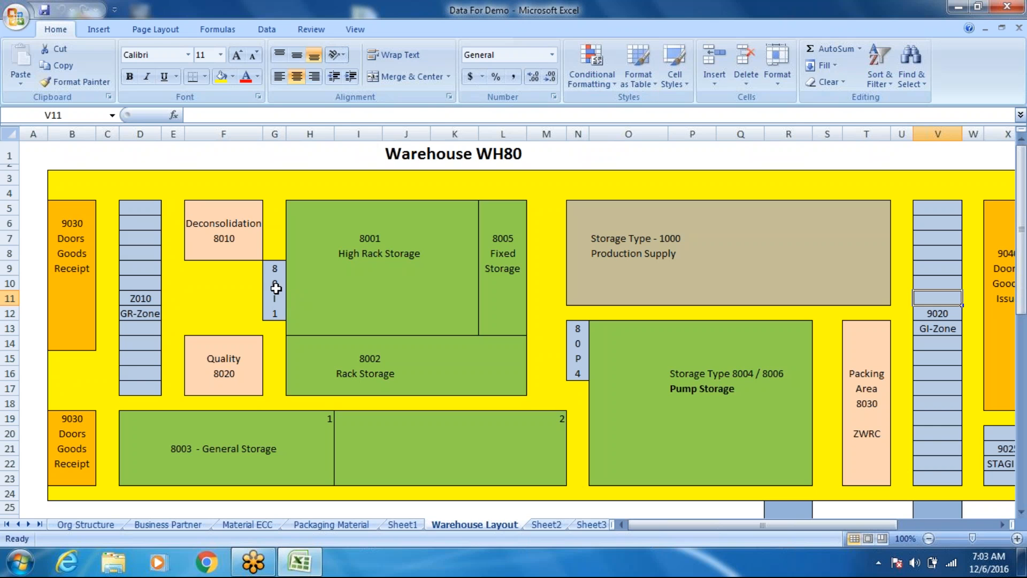
Examine the high rack storage, pump storage and 80P4 areas in the WH80 warehouse layout.
{"action": "left_click", "coordinate": [434, 250]}
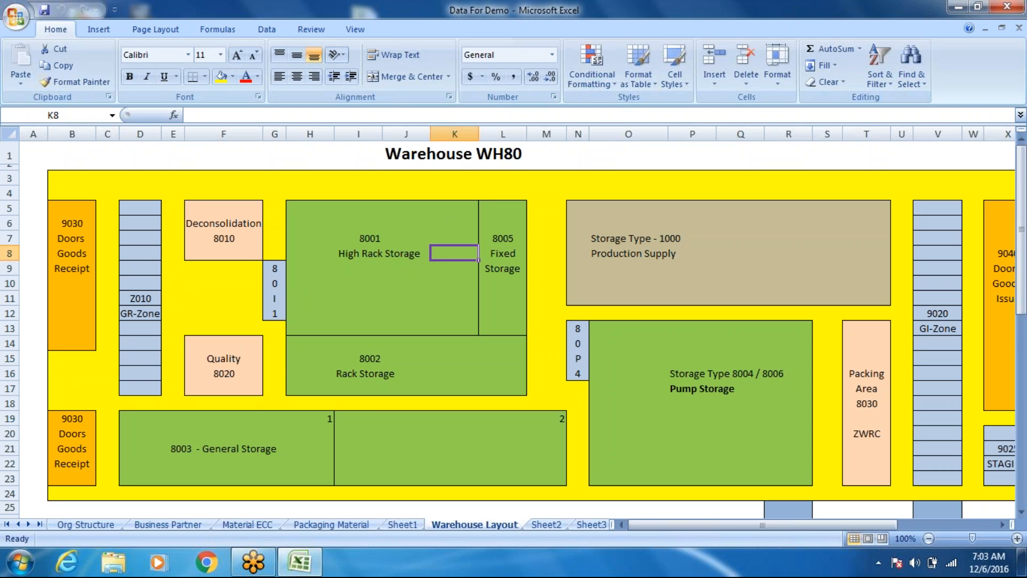
{"action": "left_click", "coordinate": [649, 417]}
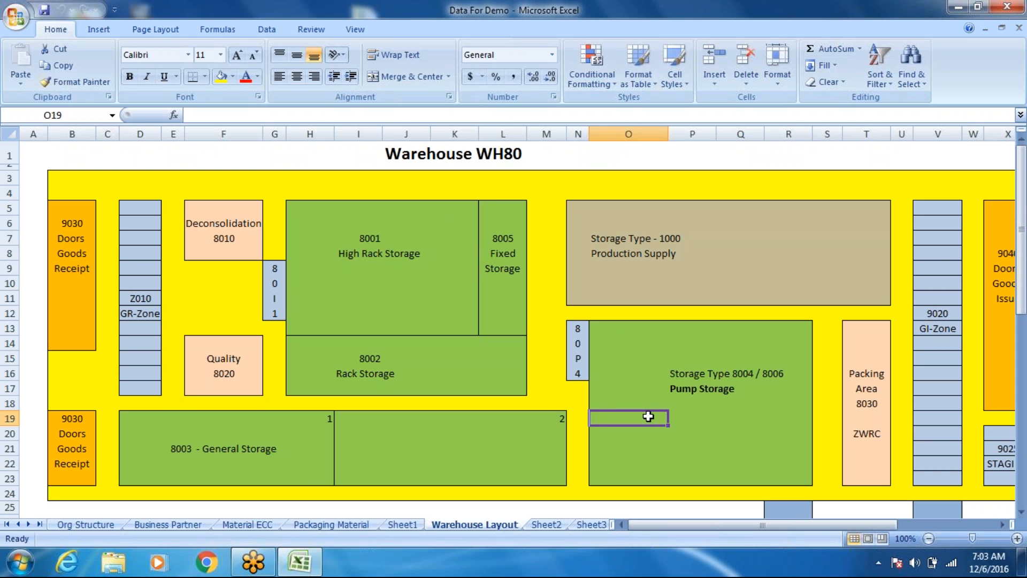
{"action": "left_click", "coordinate": [580, 355]}
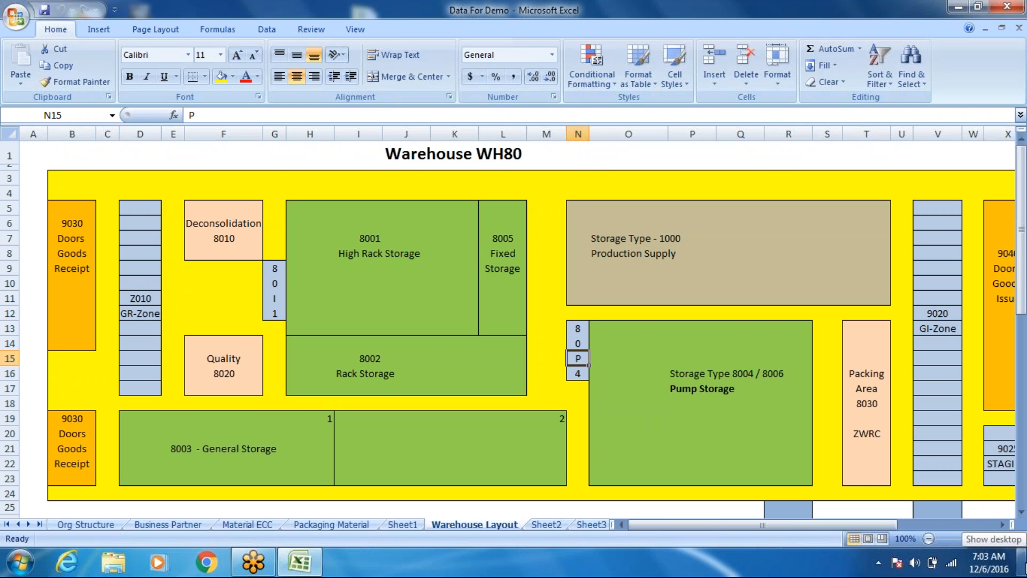
Switch to SAP Logon, allowing the program to run, and open the EWM New connection.
{"action": "left_click", "coordinate": [1023, 568]}
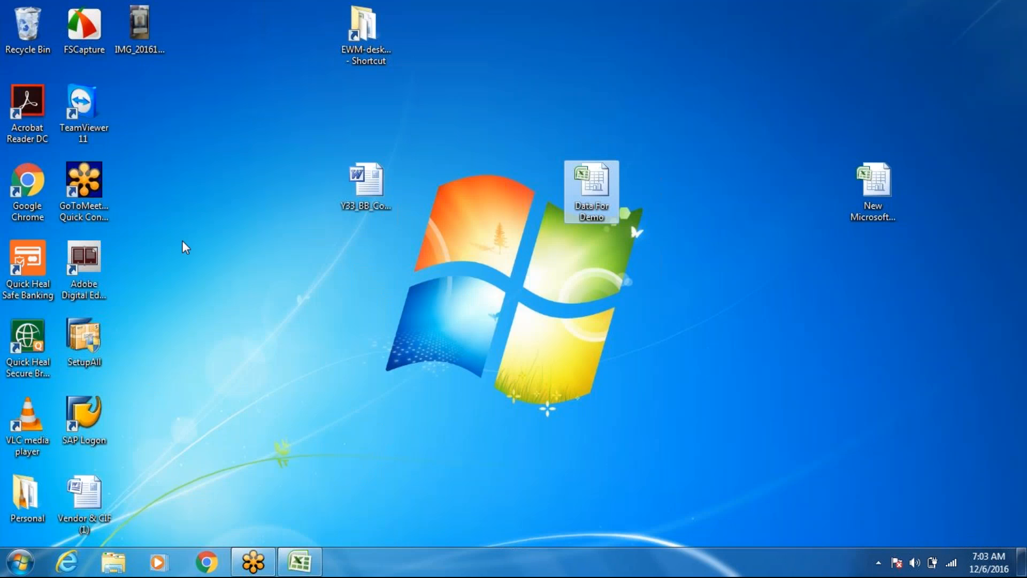
{"action": "left_click", "coordinate": [85, 419]}
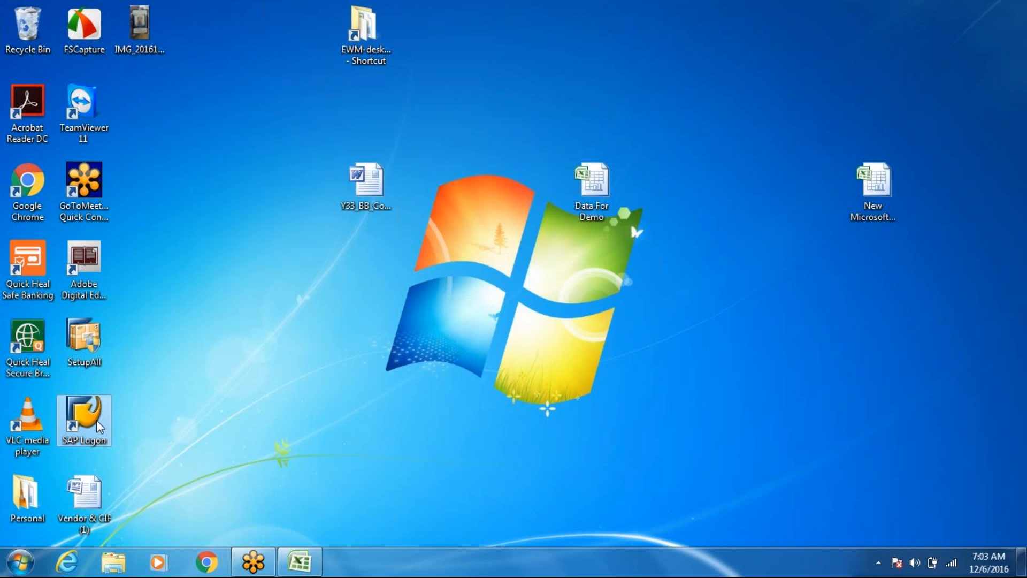
{"action": "left_click", "coordinate": [191, 428]}
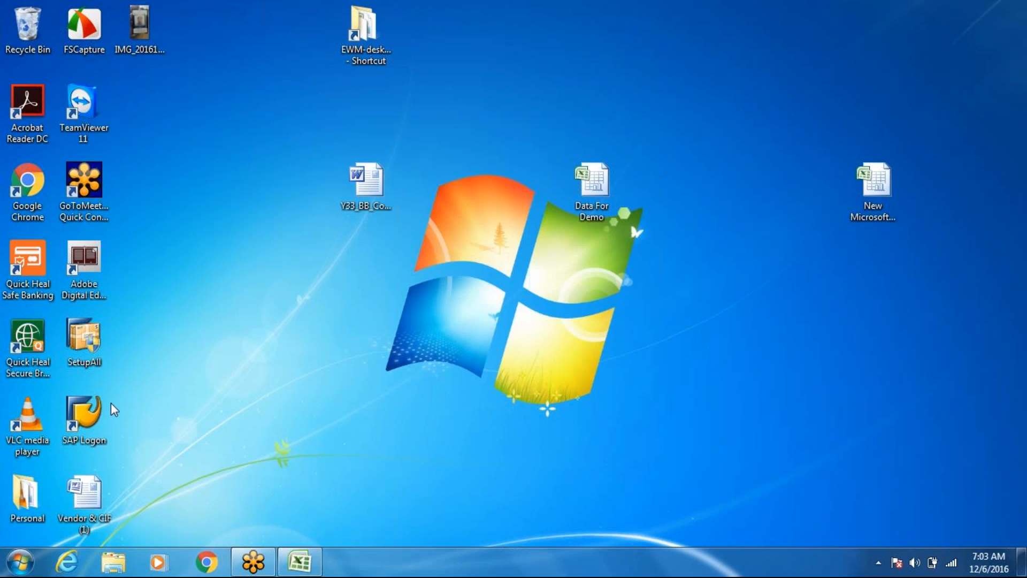
{"action": "double_click", "coordinate": [85, 422]}
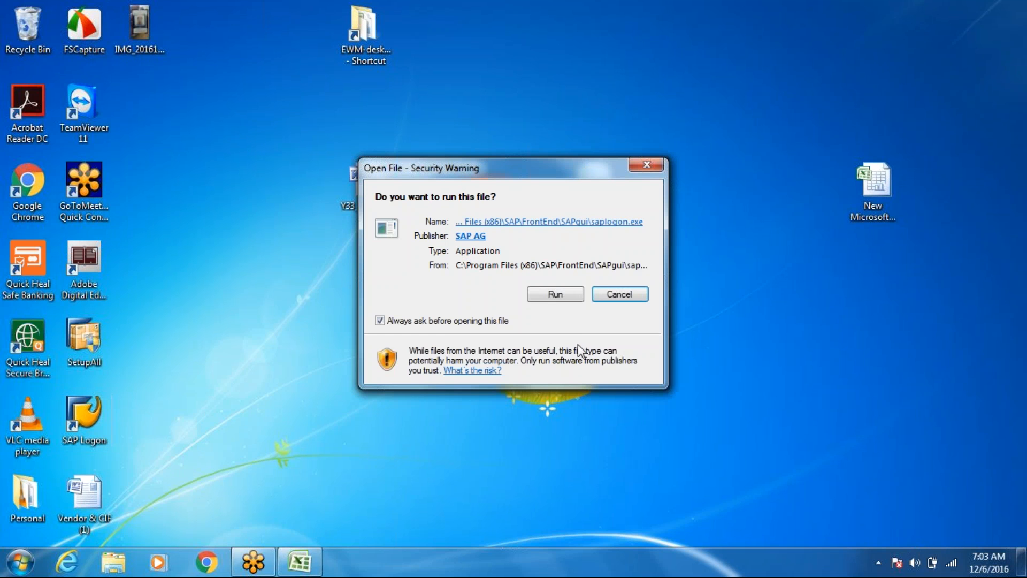
{"action": "left_click", "coordinate": [551, 295]}
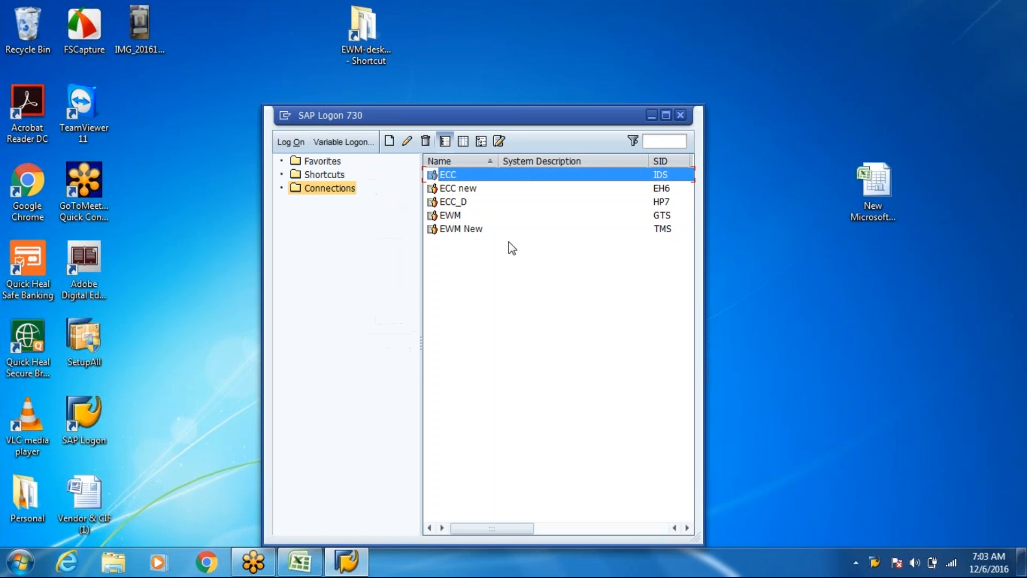
{"action": "left_click", "coordinate": [489, 231]}
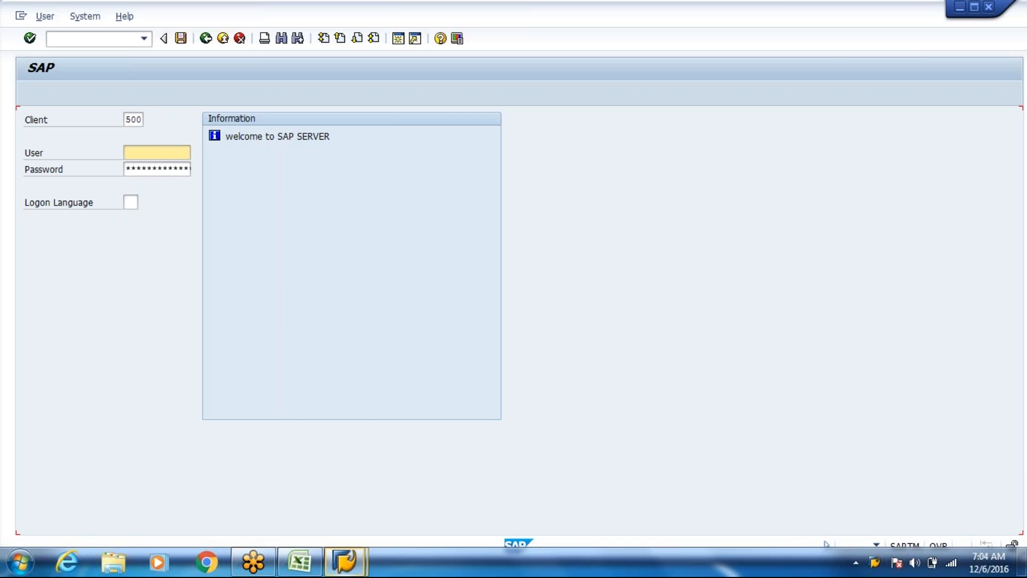
Fill in the user name, choose client 400, enter the account password and try to log on.
{"action": "key", "text": "Down"}
{"action": "key", "text": "Return"}
{"action": "key", "text": "shift+Tab"}
{"action": "key", "text": "Down"}
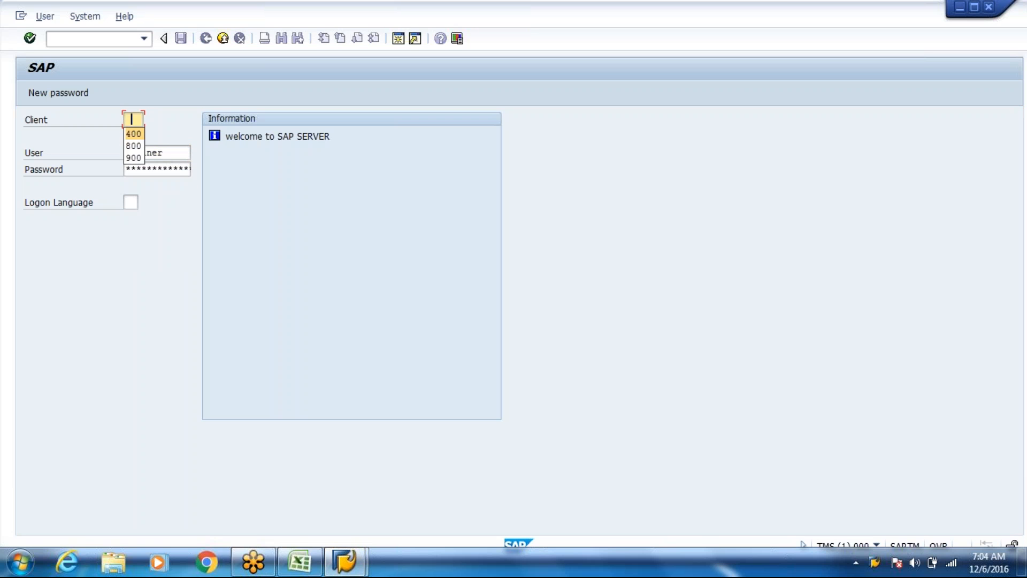
{"action": "key", "text": "Return"}
{"action": "key", "text": "Tab"}
{"action": "key", "text": "Tab"}
{"action": "type", "text": "*******"}
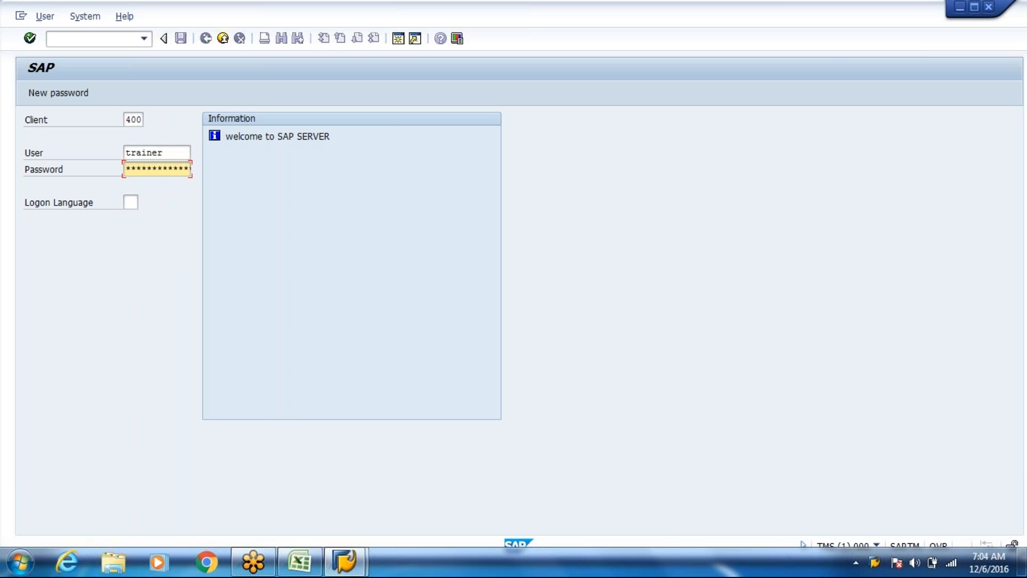
{"action": "key", "text": "Return"}
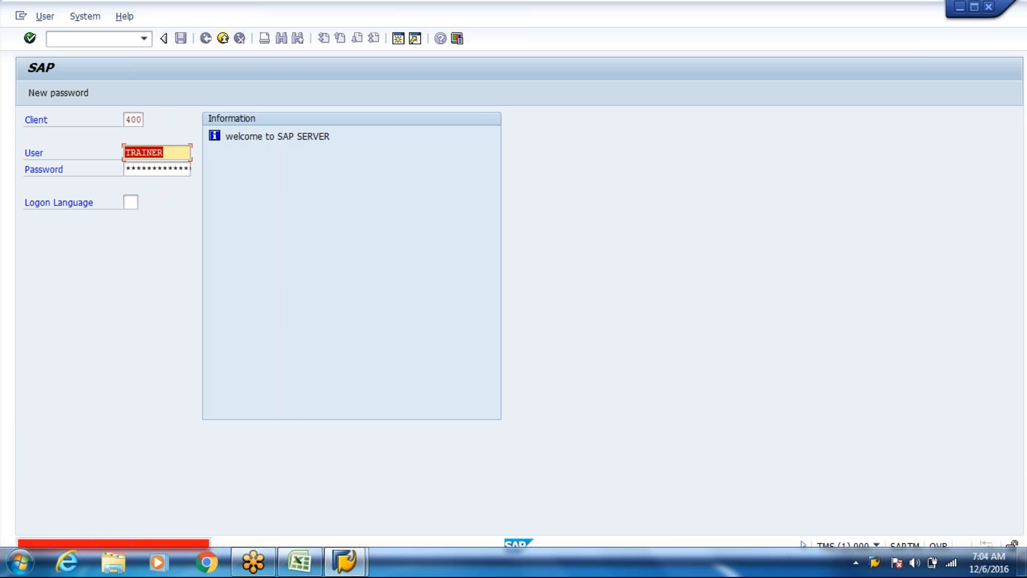
Re-enter the account password, log on and dismiss the logon information message.
{"action": "type", "text": "********"}
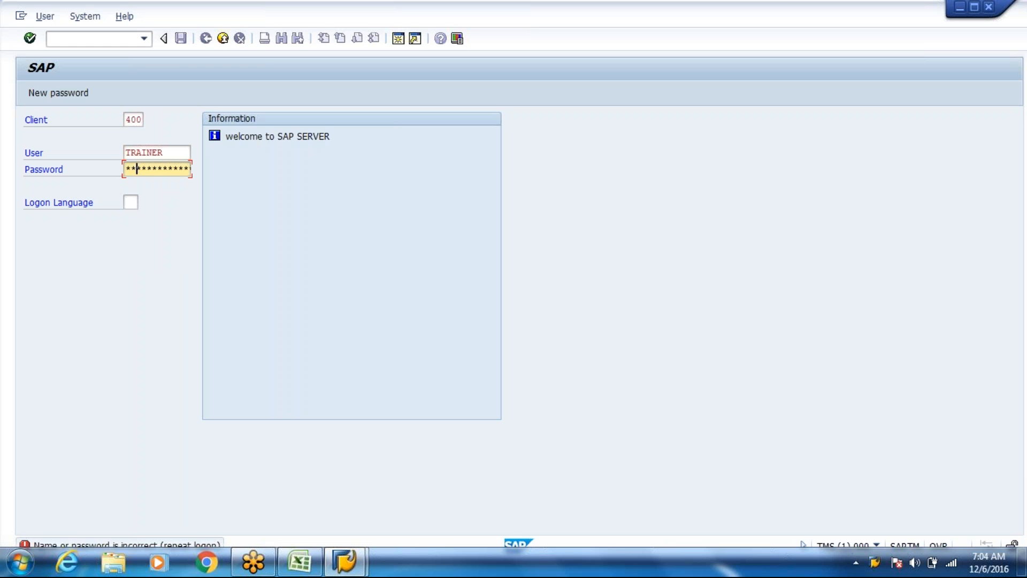
{"action": "type", "text": "**"}
{"action": "key", "text": "Return"}
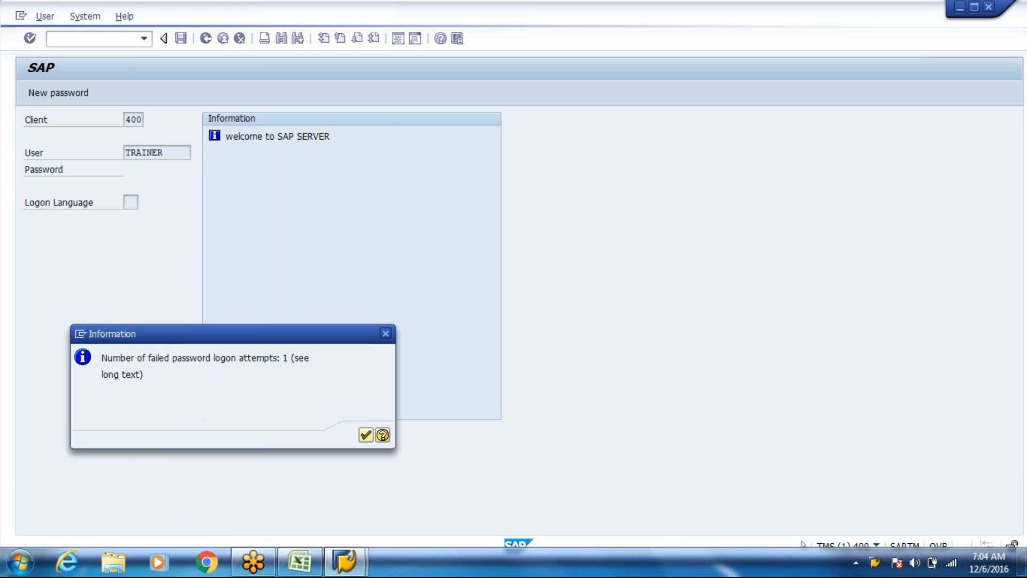
{"action": "key", "text": "Return"}
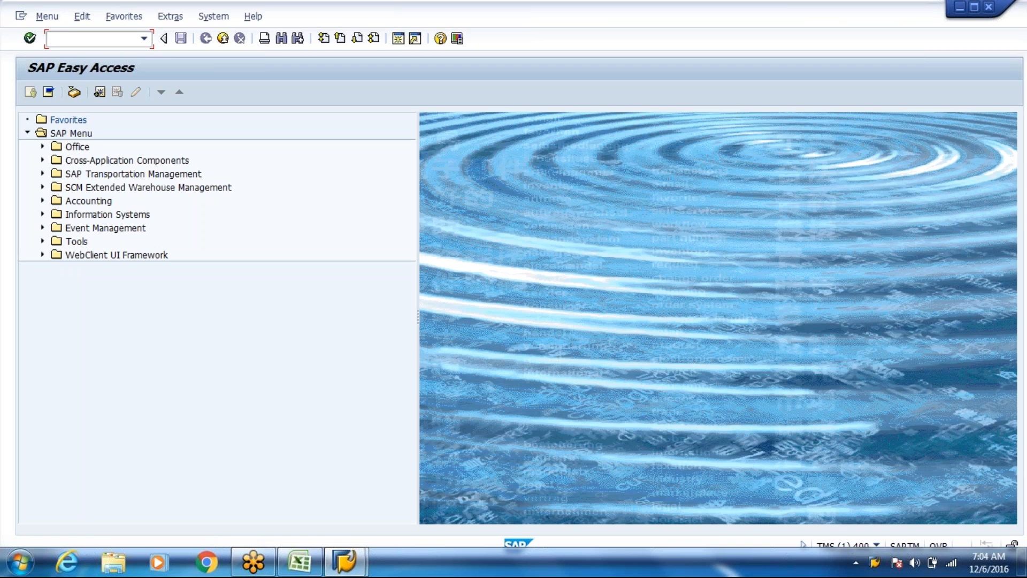
Start transaction spro and display the SAP Reference IMG.
{"action": "type", "text": "spro"}
{"action": "key", "text": "Return"}
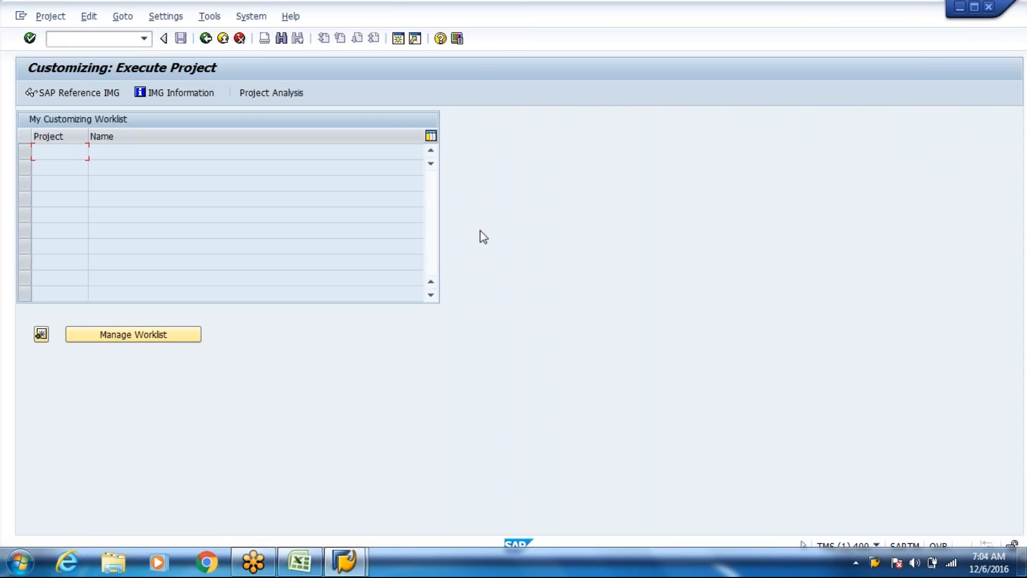
{"action": "left_click", "coordinate": [105, 96]}
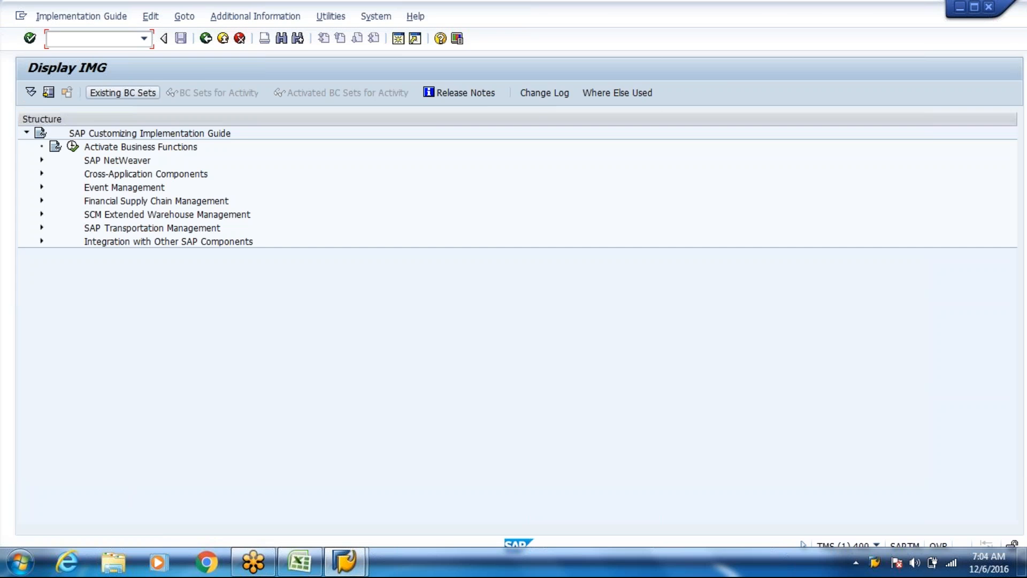
Open Define Layout-Oriented Storage Process Control under Extended Warehouse Management, Cross-Process Settings, Warehouse Task.
{"action": "left_click", "coordinate": [41, 214]}
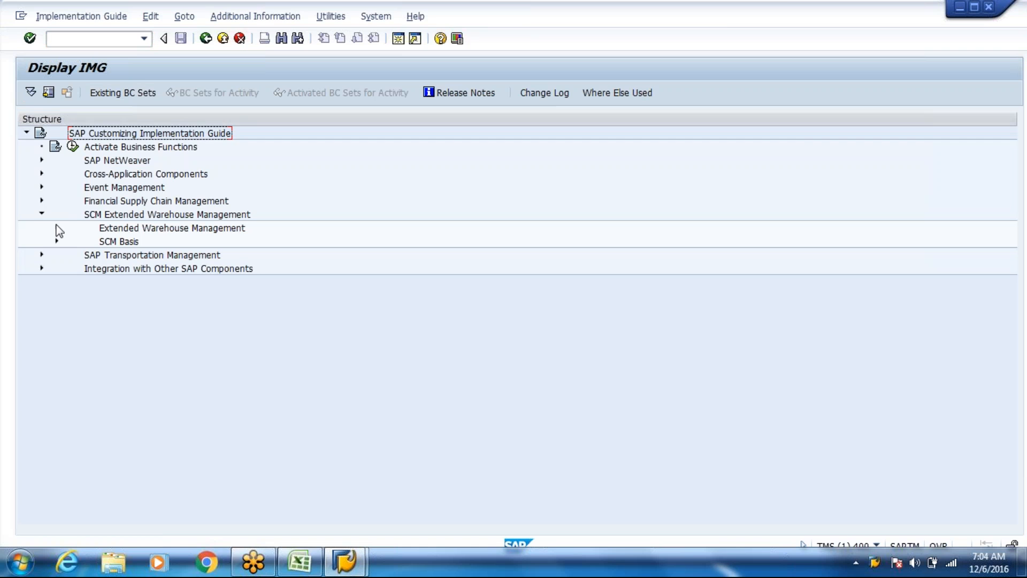
{"action": "left_click", "coordinate": [56, 226]}
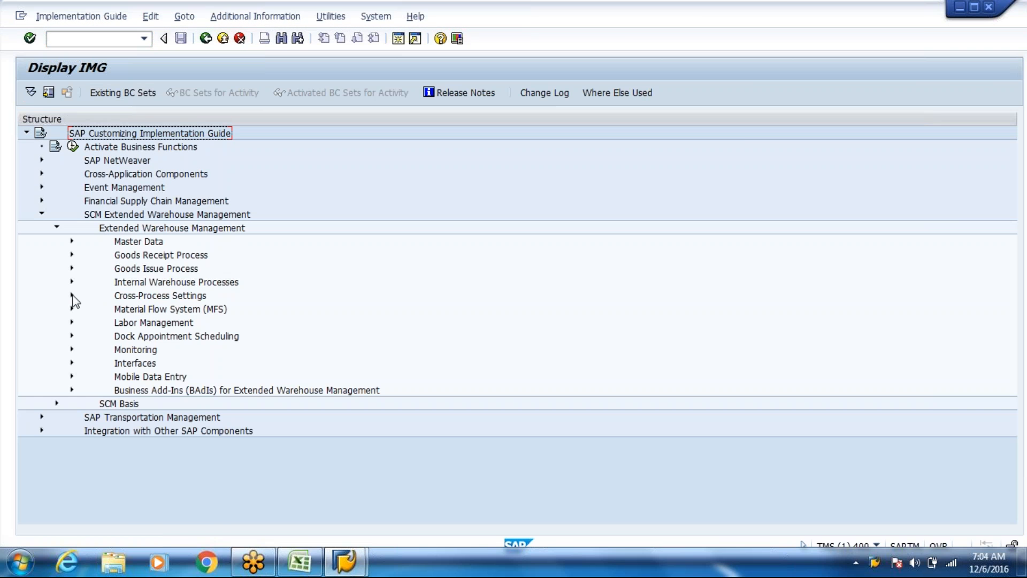
{"action": "left_click", "coordinate": [72, 296]}
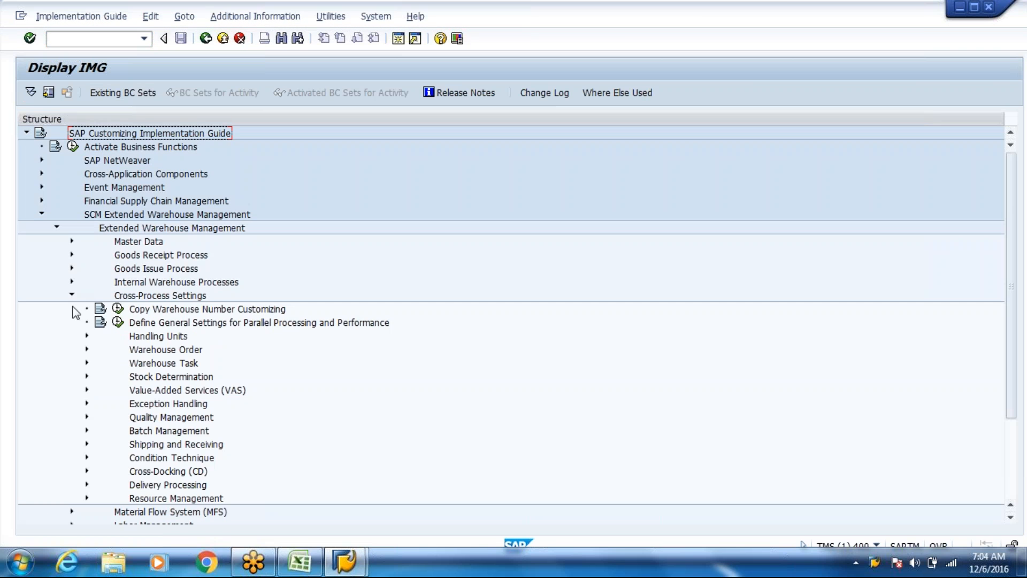
{"action": "left_click", "coordinate": [86, 363]}
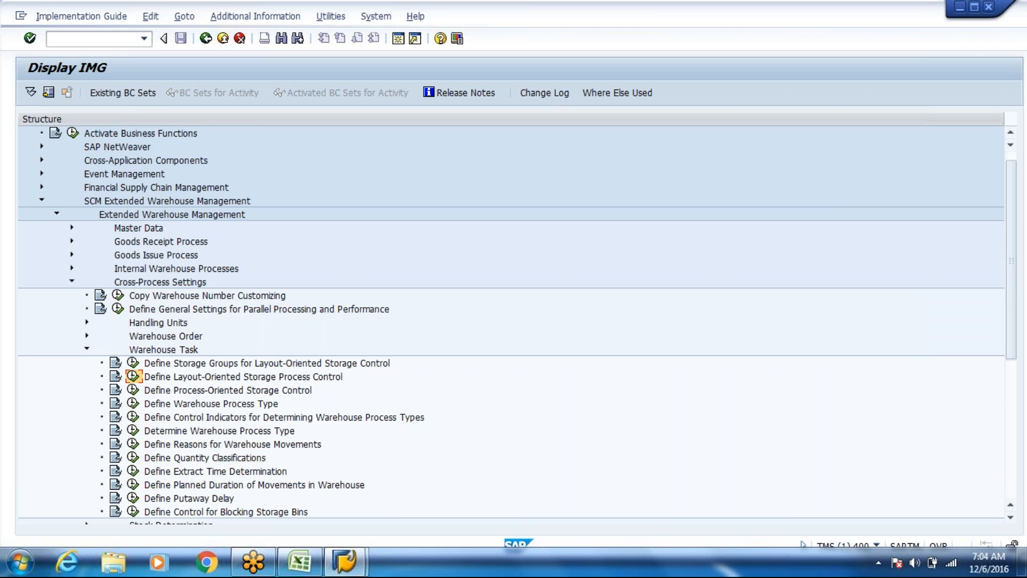
{"action": "left_click", "coordinate": [133, 376]}
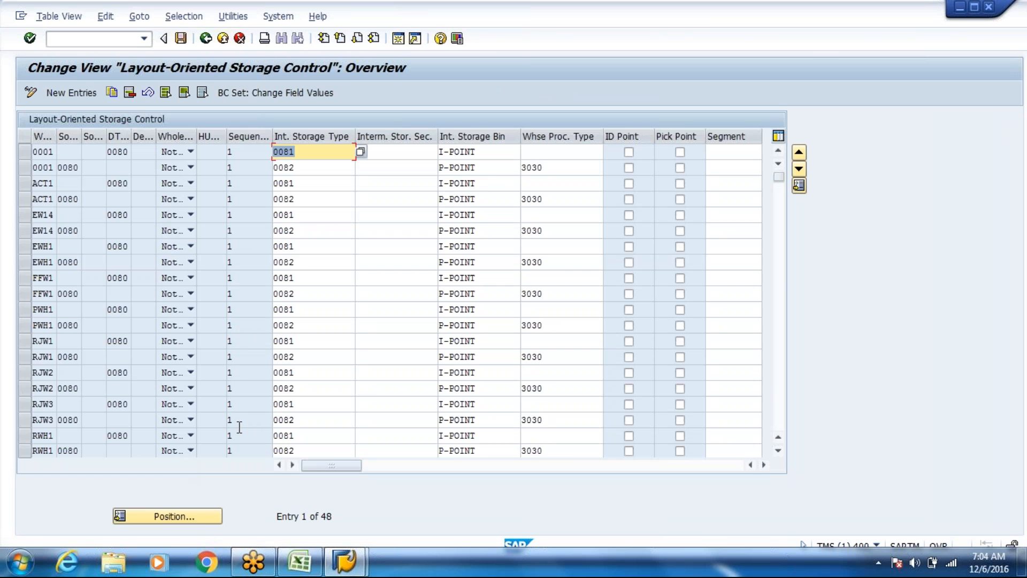
Select both WH80 entries in the layout-oriented storage control table and start copying them.
{"action": "key", "text": "Page_Down"}
{"action": "key", "text": "Page_Down"}
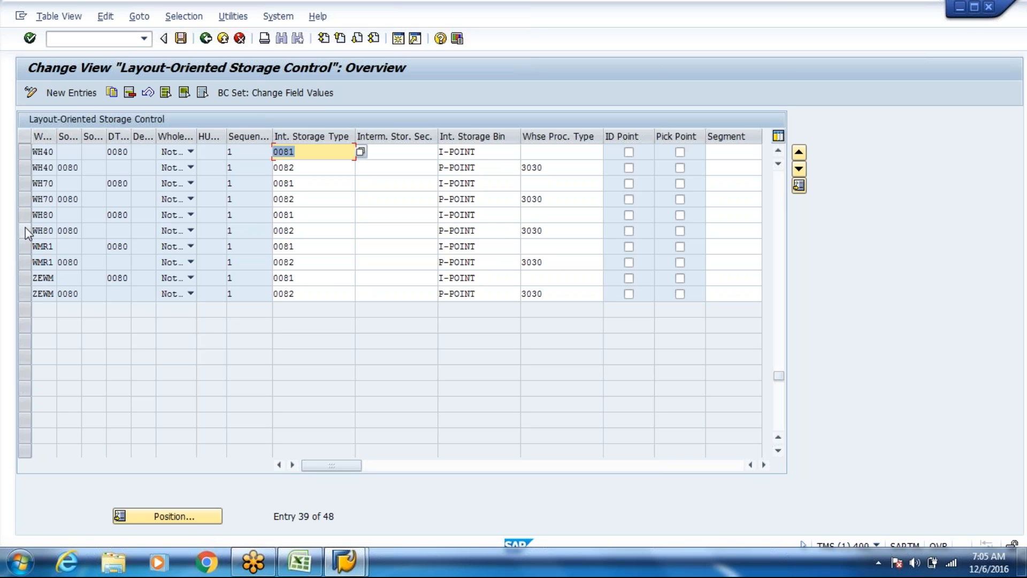
{"action": "left_click", "coordinate": [29, 231]}
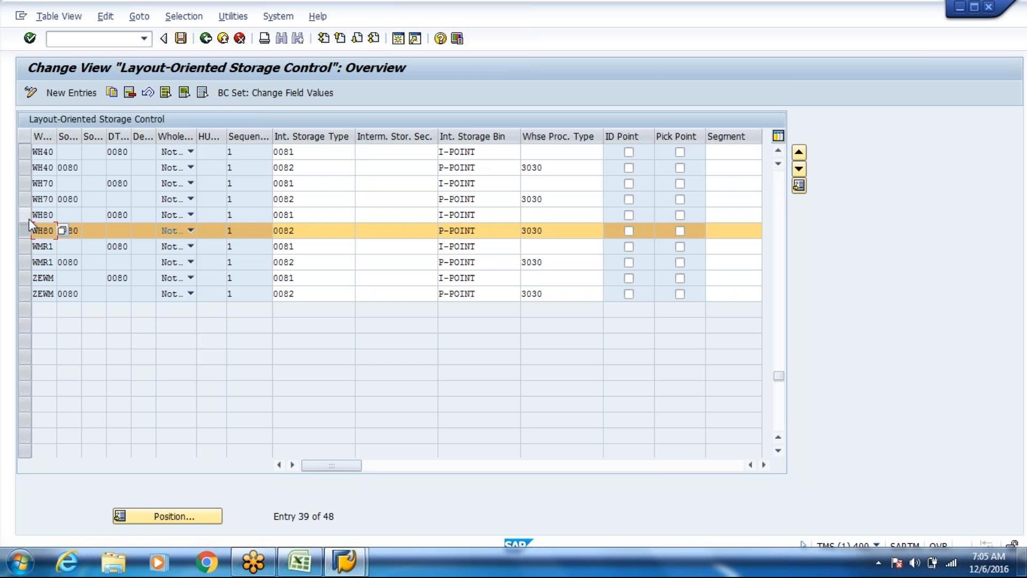
{"action": "left_click", "coordinate": [29, 218]}
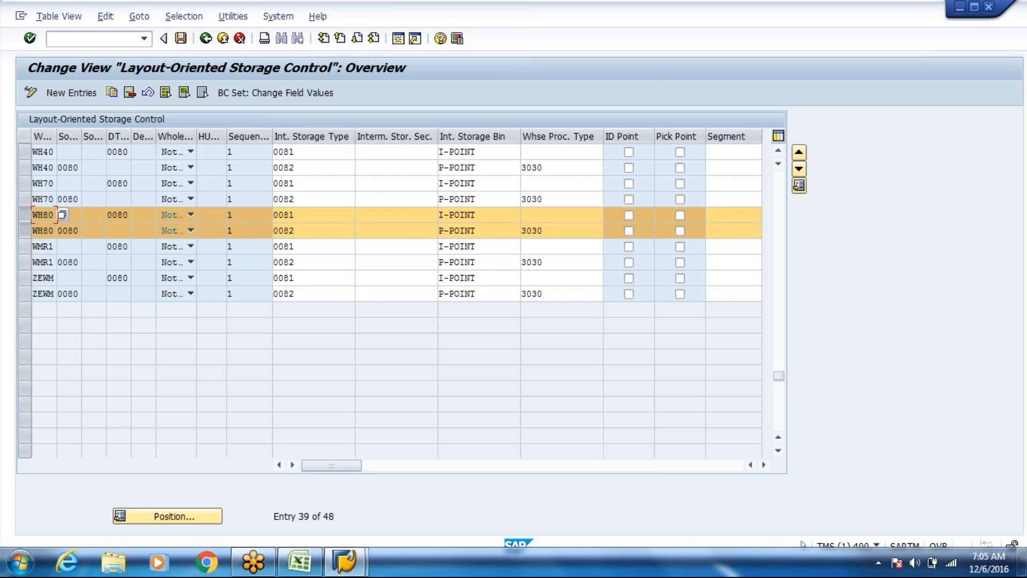
{"action": "left_click", "coordinate": [111, 97]}
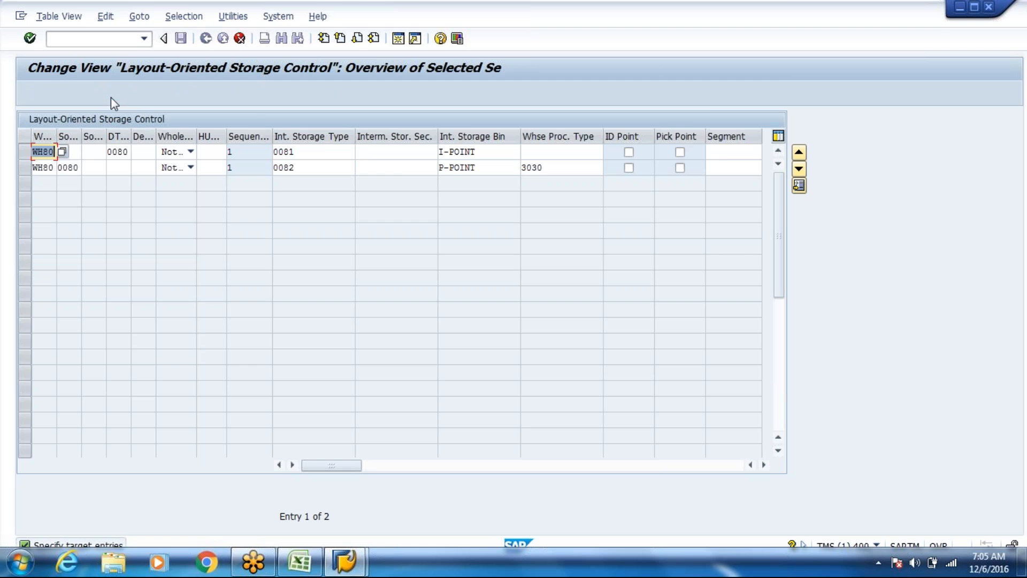
Check high rack storage in the Excel warehouse layout and set the first copied WH80 entry's destination storage type to 8001 in SAP.
{"action": "key", "text": "alt+Tab"}
{"action": "key", "text": "alt+Tab"}
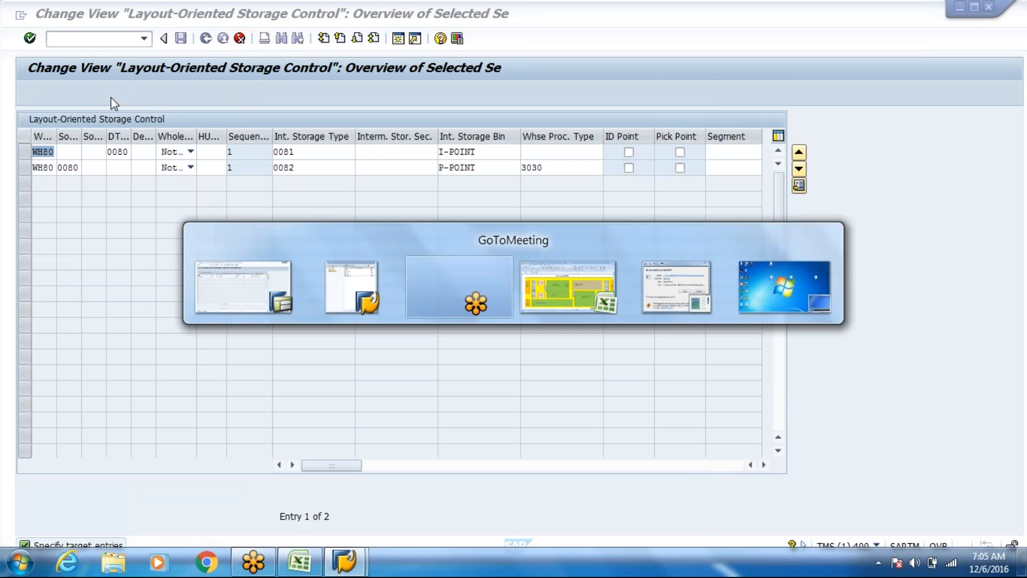
{"action": "key", "text": "alt+Tab"}
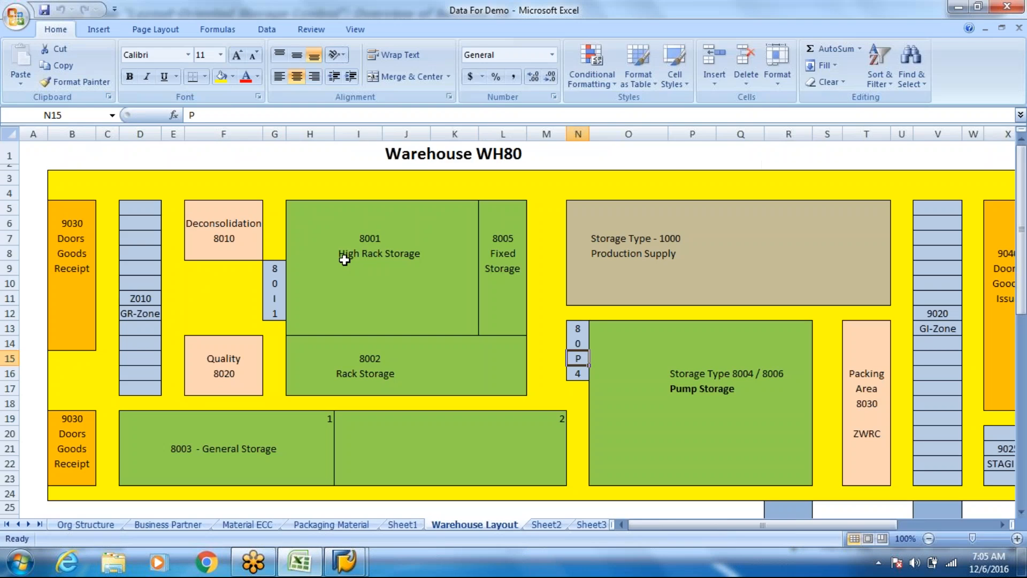
{"action": "left_click", "coordinate": [345, 256]}
{"action": "key", "text": "alt+Tab"}
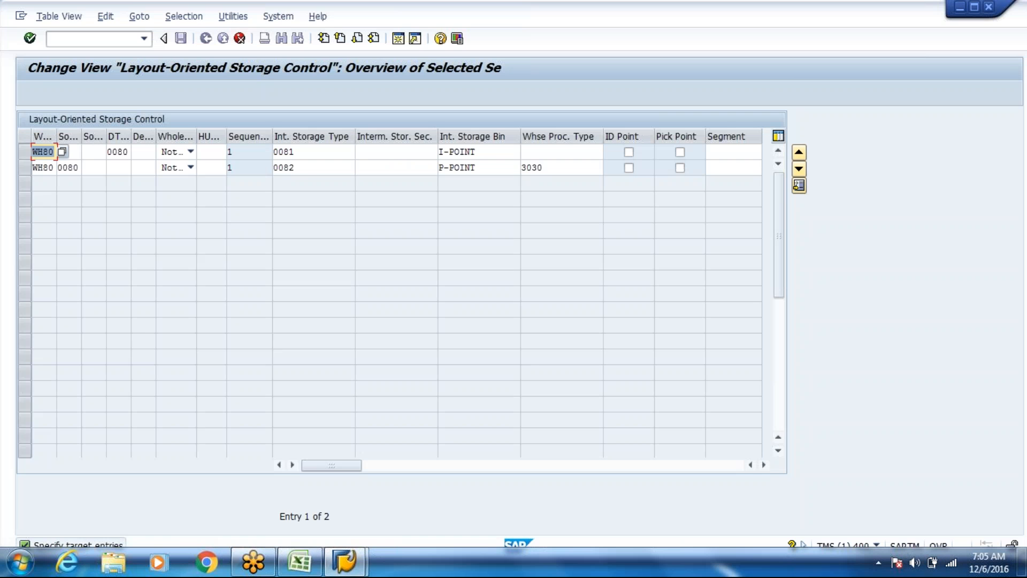
{"action": "key", "text": "Tab"}
{"action": "key", "text": "Tab"}
{"action": "key", "text": "Tab"}
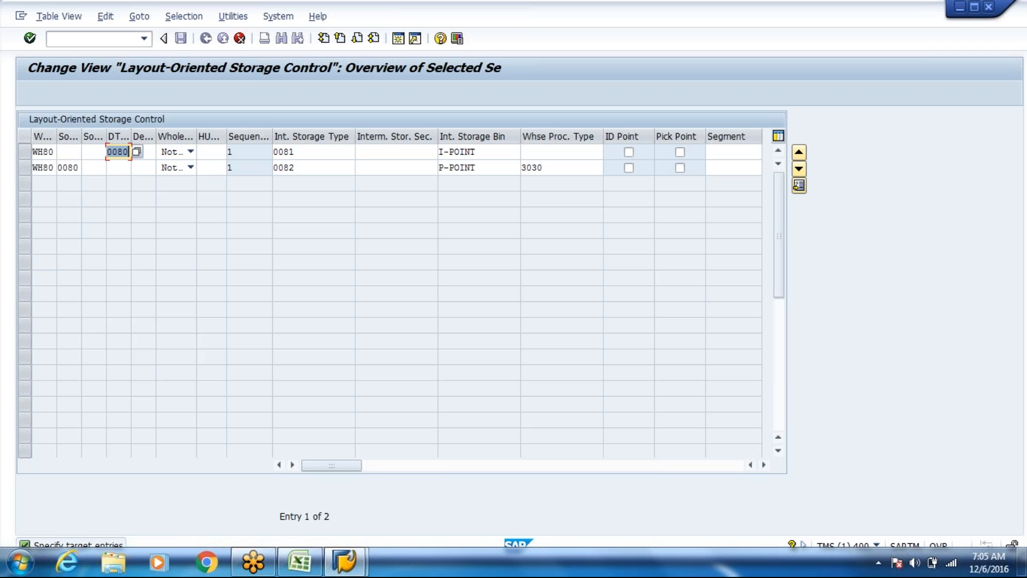
{"action": "type", "text": "800"}
{"action": "key", "text": "alt+Tab"}
{"action": "key", "text": "alt+Tab"}
{"action": "type", "text": "1"}
{"action": "key", "text": "Tab"}
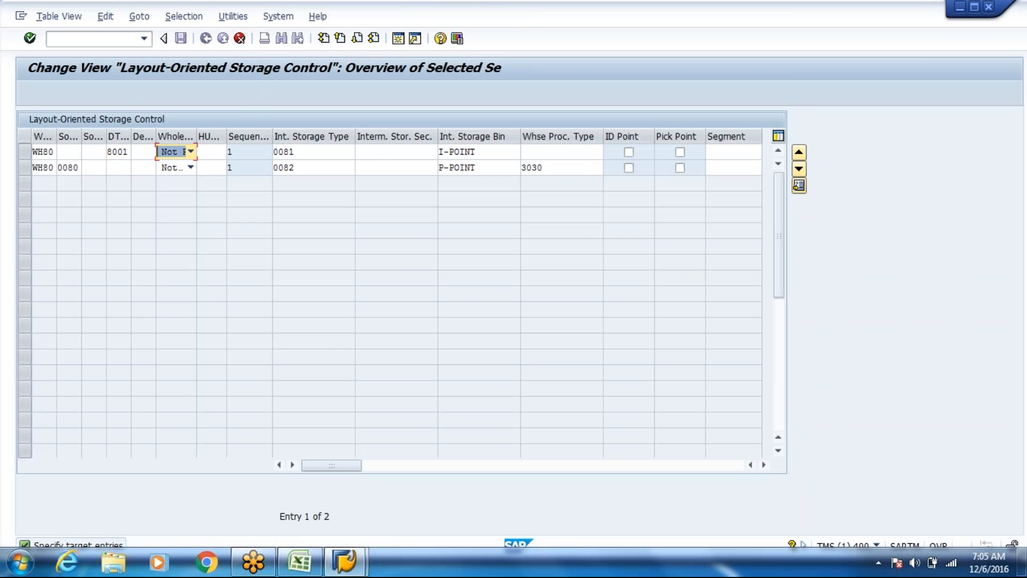
Consult the Excel layout, then in SAP set the 8001 entry's intermediate storage type to 80I1 and clear its intermediate storage bin.
{"action": "key", "text": "alt+Tab"}
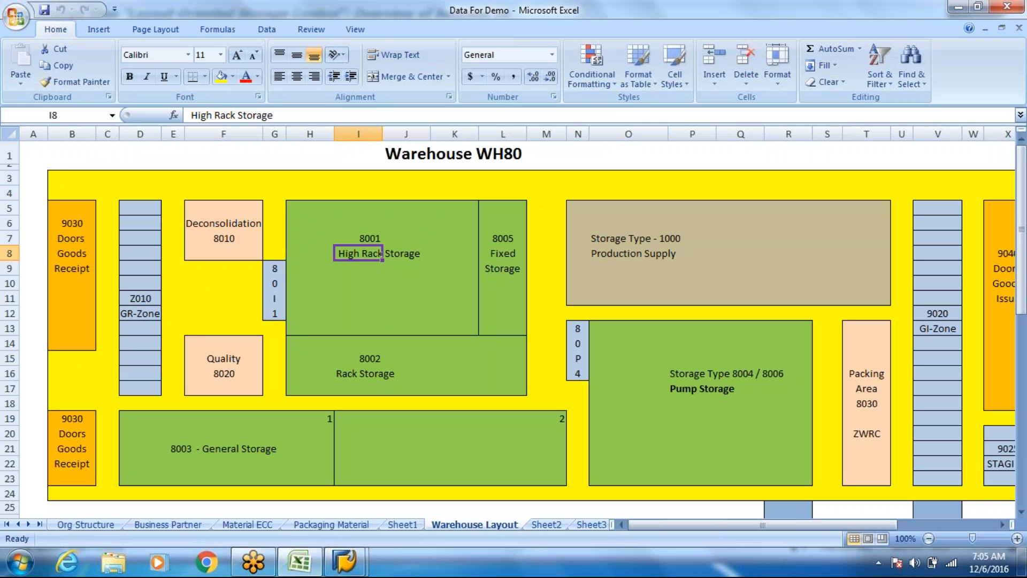
{"action": "key", "text": "alt+Tab"}
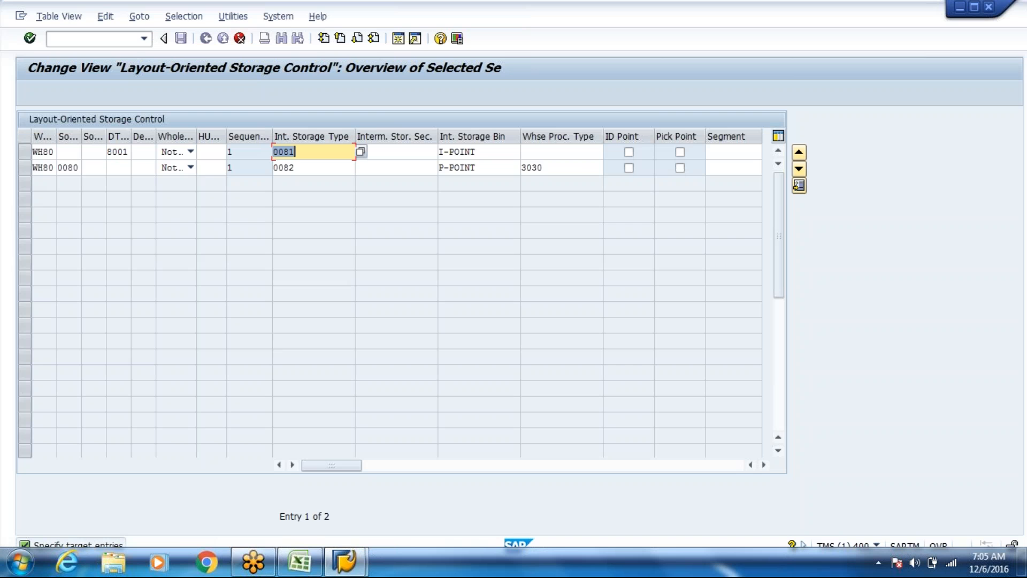
{"action": "type", "text": "80I1"}
{"action": "key", "text": "Tab"}
{"action": "key", "text": "Tab"}
{"action": "key", "text": "Delete"}
Clear the intermediate storage bin of the second copied WH80 entry.
{"action": "key", "text": "Down"}
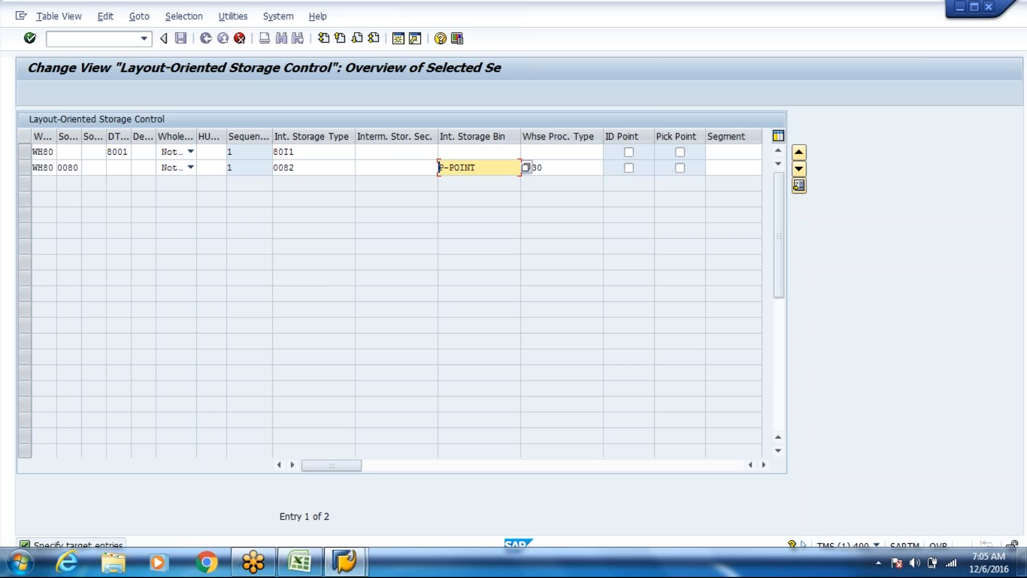
{"action": "key", "text": "Tab"}
{"action": "key", "text": "shift+Tab"}
{"action": "key", "text": "Delete"}
{"action": "key", "text": "Tab"}
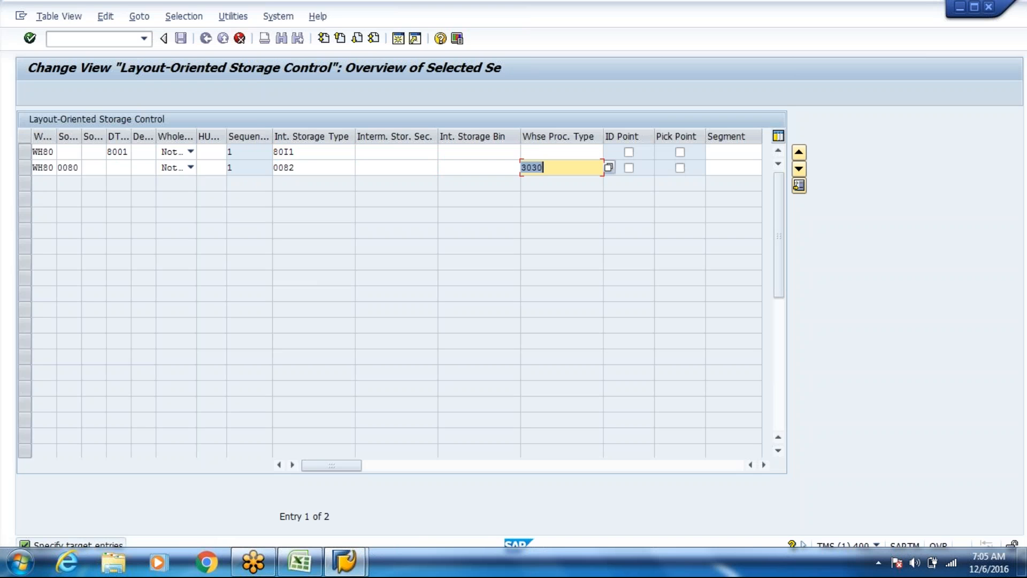
Clear the second copied WH80 entry's warehouse process type and, after checking the Excel layout, set its source storage type to 8004 in SAP.
{"action": "key", "text": "Delete"}
{"action": "key", "text": "shift+Tab"}
{"action": "key", "text": "shift+Tab"}
{"action": "key", "text": "shift+Tab"}
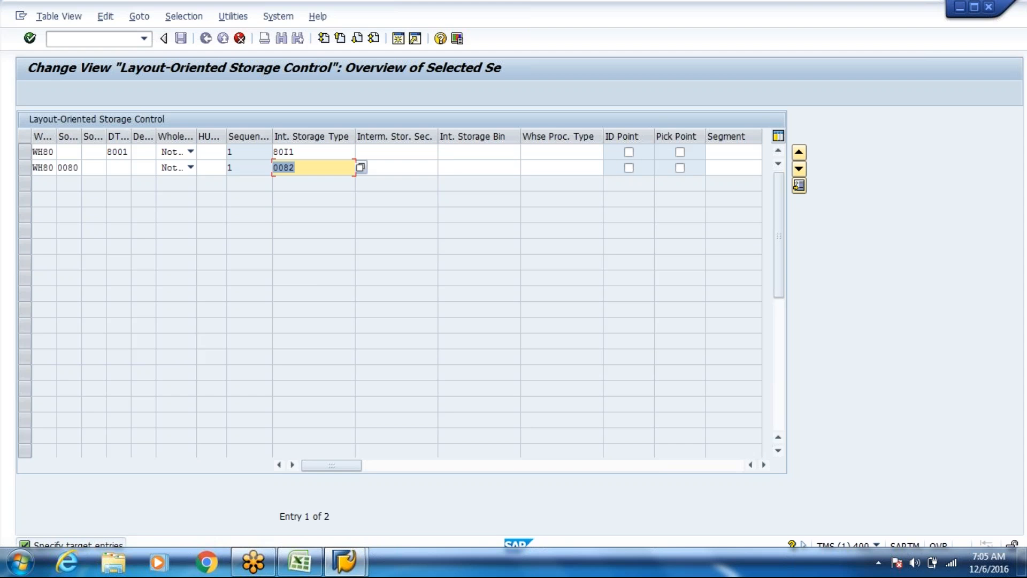
{"action": "key", "text": "shift+Tab"}
{"action": "key", "text": "shift+Tab"}
{"action": "key", "text": "shift+Tab"}
{"action": "key", "text": "shift+Tab"}
{"action": "key", "text": "shift+Tab"}
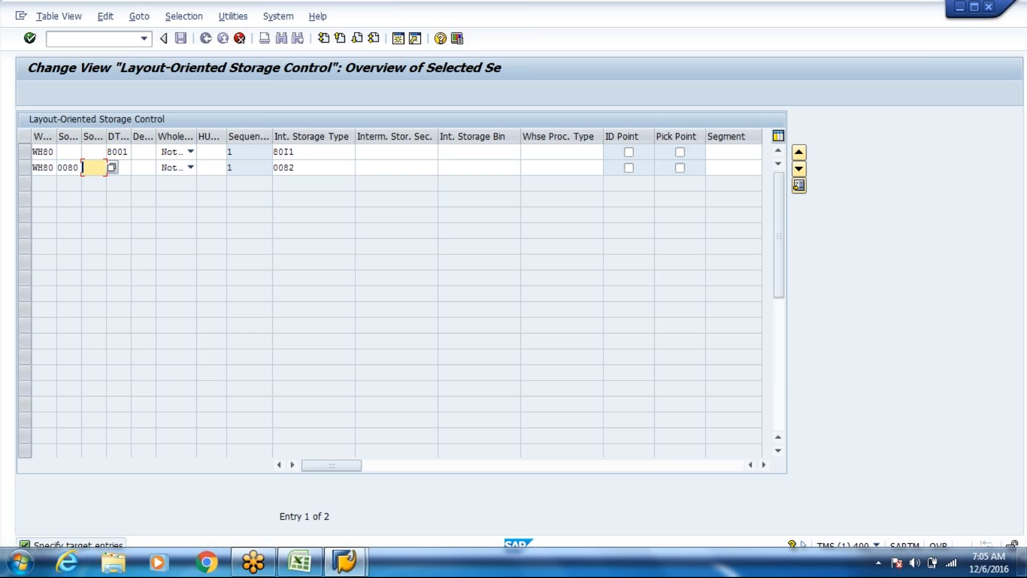
{"action": "key", "text": "shift+Tab"}
{"action": "key", "text": "alt+Tab"}
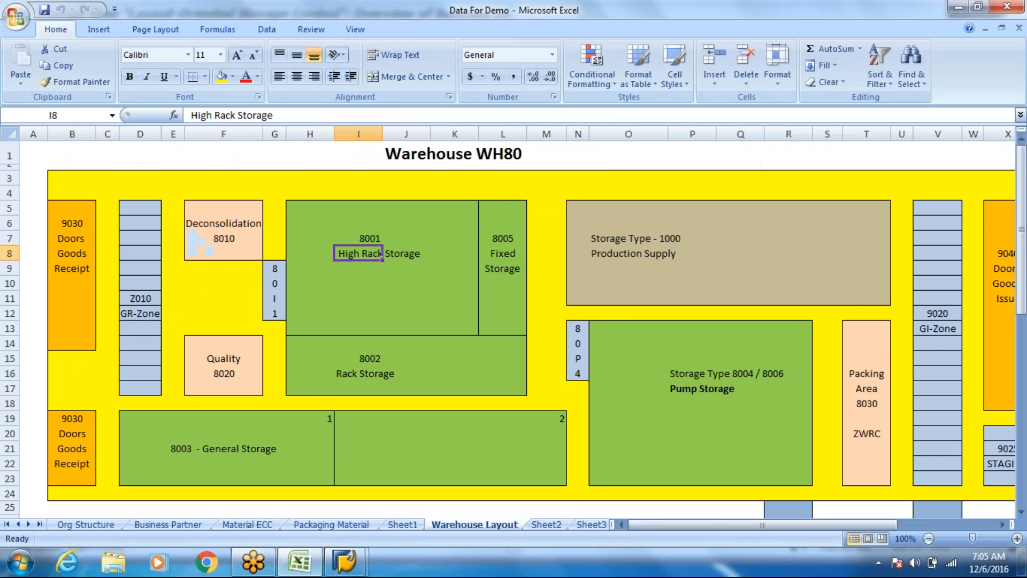
{"action": "key", "text": "alt+Tab"}
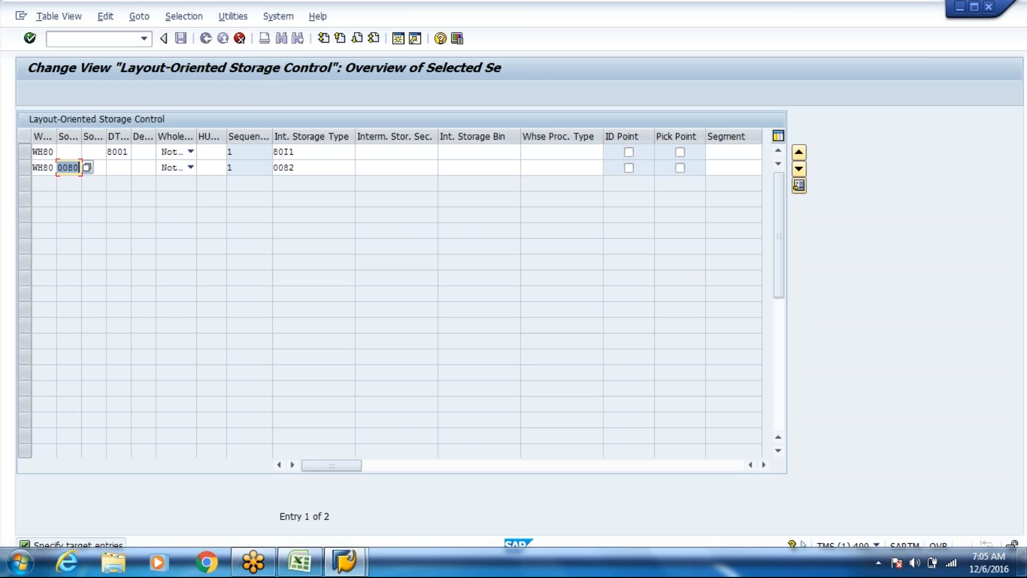
{"action": "type", "text": "80"}
{"action": "key", "text": "alt+Tab"}
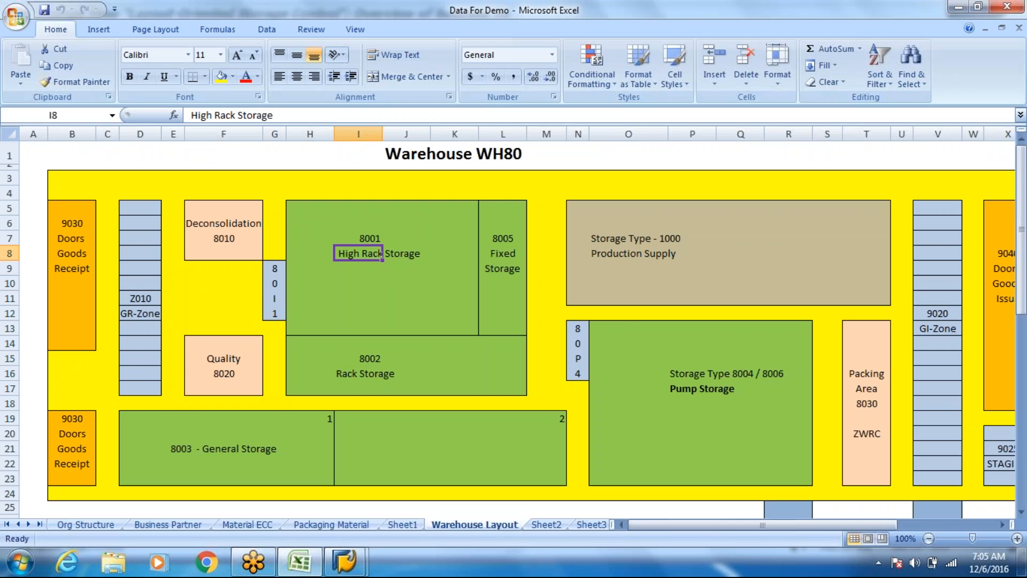
{"action": "key", "text": "alt+Tab"}
{"action": "type", "text": "04"}
{"action": "key", "text": "Tab"}
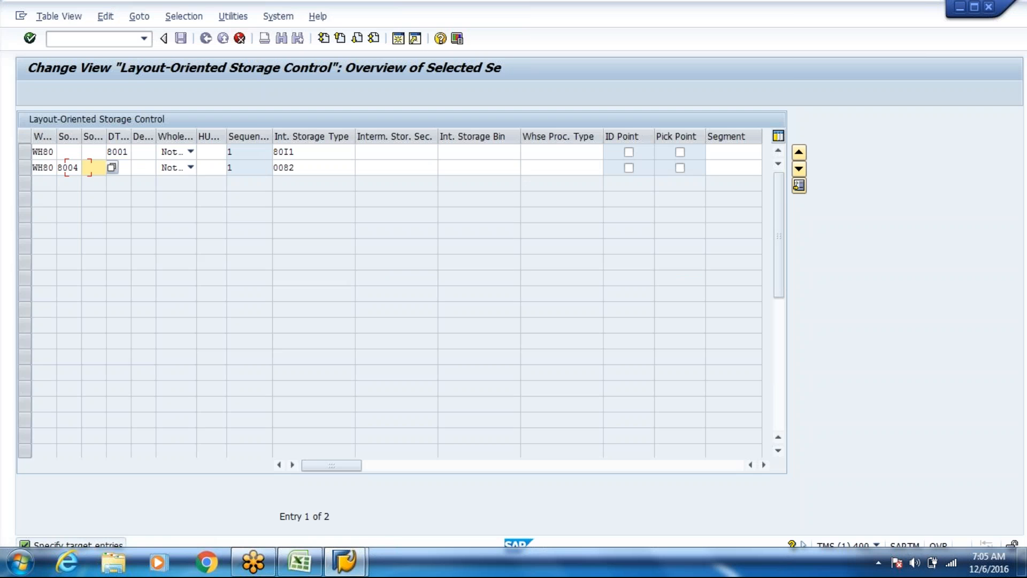
{"action": "key", "text": "Tab"}
{"action": "type", "text": "8004"}
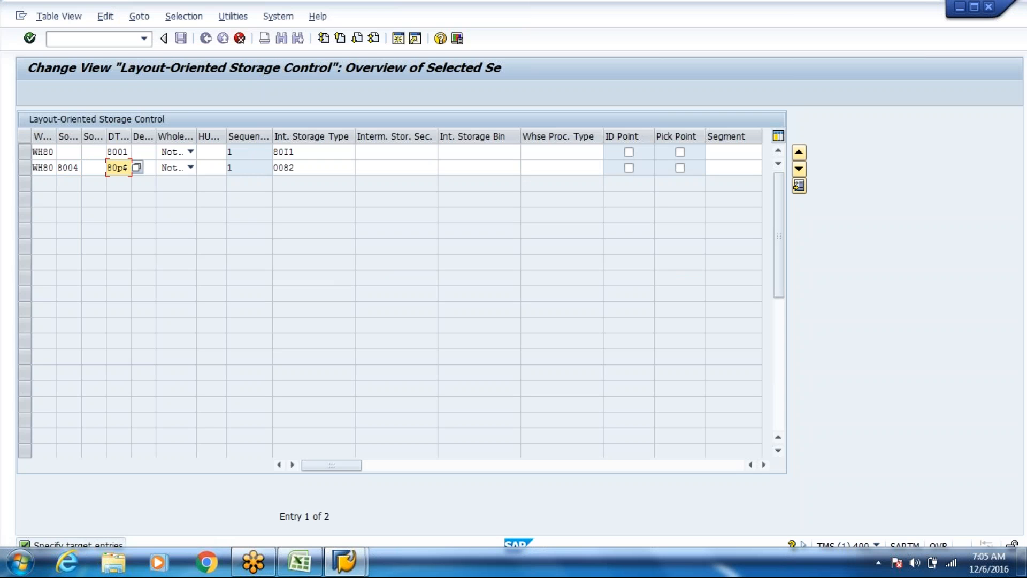
{"action": "key", "text": "BackSpace"}
{"action": "key", "text": "BackSpace"}
{"action": "key", "text": "BackSpace"}
{"action": "key", "text": "BackSpace"}
Set the 8004 entry's intermediate storage type to 80P4.
{"action": "key", "text": "Tab"}
{"action": "key", "text": "Tab"}
{"action": "key", "text": "Tab"}
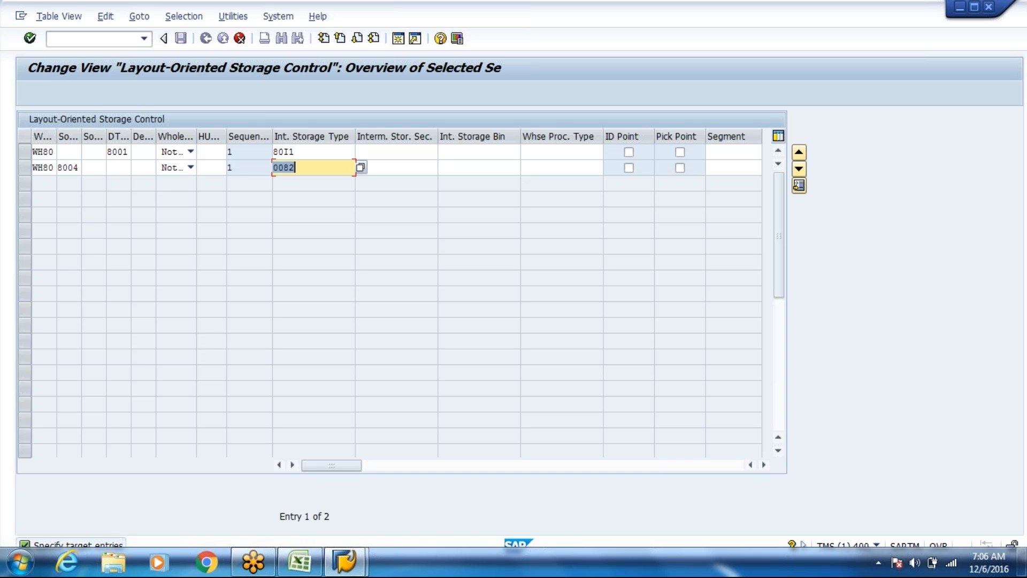
{"action": "type", "text": "80"}
{"action": "type", "text": "p"}
{"action": "type", "text": "$"}
{"action": "key", "text": "Tab"}
{"action": "key", "text": "Tab"}
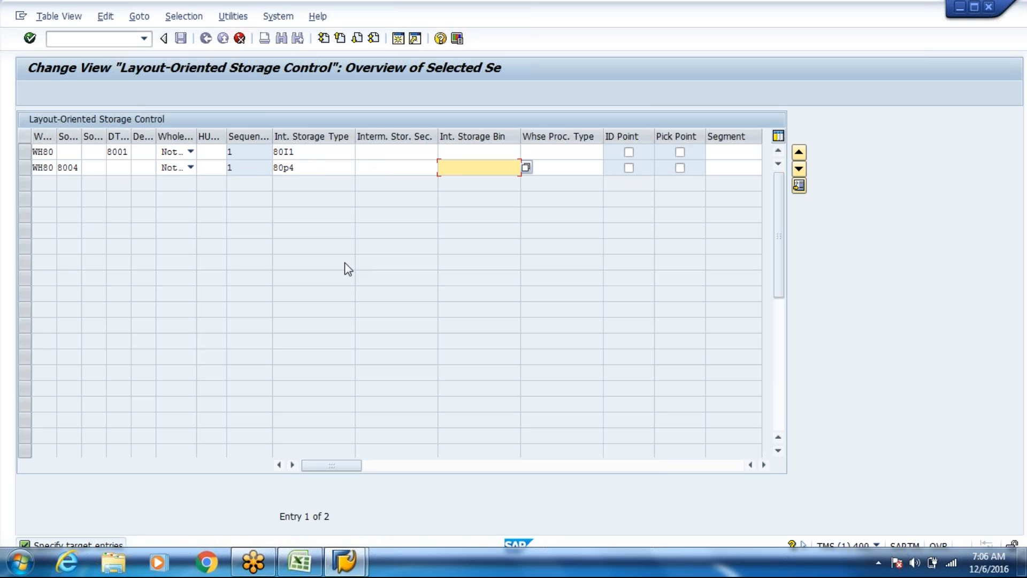
Set the warehouse process type to 3030 for both copied WH80 entries.
{"action": "left_click", "coordinate": [570, 155]}
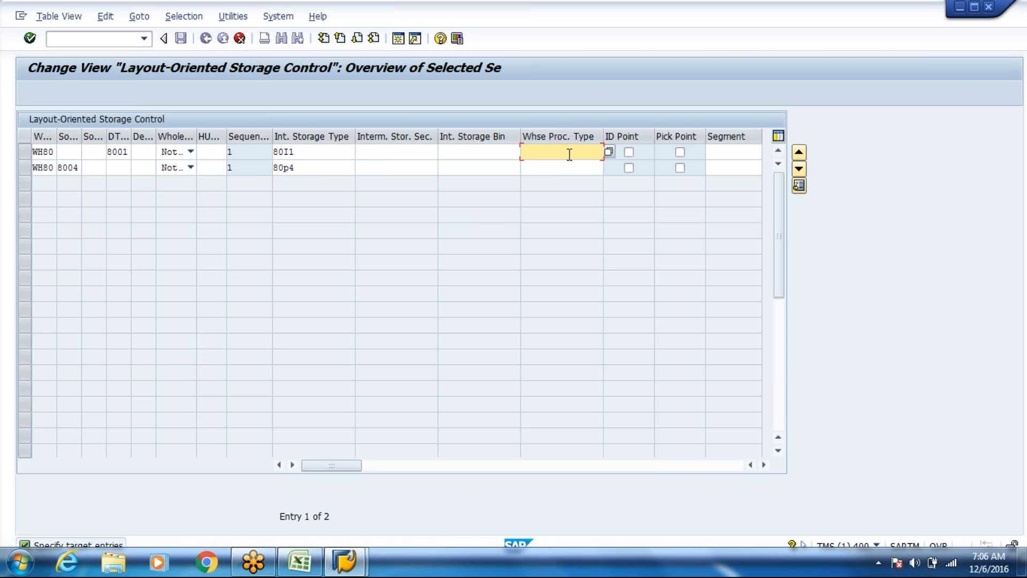
{"action": "type", "text": "3030"}
{"action": "key", "text": "Down"}
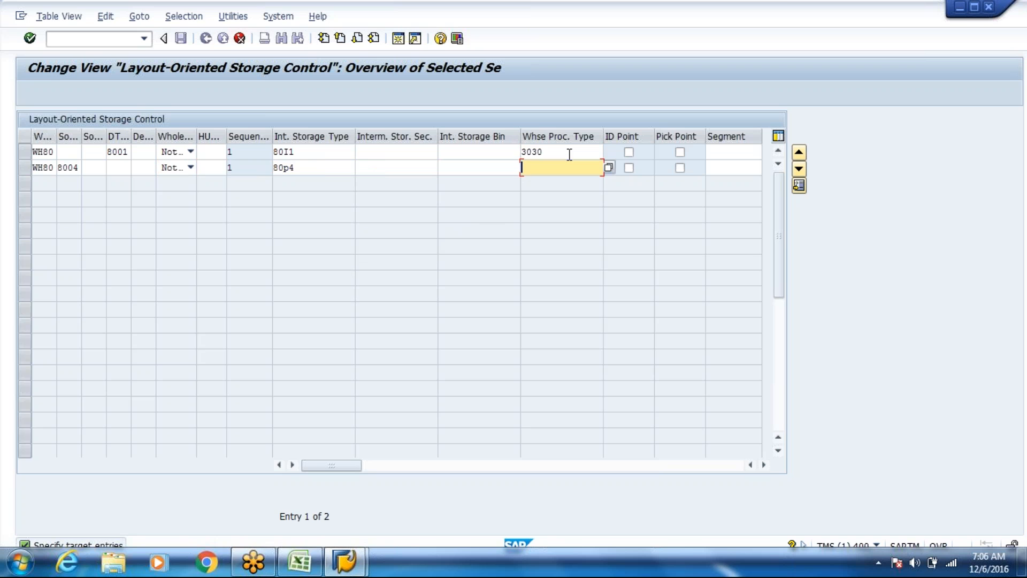
{"action": "type", "text": "300"}
{"action": "type", "text": "030"}
Open the Create Storage Bin transaction in a new session and enter warehouse number WH80.
{"action": "left_click", "coordinate": [80, 38]}
{"action": "type", "text": "/o/"}
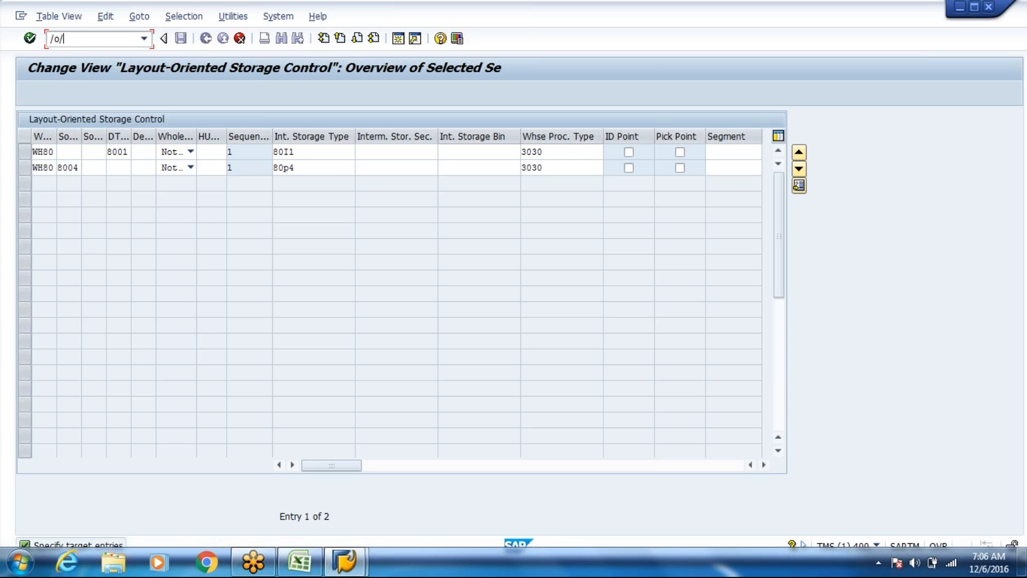
{"action": "type", "text": "scwm/ls01n"}
{"action": "key", "text": "Return"}
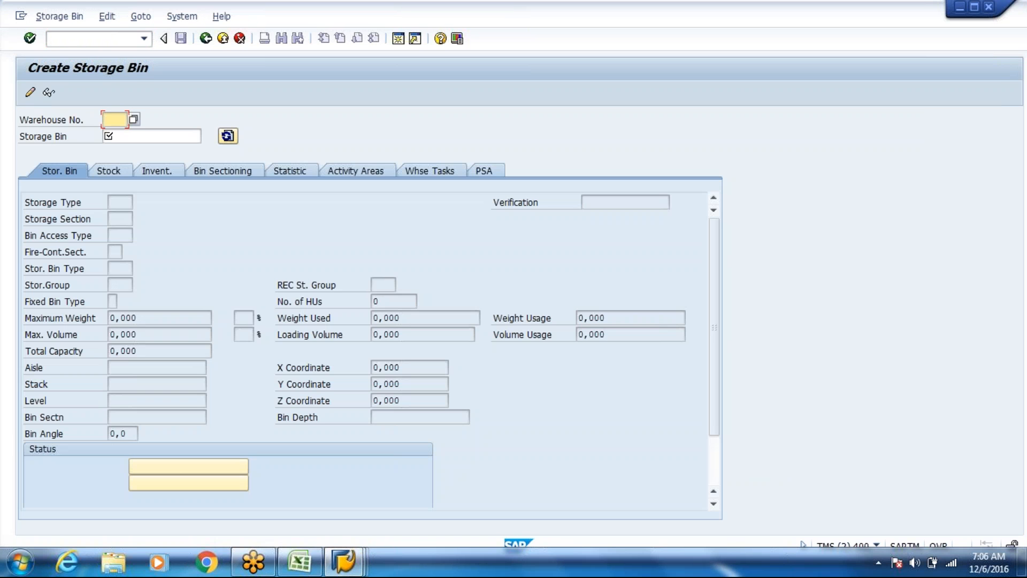
{"action": "type", "text": "Wh80"}
{"action": "key", "text": "Down"}
{"action": "key", "text": "Return"}
{"action": "key", "text": "Tab"}
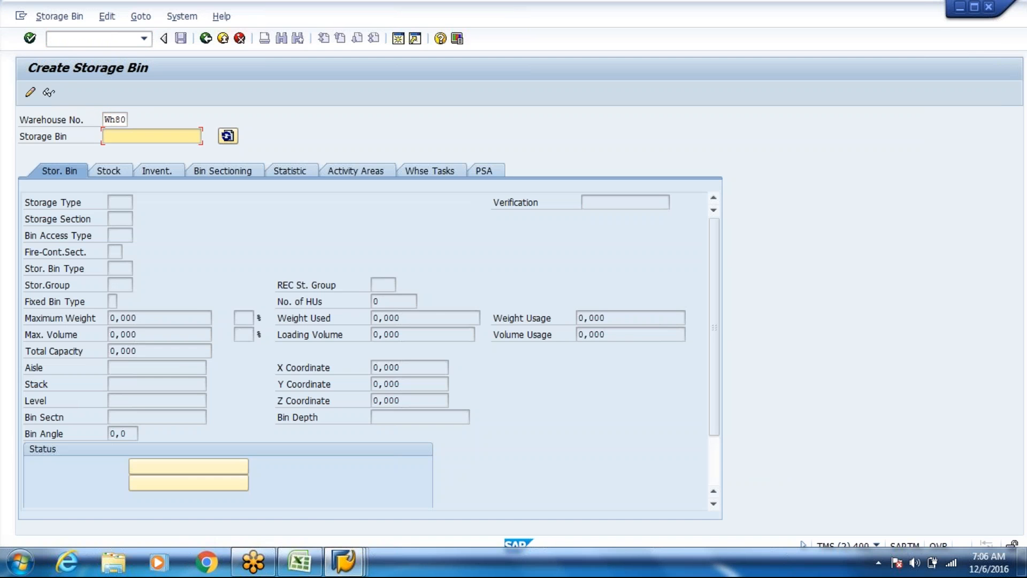
Copy storage type 80I1 from the layout-oriented control entry and start a new storage bin named 80I1_STAGING.
{"action": "key", "text": "alt+Tab"}
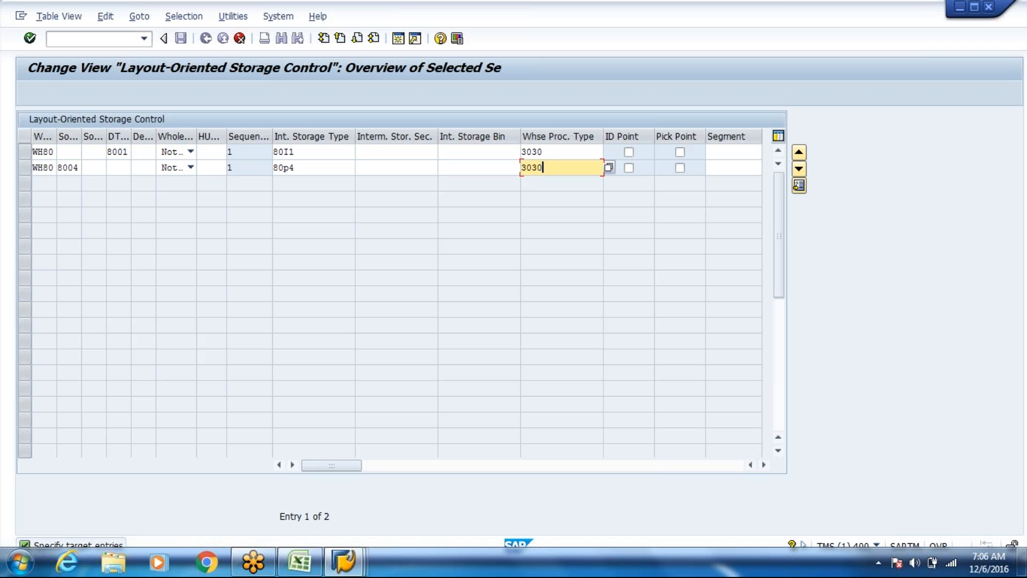
{"action": "left_click", "coordinate": [303, 153]}
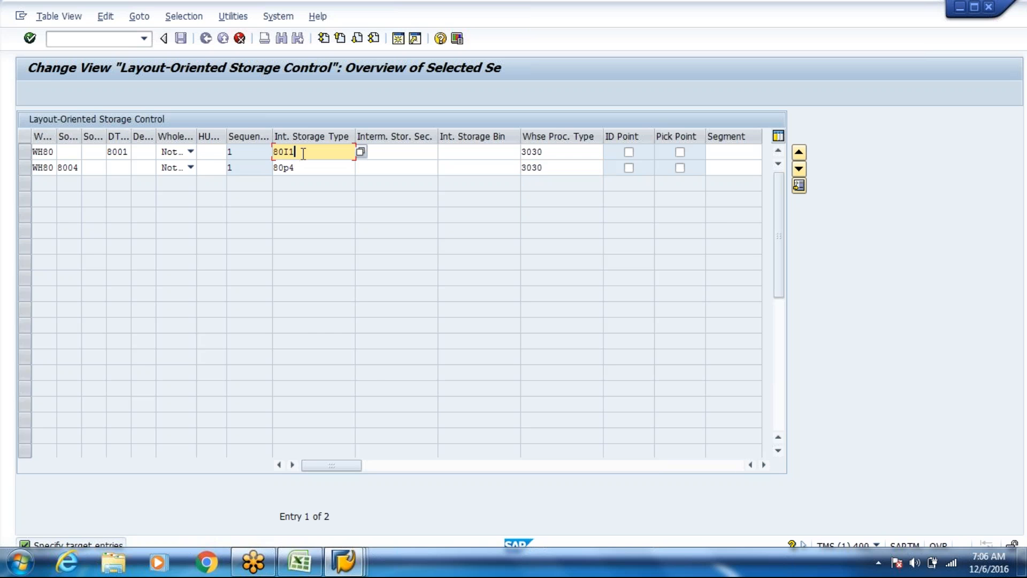
{"action": "left_click_drag", "start_coordinate": [304, 153], "coordinate": [273, 154]}
{"action": "key", "text": "ctrl+c"}
{"action": "key", "text": "alt+Tab"}
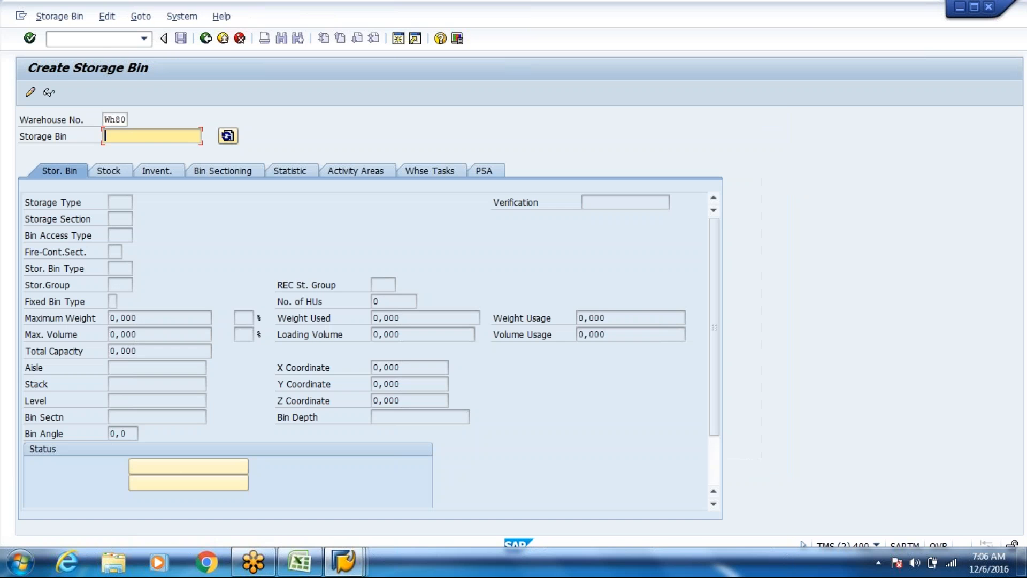
{"action": "key", "text": "ctrl+v"}
{"action": "type", "text": "_STAGING"}
{"action": "key", "text": "Return"}
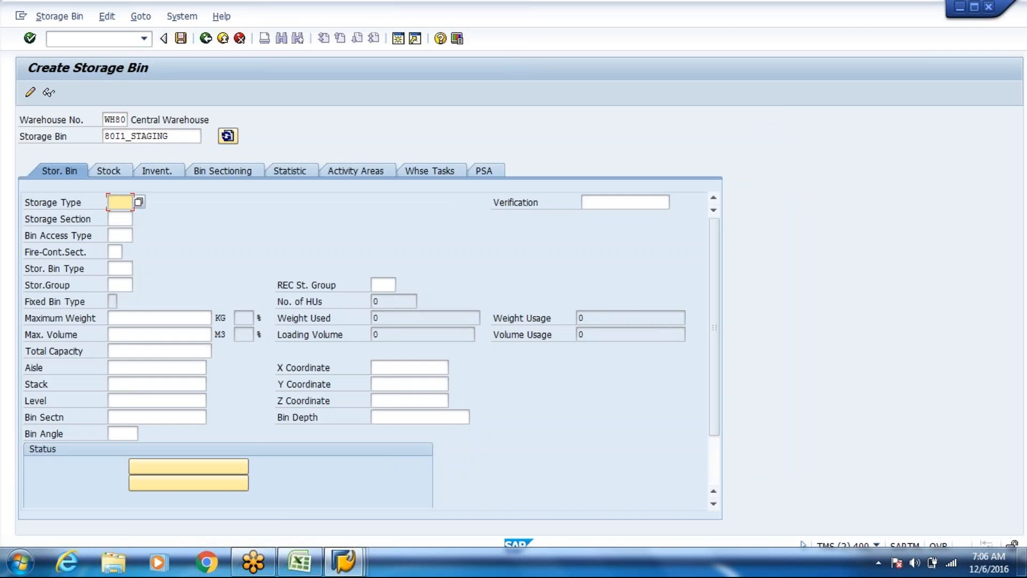
Assign storage type 80I1 to the 80I1_STAGING bin.
{"action": "key", "text": "alt+Tab"}
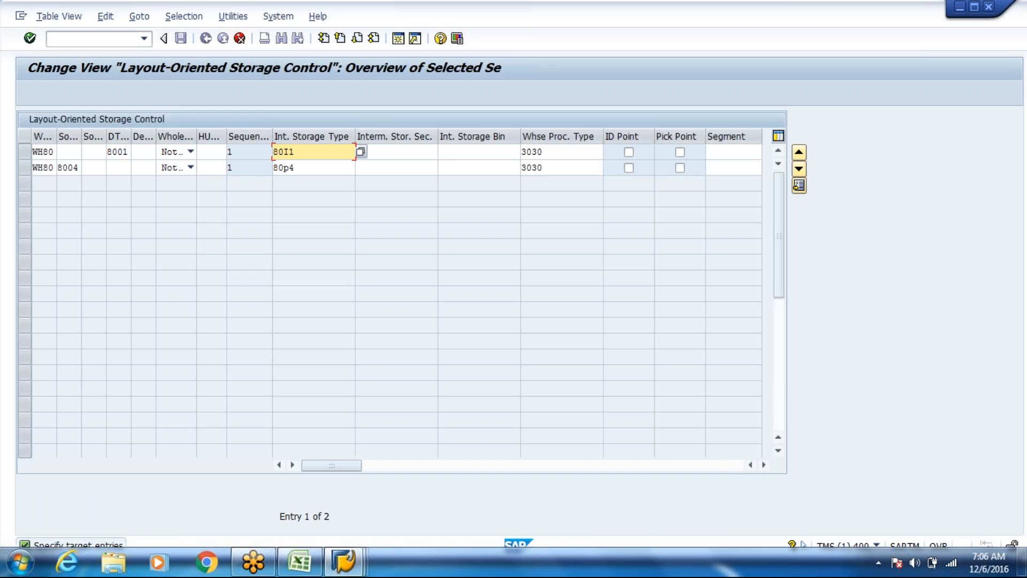
{"action": "key", "text": "alt+Tab"}
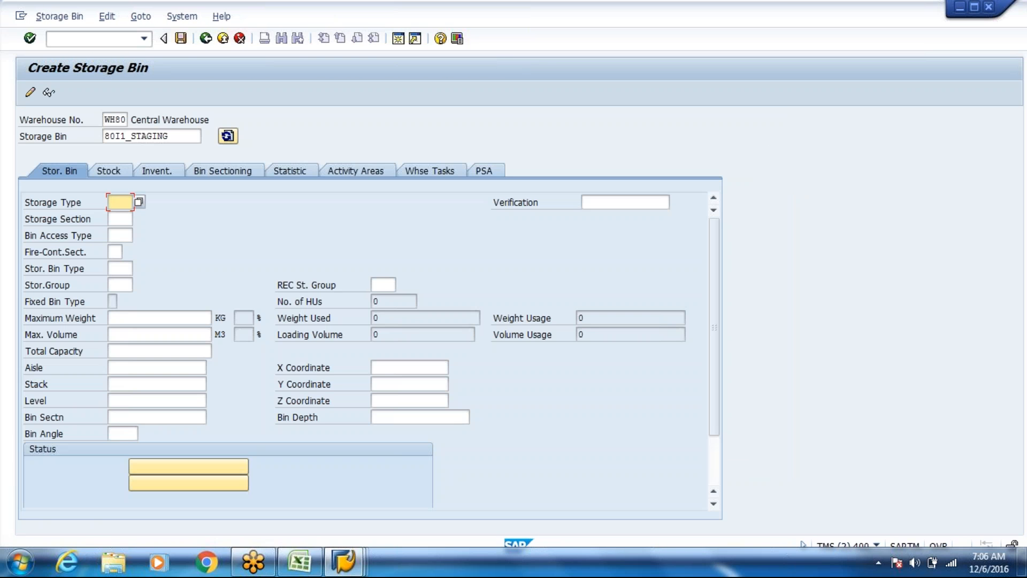
{"action": "key", "text": "ctrl+v"}
{"action": "key", "text": "Tab"}
{"action": "key", "text": "Tab"}
Try to assign storage section 0001 to the 80I1_STAGING bin.
{"action": "type", "text": "0001"}
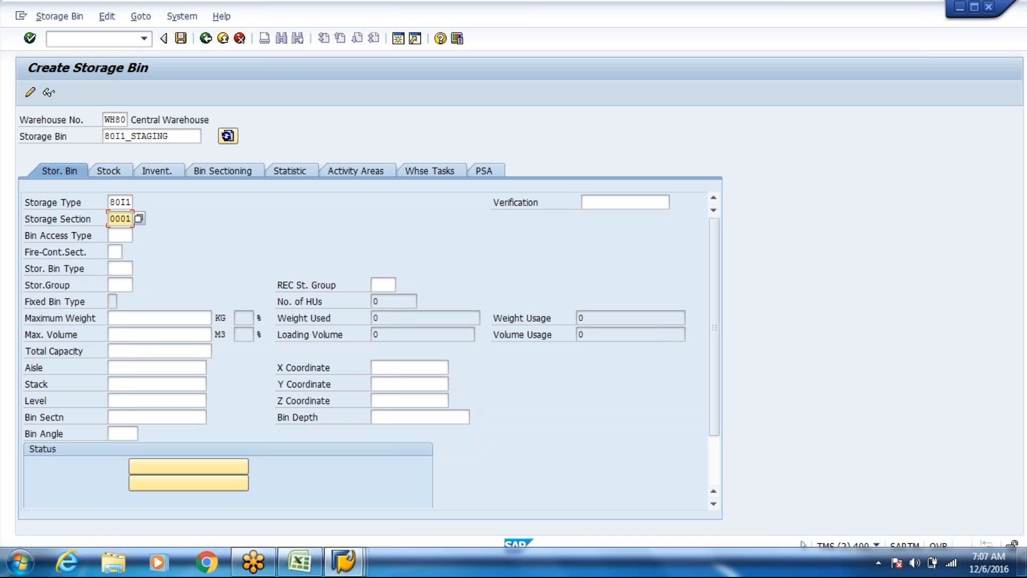
{"action": "key", "text": "Return"}
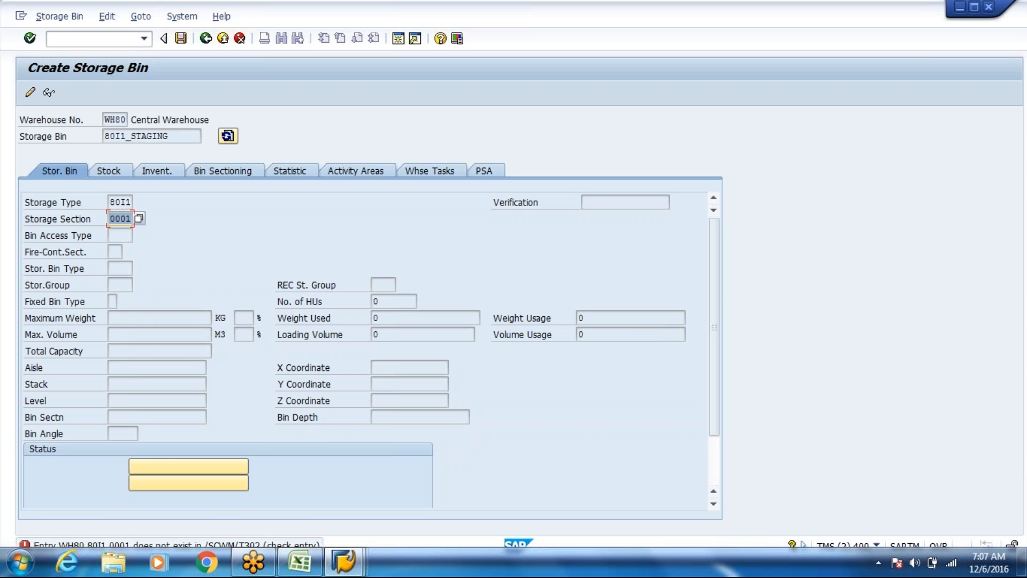
{"action": "key", "text": "BackSpace"}
Confirm the 80I1_STAGING bin data without a storage section and save the bin.
{"action": "key", "text": "Return"}
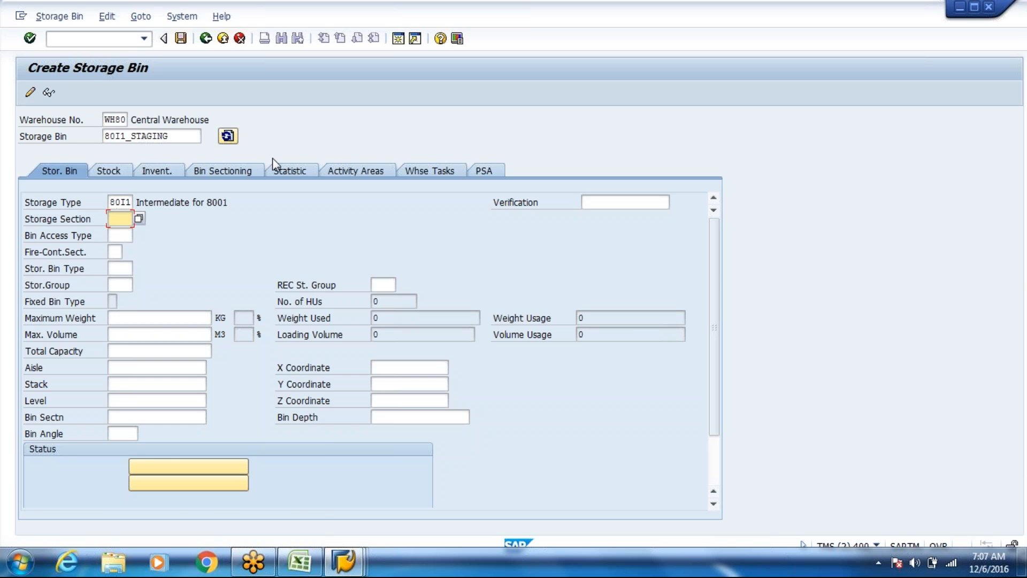
{"action": "key", "text": "ctrl+s"}
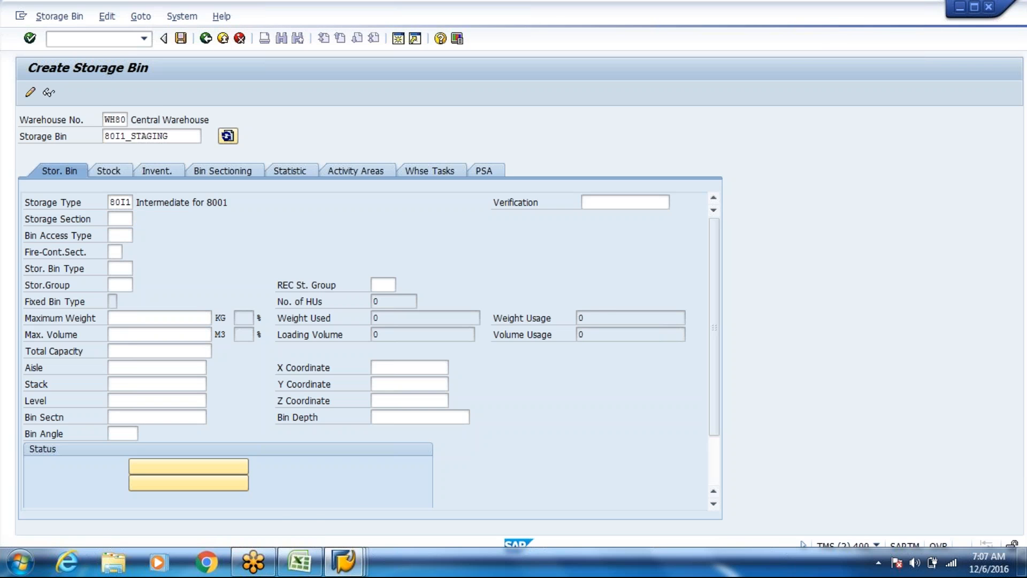
{"action": "key", "text": "Tab"}
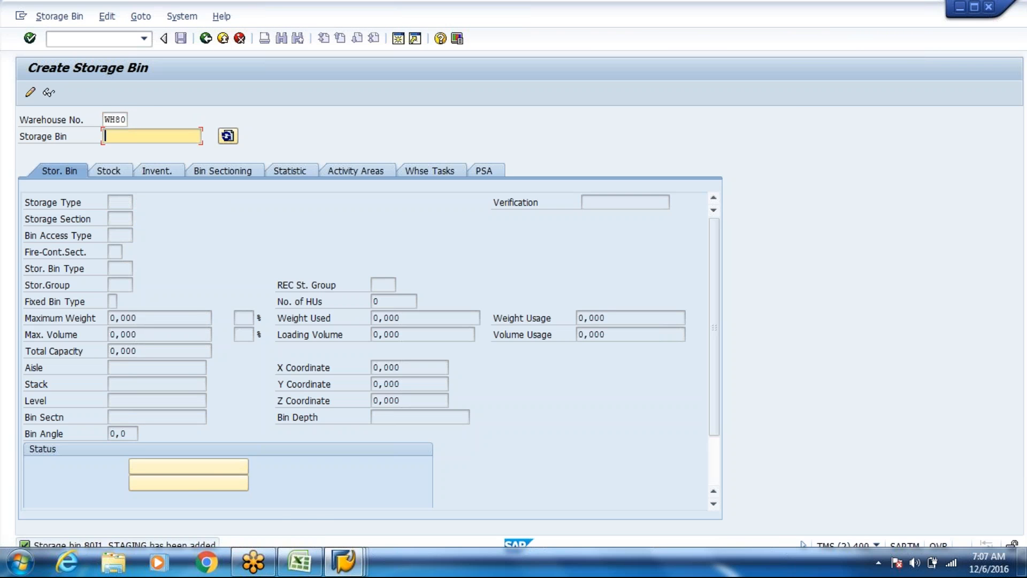
Copy 80P4 from the 8004 control entry, create a storage bin named 80P4 with storage type 80P4, and save it.
{"action": "key", "text": "alt+Tab"}
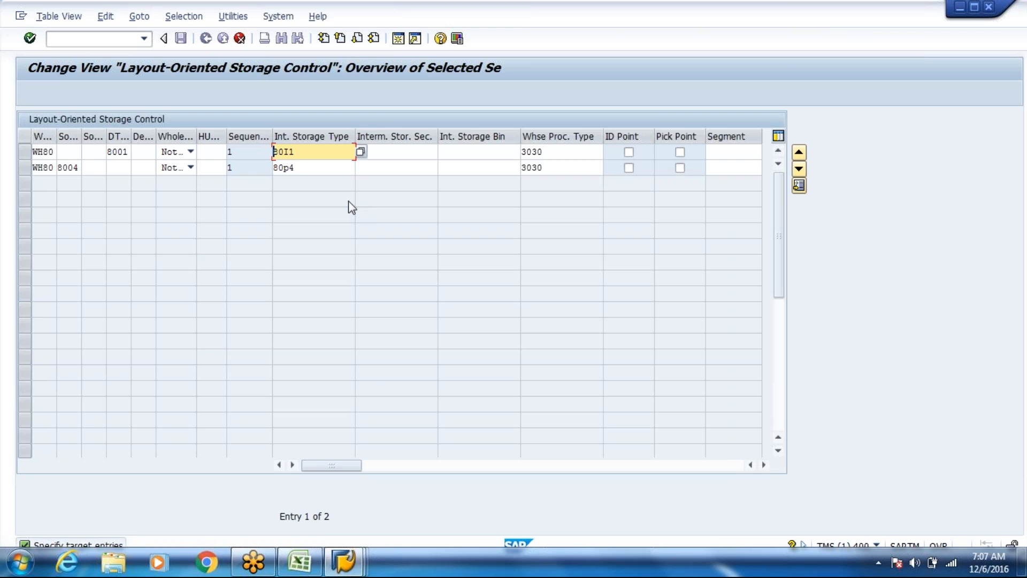
{"action": "left_click", "coordinate": [275, 168]}
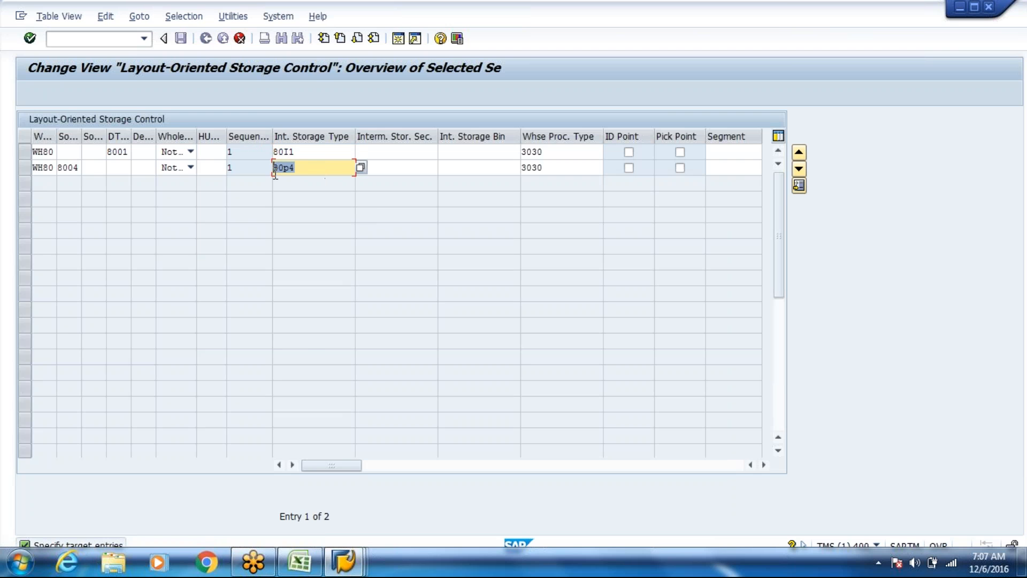
{"action": "key", "text": "alt+Tab"}
{"action": "key", "text": "ctrl+v"}
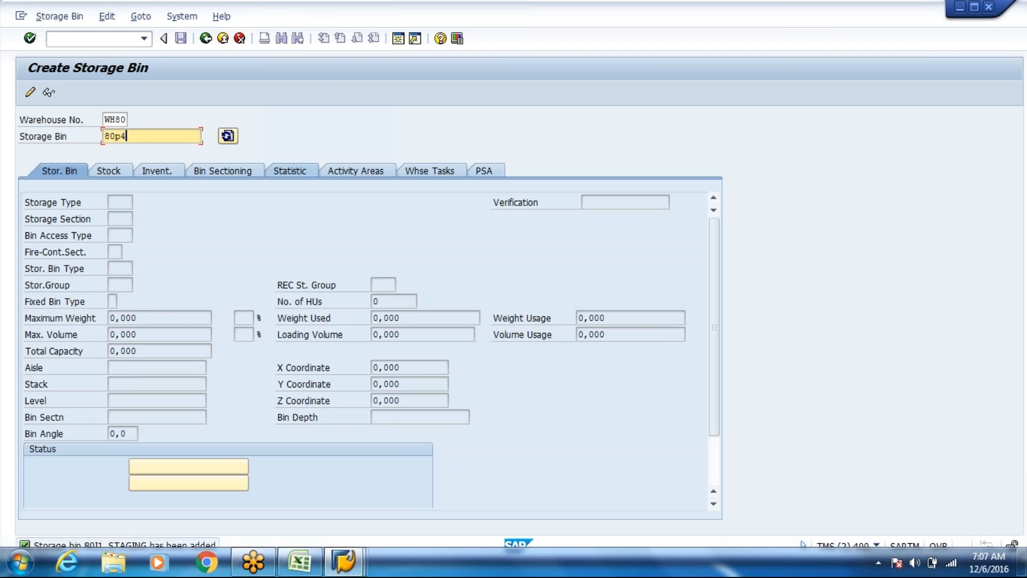
{"action": "key", "text": "Return"}
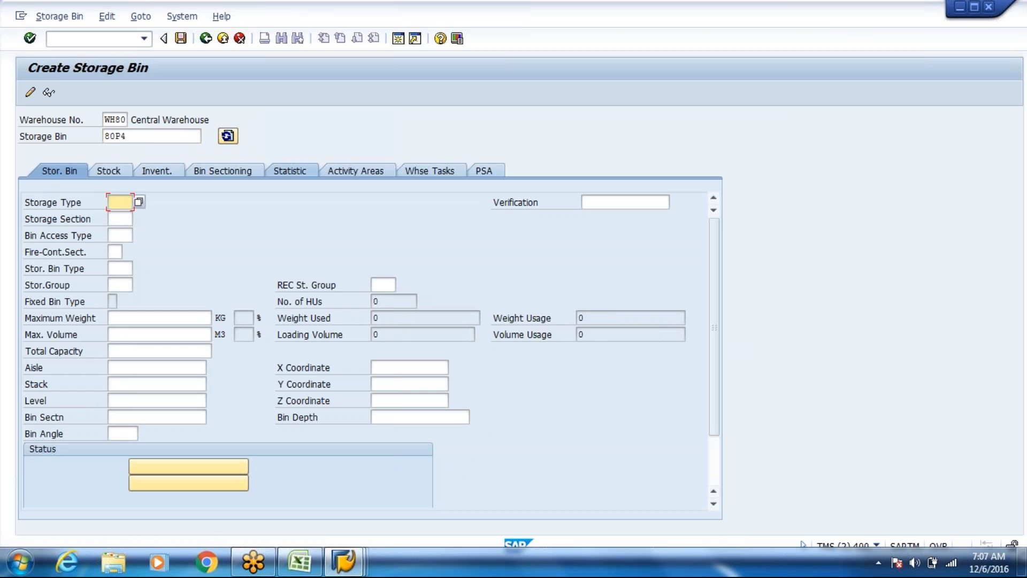
{"action": "key", "text": "ctrl+v"}
{"action": "key", "text": "Tab"}
{"action": "key", "text": "Return"}
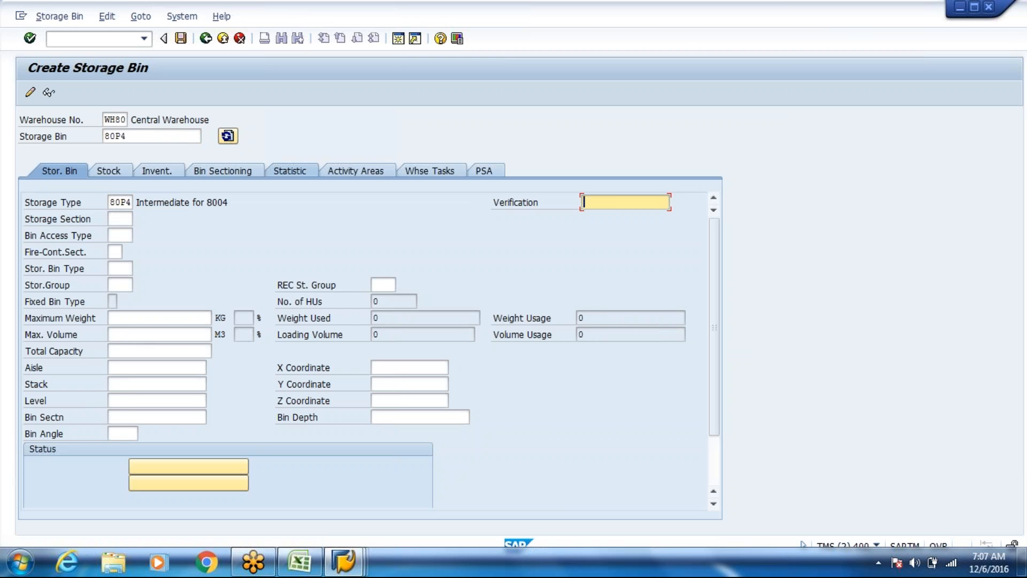
{"action": "key", "text": "ctrl+s"}
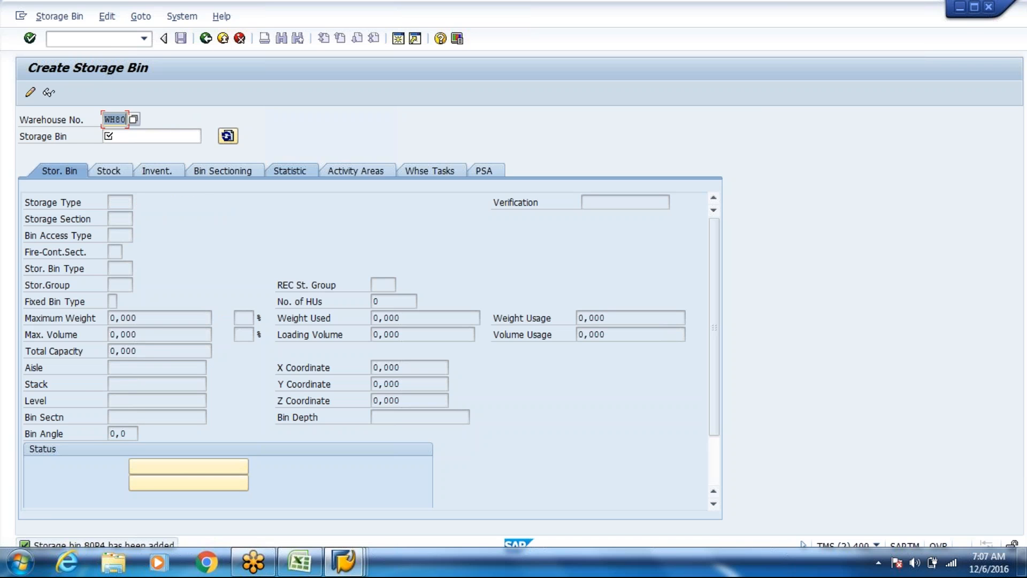
Open the bin sorting transaction /scwm/sbst and create the bin sorting for activity area 80P4 in WH80.
{"action": "left_click", "coordinate": [110, 45]}
{"action": "type", "text": "/n"}
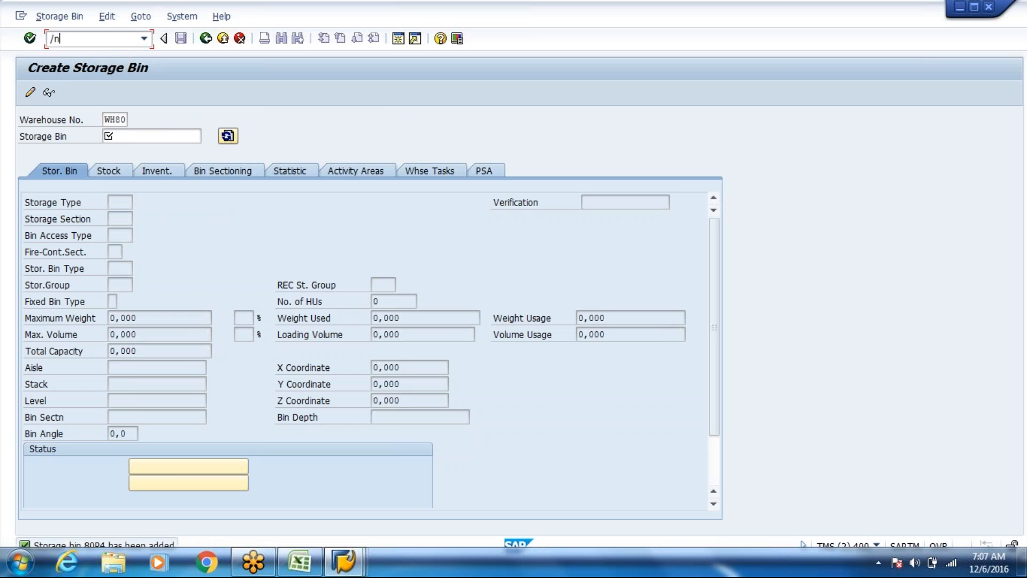
{"action": "type", "text": "/scwm/sbst"}
{"action": "key", "text": "Return"}
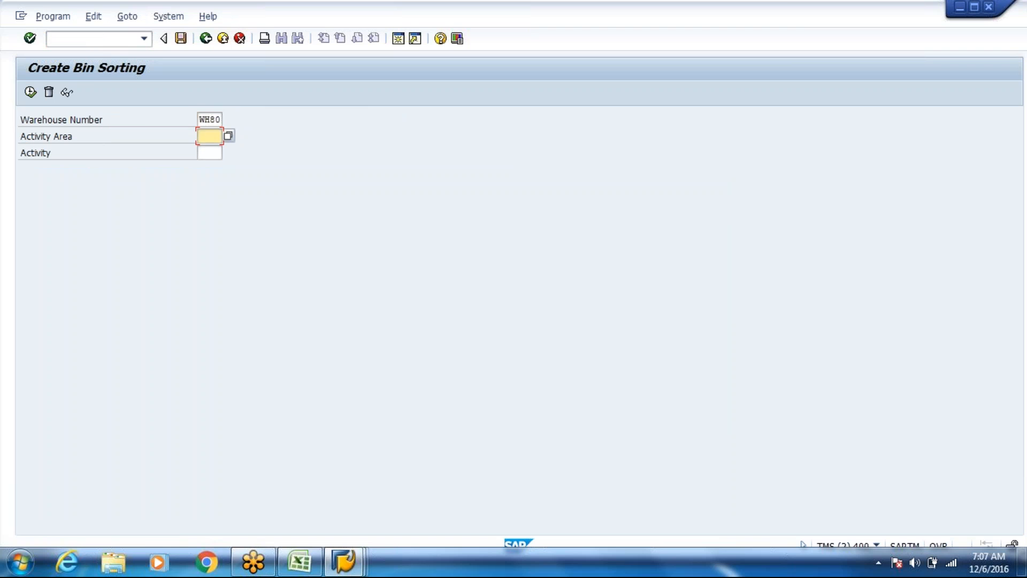
{"action": "type", "text": "80p4"}
{"action": "left_click", "coordinate": [30, 92]}
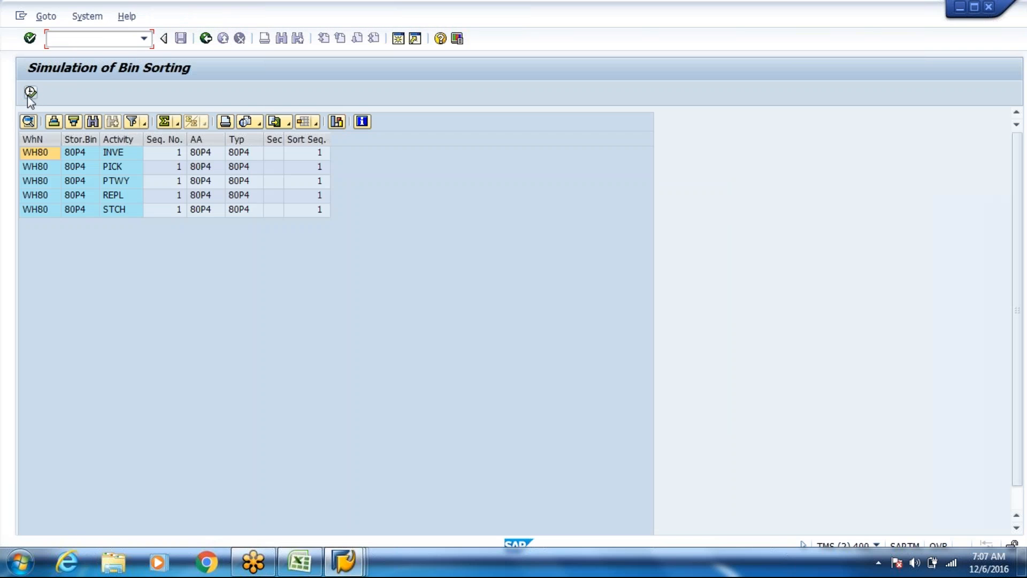
{"action": "left_click", "coordinate": [30, 93]}
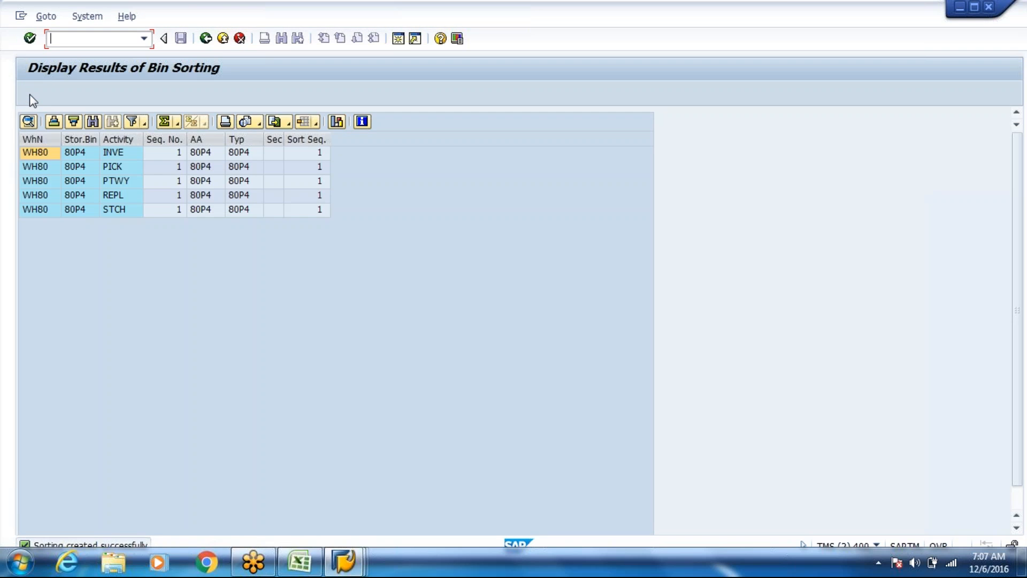
Copy 80I1 from the 8001 control entry and create the bin sorting for activity area 80I1 in WH80.
{"action": "key", "text": "alt+Tab"}
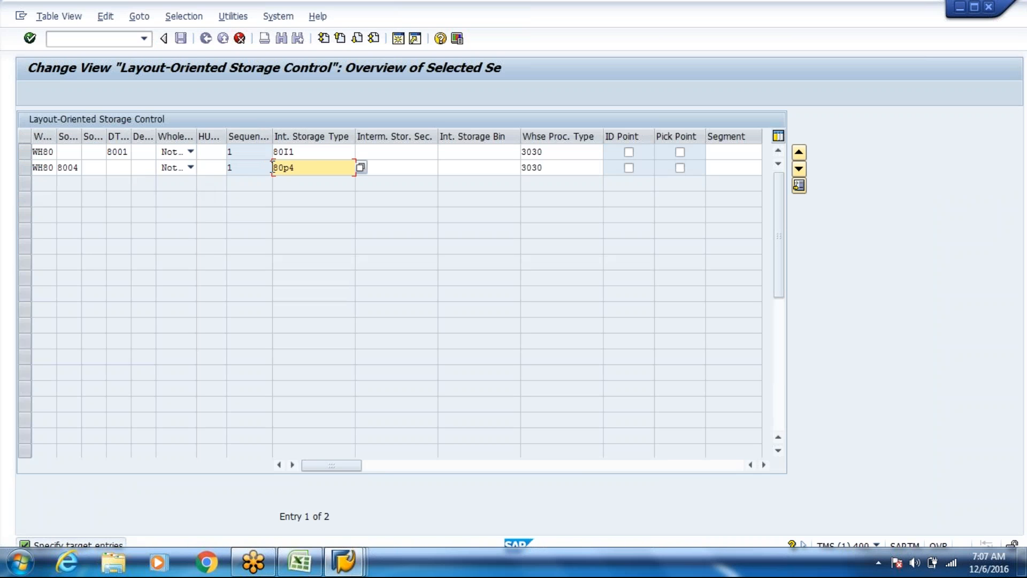
{"action": "left_click", "coordinate": [314, 151]}
{"action": "left_click_drag", "start_coordinate": [314, 152], "coordinate": [274, 152]}
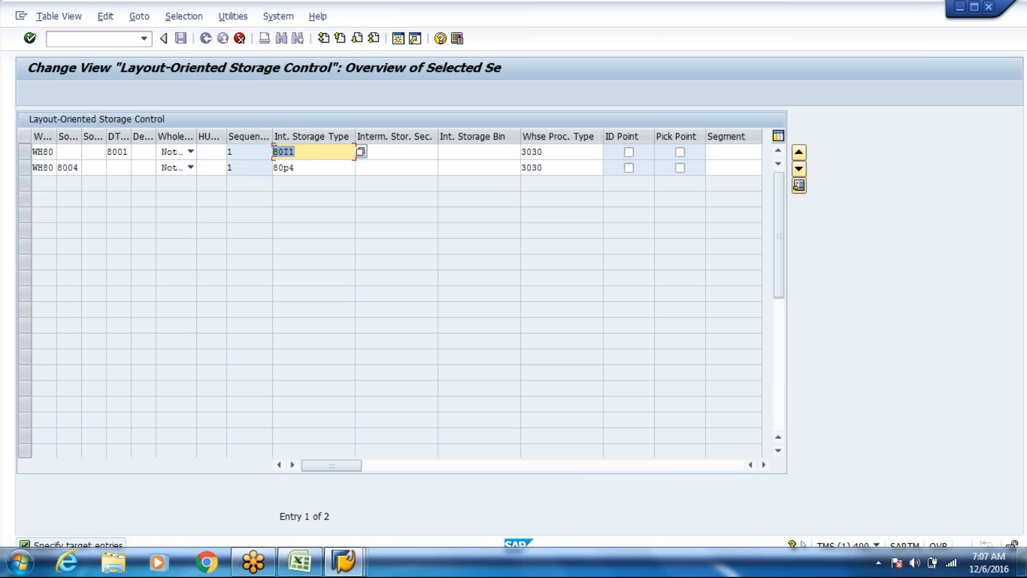
{"action": "key", "text": "alt+Tab"}
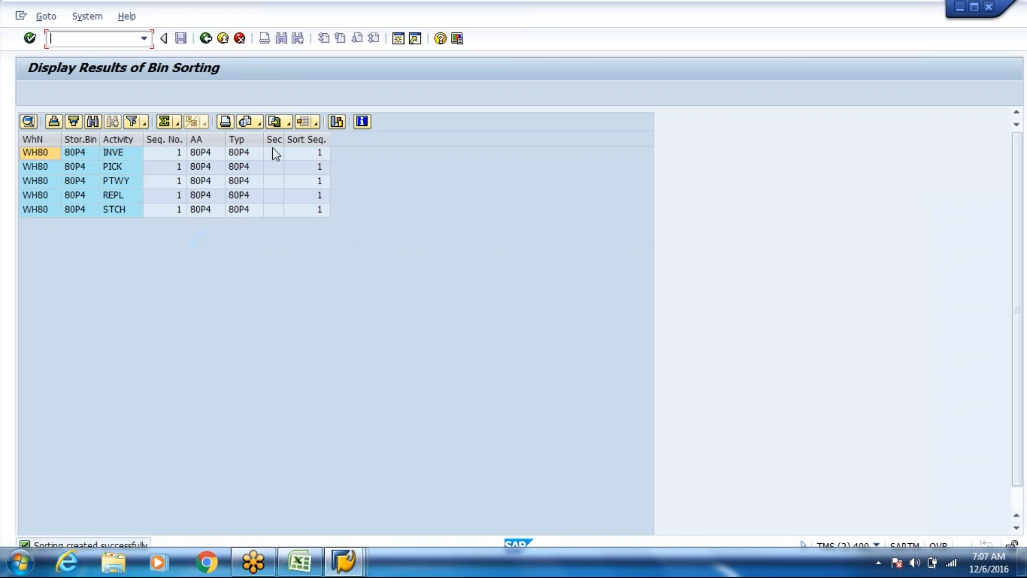
{"action": "left_click", "coordinate": [206, 38]}
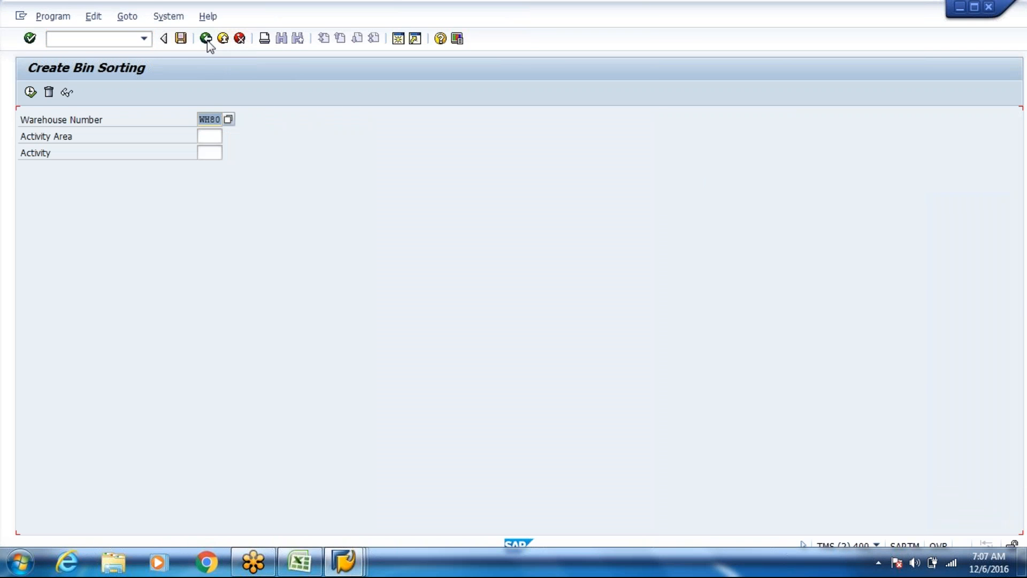
{"action": "key", "text": "Tab"}
{"action": "type", "text": "80I1"}
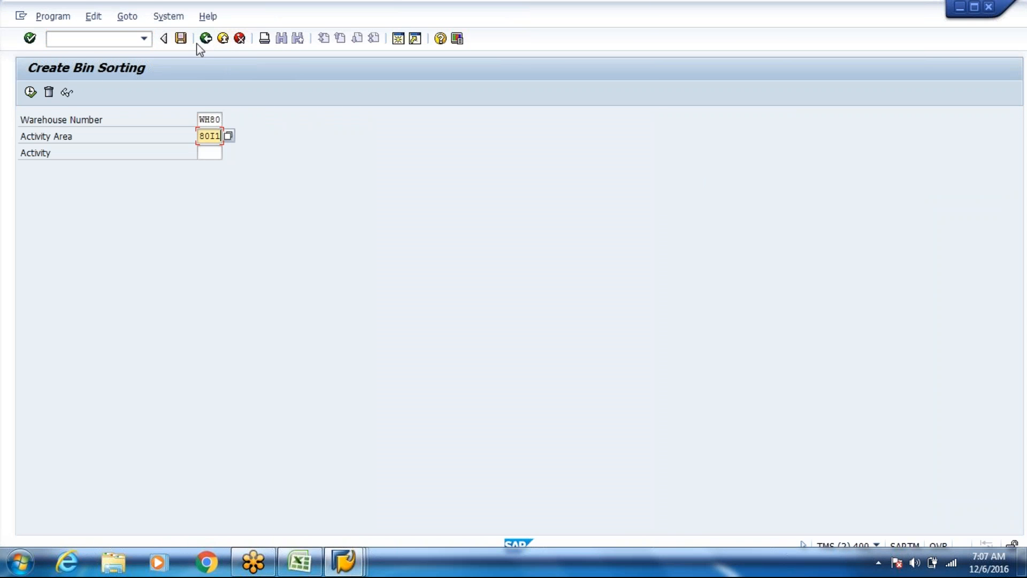
{"action": "left_click", "coordinate": [32, 96]}
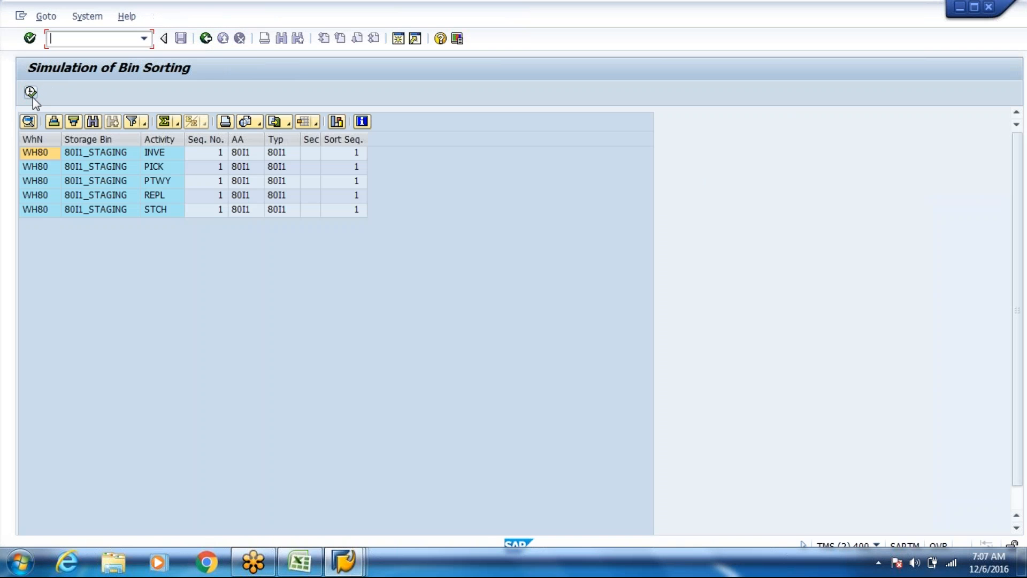
{"action": "left_click", "coordinate": [32, 96]}
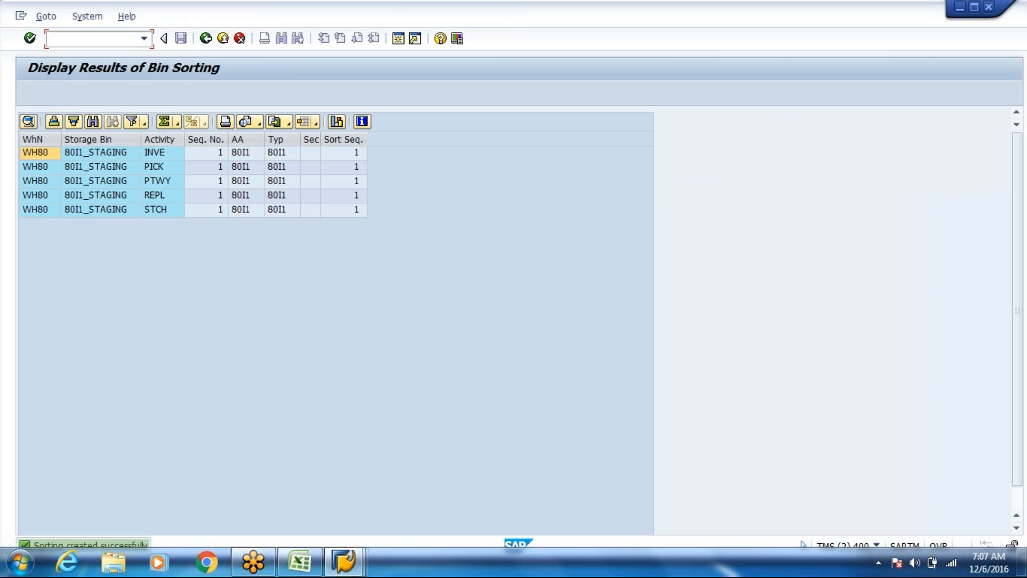
{"action": "left_click", "coordinate": [208, 47]}
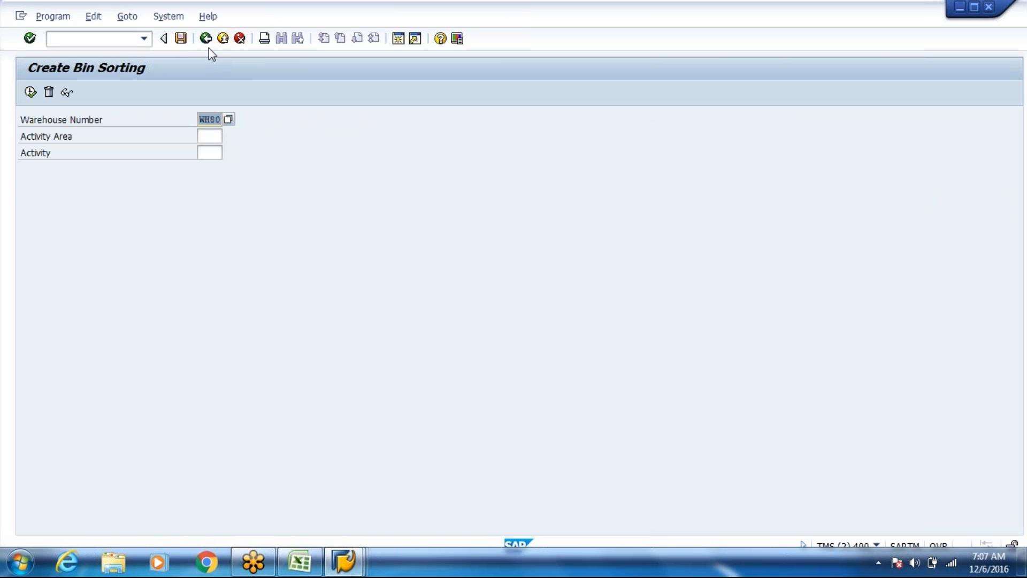
{"action": "left_click", "coordinate": [209, 47]}
Enter 80I1_STAGING as the intermediate storage bin of the control entry for destination storage type 8001.
{"action": "left_click_drag", "start_coordinate": [303, 153], "coordinate": [272, 153]}
{"action": "key", "text": "ctrl+c"}
{"action": "left_click", "coordinate": [448, 152]}
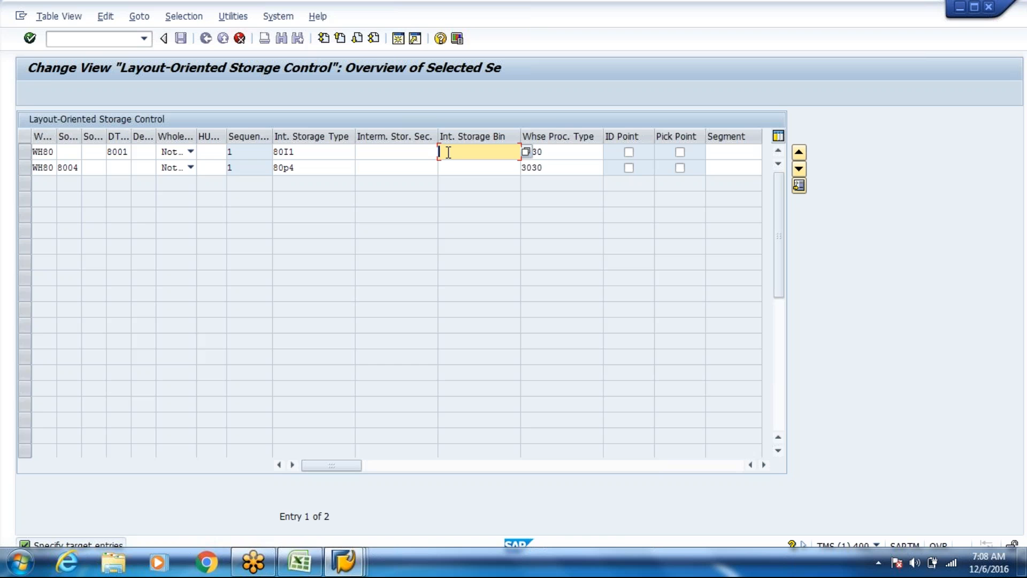
{"action": "key", "text": "ctrl+v"}
{"action": "type", "text": "_STAGING"}
Copy the intermediate storage type 80p4 of the 8004 control entry into its intermediate storage bin field.
{"action": "key", "text": "Tab"}
{"action": "key", "text": "Tab"}
{"action": "key", "text": "Tab"}
{"action": "key", "text": "Tab"}
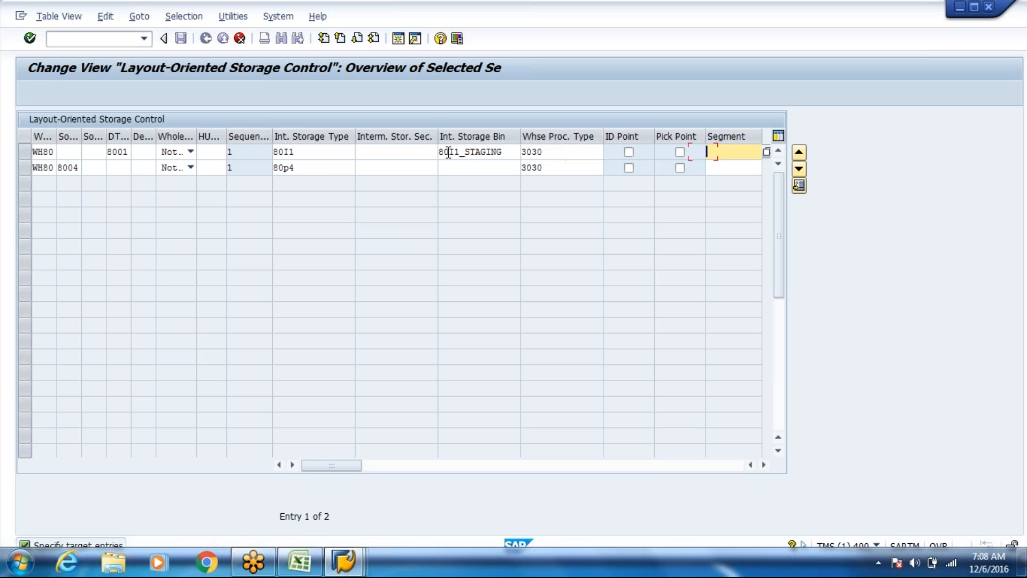
{"action": "key", "text": "Tab"}
{"action": "key", "text": "Tab"}
{"action": "key", "text": "Tab"}
{"action": "key", "text": "Tab"}
{"action": "key", "text": "Tab"}
{"action": "key", "text": "Tab"}
{"action": "key", "text": "Tab"}
{"action": "key", "text": "Tab"}
{"action": "key", "text": "Tab"}
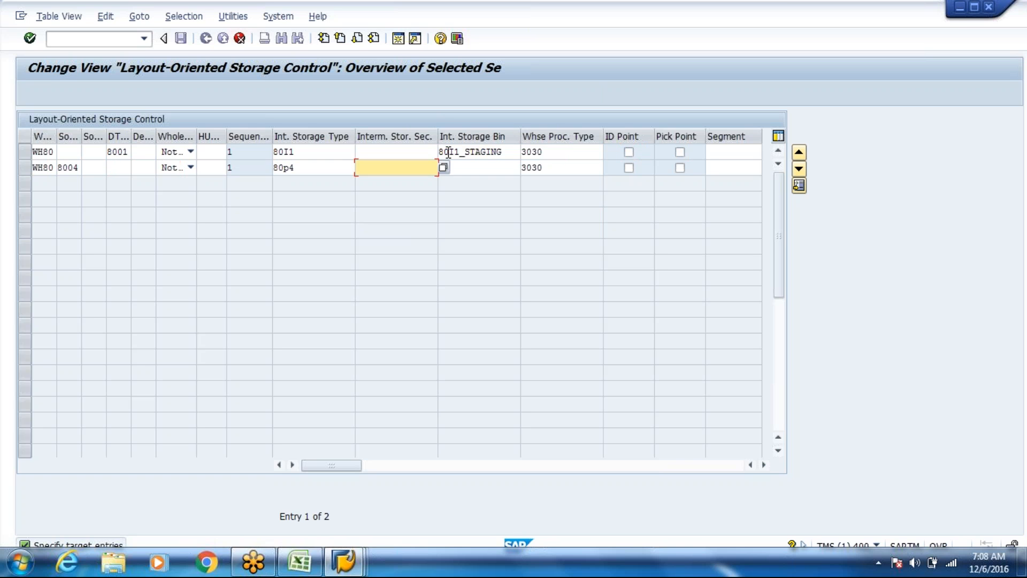
{"action": "key", "text": "shift+Tab"}
{"action": "key", "text": "ctrl+c"}
{"action": "key", "text": "Tab"}
{"action": "key", "text": "Tab"}
{"action": "key", "text": "ctrl+v"}
Switch to the bin sorting session and open the storage bin display for bin 80P4 in WH80.
{"action": "key", "text": "alt+Tab"}
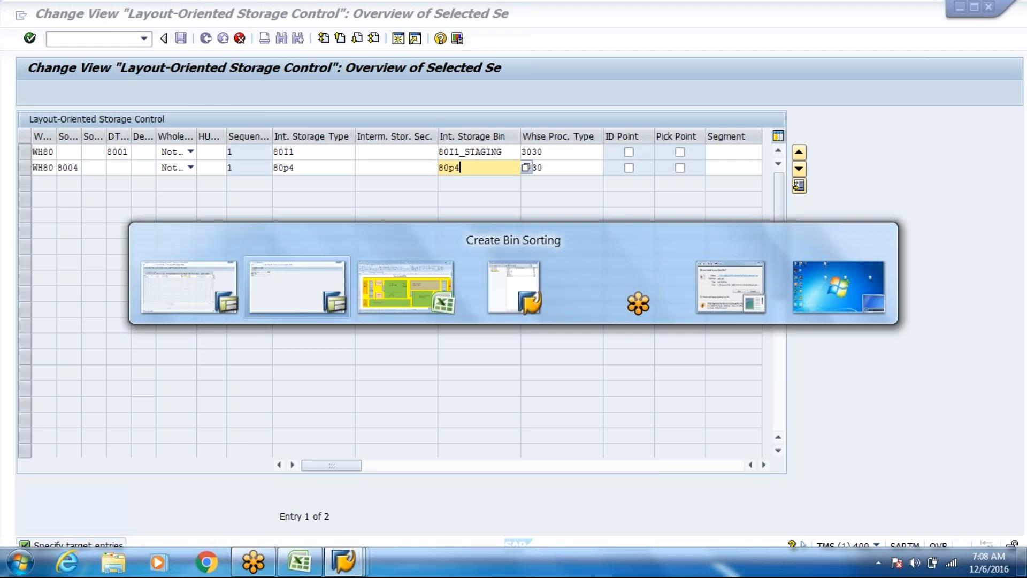
{"action": "key", "text": "alt+Tab"}
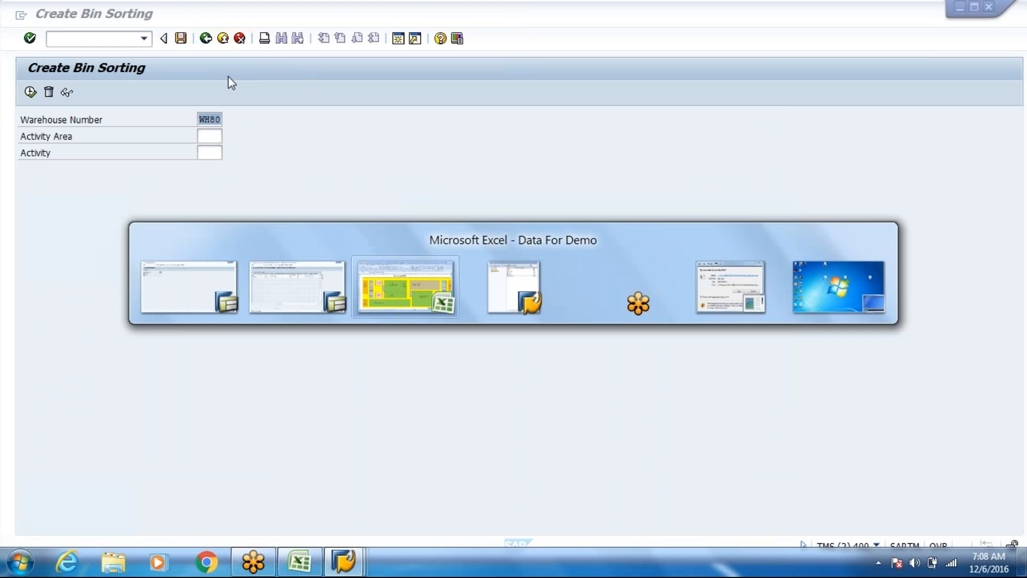
{"action": "left_click", "coordinate": [117, 46]}
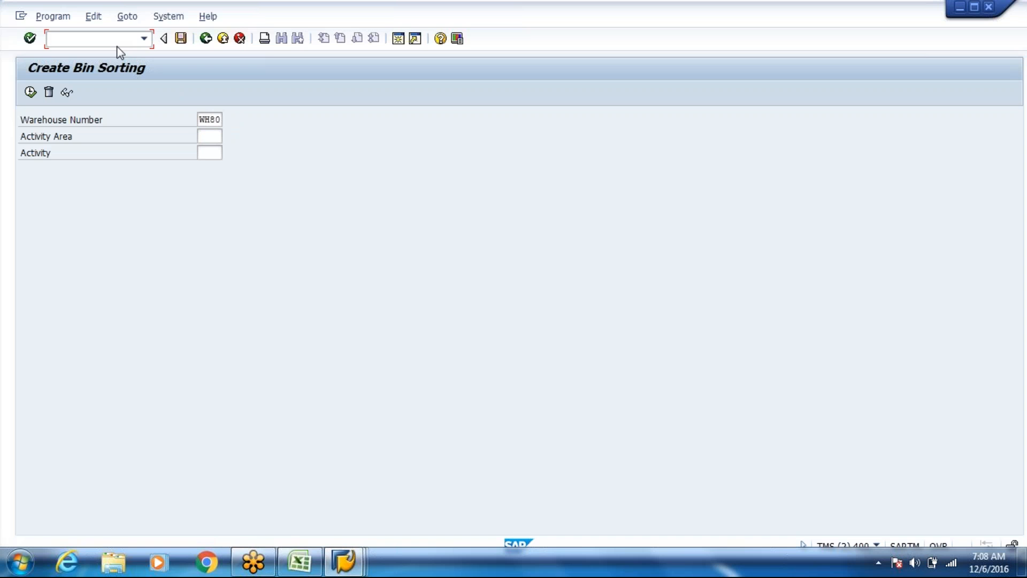
{"action": "type", "text": "/n/scwm"}
{"action": "type", "text": "/sbst"}
{"action": "key", "text": "Return"}
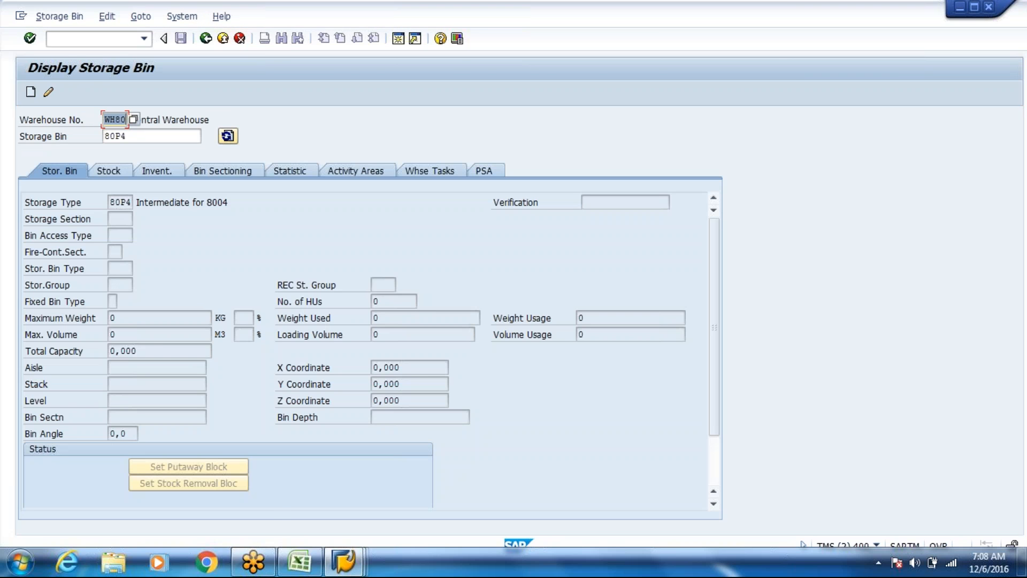
Check the Warehouse Layout sheet in Excel, then return to SAP's layout-oriented storage control entries and dismiss the antivirus notification.
{"action": "key", "text": "alt+Tab"}
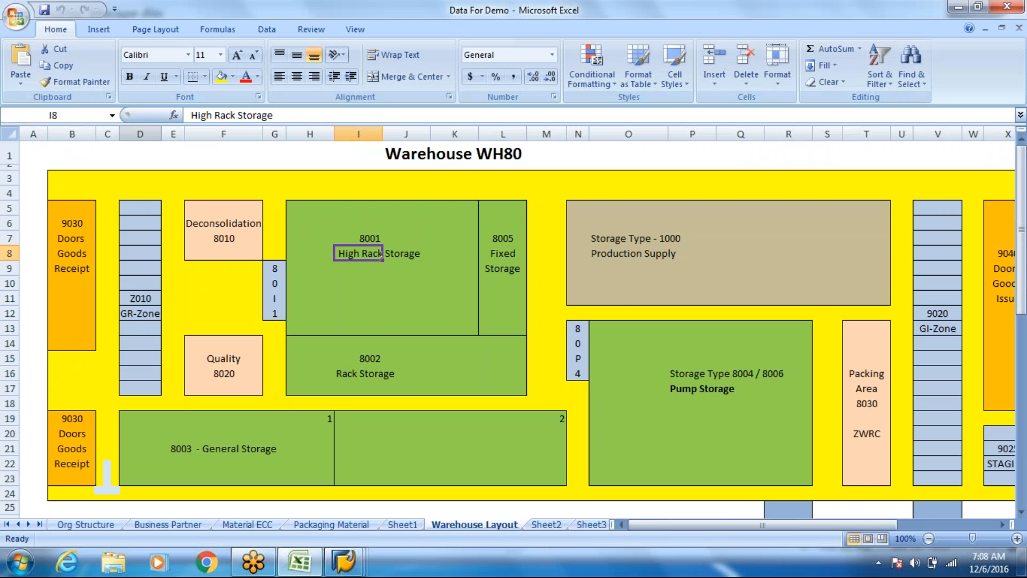
{"action": "key", "text": "alt+Tab"}
{"action": "key", "text": "Tab"}
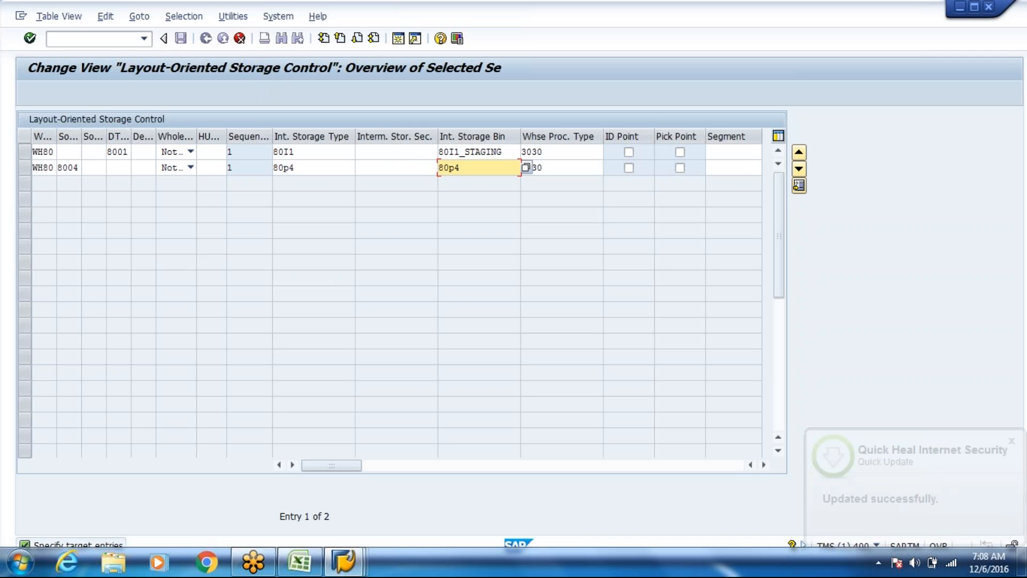
{"action": "left_click", "coordinate": [1012, 442]}
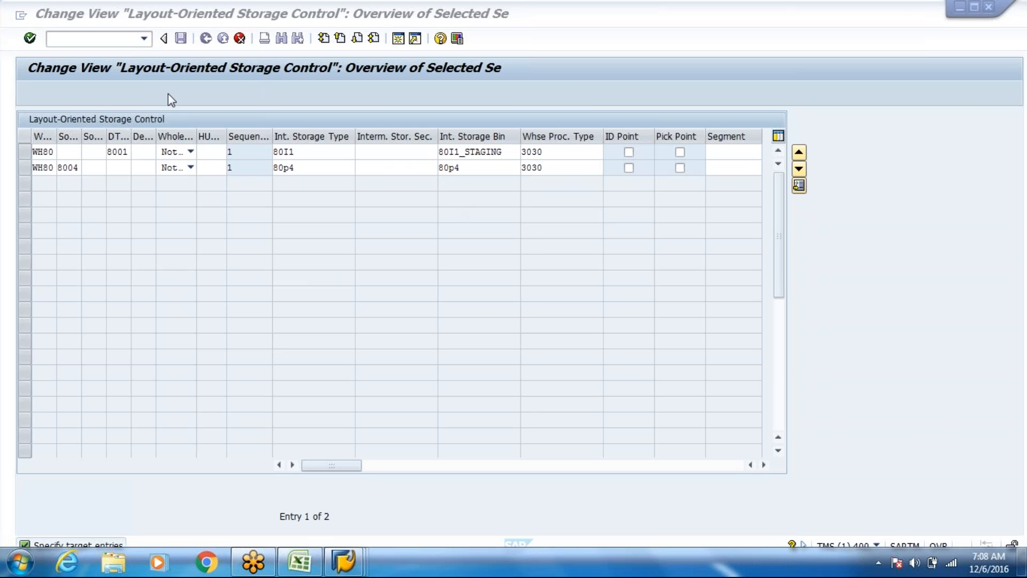
Review the whole-HU options on the 8001 entry and the handling unit type groups available for the 8004 entry.
{"action": "left_click", "coordinate": [190, 152]}
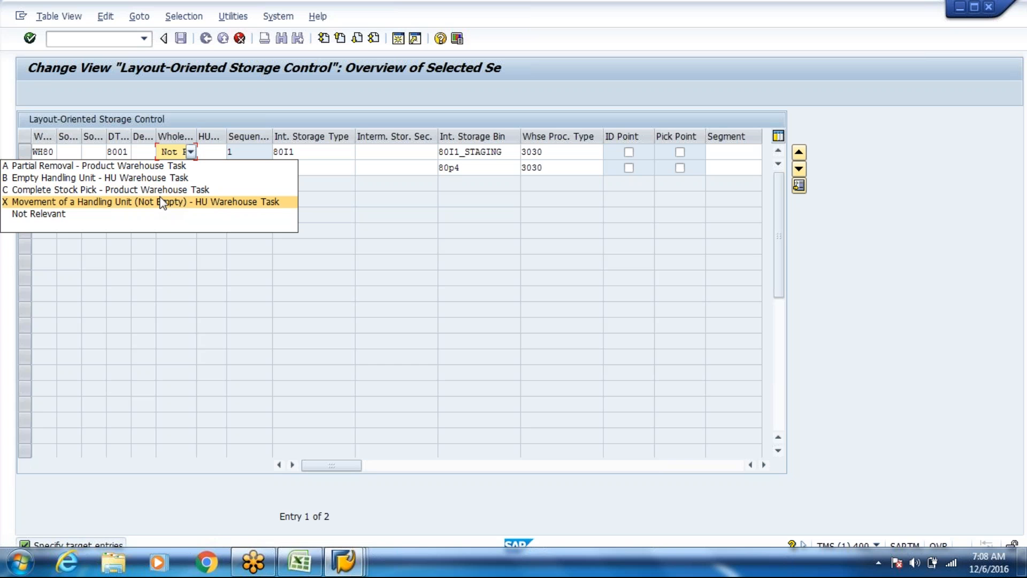
{"action": "left_click", "coordinate": [170, 320]}
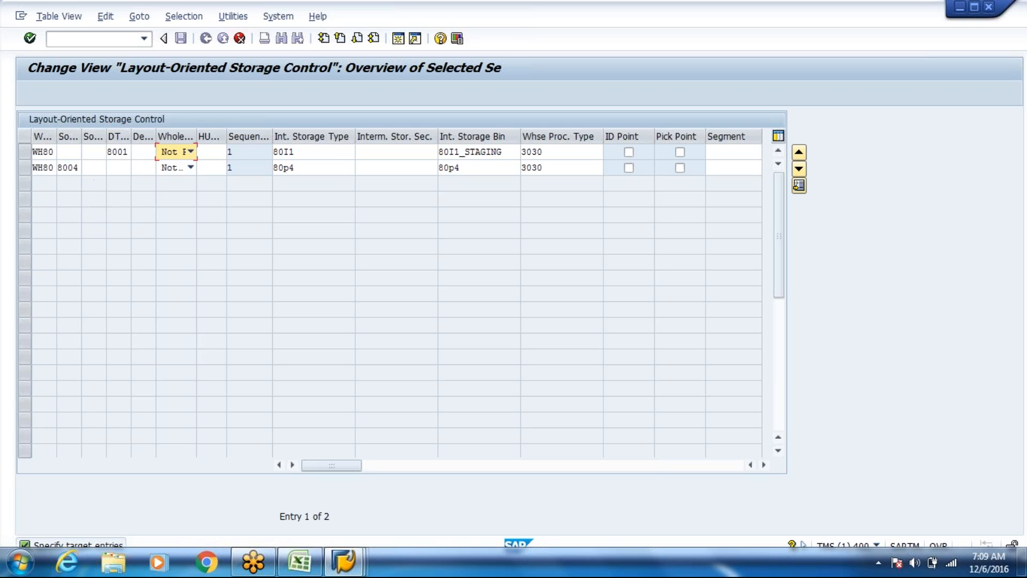
{"action": "left_click", "coordinate": [213, 167]}
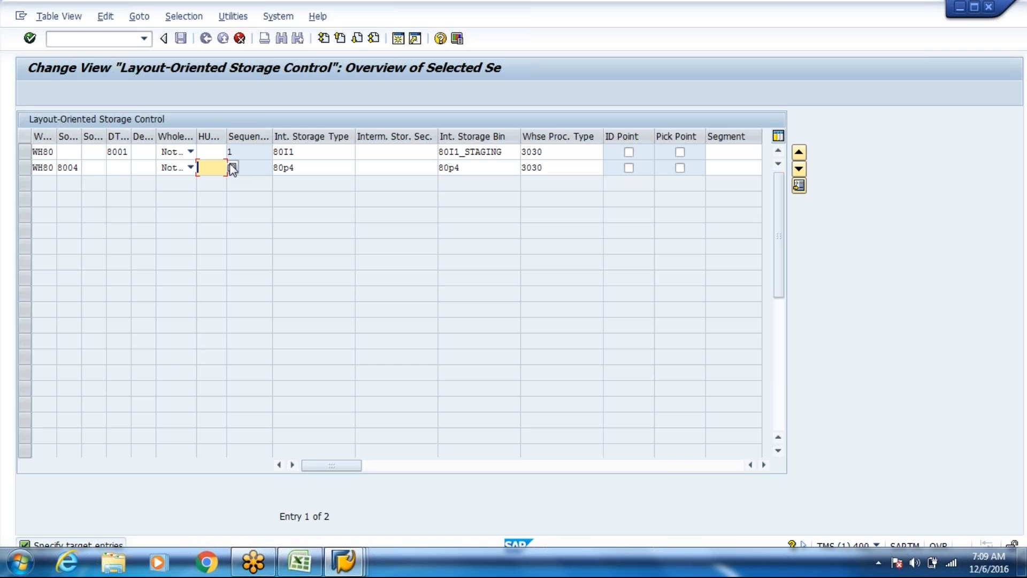
{"action": "key", "text": "Return"}
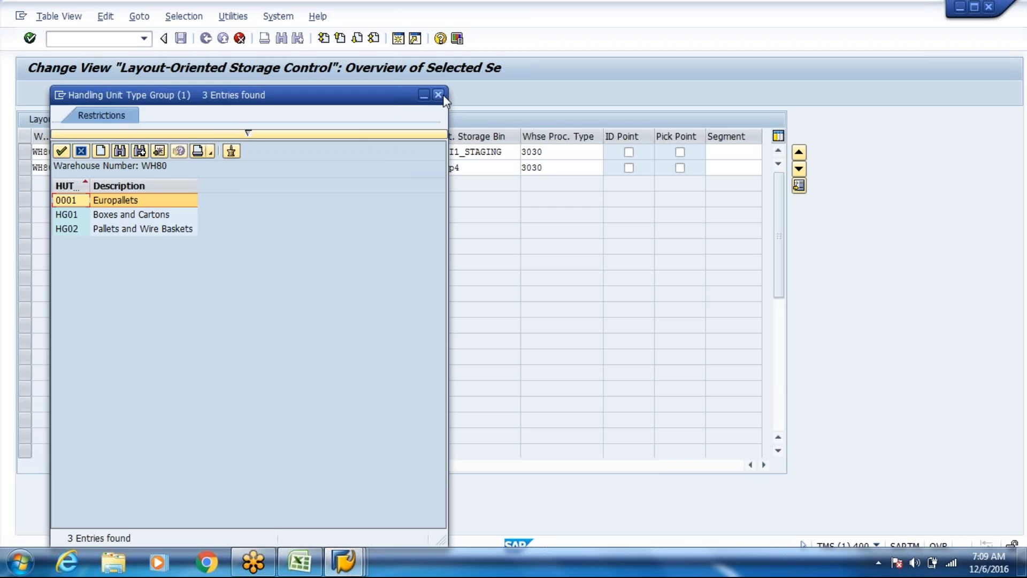
{"action": "left_click", "coordinate": [439, 95]}
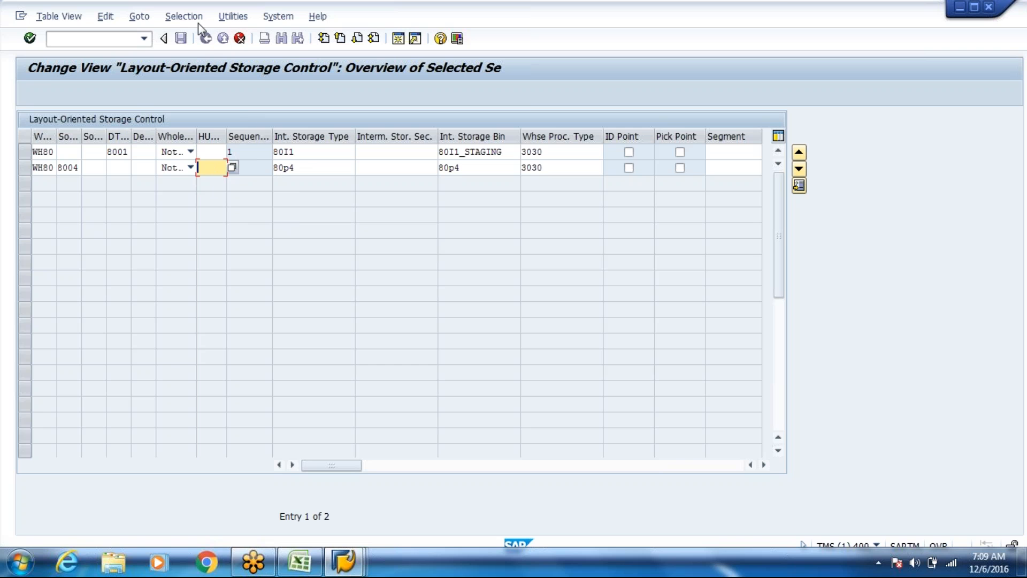
Save both layout-oriented storage control entries to the Warehouse WH80 customizing request.
{"action": "key", "text": "Return"}
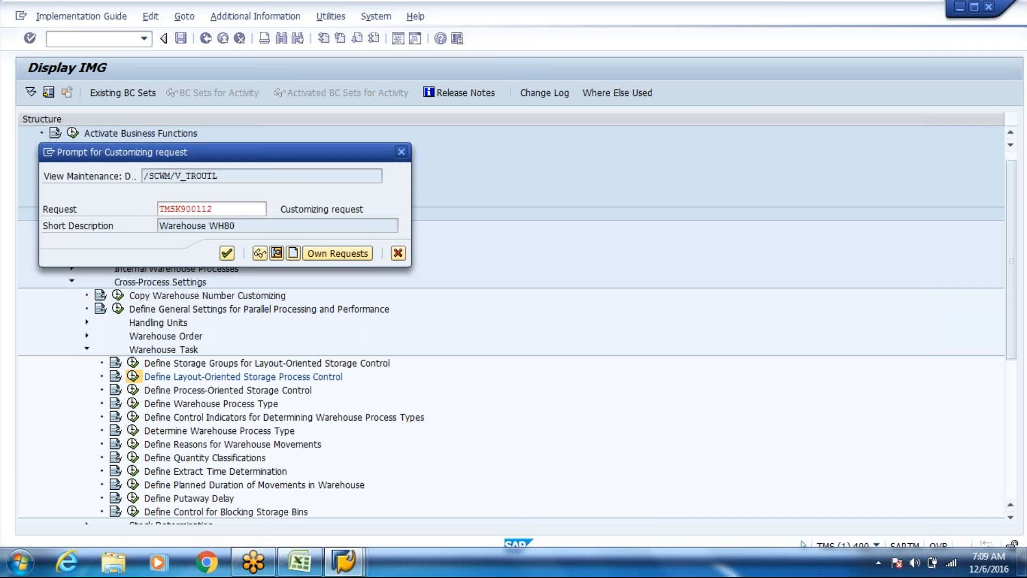
{"action": "key", "text": "Return"}
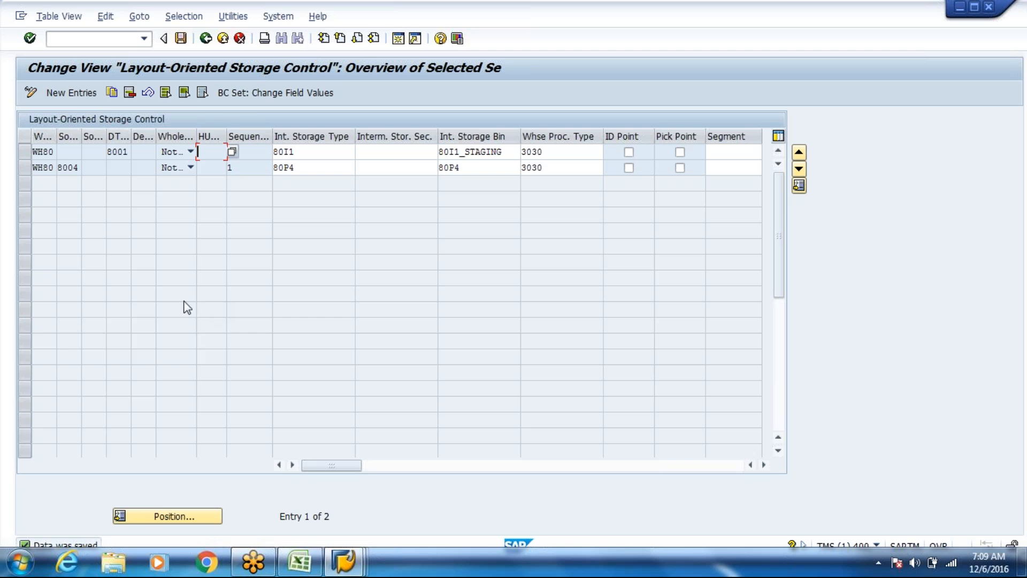
Switch to the Data For Demo workbook in Excel and examine the bill of materials and packaging levels on the Org Structure sheet.
{"action": "left_click", "coordinate": [298, 558]}
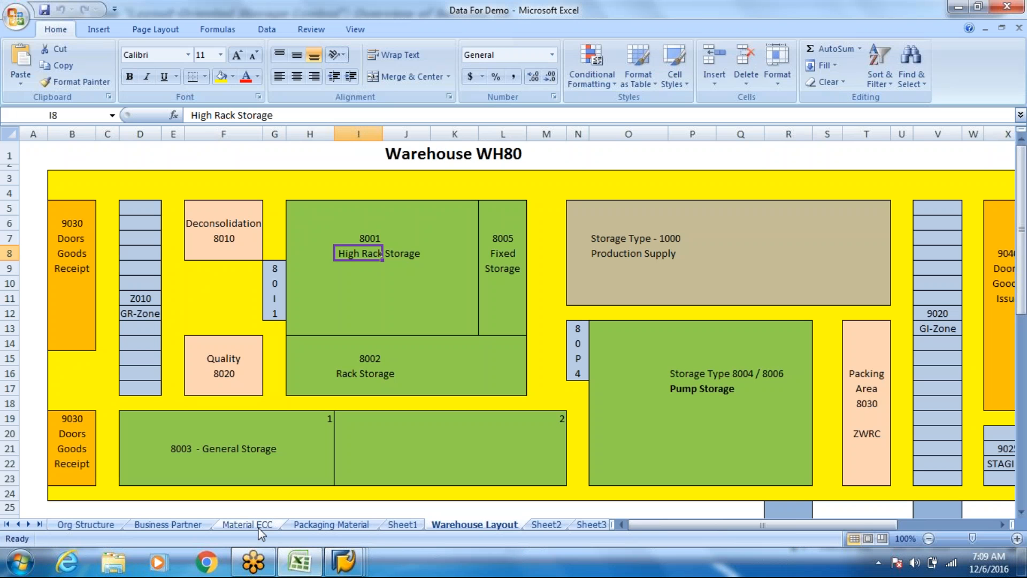
{"action": "left_click", "coordinate": [98, 521]}
{"action": "key", "text": "Down"}
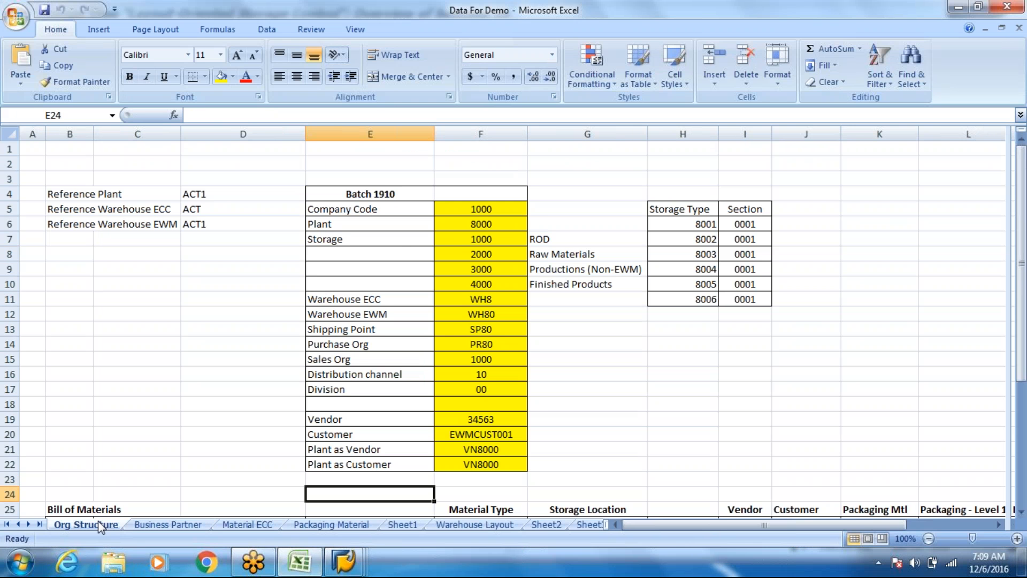
{"action": "key", "text": "Down"}
{"action": "key", "text": "Down"}
{"action": "key", "text": "Down"}
{"action": "key", "text": "Down"}
{"action": "key", "text": "Down"}
{"action": "key", "text": "Down"}
{"action": "key", "text": "Down"}
{"action": "key", "text": "Down"}
{"action": "key", "text": "Down"}
{"action": "key", "text": "Down"}
{"action": "key", "text": "Down"}
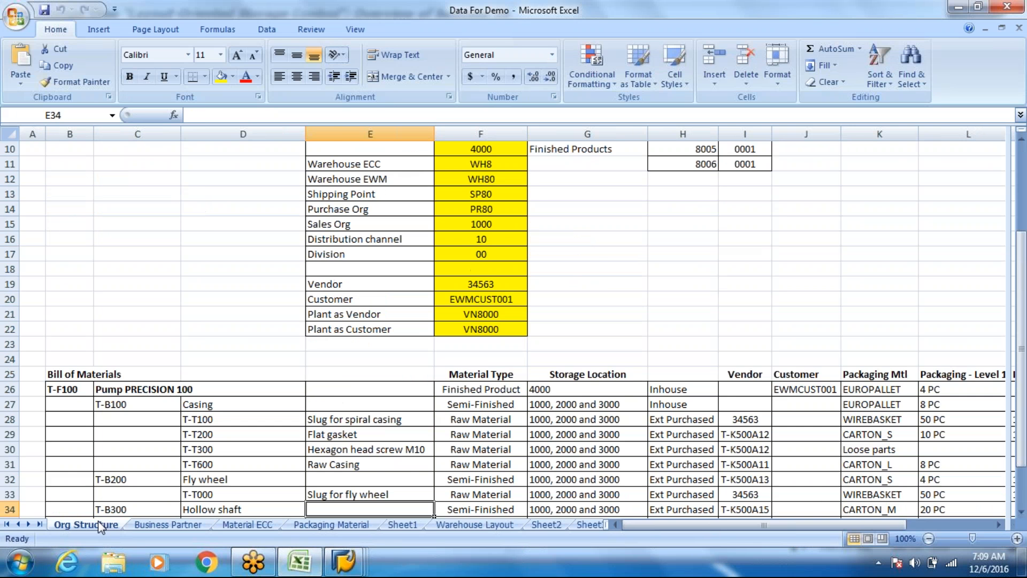
{"action": "key", "text": "Down"}
{"action": "key", "text": "Right"}
{"action": "key", "text": "Right"}
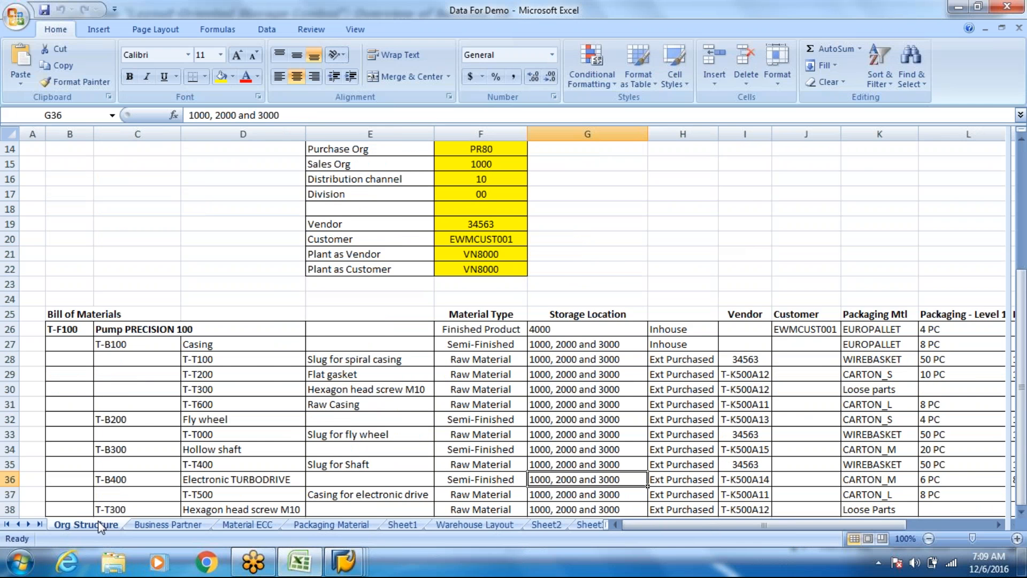
{"action": "key", "text": "Right"}
{"action": "key", "text": "Right"}
{"action": "key", "text": "Right"}
{"action": "key", "text": "Right"}
{"action": "key", "text": "Right"}
{"action": "key", "text": "Right"}
{"action": "key", "text": "Right"}
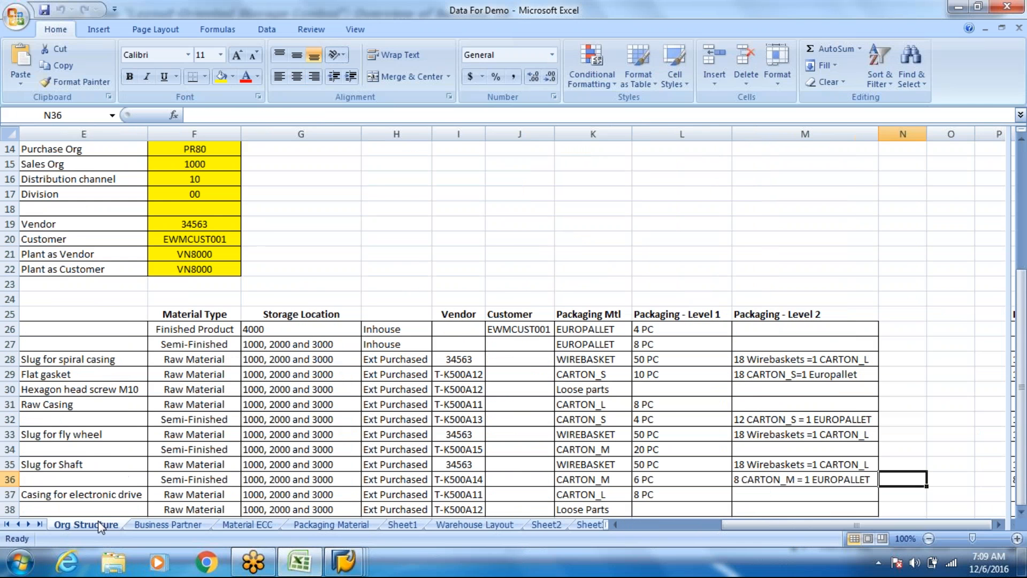
{"action": "key", "text": "Left"}
{"action": "key", "text": "Left"}
{"action": "key", "text": "Left"}
{"action": "key", "text": "Left"}
{"action": "key", "text": "Left"}
{"action": "key", "text": "Left"}
{"action": "key", "text": "Left"}
{"action": "key", "text": "Left"}
{"action": "key", "text": "Left"}
{"action": "key", "text": "Left"}
{"action": "key", "text": "Left"}
{"action": "key", "text": "Left"}
{"action": "key", "text": "Left"}
{"action": "key", "text": "Down"}
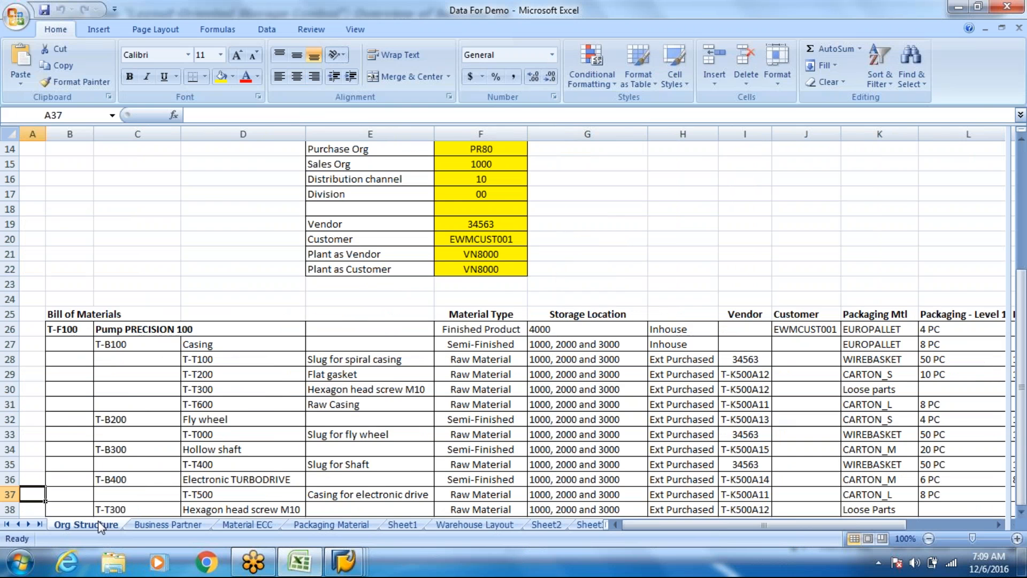
{"action": "key", "text": "Down"}
{"action": "key", "text": "Down"}
{"action": "key", "text": "Down"}
{"action": "key", "text": "Down"}
{"action": "key", "text": "Down"}
{"action": "key", "text": "Down"}
{"action": "key", "text": "Down"}
{"action": "key", "text": "Down"}
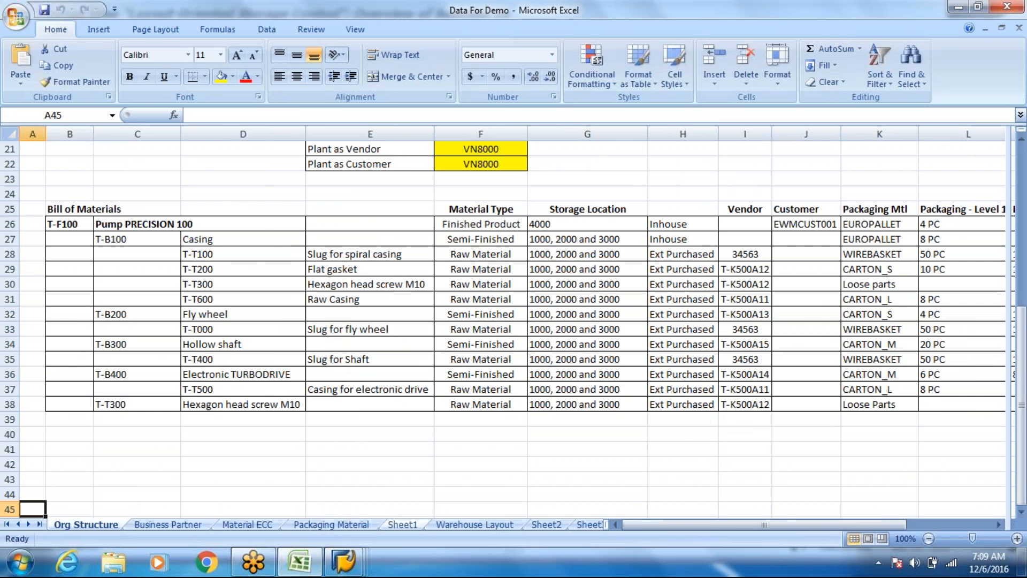
Look over the handling unit and packaging material notes on Sheet1.
{"action": "left_click", "coordinate": [403, 525]}
{"action": "key", "text": "Up"}
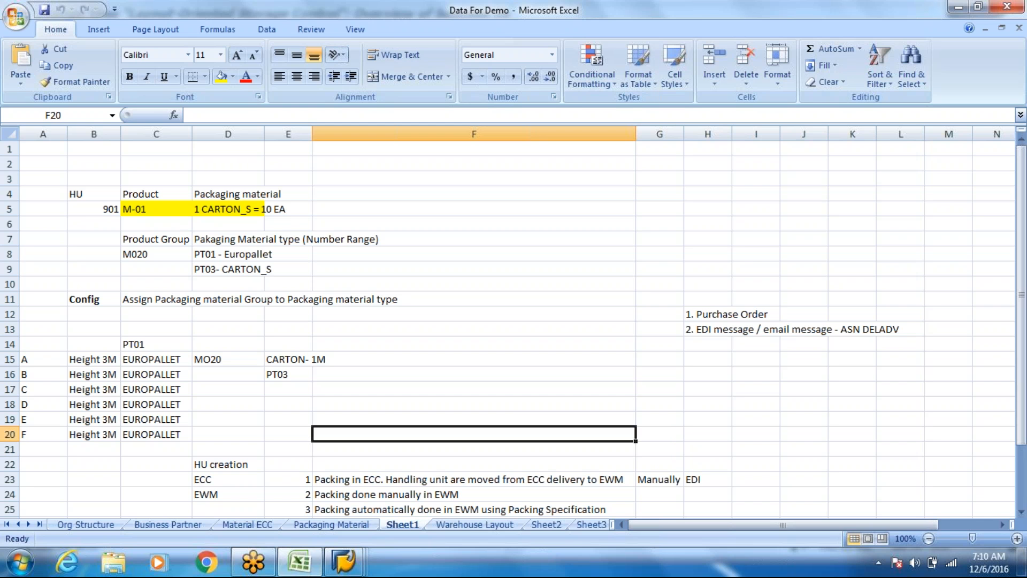
{"action": "key", "text": "Up"}
{"action": "key", "text": "Up"}
{"action": "key", "text": "Up"}
{"action": "key", "text": "Up"}
{"action": "key", "text": "Up"}
{"action": "key", "text": "Up"}
{"action": "key", "text": "Up"}
{"action": "key", "text": "Up"}
{"action": "key", "text": "Up"}
{"action": "key", "text": "Up"}
{"action": "key", "text": "Up"}
{"action": "key", "text": "Up"}
{"action": "key", "text": "Up"}
{"action": "key", "text": "Up"}
{"action": "key", "text": "Up"}
{"action": "key", "text": "Up"}
{"action": "key", "text": "Up"}
{"action": "key", "text": "Up"}
{"action": "key", "text": "Up"}
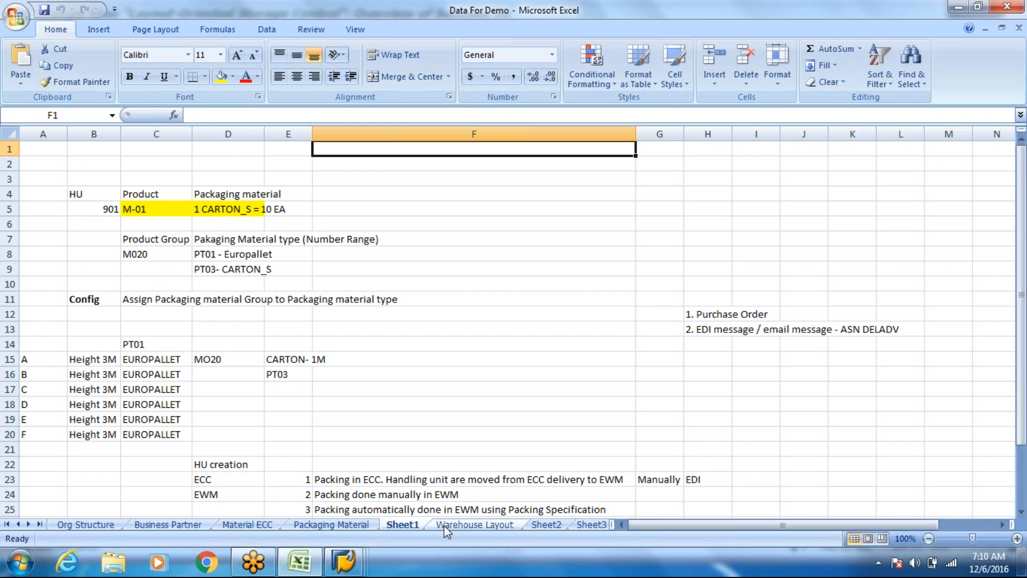
Look up raw material T-T100, Slug for spiral casing, in the product list on the Warehouse Layout sheet.
{"action": "left_click", "coordinate": [444, 525]}
{"action": "key", "text": "Page_Down"}
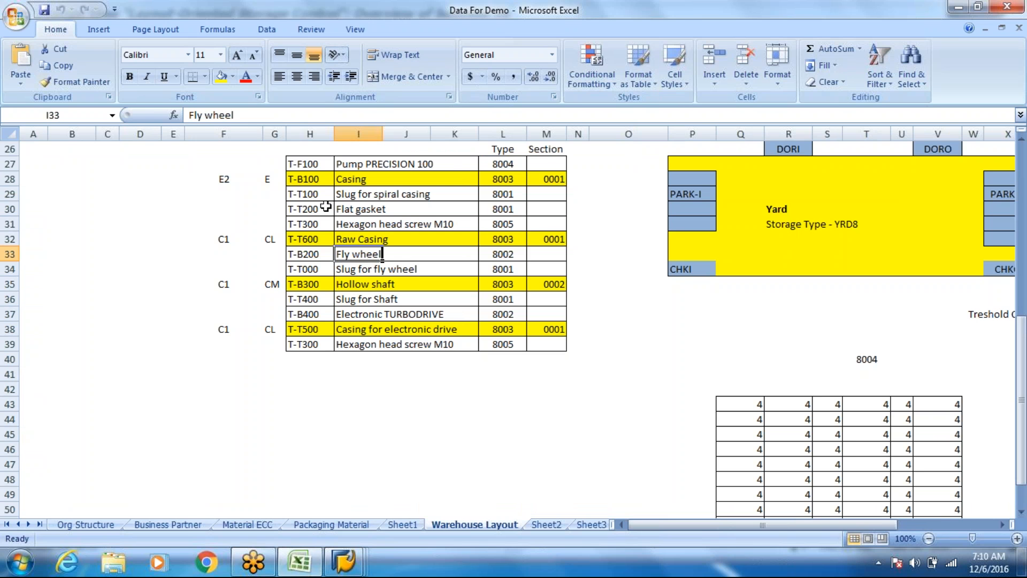
{"action": "double_click", "coordinate": [319, 191]}
{"action": "left_click_drag", "start_coordinate": [324, 194], "coordinate": [278, 191]}
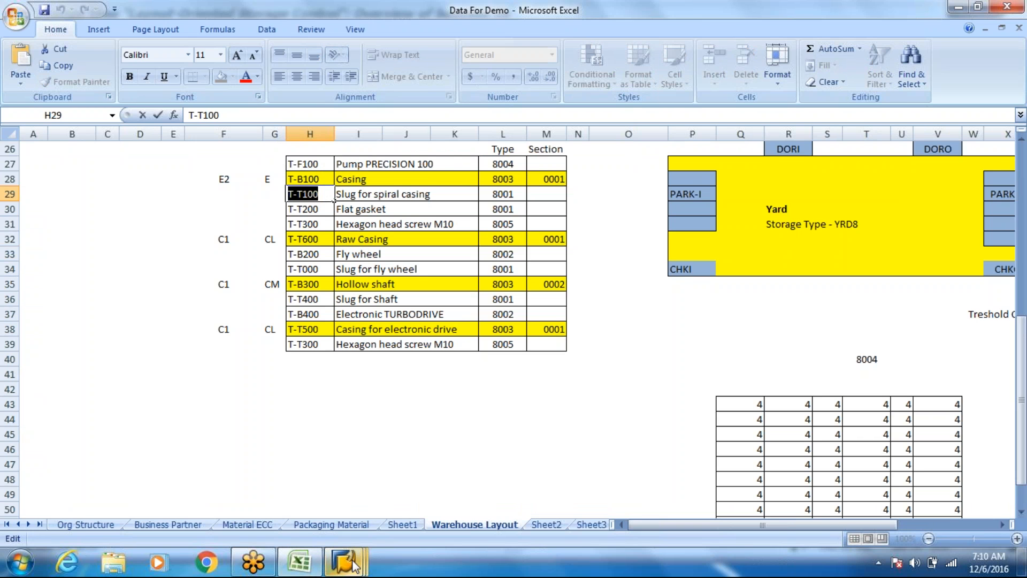
Switch to SAP Logon and open the ECC new connection.
{"action": "mouse_move", "coordinate": [353, 563]}
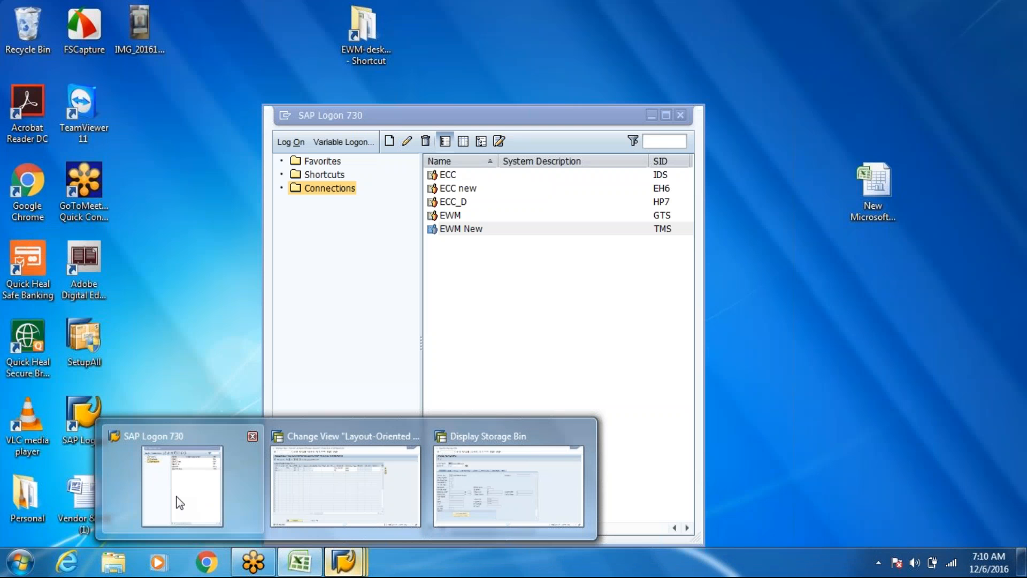
{"action": "left_click", "coordinate": [179, 503]}
{"action": "key", "text": "Up"}
{"action": "key", "text": "Up"}
{"action": "key", "text": "Up"}
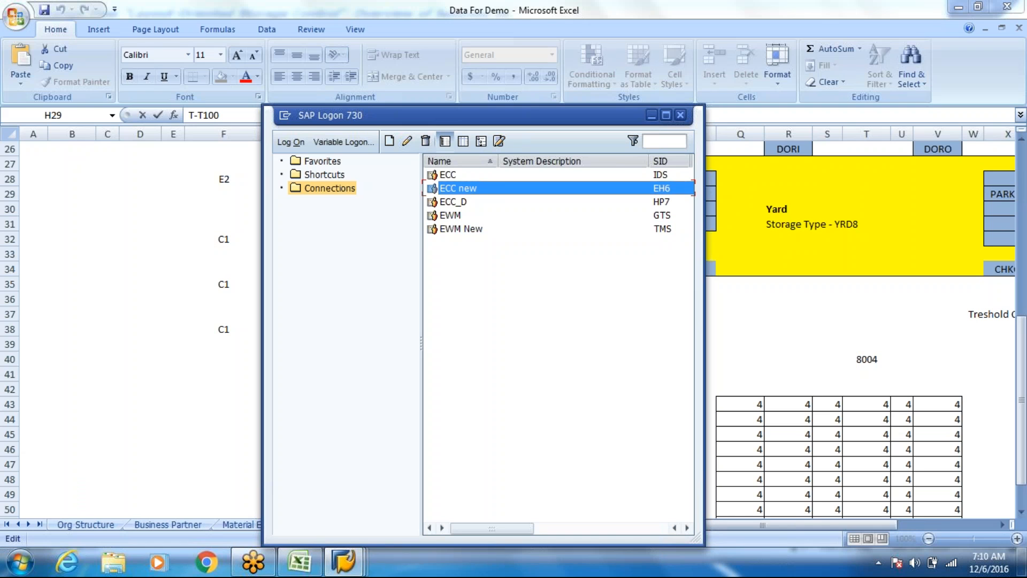
{"action": "key", "text": "Return"}
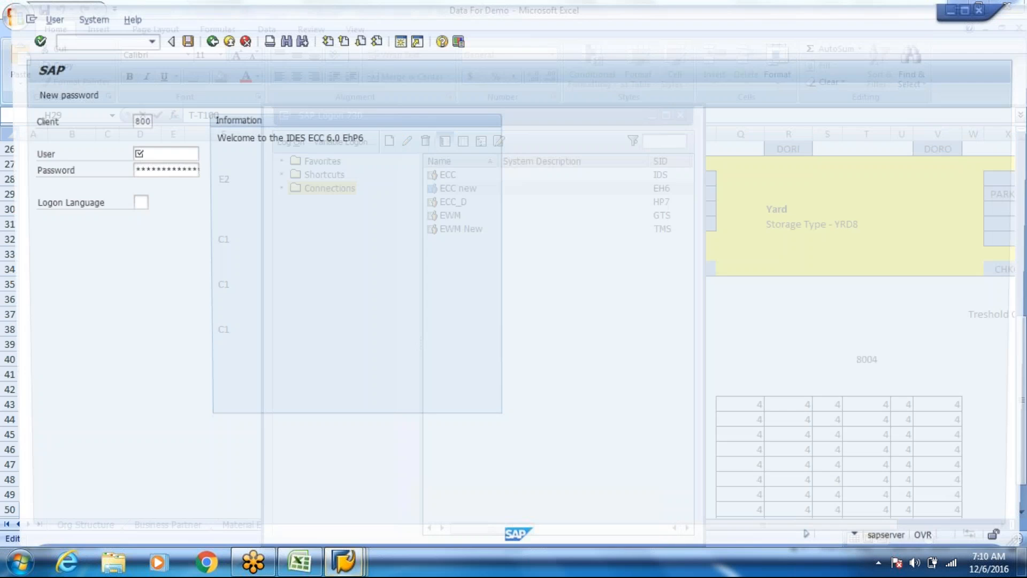
Log on to client 800 with the user name and account password, and close the information message.
{"action": "key", "text": "Down"}
{"action": "key", "text": "Down"}
{"action": "key", "text": "Tab"}
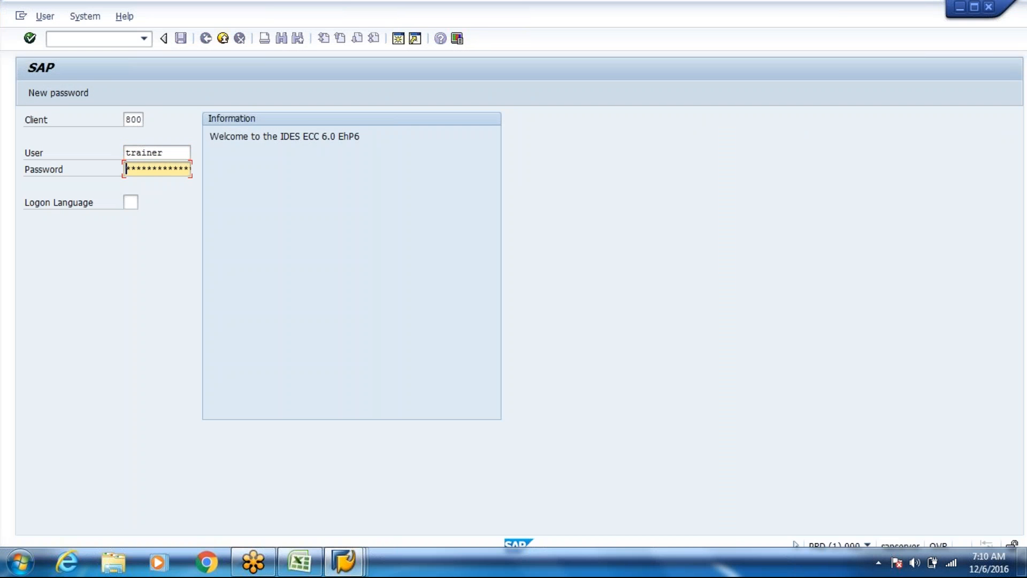
{"action": "type", "text": "******"}
{"action": "key", "text": "Return"}
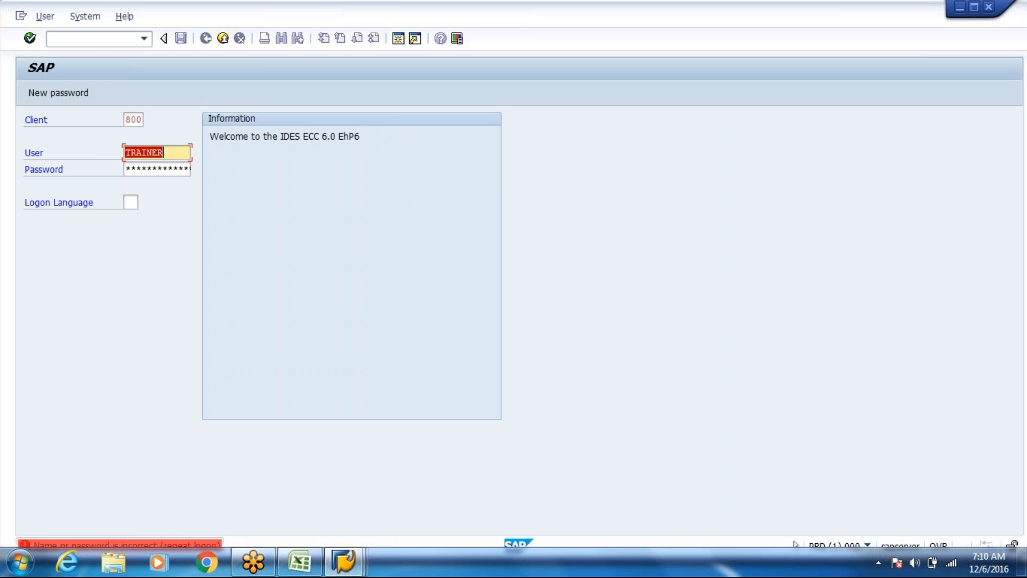
{"action": "type", "text": "******"}
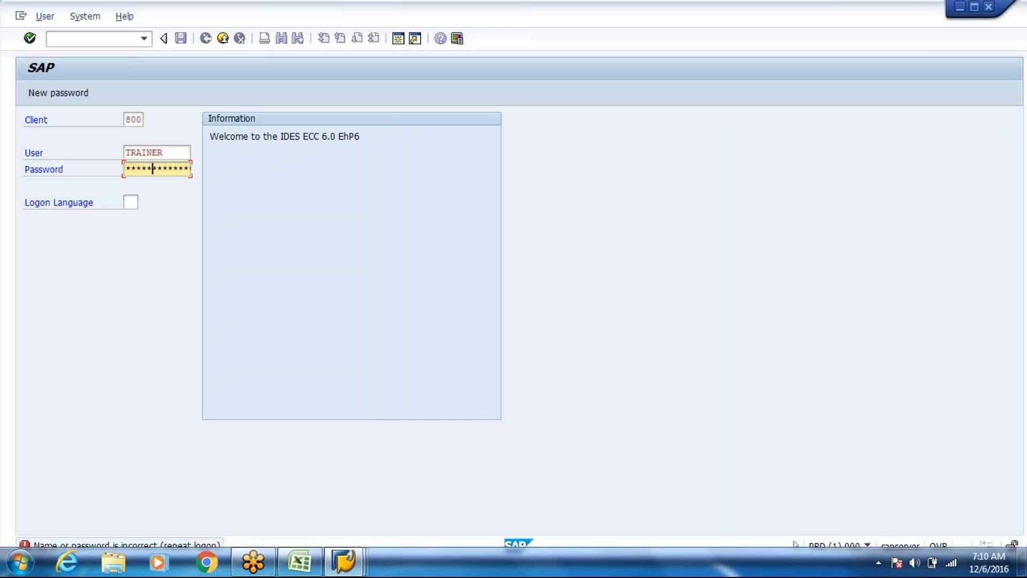
{"action": "key", "text": "Return"}
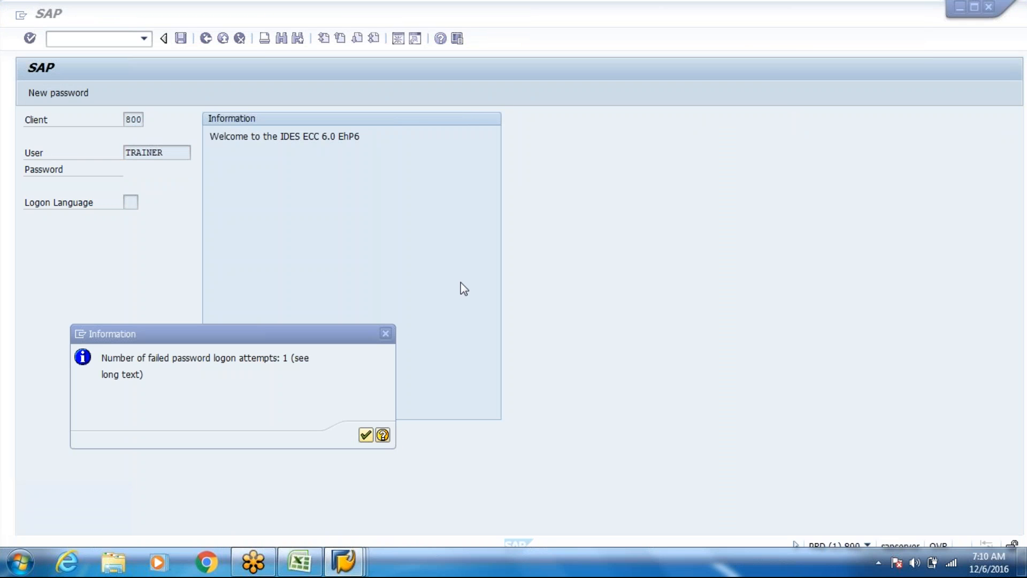
{"action": "left_click", "coordinate": [369, 435]}
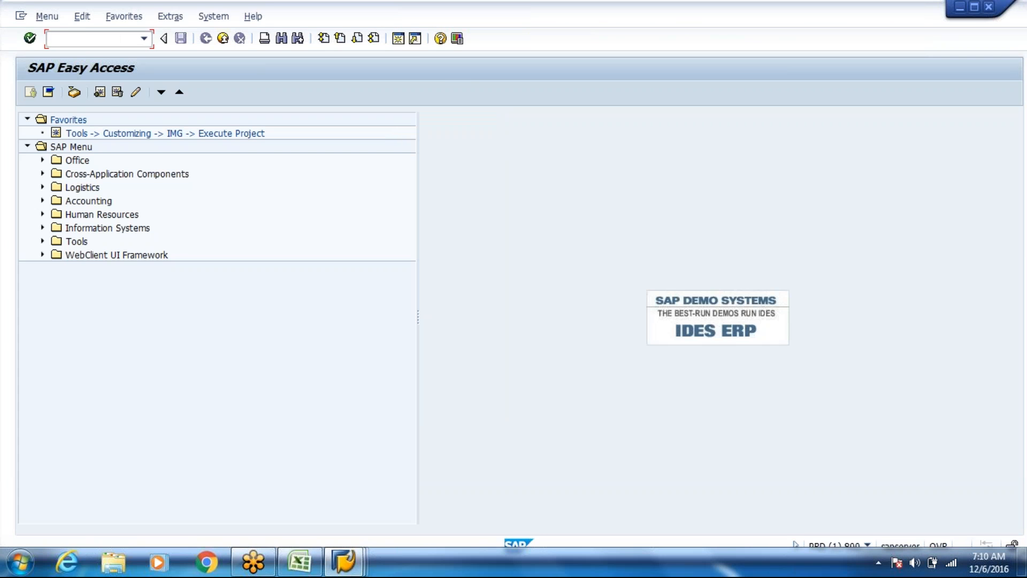
Start transaction ME21N, switch to the Excel workbook, and look up the vendor of T-T100 on the Org Structure sheet.
{"action": "type", "text": "me21n"}
{"action": "key", "text": "Return"}
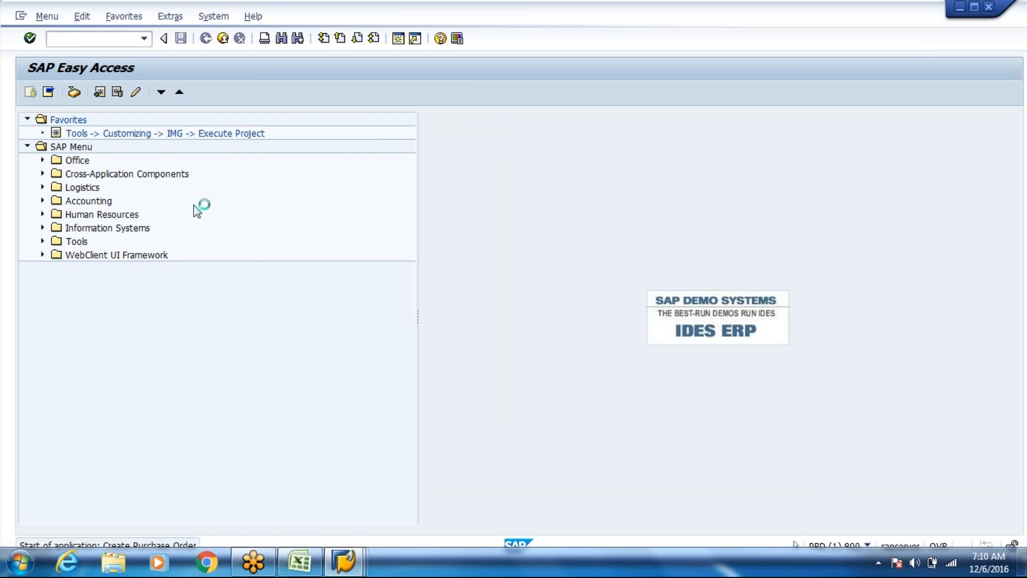
{"action": "left_click", "coordinate": [318, 555]}
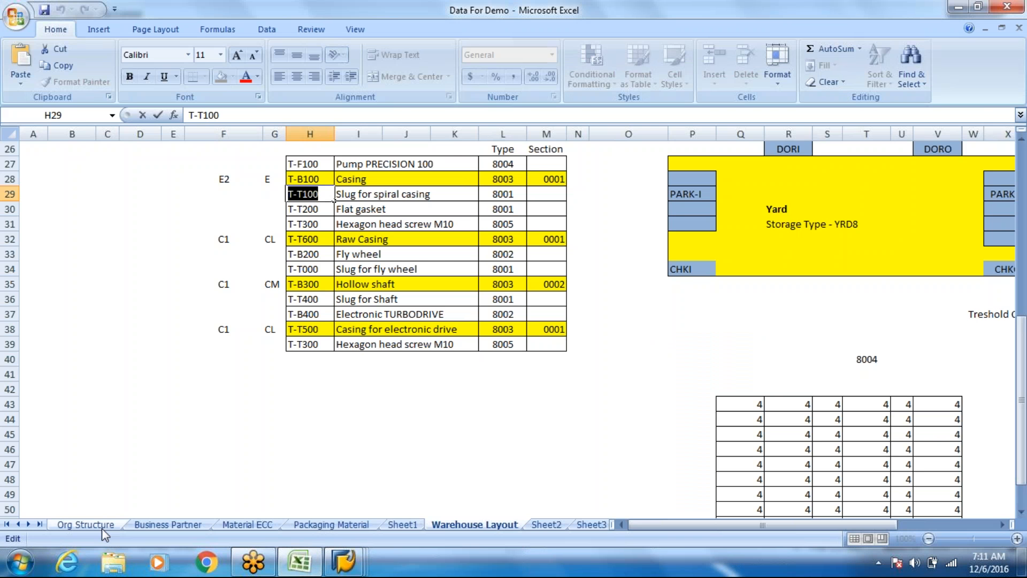
{"action": "left_click", "coordinate": [86, 525]}
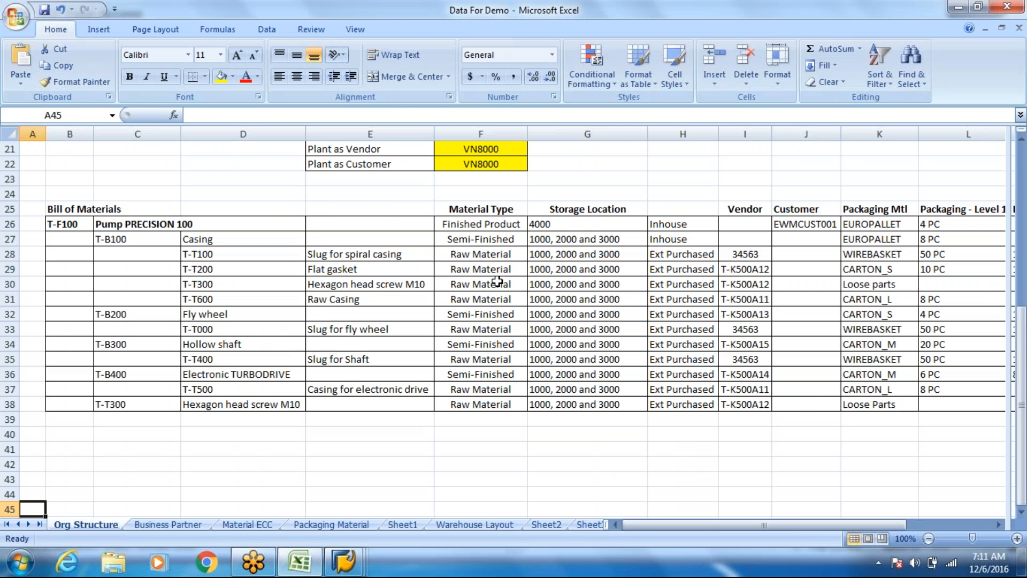
{"action": "left_click", "coordinate": [752, 254]}
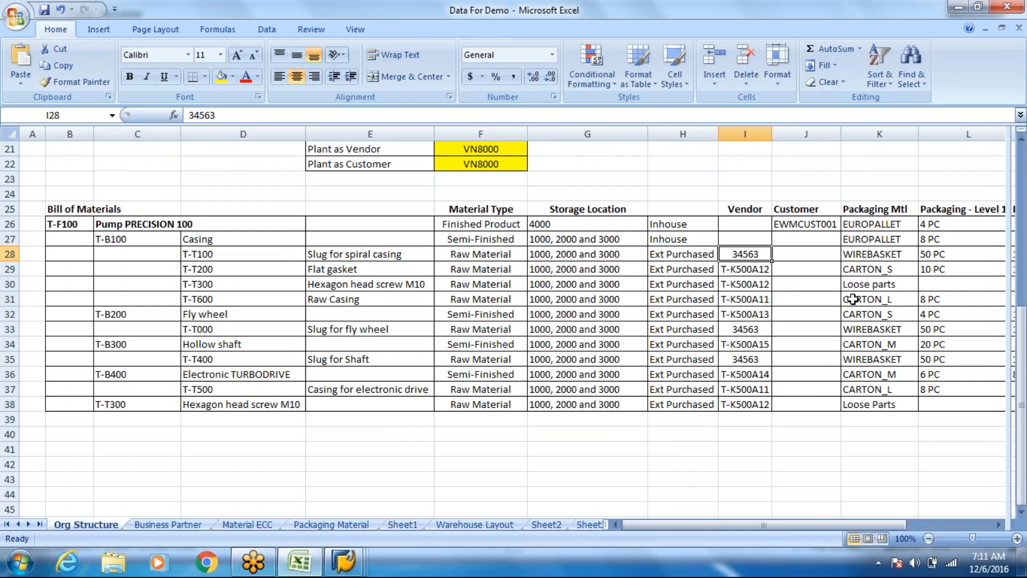
Return to the SAP purchase order and enter the vendor number listed for T-T100 on the standard PO.
{"action": "key", "text": "alt+Tab"}
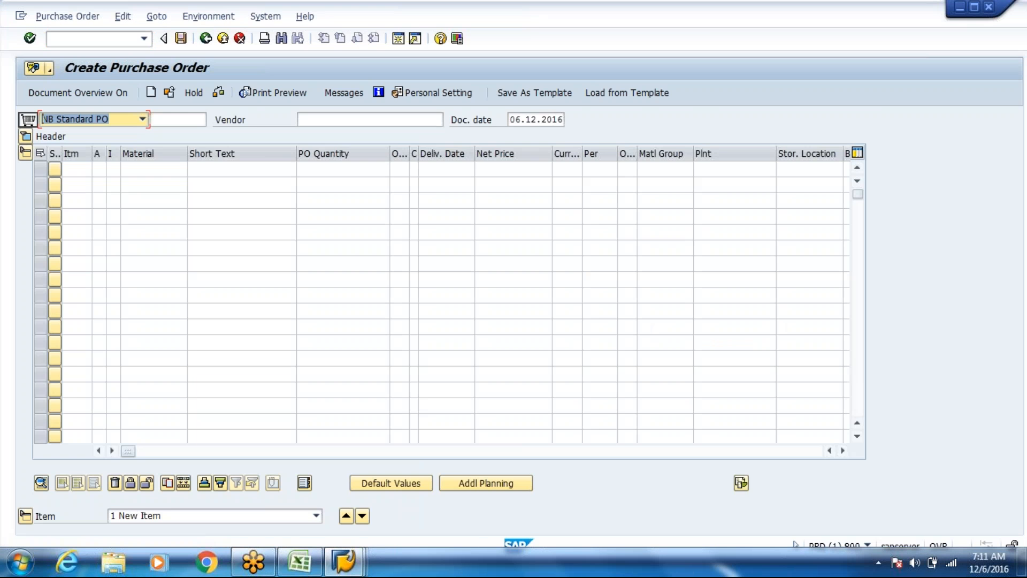
{"action": "key", "text": "Tab"}
{"action": "key", "text": "Tab"}
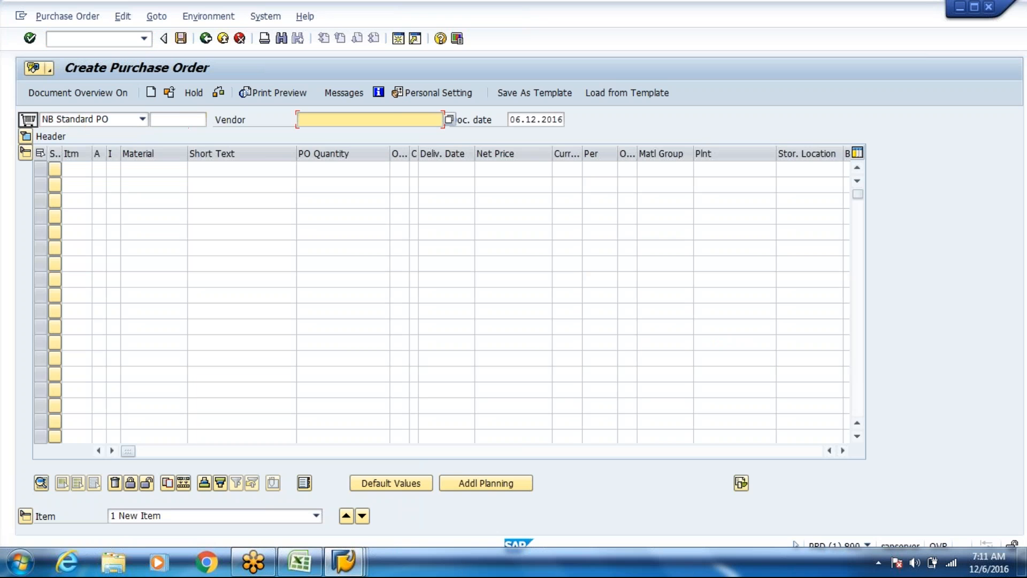
{"action": "type", "text": "3"}
{"action": "key", "text": "Down"}
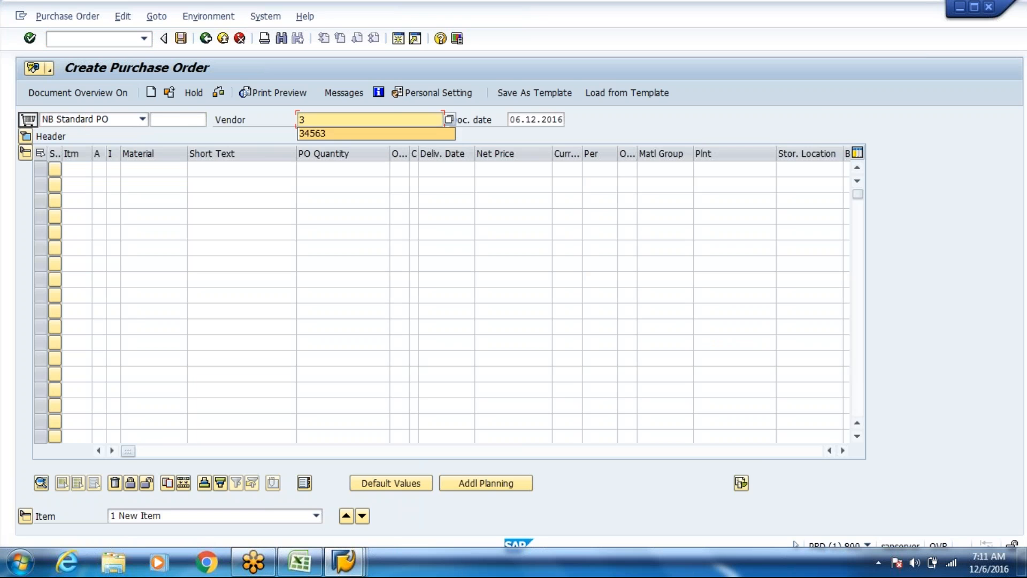
{"action": "key", "text": "Return"}
Add material T-T100 as the first order item with a PO quantity of 100.
{"action": "left_click", "coordinate": [148, 166]}
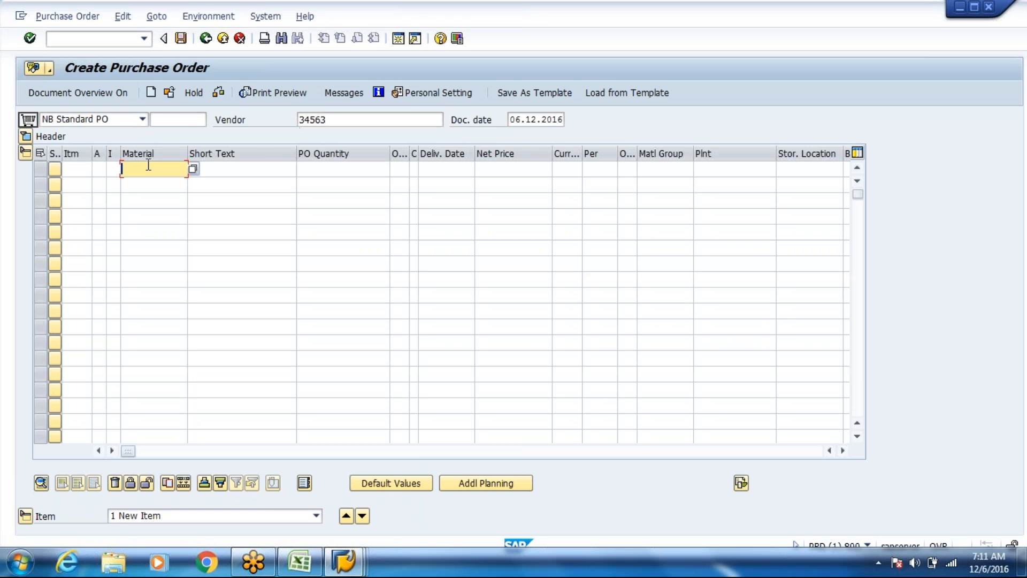
{"action": "type", "text": "I-T100"}
{"action": "key", "text": "Tab"}
{"action": "key", "text": "Tab"}
{"action": "key", "text": "Down"}
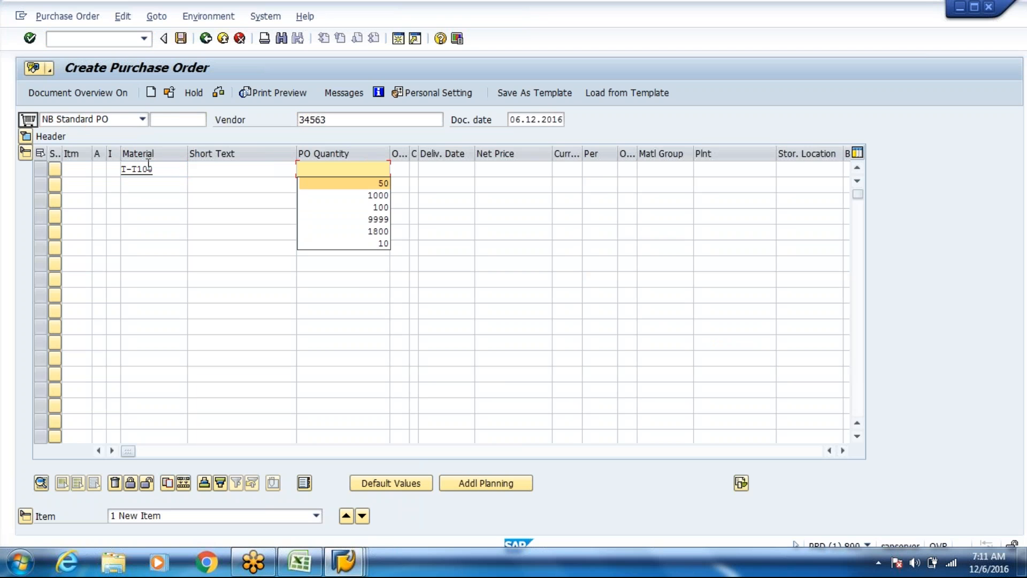
{"action": "key", "text": "Down"}
{"action": "key", "text": "Down"}
{"action": "key", "text": "Return"}
{"action": "key", "text": "Tab"}
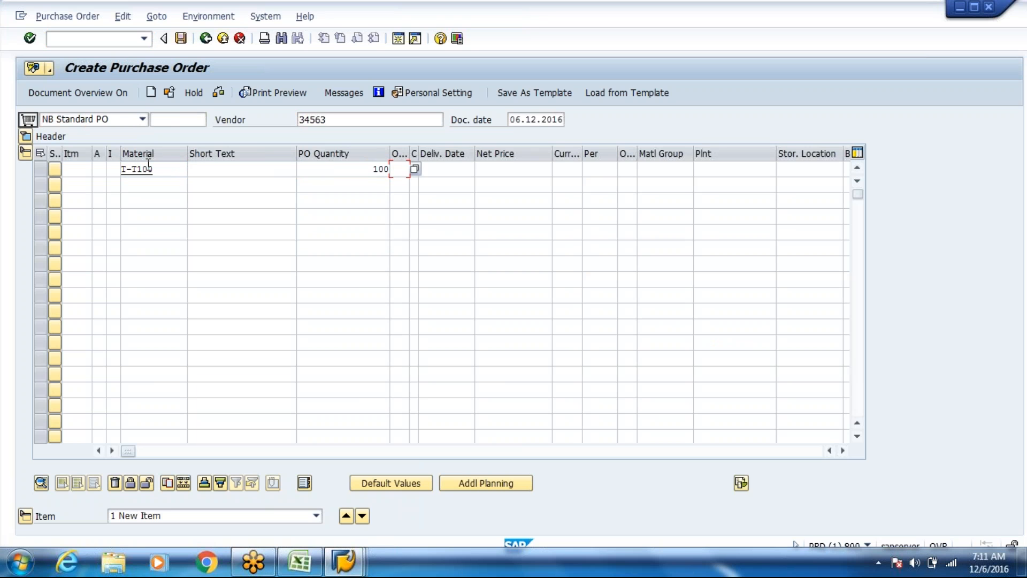
Switch to the Excel workbook and check the packaging material listed for T-T100.
{"action": "key", "text": "alt+Tab"}
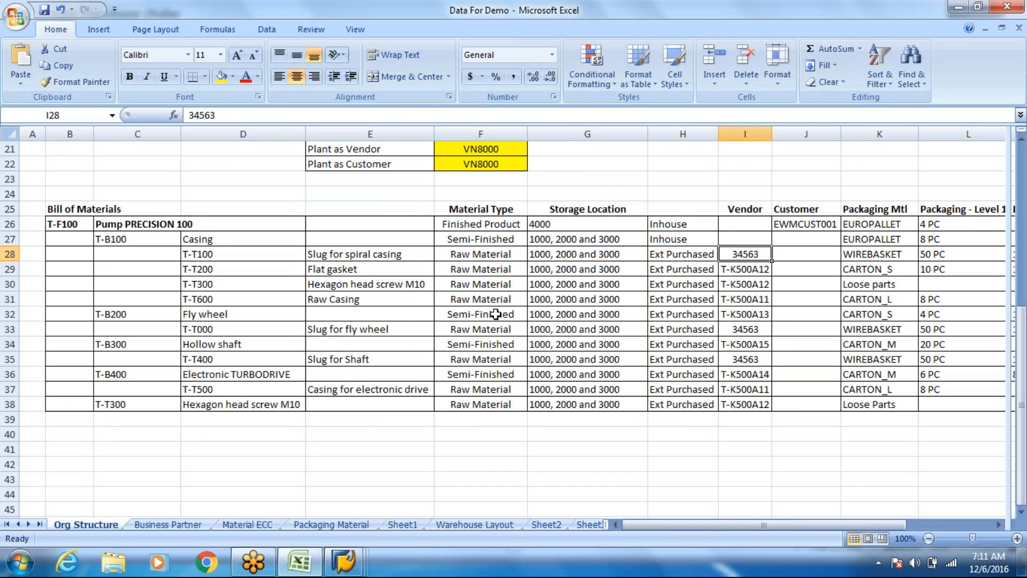
{"action": "key", "text": "Right"}
{"action": "key", "text": "Right"}
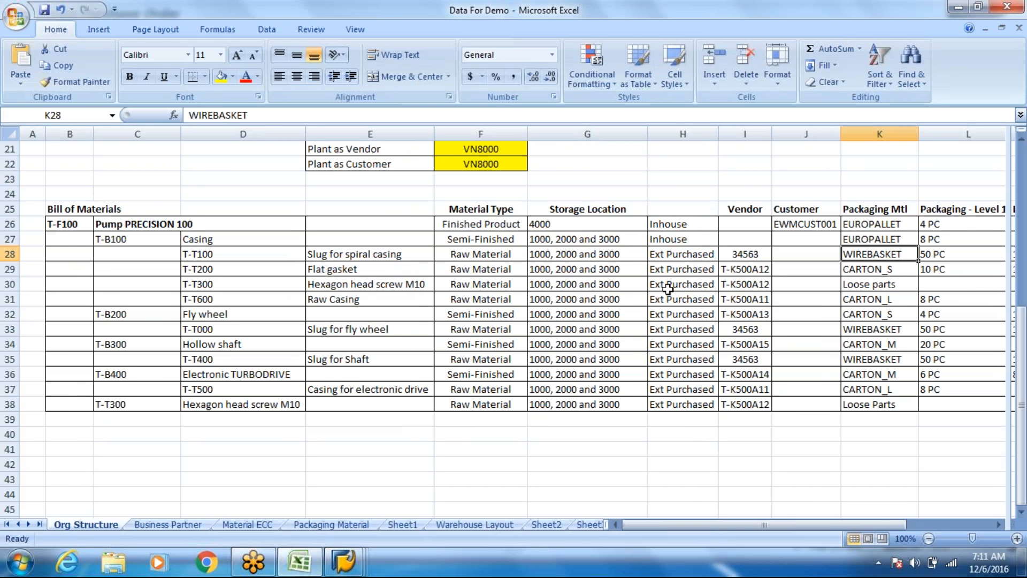
Return to the SAP purchase order and assign plant 8000 and storage location 1000 to the T-T100 item.
{"action": "key", "text": "alt+Tab"}
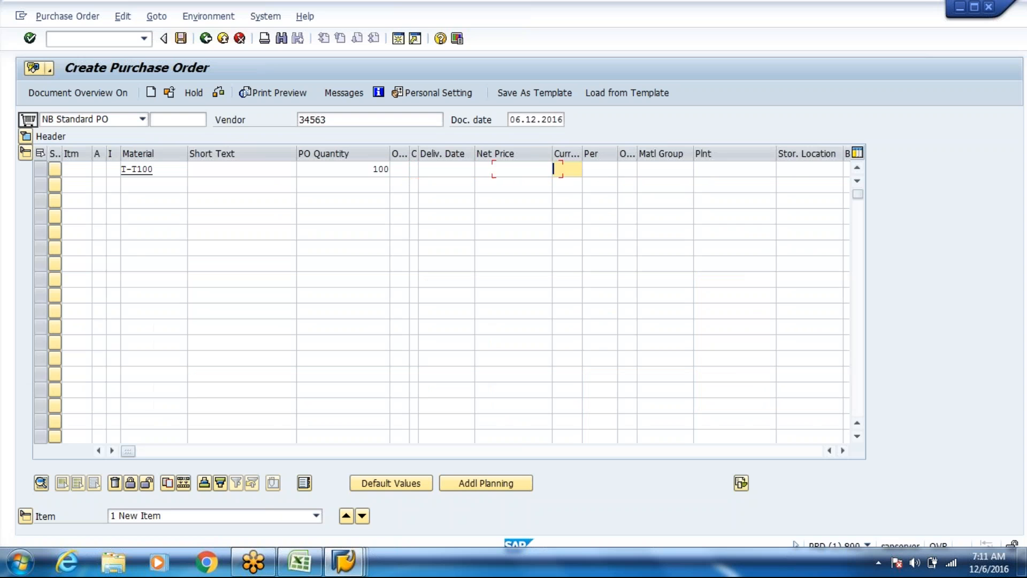
{"action": "key", "text": "Tab"}
{"action": "key", "text": "Tab"}
{"action": "key", "text": "Tab"}
{"action": "key", "text": "Tab"}
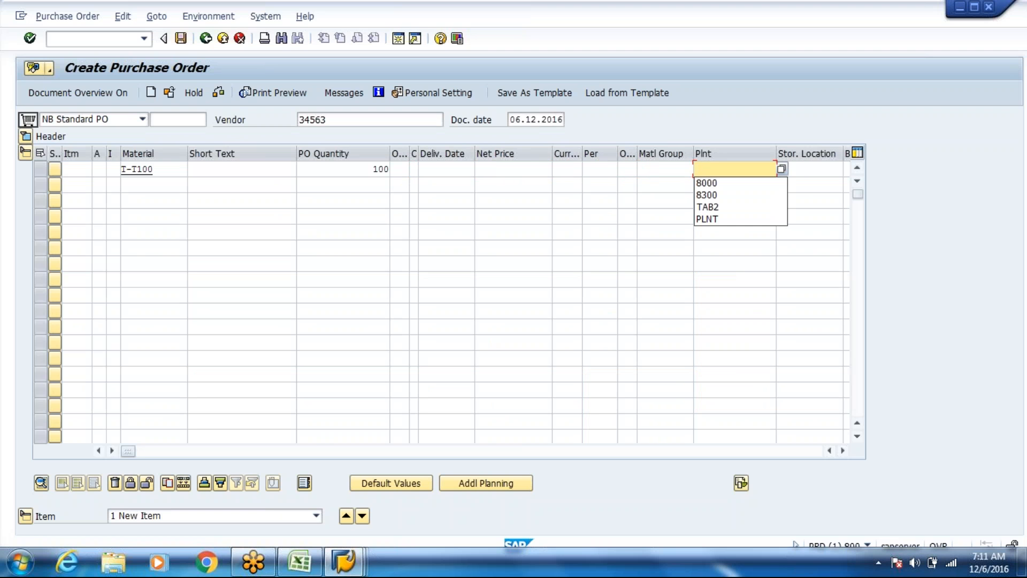
{"action": "type", "text": "8000"}
{"action": "key", "text": "Tab"}
{"action": "type", "text": "1000"}
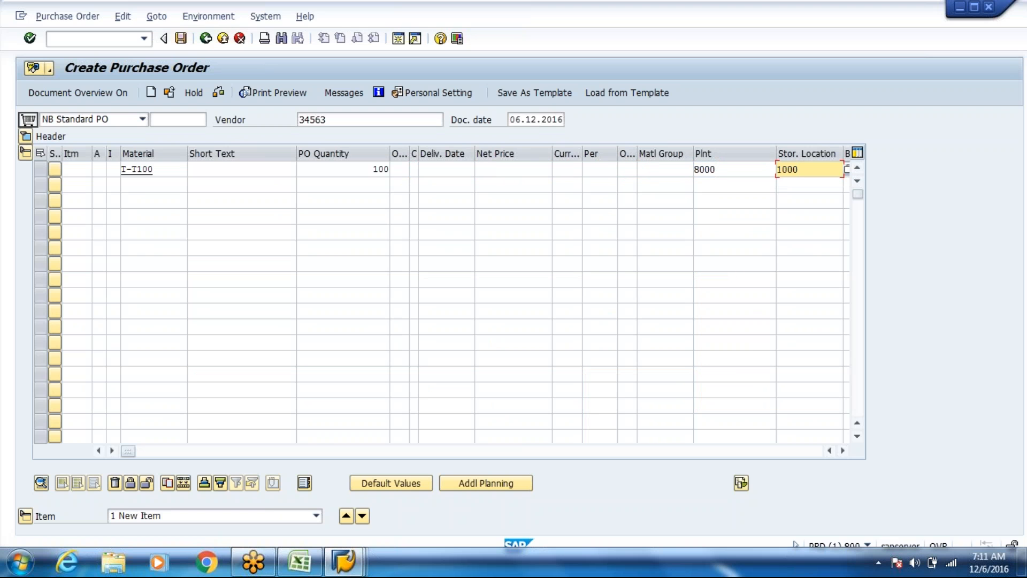
{"action": "key", "text": "Return"}
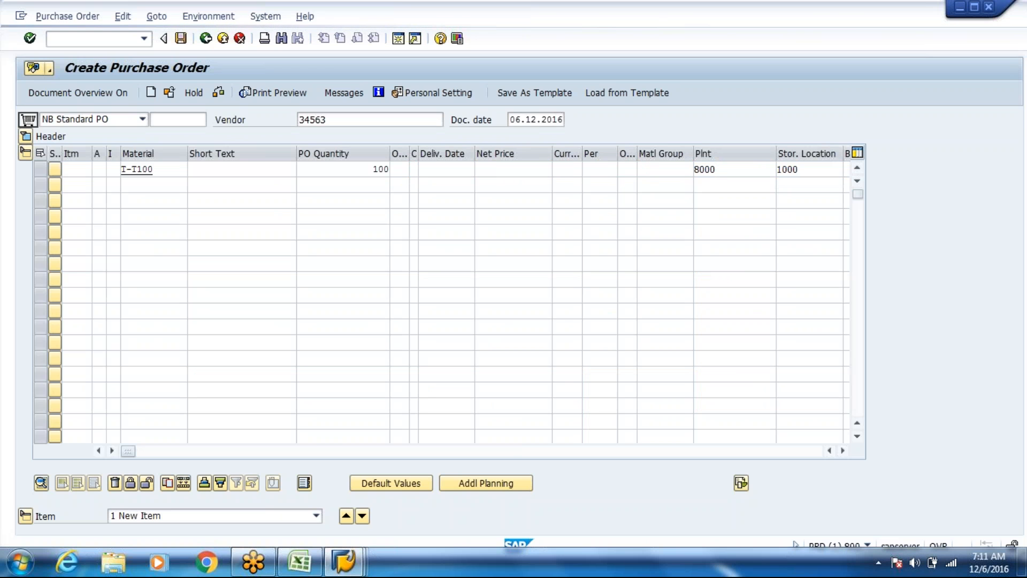
{"action": "left_click", "coordinate": [345, 562]}
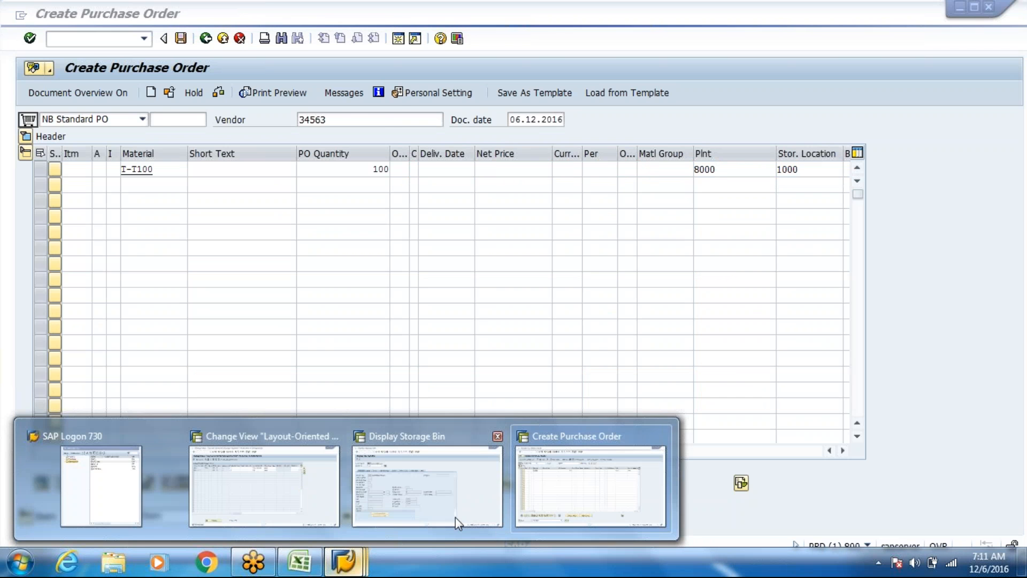
{"action": "mouse_move", "coordinate": [451, 512]}
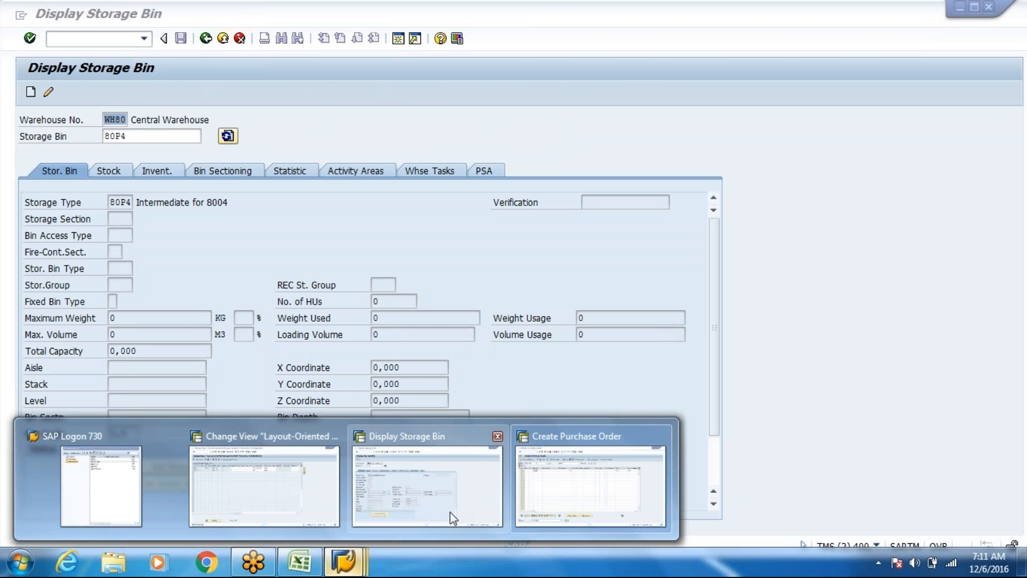
{"action": "mouse_move", "coordinate": [535, 516]}
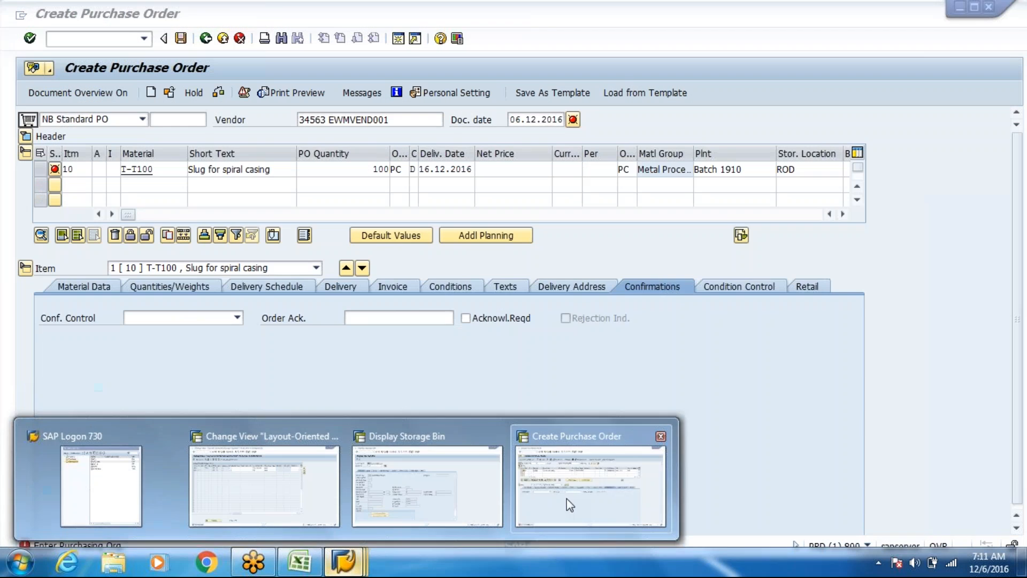
{"action": "left_click", "coordinate": [567, 499]}
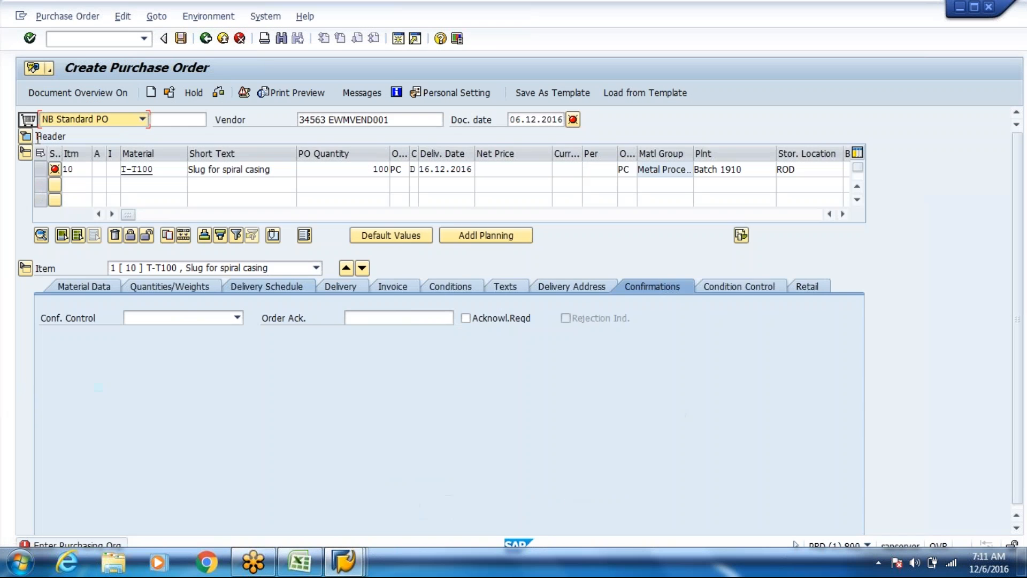
Set the order header's purchasing organization to PR80 and the purchasing group to 100.
{"action": "key", "text": "Return"}
{"action": "key", "text": "space"}
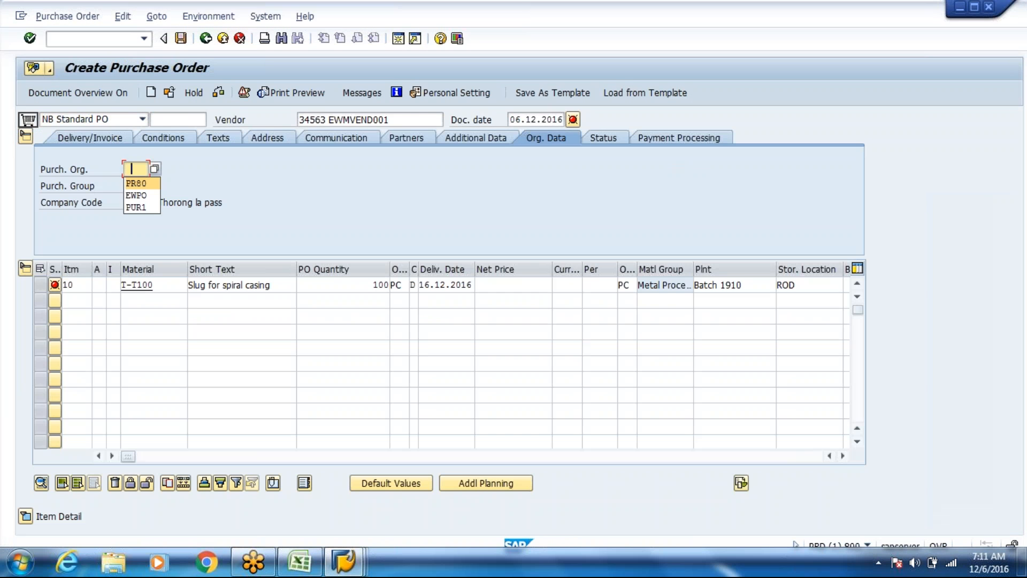
{"action": "key", "text": "Down"}
{"action": "key", "text": "Tab"}
{"action": "key", "text": "space"}
{"action": "key", "text": "Down"}
{"action": "key", "text": "Return"}
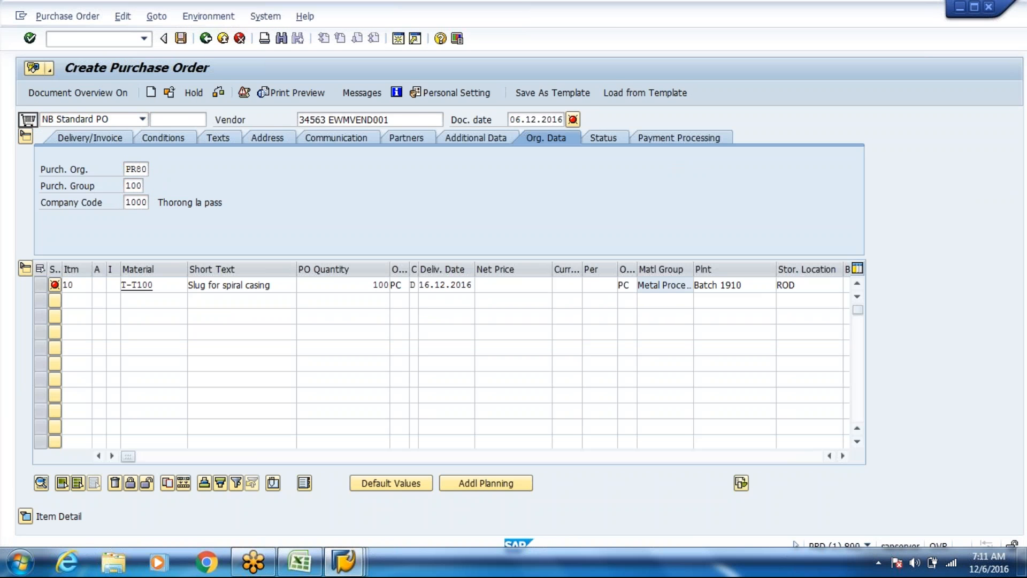
Expand the item detail and set the T-T100 item's net price to 10 EUR.
{"action": "left_click", "coordinate": [25, 516]}
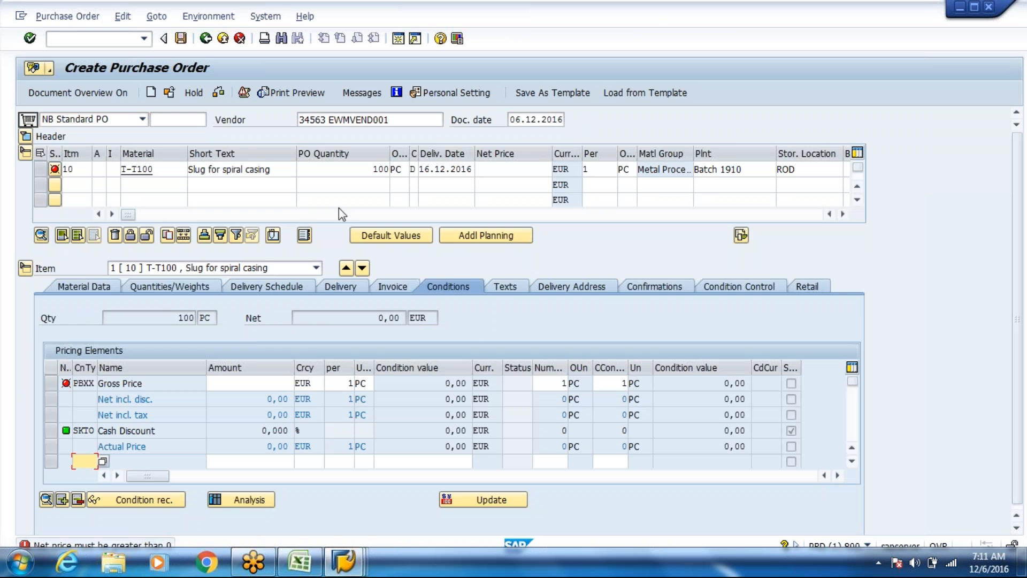
{"action": "left_click", "coordinate": [543, 170]}
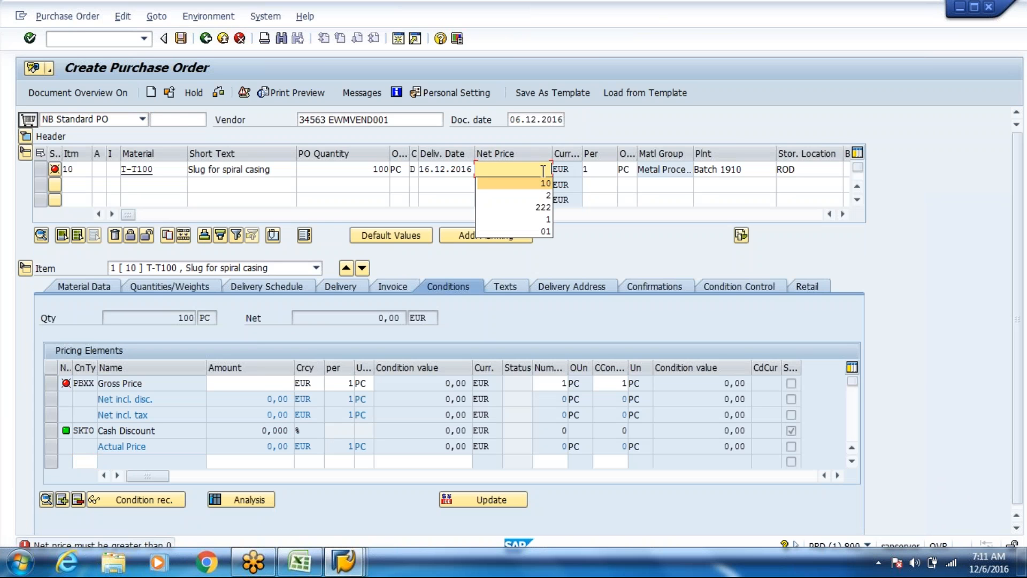
{"action": "left_click", "coordinate": [543, 184]}
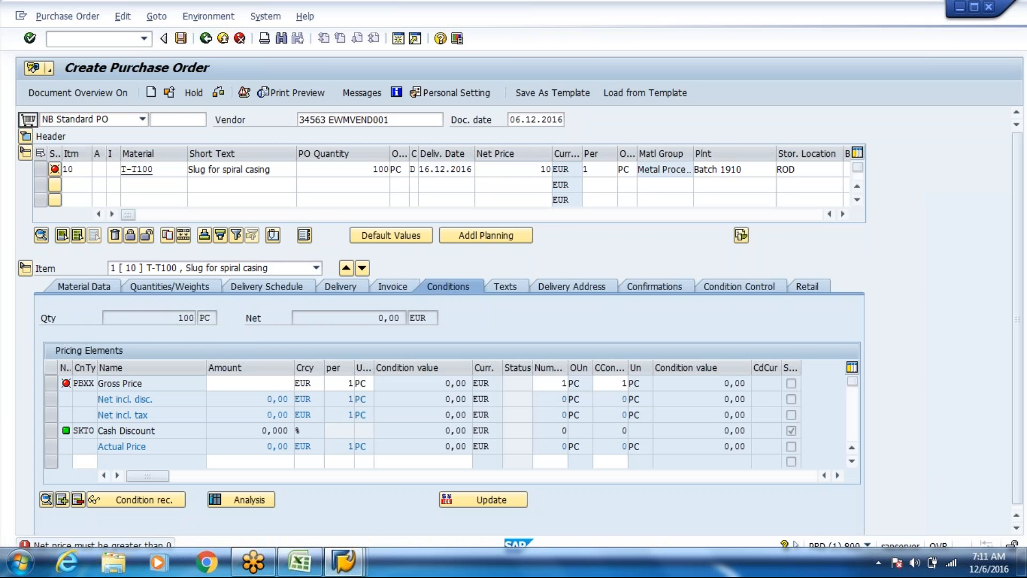
Confirm the T-T100 item's net price and enter tax code 0I in its invoice data.
{"action": "key", "text": "Return"}
{"action": "type", "text": "0I"}
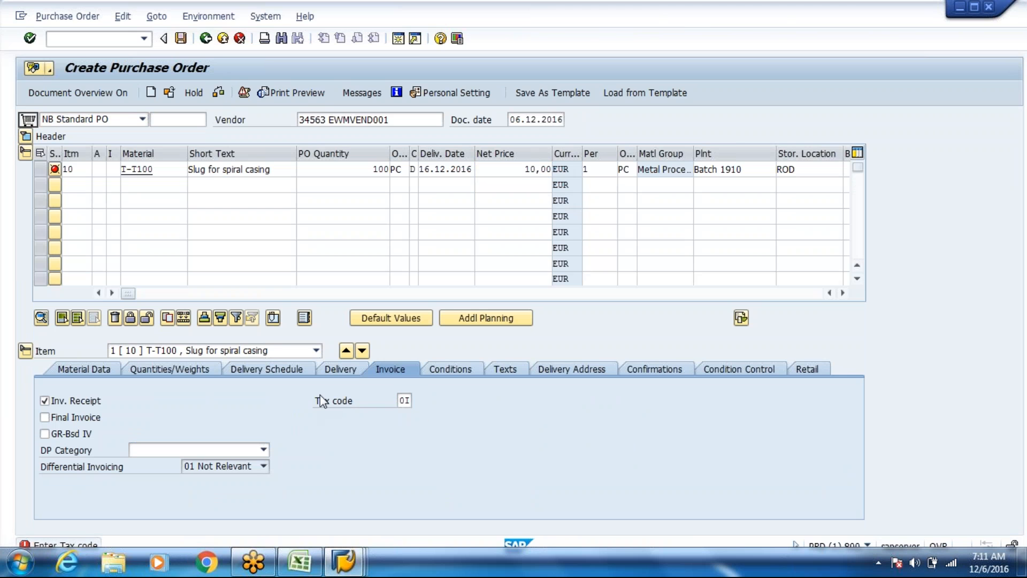
{"action": "key", "text": "Return"}
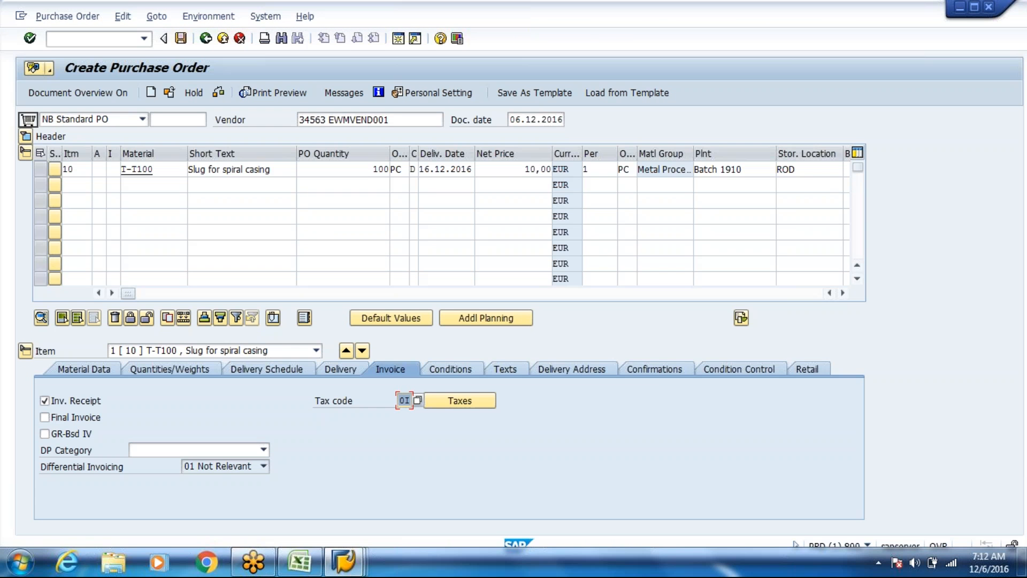
Set the T-T100 item's confirmation control to ANLI Inbound Delivery ECC and save the purchase order.
{"action": "left_click", "coordinate": [656, 373]}
{"action": "left_click", "coordinate": [236, 319]}
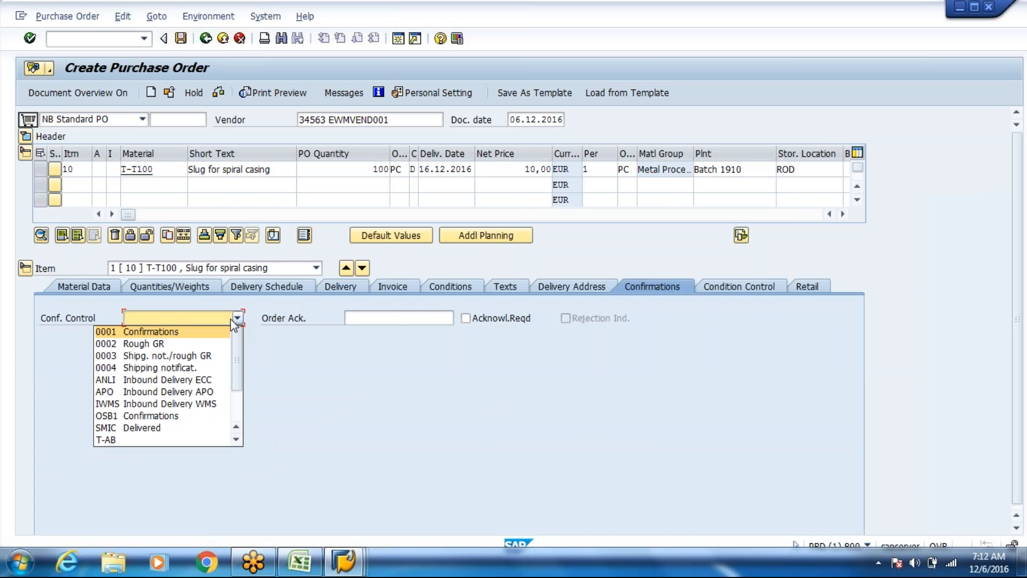
{"action": "left_click", "coordinate": [161, 380]}
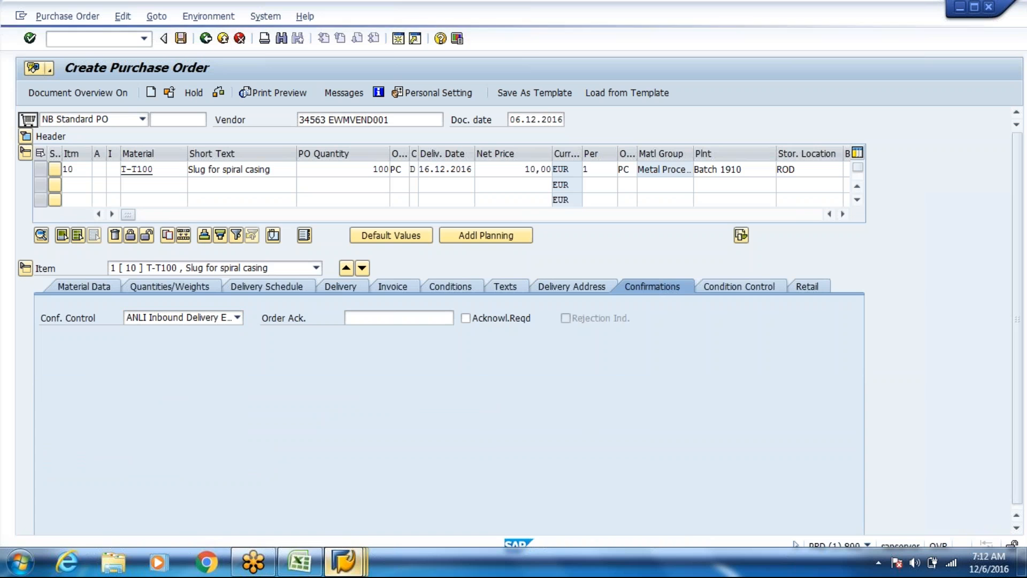
{"action": "mouse_move", "coordinate": [343, 561]}
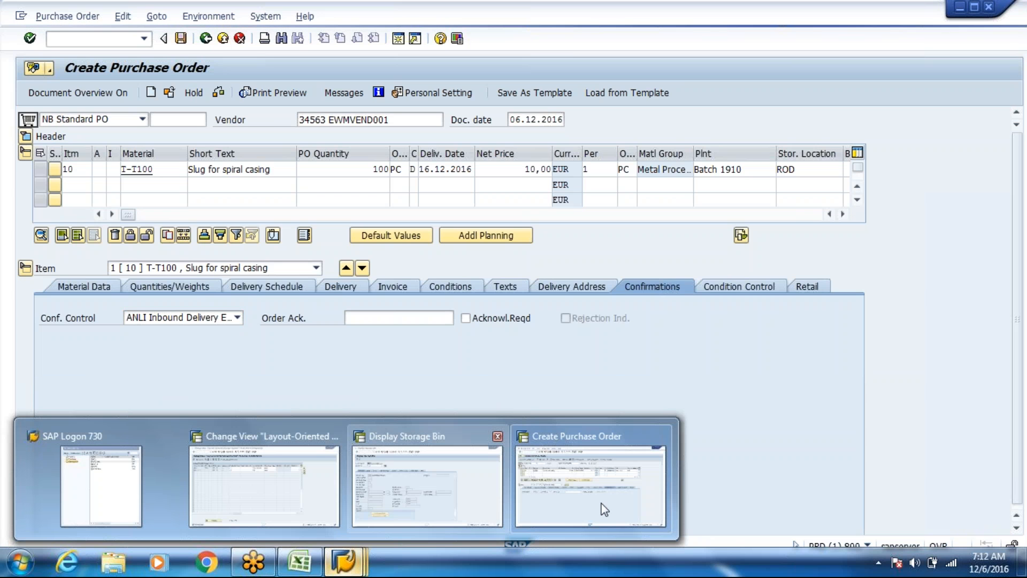
{"action": "left_click", "coordinate": [604, 509]}
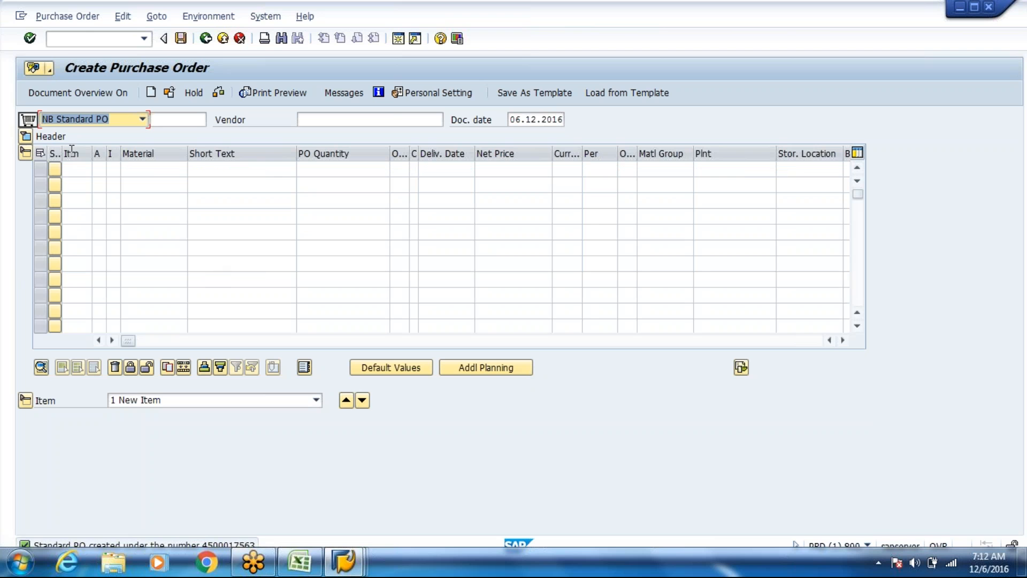
Reopen the saved purchase order and copy its document number.
{"action": "left_click", "coordinate": [88, 15]}
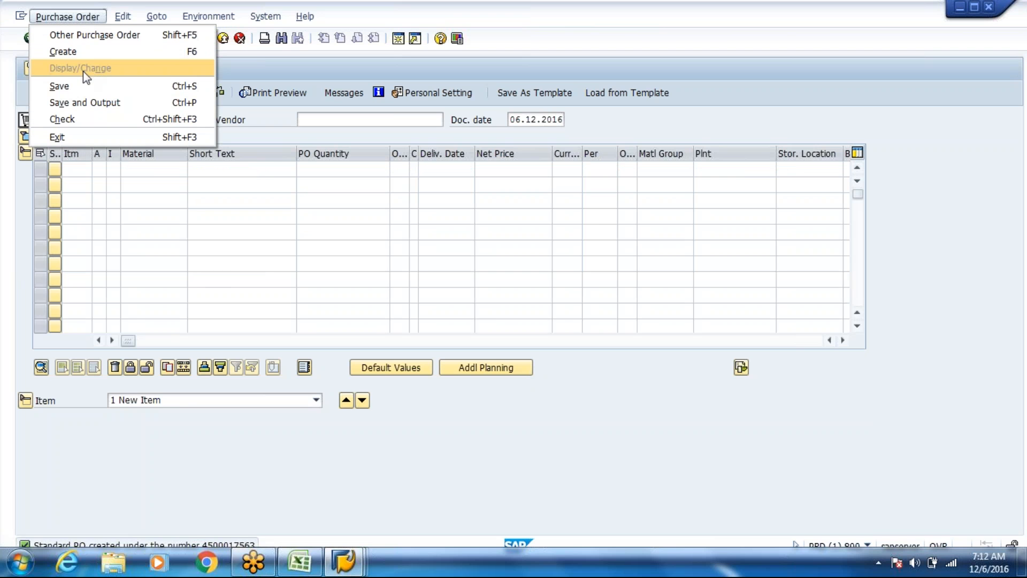
{"action": "left_click", "coordinate": [127, 35]}
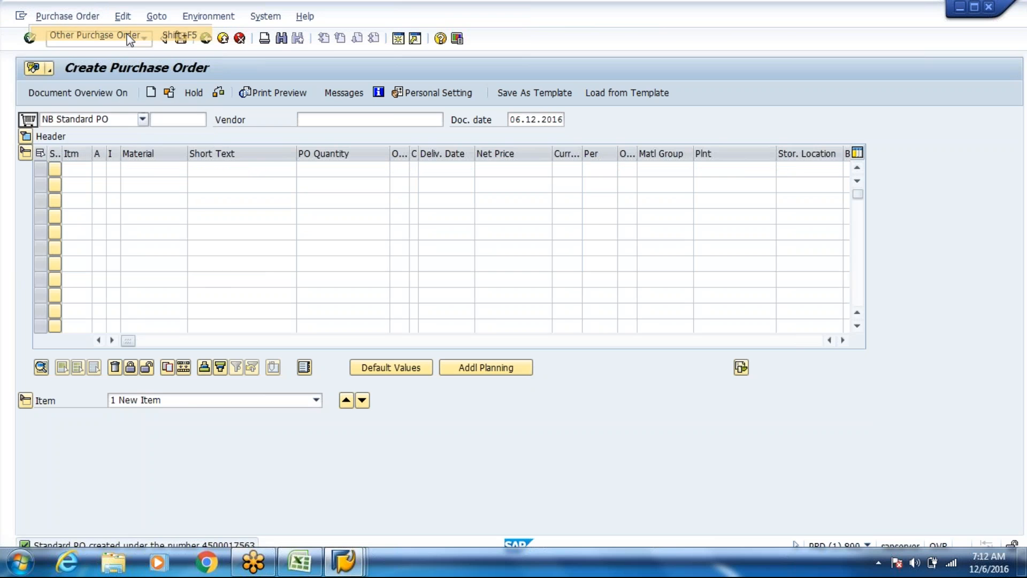
{"action": "key", "text": "Return"}
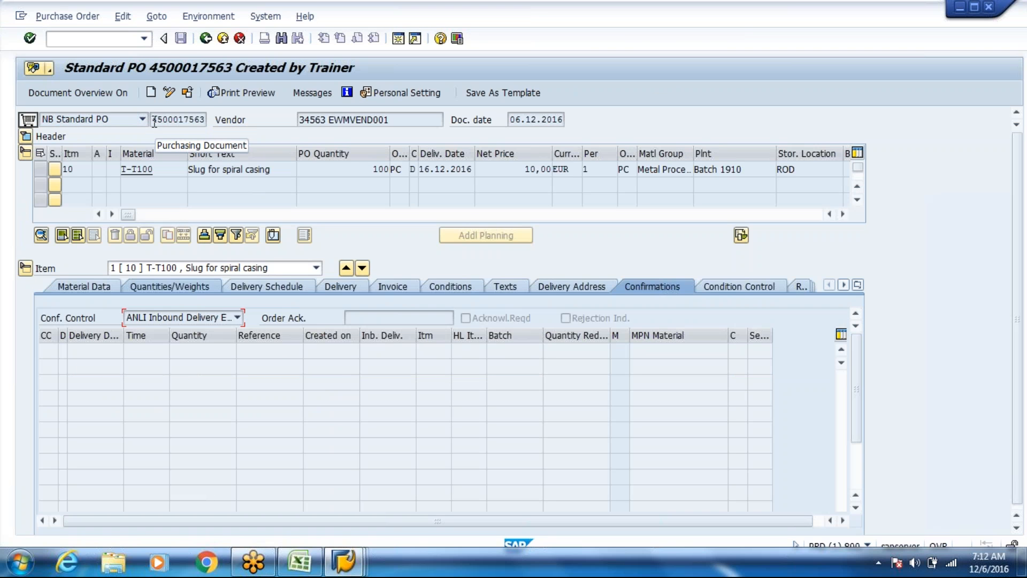
{"action": "left_click_drag", "start_coordinate": [154, 122], "coordinate": [204, 119]}
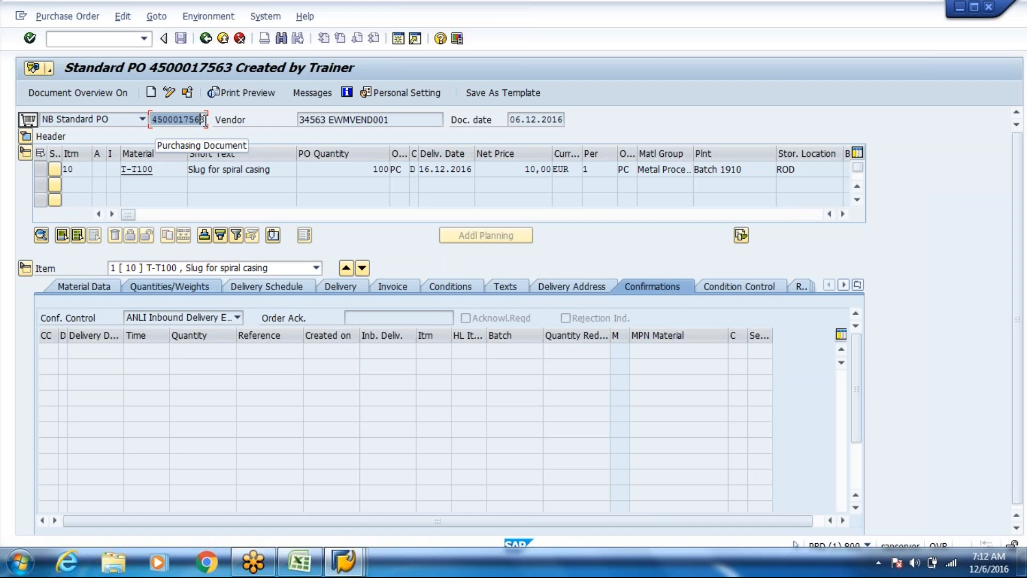
{"action": "key", "text": "ctrl+c"}
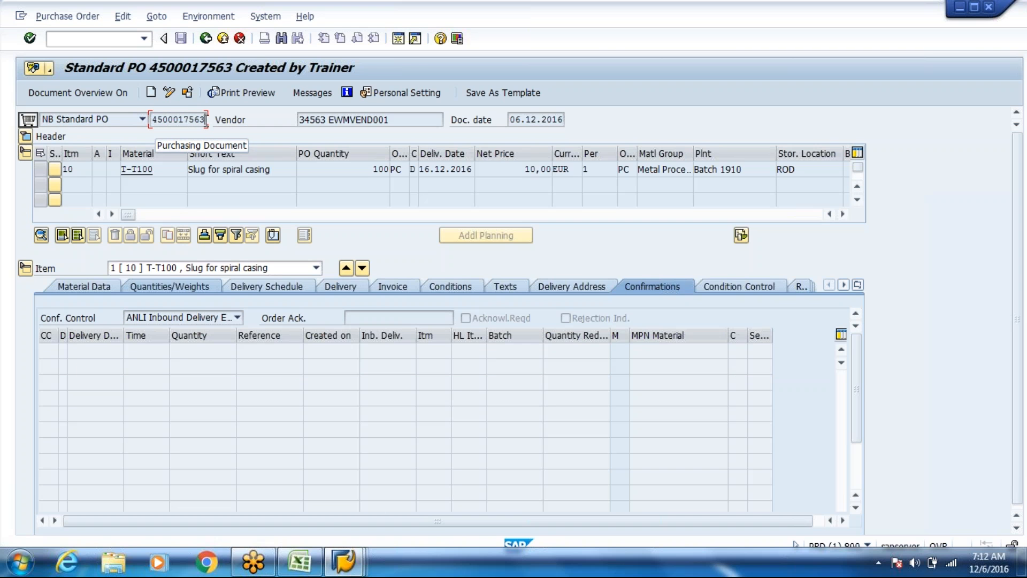
Open the inbound delivery creation transaction in a new session with /ovl31n.
{"action": "left_click", "coordinate": [105, 45]}
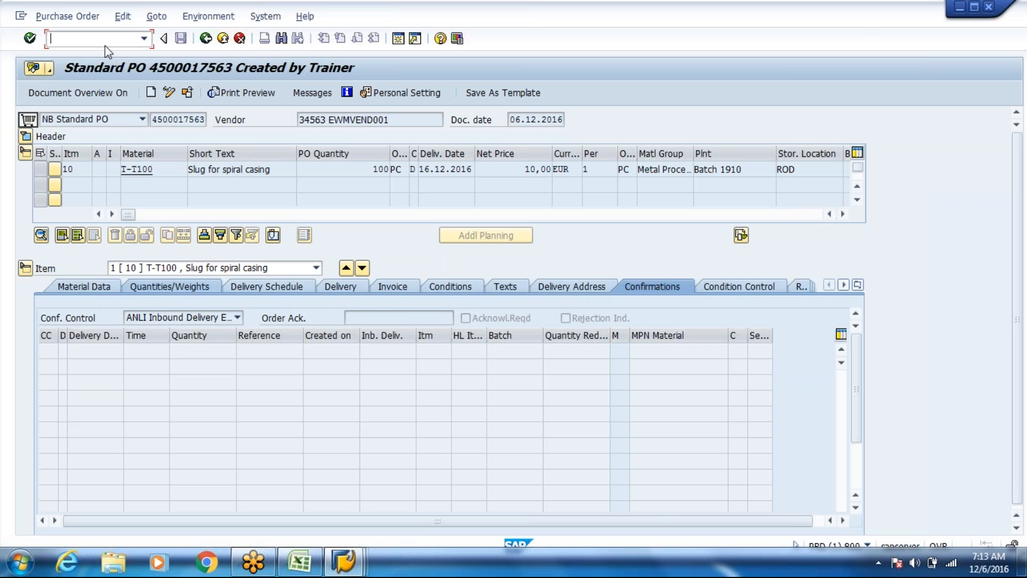
{"action": "left_click", "coordinate": [875, 18]}
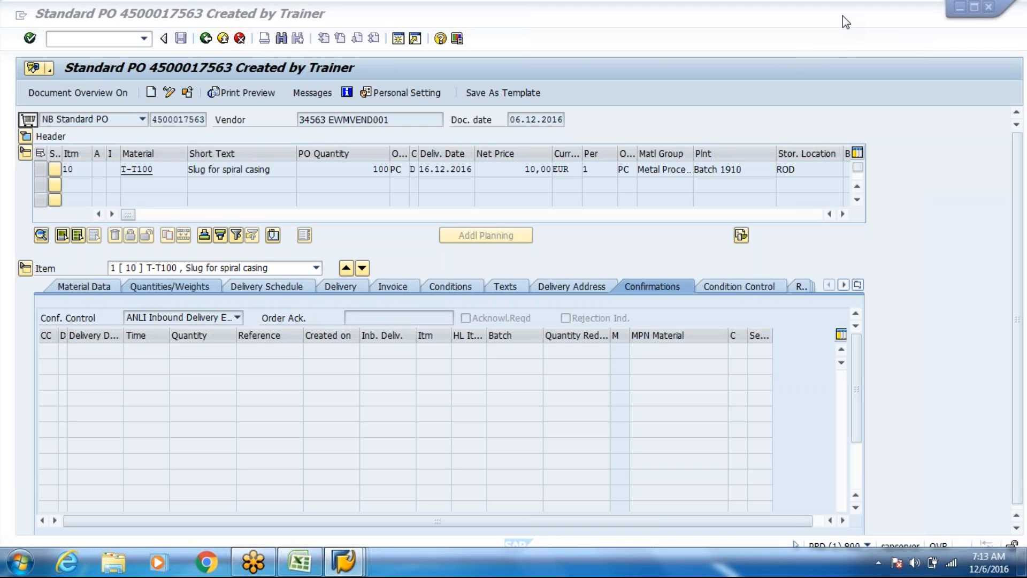
{"action": "left_click", "coordinate": [203, 24]}
{"action": "type", "text": "/"}
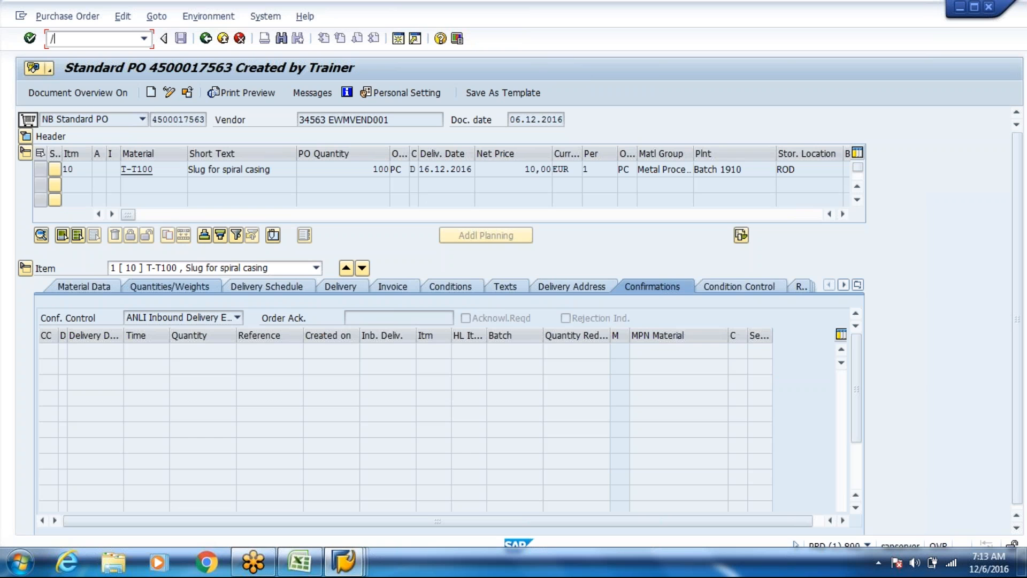
{"action": "type", "text": "ovl31n"}
{"action": "key", "text": "Return"}
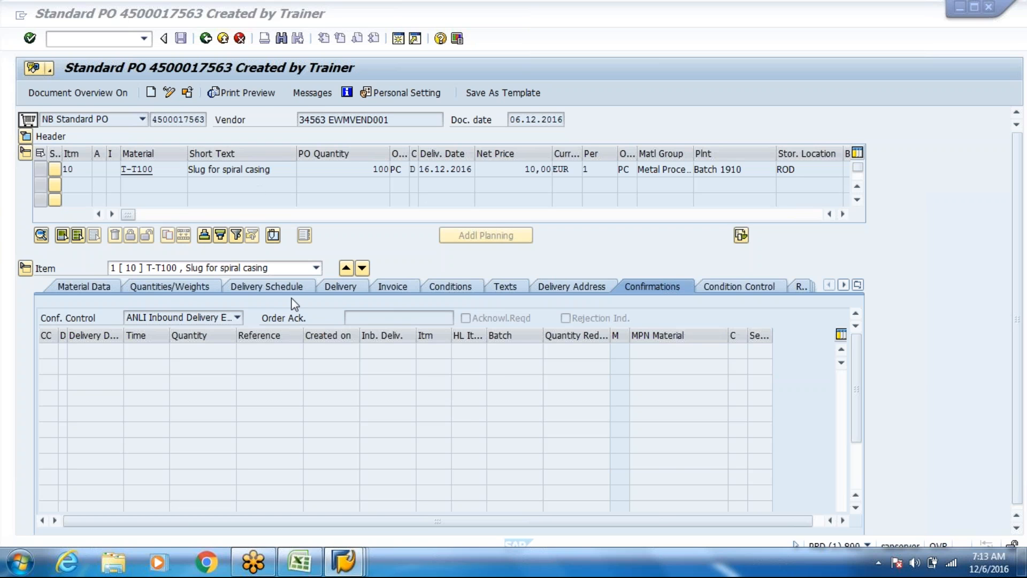
{"action": "double_click", "coordinate": [294, 315]}
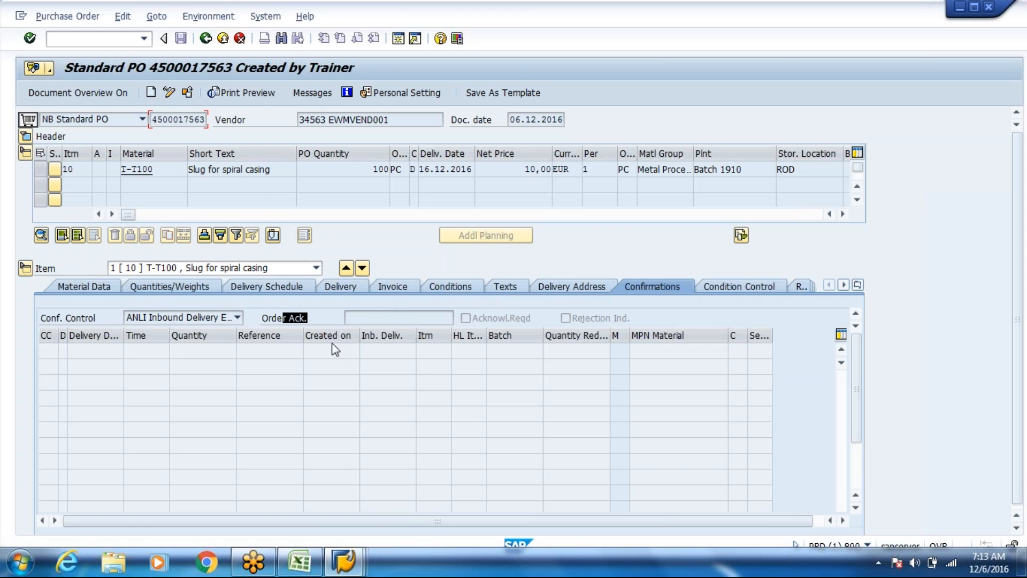
{"action": "left_click", "coordinate": [345, 562]}
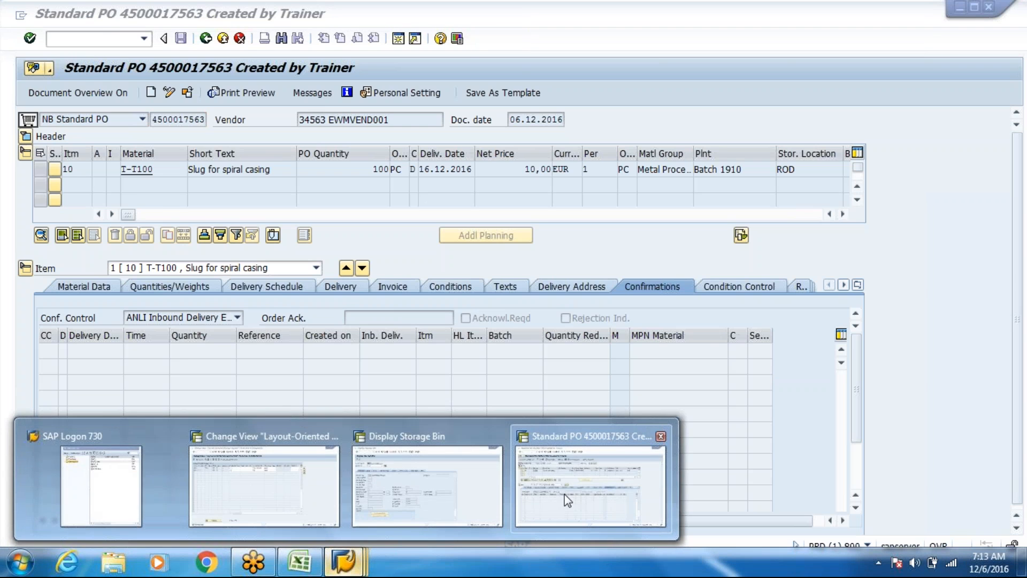
{"action": "key", "text": "ctrl+v"}
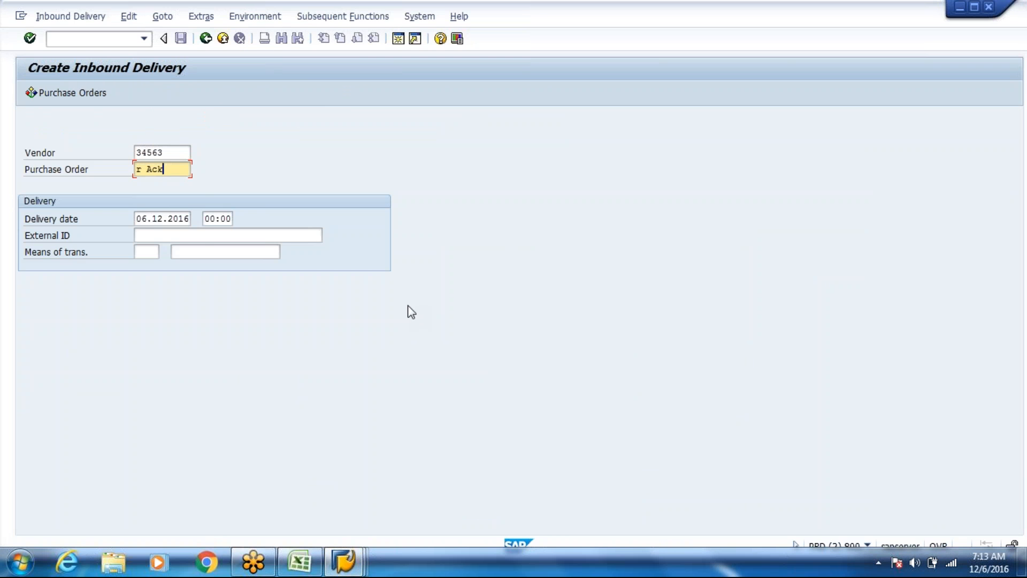
{"action": "key", "text": "BackSpace"}
{"action": "key", "text": "BackSpace"}
{"action": "key", "text": "BackSpace"}
{"action": "key", "text": "BackSpace"}
{"action": "key", "text": "BackSpace"}
Return to the purchase order, copy its document number and enter it as the inbound delivery's purchase order.
{"action": "key", "text": "alt+Tab"}
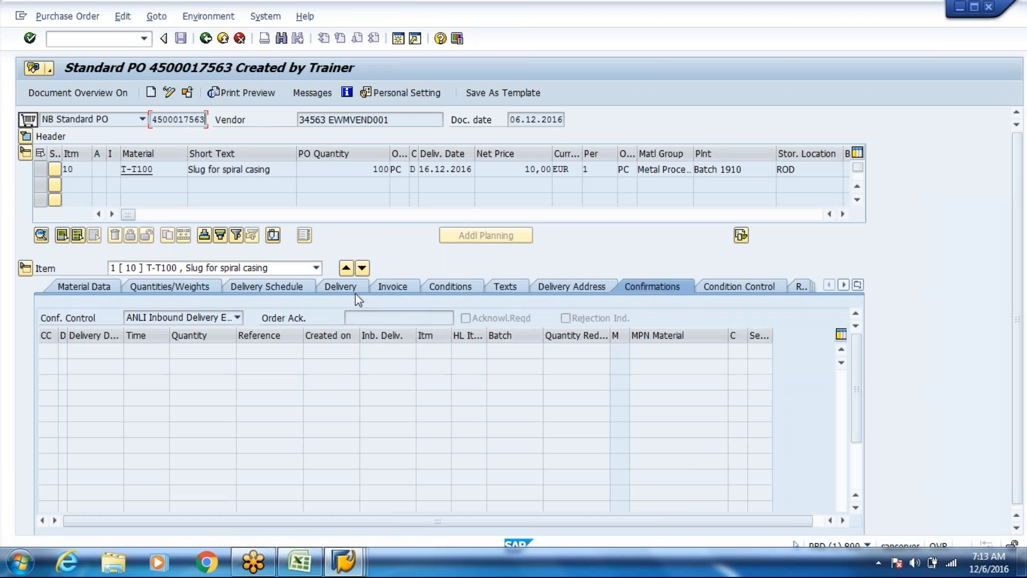
{"action": "left_click_drag", "start_coordinate": [153, 119], "coordinate": [207, 119]}
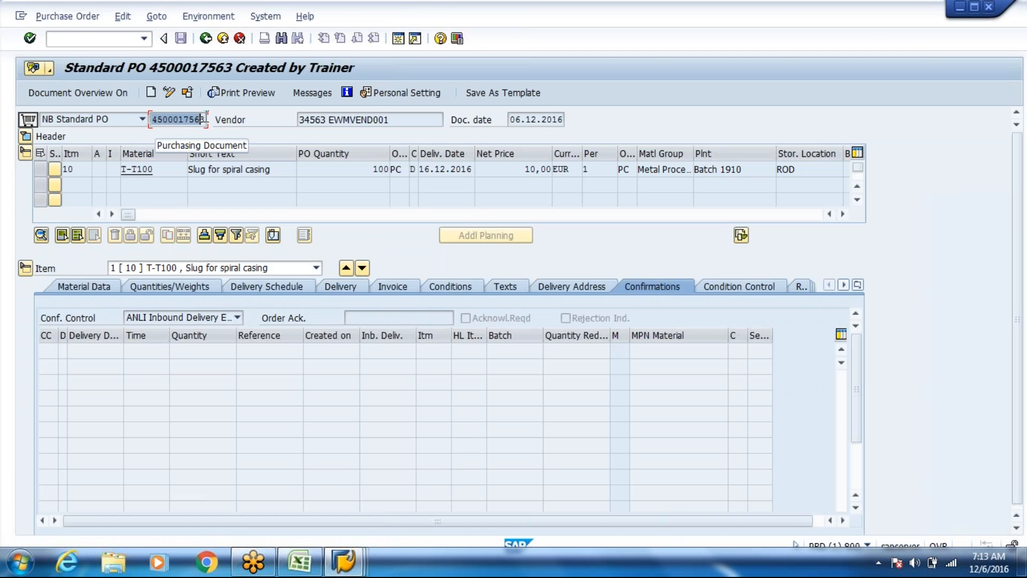
{"action": "left_click", "coordinate": [206, 120]}
{"action": "key", "text": "alt+Tab"}
{"action": "key", "text": "ctrl+v"}
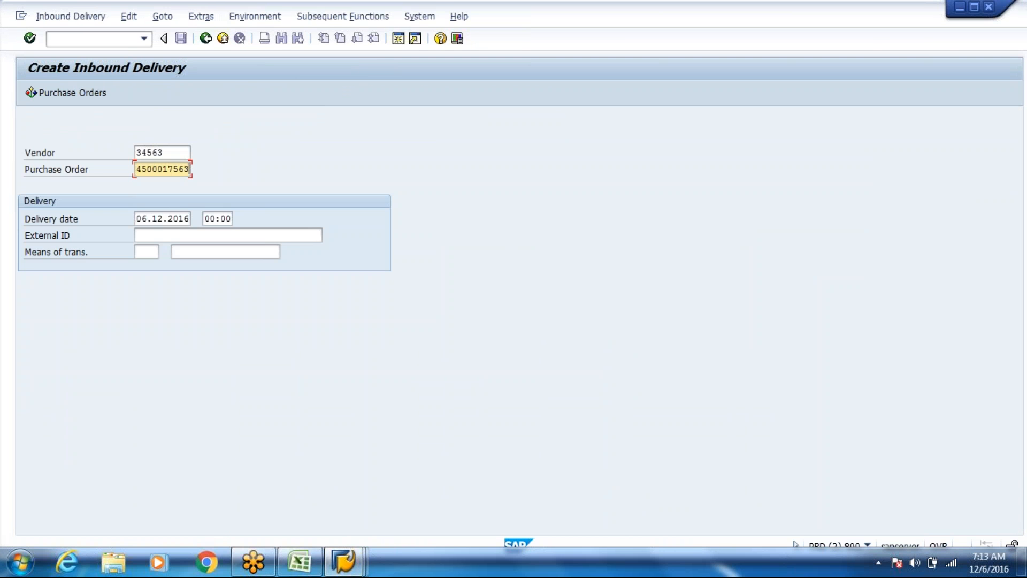
Create the inbound delivery for the purchase order, check its stock placement data and save it.
{"action": "key", "text": "Return"}
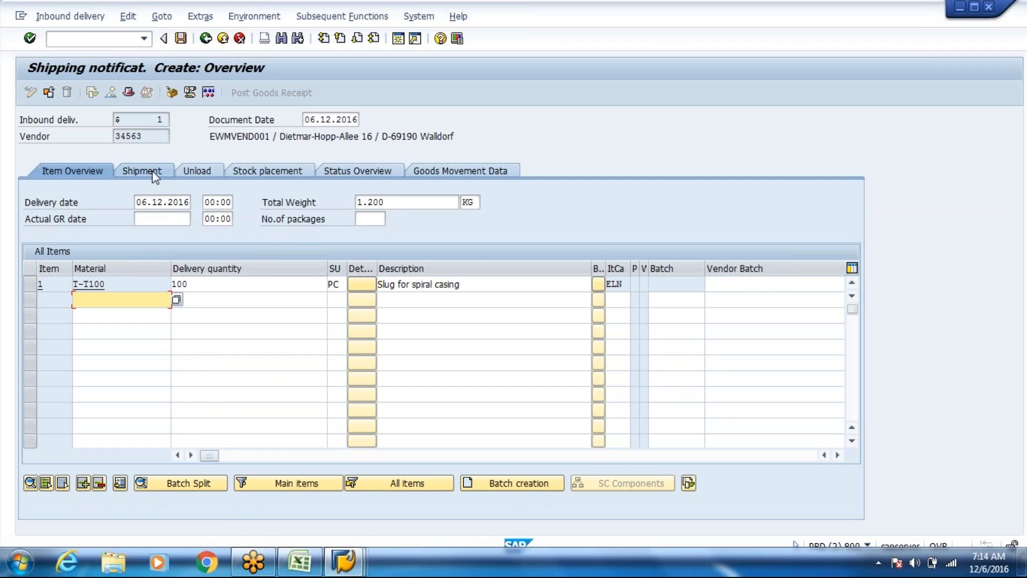
{"action": "left_click", "coordinate": [279, 176]}
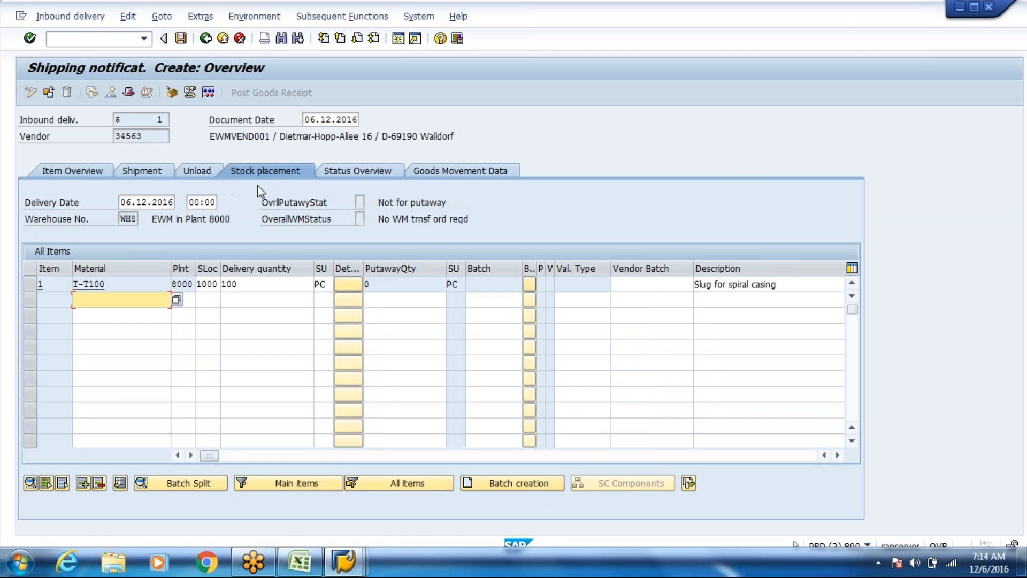
{"action": "left_click", "coordinate": [180, 39]}
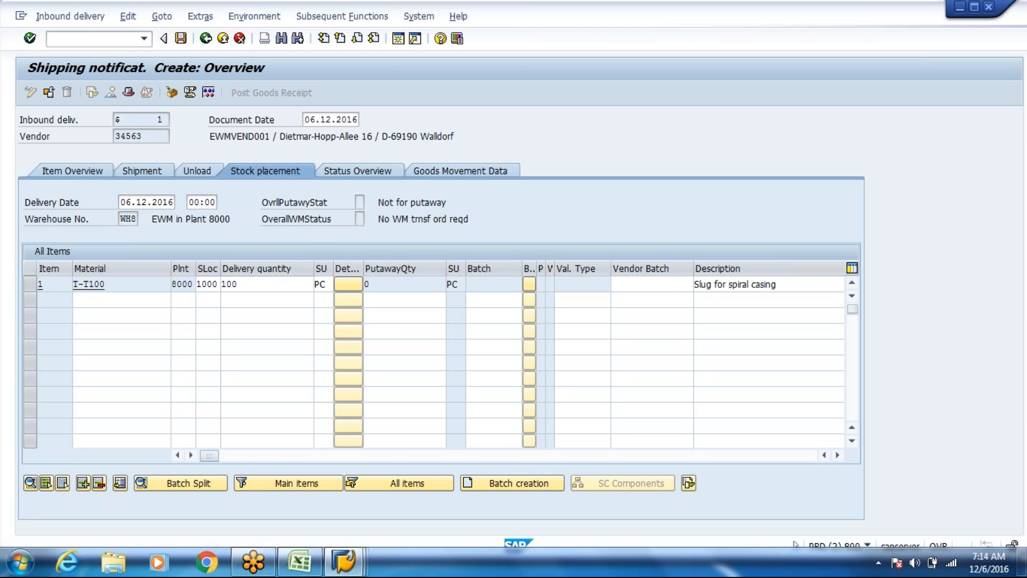
Switch to the EWM storage bin session and open inbound delivery maintenance with transaction /n/scwm/prdi.
{"action": "left_click", "coordinate": [351, 571]}
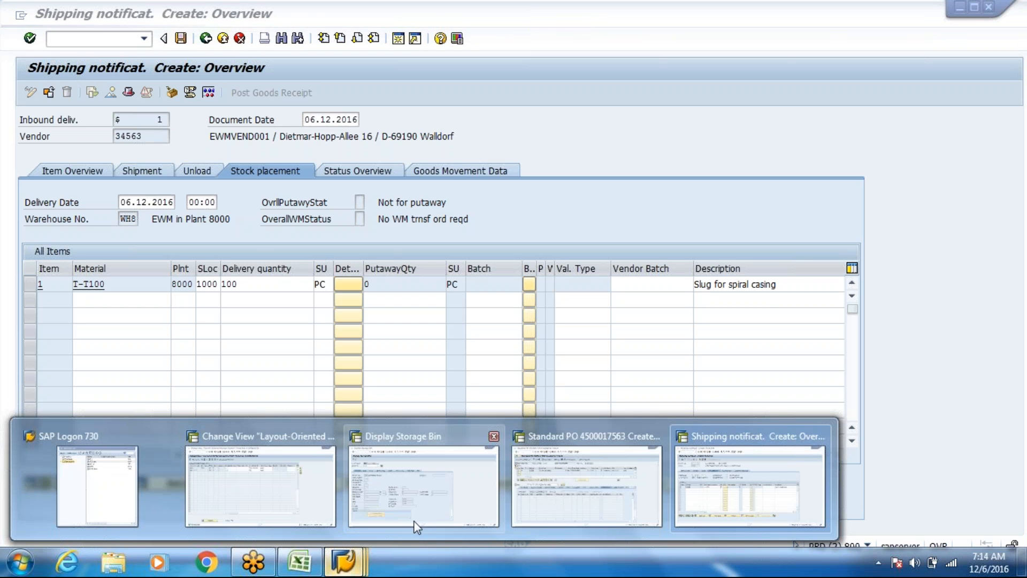
{"action": "left_click", "coordinate": [421, 503]}
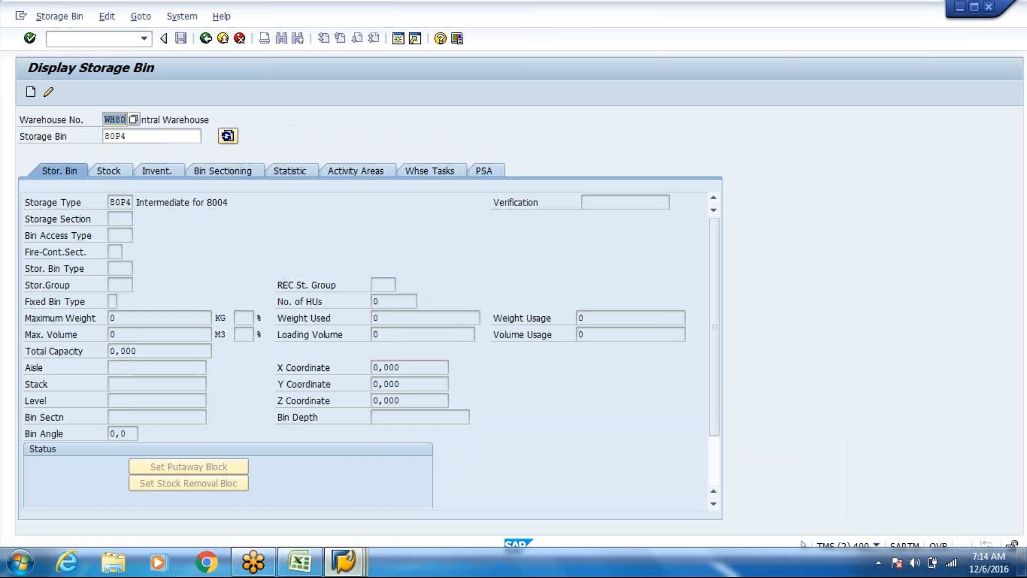
{"action": "left_click", "coordinate": [89, 38]}
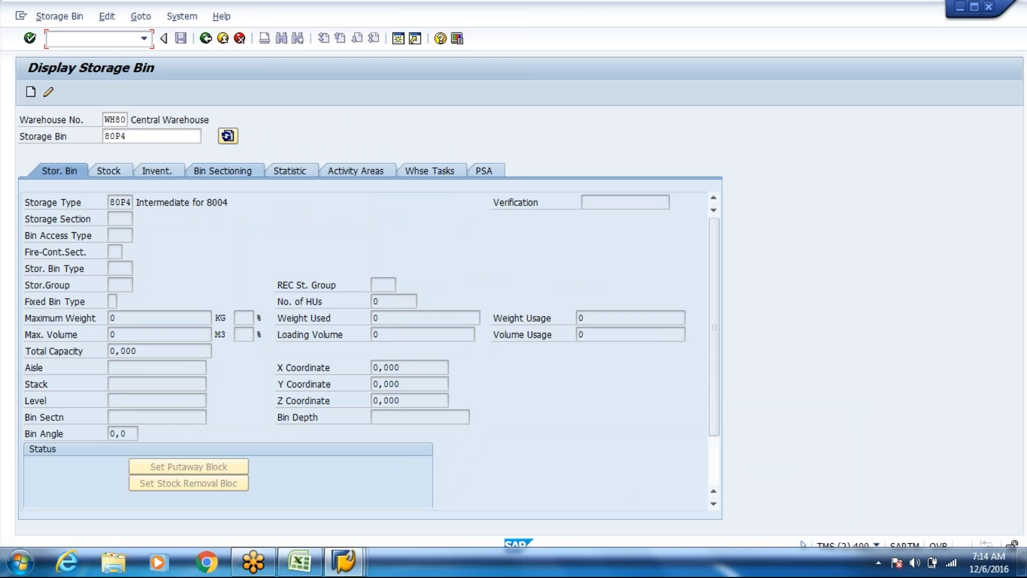
{"action": "type", "text": "/n/scwm/"}
{"action": "key", "text": "alt+Tab"}
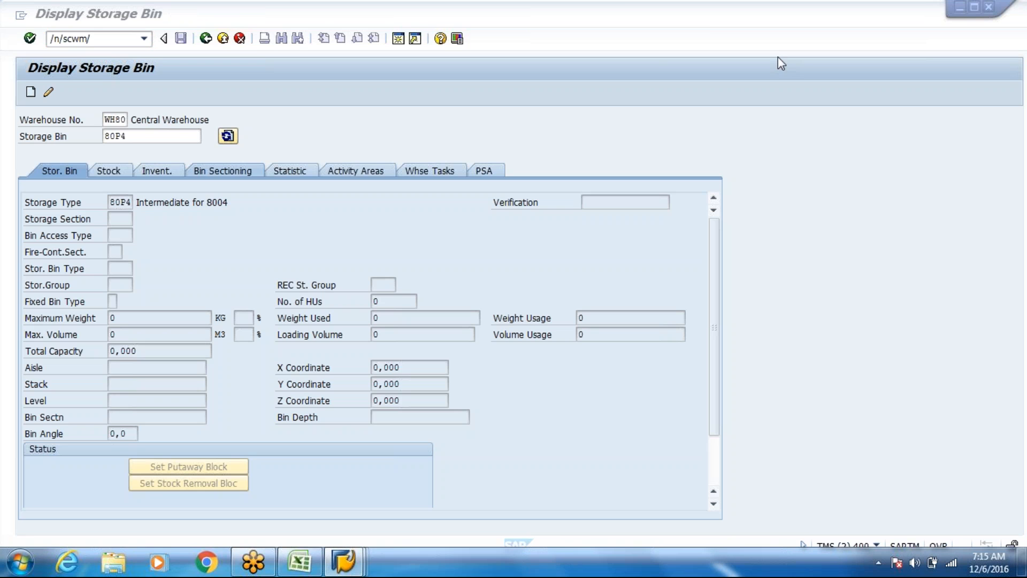
{"action": "left_click", "coordinate": [116, 52]}
{"action": "left_click", "coordinate": [116, 38]}
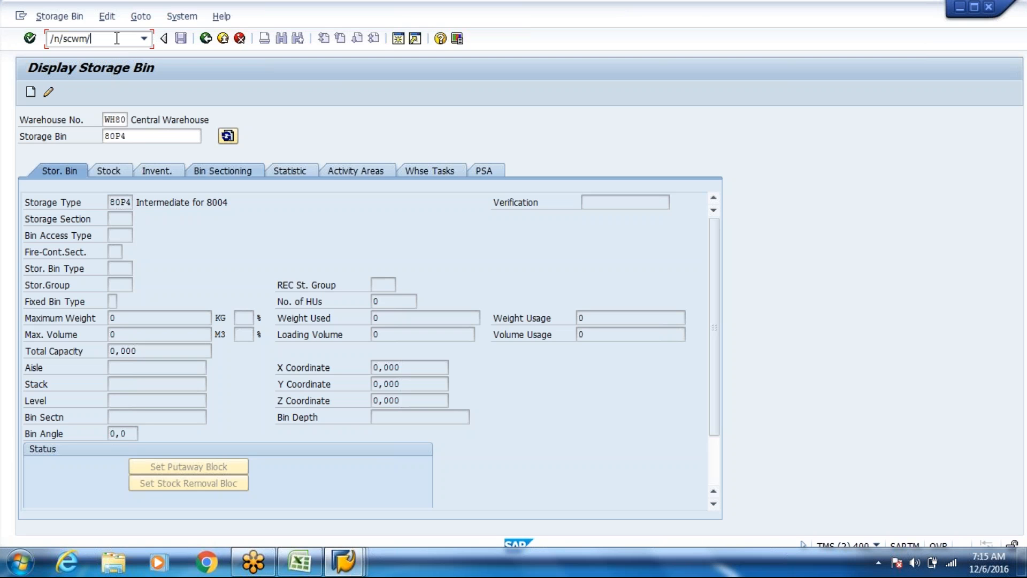
{"action": "type", "text": "prdi"}
{"action": "key", "text": "Return"}
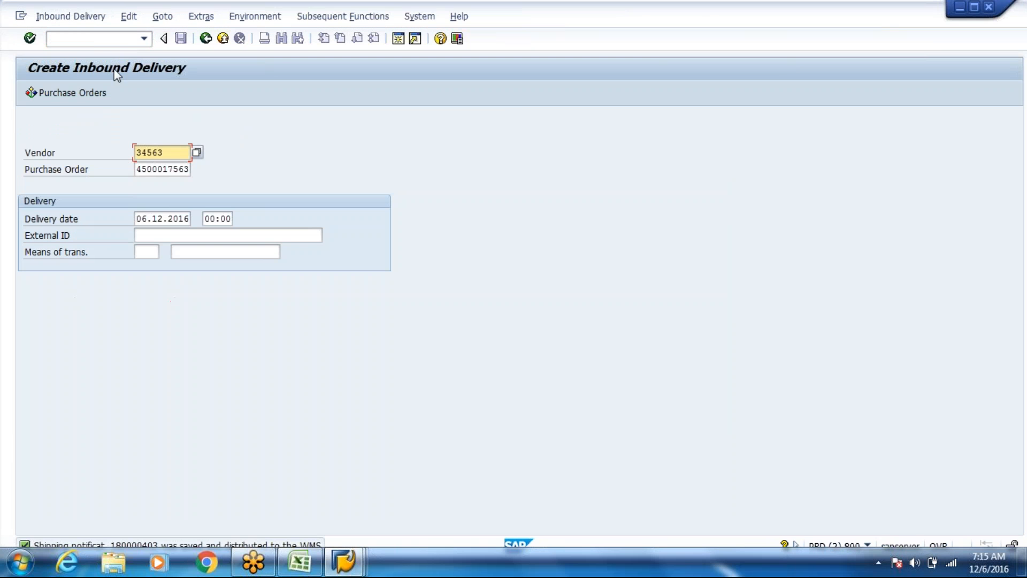
Call up the display of the saved ECC inbound delivery and copy its delivery number.
{"action": "left_click", "coordinate": [75, 16]}
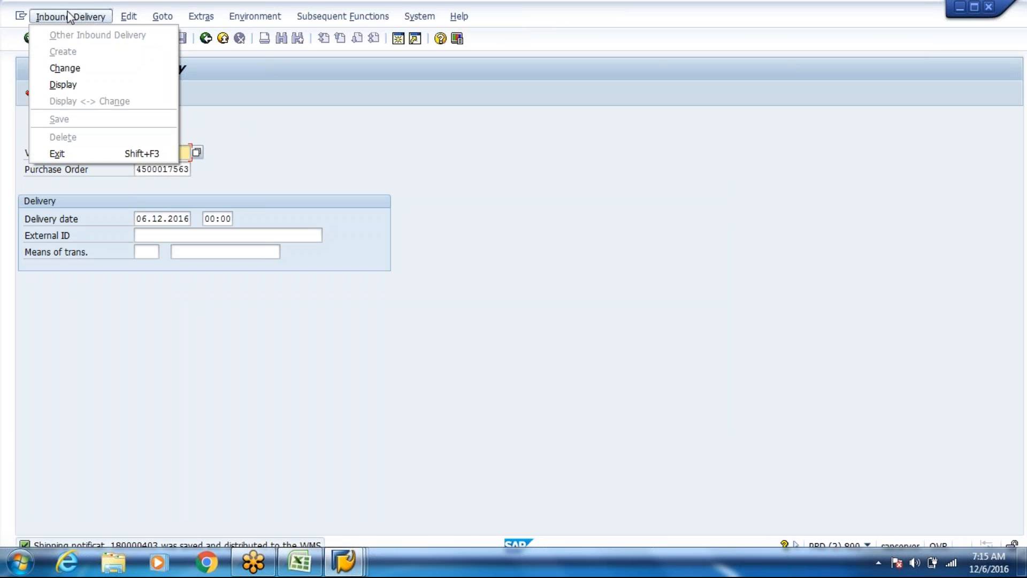
{"action": "left_click", "coordinate": [85, 86]}
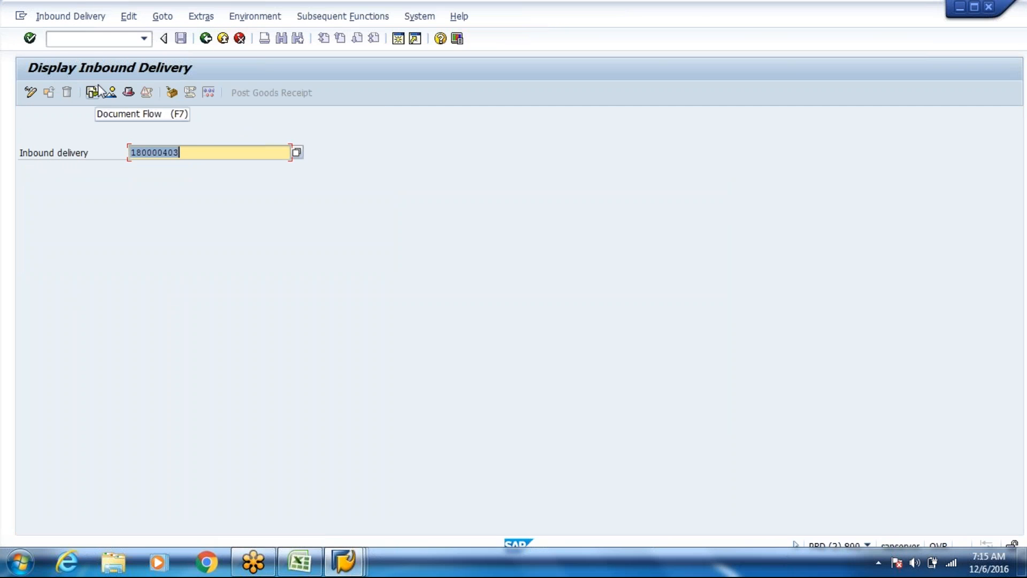
{"action": "left_click_drag", "start_coordinate": [198, 147], "coordinate": [131, 146]}
{"action": "key", "text": "ctrl+c"}
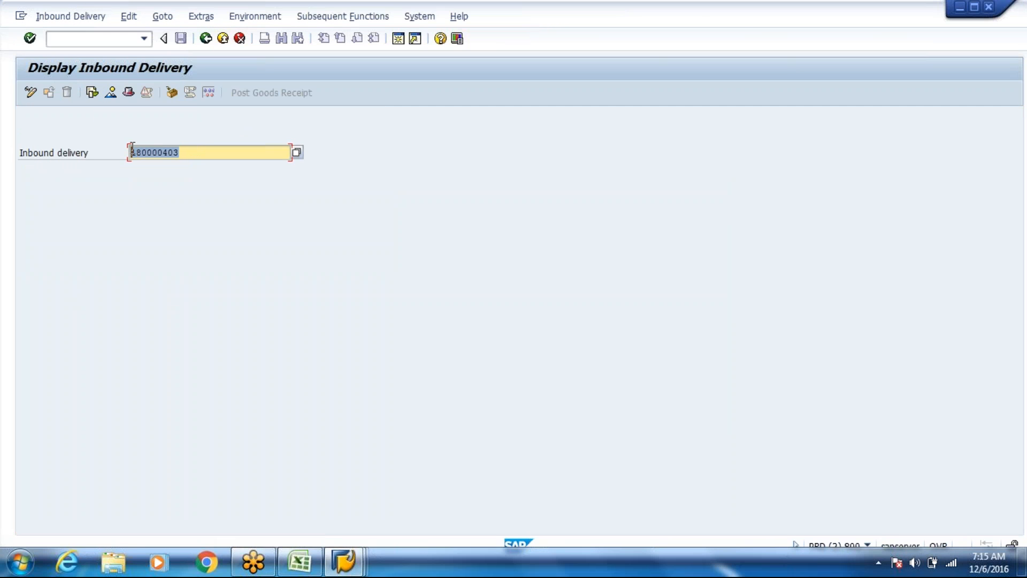
{"action": "left_click", "coordinate": [132, 146]}
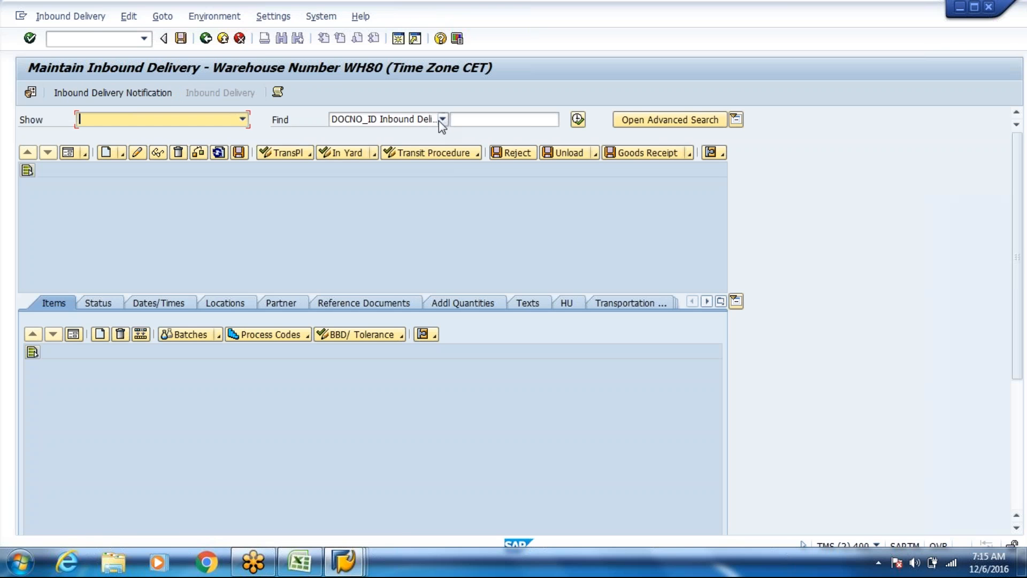
Find the EWM inbound delivery by ERP document using the copied delivery number, and post and save its goods receipt.
{"action": "left_click", "coordinate": [443, 119]}
{"action": "left_click", "coordinate": [389, 156]}
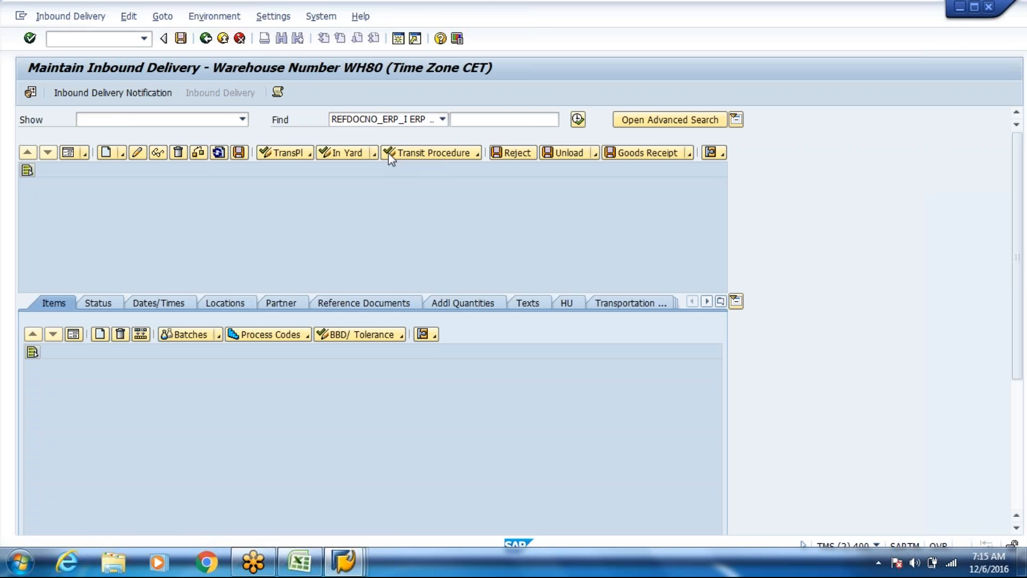
{"action": "left_click", "coordinate": [478, 120]}
{"action": "key", "text": "ctrl+v"}
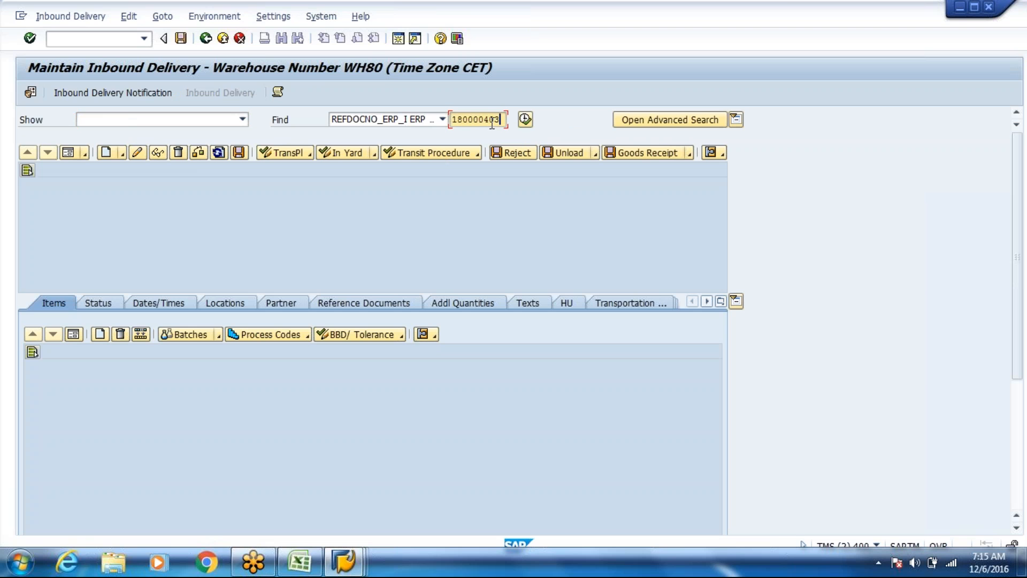
{"action": "left_click", "coordinate": [525, 119]}
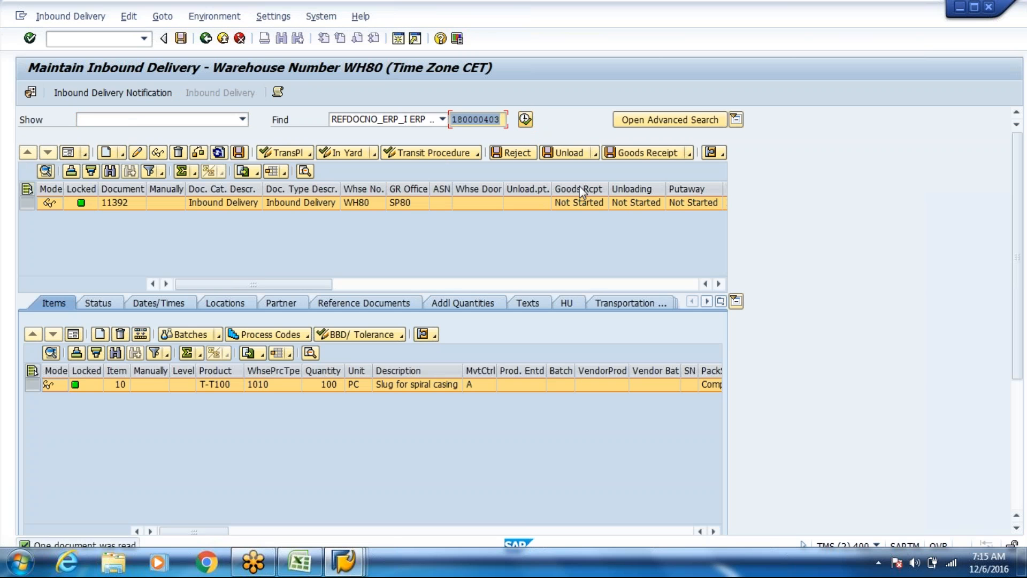
{"action": "left_click", "coordinate": [637, 155]}
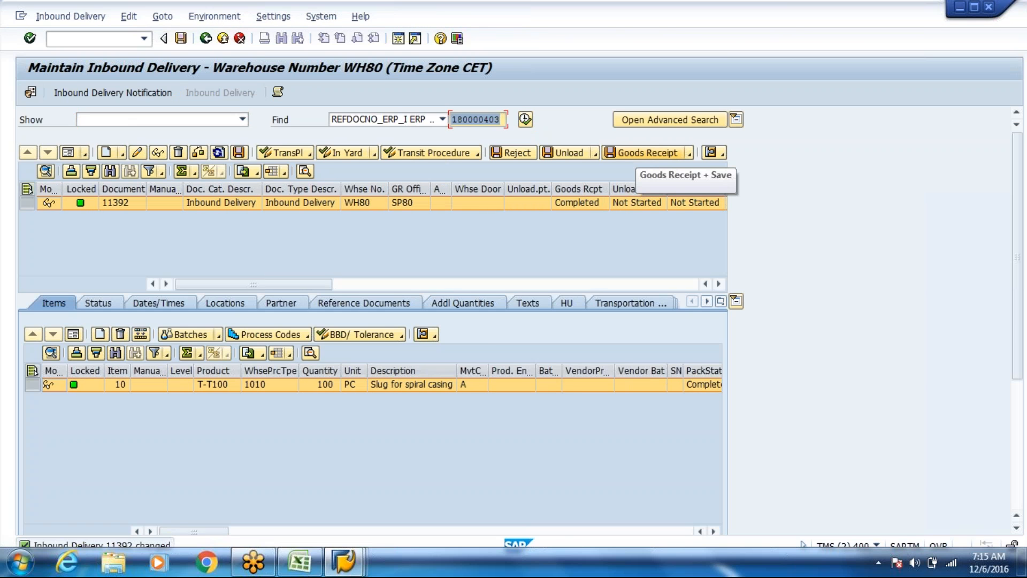
Open the warehouse management monitor for warehouse WH80 in a new session with transaction /o/scwm/mon.
{"action": "left_click", "coordinate": [244, 95]}
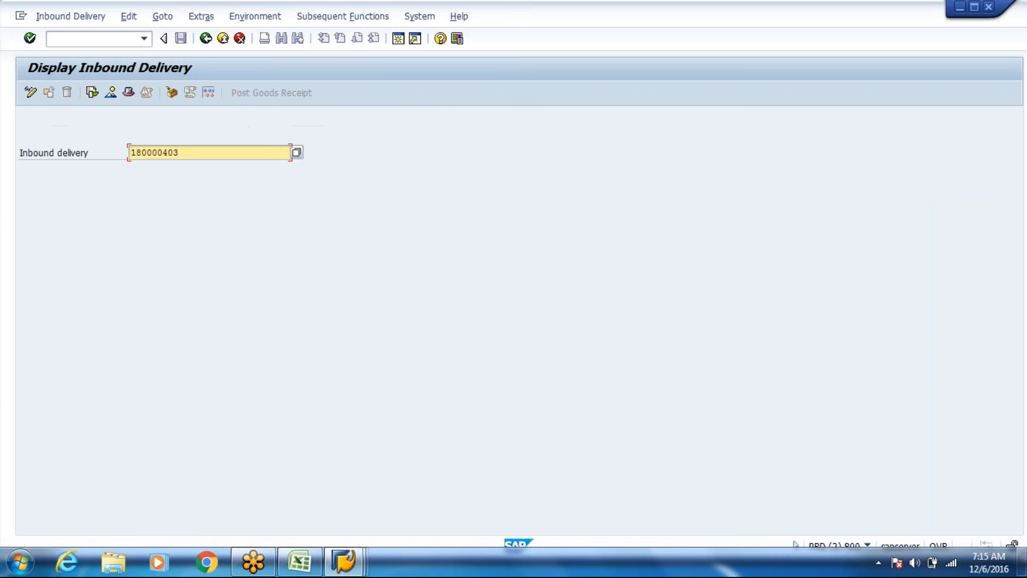
{"action": "key", "text": "alt+Tab"}
{"action": "left_click", "coordinate": [111, 39]}
{"action": "type", "text": "/o"}
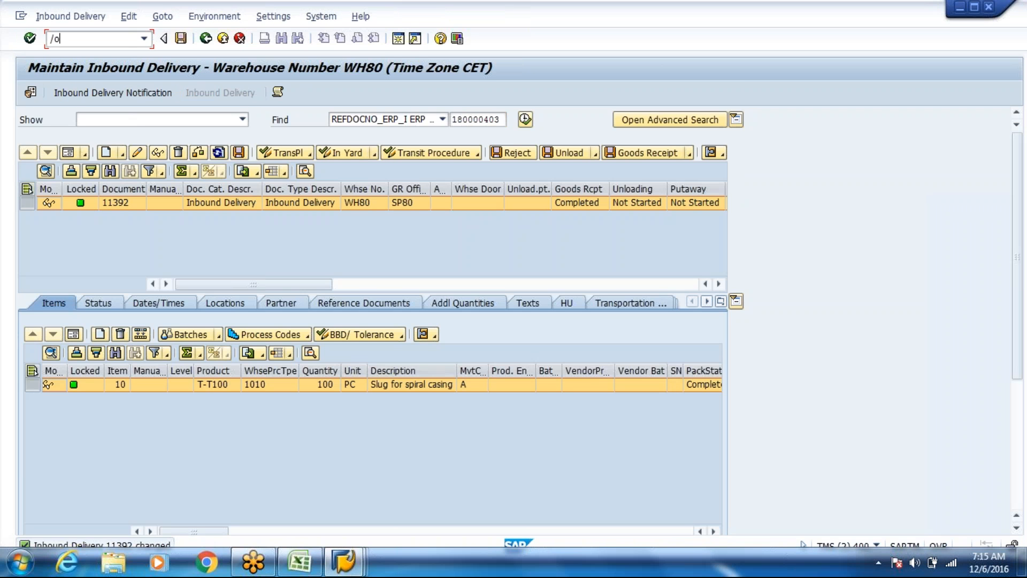
{"action": "type", "text": "/scwm/mon"}
{"action": "key", "text": "Return"}
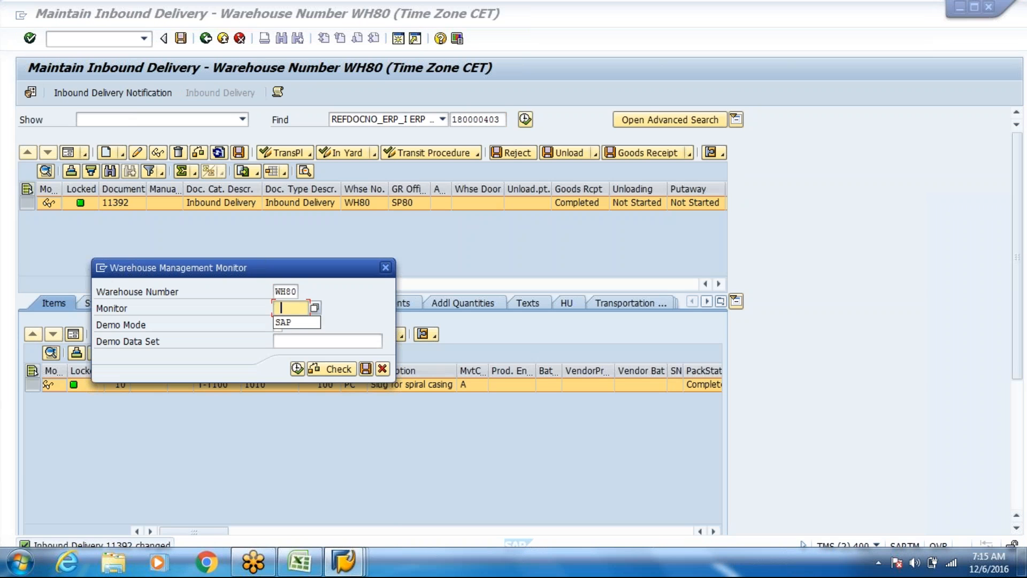
{"action": "left_click", "coordinate": [296, 369]}
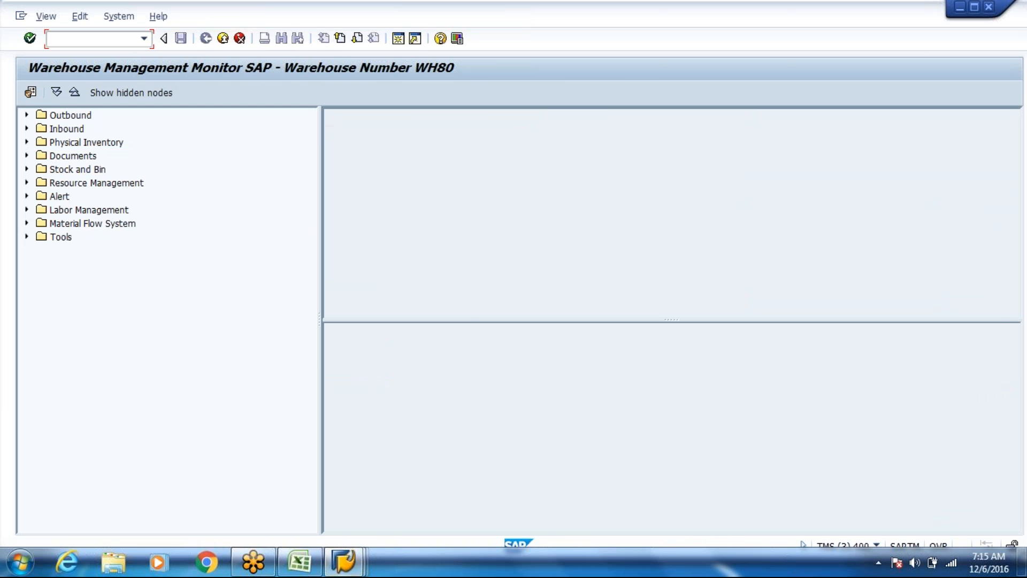
Return to the inbound delivery and try to create and save its putaway warehouse task, declining to save with errors.
{"action": "key", "text": "alt+Tab"}
{"action": "left_click", "coordinate": [71, 17]}
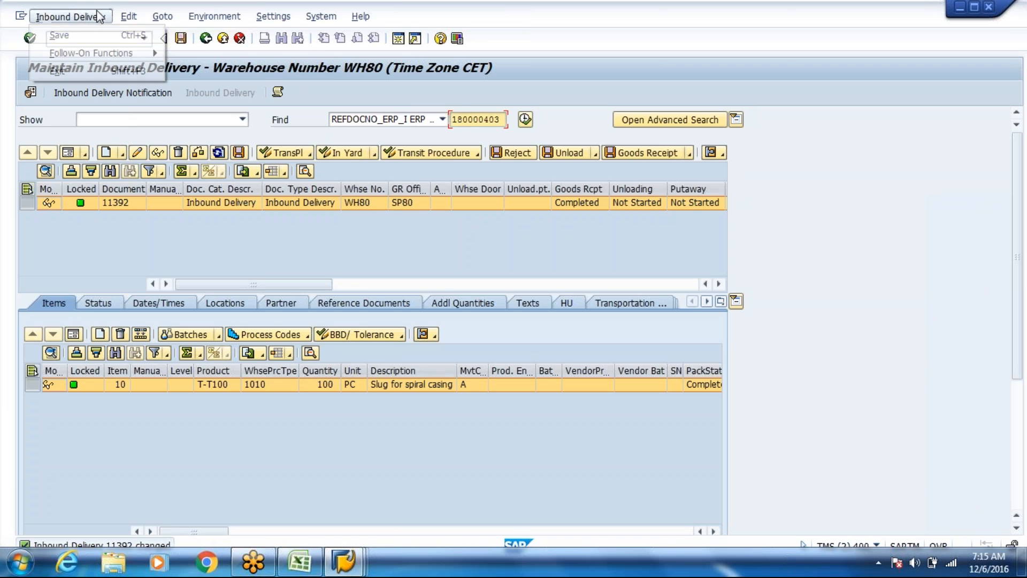
{"action": "mouse_move", "coordinate": [112, 52]}
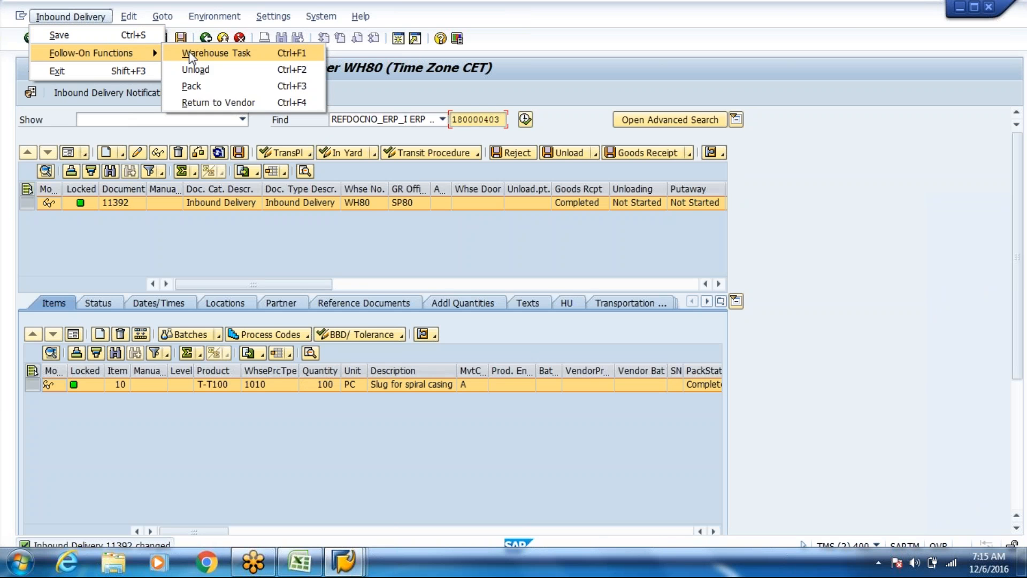
{"action": "left_click", "coordinate": [190, 53]}
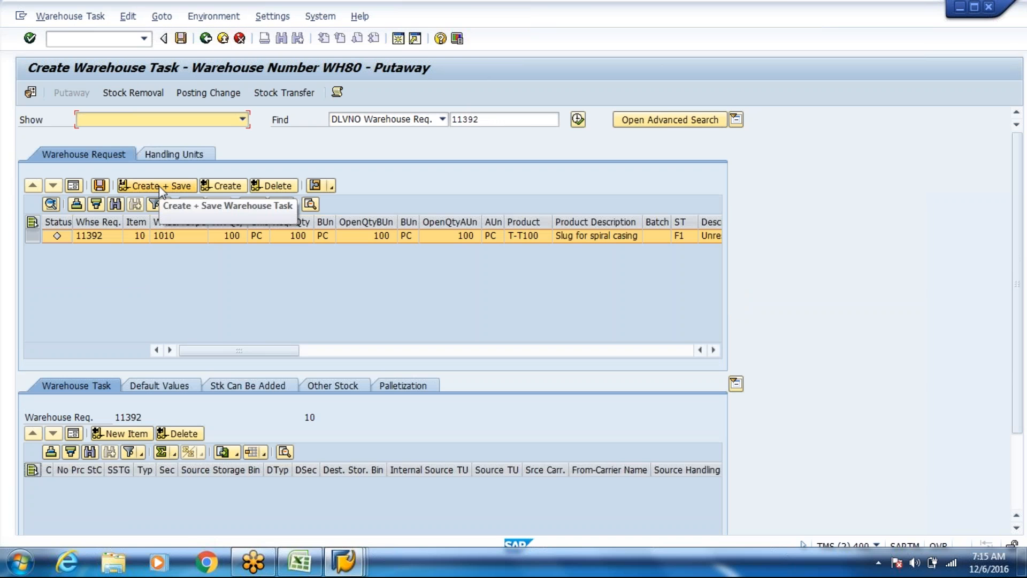
{"action": "left_click", "coordinate": [159, 186]}
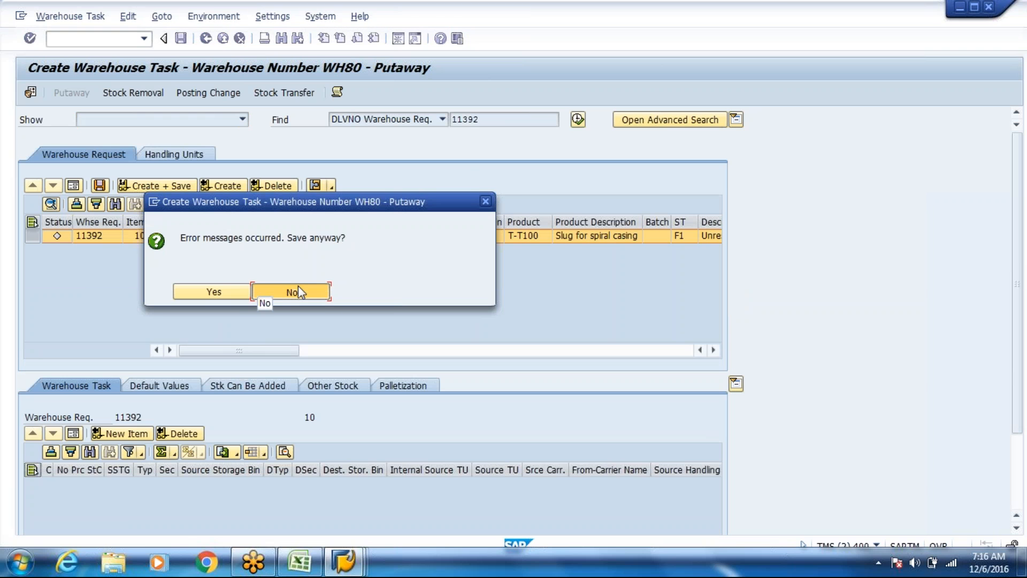
{"action": "left_click", "coordinate": [298, 289]}
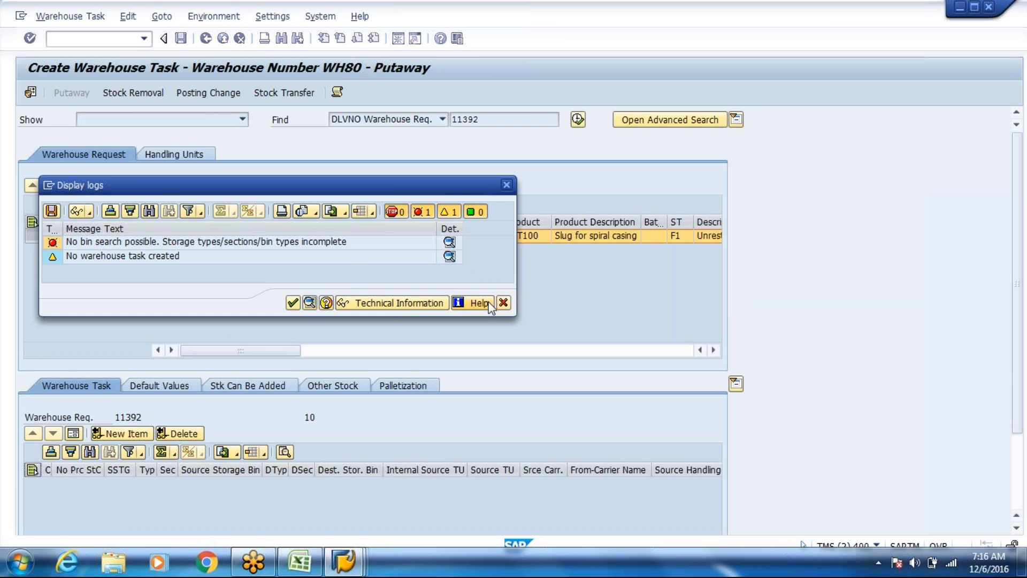
{"action": "left_click", "coordinate": [504, 303]}
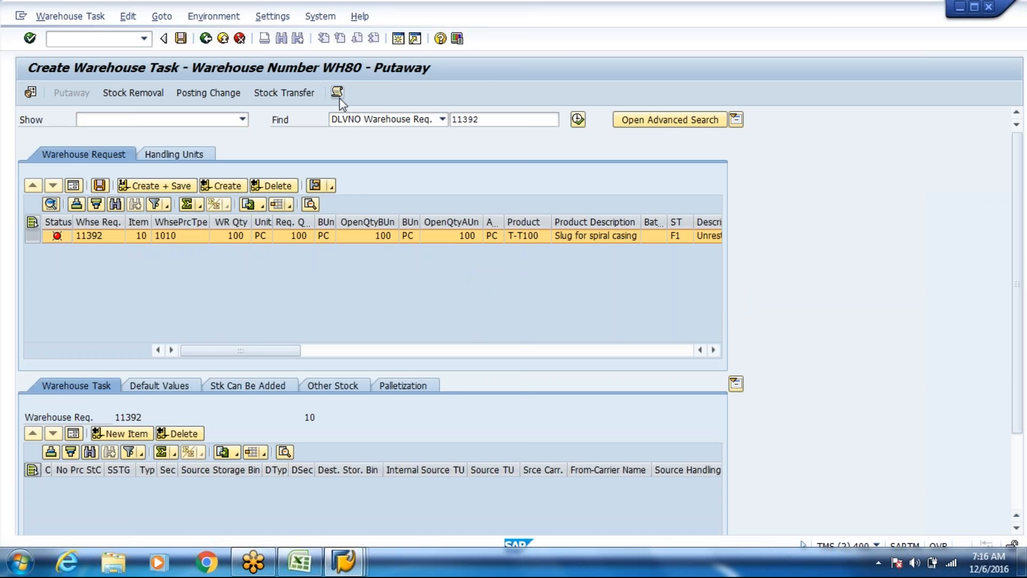
Examine the putaway task creation log's source and destination determination messages, and leave task creation without saving.
{"action": "left_click", "coordinate": [337, 93]}
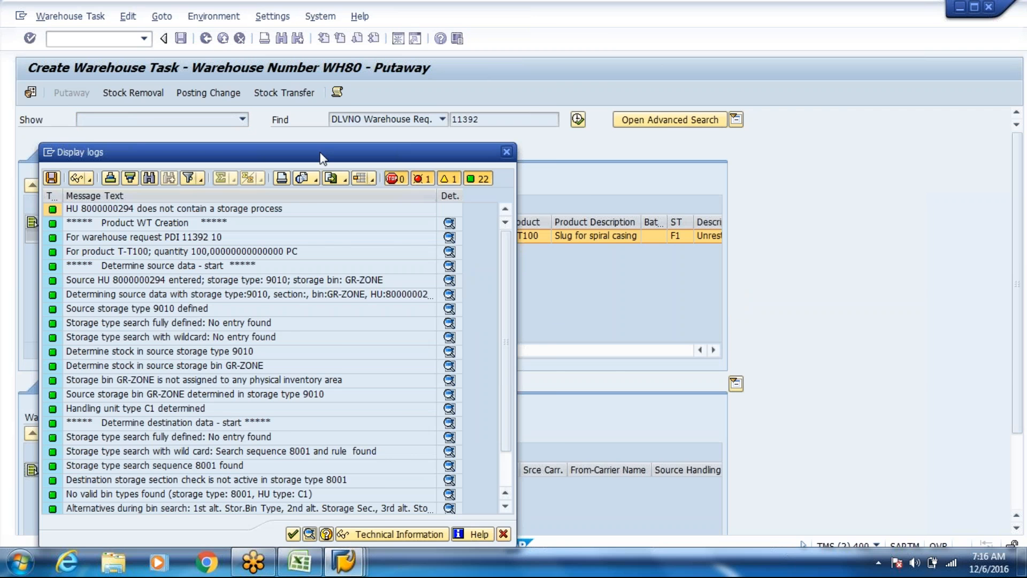
{"action": "left_click_drag", "start_coordinate": [322, 158], "coordinate": [360, 106]}
{"action": "left_click_drag", "start_coordinate": [415, 44], "coordinate": [415, 43]}
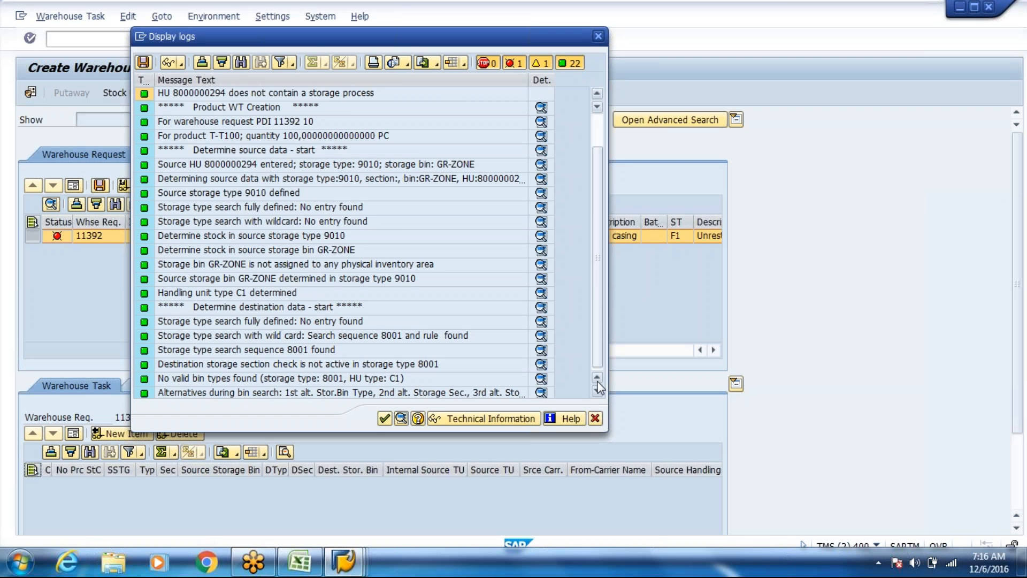
{"action": "scroll", "coordinate": [599, 268], "scroll_direction": "down", "scroll_amount": 1}
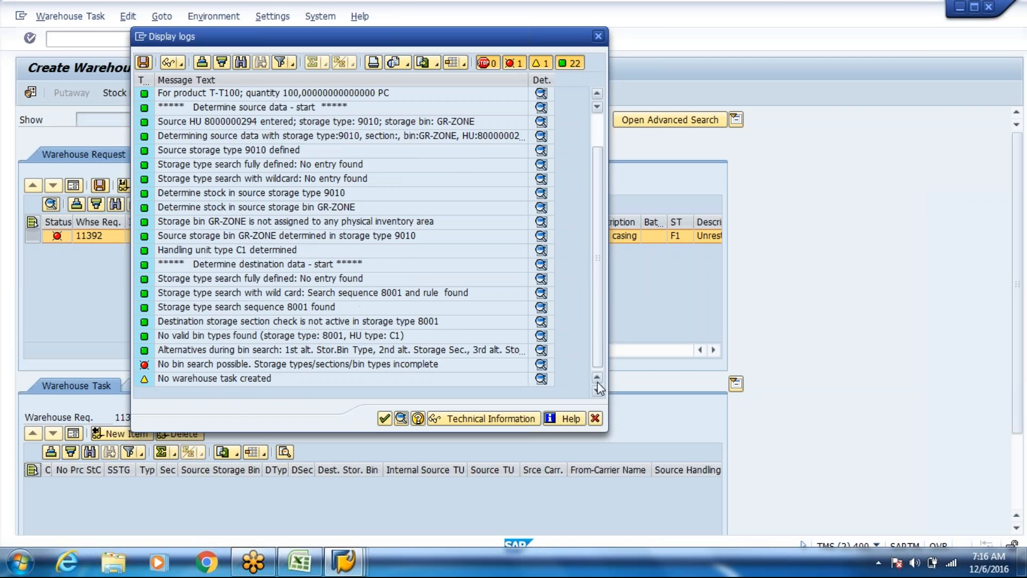
{"action": "left_click", "coordinate": [594, 418]}
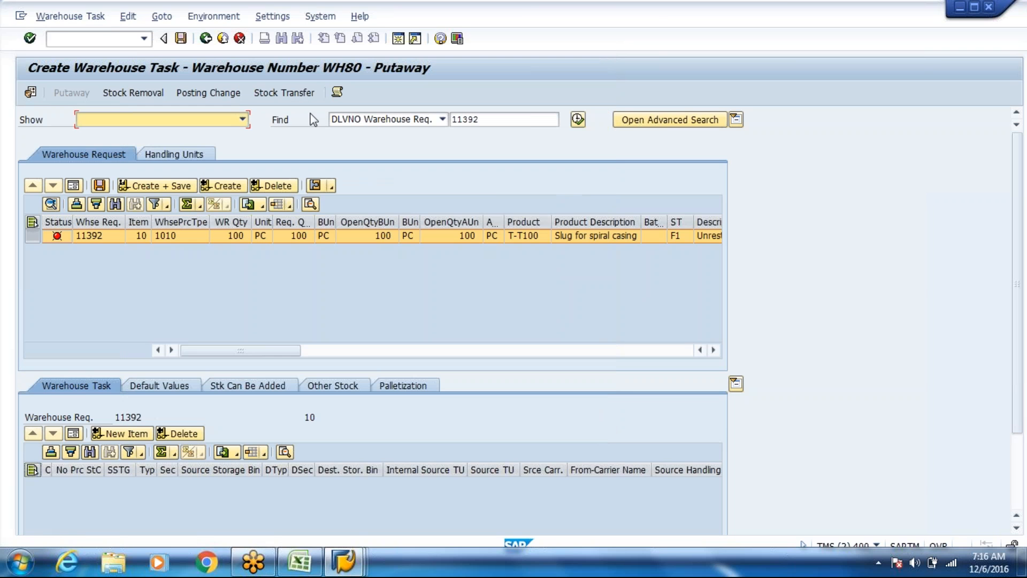
{"action": "left_click", "coordinate": [204, 40]}
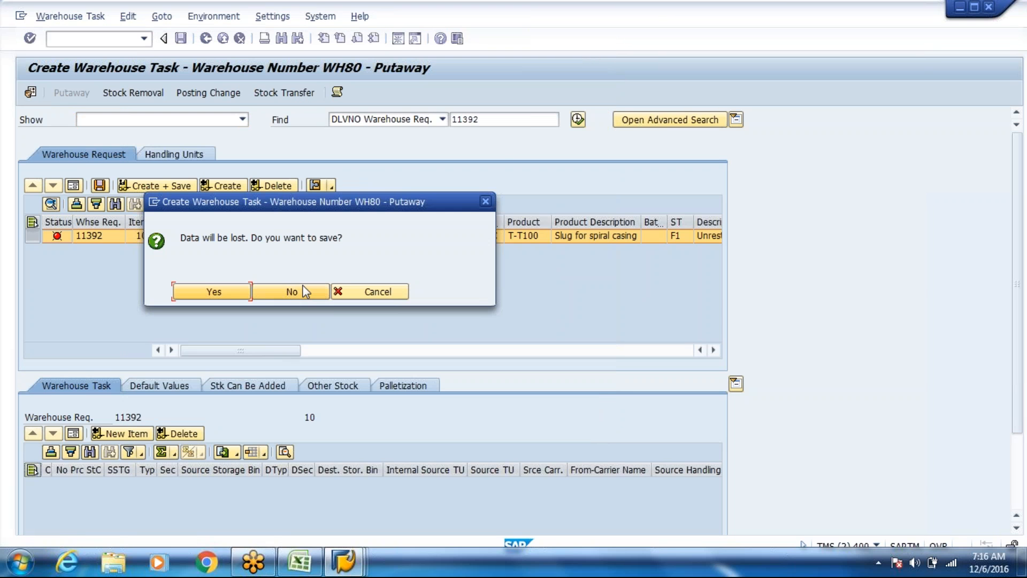
{"action": "left_click", "coordinate": [289, 292]}
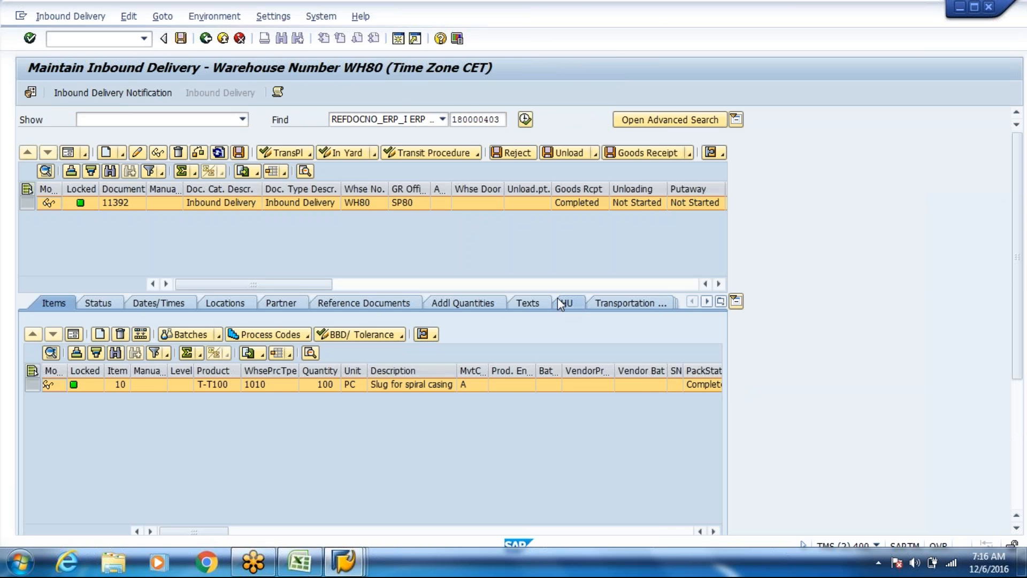
Display the inbound delivery's handling units and try again to create its putaway warehouse task without directly saving.
{"action": "left_click", "coordinate": [561, 303]}
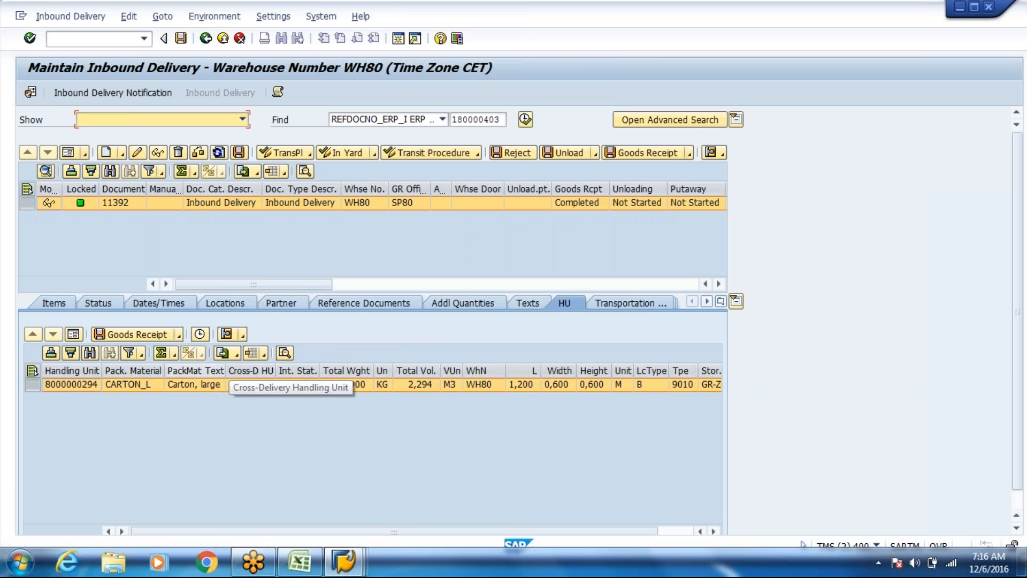
{"action": "left_click", "coordinate": [81, 17]}
{"action": "mouse_move", "coordinate": [101, 53]}
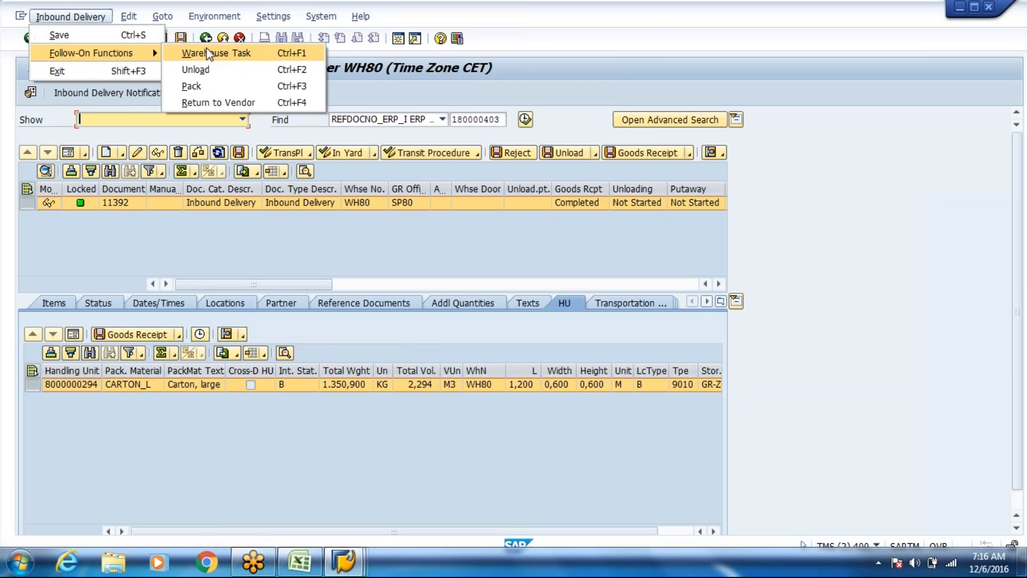
{"action": "left_click", "coordinate": [208, 54]}
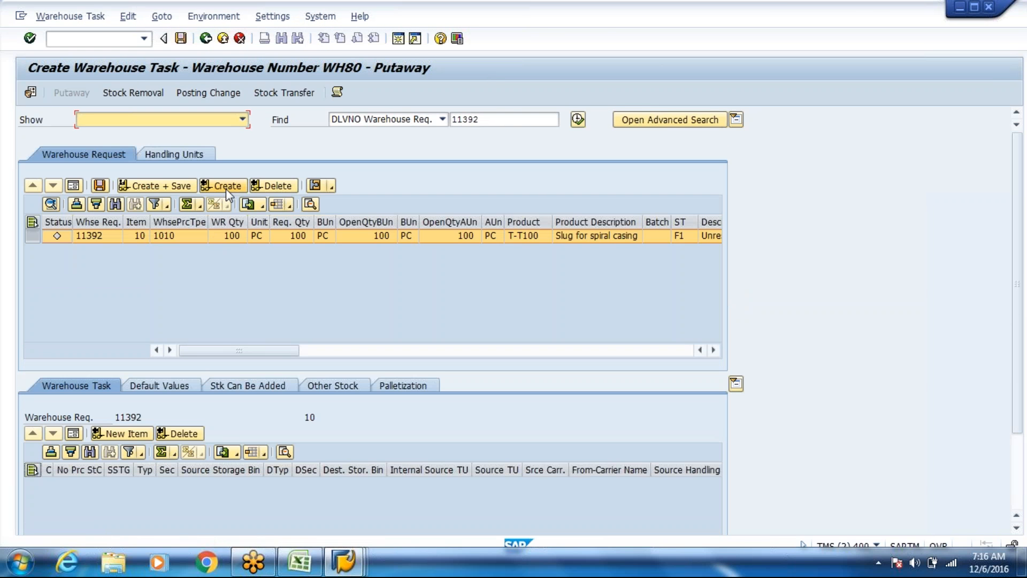
{"action": "left_click", "coordinate": [225, 188]}
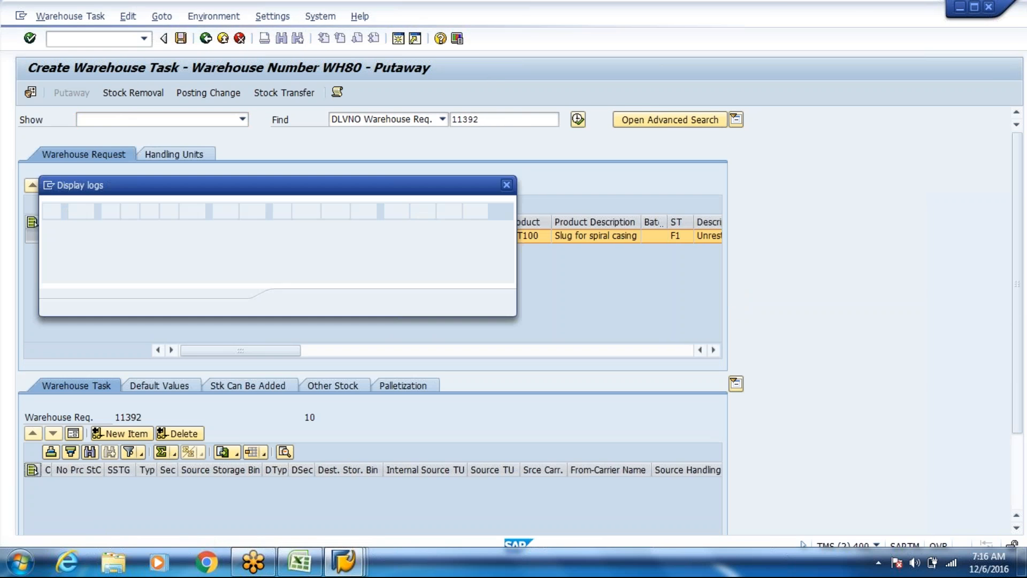
{"action": "left_click", "coordinate": [293, 303]}
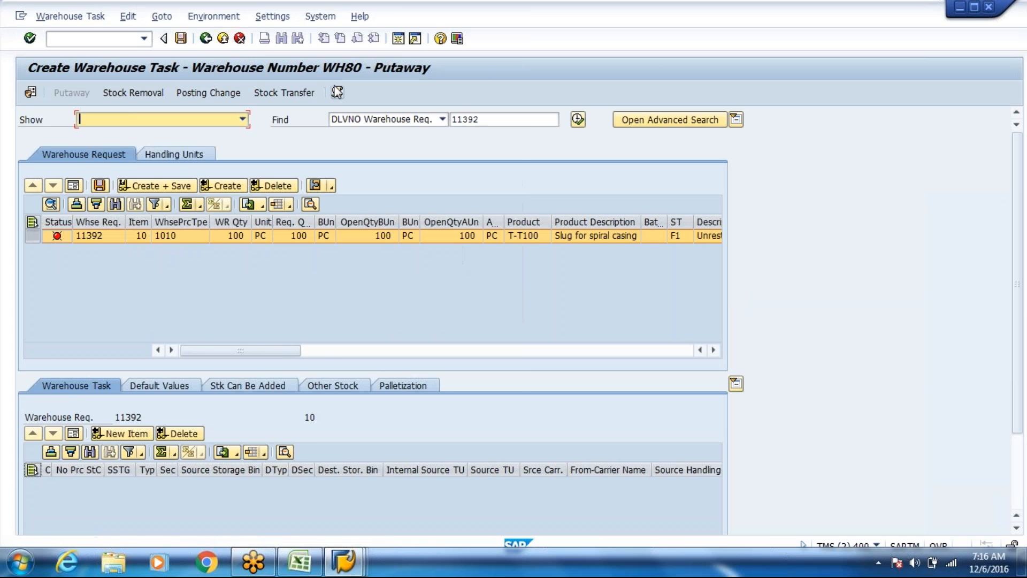
Review the repeated attempt's log for the destination bin type search and exit without saving the warehouse task.
{"action": "left_click", "coordinate": [335, 89]}
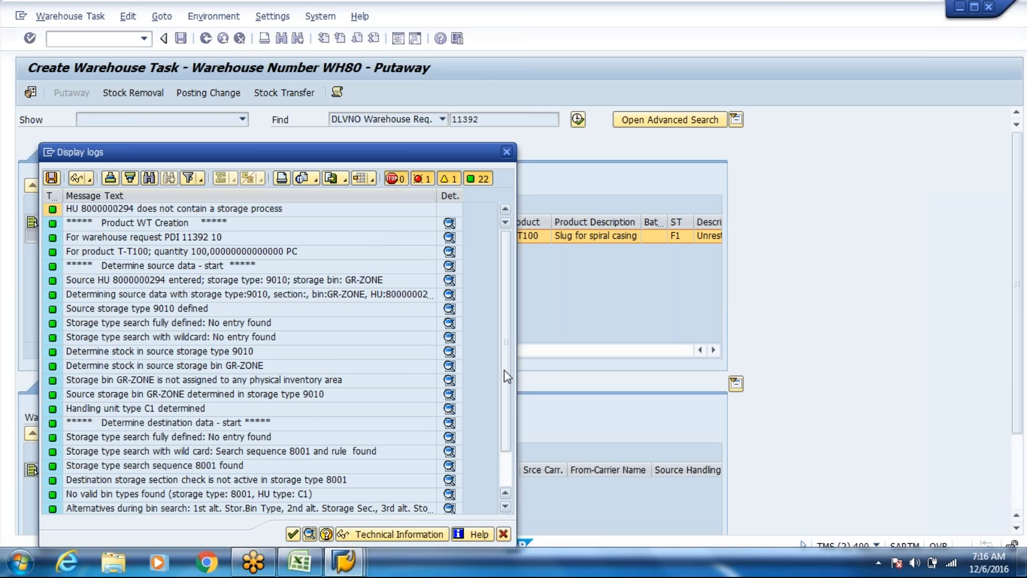
{"action": "scroll", "coordinate": [504, 473], "scroll_direction": "down", "scroll_amount": 1}
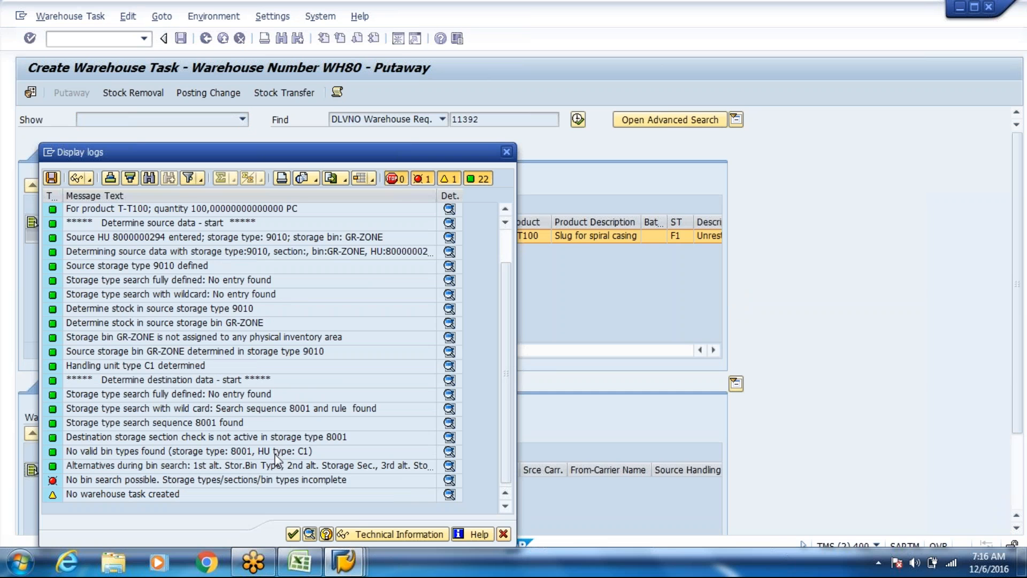
{"action": "left_click", "coordinate": [503, 534]}
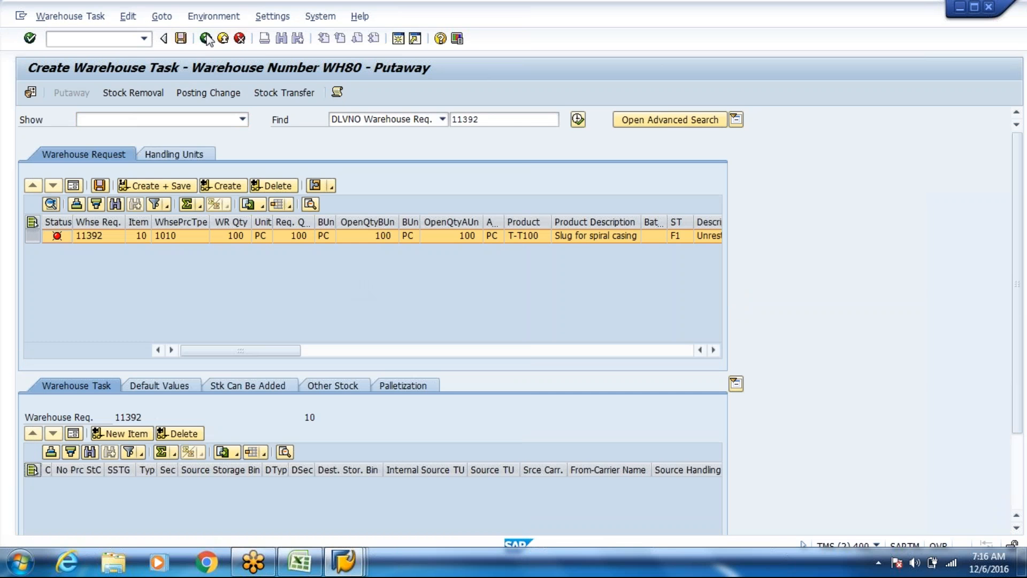
{"action": "left_click", "coordinate": [297, 297]}
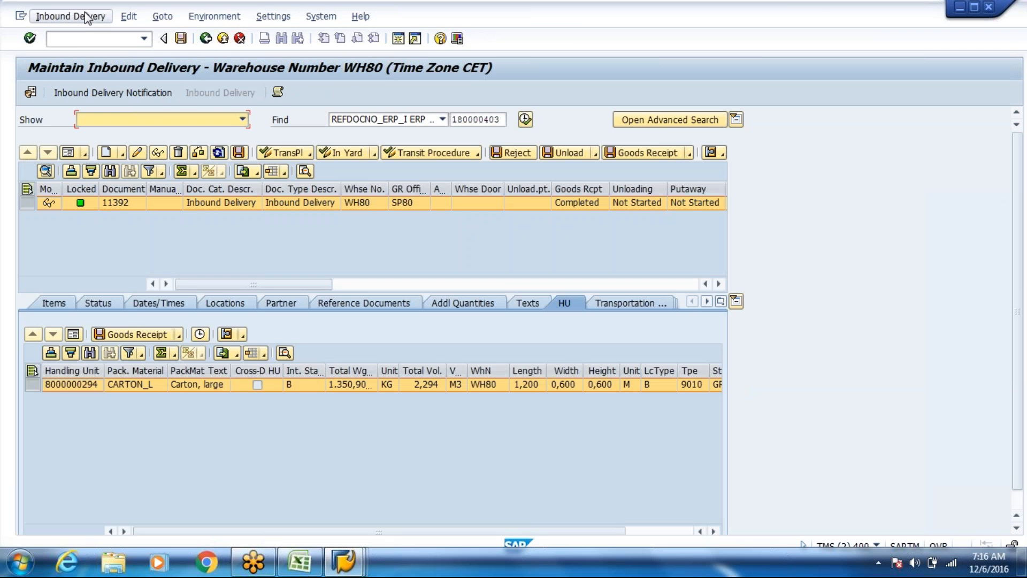
Open packing for the inbound delivery as its follow-on function.
{"action": "left_click", "coordinate": [70, 16]}
{"action": "mouse_move", "coordinate": [123, 56]}
{"action": "left_click", "coordinate": [185, 86]}
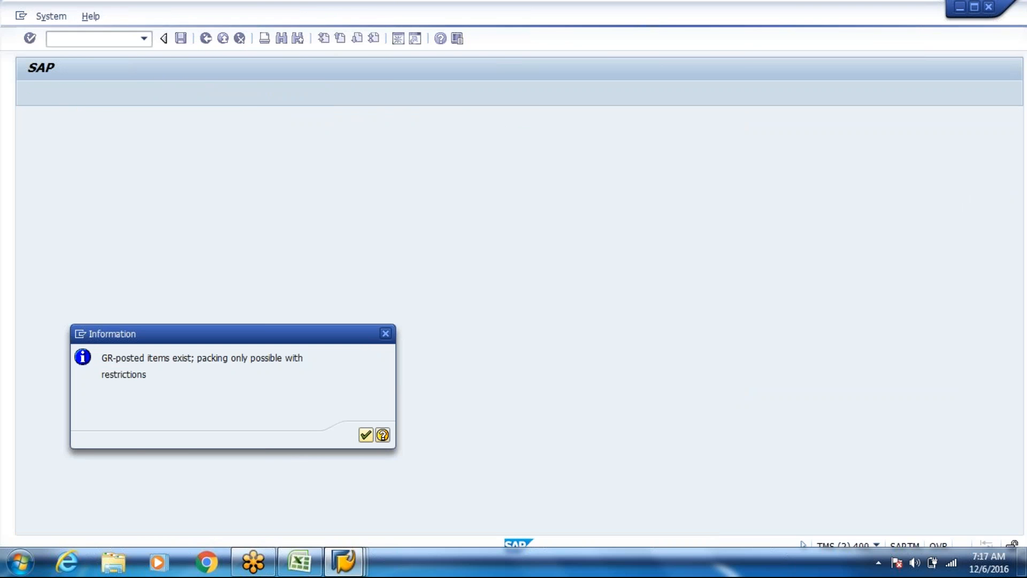
Switch to the Data For Demo workbook in Excel and check the packaging material and packaging levels for T-T100.
{"action": "left_click", "coordinate": [317, 566]}
{"action": "left_click", "coordinate": [406, 256]}
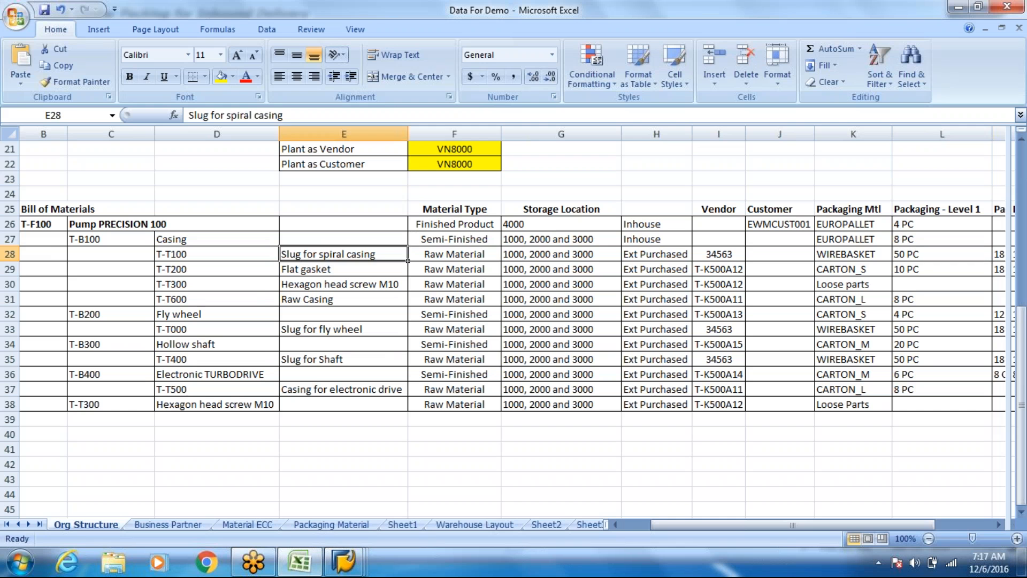
{"action": "key", "text": "Right"}
{"action": "key", "text": "Right"}
{"action": "key", "text": "Right"}
{"action": "key", "text": "Right"}
{"action": "key", "text": "Right"}
{"action": "key", "text": "Right"}
{"action": "key", "text": "Right"}
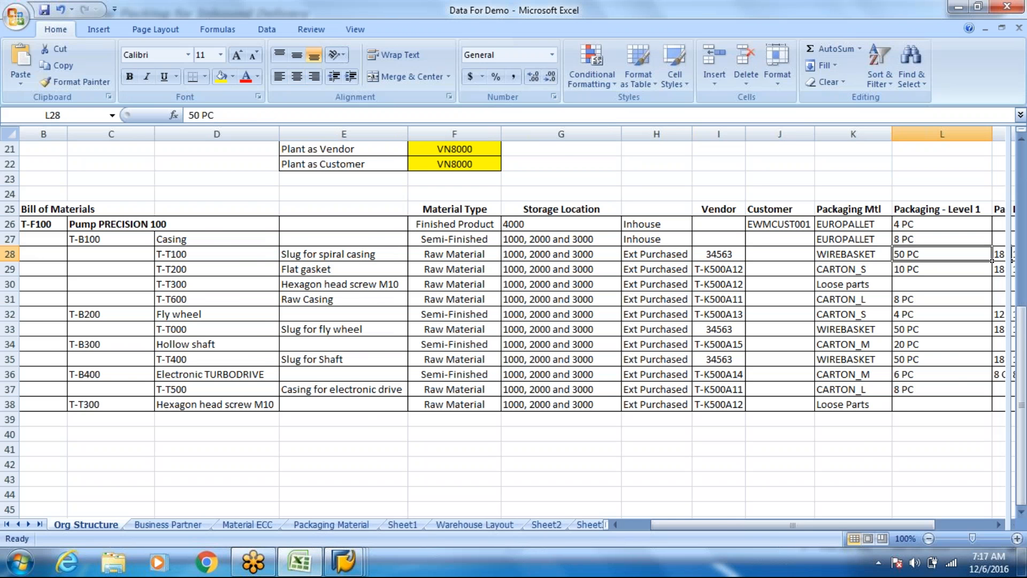
{"action": "key", "text": "Right"}
Return to the packing work center, expand the CARTON_L handling unit in GR-ZONE and widen the Product column.
{"action": "key", "text": "alt+Tab"}
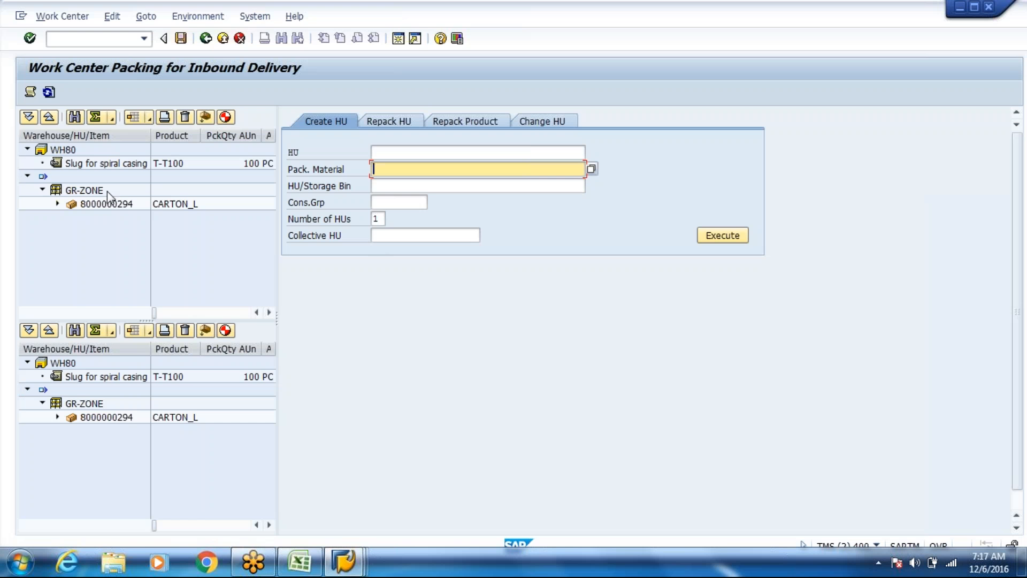
{"action": "left_click", "coordinate": [56, 204]}
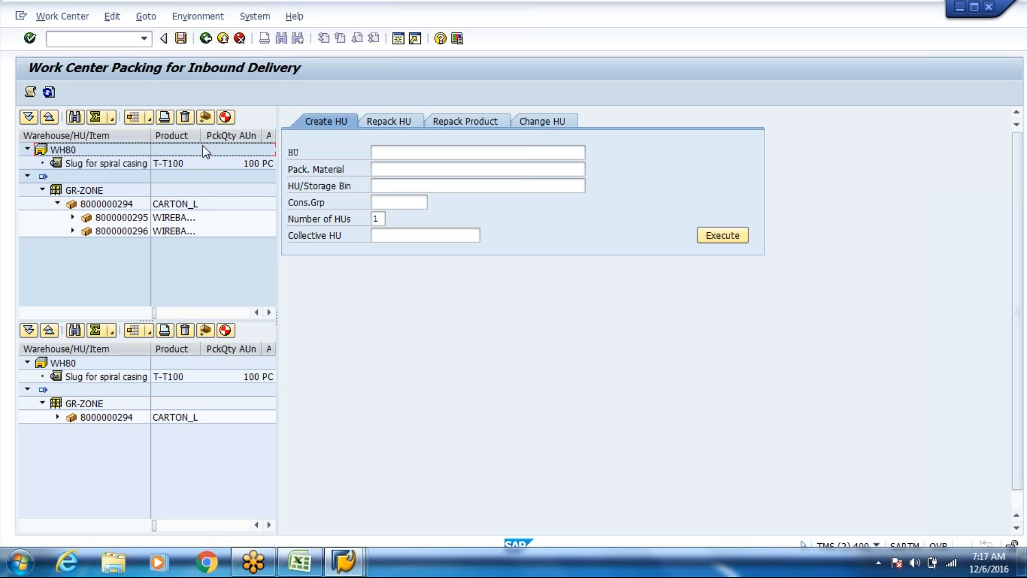
{"action": "left_click_drag", "start_coordinate": [201, 135], "coordinate": [231, 136]}
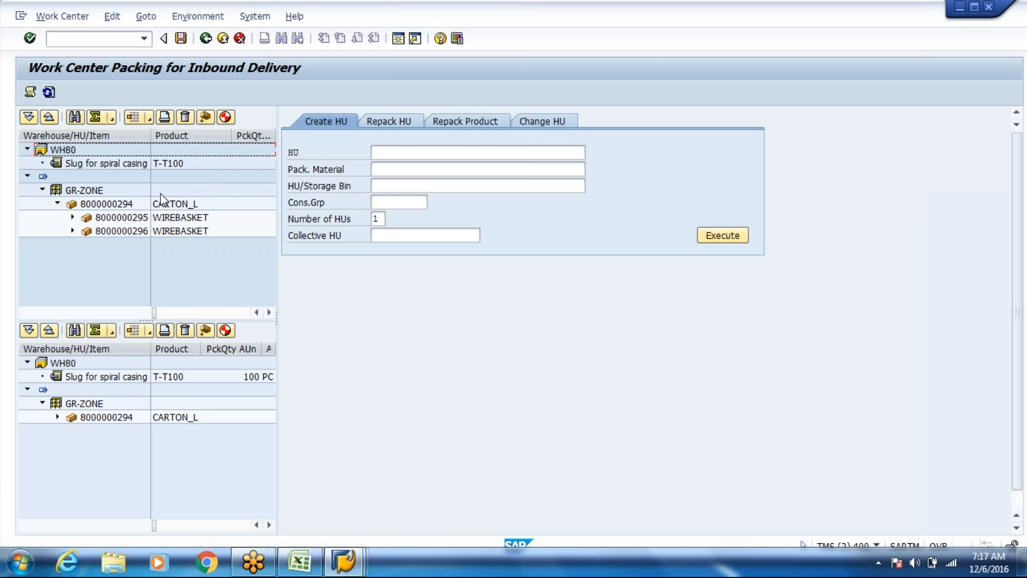
Leave the packing work center and open the SAP Reference IMG in a new session with transaction SPRO.
{"action": "left_click", "coordinate": [206, 38]}
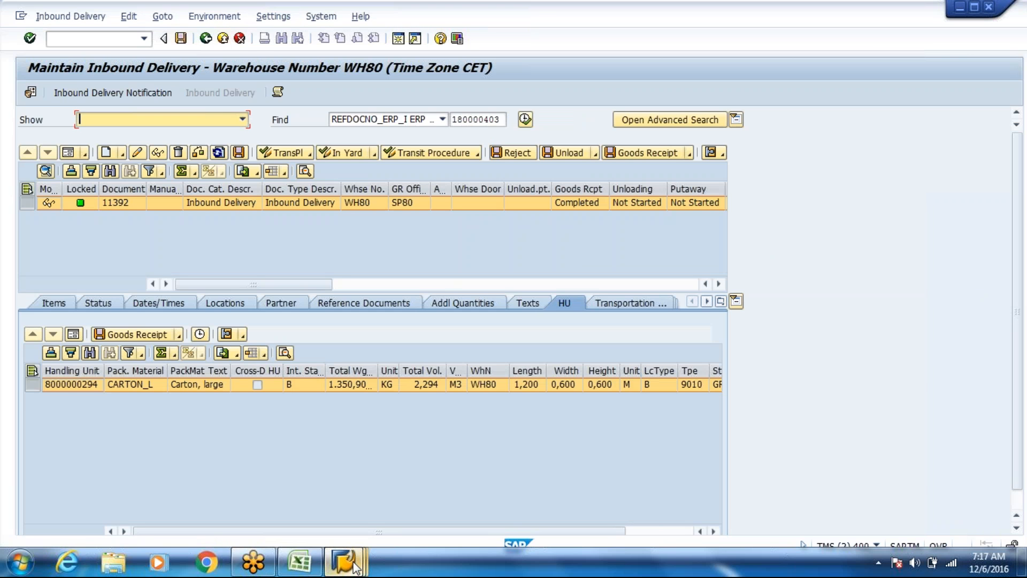
{"action": "mouse_move", "coordinate": [354, 565]}
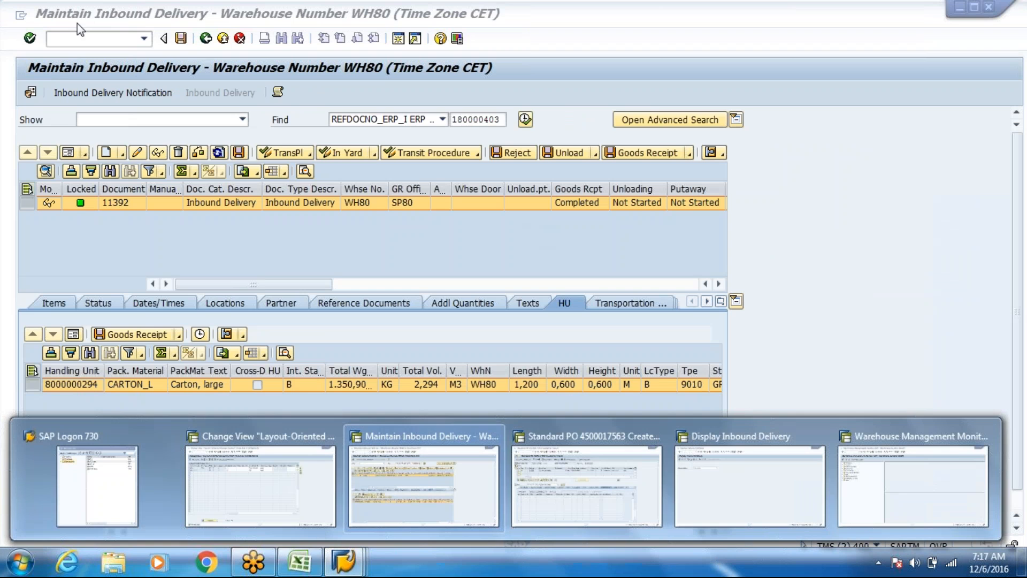
{"action": "left_click", "coordinate": [77, 24]}
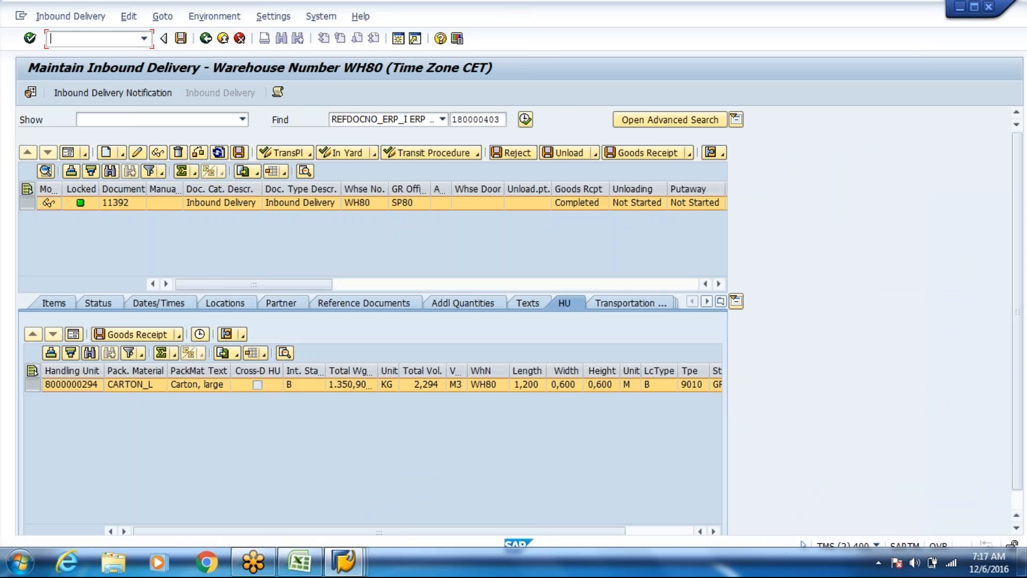
{"action": "type", "text": "/ospro"}
{"action": "key", "text": "Return"}
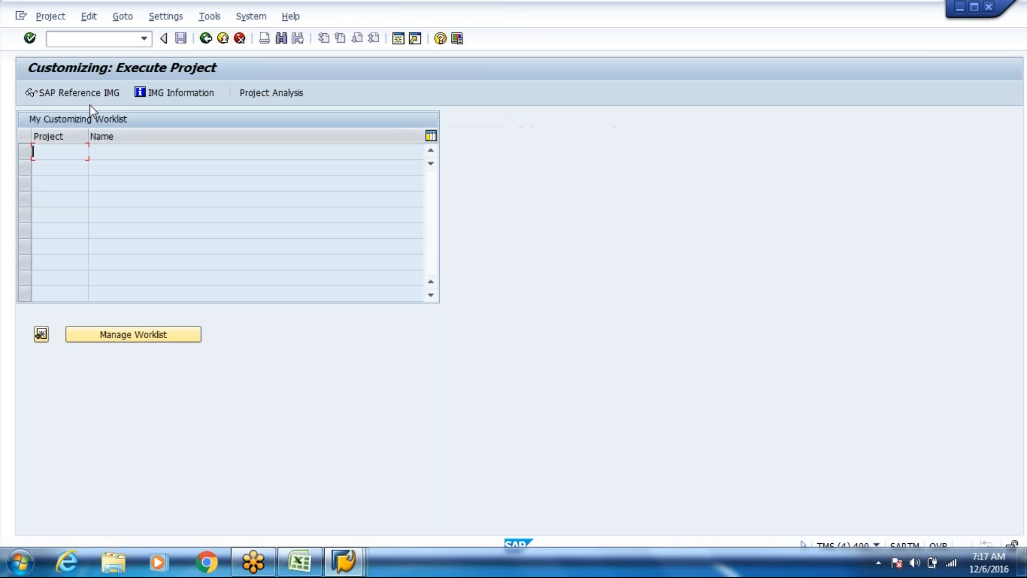
{"action": "left_click", "coordinate": [101, 97]}
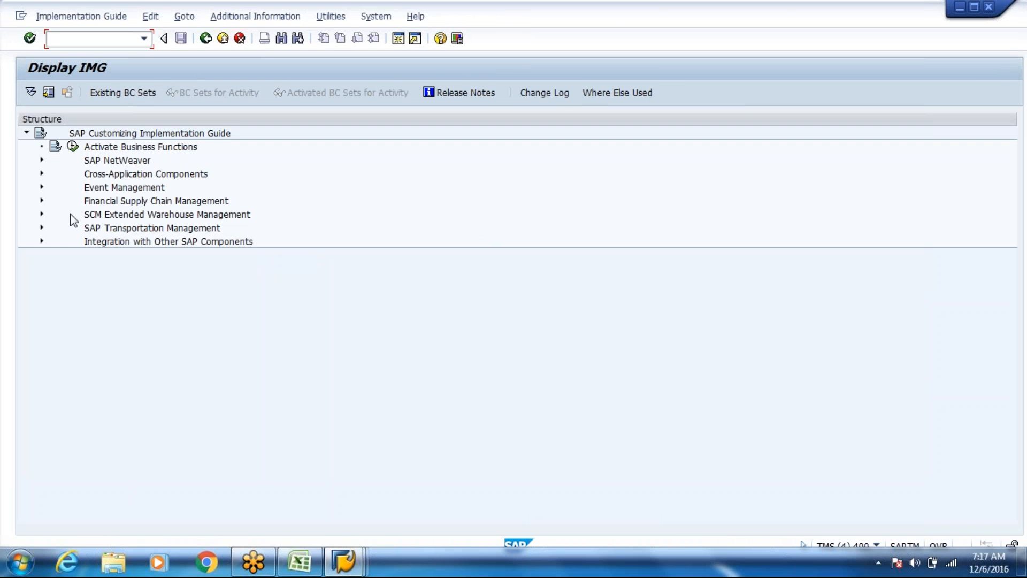
Expand the IMG through Extended Warehouse Management, Goods Receipt Process, Strategies and Storage Bin Determination down to HU Types.
{"action": "left_click", "coordinate": [42, 214]}
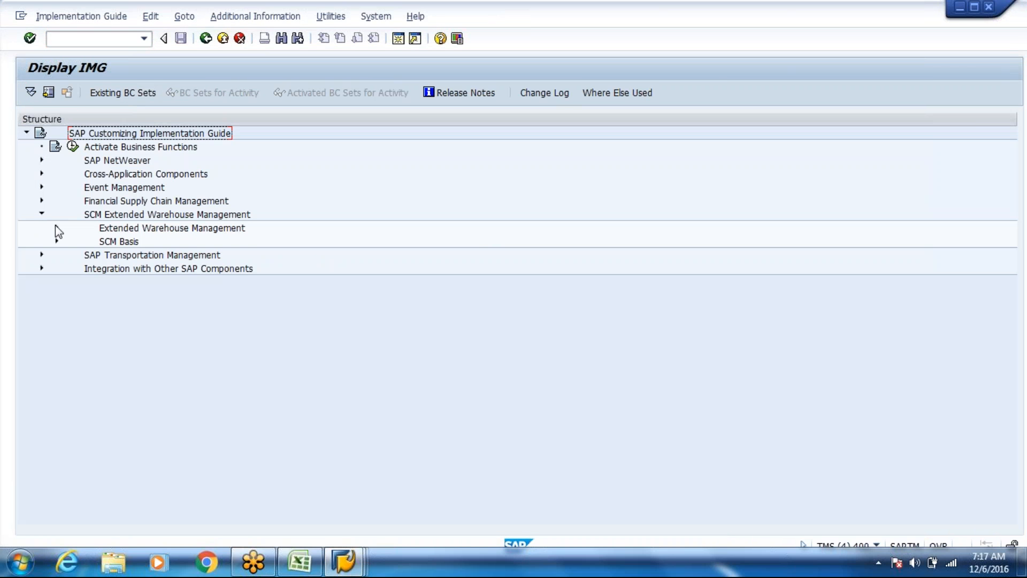
{"action": "left_click", "coordinate": [56, 226]}
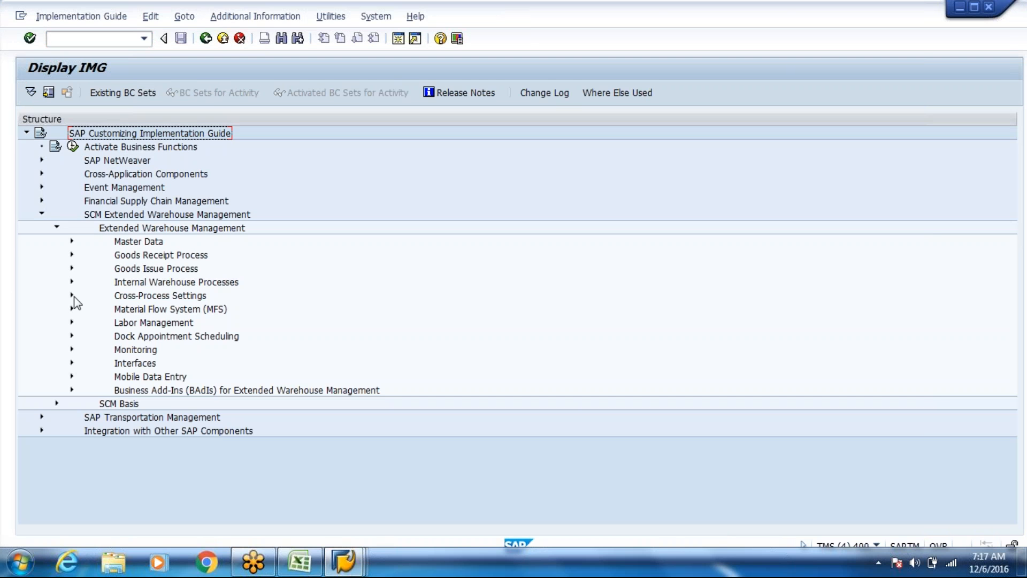
{"action": "left_click", "coordinate": [69, 255]}
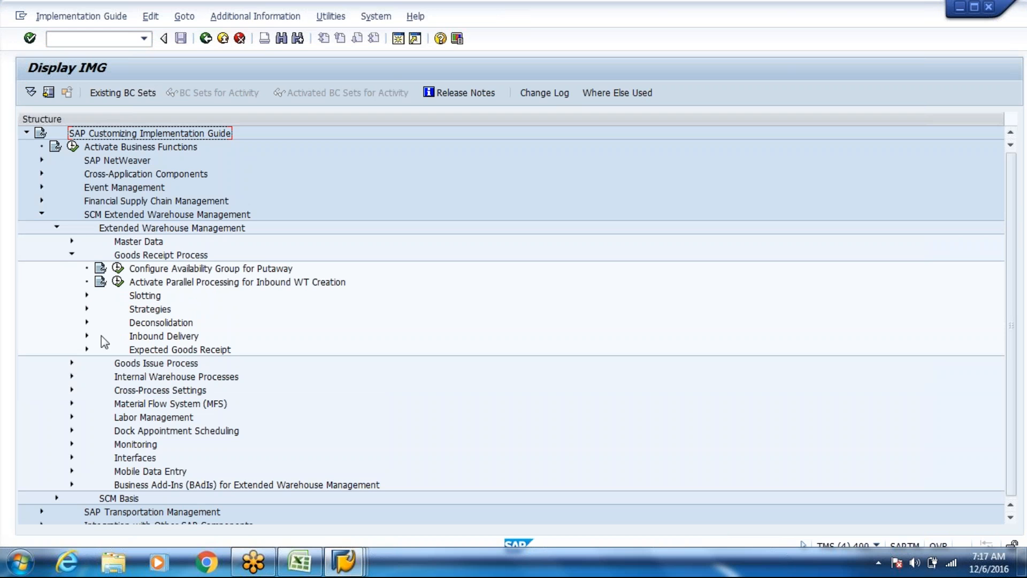
{"action": "left_click", "coordinate": [87, 309]}
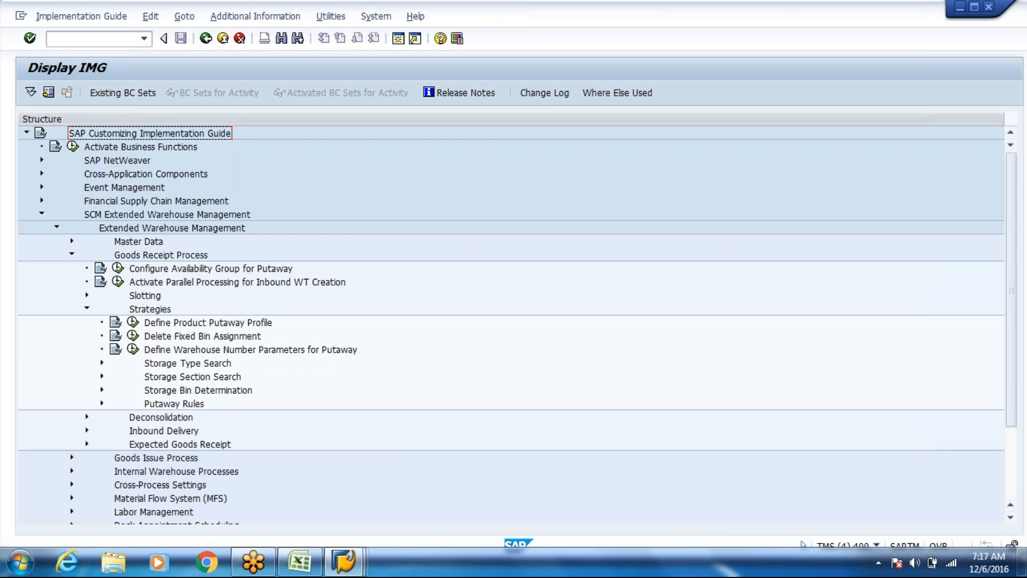
{"action": "left_click", "coordinate": [102, 390]}
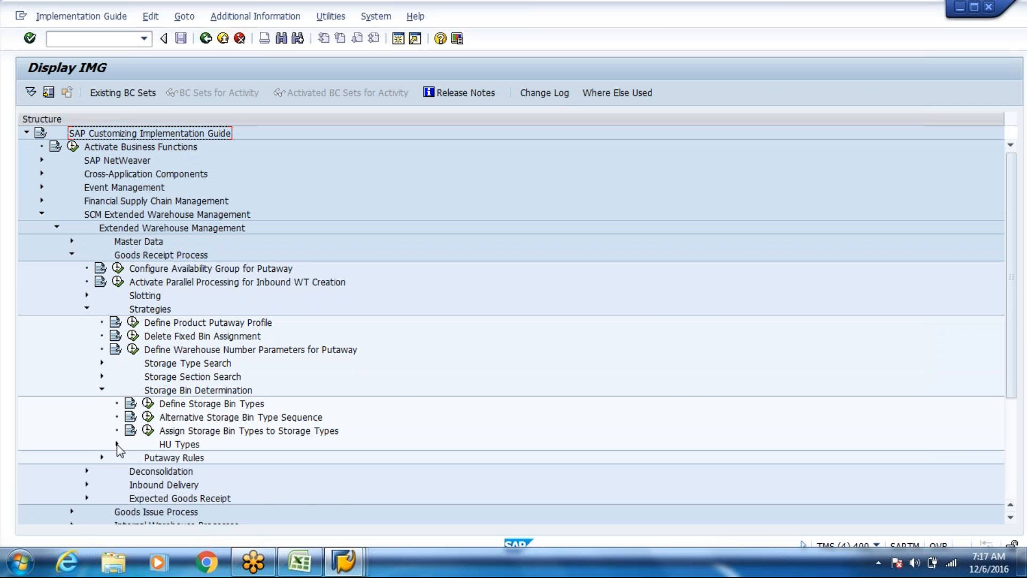
{"action": "left_click", "coordinate": [117, 444]}
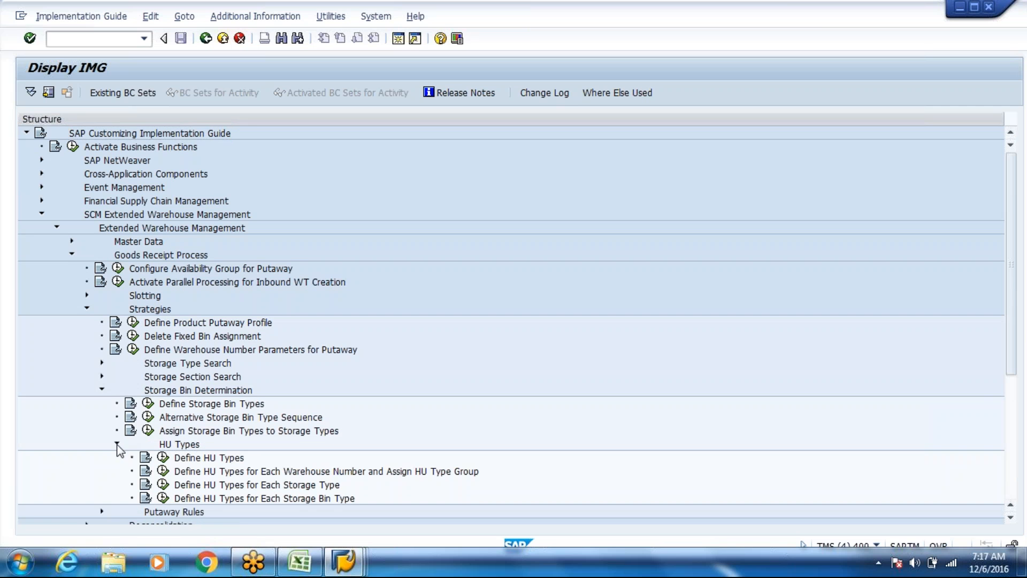
Review the HU types defined for each storage type of warehouse WH80 and return to the IMG.
{"action": "left_click", "coordinate": [162, 484]}
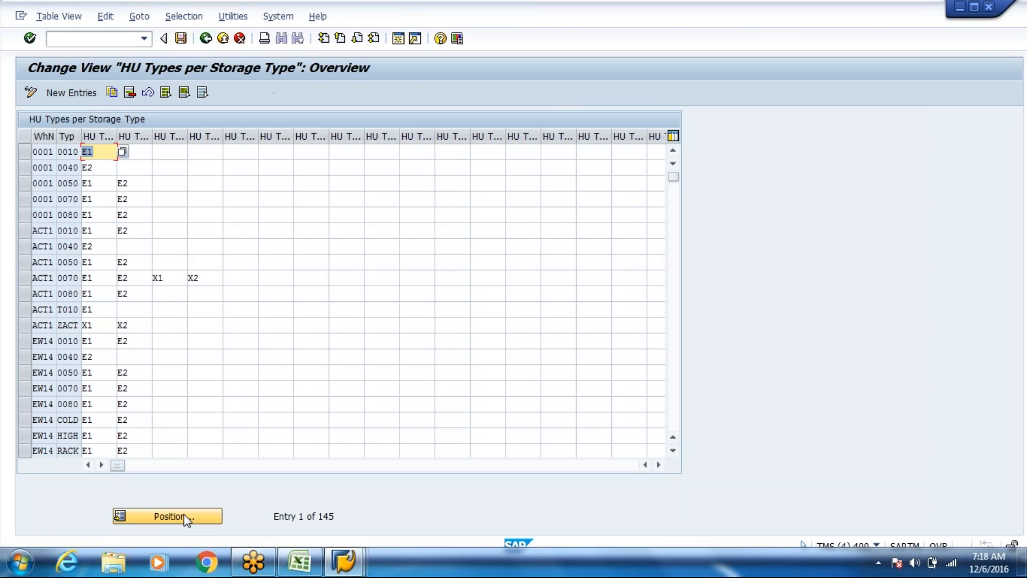
{"action": "left_click", "coordinate": [186, 520]}
{"action": "type", "text": "w"}
{"action": "key", "text": "Down"}
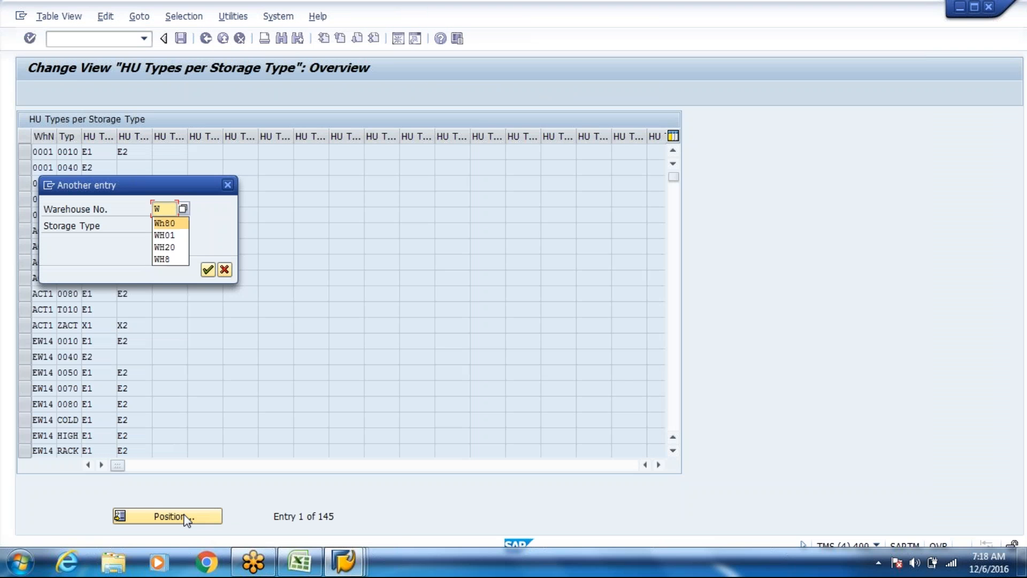
{"action": "key", "text": "Return"}
{"action": "key", "text": "Return"}
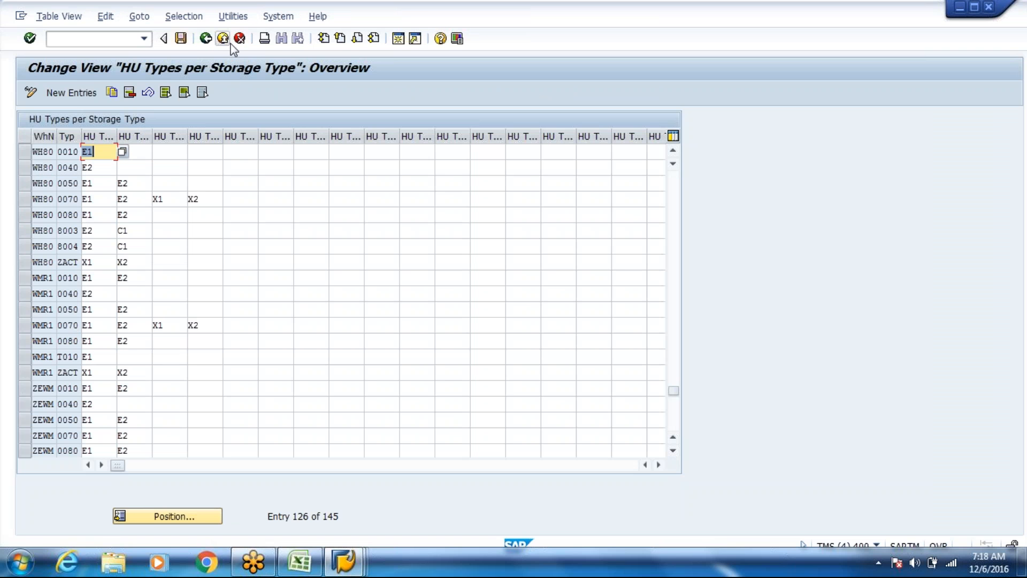
{"action": "left_click", "coordinate": [204, 42]}
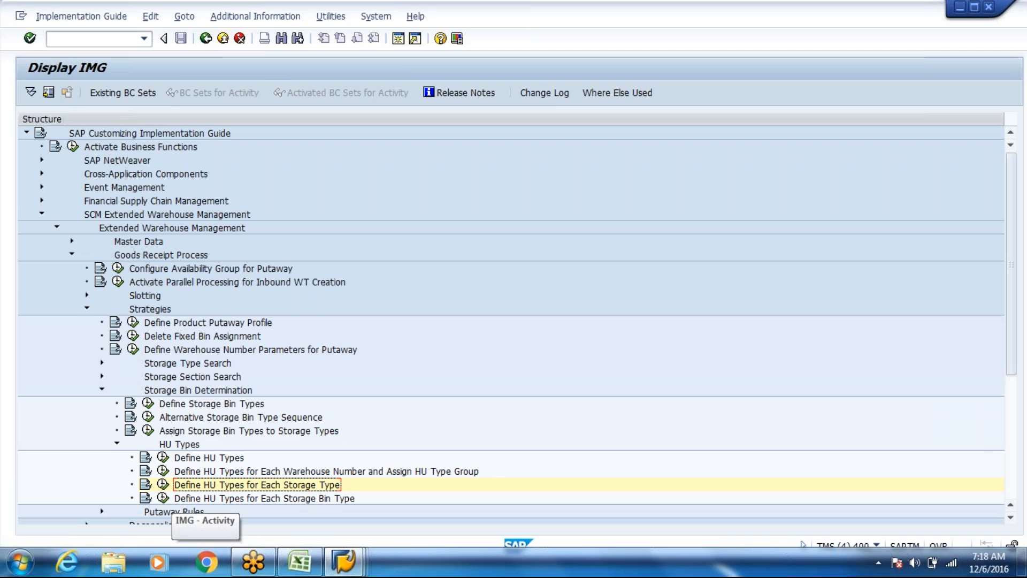
Review the bin type search entries for each HU type in warehouse WH80, including storage types 8003 and 8004.
{"action": "left_click", "coordinate": [162, 498]}
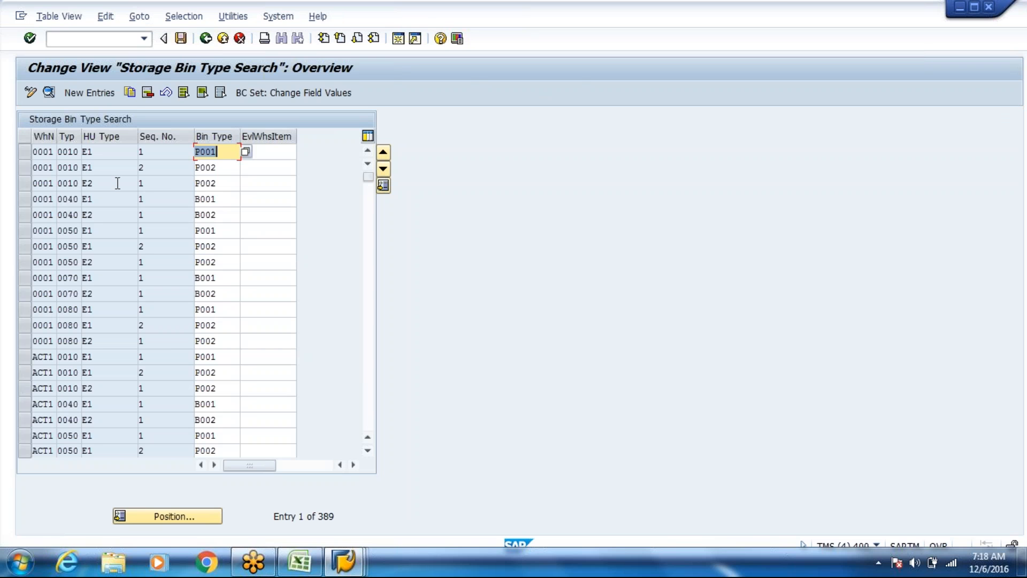
{"action": "left_click", "coordinate": [172, 523]}
{"action": "type", "text": "Wh80"}
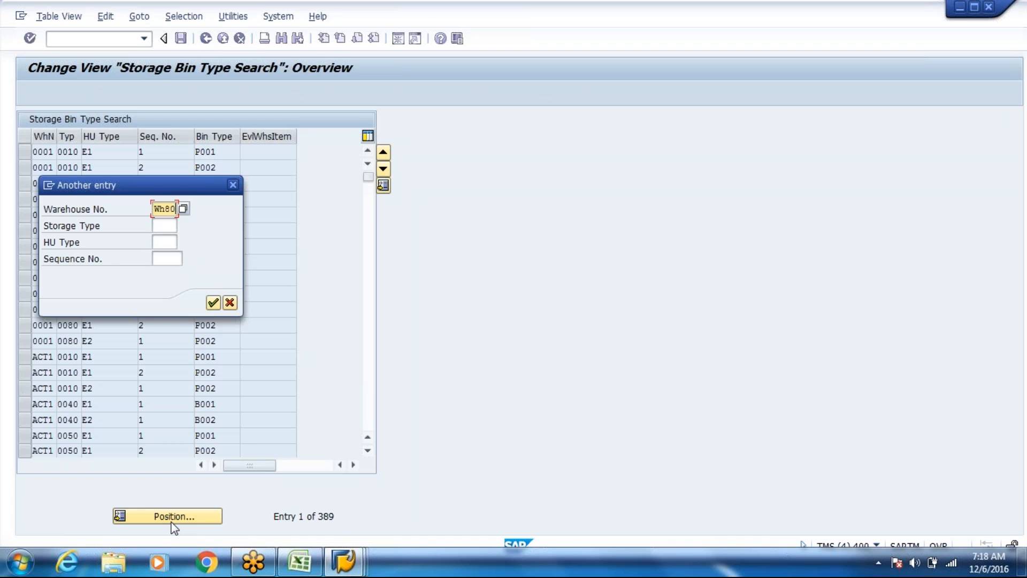
{"action": "key", "text": "Return"}
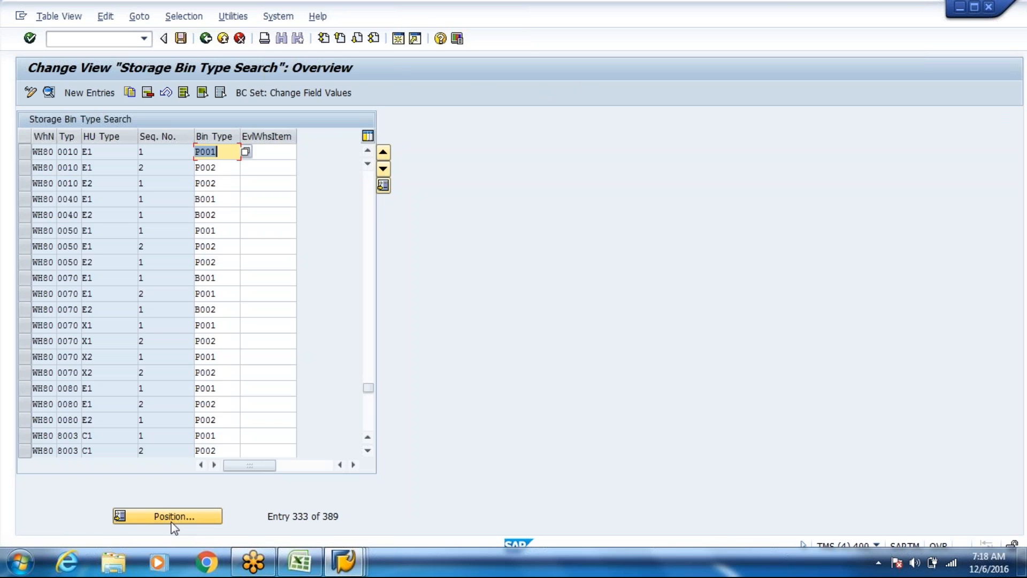
{"action": "key", "text": "Page_Down"}
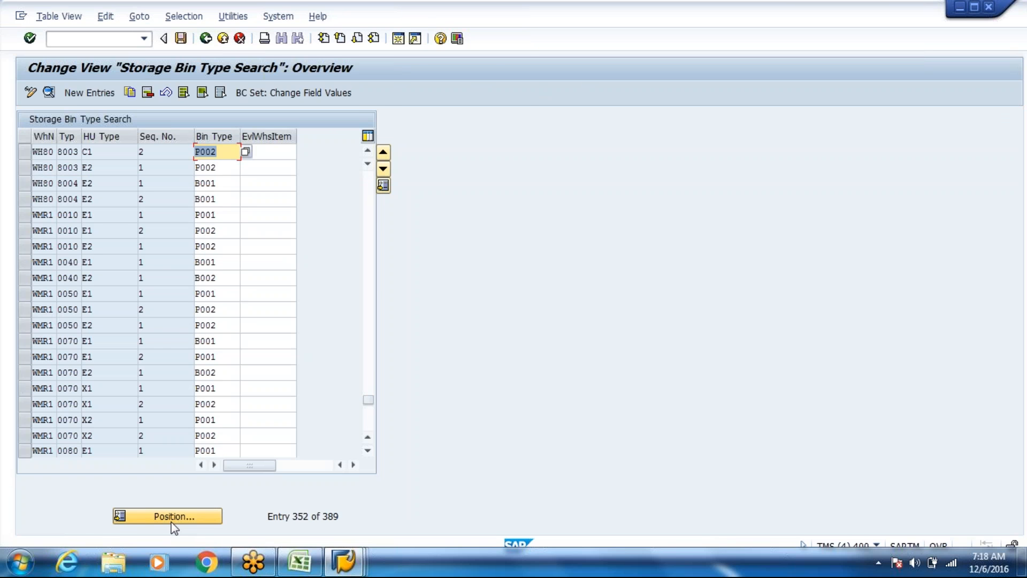
Switch back to the Maintain Inbound Delivery session and reverse the goods receipt of the inbound delivery.
{"action": "key", "text": "alt+Tab"}
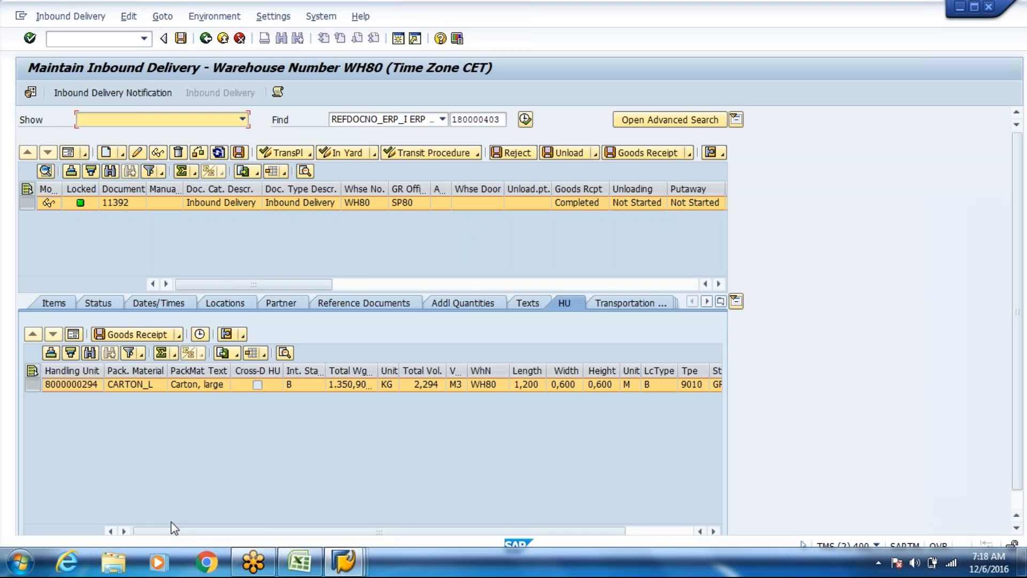
{"action": "key", "text": "alt+Tab"}
{"action": "key", "text": "Tab"}
{"action": "key", "text": "alt+Tab"}
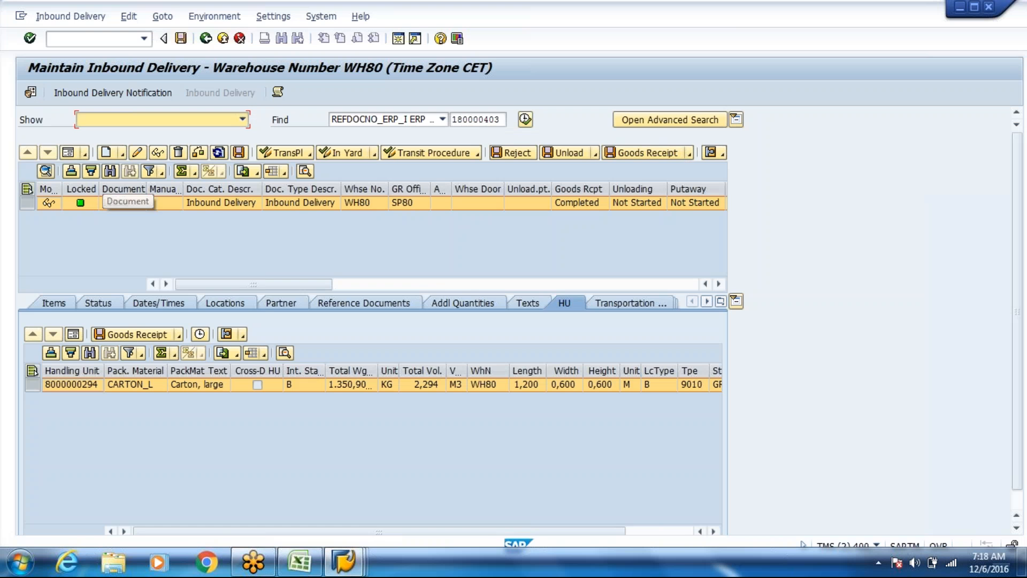
{"action": "left_click", "coordinate": [686, 157]}
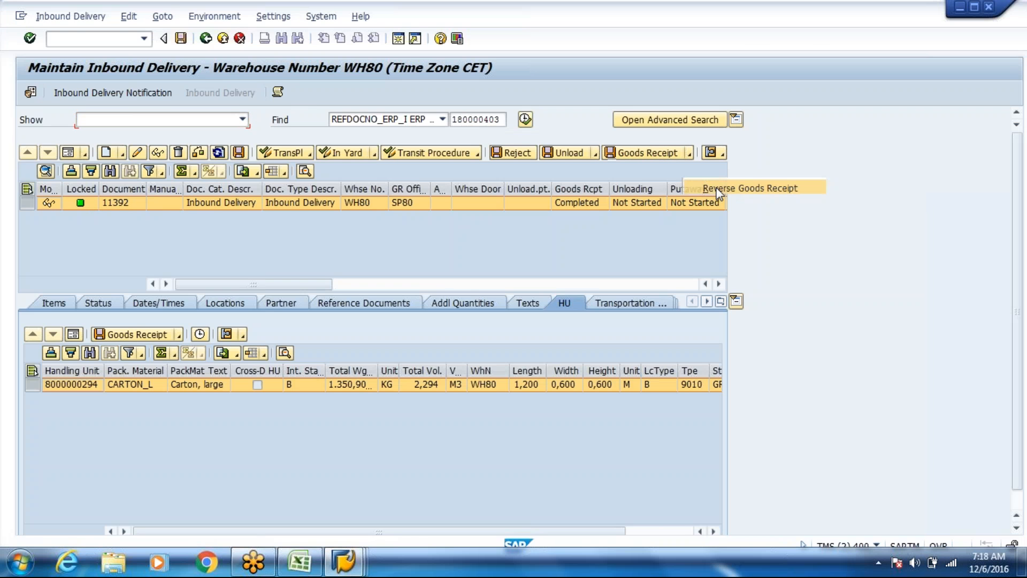
{"action": "left_click", "coordinate": [744, 186]}
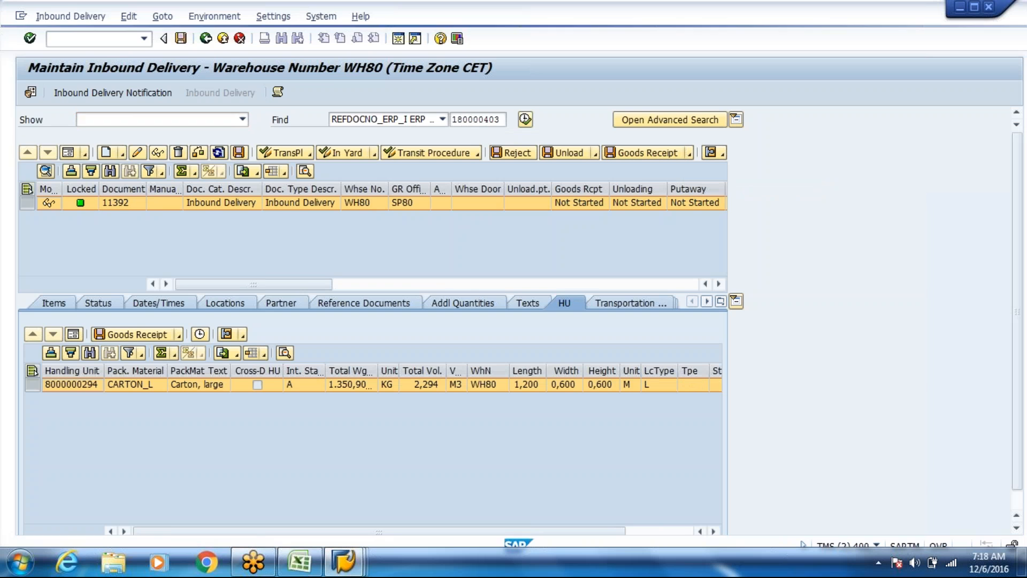
Open packing as the follow-on function of the inbound delivery and expand the CARTON_L handling unit.
{"action": "left_click", "coordinate": [68, 18]}
{"action": "mouse_move", "coordinate": [85, 56]}
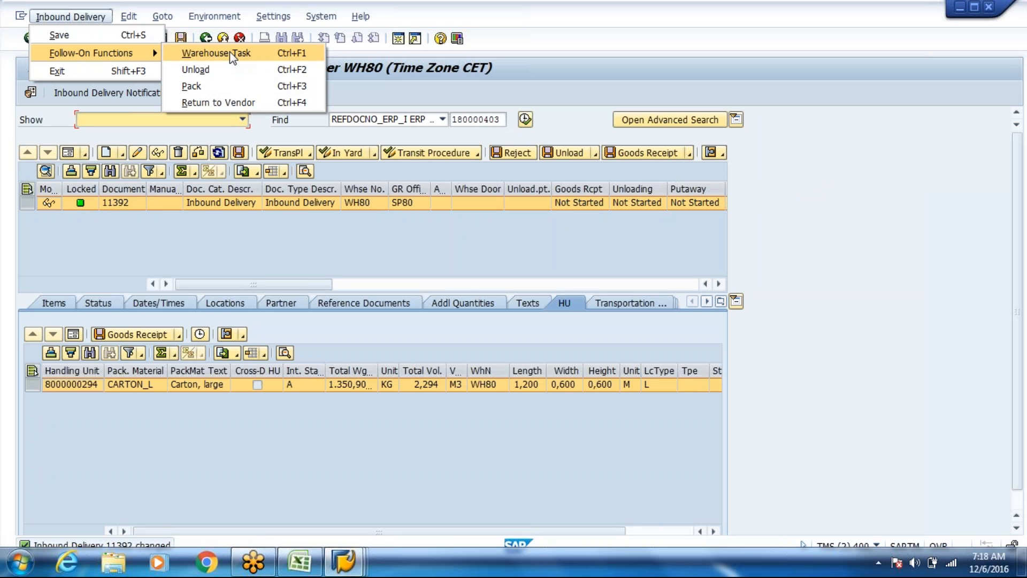
{"action": "left_click", "coordinate": [203, 86]}
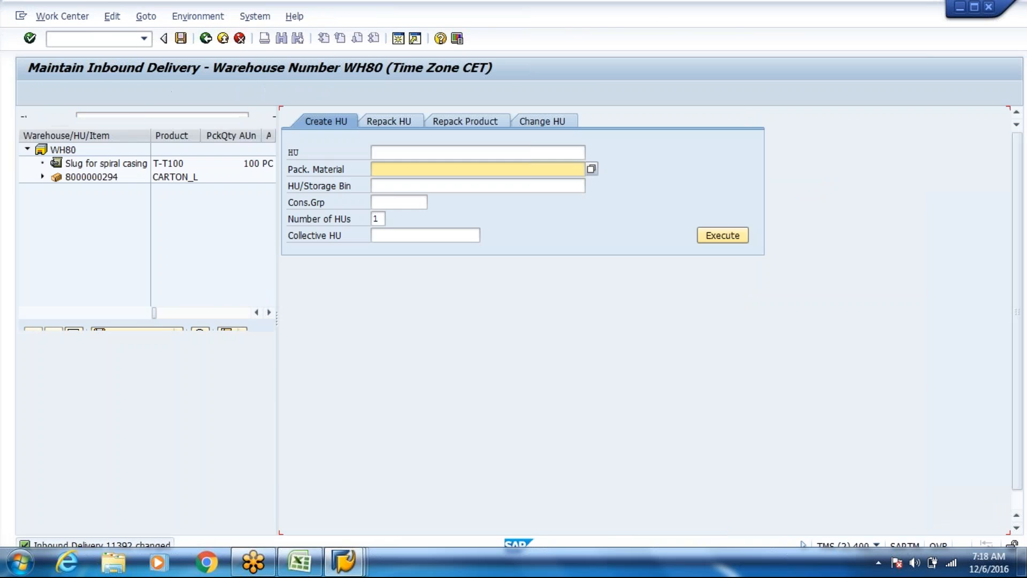
{"action": "left_click", "coordinate": [42, 177]}
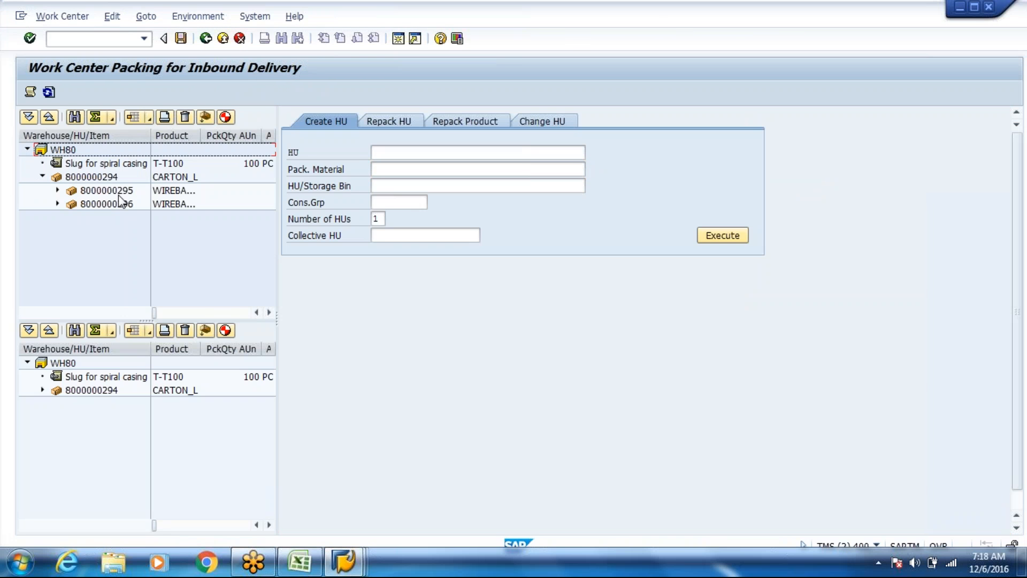
Move both WIREBASKET handling units out of the CARTON_L handling unit to the WH80 level.
{"action": "left_click", "coordinate": [119, 193]}
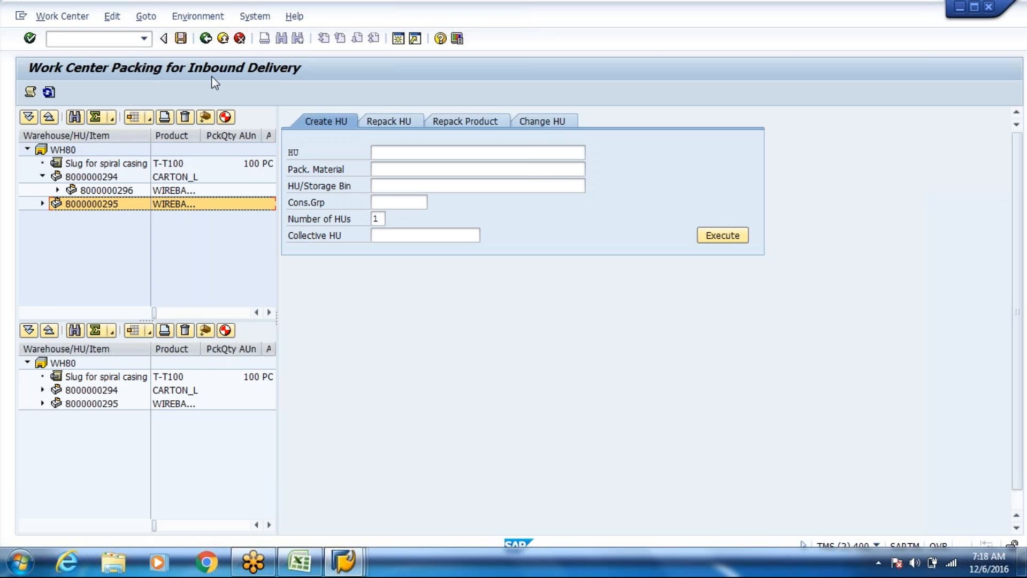
{"action": "left_click_drag", "start_coordinate": [79, 212], "coordinate": [96, 191]}
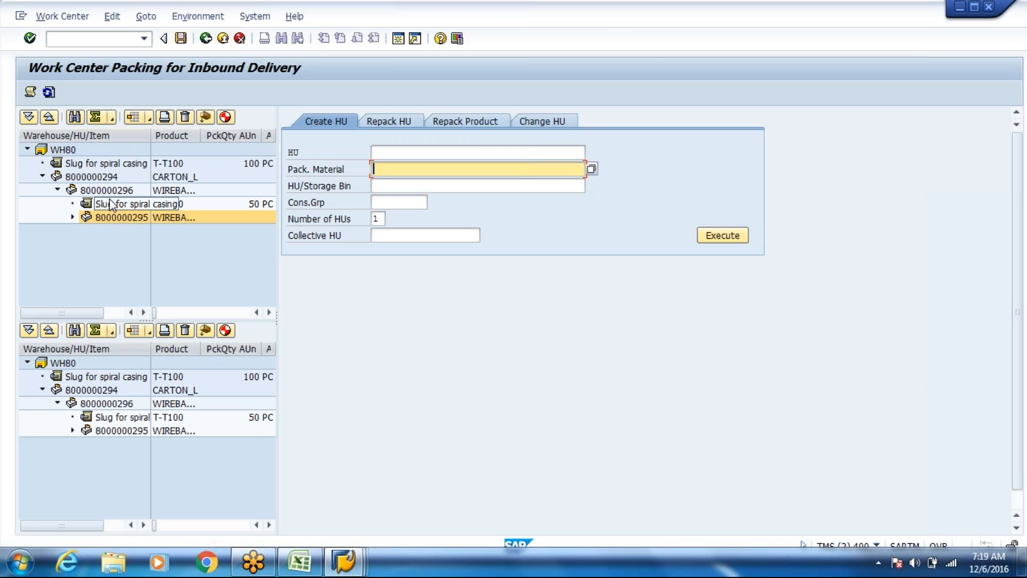
{"action": "left_click", "coordinate": [107, 218]}
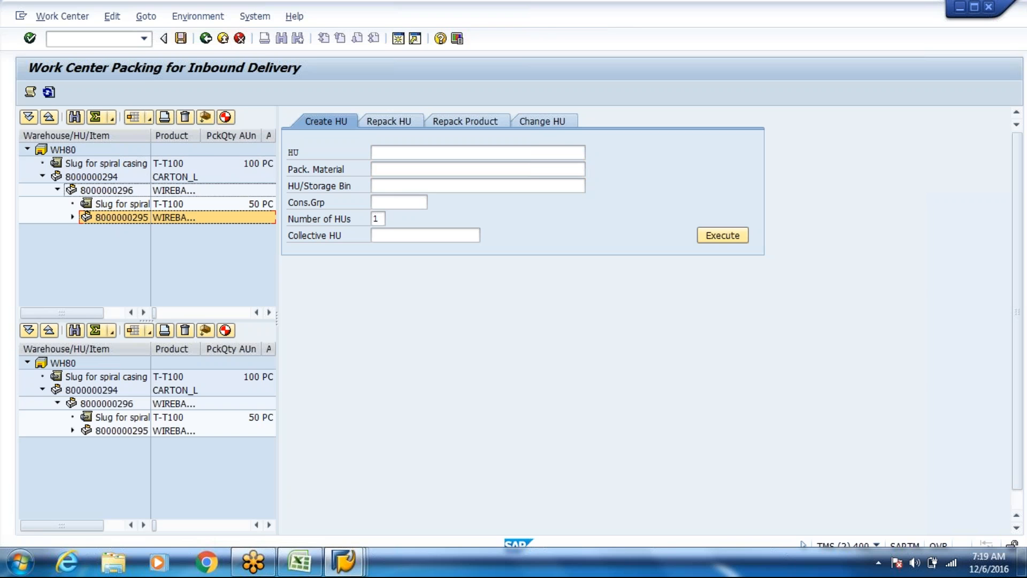
{"action": "left_click", "coordinate": [100, 192]}
{"action": "left_click_drag", "start_coordinate": [101, 191], "coordinate": [63, 150]}
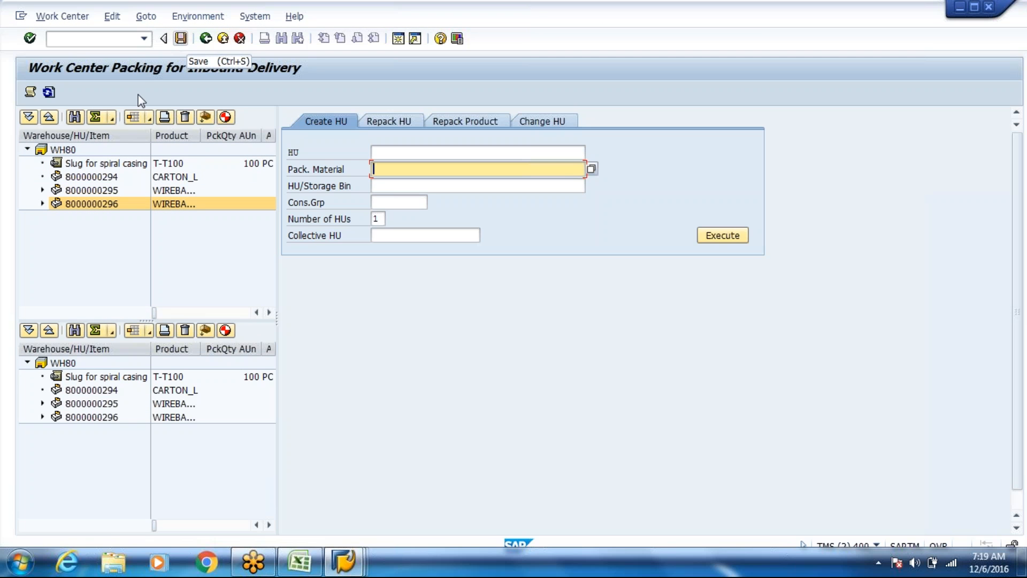
Delete the empty CARTON_L handling unit, save the packing and return to the inbound delivery.
{"action": "left_click", "coordinate": [107, 178]}
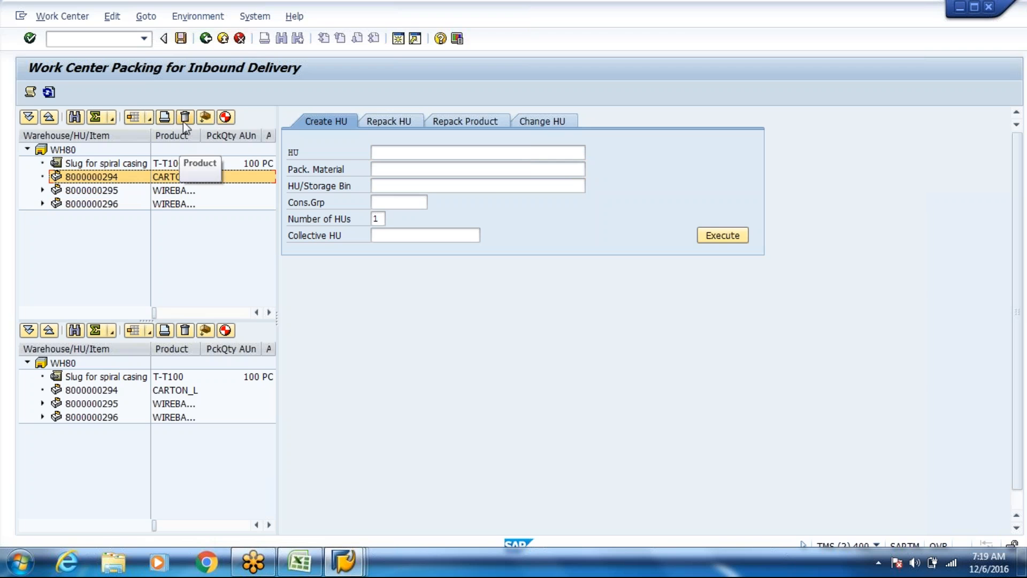
{"action": "left_click", "coordinate": [184, 117]}
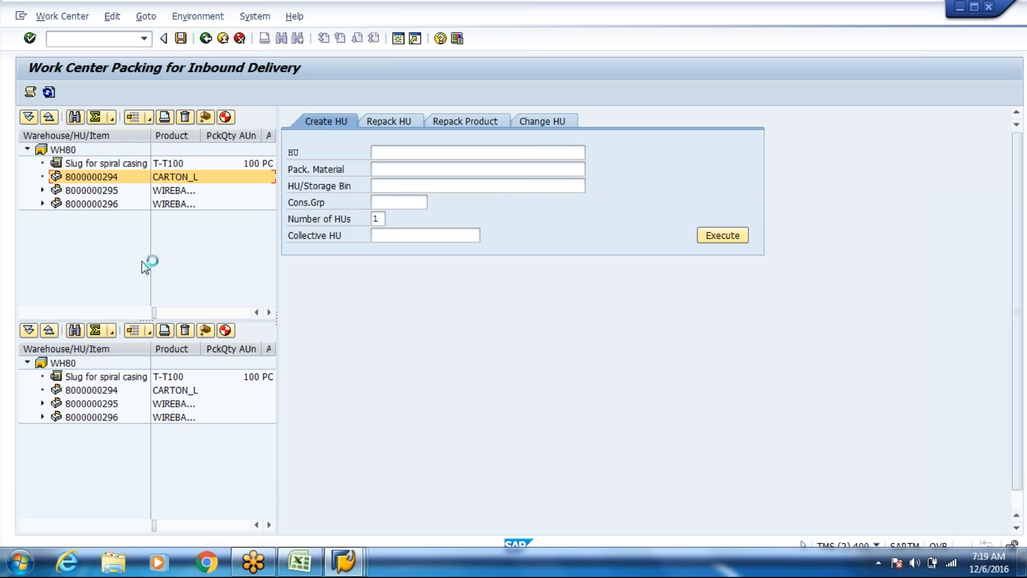
{"action": "left_click", "coordinate": [203, 288]}
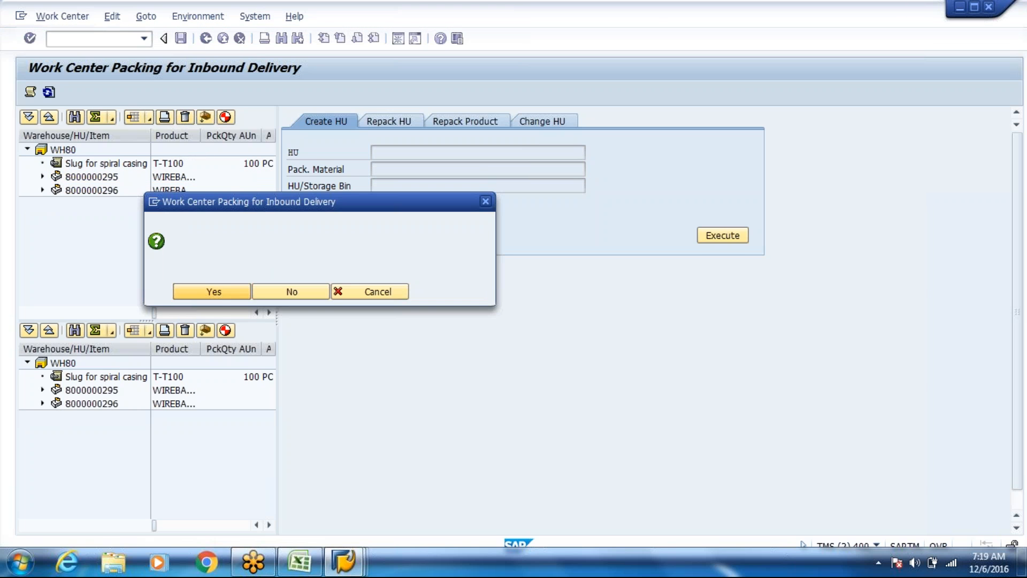
{"action": "left_click", "coordinate": [181, 38]}
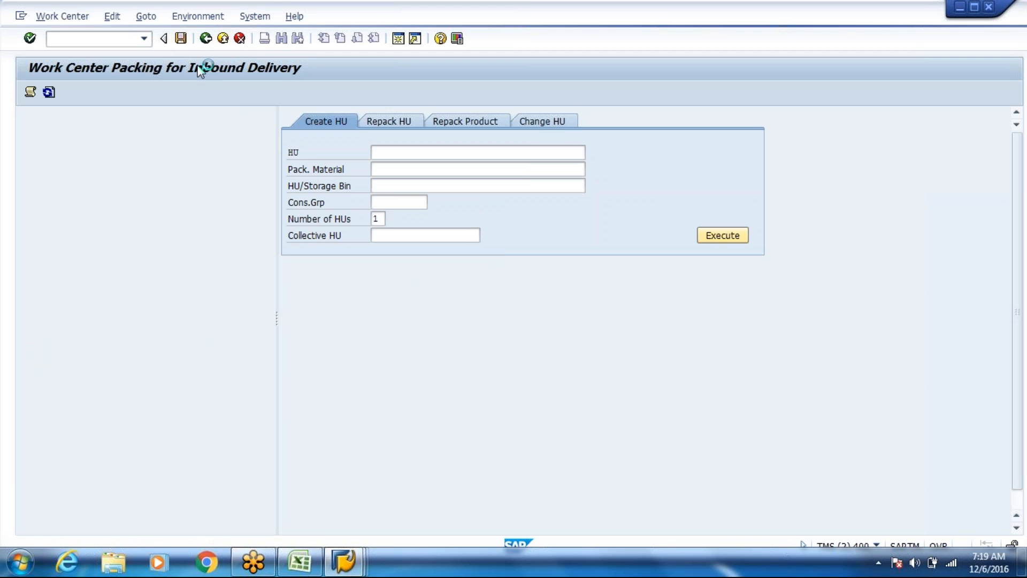
{"action": "left_click", "coordinate": [211, 44]}
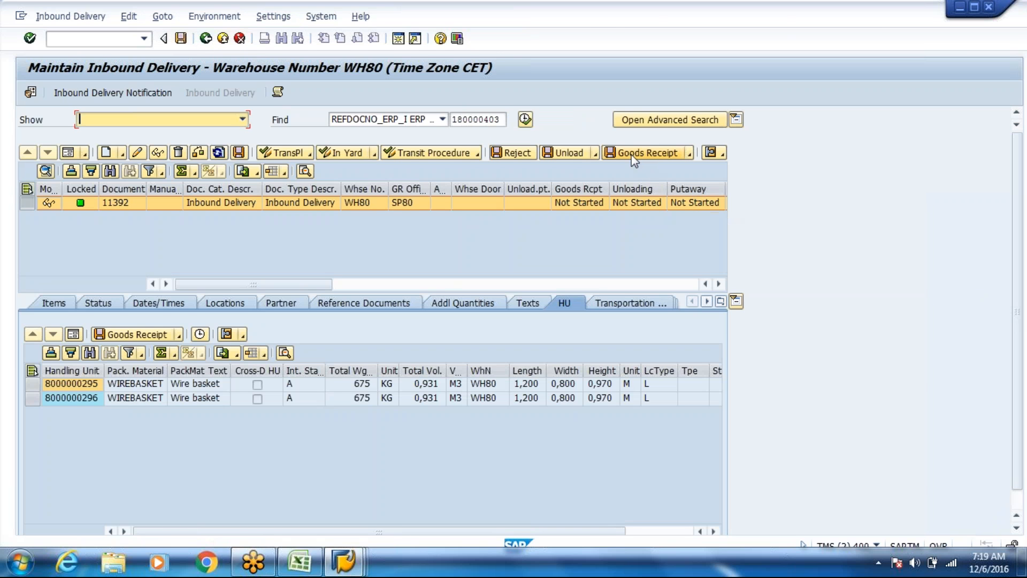
Post the goods receipt of the inbound delivery and try to create its putaway warehouse task as the follow-on function.
{"action": "left_click", "coordinate": [632, 155]}
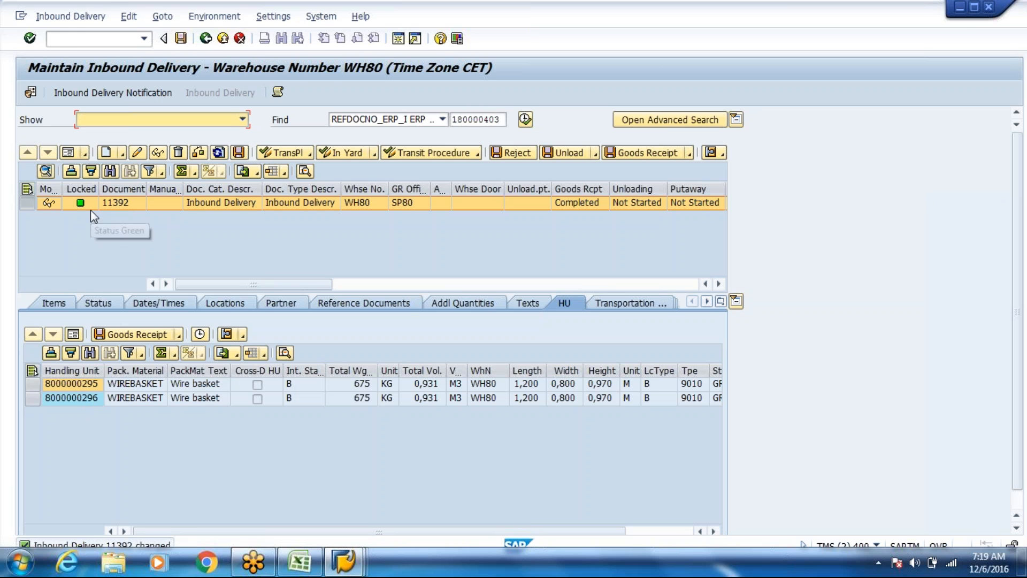
{"action": "left_click", "coordinate": [61, 16]}
{"action": "mouse_move", "coordinate": [64, 51]}
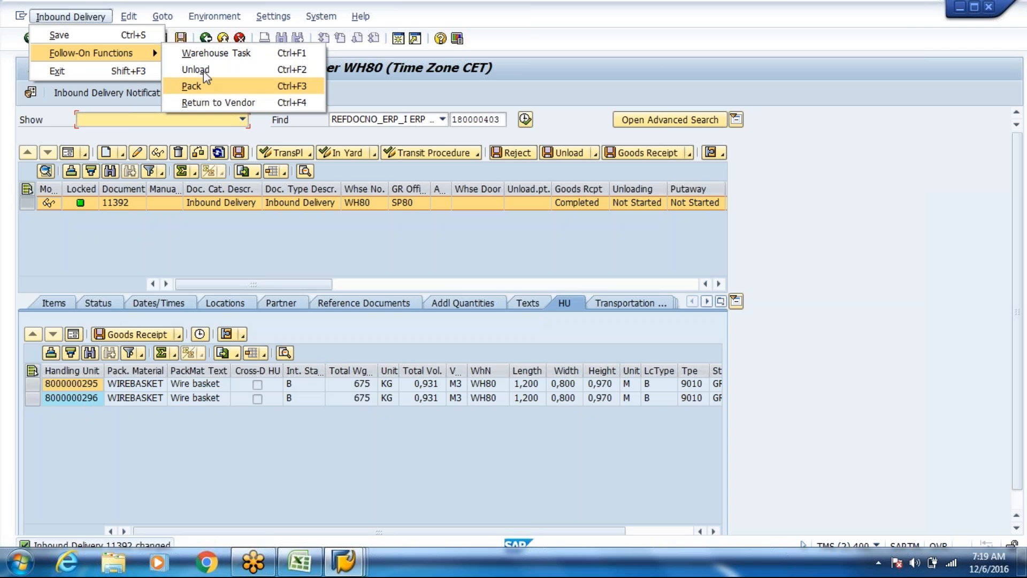
{"action": "left_click", "coordinate": [216, 53]}
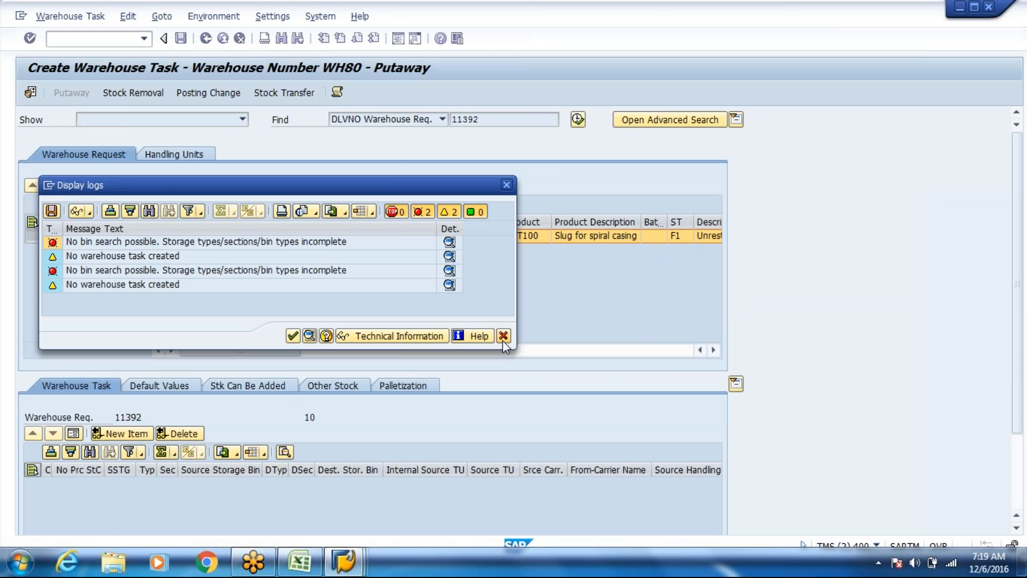
{"action": "left_click", "coordinate": [503, 336]}
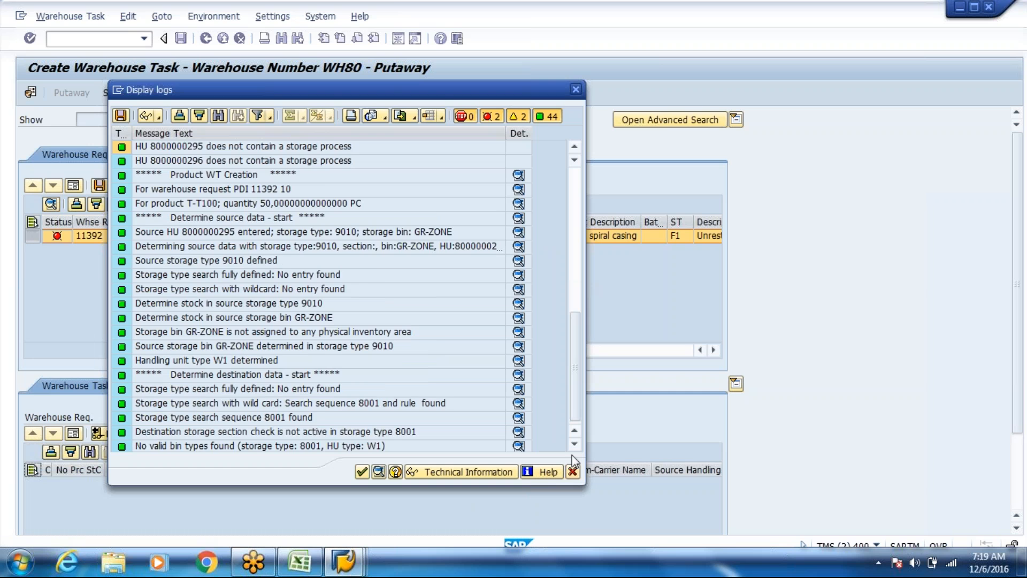
{"action": "left_click_drag", "start_coordinate": [572, 456], "coordinate": [572, 455]}
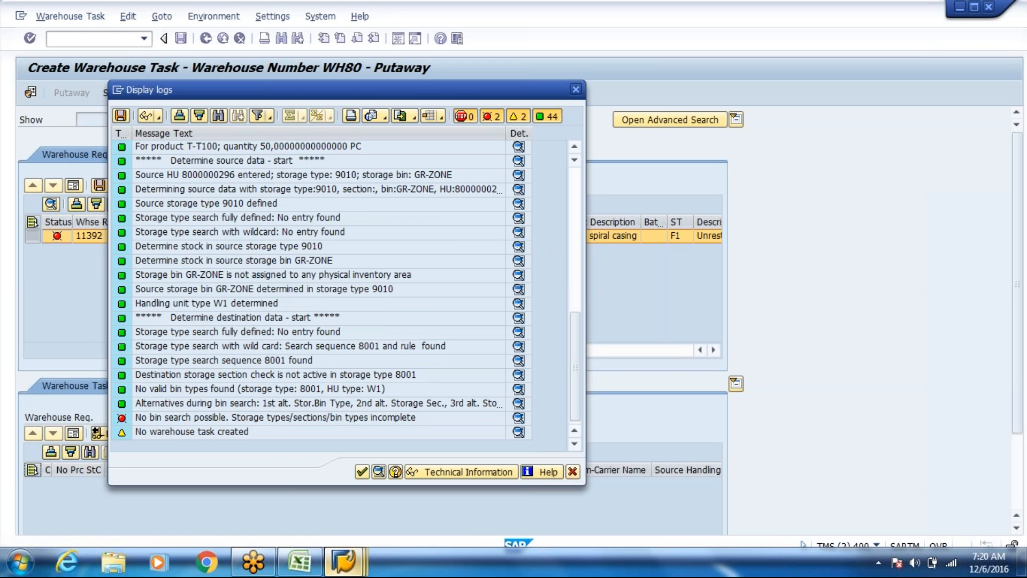
Switch to the storage bin type customizing session and open Define Storage Type under the EWM Master Data node.
{"action": "left_click", "coordinate": [344, 561]}
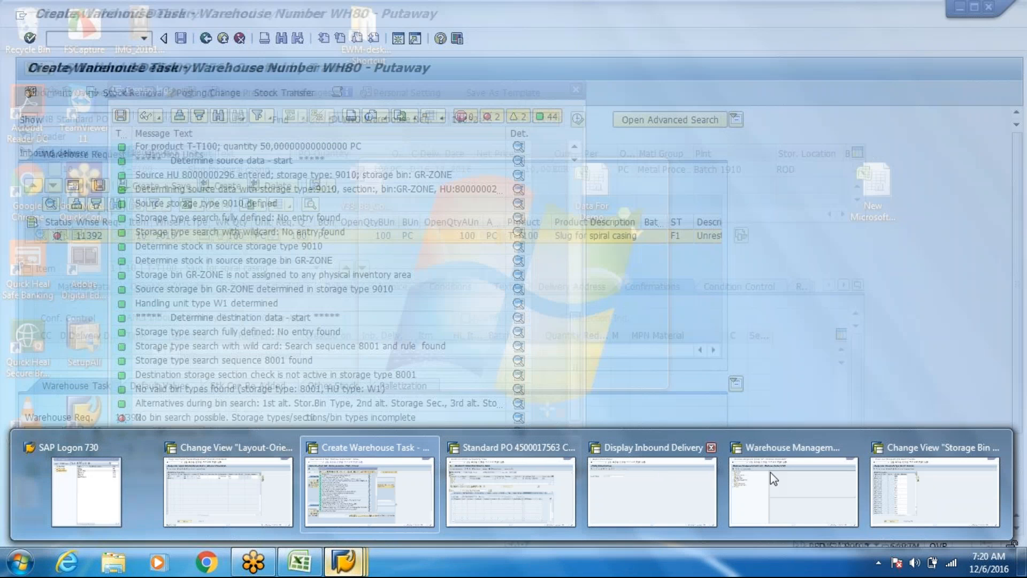
{"action": "left_click", "coordinate": [935, 492]}
{"action": "left_click", "coordinate": [206, 39]}
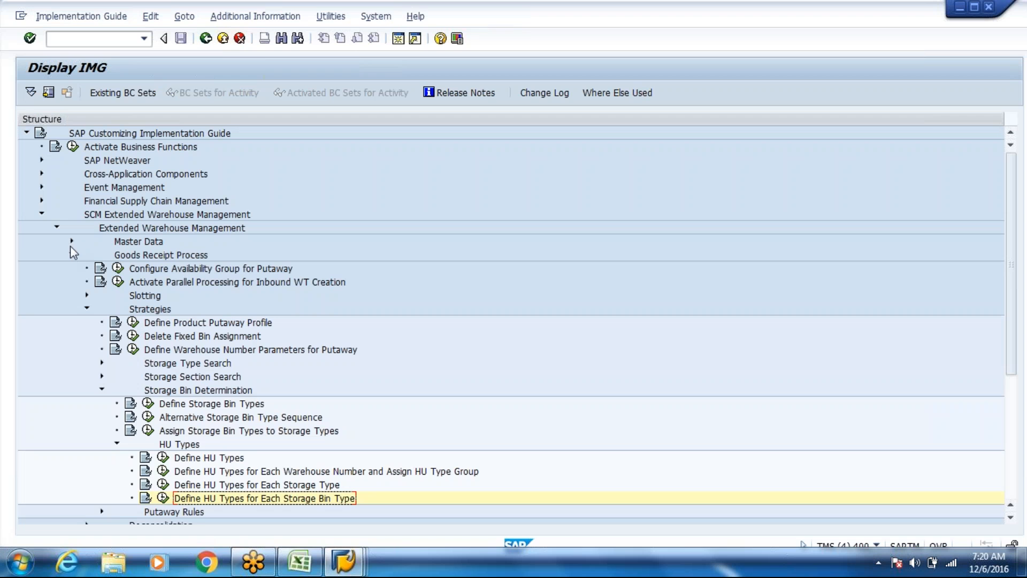
{"action": "left_click", "coordinate": [71, 242]}
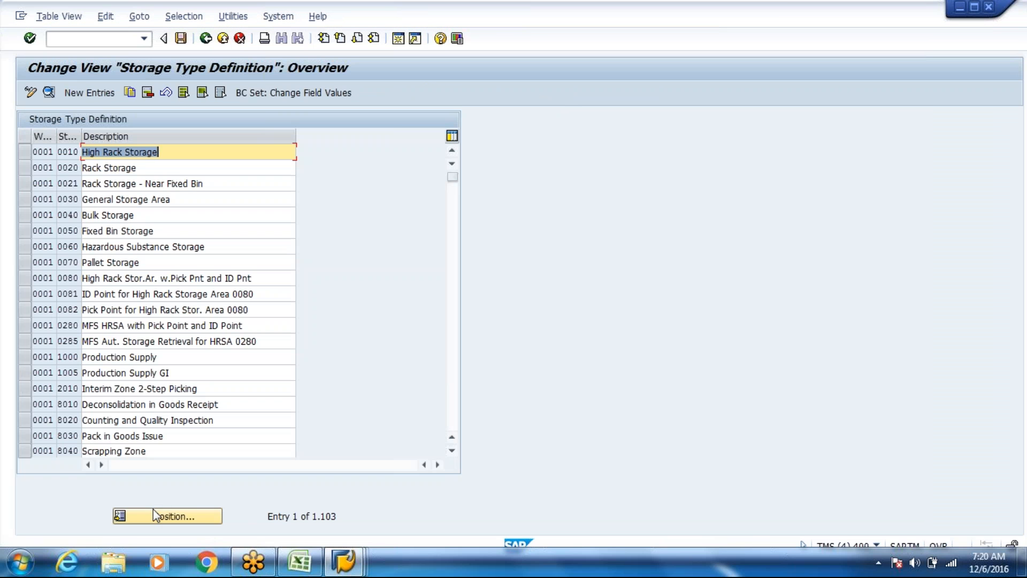
Position the storage type list at warehouse WH80 and open the details of storage type 8001, High Rack Storage.
{"action": "left_click", "coordinate": [156, 516]}
{"action": "type", "text": "WH80"}
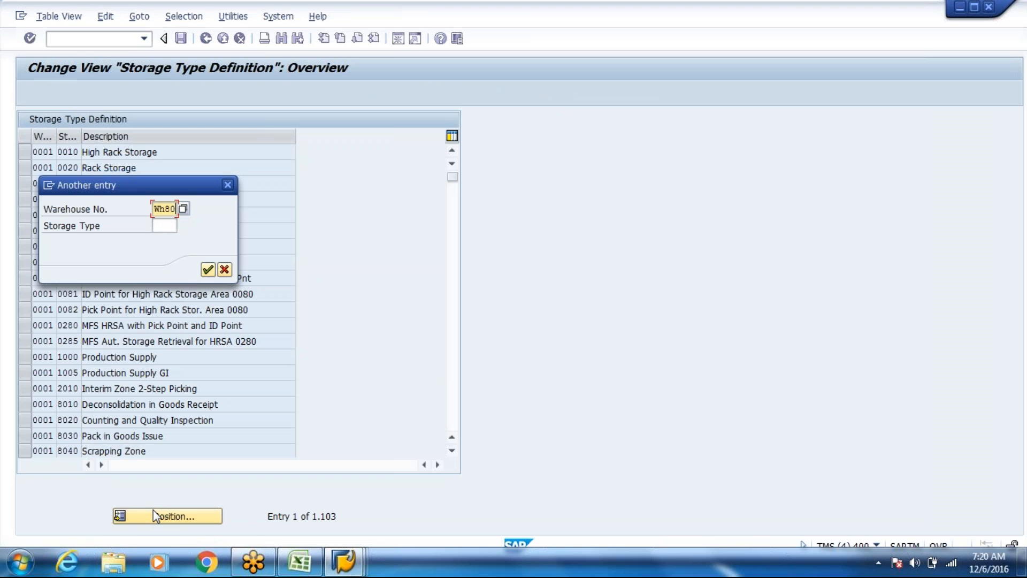
{"action": "key", "text": "Tab"}
{"action": "key", "text": "Return"}
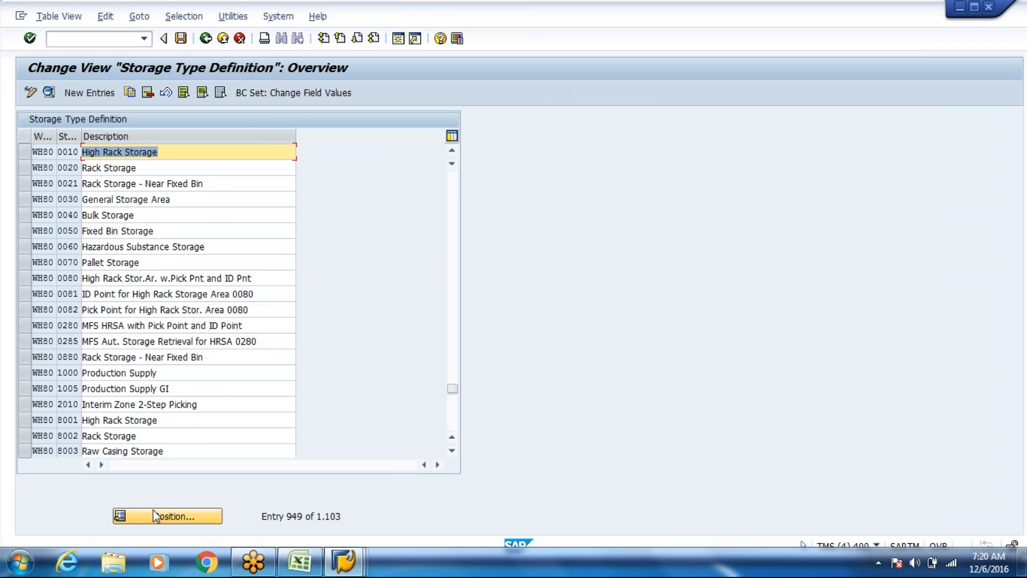
{"action": "key", "text": "Page_Down"}
{"action": "key", "text": "Page_Up"}
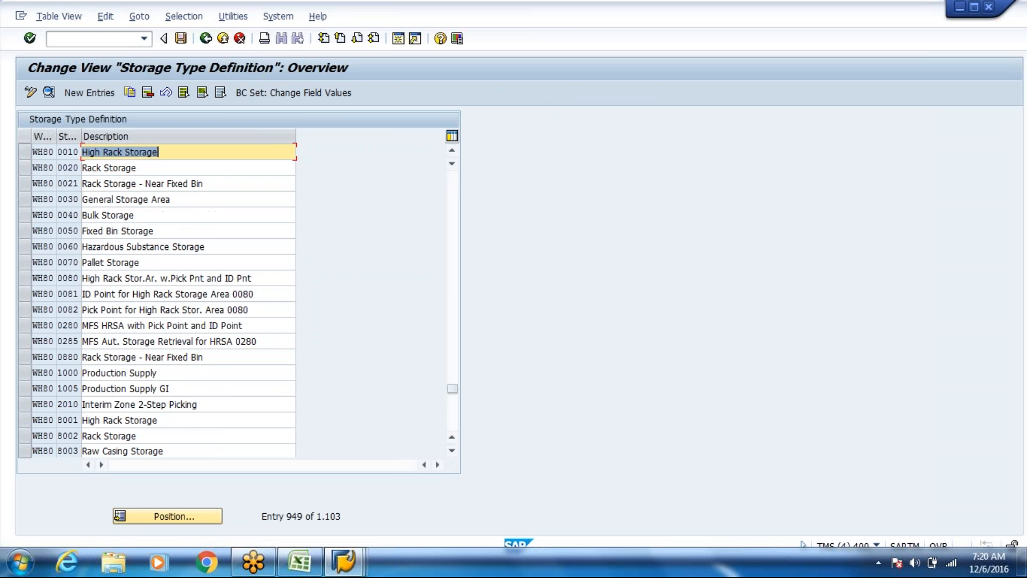
{"action": "double_click", "coordinate": [146, 425]}
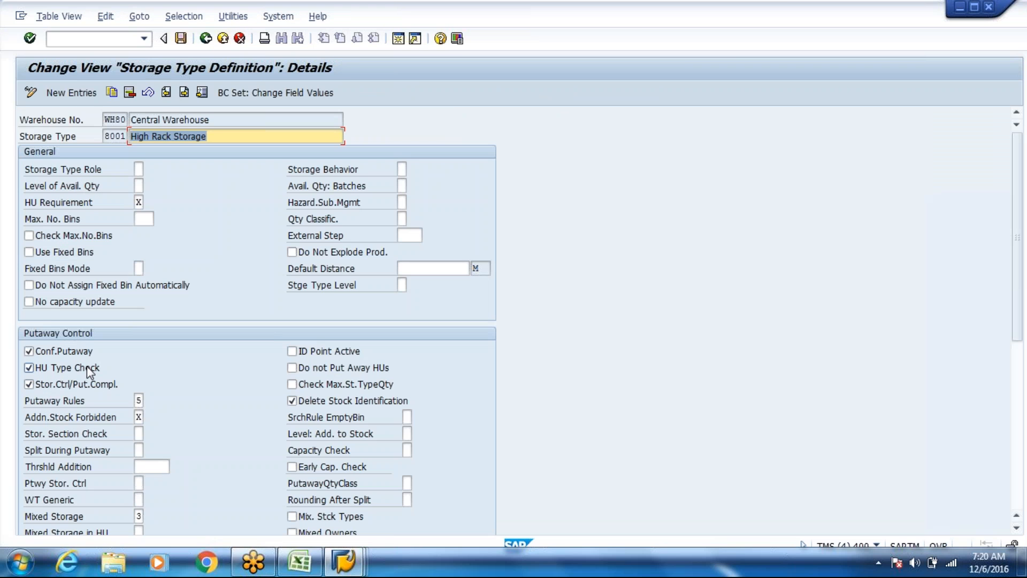
Turn off HU Type Check for storage type 8001, save the change and leave the storage type definition.
{"action": "left_click", "coordinate": [88, 369]}
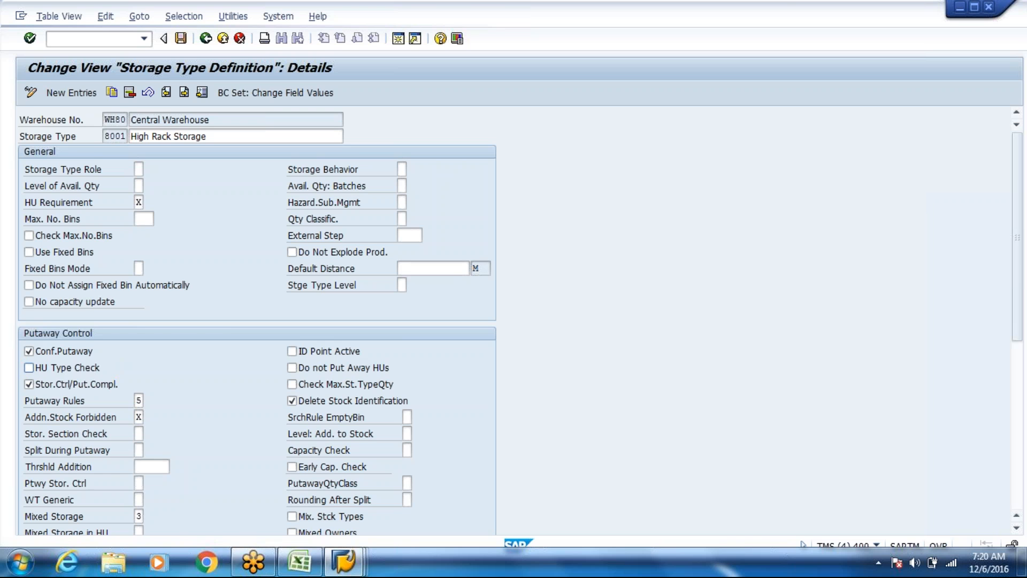
{"action": "key", "text": "ctrl+s"}
{"action": "key", "text": "Return"}
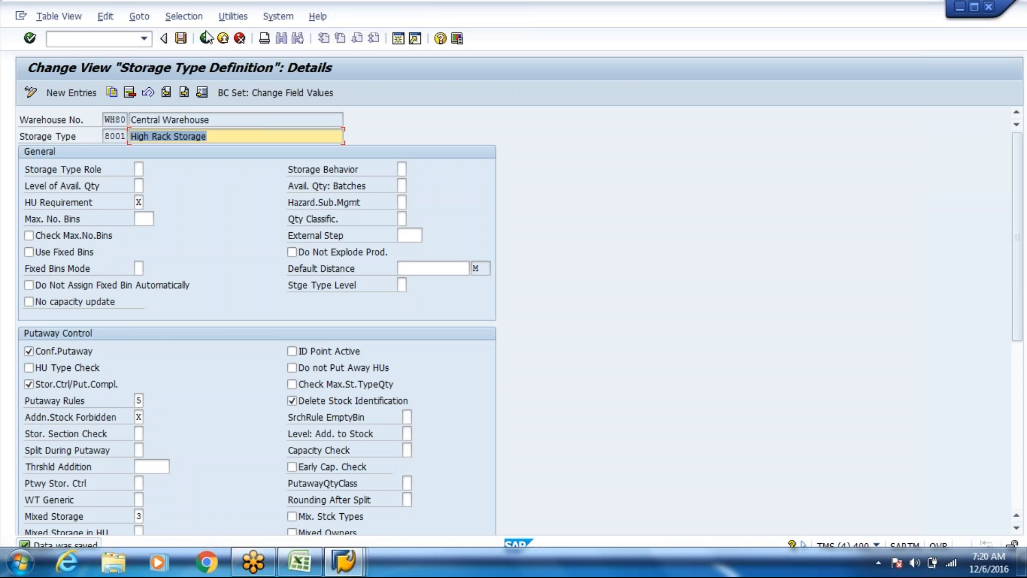
{"action": "left_click", "coordinate": [205, 38]}
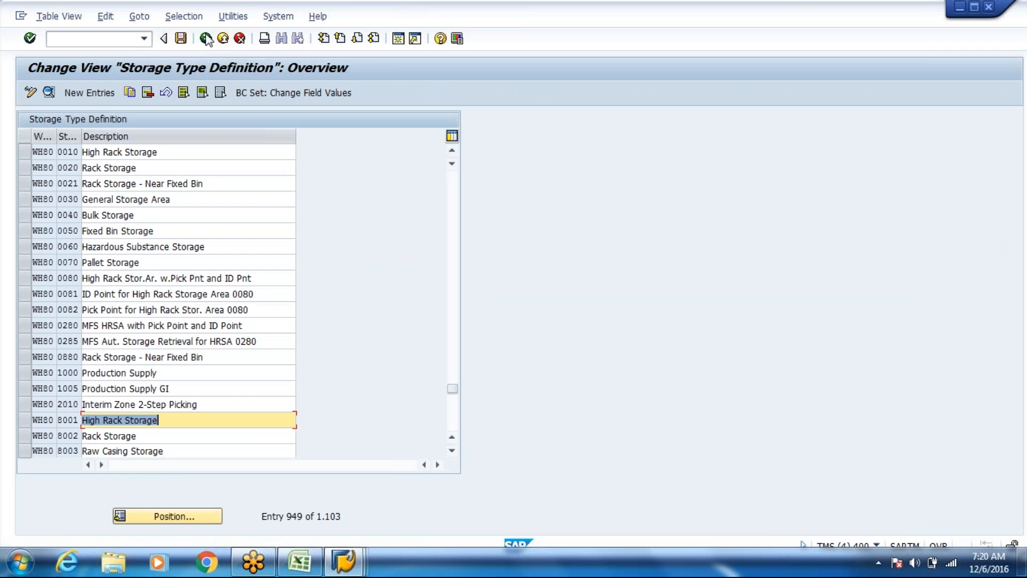
{"action": "left_click", "coordinate": [206, 38]}
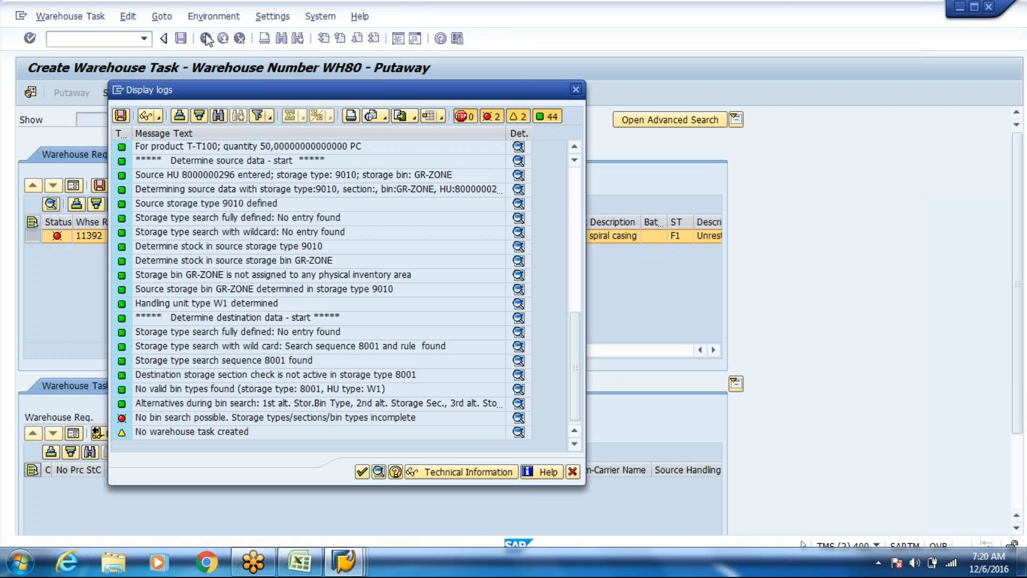
Retry the putaway warehouse task creation and return to the inbound delivery without saving.
{"action": "key", "text": "Return"}
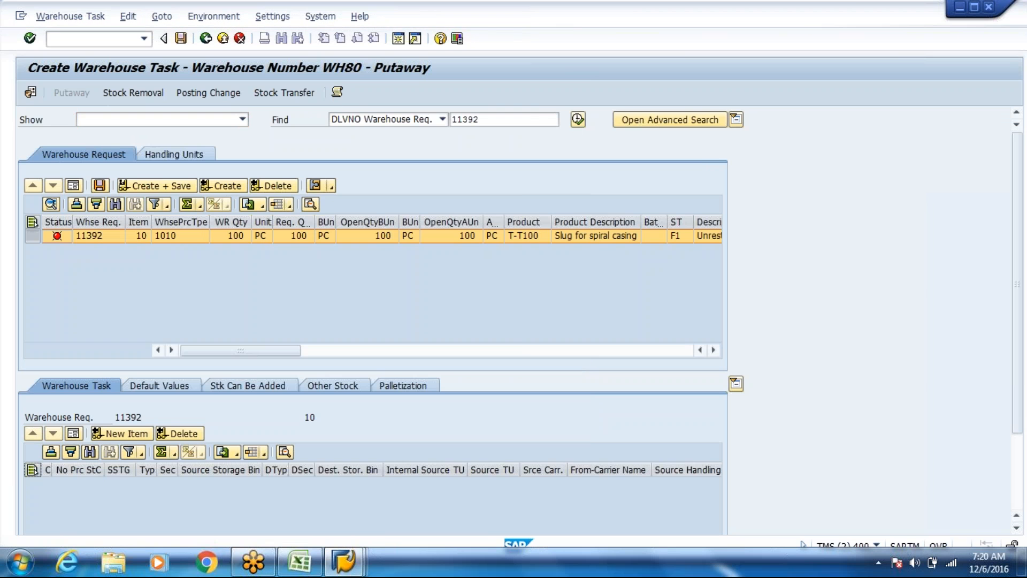
{"action": "key", "text": "Return"}
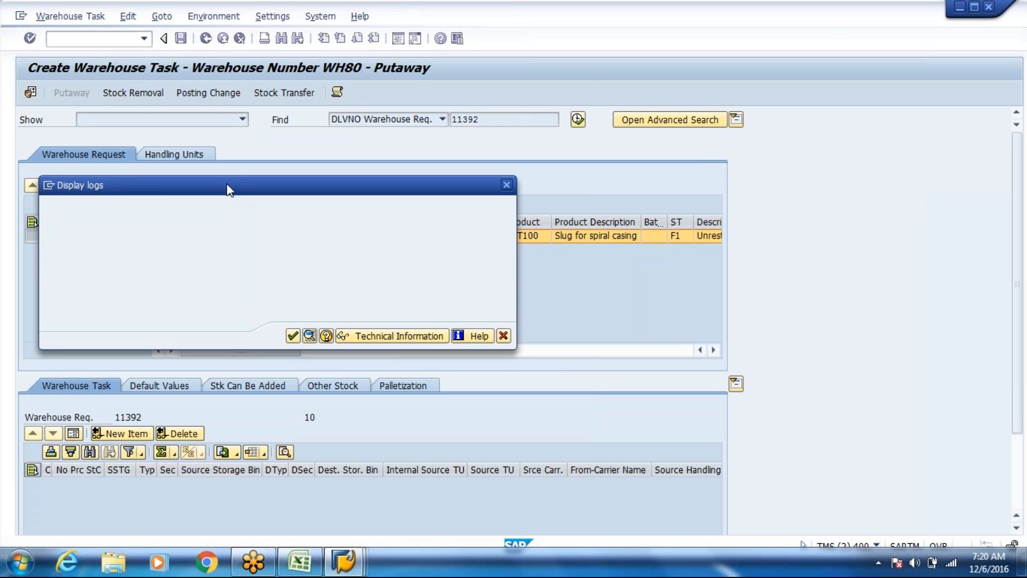
{"action": "left_click", "coordinate": [218, 44]}
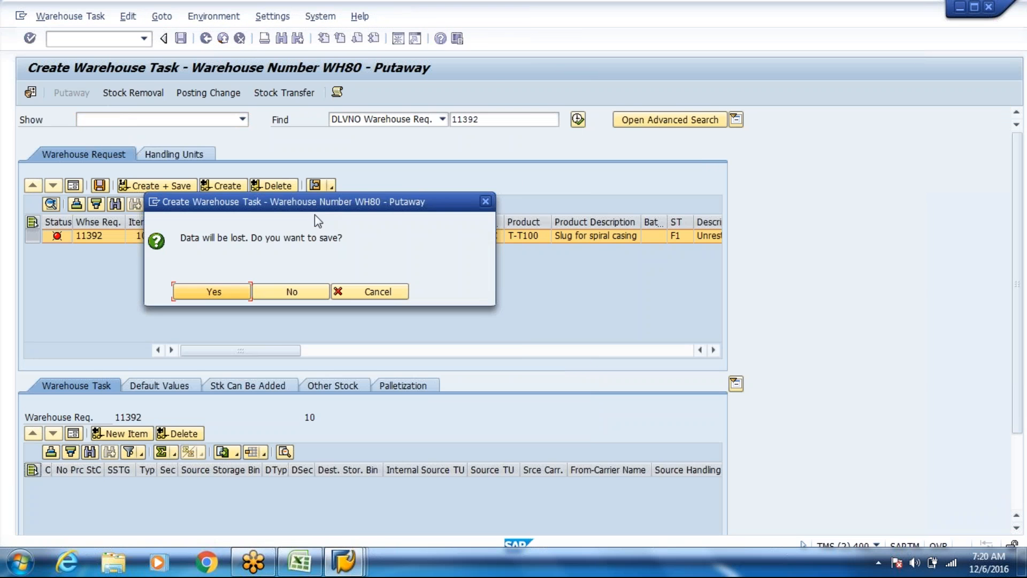
{"action": "left_click", "coordinate": [304, 293]}
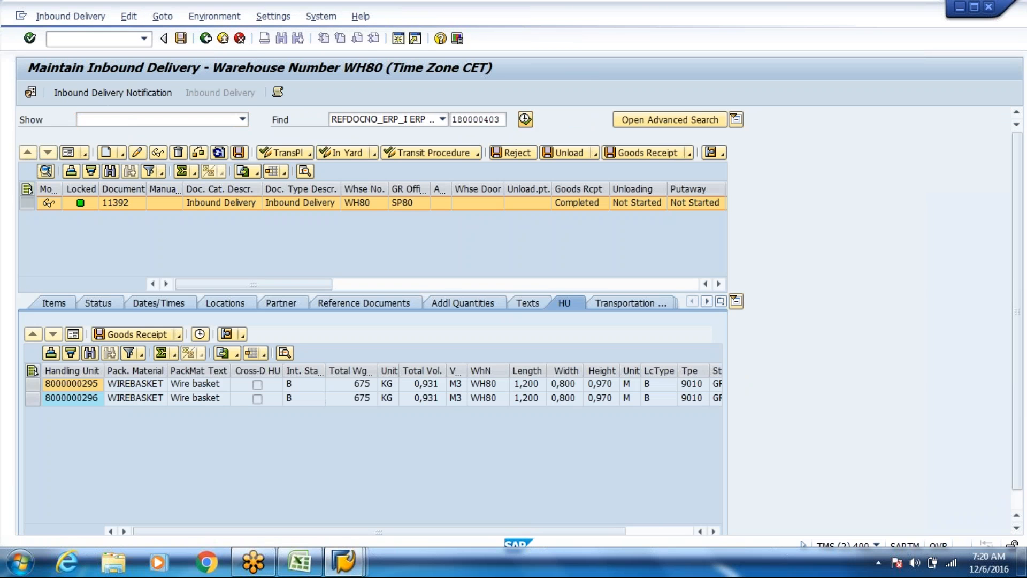
Reopen warehouse task as the follow-on function of the inbound delivery and try to create the putaway task.
{"action": "left_click", "coordinate": [72, 20]}
{"action": "mouse_move", "coordinate": [134, 53]}
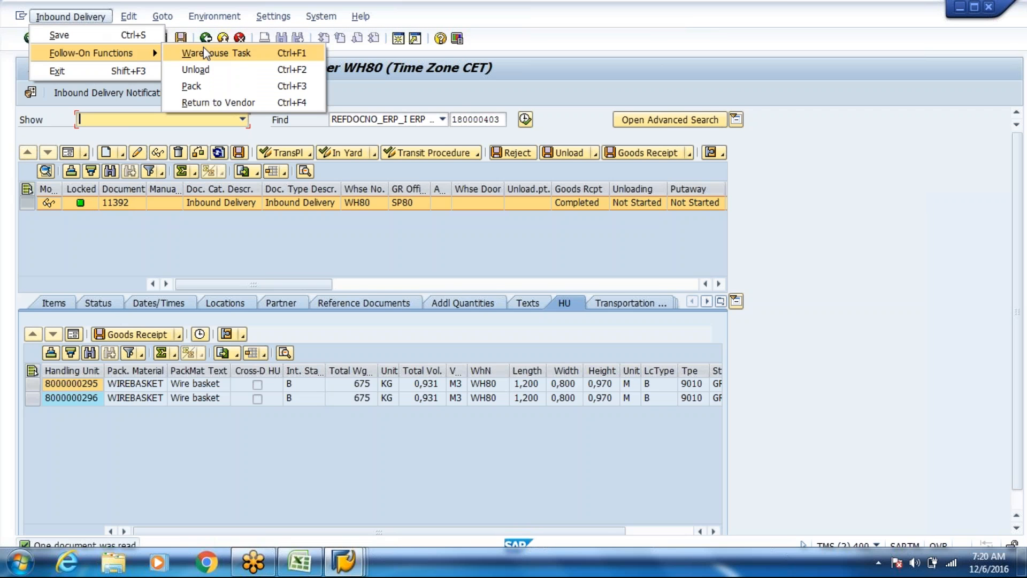
{"action": "left_click", "coordinate": [203, 53]}
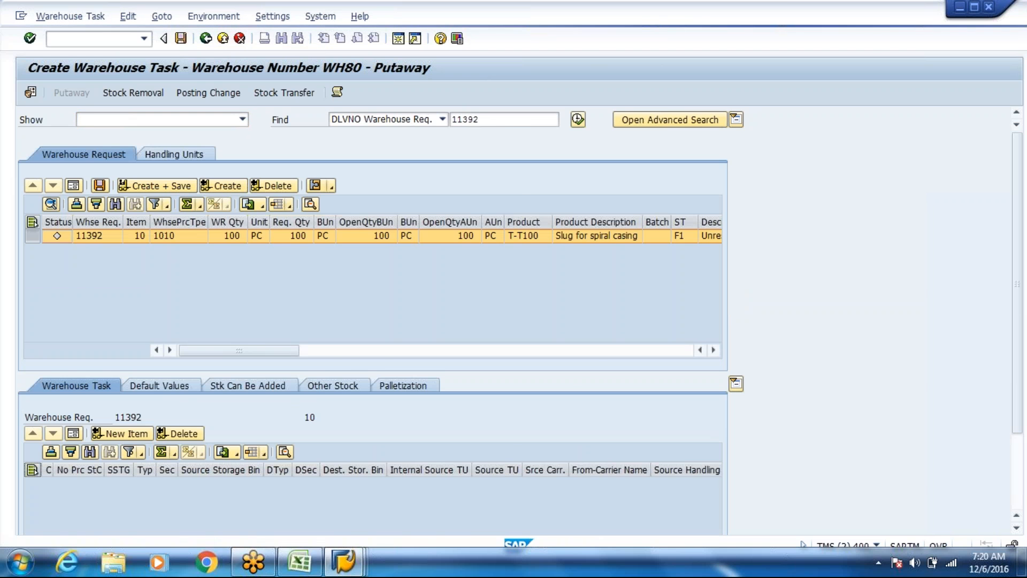
{"action": "key", "text": "Return"}
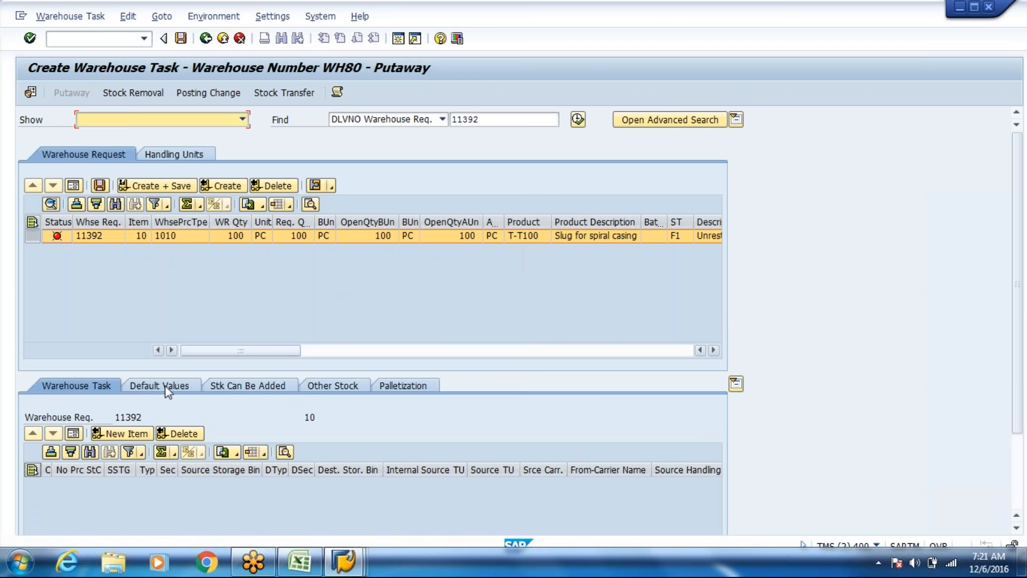
Set the default destination to storage type 8001, section 0001, bin 8001-1-03-B and try to create the warehouse task.
{"action": "left_click", "coordinate": [157, 385]}
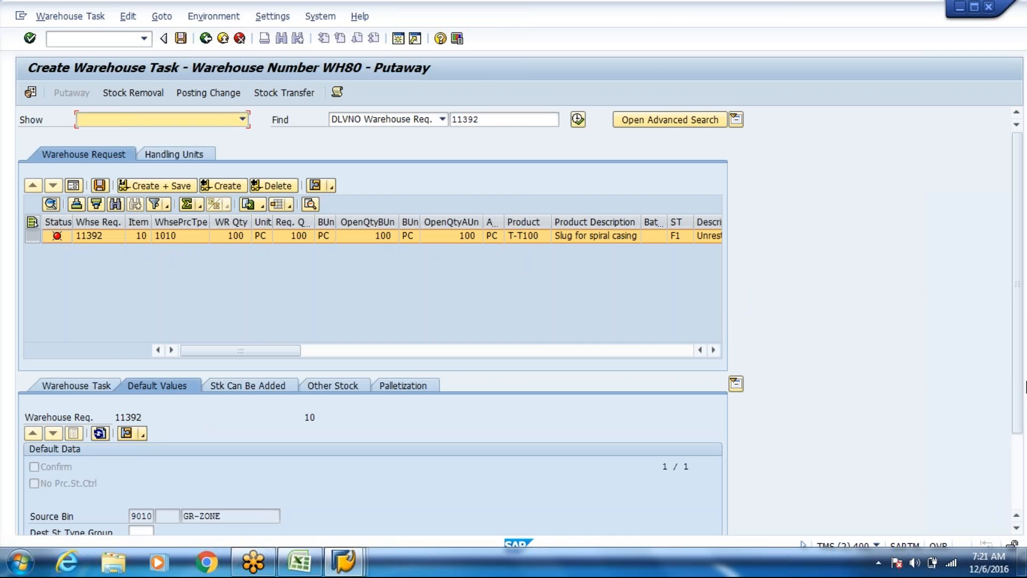
{"action": "left_click_drag", "start_coordinate": [1018, 377], "coordinate": [1021, 458]}
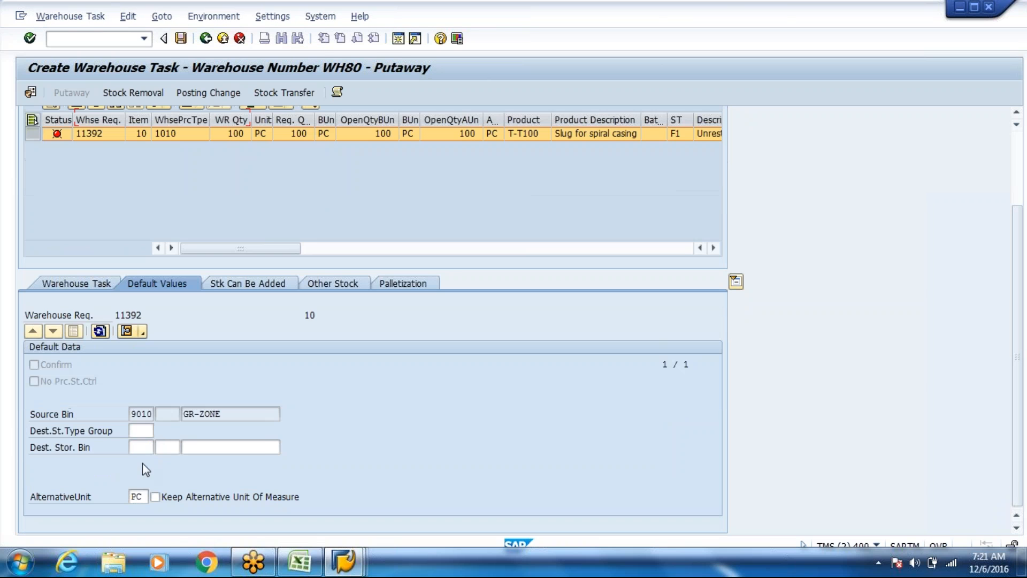
{"action": "left_click", "coordinate": [133, 447]}
{"action": "type", "text": "8000"}
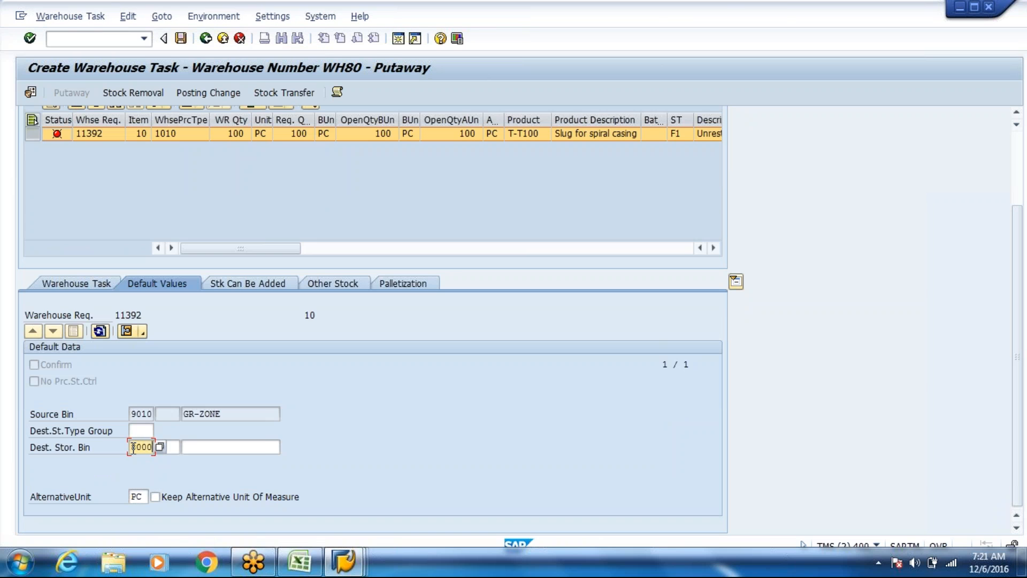
{"action": "key", "text": "BackSpace"}
{"action": "type", "text": "1"}
{"action": "left_click", "coordinate": [275, 445]}
{"action": "left_click", "coordinate": [286, 446]}
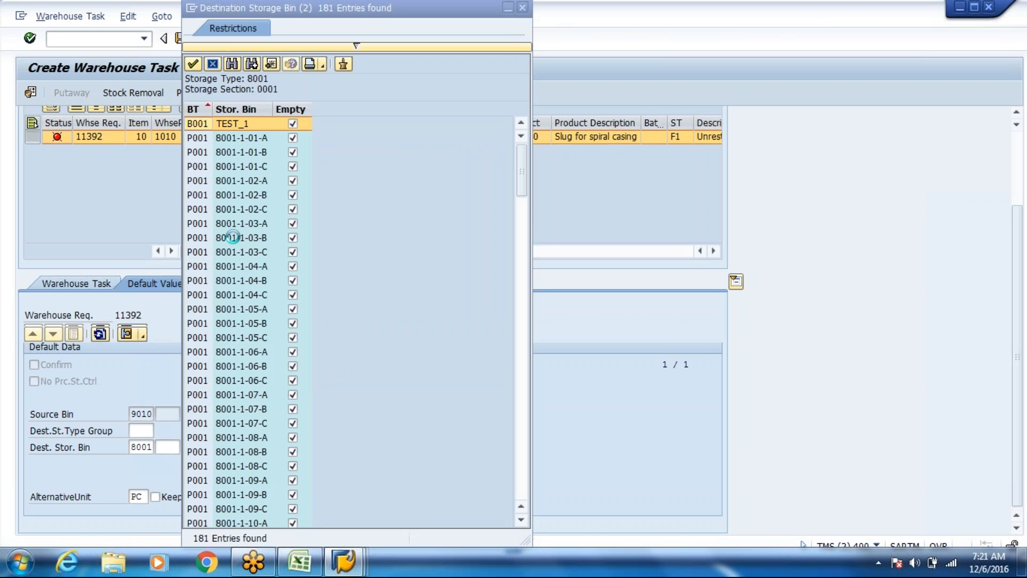
{"action": "double_click", "coordinate": [233, 237]}
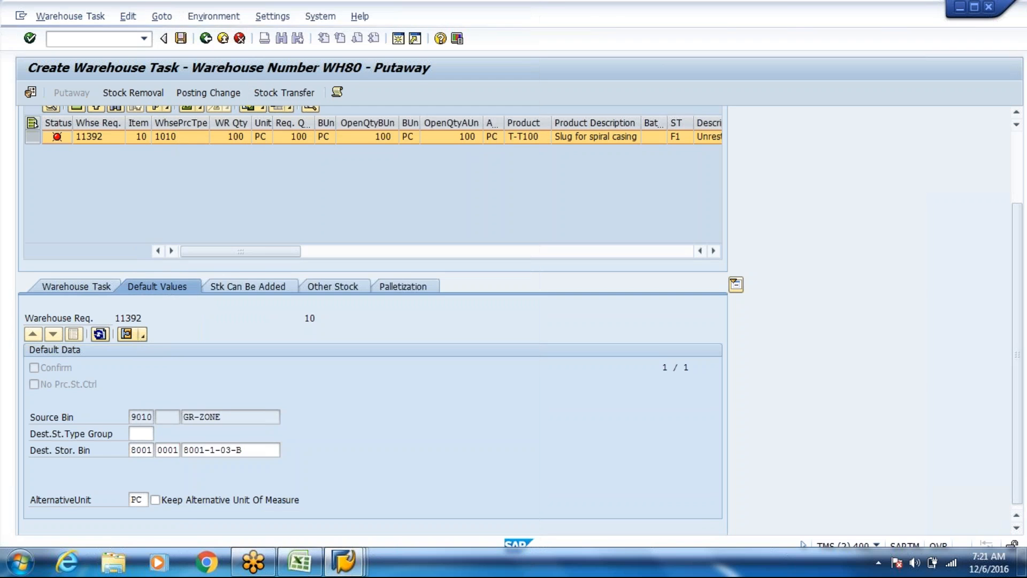
{"action": "left_click", "coordinate": [1013, 151]}
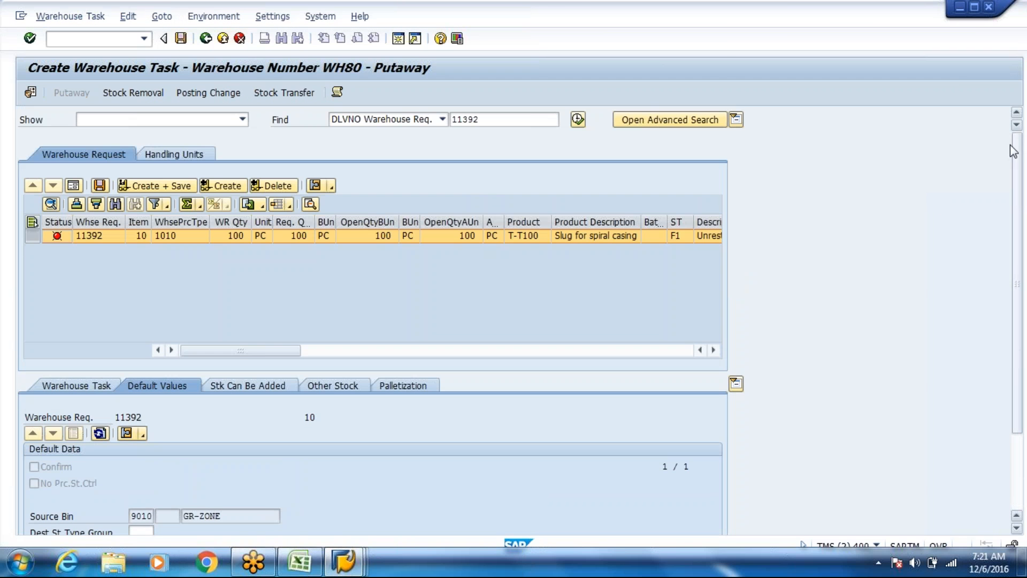
{"action": "left_click", "coordinate": [224, 185]}
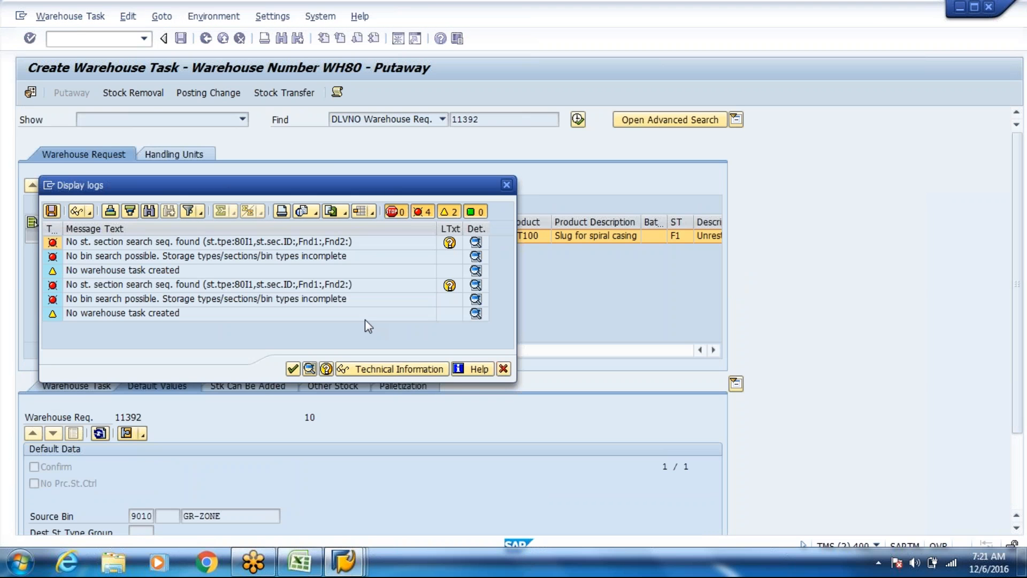
Switch back to the customizing session and open the definition of storage type 8001 in warehouse WH80.
{"action": "key", "text": "alt+Tab"}
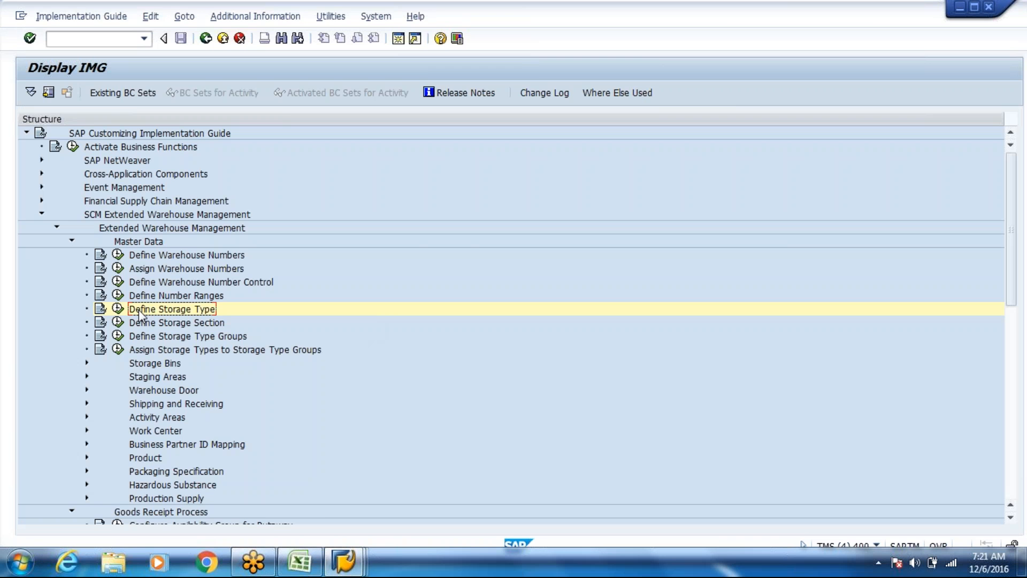
{"action": "left_click", "coordinate": [117, 309]}
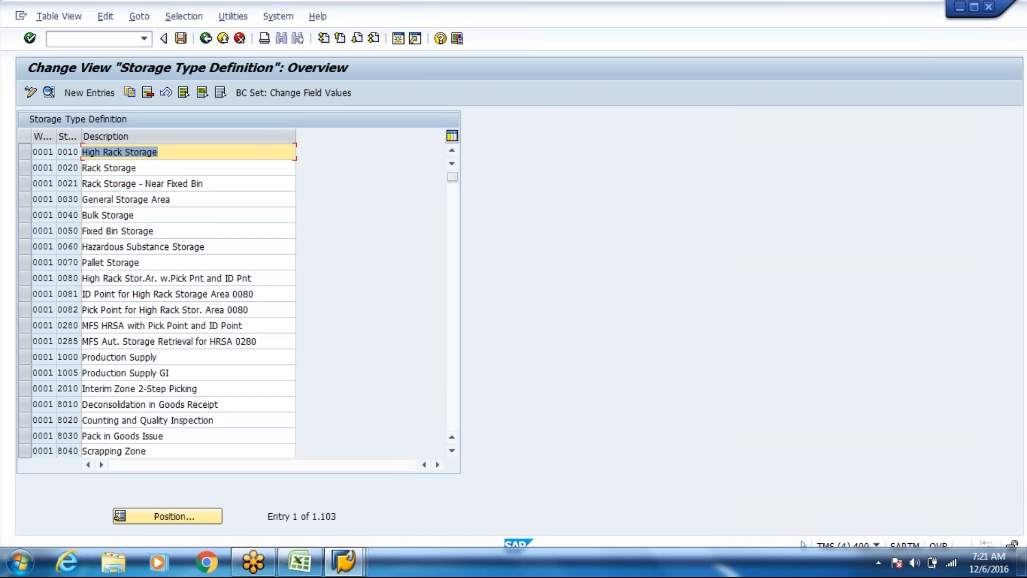
{"action": "left_click", "coordinate": [171, 517]}
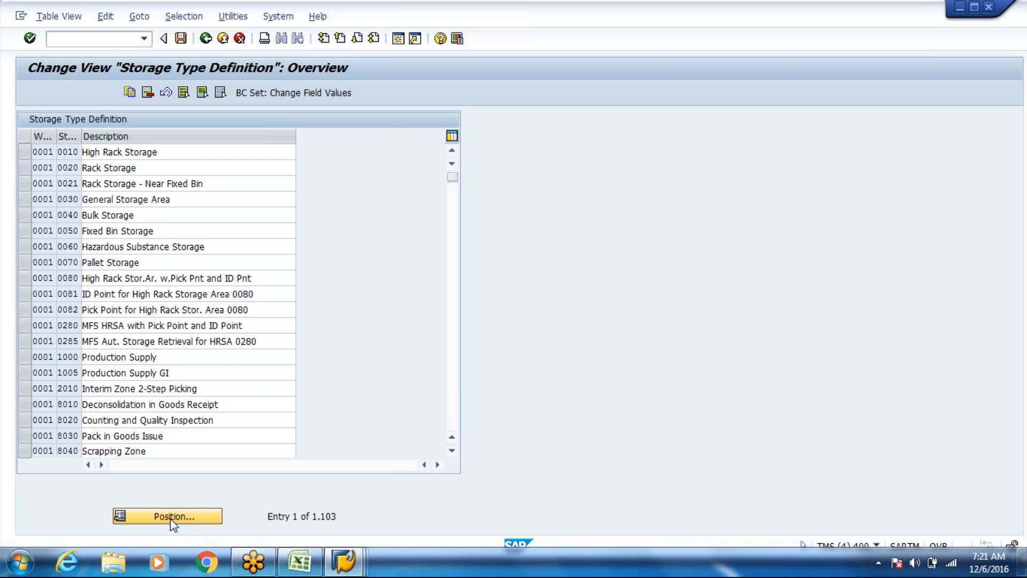
{"action": "key", "text": "Down"}
{"action": "key", "text": "Down"}
{"action": "key", "text": "Return"}
{"action": "key", "text": "Return"}
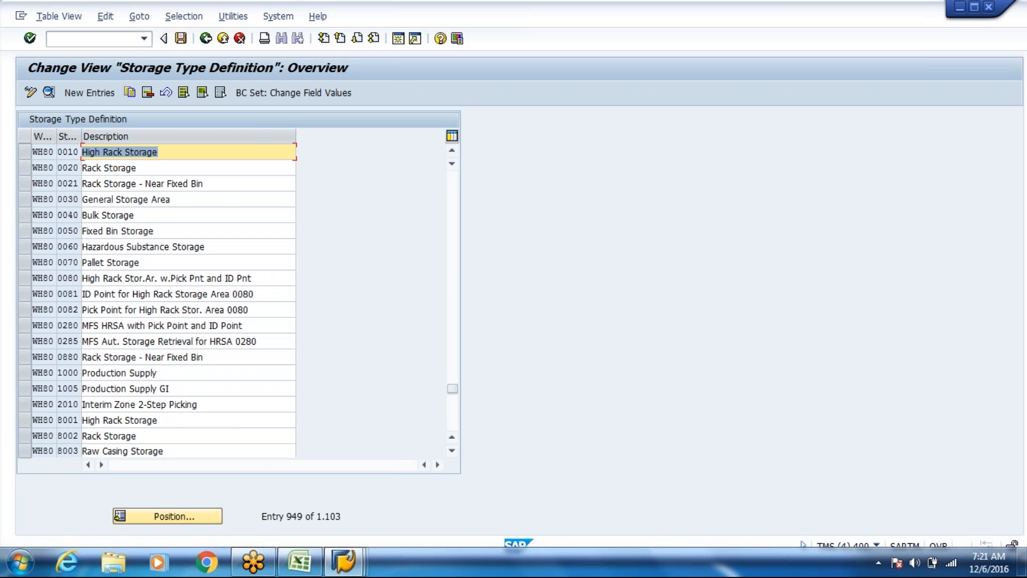
{"action": "left_click", "coordinate": [232, 422]}
{"action": "double_click", "coordinate": [232, 422]}
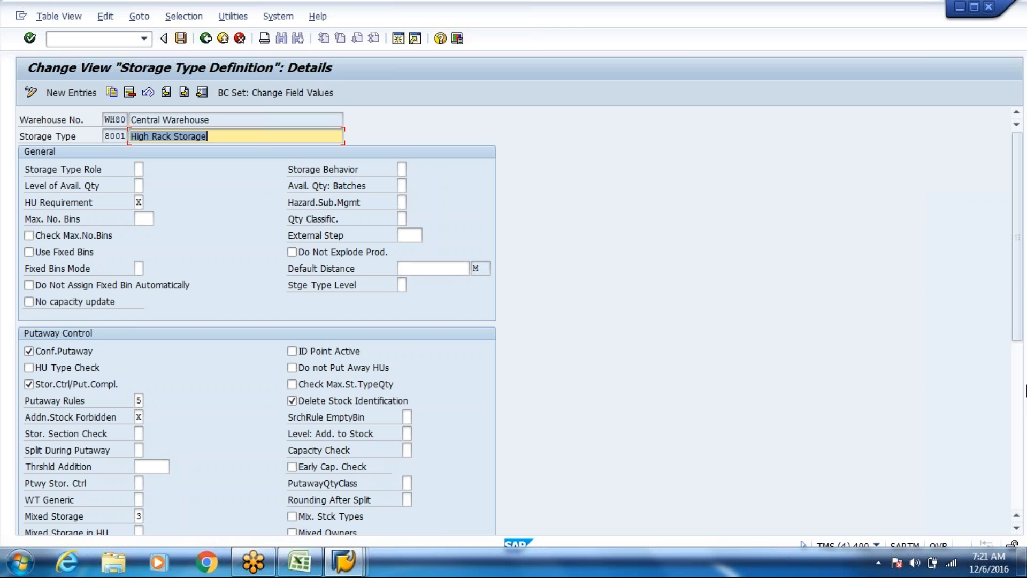
Review the putaway log against storage type 8001 and select "No storage section determination or check" for its storage section check.
{"action": "key", "text": "alt+Tab"}
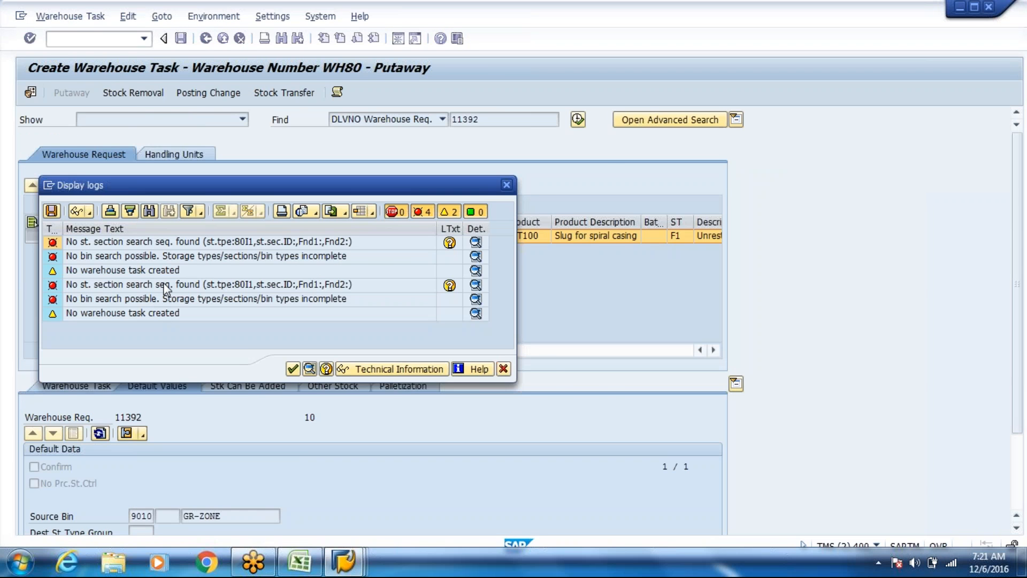
{"action": "key", "text": "alt+Tab"}
{"action": "left_click_drag", "start_coordinate": [1019, 234], "coordinate": [1026, 306]}
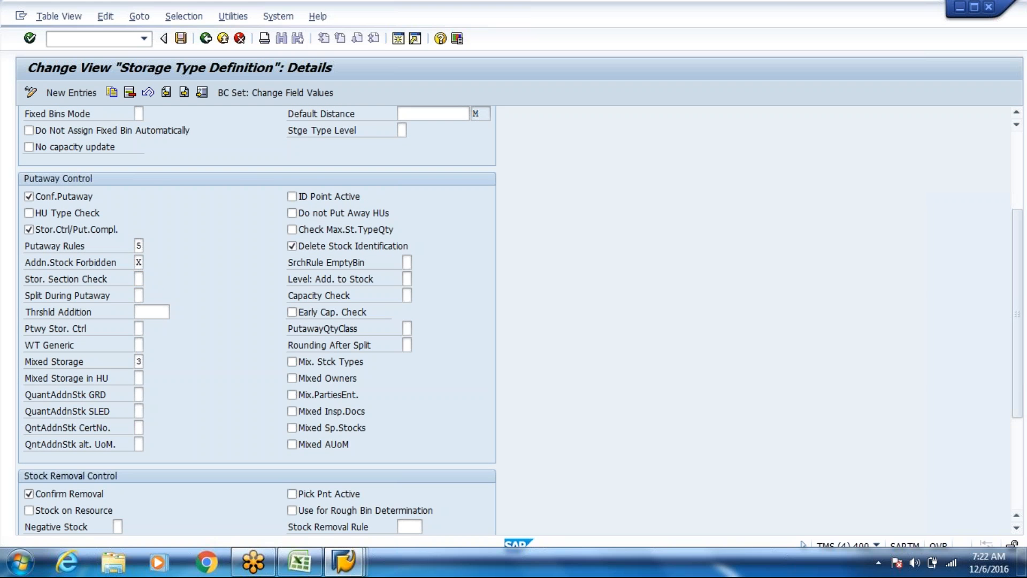
{"action": "left_click", "coordinate": [153, 281]}
{"action": "double_click", "coordinate": [249, 166]}
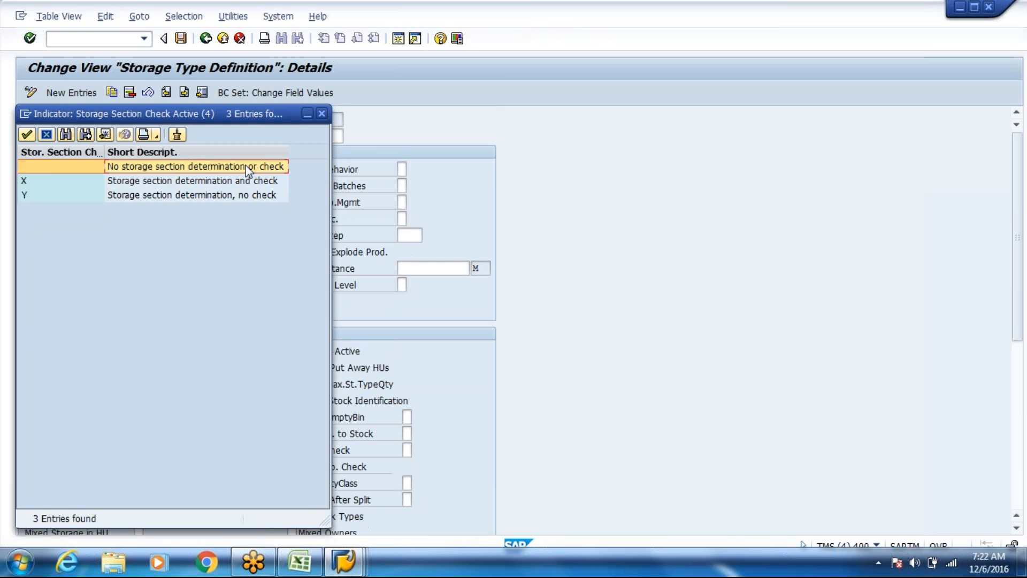
Return to the storage type overview, recheck the putaway log, and open the definition of storage type 80I1 in warehouse WH80.
{"action": "left_click", "coordinate": [204, 40]}
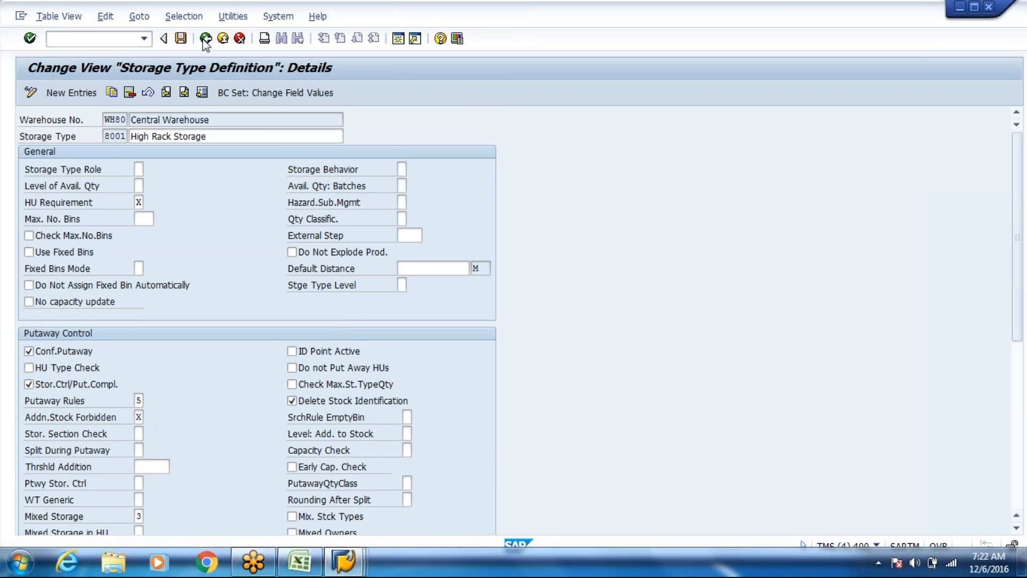
{"action": "left_click", "coordinate": [204, 40]}
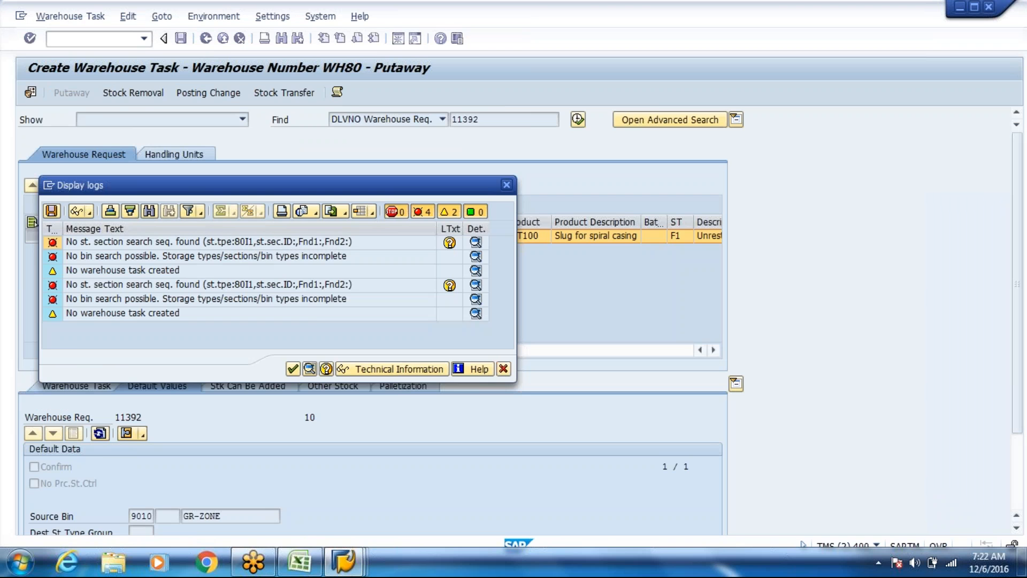
{"action": "key", "text": "alt+Tab"}
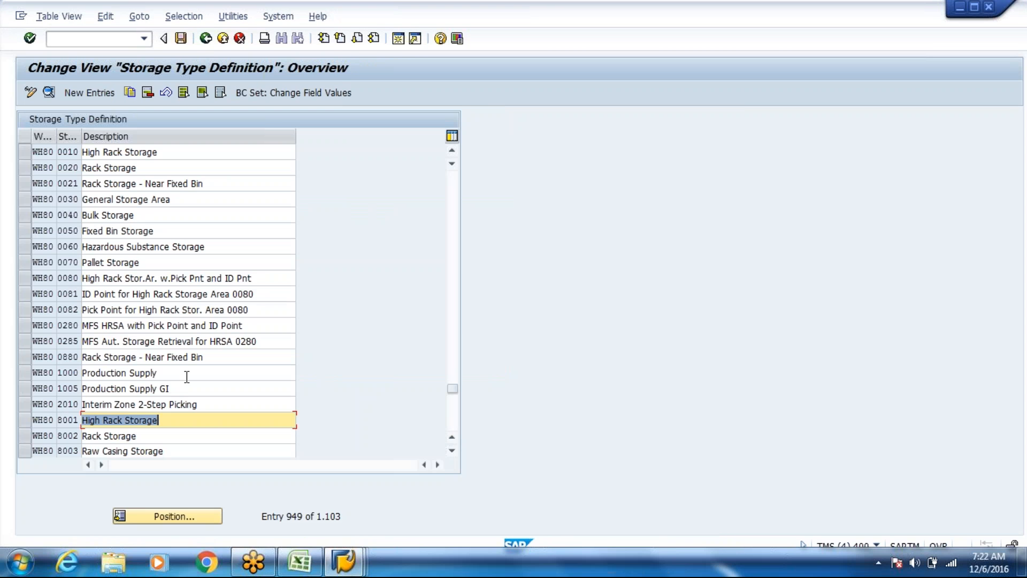
{"action": "key", "text": "Page_Down"}
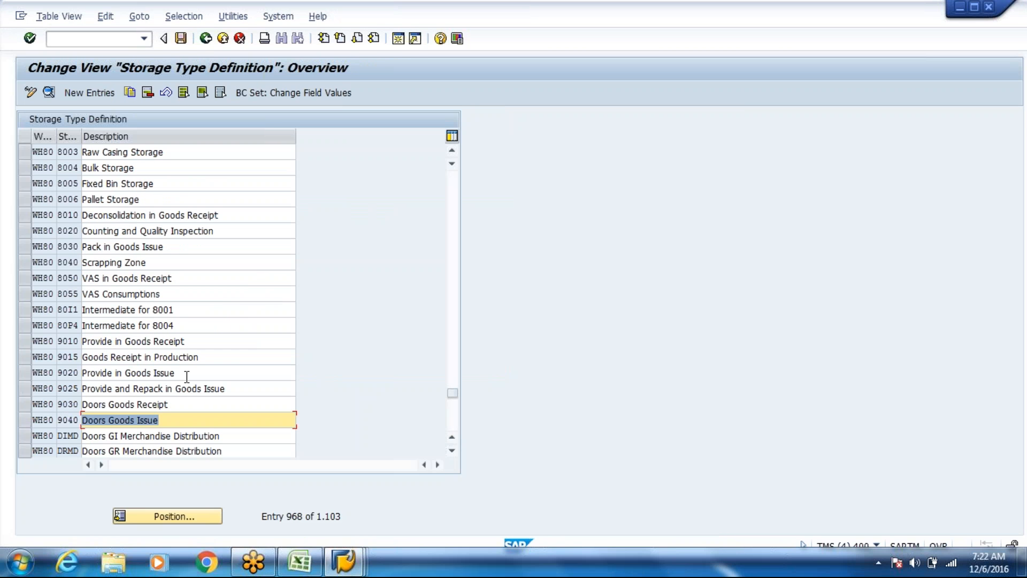
{"action": "double_click", "coordinate": [162, 308]}
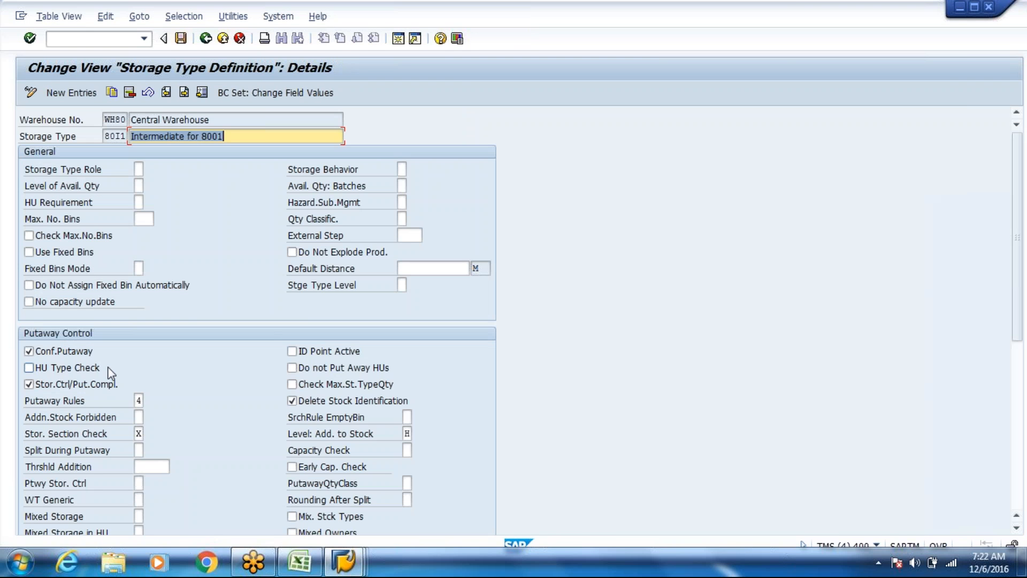
Clear the storage section check of storage type 80I1 and save the definition.
{"action": "left_click", "coordinate": [139, 433]}
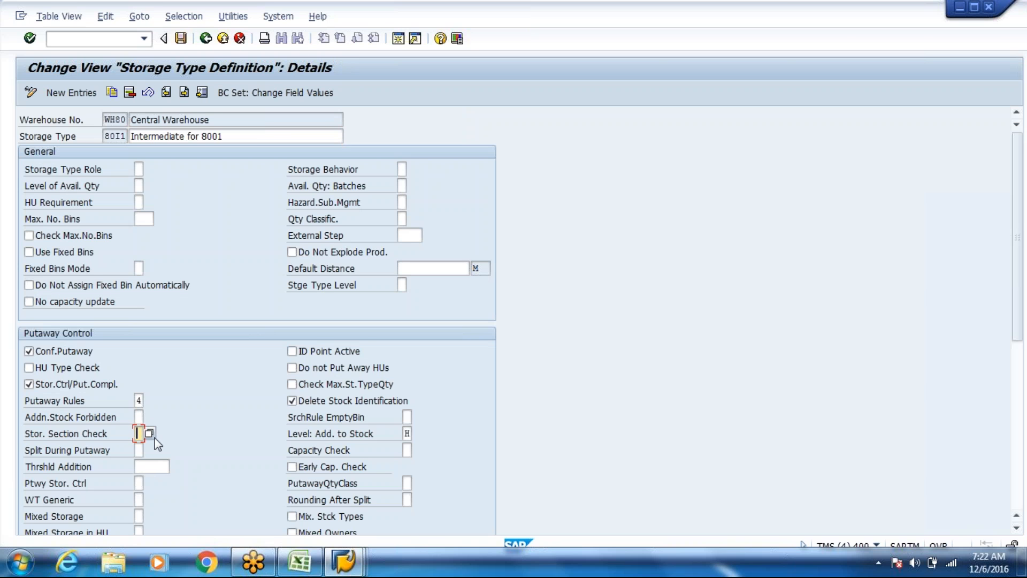
{"action": "key", "text": "Delete"}
{"action": "key", "text": "Return"}
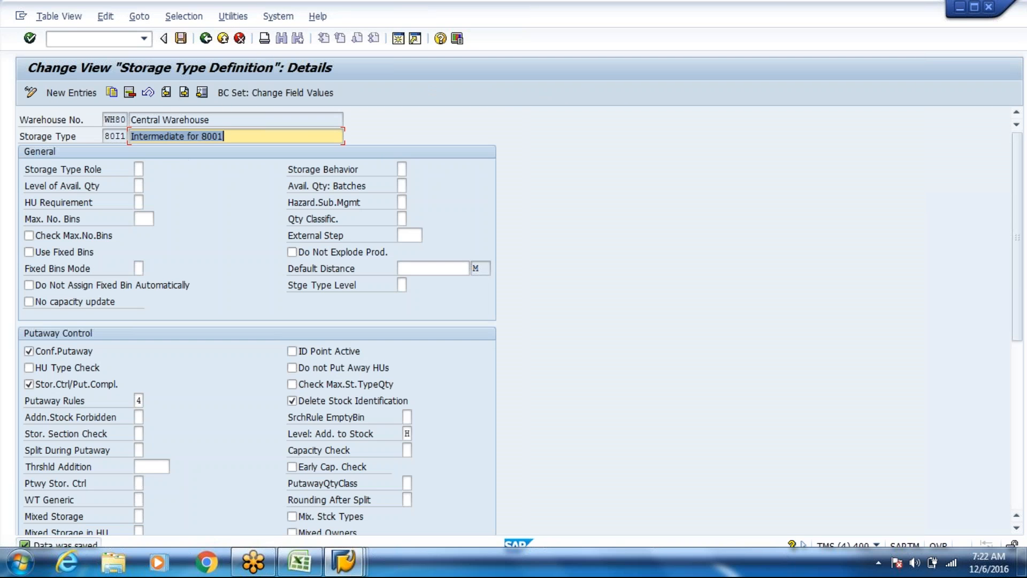
Clear the storage section check for storage type 80P4, save the change and return to the IMG structure.
{"action": "left_click", "coordinate": [183, 92]}
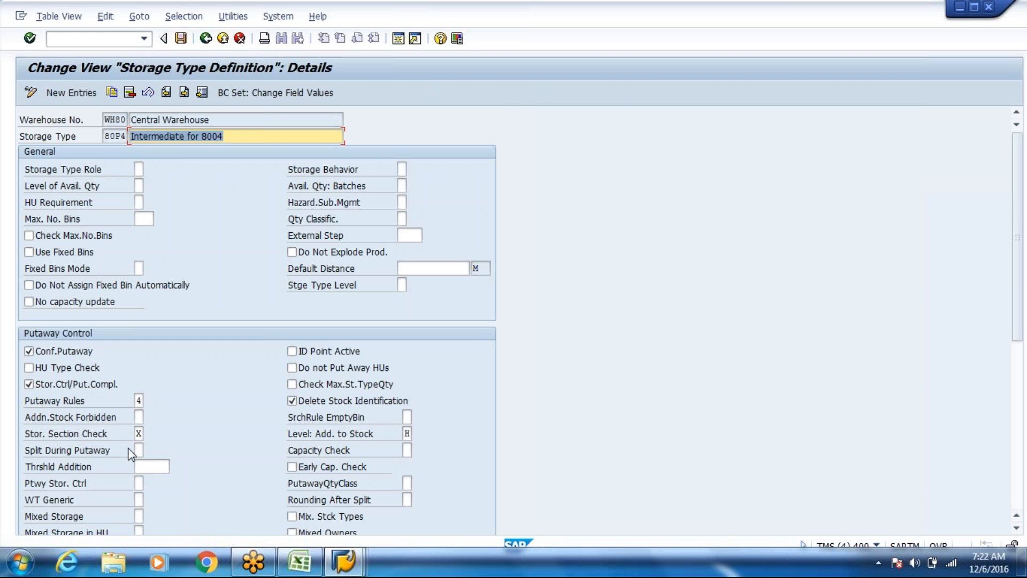
{"action": "left_click", "coordinate": [139, 434]}
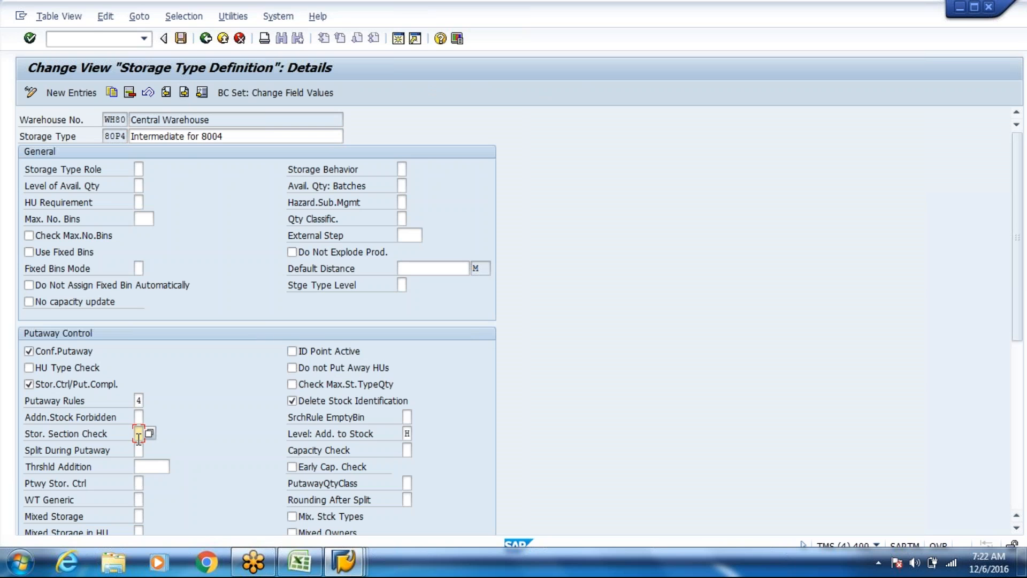
{"action": "key", "text": "F4"}
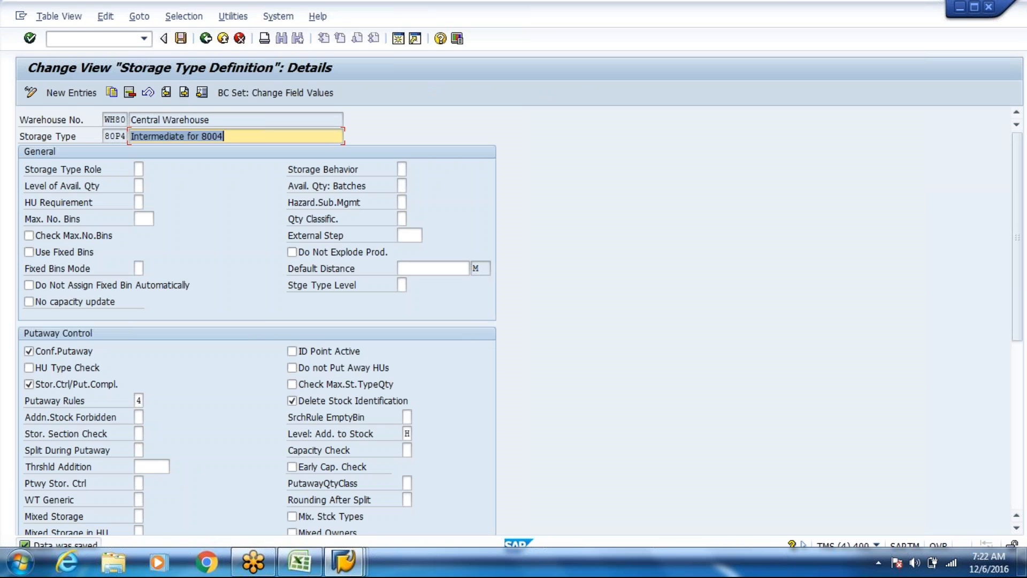
{"action": "left_click", "coordinate": [224, 40]}
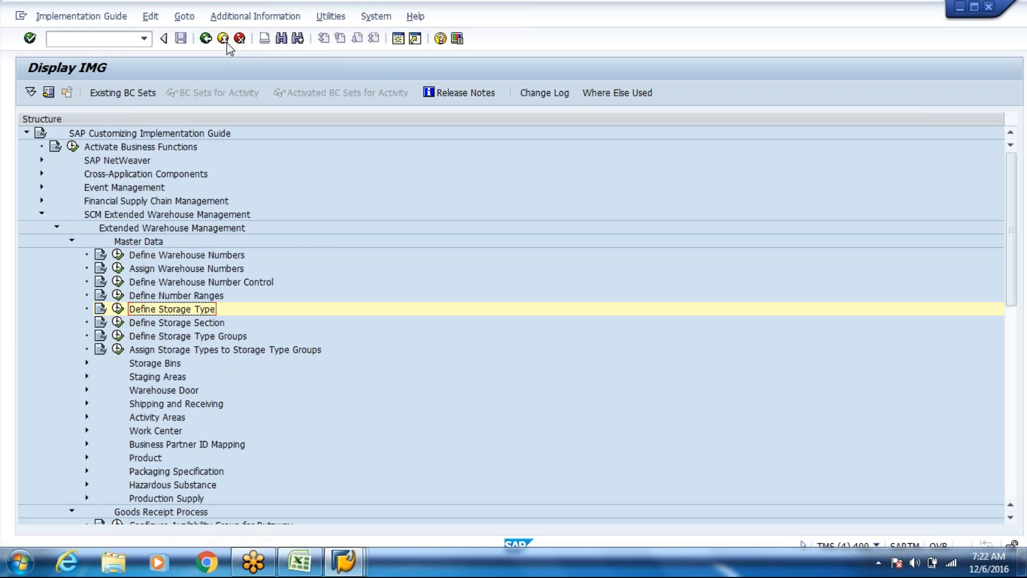
Switch to the warehouse task session, dismiss the log window and leave task creation without saving.
{"action": "key", "text": "alt+Tab"}
{"action": "key", "text": "Escape"}
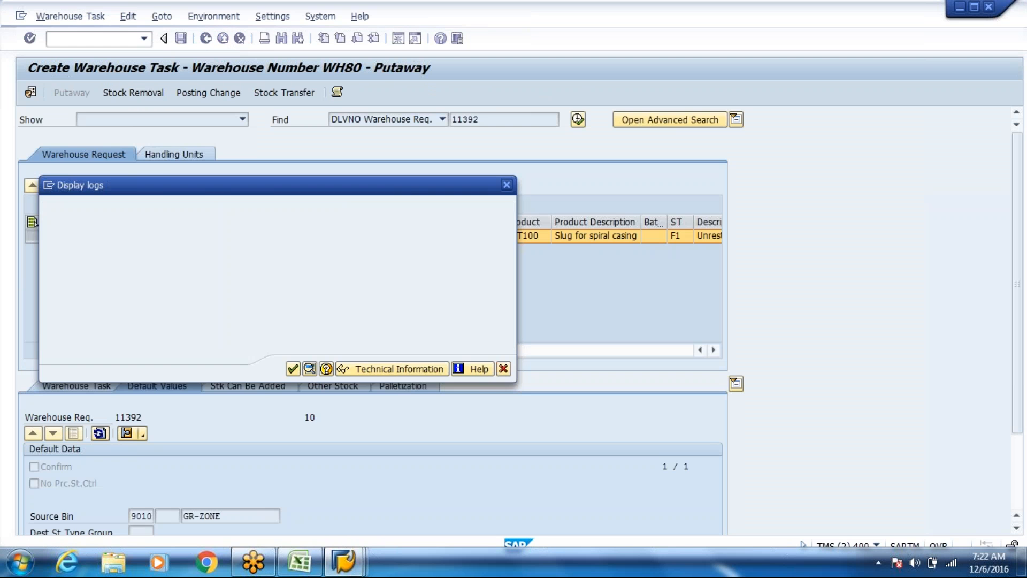
{"action": "left_click", "coordinate": [208, 145]}
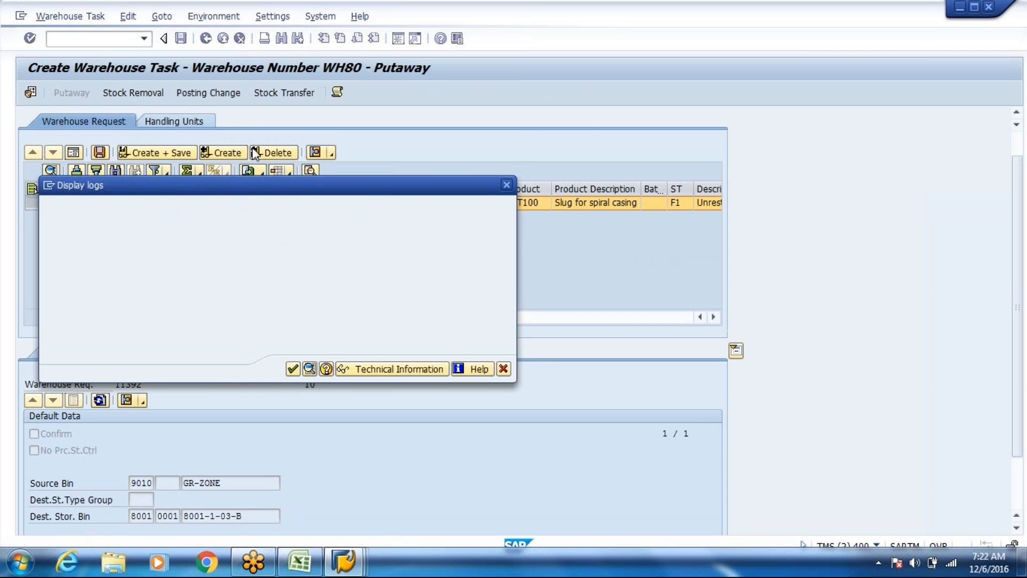
{"action": "key", "text": "Escape"}
{"action": "left_click", "coordinate": [206, 39]}
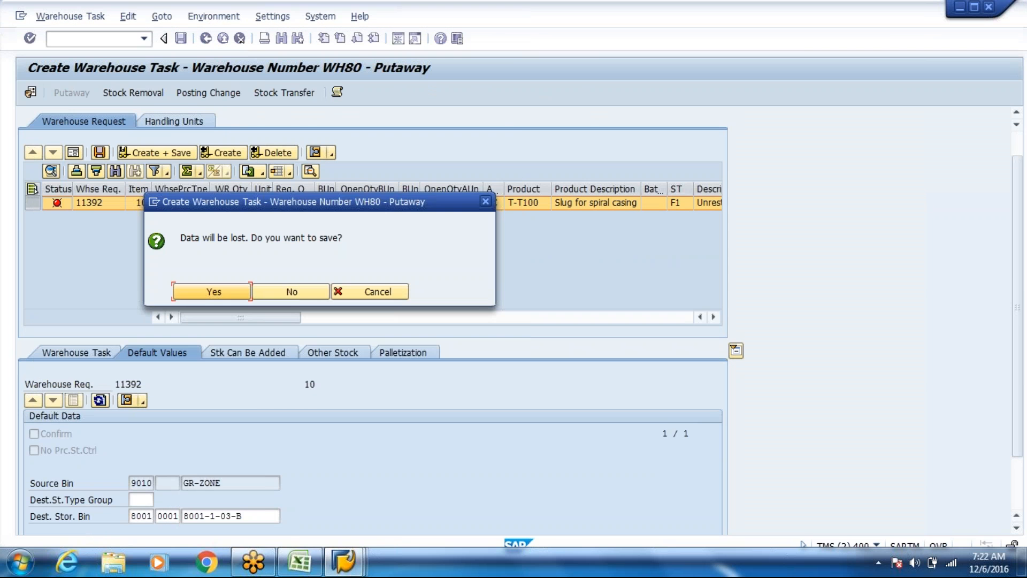
{"action": "left_click", "coordinate": [292, 291]}
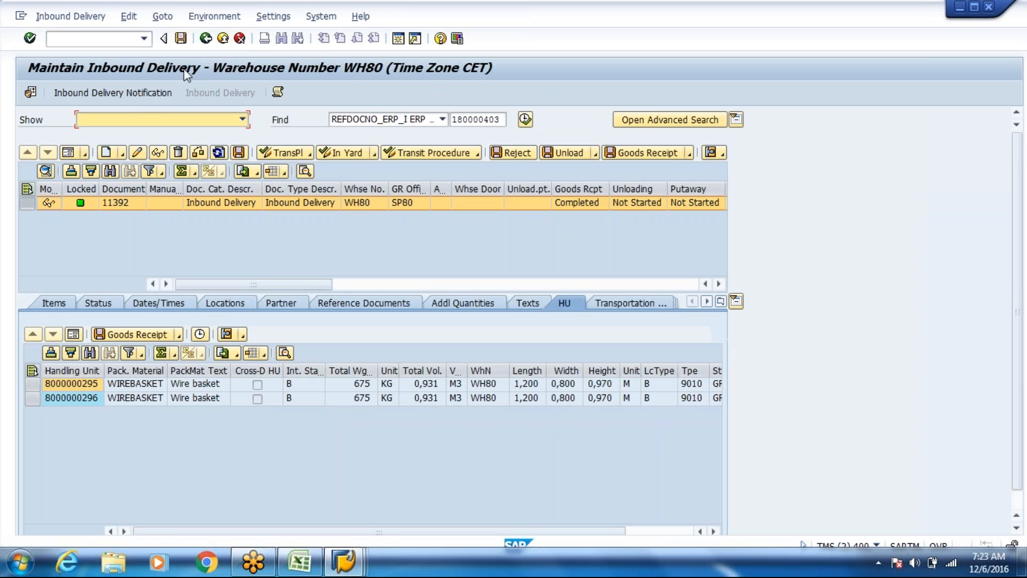
Create the follow-on putaway warehouse tasks for inbound delivery 11392, save them and return to the delivery.
{"action": "left_click", "coordinate": [96, 16]}
{"action": "mouse_move", "coordinate": [141, 53]}
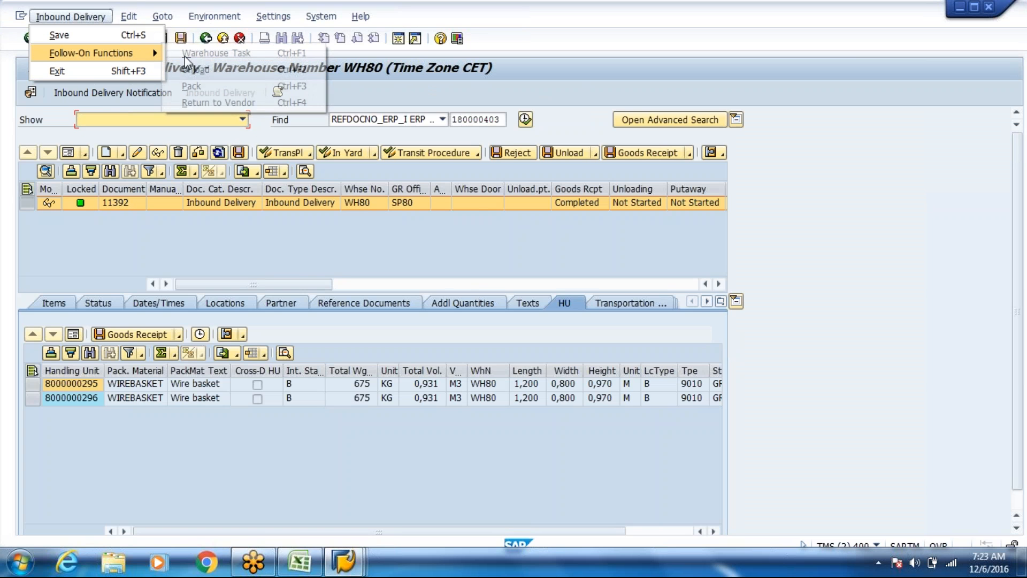
{"action": "left_click", "coordinate": [195, 53]}
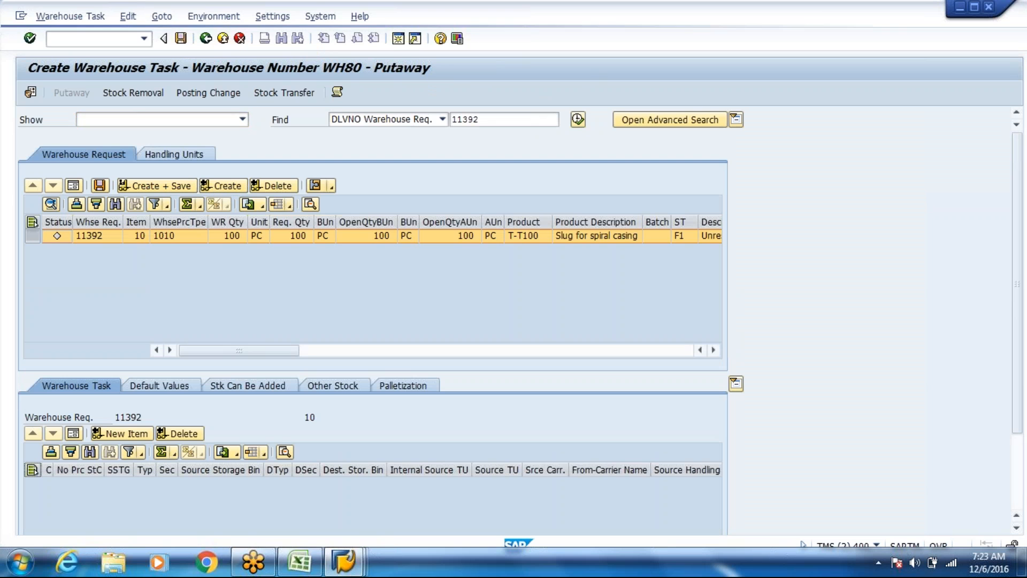
{"action": "left_click", "coordinate": [222, 186]}
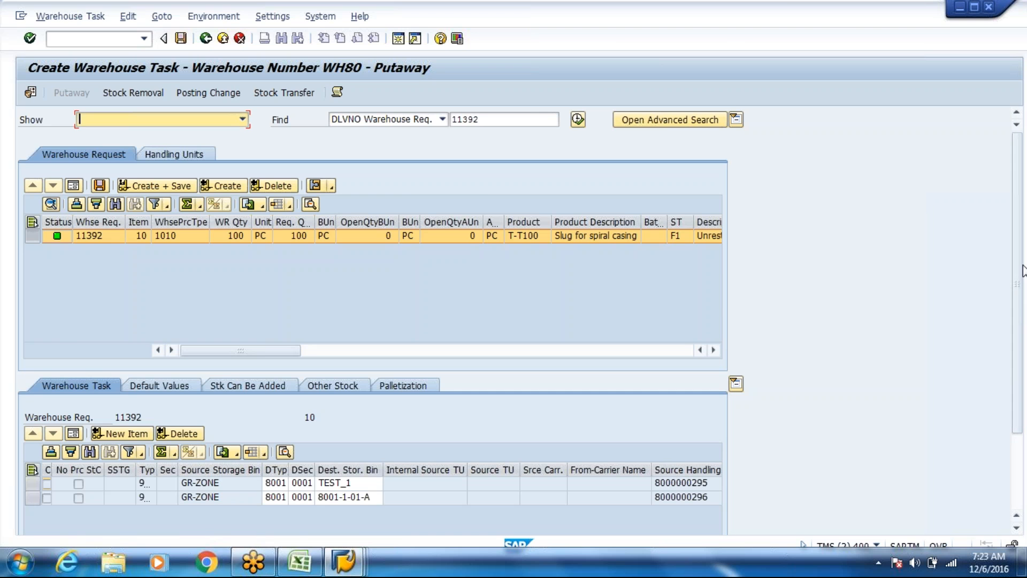
{"action": "left_click_drag", "start_coordinate": [1022, 270], "coordinate": [1021, 344]}
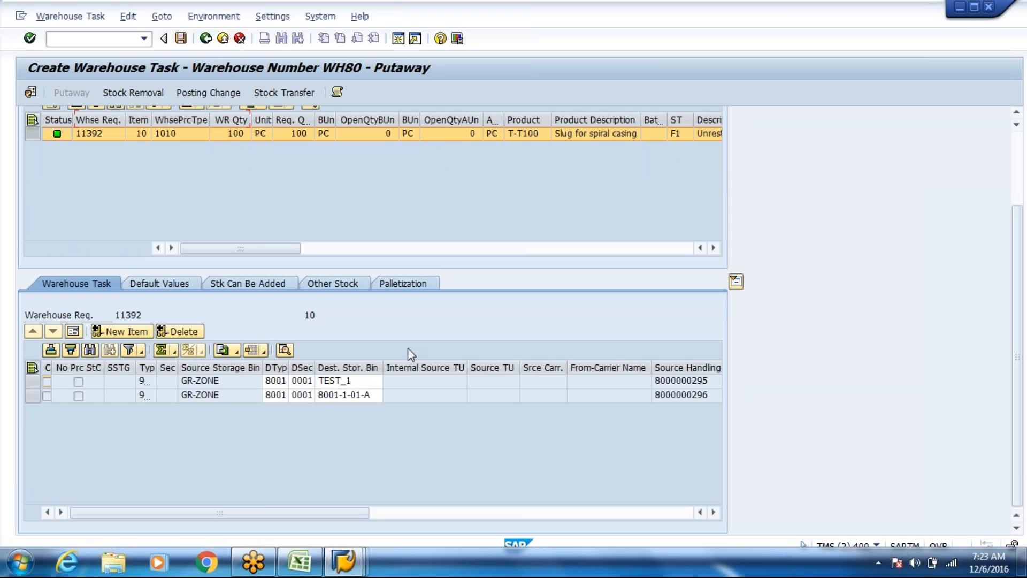
{"action": "left_click", "coordinate": [181, 39]}
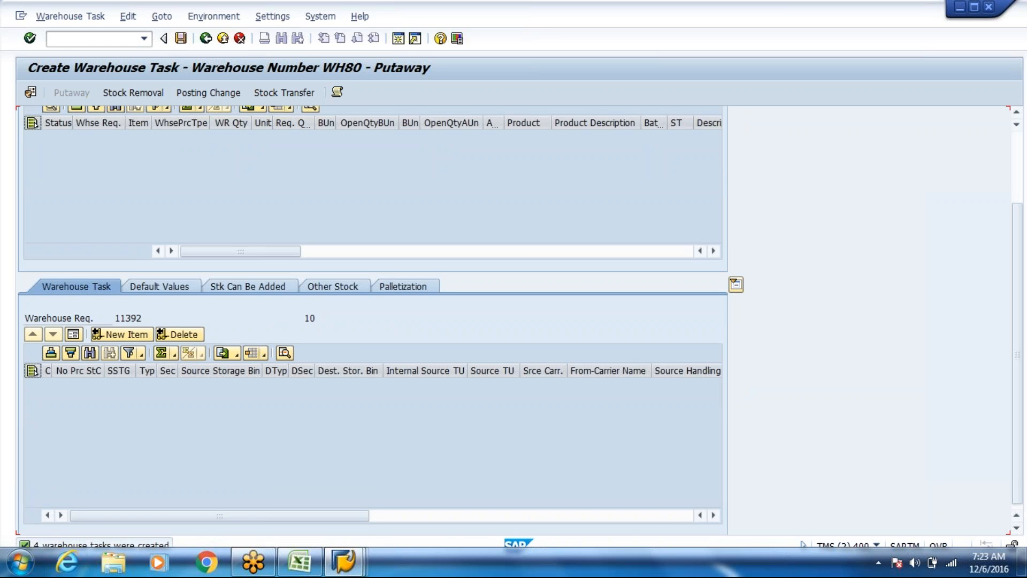
{"action": "left_click", "coordinate": [206, 38]}
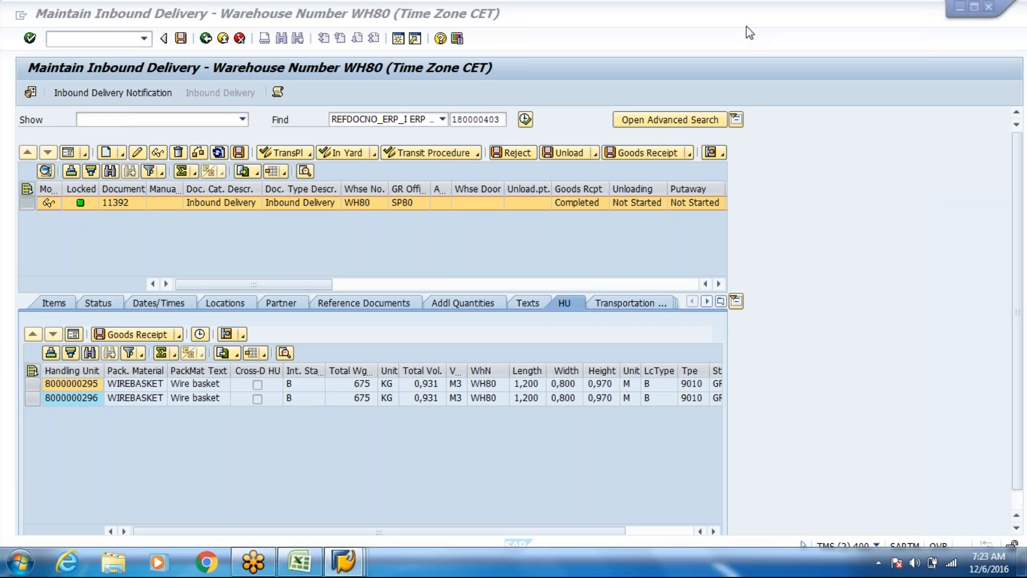
Copy the inbound delivery's document number and switch to the Warehouse Management Monitor session for WH80.
{"action": "left_click", "coordinate": [124, 205]}
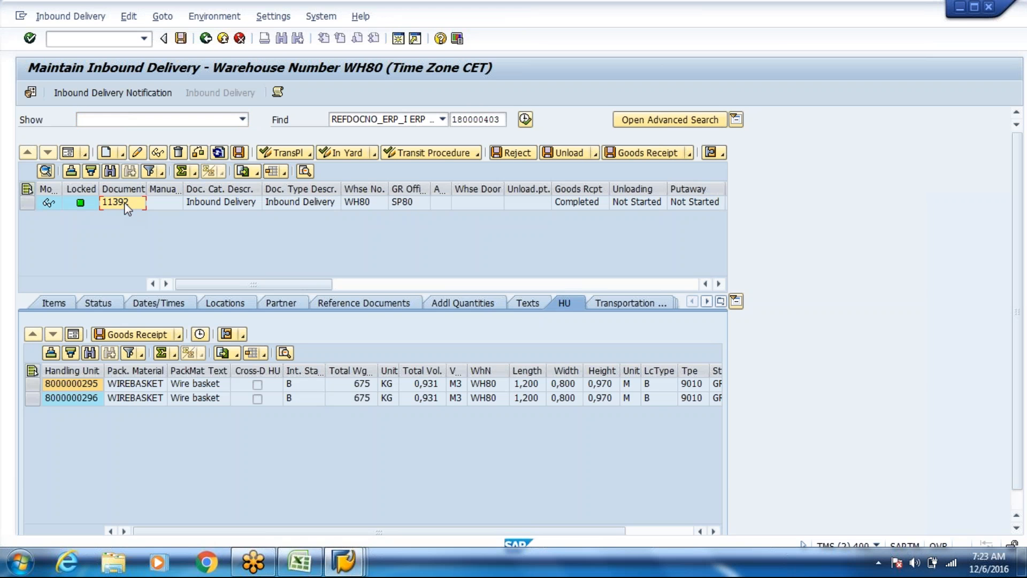
{"action": "left_click", "coordinate": [125, 203]}
{"action": "key", "text": "alt+Tab"}
{"action": "key", "text": "alt+Tab"}
{"action": "key", "text": "alt+Tab"}
{"action": "key", "text": "alt+Tab"}
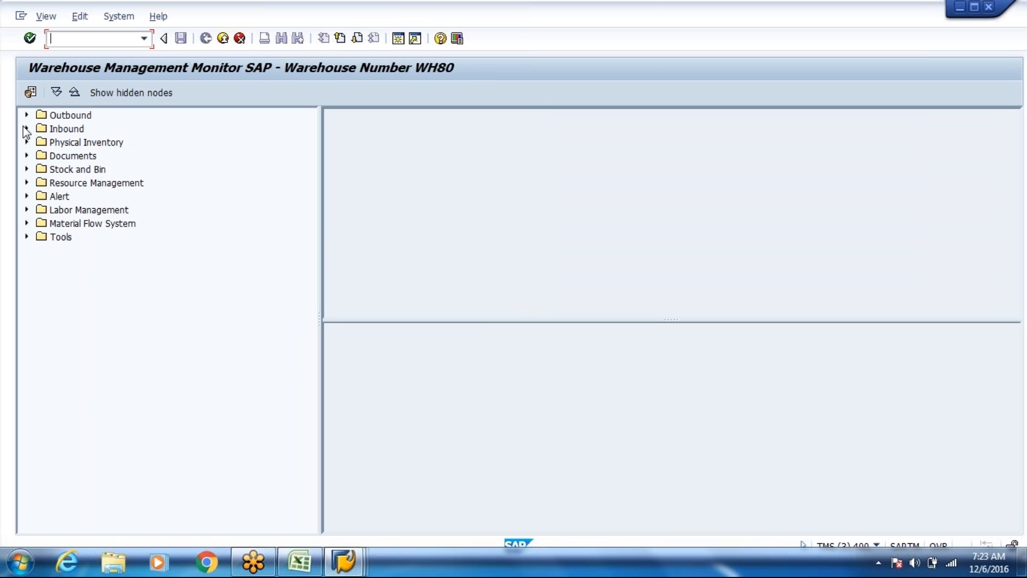
Search the monitor's inbound delivery documents for delivery 11392.
{"action": "left_click", "coordinate": [25, 129]}
{"action": "left_click", "coordinate": [41, 142]}
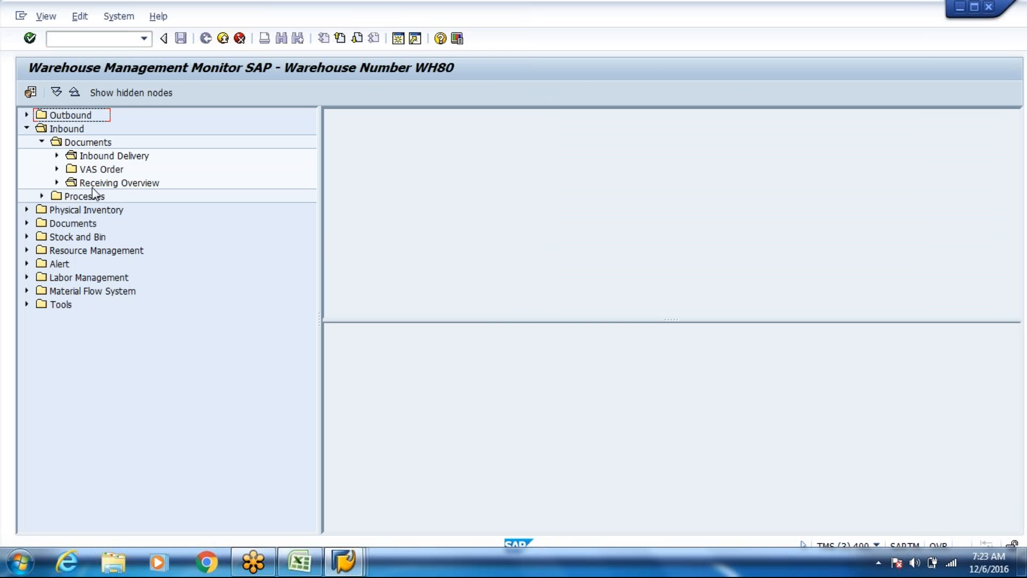
{"action": "left_click", "coordinate": [113, 156]}
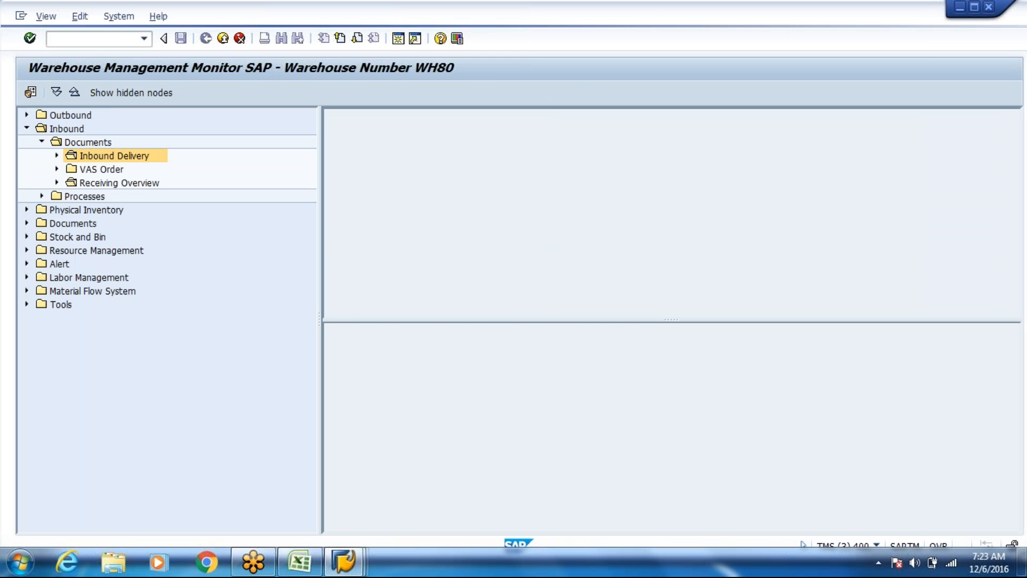
{"action": "type", "text": "11392"}
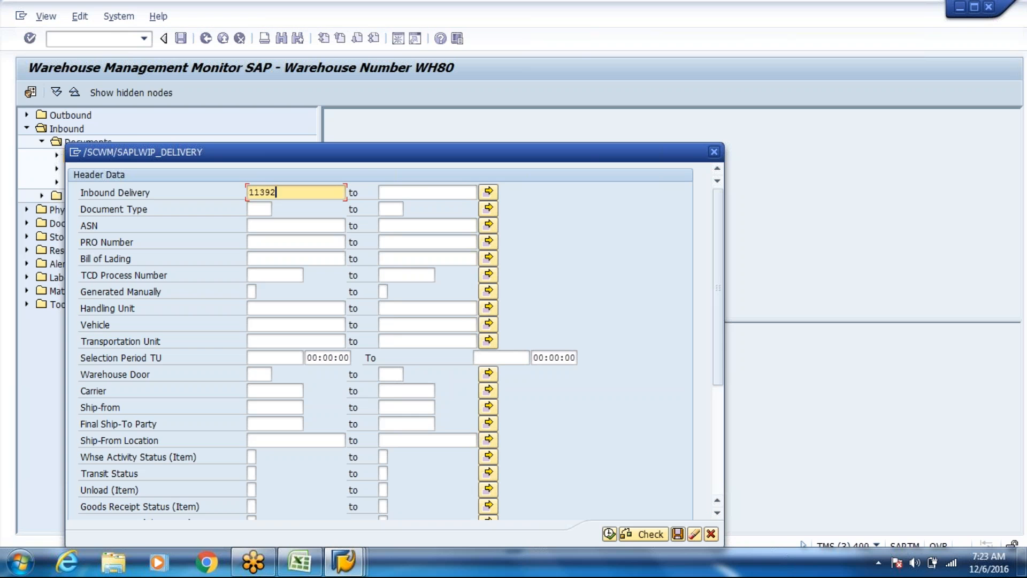
{"action": "left_click", "coordinate": [610, 534]}
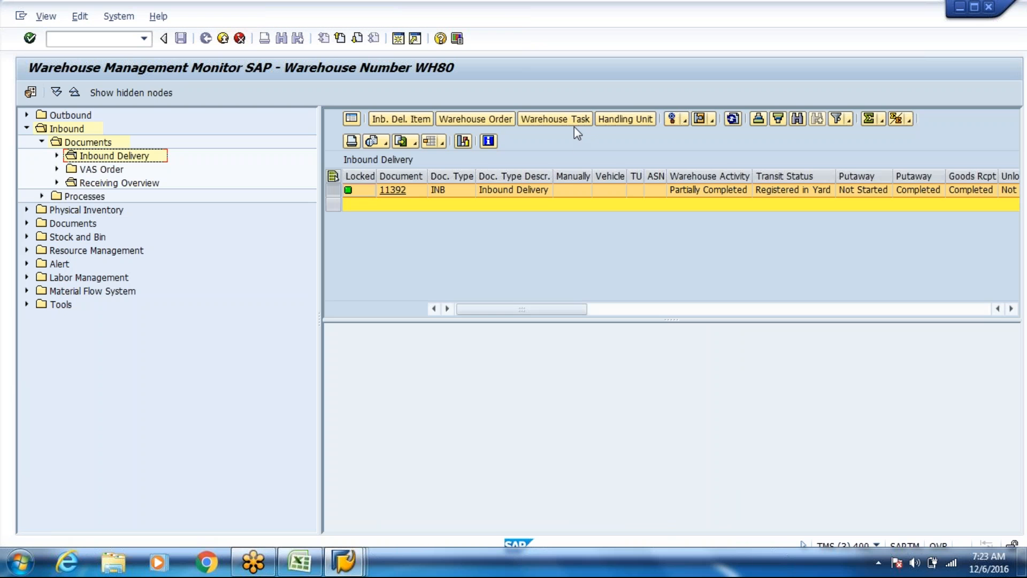
Display the warehouse tasks of inbound delivery 11392 and narrow the node tree to widen the result area.
{"action": "left_click", "coordinate": [570, 123]}
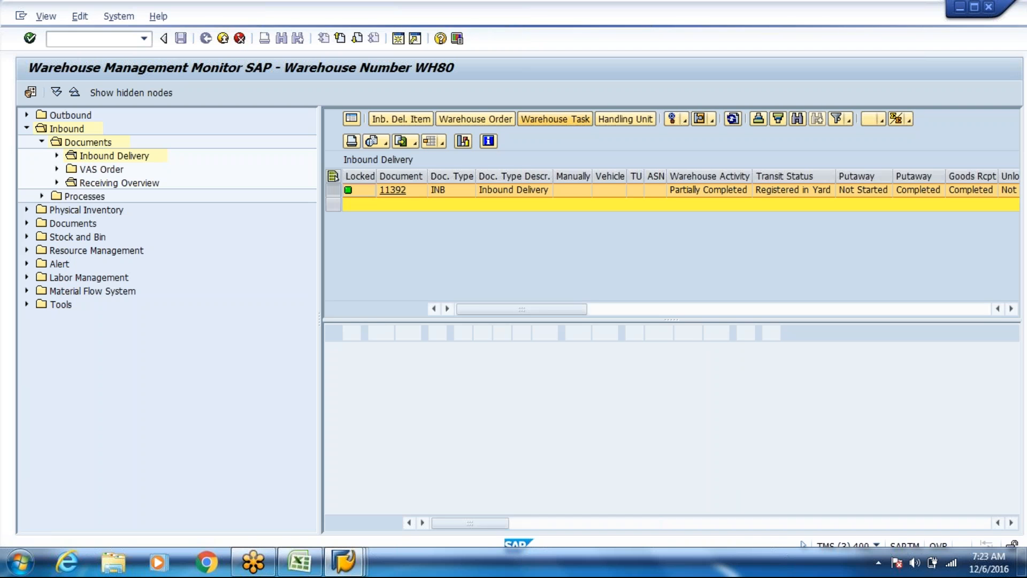
{"action": "left_click_drag", "start_coordinate": [320, 289], "coordinate": [224, 258]}
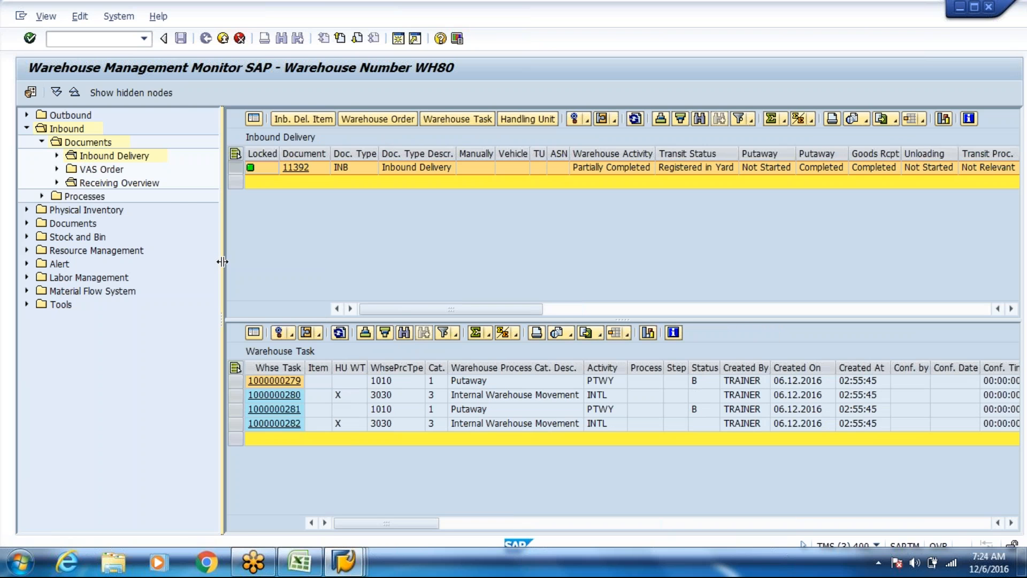
{"action": "left_click_drag", "start_coordinate": [222, 261], "coordinate": [173, 265]}
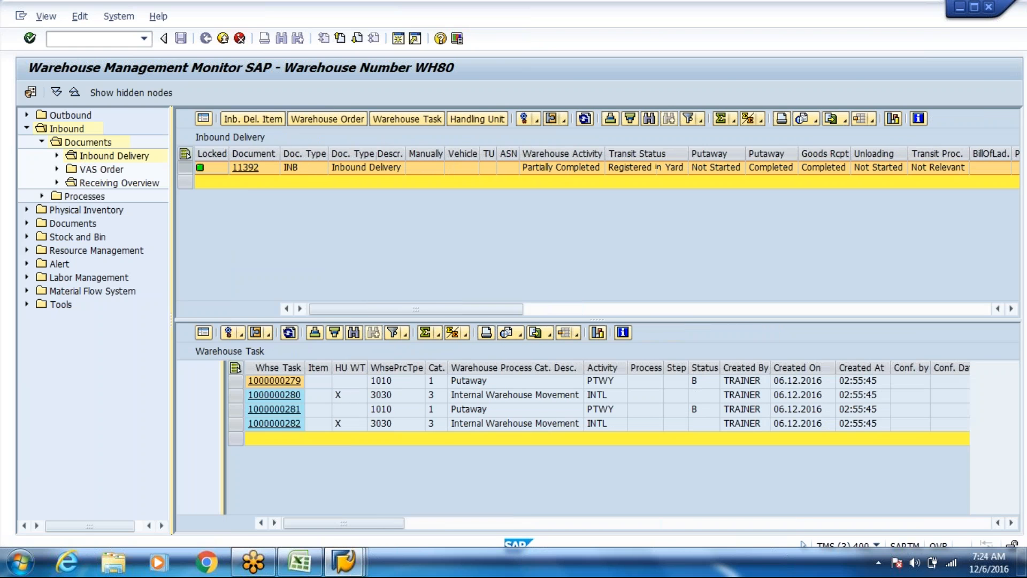
Move the warehouse task columns from Source HU through Dest. Stor. Bin to directly after the Activity column.
{"action": "left_click", "coordinate": [488, 525]}
{"action": "left_click", "coordinate": [571, 529]}
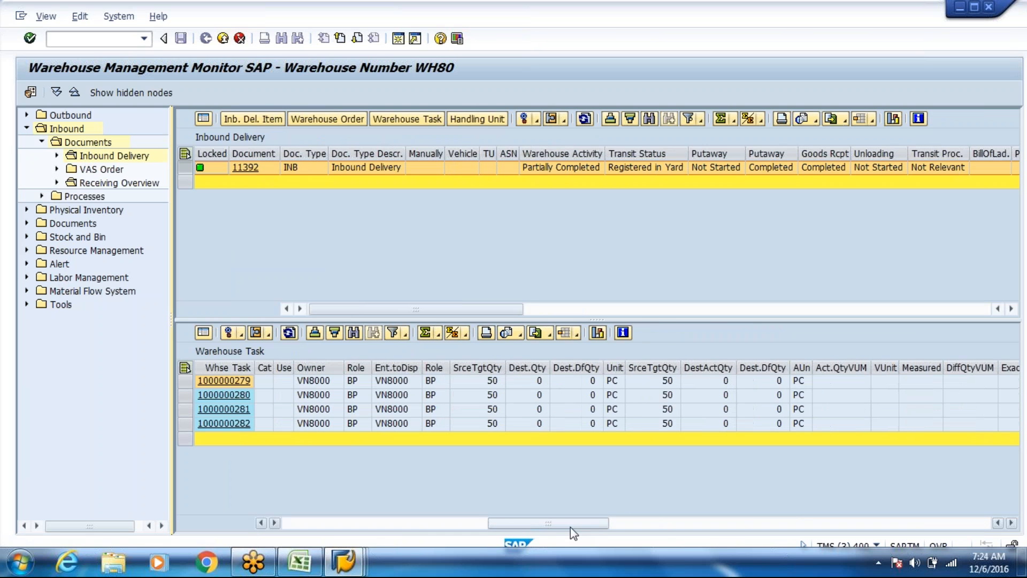
{"action": "left_click_drag", "start_coordinate": [571, 527], "coordinate": [827, 525]}
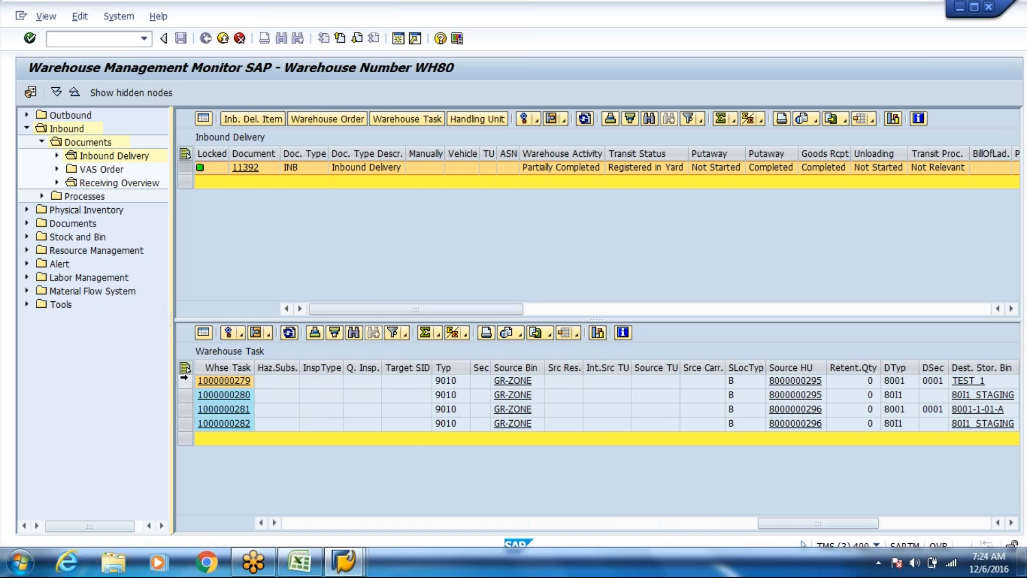
{"action": "left_click_drag", "start_coordinate": [185, 381], "coordinate": [184, 393]}
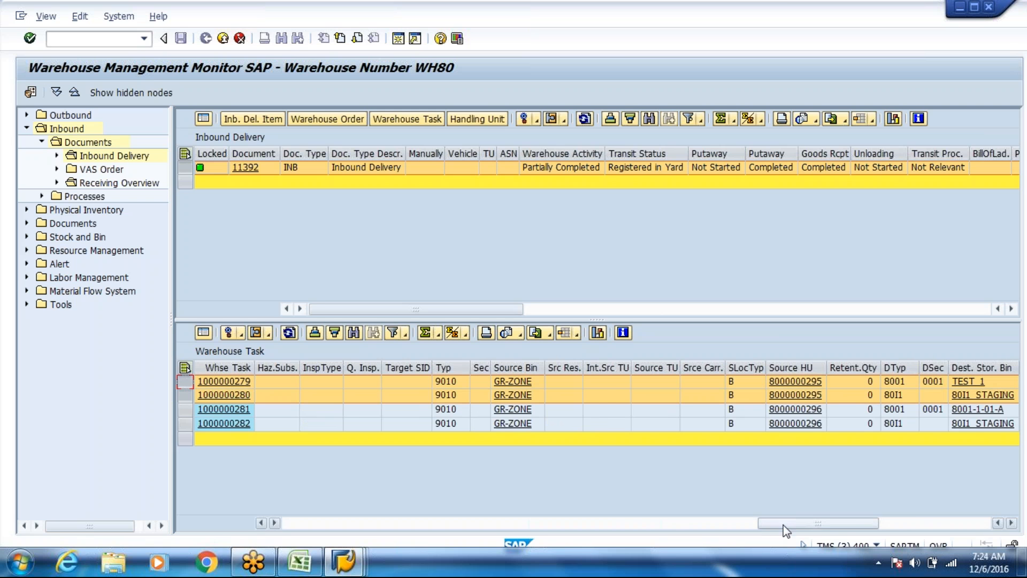
{"action": "left_click_drag", "start_coordinate": [792, 522], "coordinate": [844, 523]}
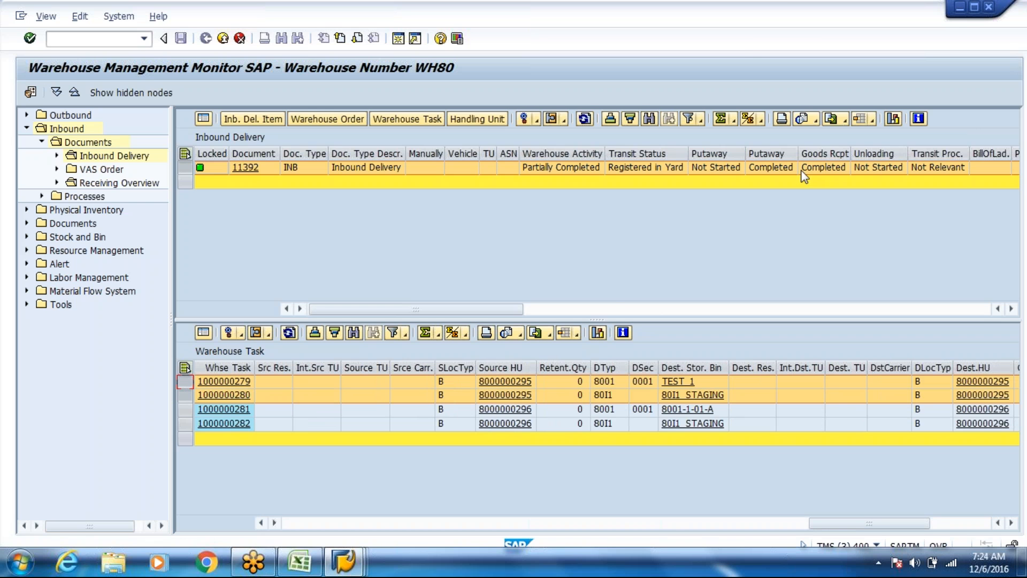
{"action": "left_click", "coordinate": [503, 368]}
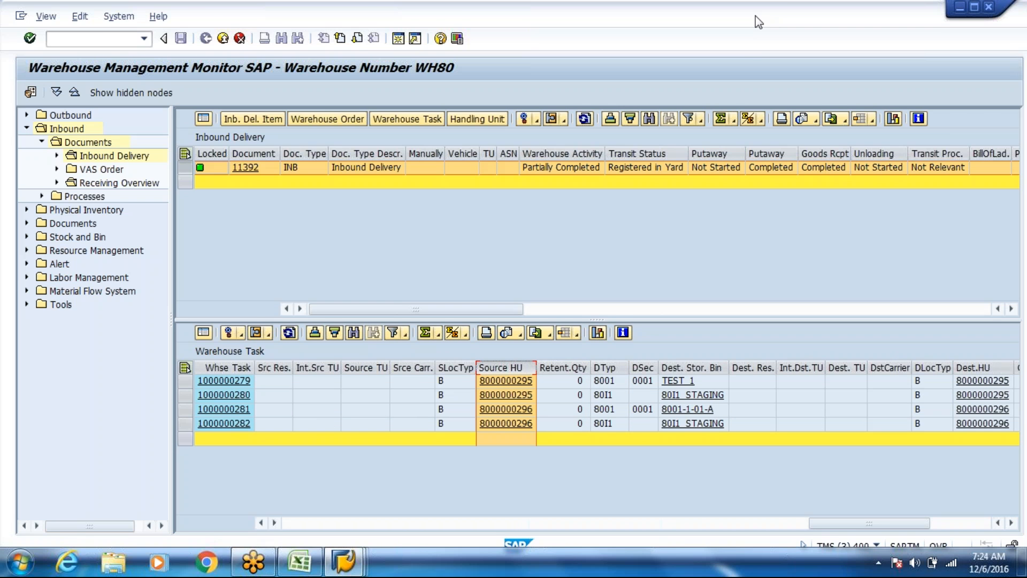
{"action": "left_click", "coordinate": [681, 367], "text": "shift"}
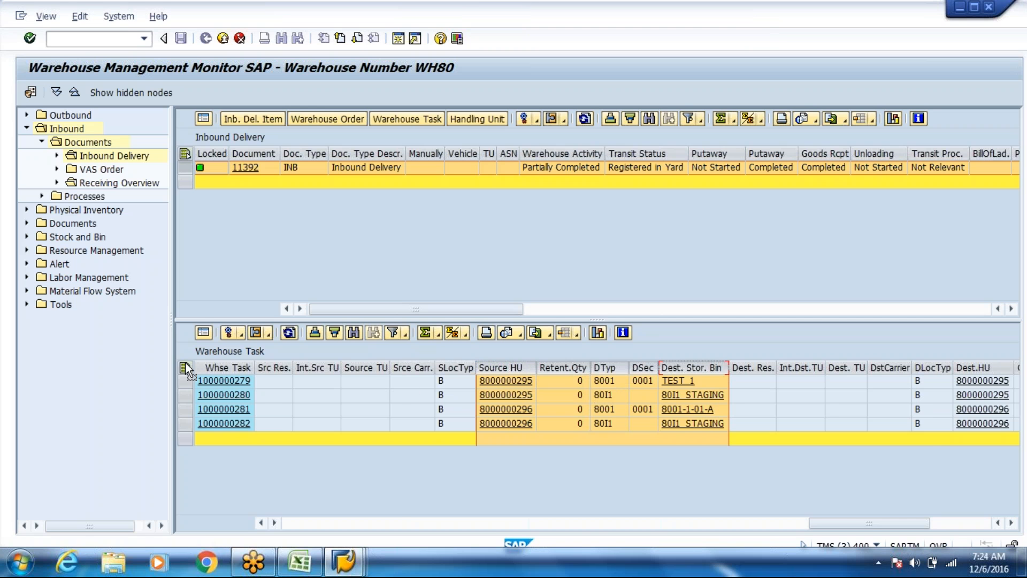
{"action": "mouse_move", "coordinate": [186, 362]}
{"action": "left_mouse_down"}
{"action": "mouse_move", "coordinate": [88, 372]}
{"action": "mouse_move", "coordinate": [608, 404]}
{"action": "left_mouse_up"}
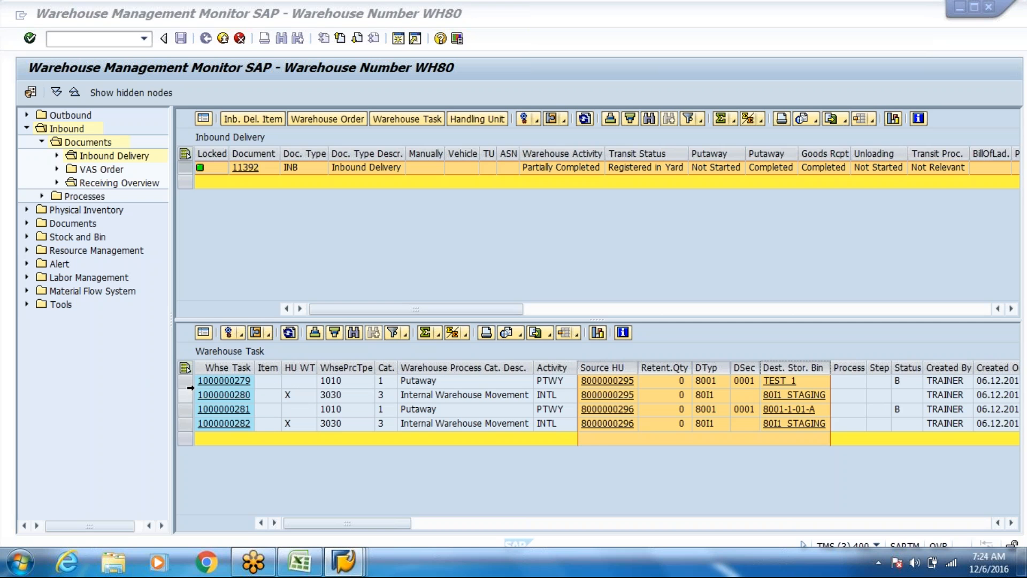
{"action": "left_click", "coordinate": [191, 388]}
{"action": "left_click", "coordinate": [187, 394]}
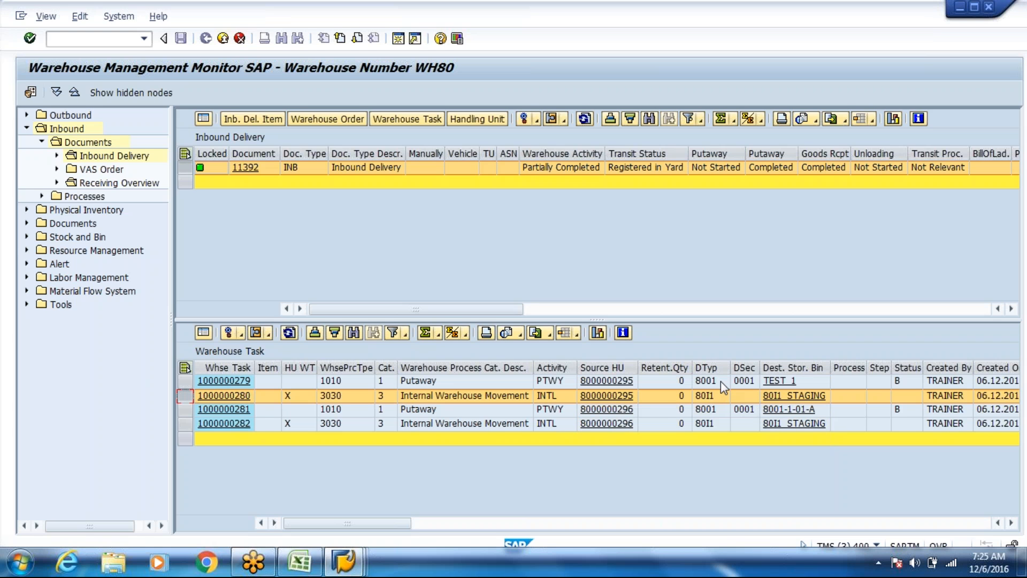
{"action": "left_click", "coordinate": [901, 401]}
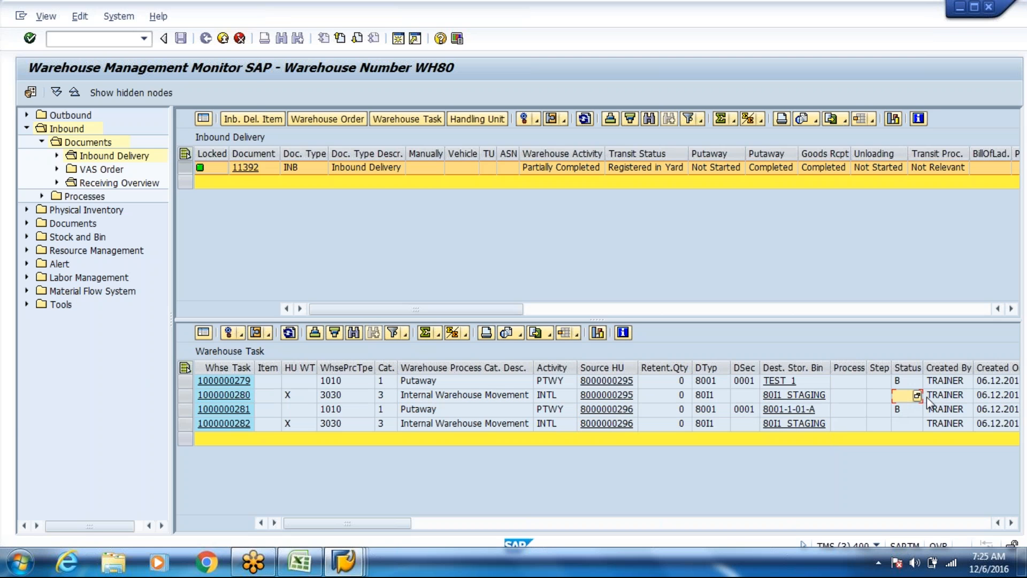
{"action": "left_click", "coordinate": [917, 396]}
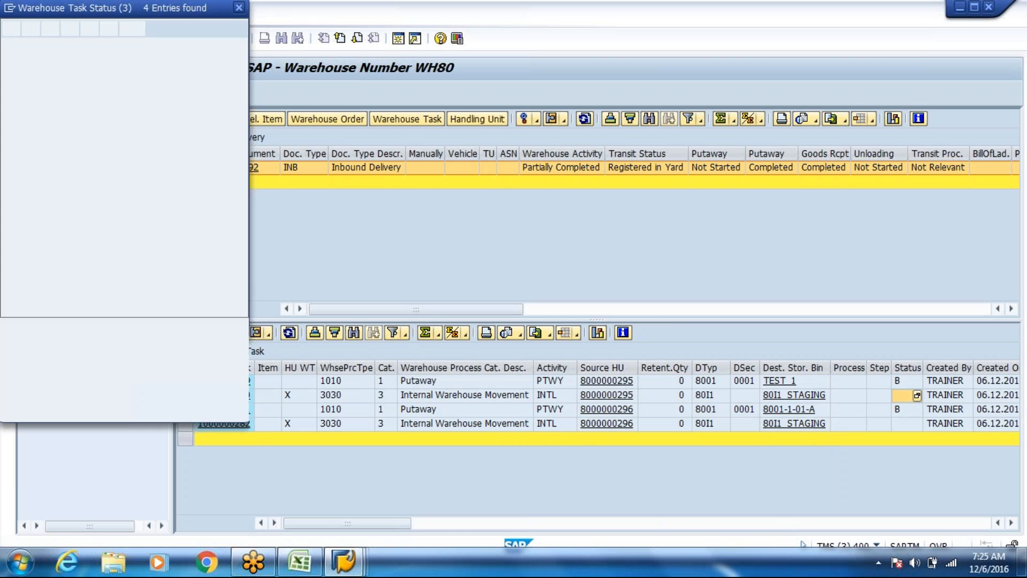
{"action": "left_click", "coordinate": [148, 62]}
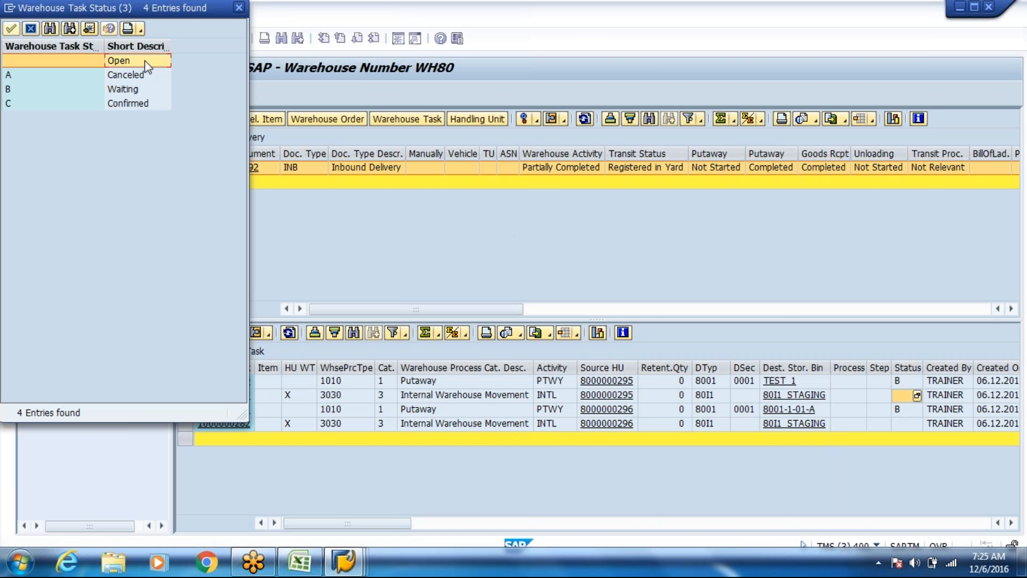
{"action": "left_click", "coordinate": [239, 7]}
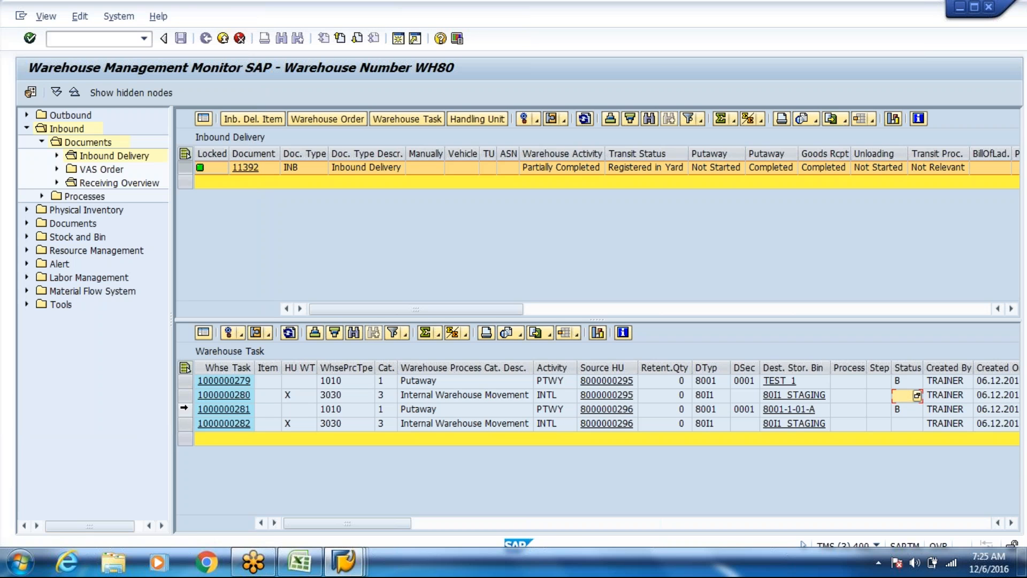
{"action": "left_click", "coordinate": [185, 395]}
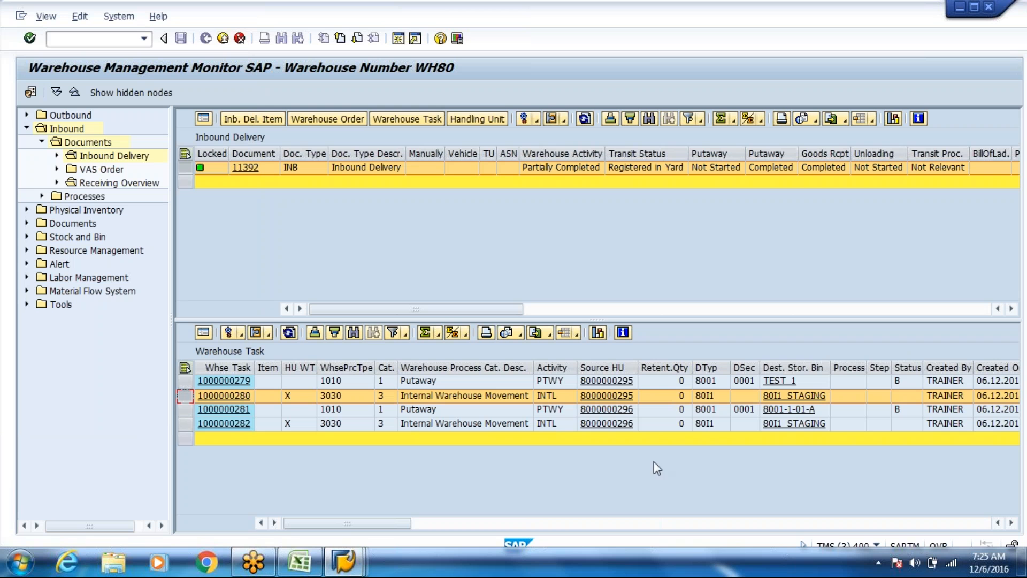
{"action": "left_click", "coordinate": [910, 386]}
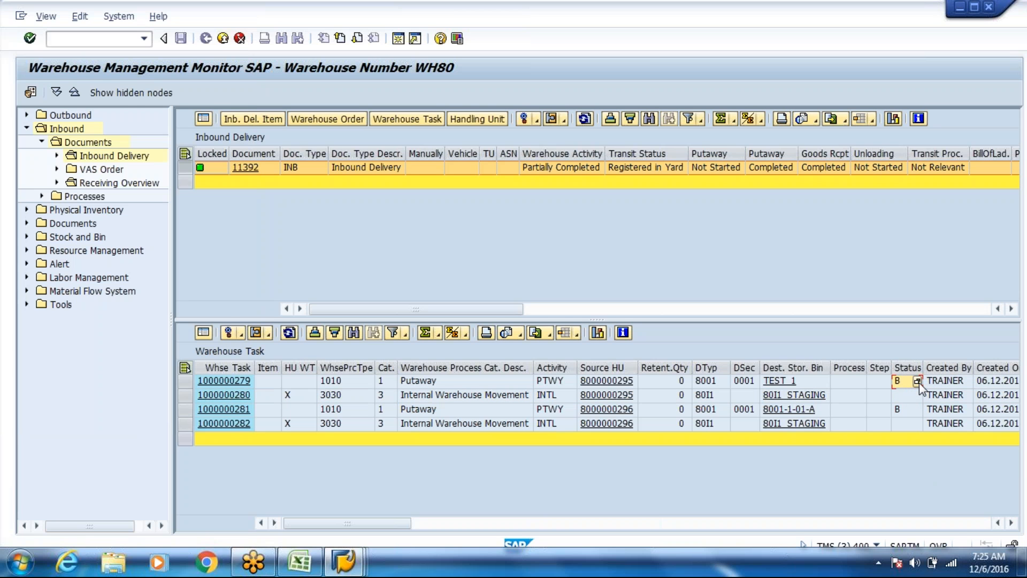
{"action": "left_click", "coordinate": [917, 380]}
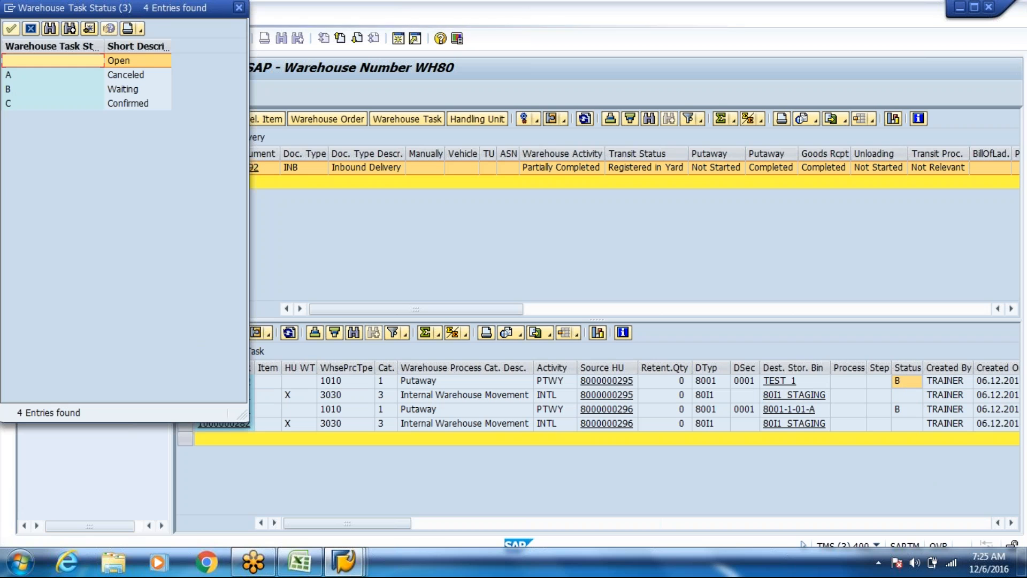
{"action": "left_click", "coordinate": [120, 89]}
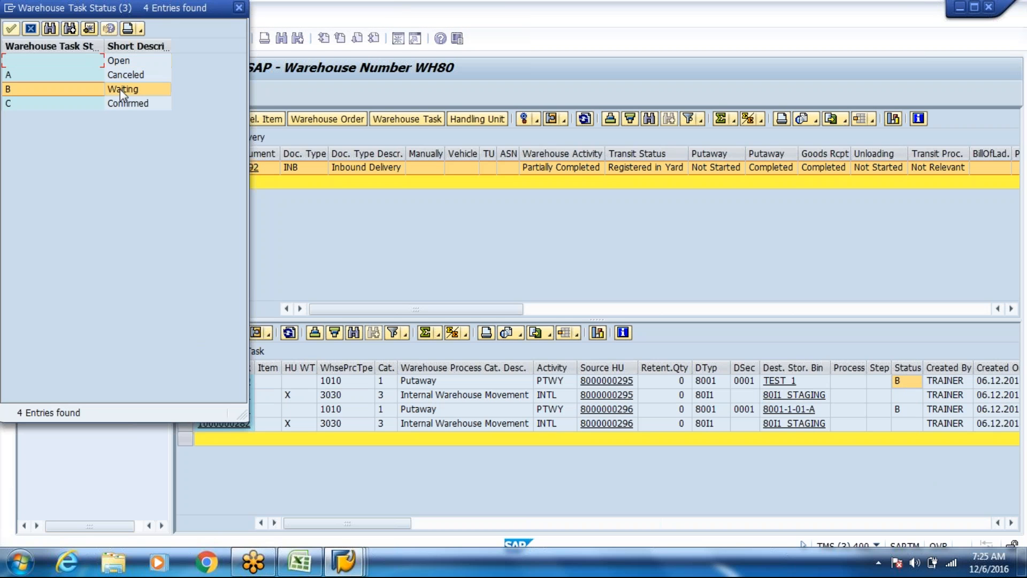
{"action": "left_click", "coordinate": [239, 7]}
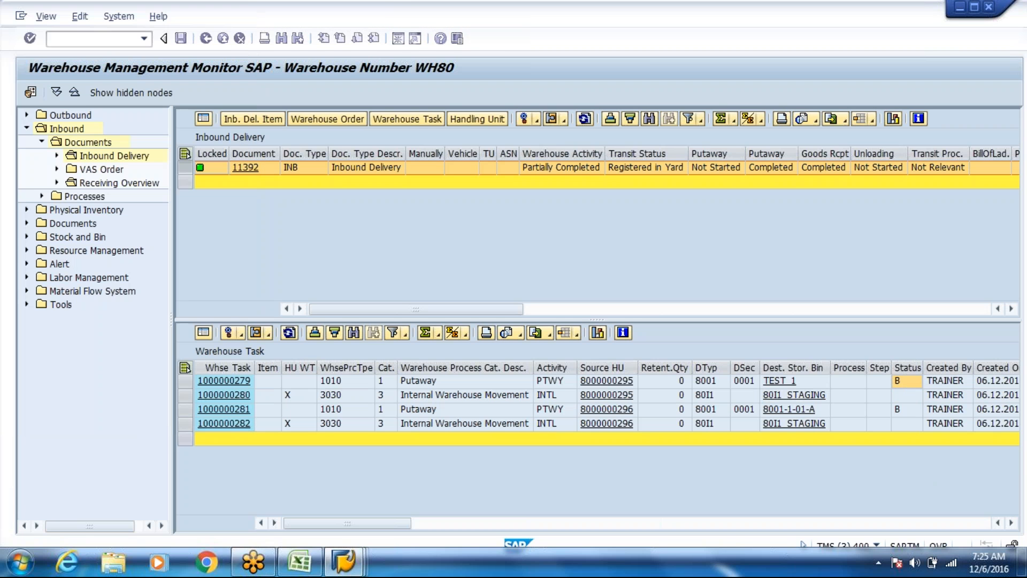
{"action": "left_click", "coordinate": [186, 381]}
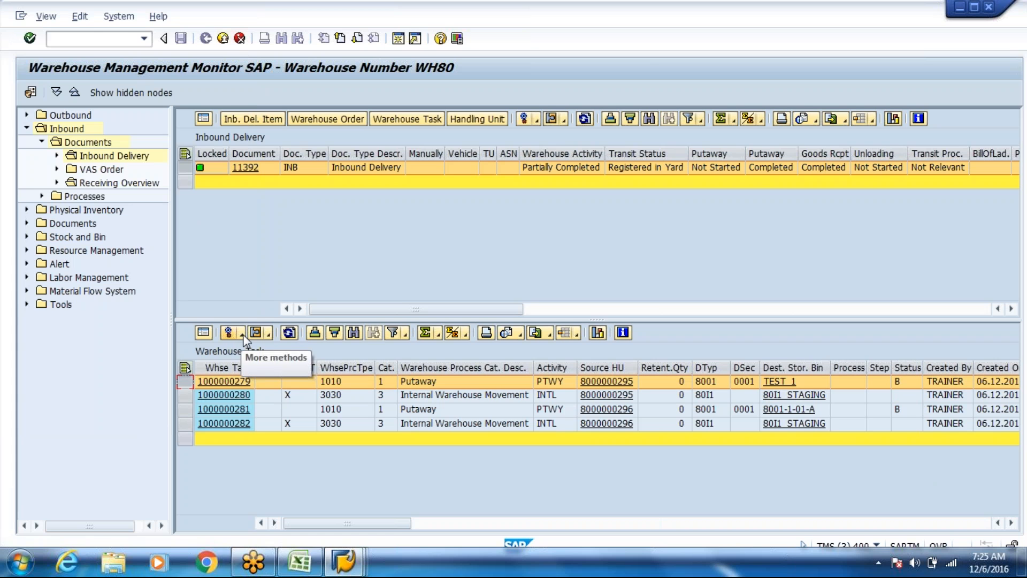
{"action": "left_click", "coordinate": [241, 335]}
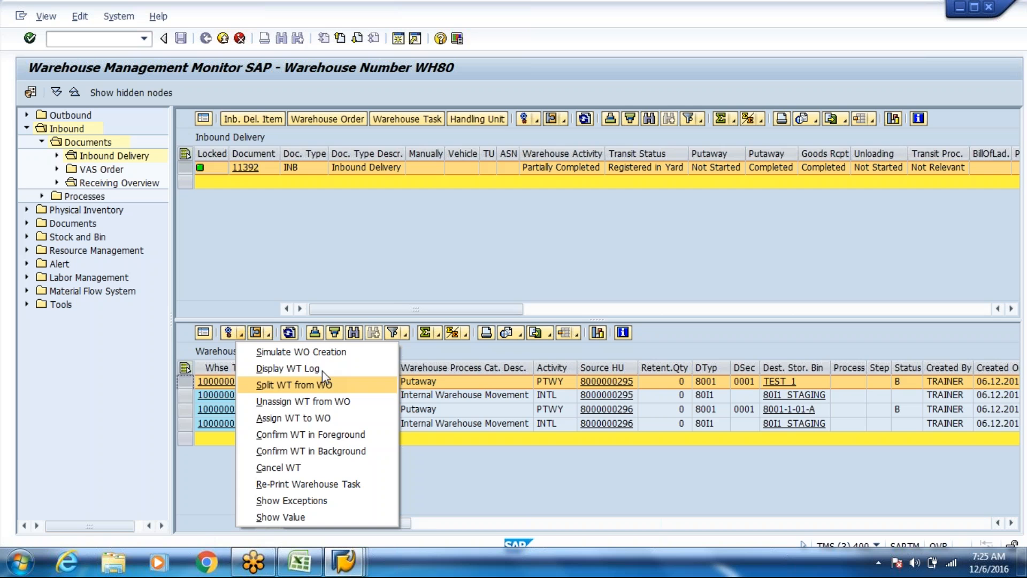
{"action": "left_click", "coordinate": [307, 454]}
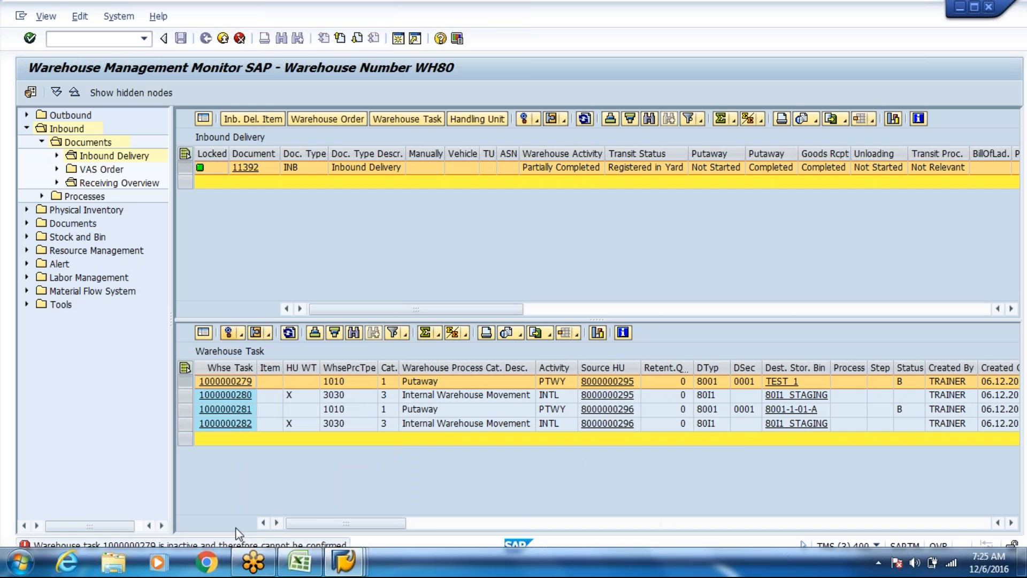
{"action": "left_click", "coordinate": [185, 382]}
{"action": "left_click", "coordinate": [184, 396]}
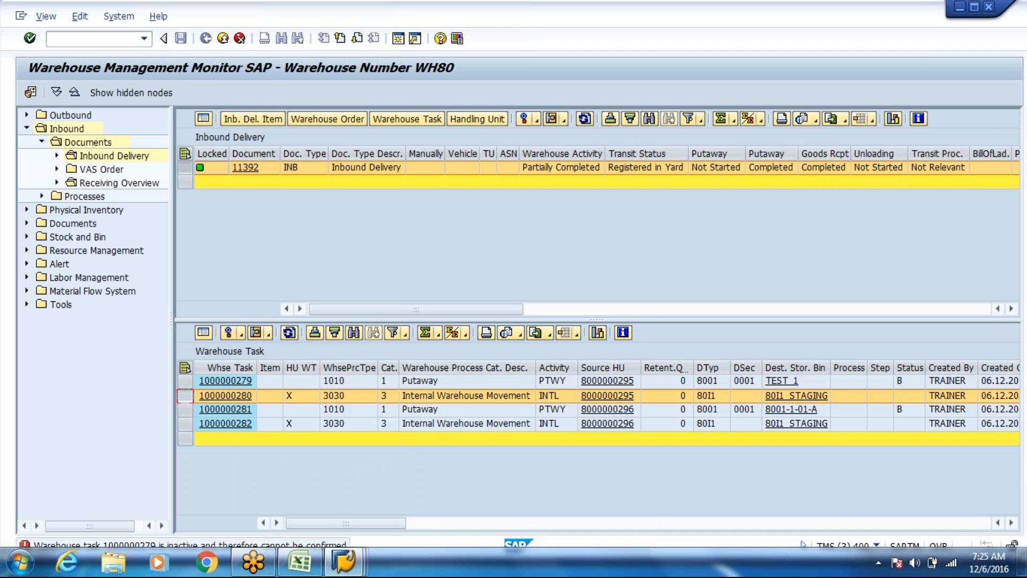
Switch to the Data For Demo workbook in Excel and examine the organizational data at the beginning of the Org Structure sheet.
{"action": "left_click", "coordinate": [301, 560]}
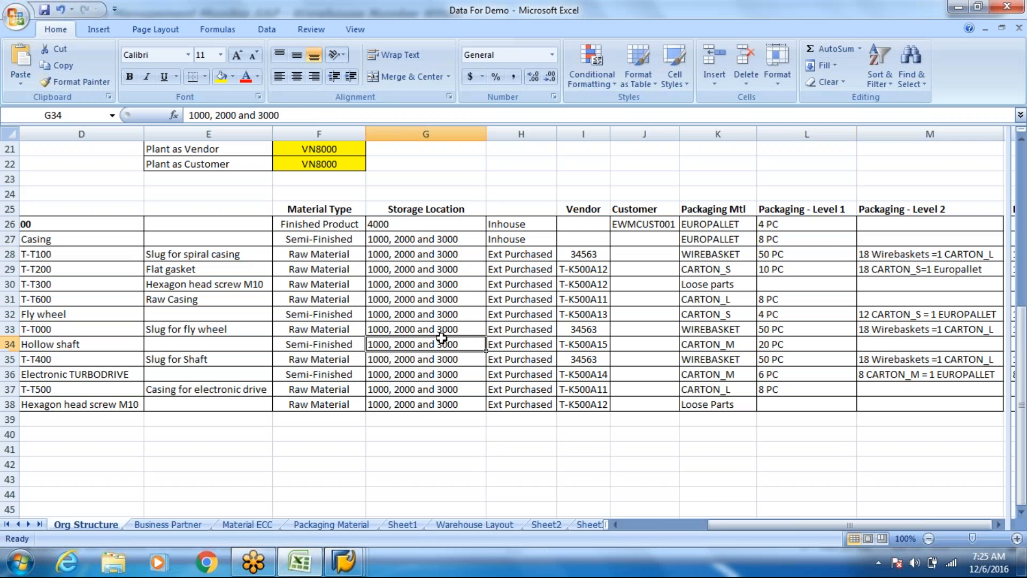
{"action": "key", "text": "Up"}
{"action": "key", "text": "Up"}
{"action": "key", "text": "Up"}
{"action": "key", "text": "Up"}
{"action": "key", "text": "Up"}
{"action": "key", "text": "Up"}
{"action": "key", "text": "Up"}
{"action": "key", "text": "Up"}
{"action": "key", "text": "Up"}
{"action": "key", "text": "Up"}
{"action": "key", "text": "Up"}
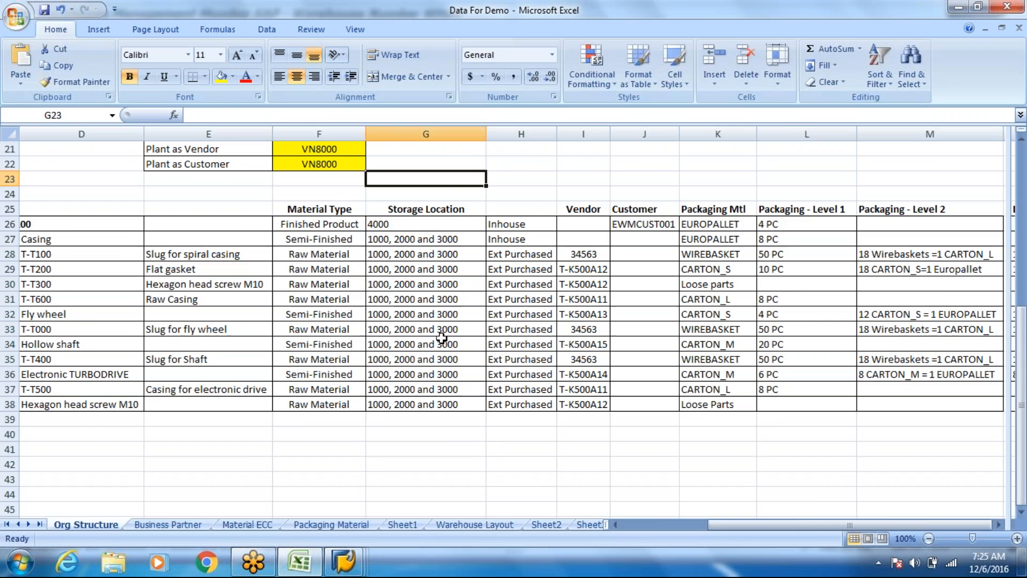
{"action": "key", "text": "Up"}
{"action": "key", "text": "Up"}
{"action": "key", "text": "Up"}
{"action": "key", "text": "Up"}
{"action": "key", "text": "Up"}
{"action": "key", "text": "Up"}
{"action": "key", "text": "Up"}
{"action": "key", "text": "Up"}
{"action": "key", "text": "Up"}
{"action": "key", "text": "Up"}
{"action": "key", "text": "Up"}
{"action": "key", "text": "Up"}
{"action": "key", "text": "Up"}
{"action": "key", "text": "Up"}
{"action": "key", "text": "Up"}
{"action": "key", "text": "Up"}
{"action": "key", "text": "Up"}
{"action": "key", "text": "Up"}
{"action": "key", "text": "Up"}
{"action": "key", "text": "Up"}
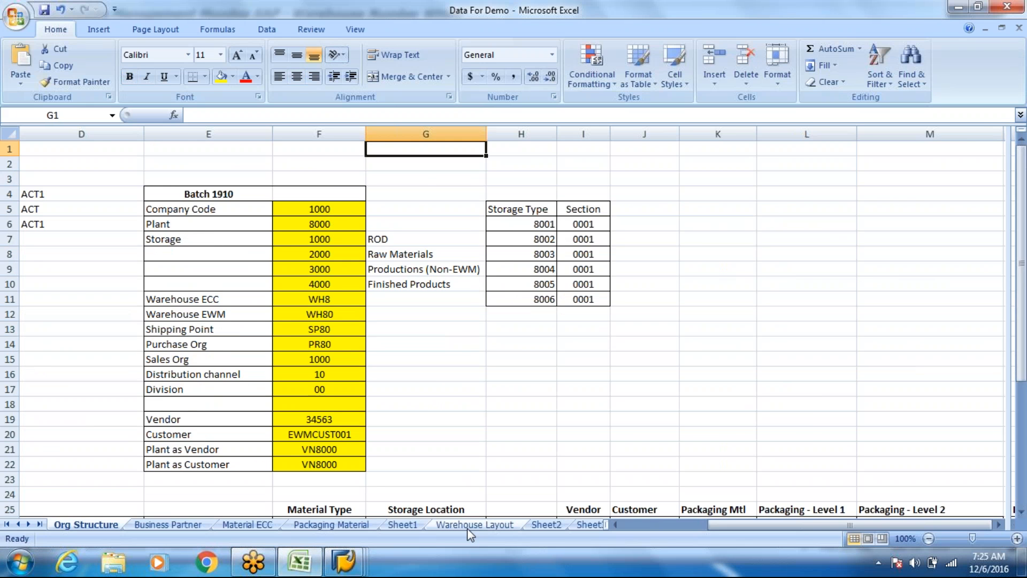
Examine the WH80 plan on the Warehouse Layout sheet, from the goods receipt zone to intermediate storage type 80I1.
{"action": "left_click", "coordinate": [467, 527]}
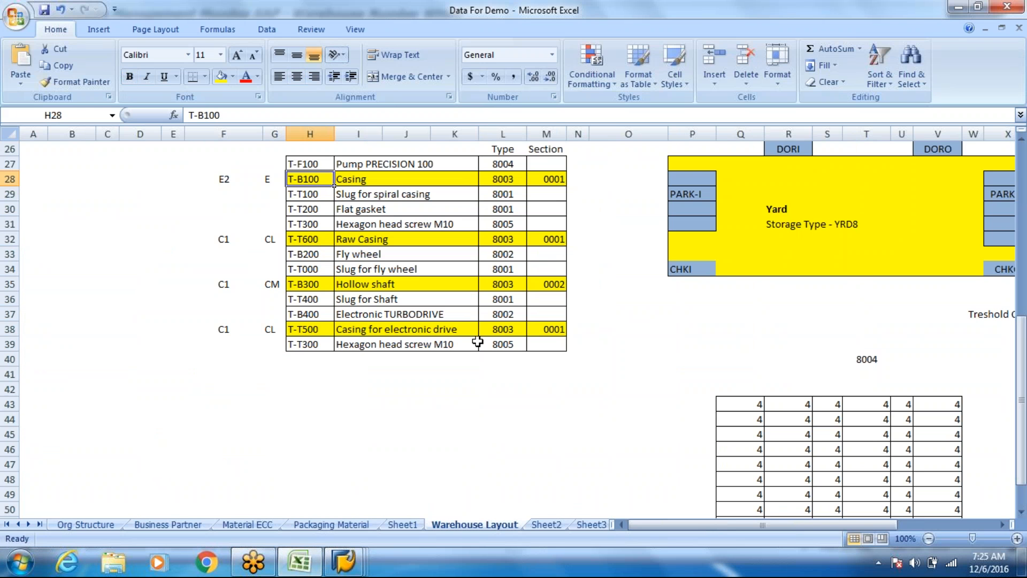
{"action": "key", "text": "Up"}
{"action": "key", "text": "Up"}
{"action": "key", "text": "Up"}
{"action": "key", "text": "Up"}
{"action": "key", "text": "Up"}
{"action": "key", "text": "Up"}
{"action": "key", "text": "Up"}
{"action": "key", "text": "Up"}
{"action": "key", "text": "Up"}
{"action": "key", "text": "Up"}
{"action": "key", "text": "Up"}
{"action": "key", "text": "Up"}
{"action": "key", "text": "Up"}
{"action": "key", "text": "Up"}
{"action": "key", "text": "Up"}
{"action": "key", "text": "Up"}
{"action": "key", "text": "Up"}
{"action": "key", "text": "Up"}
{"action": "key", "text": "Up"}
{"action": "key", "text": "Up"}
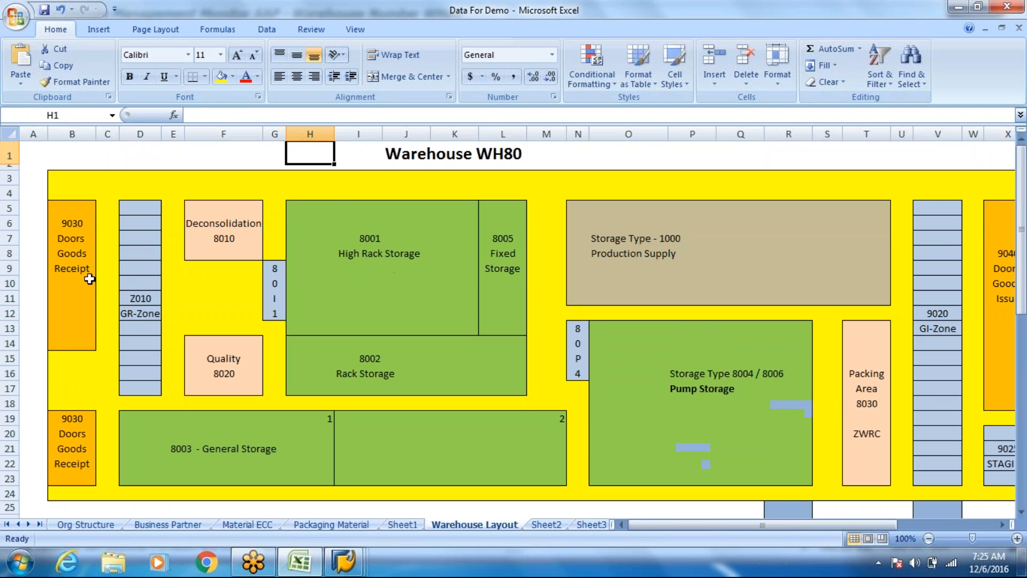
{"action": "left_click", "coordinate": [136, 271]}
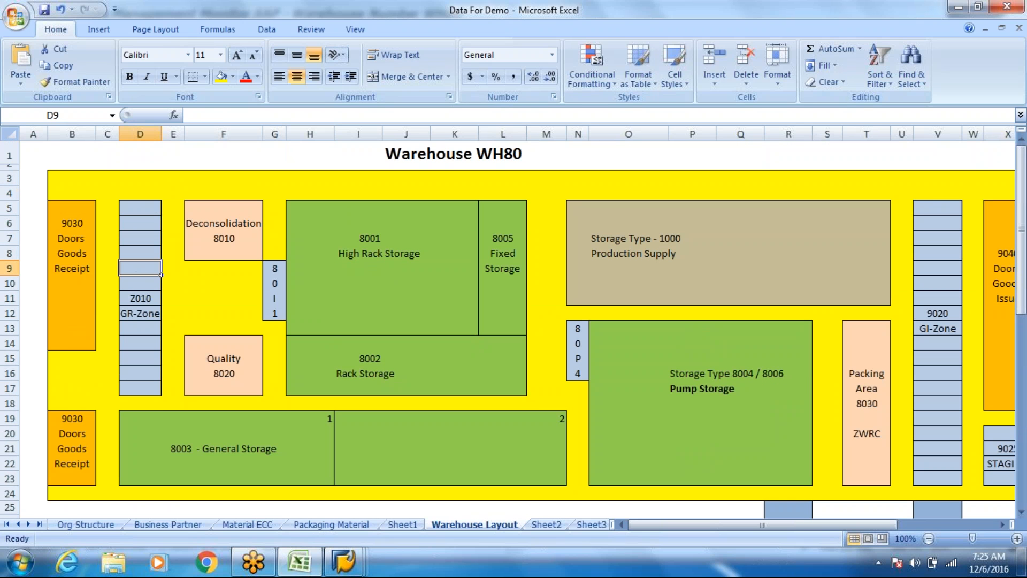
{"action": "left_click", "coordinate": [271, 279]}
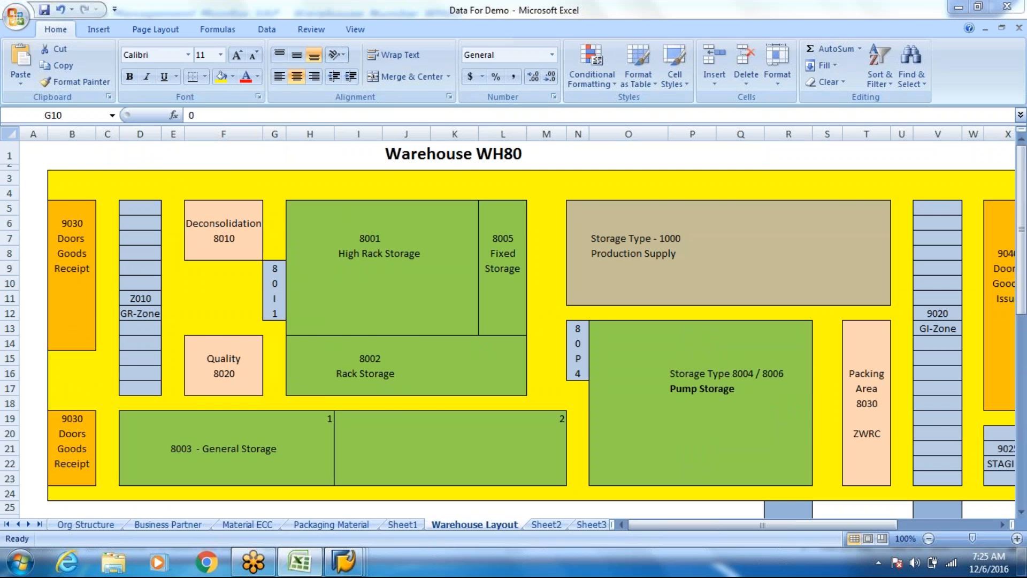
{"action": "key", "text": "alt+Tab"}
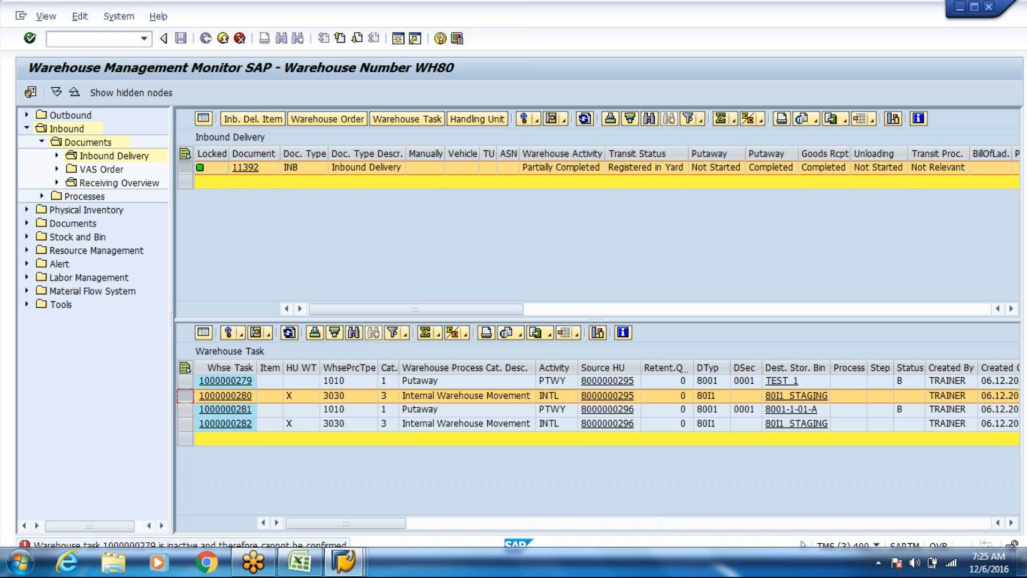
{"action": "left_click", "coordinate": [240, 339]}
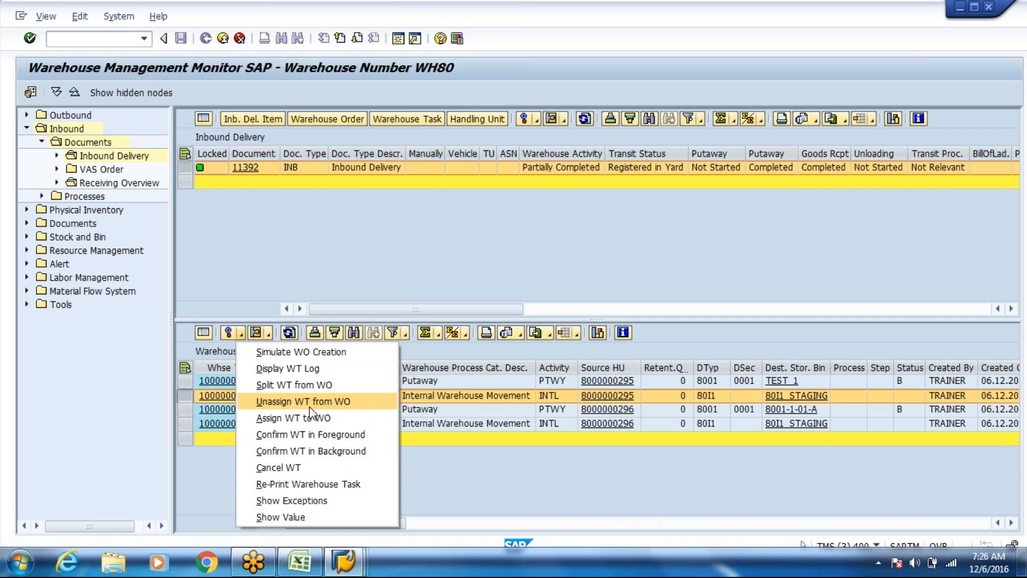
{"action": "left_click", "coordinate": [288, 452]}
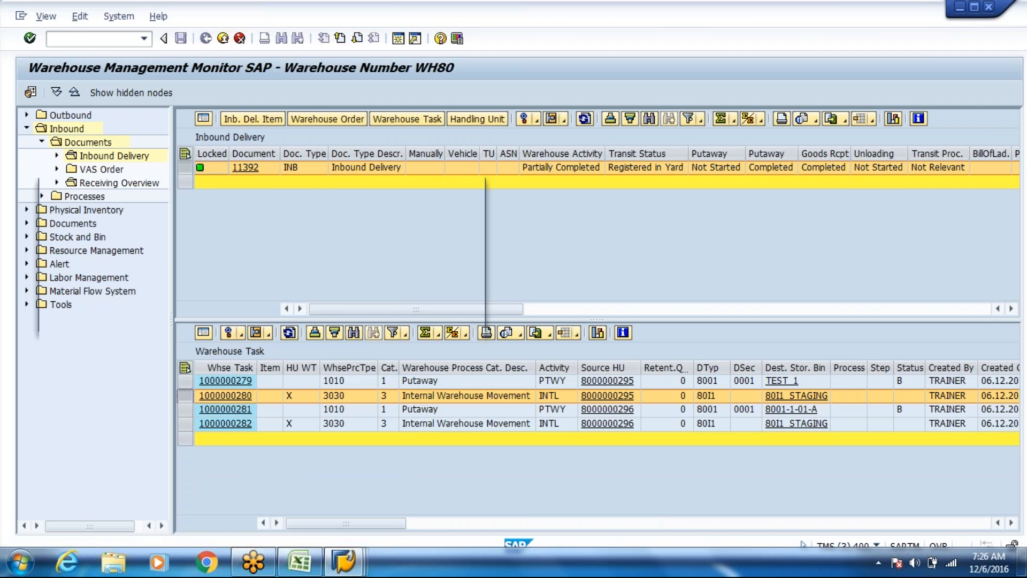
{"action": "key", "text": "Return"}
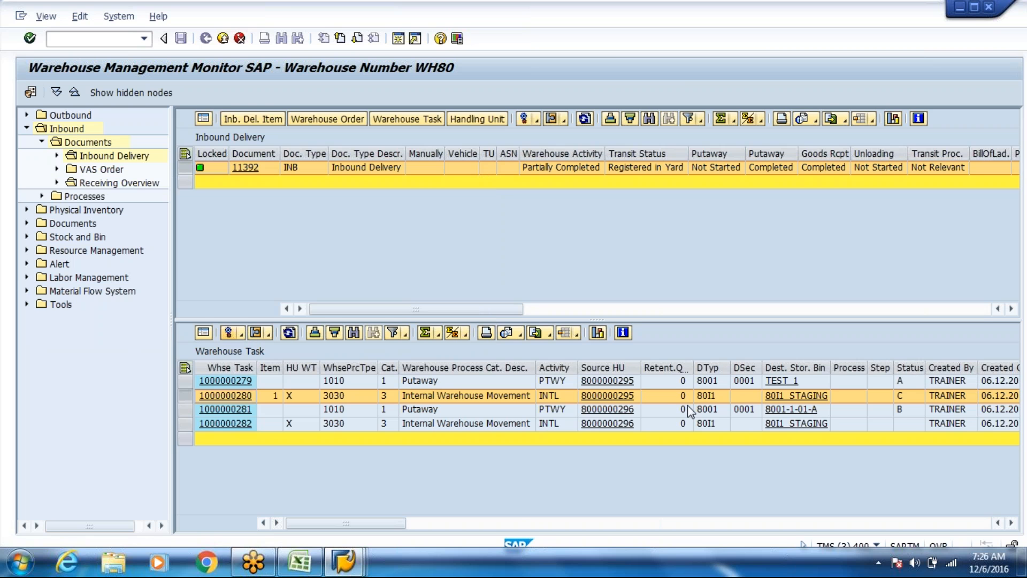
In the Display IMG session, open the storage type definition details of 80I1 in warehouse WH80.
{"action": "left_click", "coordinate": [343, 566]}
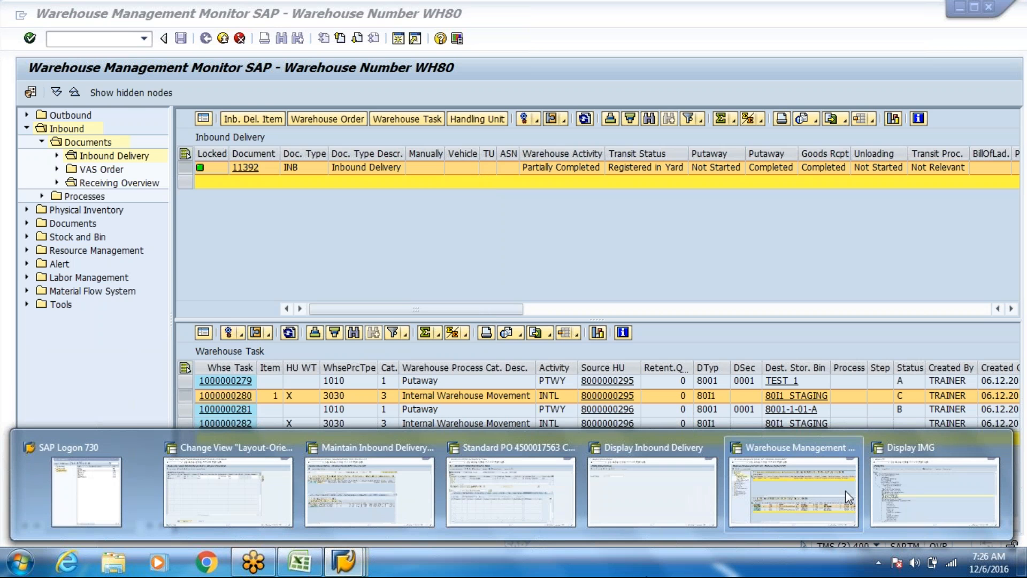
{"action": "left_click", "coordinate": [892, 496]}
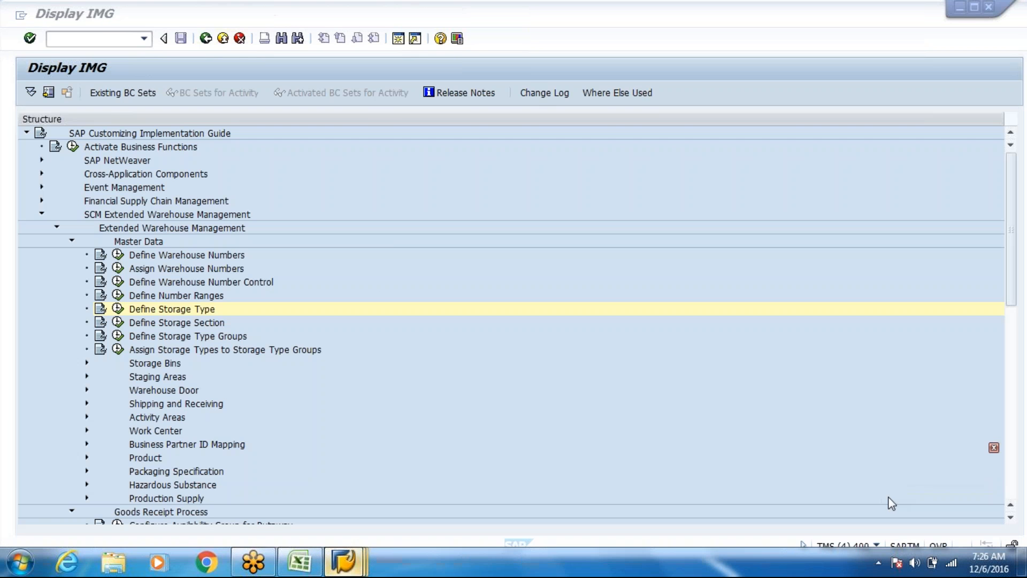
{"action": "double_click", "coordinate": [174, 310]}
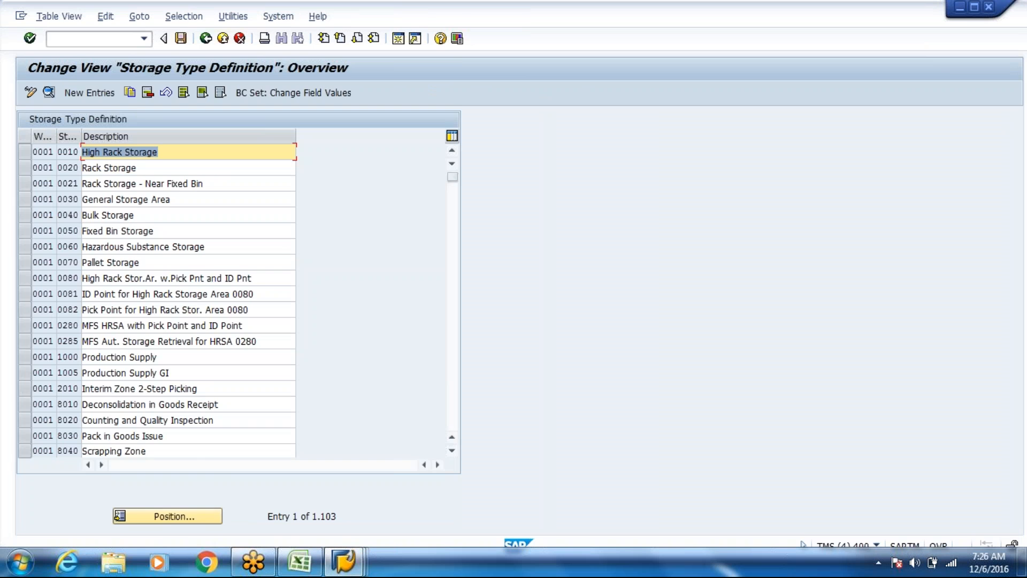
{"action": "left_click", "coordinate": [162, 518]}
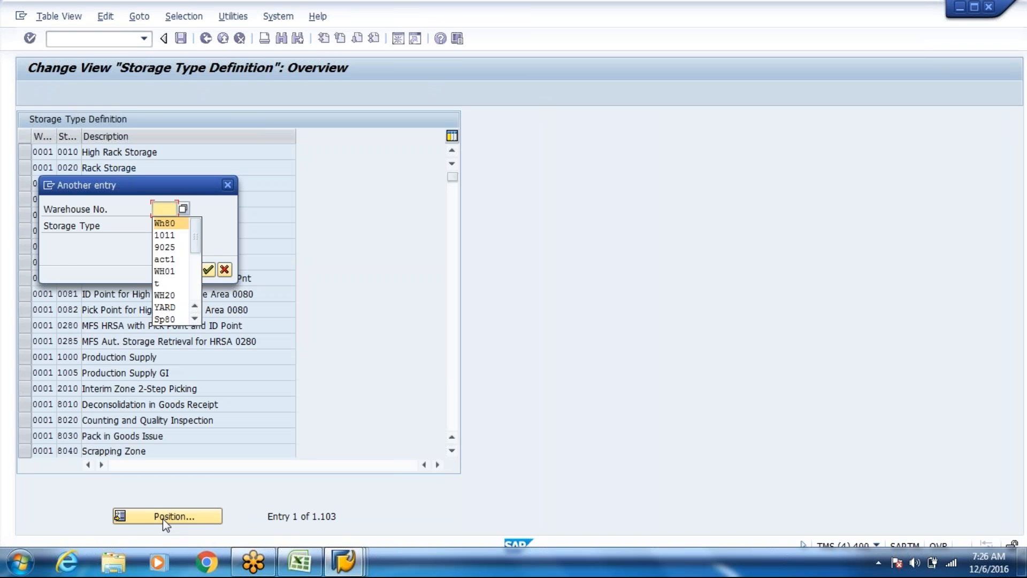
{"action": "key", "text": "Return"}
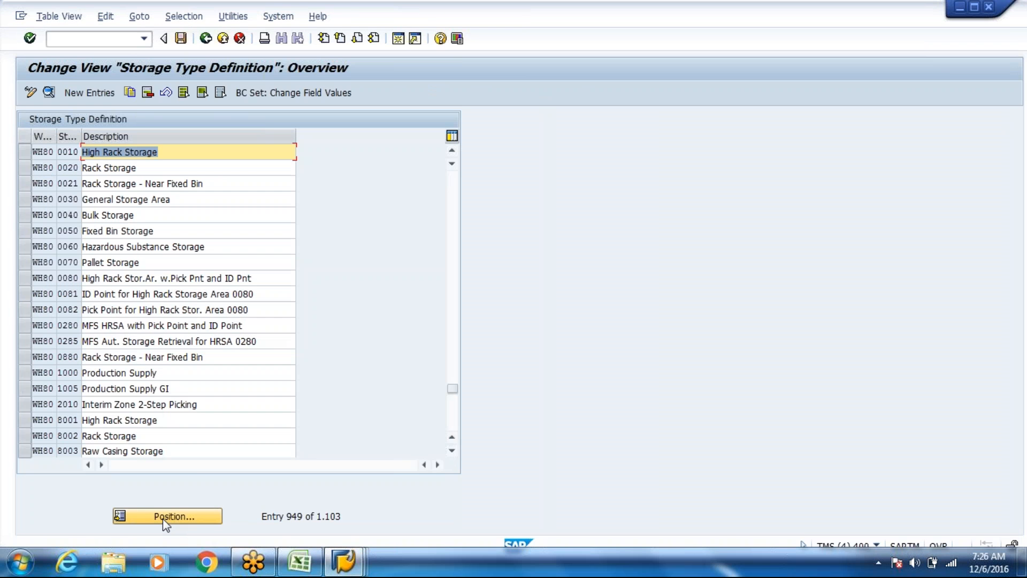
{"action": "key", "text": "Page_Down"}
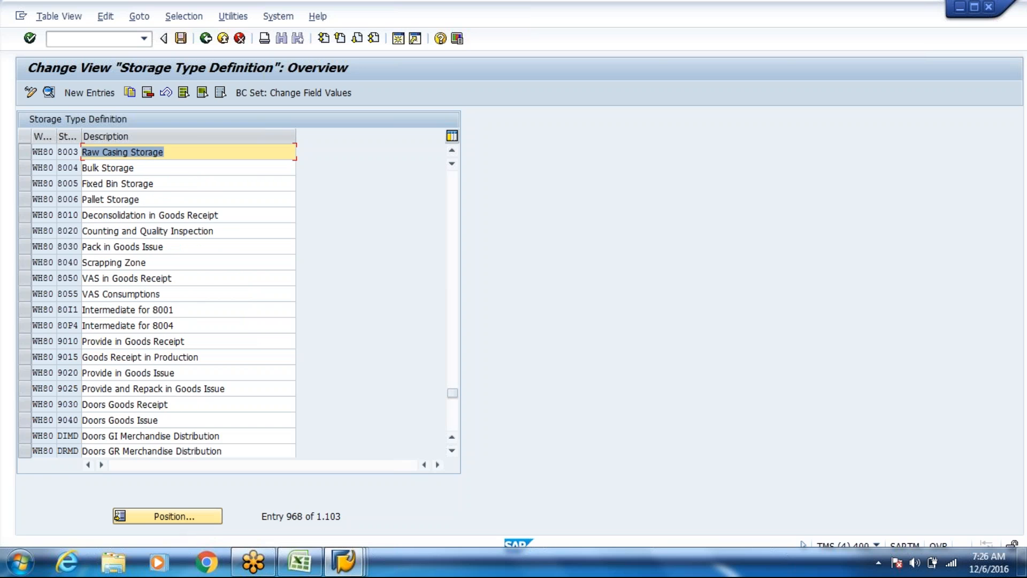
{"action": "double_click", "coordinate": [139, 306]}
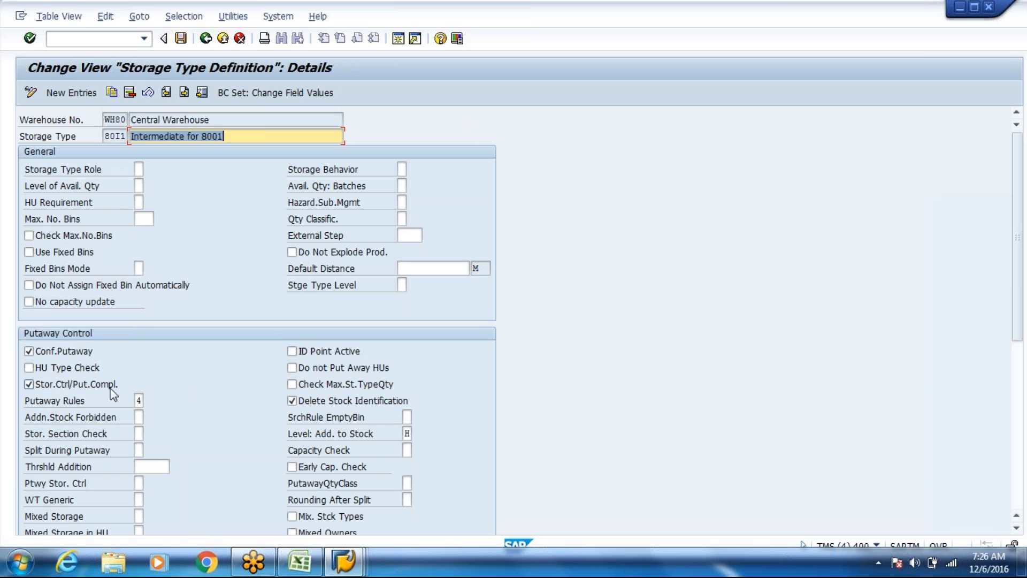
Disable Stor.Ctrl/Put.Compl. and Delete Stock Identification for storage type 80I1 and save with the proposed customizing request.
{"action": "left_click", "coordinate": [113, 387]}
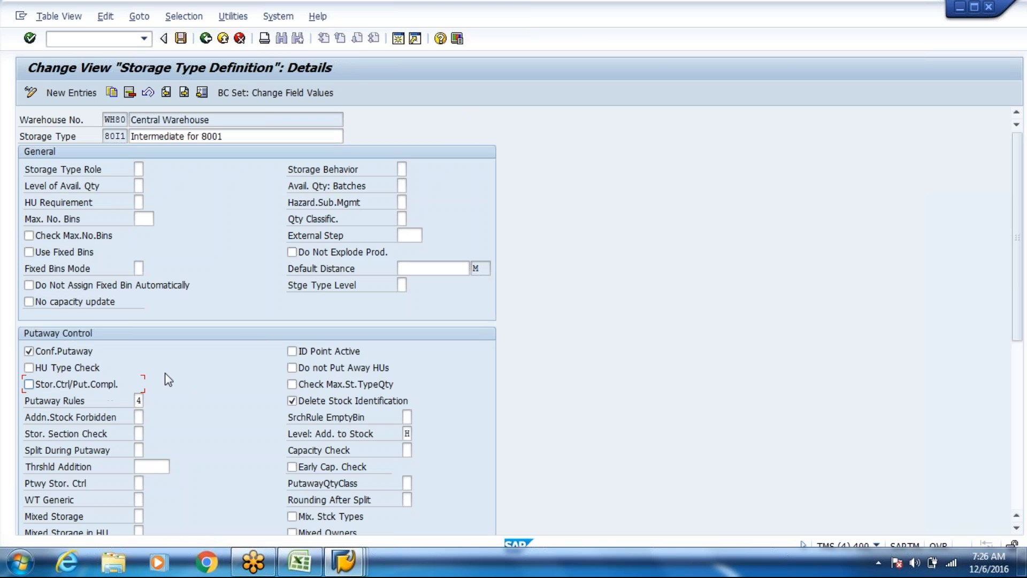
{"action": "left_click", "coordinate": [350, 399]}
{"action": "key", "text": "ctrl+s"}
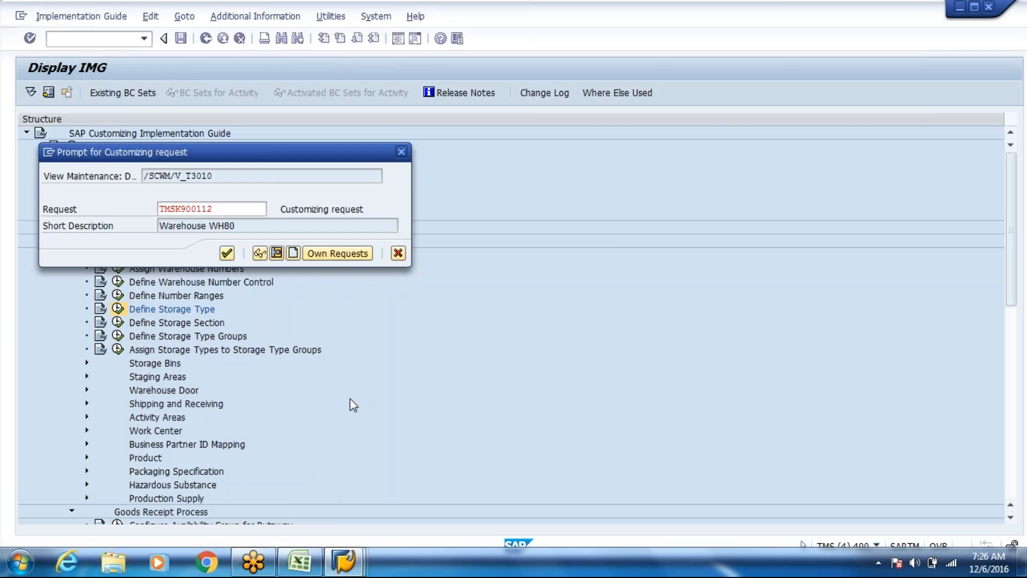
{"action": "key", "text": "Return"}
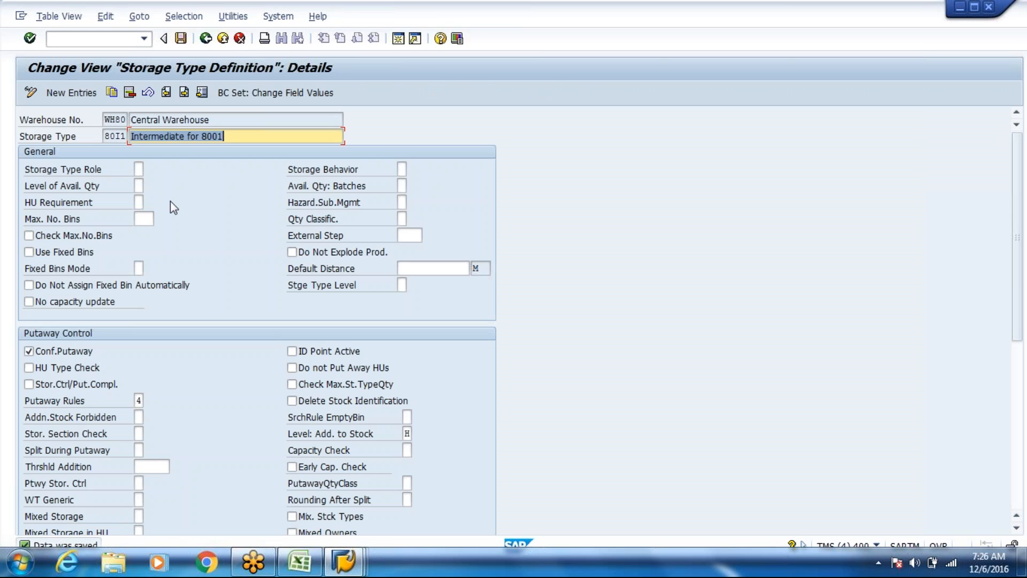
Disable Stor.Ctrl/Put.Compl. and Delete Stock Identification for storage type 80P4, save, and return to the warehouse monitor.
{"action": "left_click", "coordinate": [183, 92]}
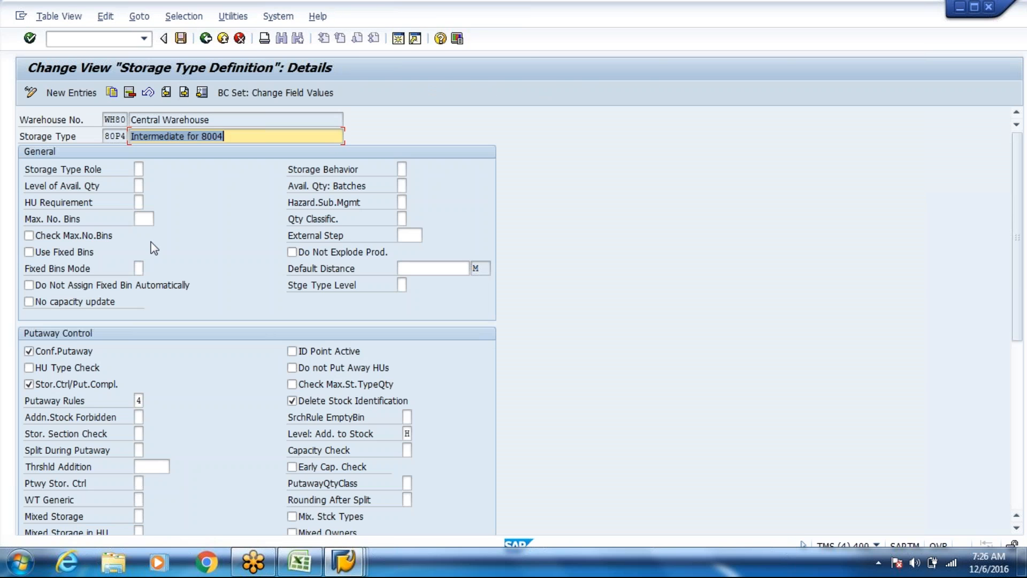
{"action": "left_click", "coordinate": [77, 390]}
{"action": "left_click", "coordinate": [392, 408]}
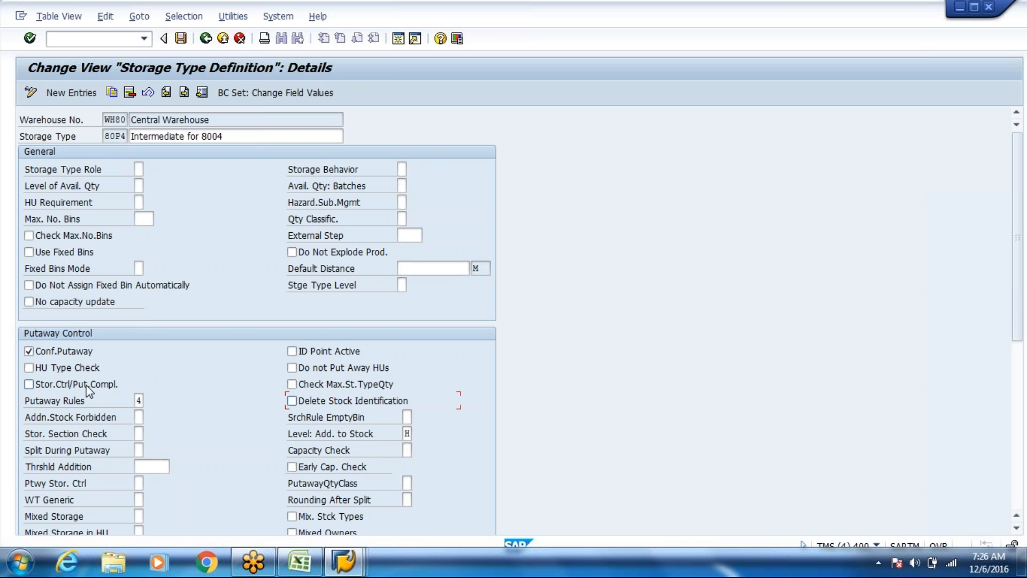
{"action": "key", "text": "alt+Tab"}
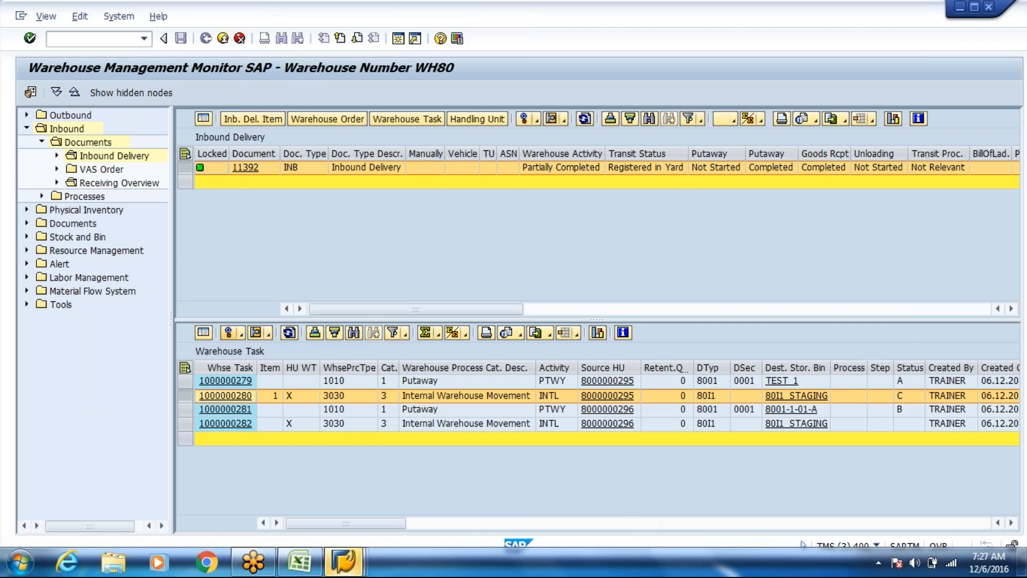
{"action": "key", "text": "alt+Tab"}
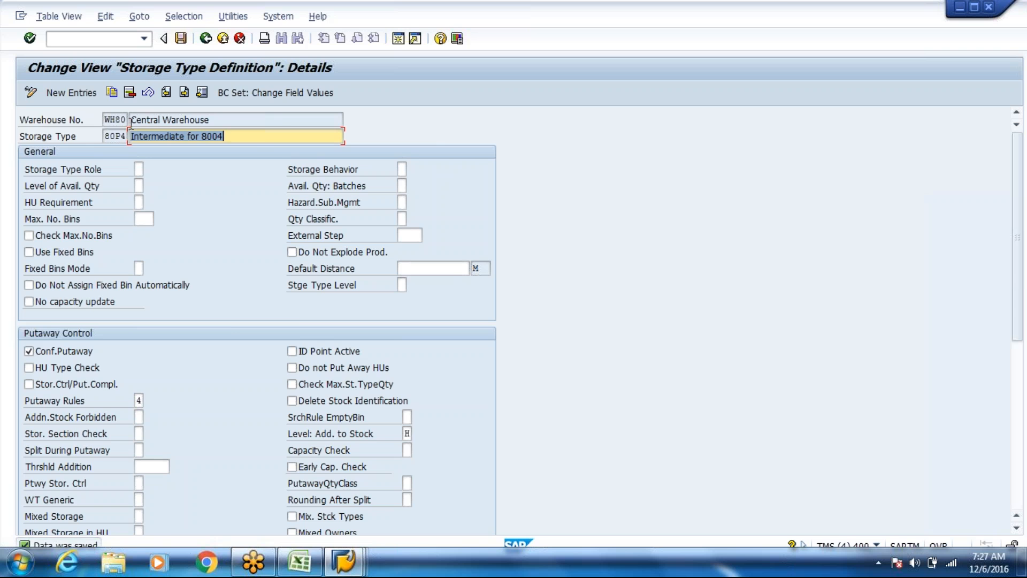
{"action": "key", "text": "alt+Tab"}
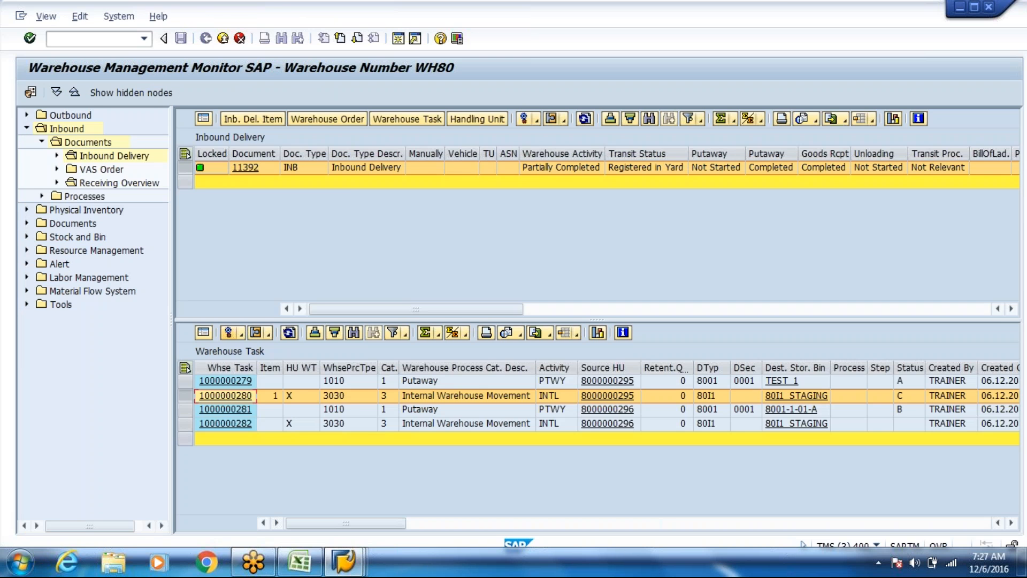
Switch to the storage type customizing session and leave the 80P4 details back to the Display IMG structure.
{"action": "key", "text": "alt+Tab"}
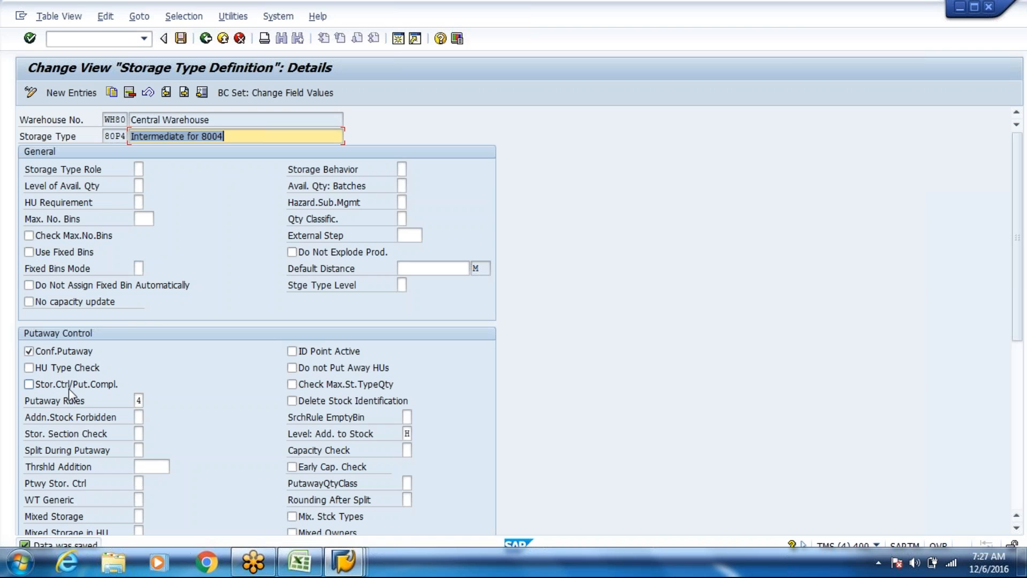
{"action": "left_click", "coordinate": [208, 40]}
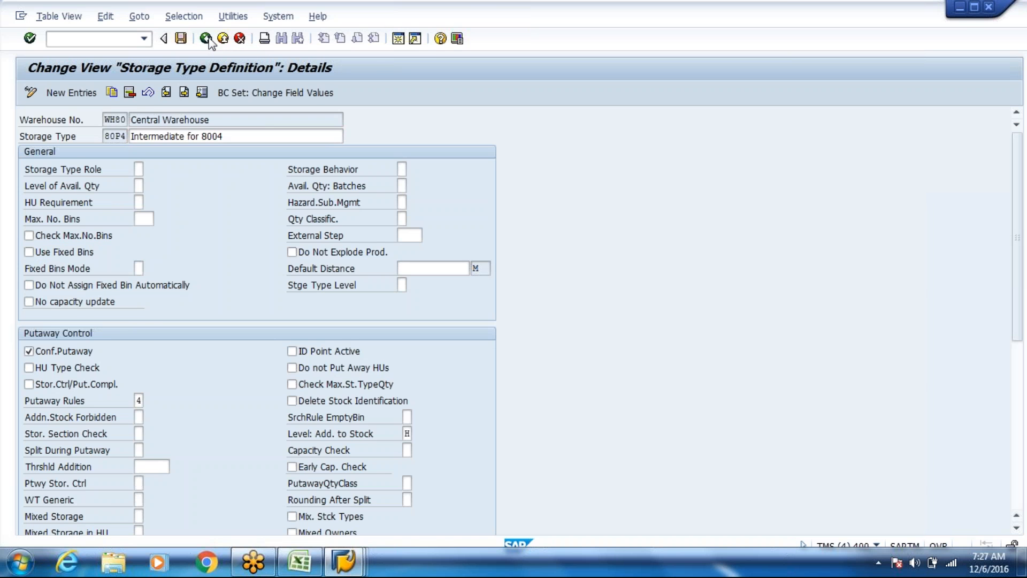
{"action": "left_click", "coordinate": [207, 40]}
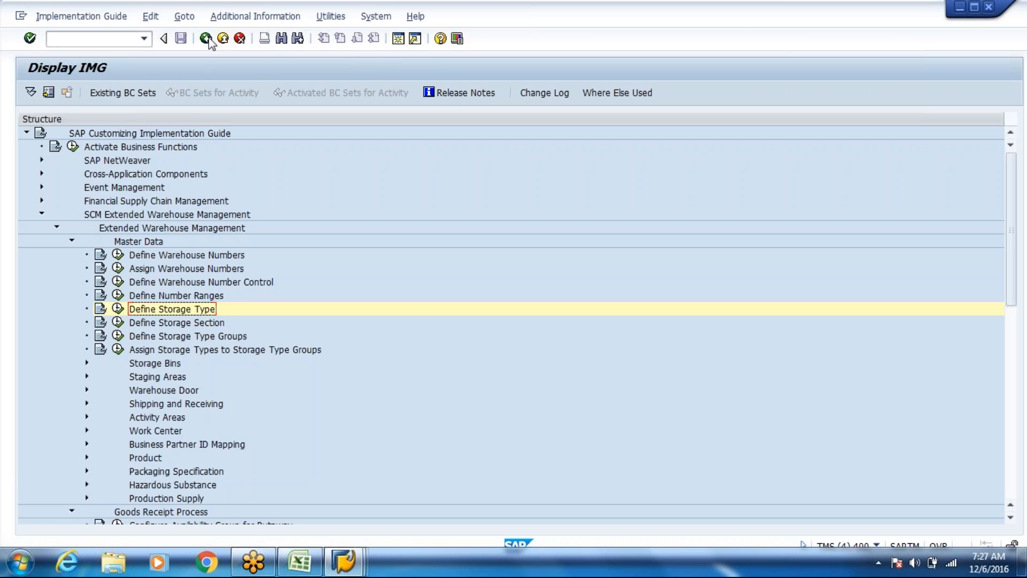
{"action": "left_click", "coordinate": [207, 39]}
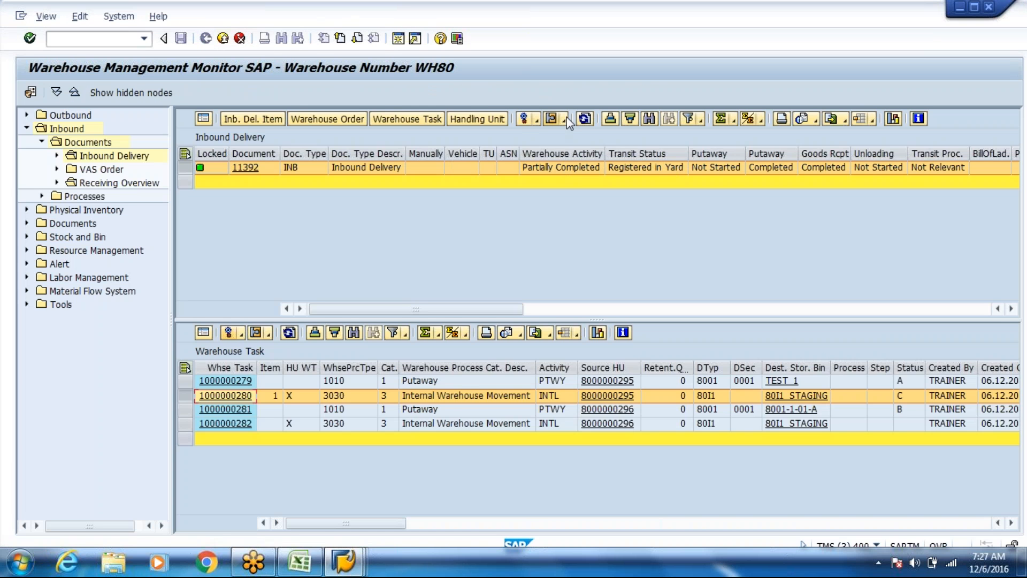
In the warehouse monitor, refresh inbound delivery 11392 and display its warehouse tasks to check their status.
{"action": "left_click", "coordinate": [583, 118]}
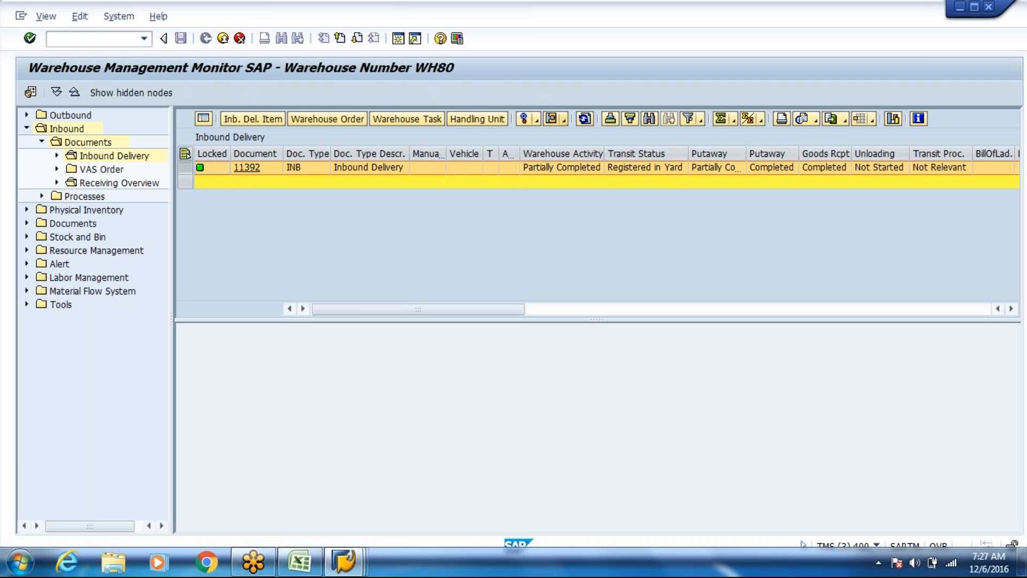
{"action": "left_click", "coordinate": [407, 119]}
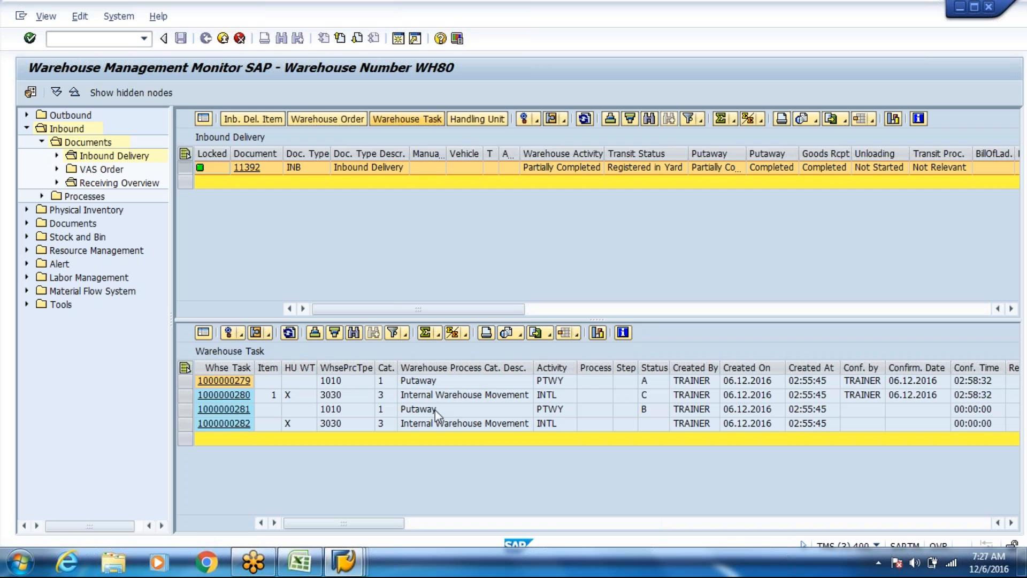
{"action": "left_click", "coordinate": [644, 381]}
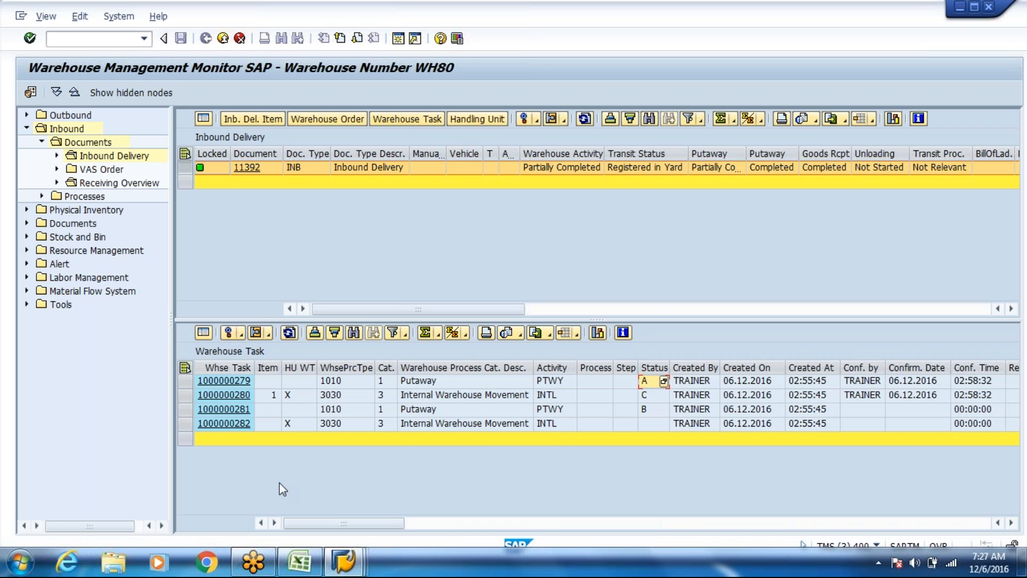
{"action": "left_click", "coordinate": [185, 424]}
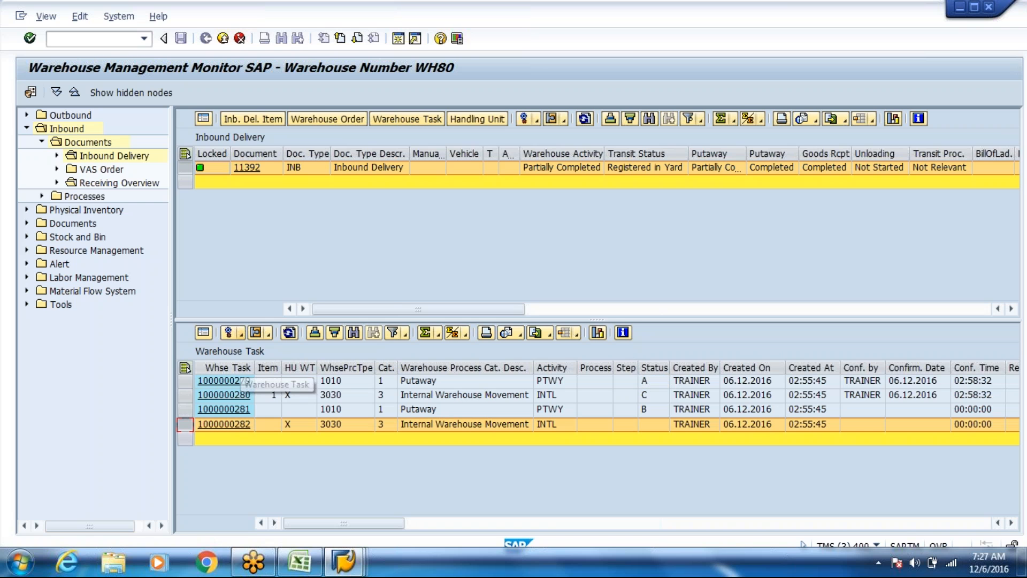
{"action": "left_click", "coordinate": [239, 333]}
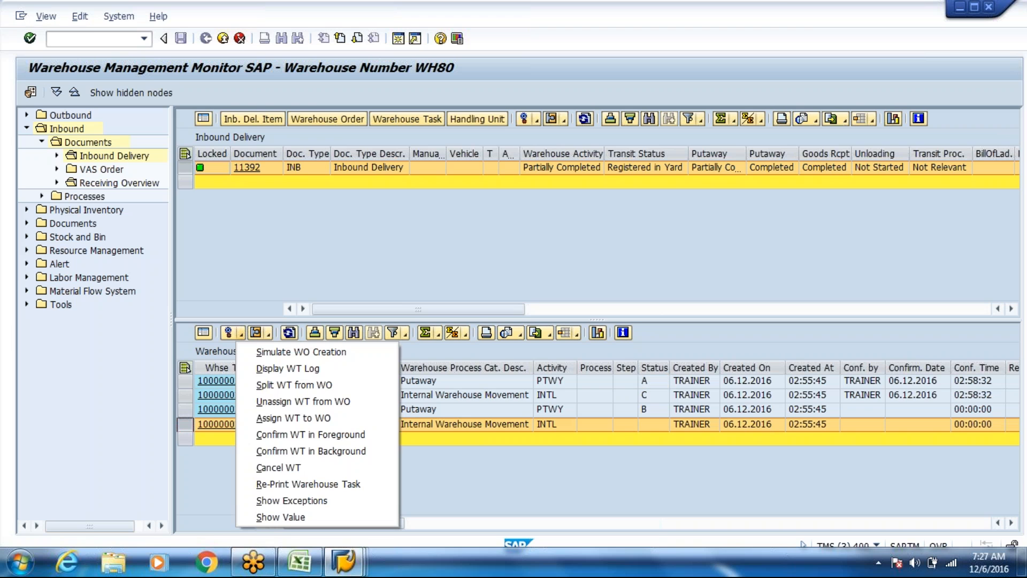
{"action": "left_click", "coordinate": [313, 454]}
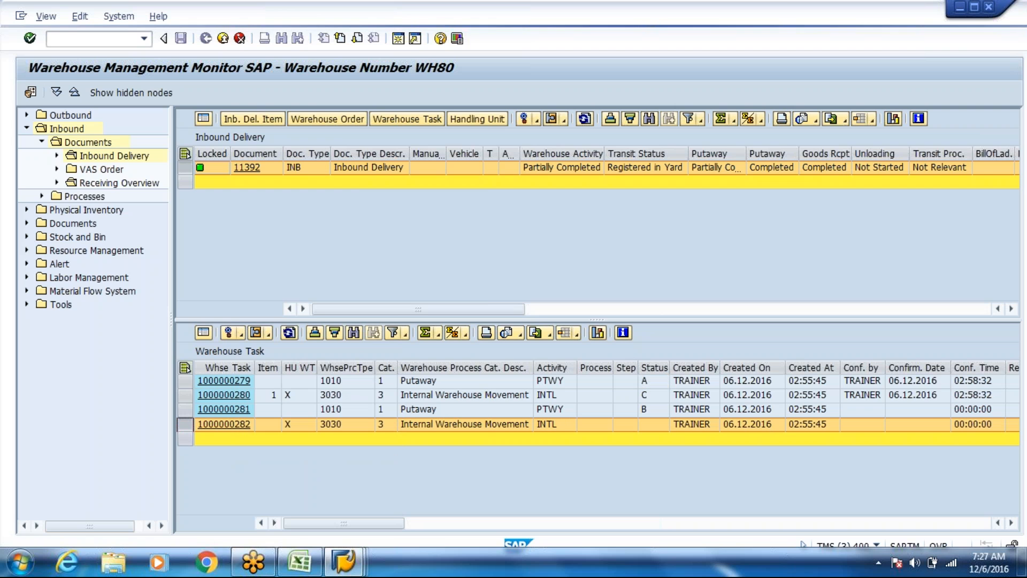
{"action": "key", "text": "Return"}
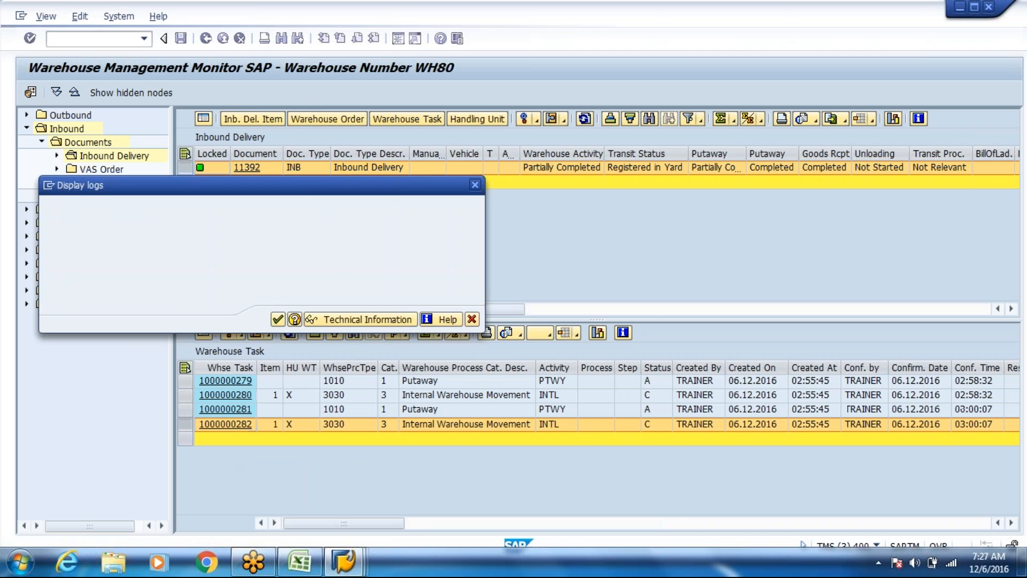
{"action": "left_click", "coordinate": [666, 410]}
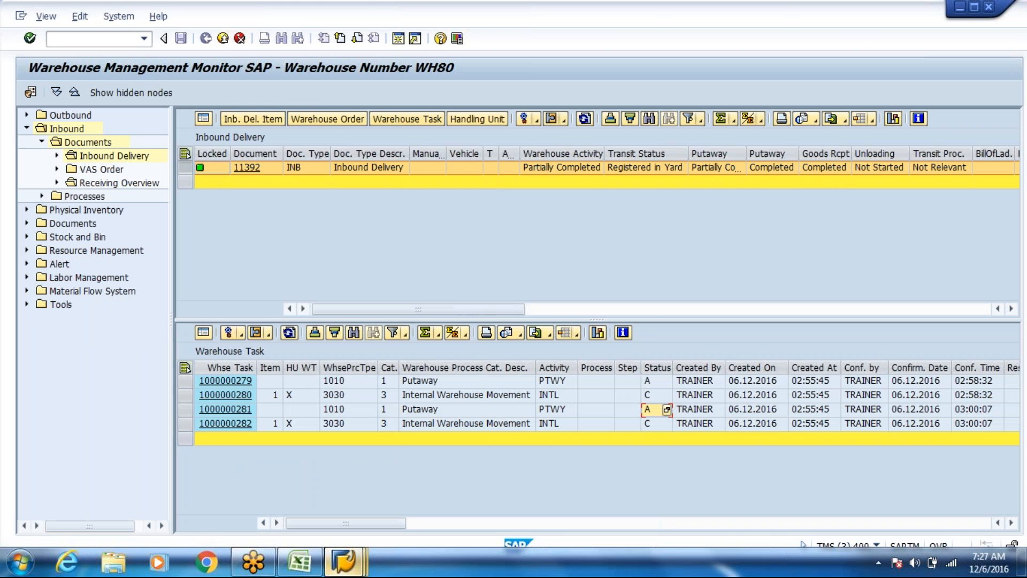
Reload inbound delivery 11392 in the Maintain Inbound Delivery session and consult the Warehouse Layout sheet in Excel.
{"action": "left_click", "coordinate": [343, 561]}
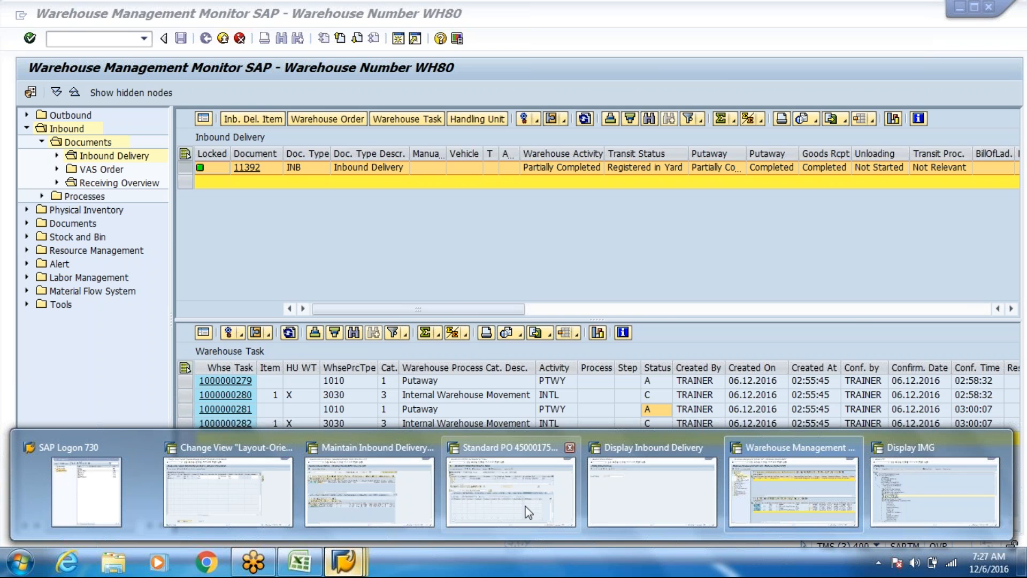
{"action": "mouse_move", "coordinate": [534, 513]}
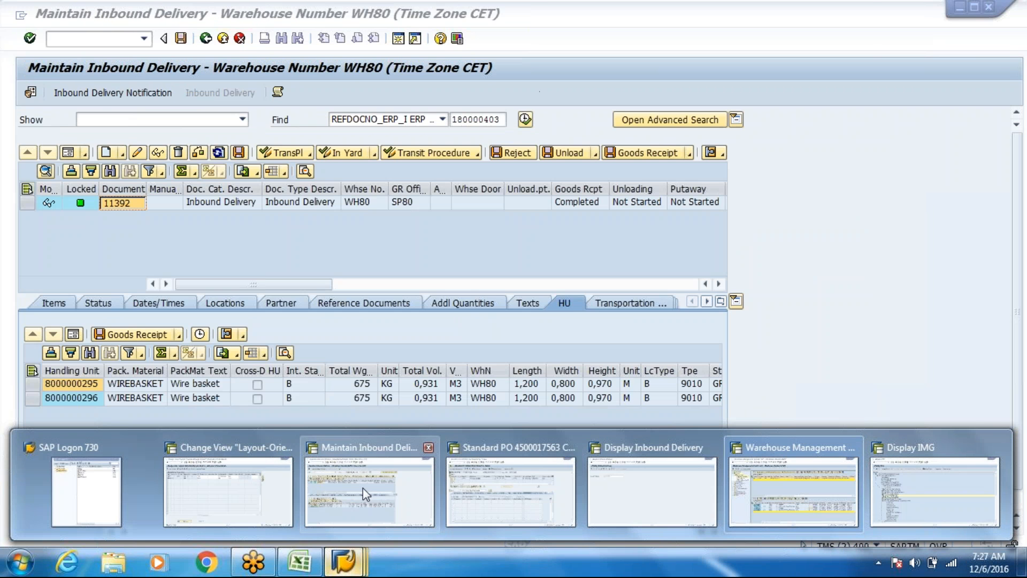
{"action": "left_click", "coordinate": [362, 488]}
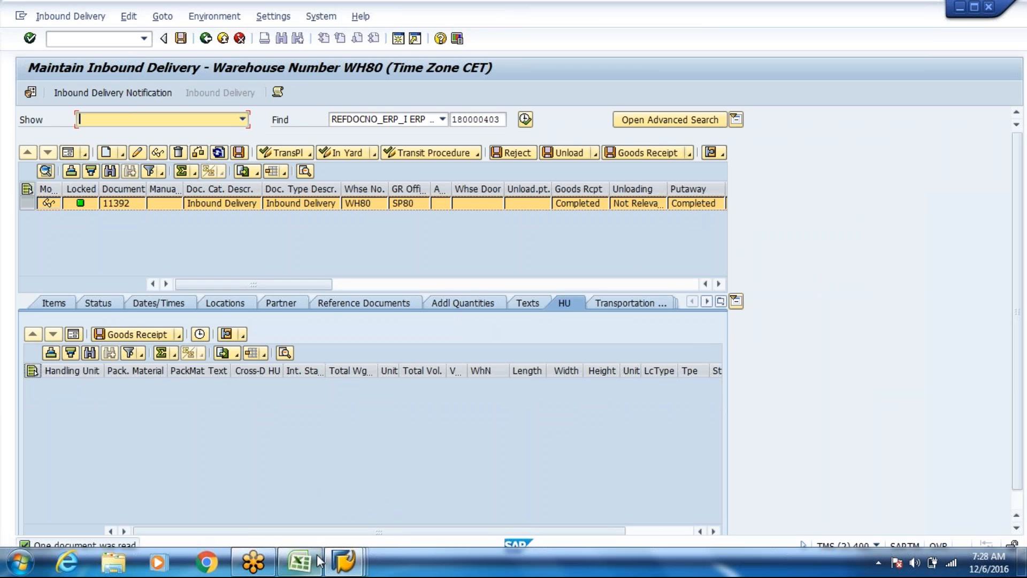
{"action": "left_click", "coordinate": [294, 563]}
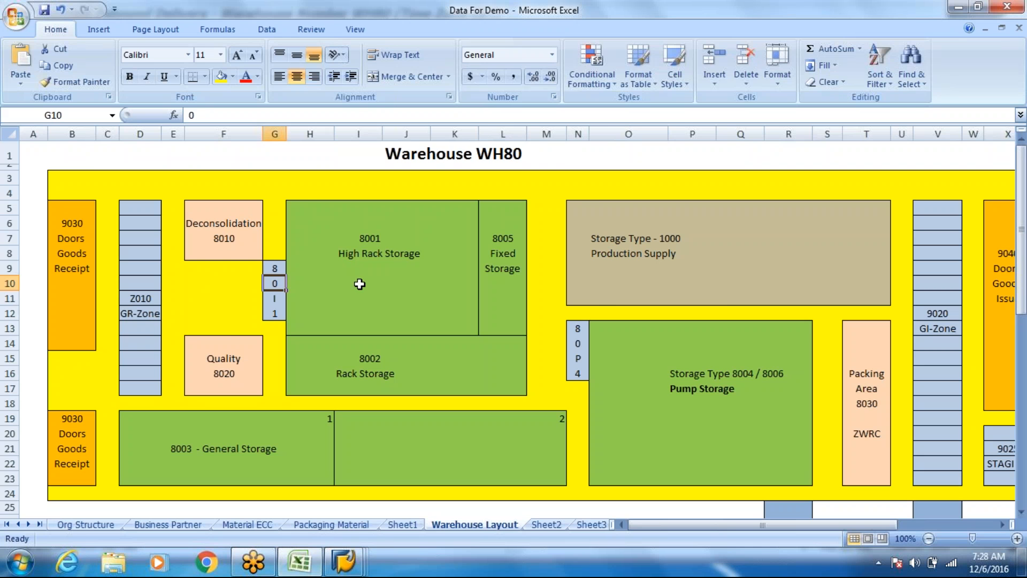
{"action": "left_click", "coordinate": [338, 566]}
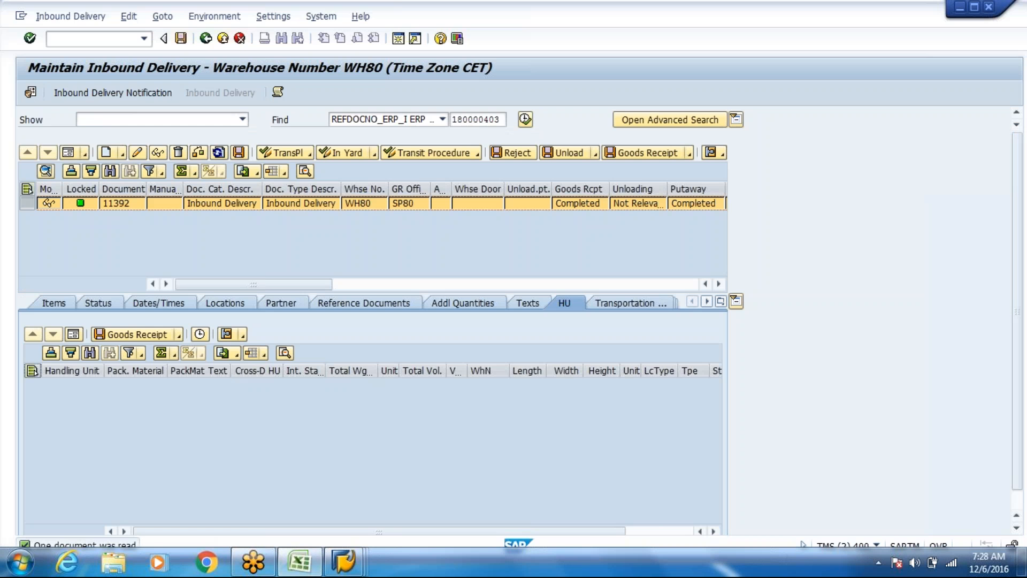
In the Display Inbound Delivery session, start transaction VL31N and open a new inbound delivery for the proposed vendor and purchase order.
{"action": "left_click", "coordinate": [337, 569]}
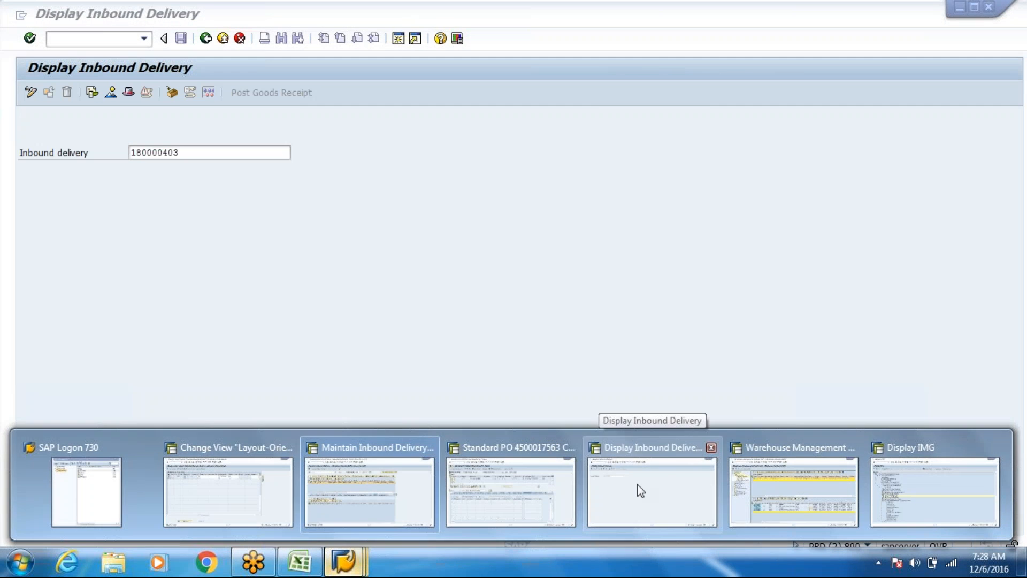
{"action": "left_click", "coordinate": [637, 485]}
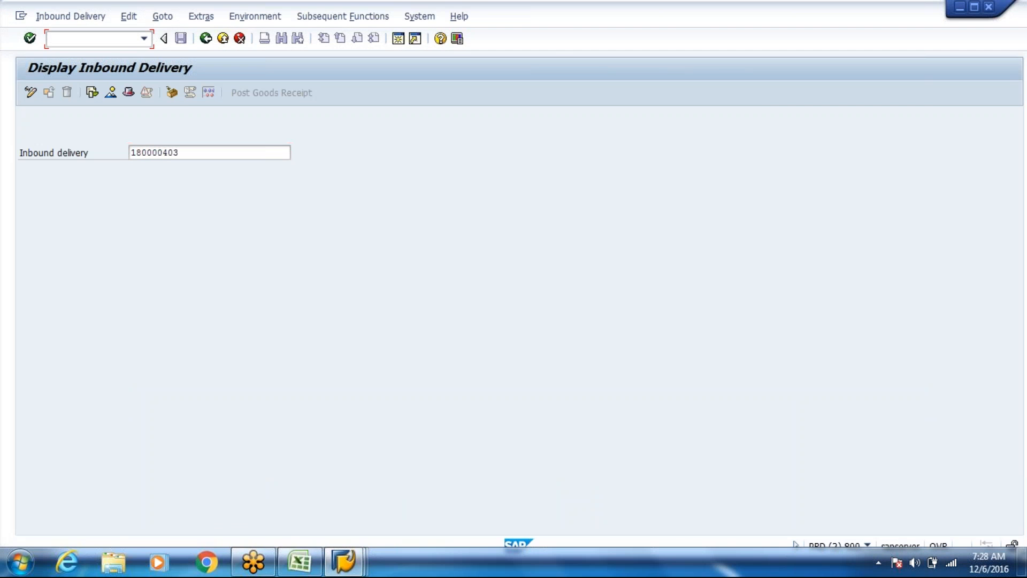
{"action": "type", "text": "/nvl31n"}
{"action": "key", "text": "Return"}
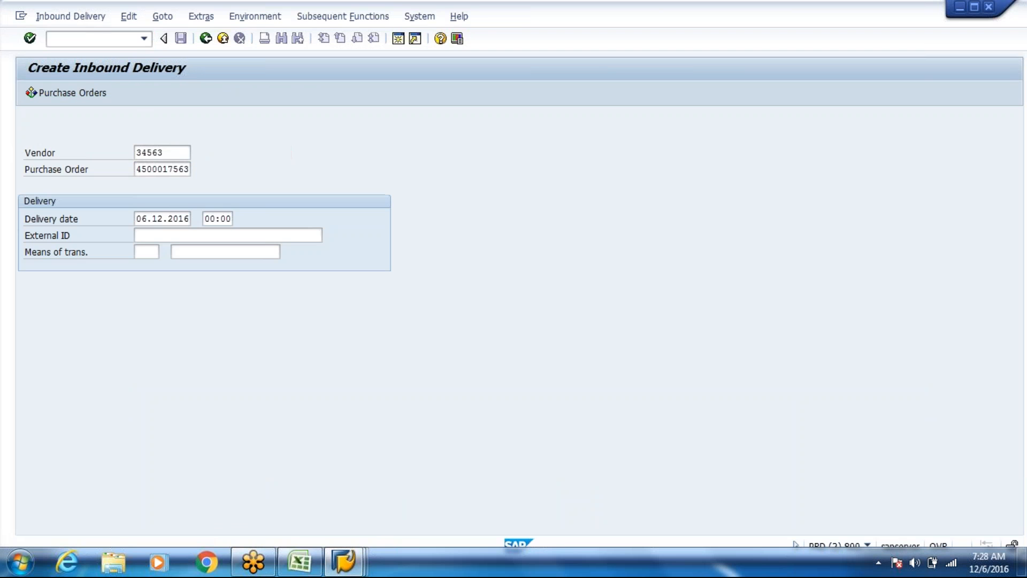
{"action": "key", "text": "Return"}
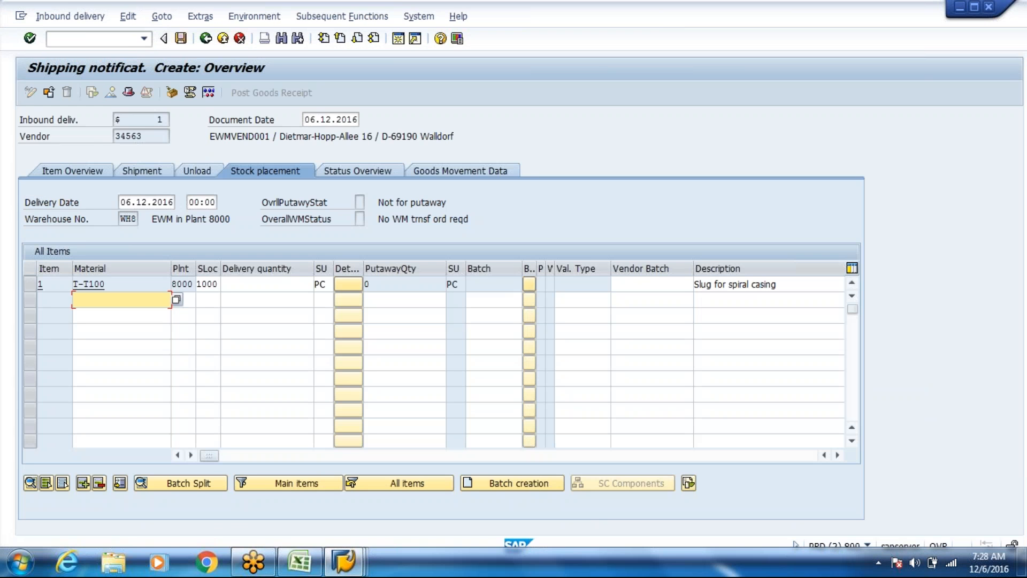
Set the delivery quantity of material T-T100 to 100 PC and save the inbound delivery.
{"action": "left_click", "coordinate": [267, 284]}
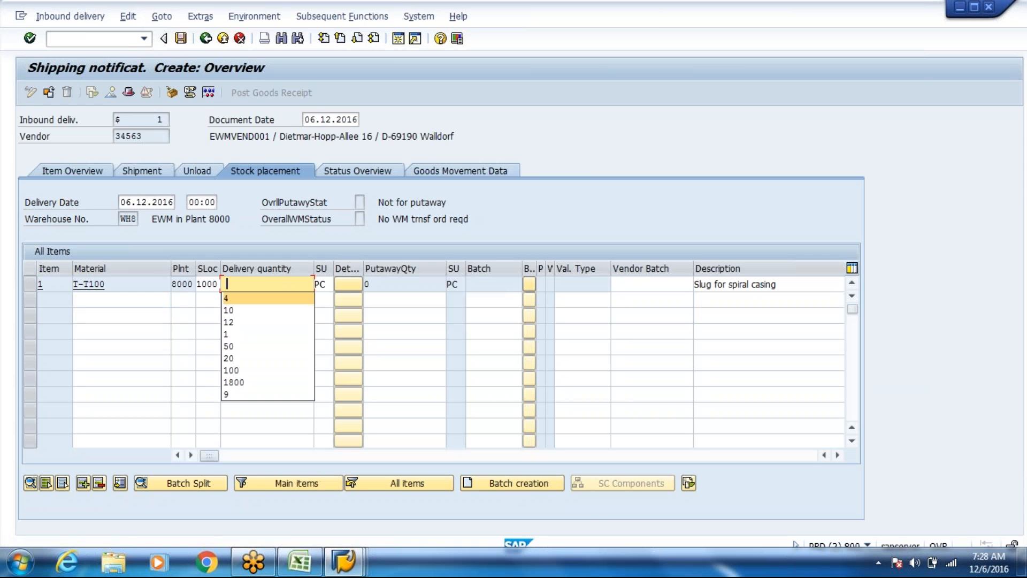
{"action": "key", "text": "Down"}
{"action": "key", "text": "Down"}
{"action": "key", "text": "Down"}
{"action": "key", "text": "Down"}
{"action": "key", "text": "Down"}
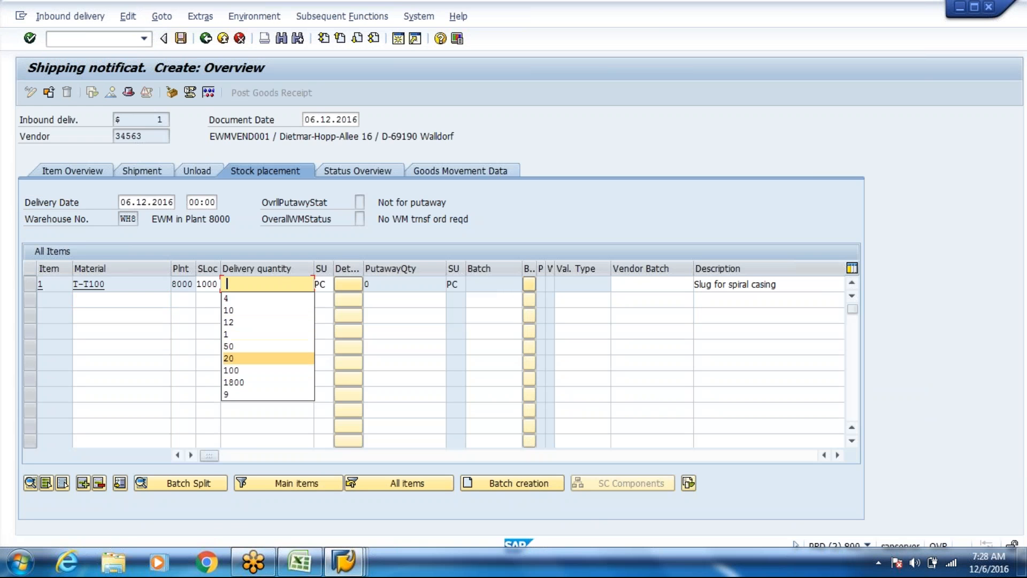
{"action": "key", "text": "Return"}
{"action": "key", "text": "Return"}
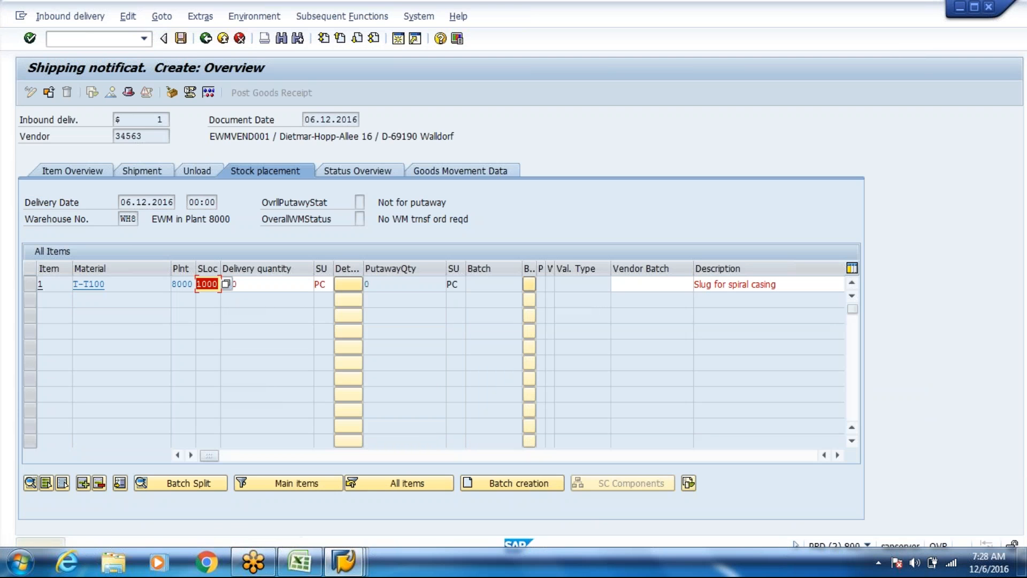
{"action": "key", "text": "Return"}
{"action": "key", "text": "Return"}
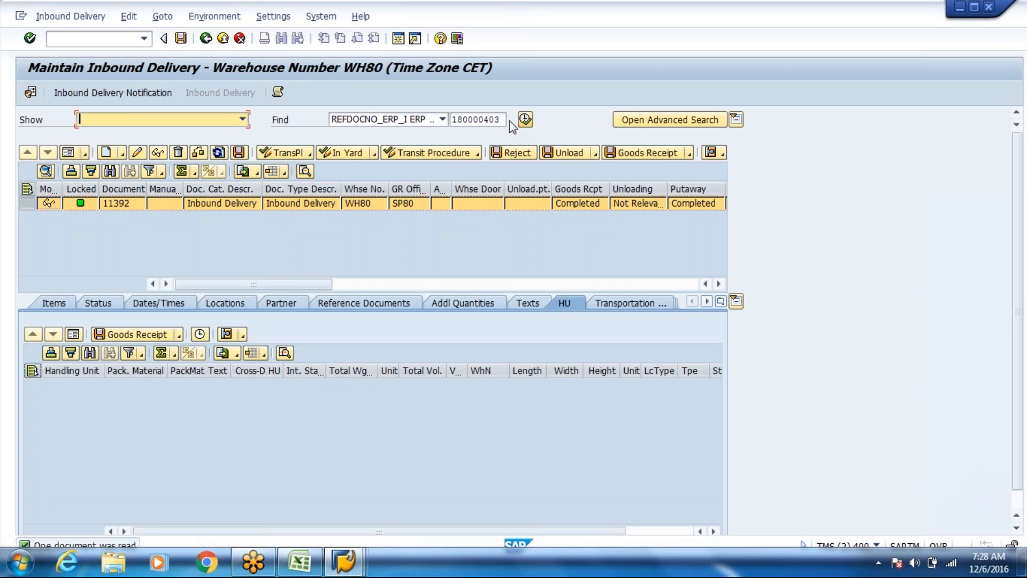
In Maintain Inbound Delivery, find the delivery with ERP document 180000404 and post its goods receipt.
{"action": "left_click", "coordinate": [502, 120]}
{"action": "key", "text": "BackSpace"}
{"action": "type", "text": "4"}
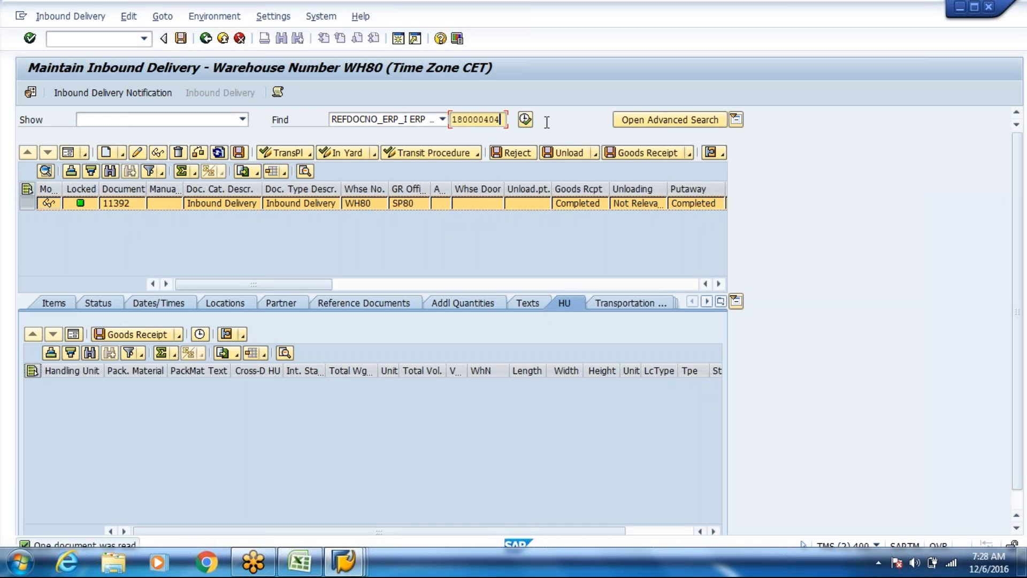
{"action": "left_click", "coordinate": [531, 120]}
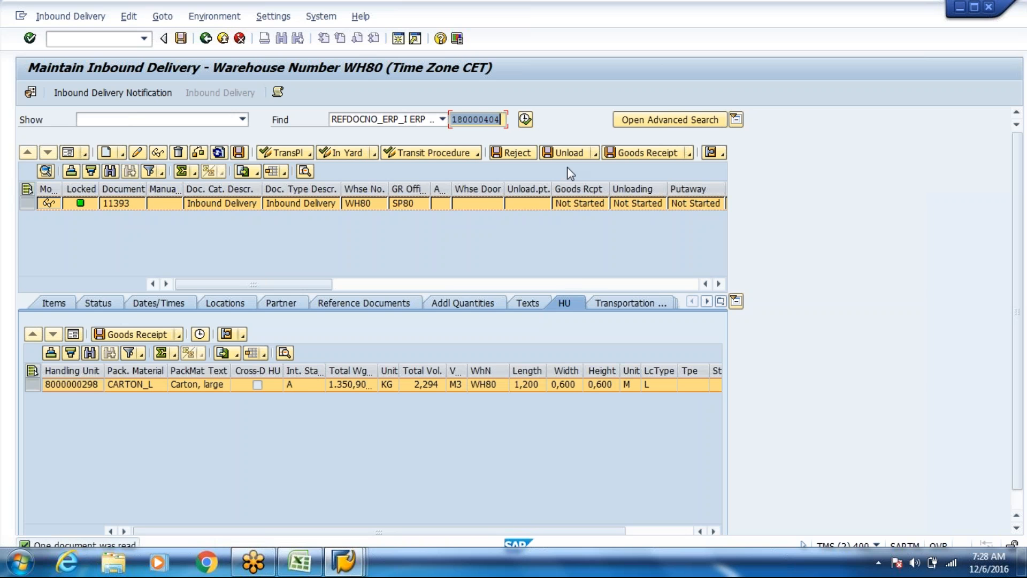
{"action": "left_click", "coordinate": [623, 153]}
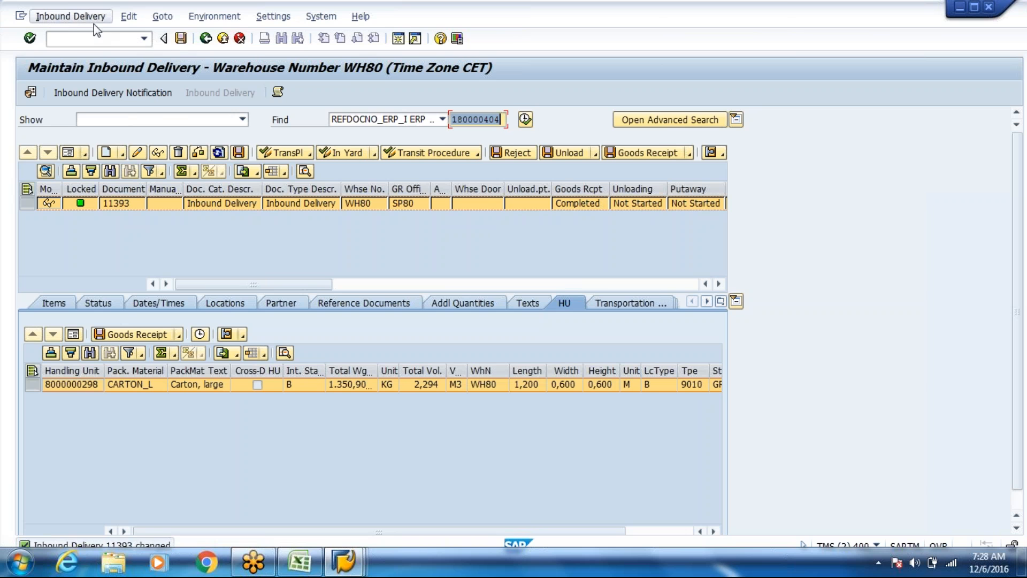
Create the follow-on putaway warehouse task for inbound delivery 11393 and save it.
{"action": "left_click", "coordinate": [70, 16]}
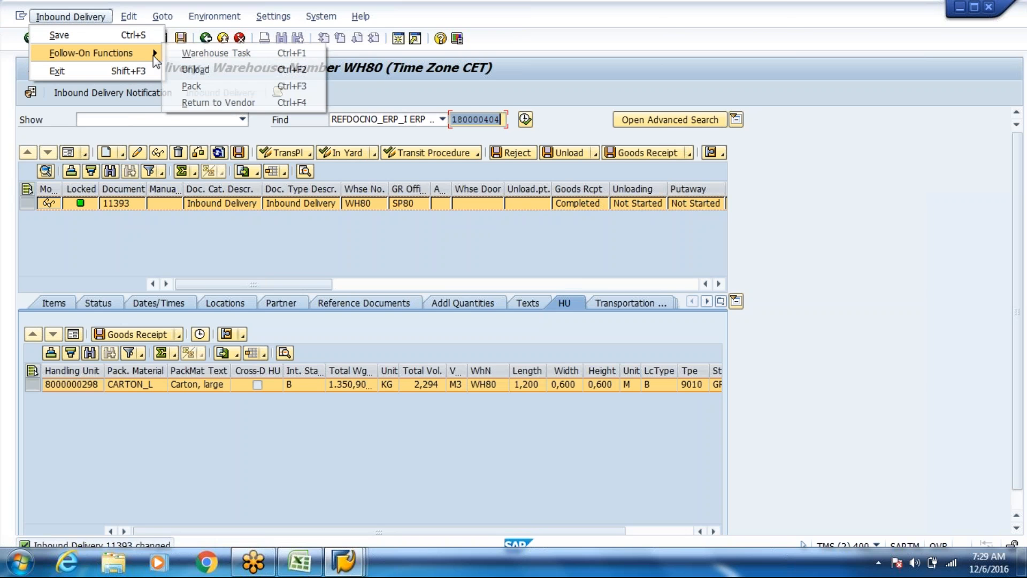
{"action": "left_click", "coordinate": [181, 50]}
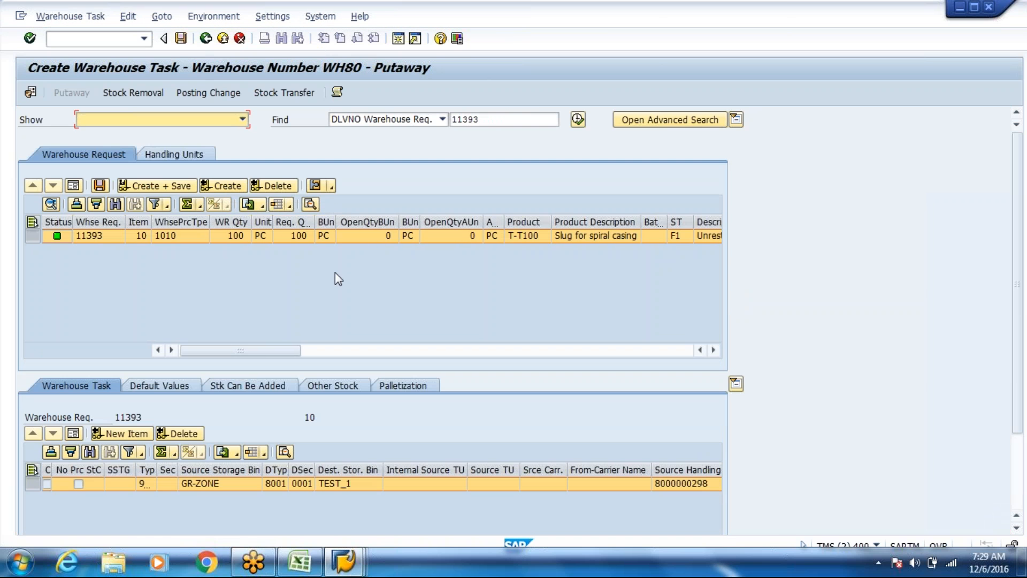
{"action": "left_click", "coordinate": [180, 39]}
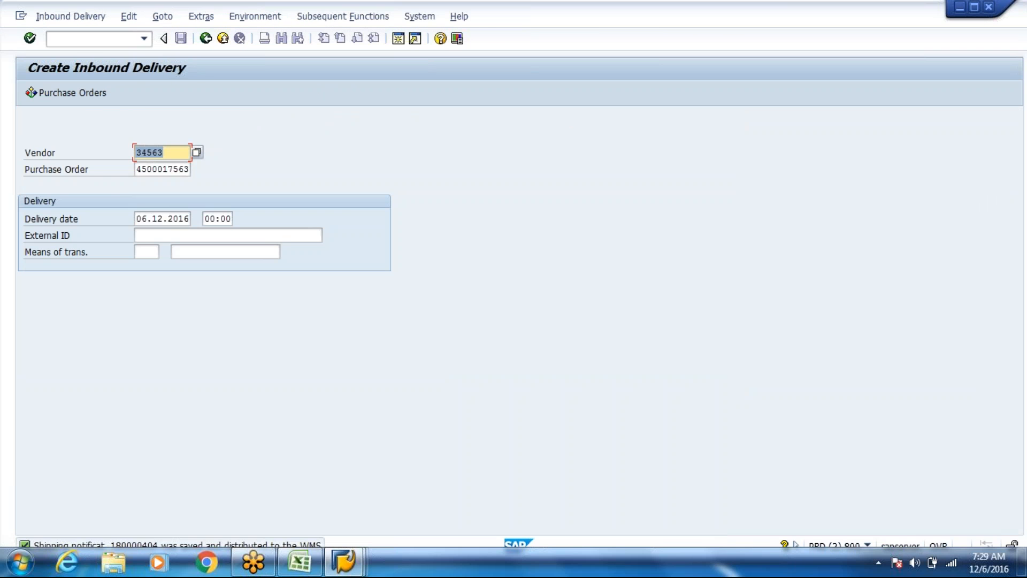
Switch to the warehouse monitor, select inbound delivery 11393, and display its warehouse tasks.
{"action": "key", "text": "alt+Tab"}
{"action": "key", "text": "alt+Tab"}
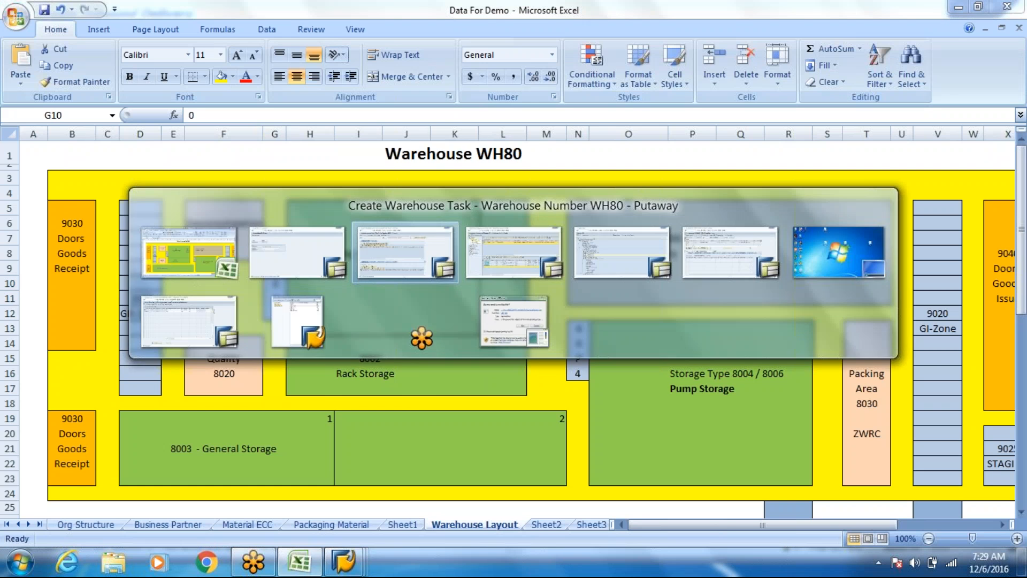
{"action": "key", "text": "alt+Tab"}
{"action": "double_click", "coordinate": [131, 155]}
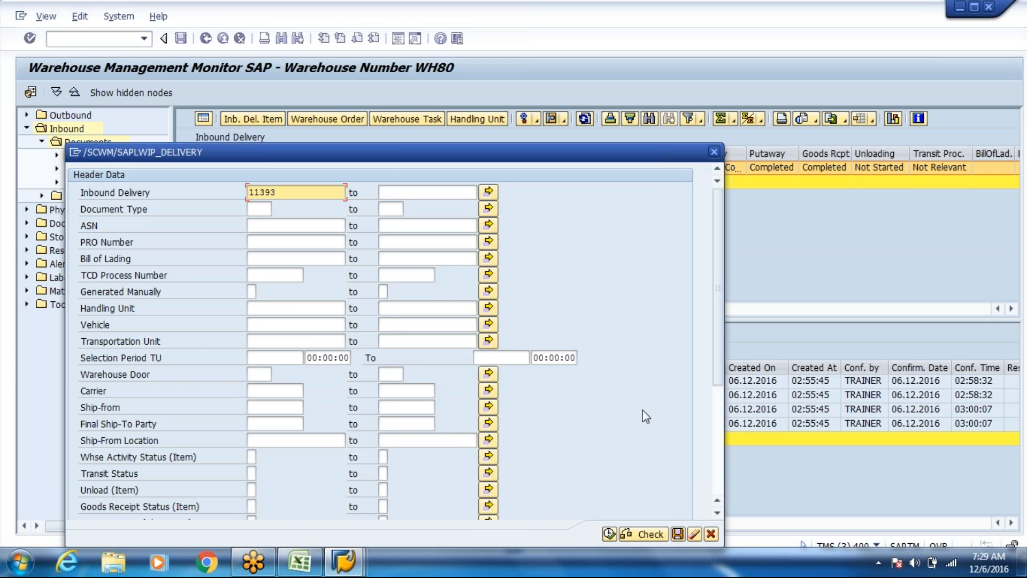
{"action": "left_click", "coordinate": [609, 533]}
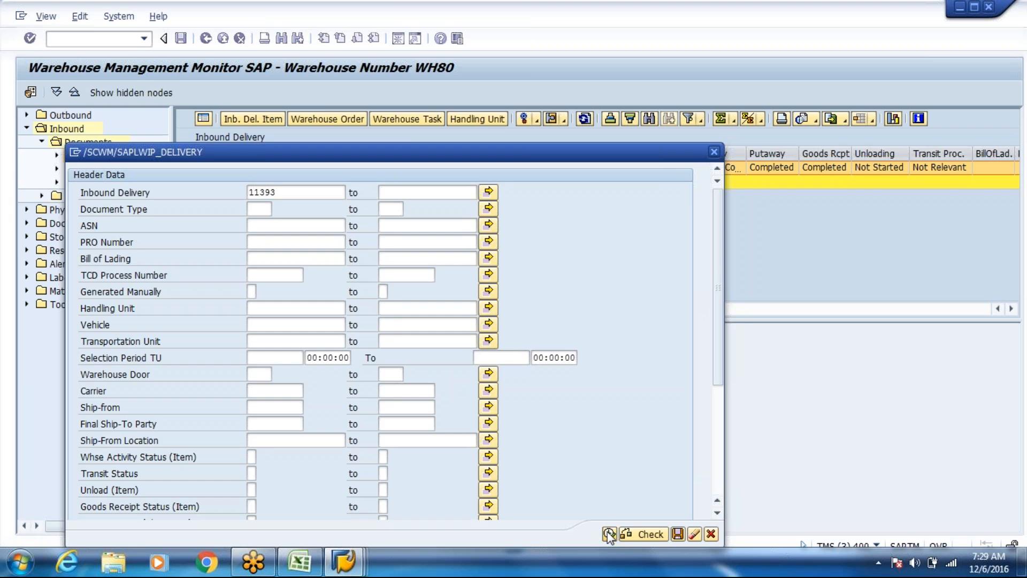
{"action": "left_click", "coordinate": [407, 118]}
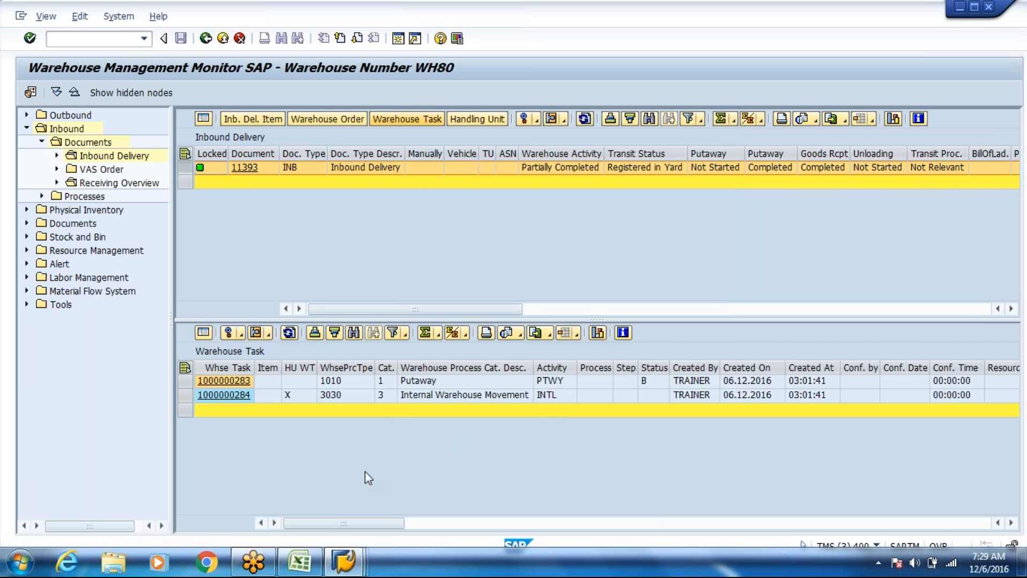
Examine the product, quantity, source bin, handling unit and destination bin details of delivery 11393's two warehouse tasks.
{"action": "left_click", "coordinate": [1013, 523]}
{"action": "left_click", "coordinate": [1013, 523]}
{"action": "left_click", "coordinate": [1012, 522]}
{"action": "left_click", "coordinate": [1012, 523]}
{"action": "left_click", "coordinate": [1013, 522]}
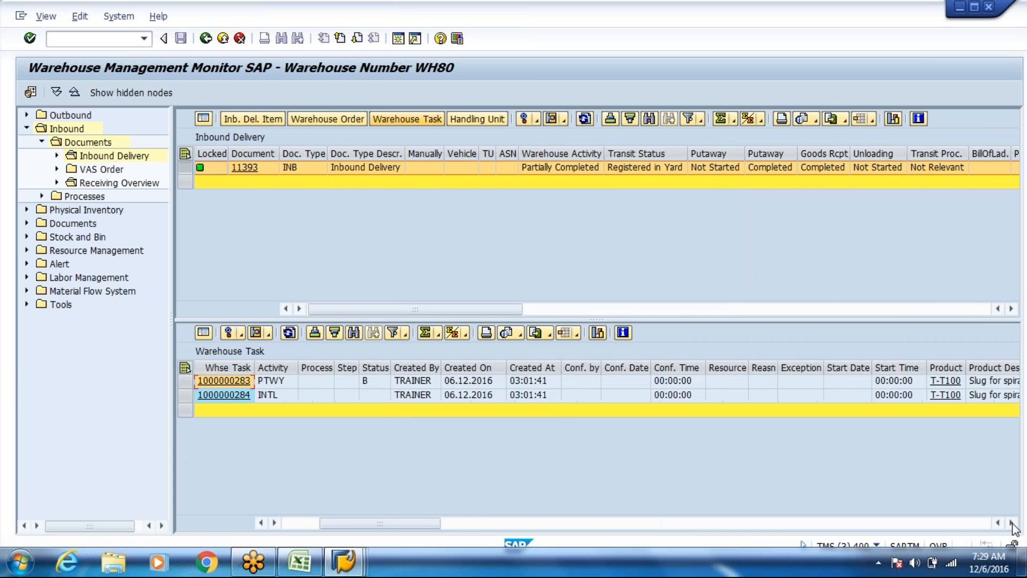
{"action": "left_click", "coordinate": [1013, 523]}
{"action": "left_click", "coordinate": [1013, 523]}
{"action": "left_click", "coordinate": [1012, 522]}
{"action": "left_click", "coordinate": [1013, 522]}
{"action": "left_click", "coordinate": [1013, 523]}
{"action": "left_click", "coordinate": [1013, 522]}
{"action": "left_click", "coordinate": [1013, 522]}
{"action": "left_click", "coordinate": [1013, 523]}
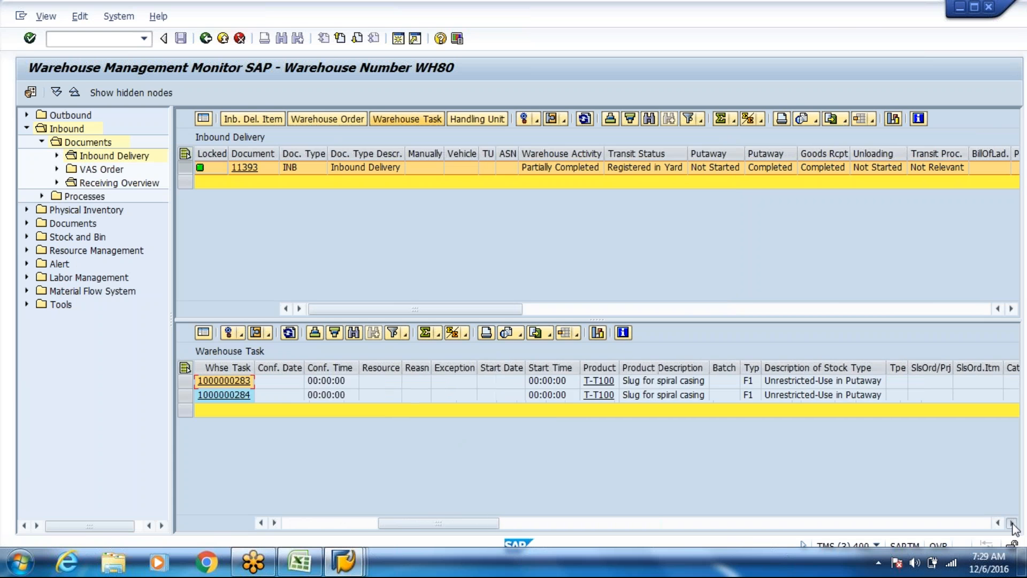
{"action": "left_click", "coordinate": [1013, 522]}
{"action": "left_click", "coordinate": [1012, 522]}
{"action": "left_click", "coordinate": [1012, 522]}
{"action": "left_click", "coordinate": [1013, 523]}
{"action": "left_click", "coordinate": [1012, 523]}
{"action": "left_click", "coordinate": [1013, 522]}
{"action": "left_click", "coordinate": [1013, 523]}
{"action": "left_click", "coordinate": [1013, 523]}
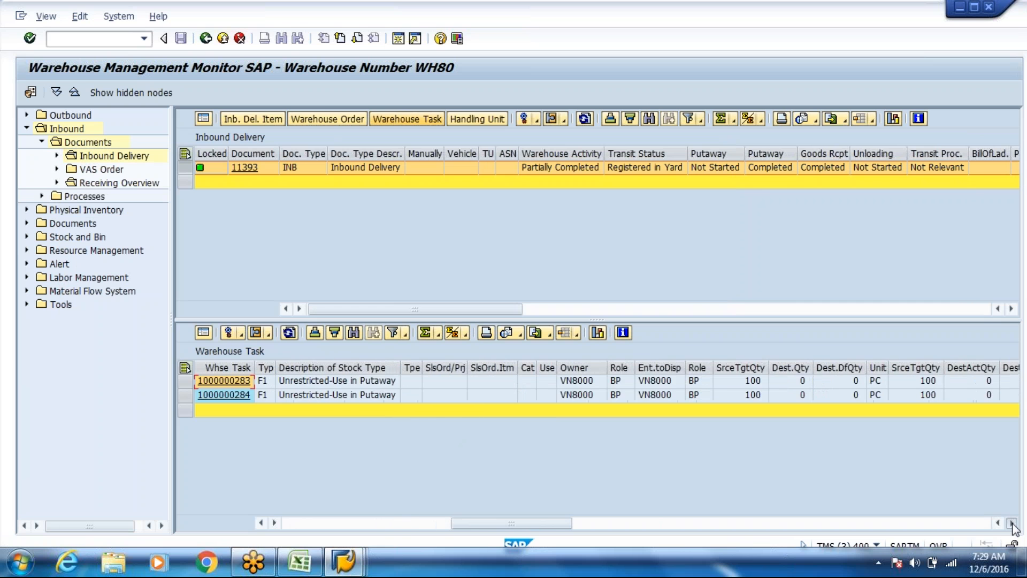
{"action": "left_click", "coordinate": [1013, 523]}
{"action": "left_click", "coordinate": [1013, 522]}
{"action": "left_click", "coordinate": [1013, 523]}
{"action": "left_click", "coordinate": [1013, 522]}
{"action": "left_click", "coordinate": [1012, 523]}
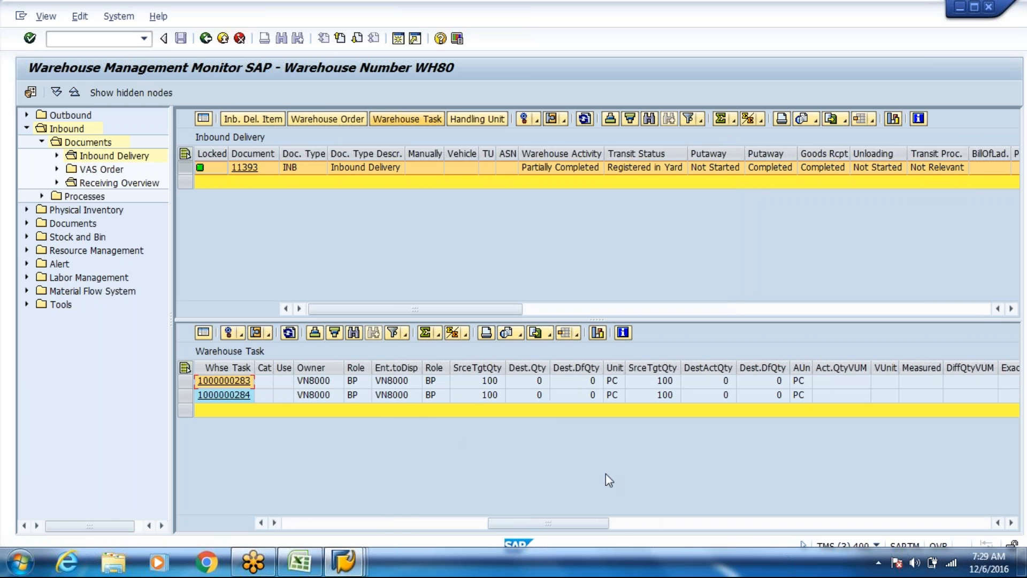
{"action": "left_click_drag", "start_coordinate": [561, 522], "coordinate": [630, 527]}
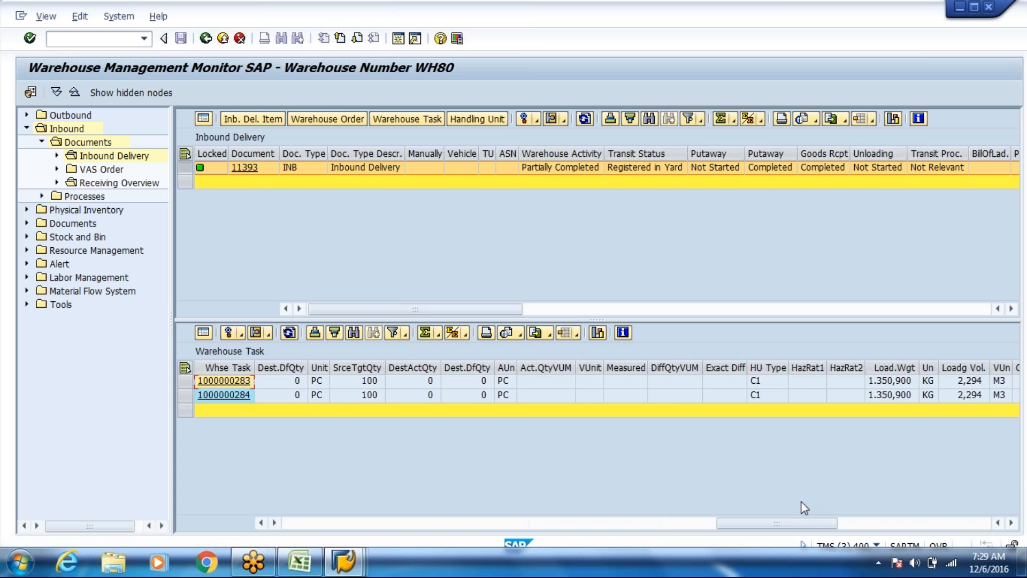
{"action": "left_click_drag", "start_coordinate": [813, 527], "coordinate": [878, 522]}
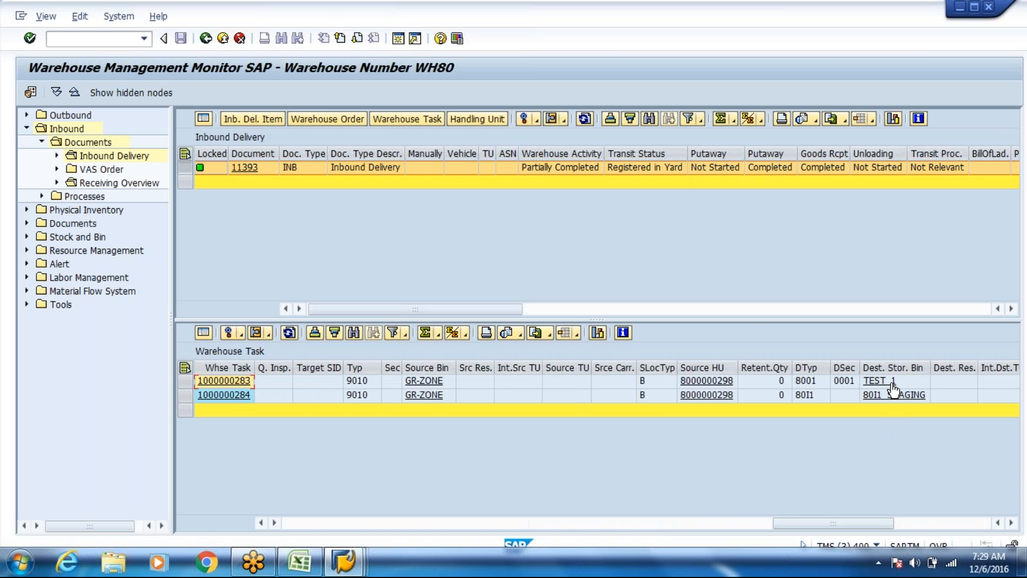
{"action": "left_click_drag", "start_coordinate": [833, 523], "coordinate": [891, 523]}
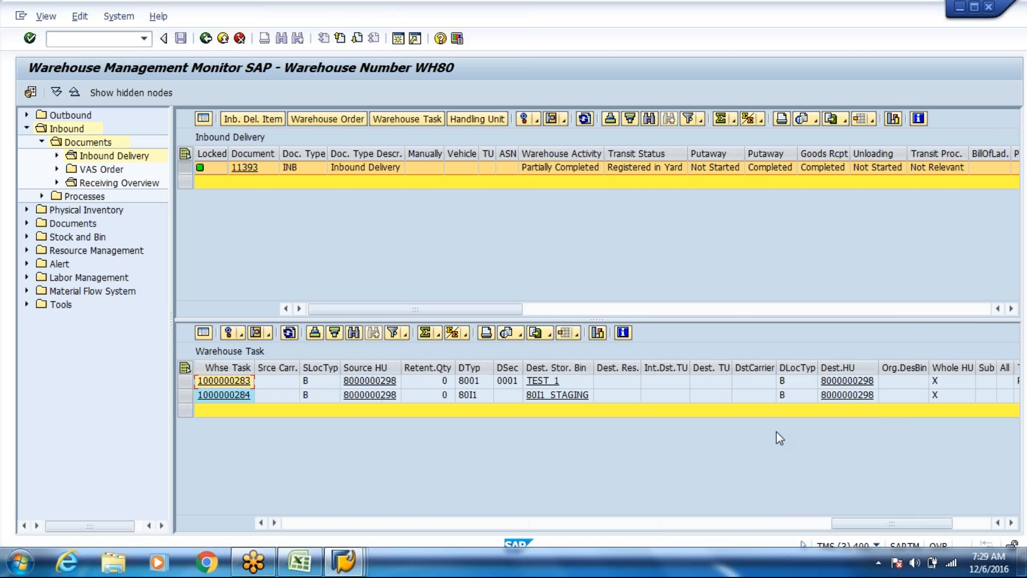
Inspect the tasks' source handling unit in the work center, expand its two nested WIREBASKET units, and return to the monitor.
{"action": "left_click", "coordinate": [358, 381]}
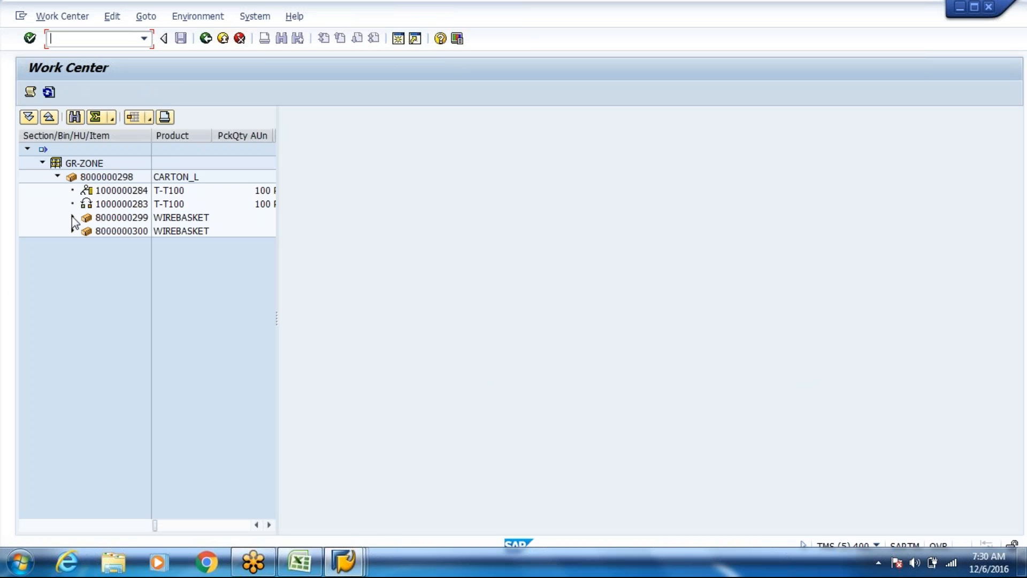
{"action": "left_click", "coordinate": [72, 216]}
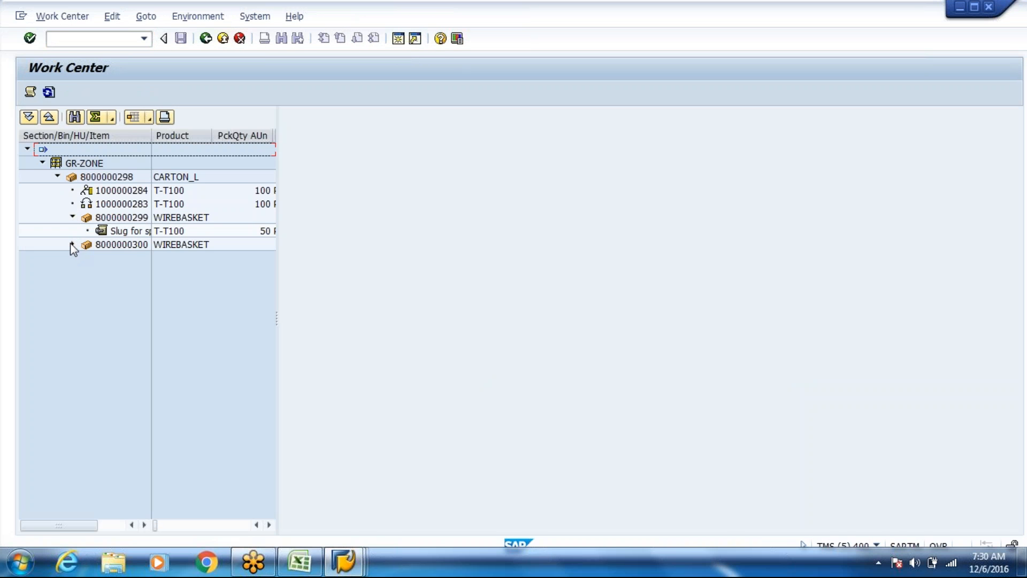
{"action": "left_click", "coordinate": [72, 244]}
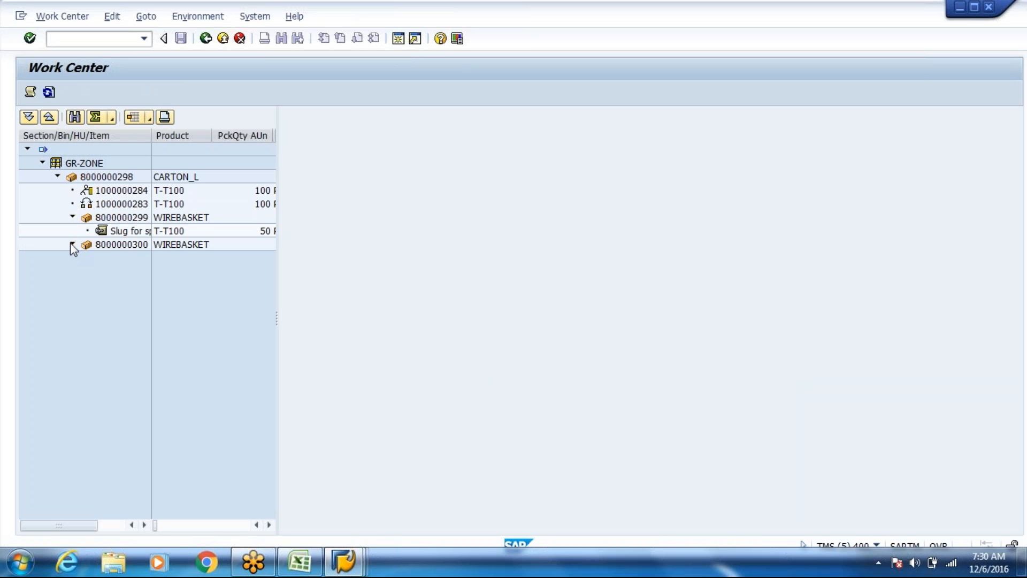
{"action": "left_click", "coordinate": [206, 39]}
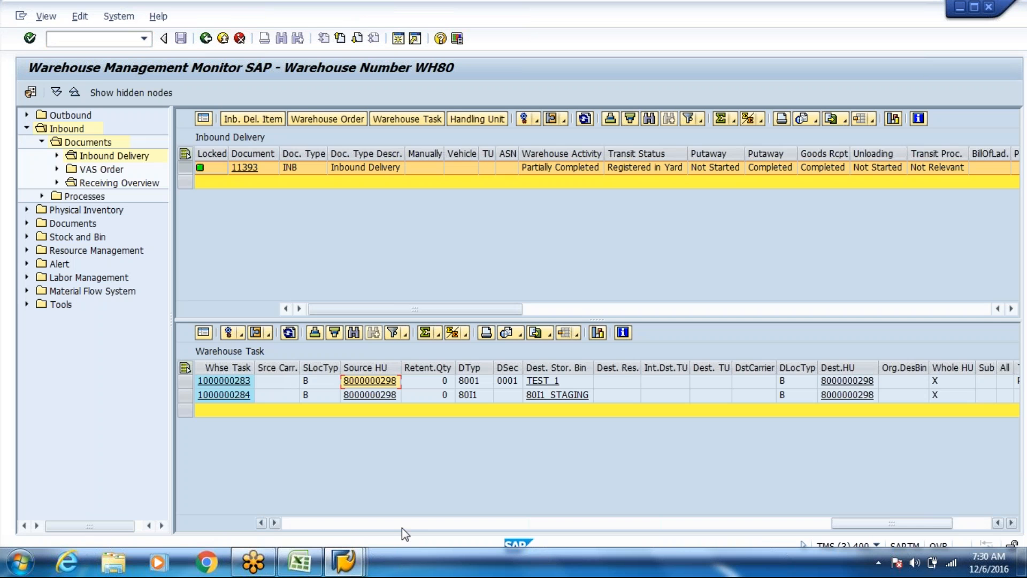
Confirm the Internal Warehouse Movement task in the background and check the Putaway task's status.
{"action": "left_click_drag", "start_coordinate": [936, 524], "coordinate": [220, 458]}
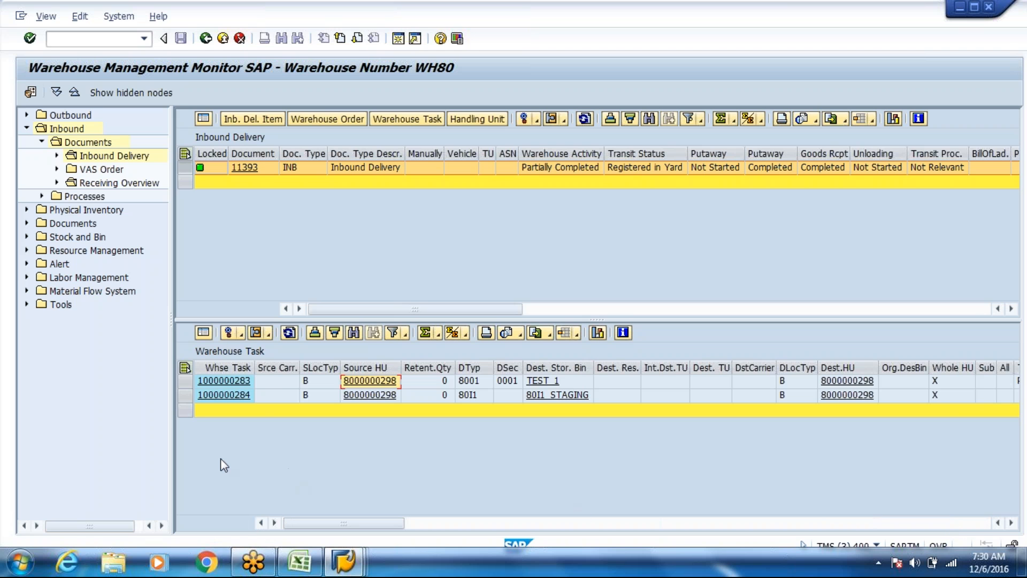
{"action": "left_click", "coordinate": [187, 391]}
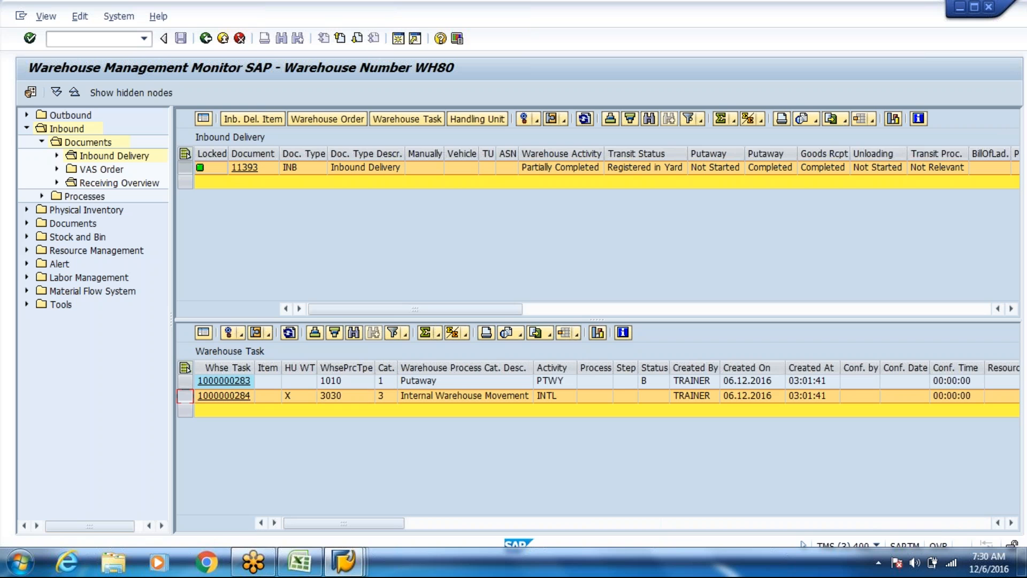
{"action": "left_click", "coordinate": [241, 336]}
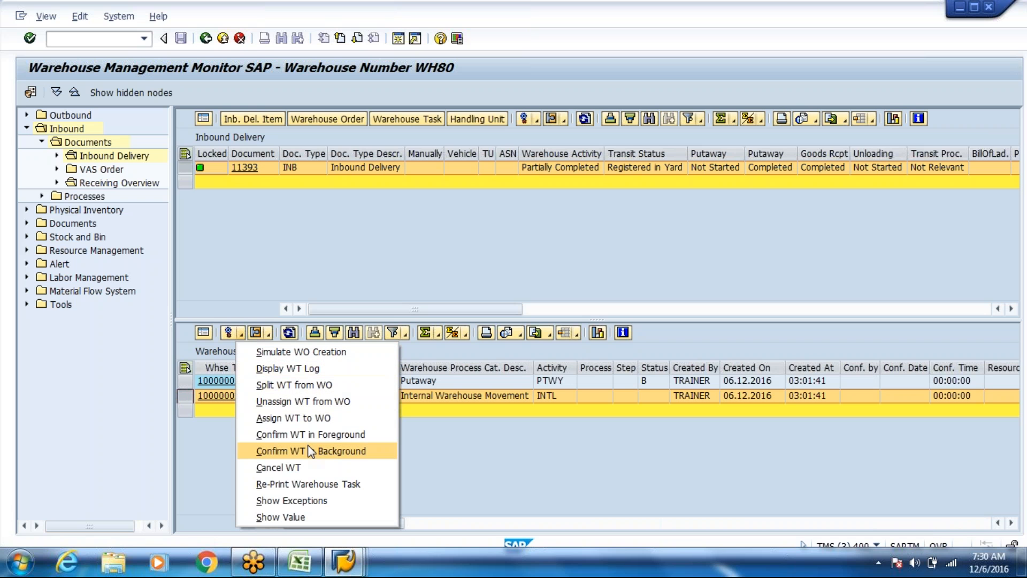
{"action": "left_click", "coordinate": [309, 451]}
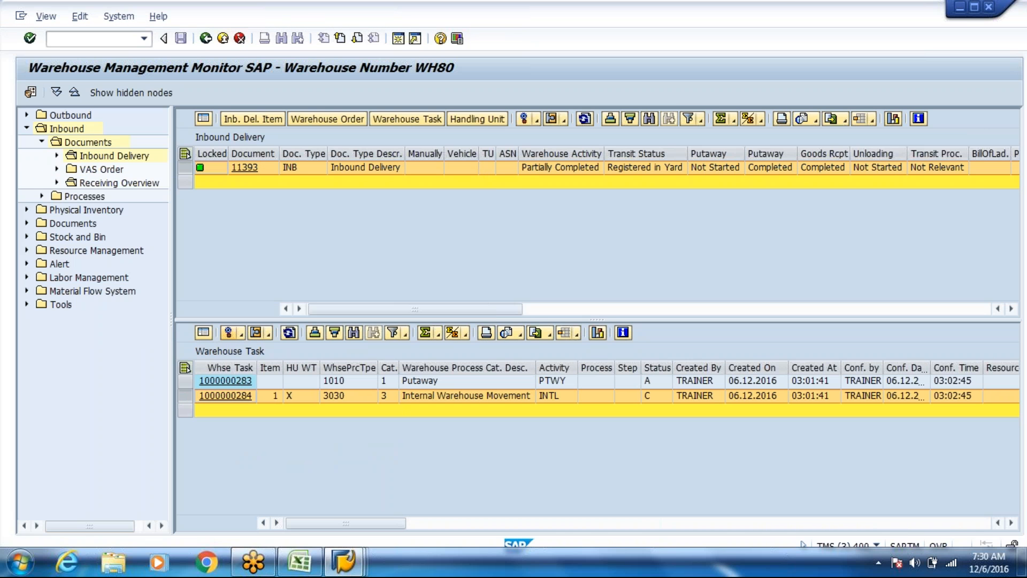
{"action": "left_click", "coordinate": [658, 385]}
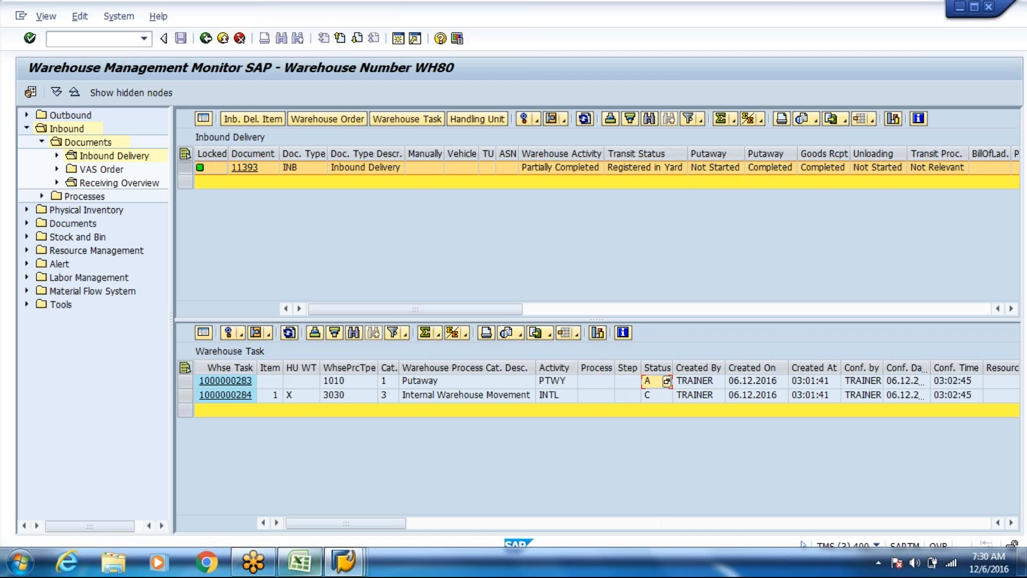
Switch to Display IMG, open Define Storage Type, find storage type 80I1 of warehouse WH80, and open its details.
{"action": "left_click", "coordinate": [339, 569]}
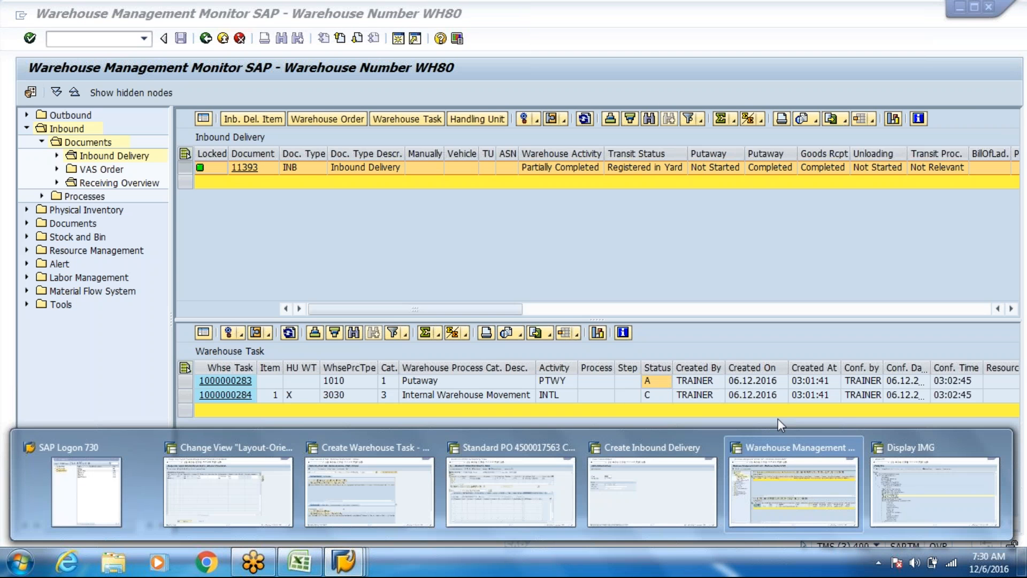
{"action": "left_click", "coordinate": [905, 497]}
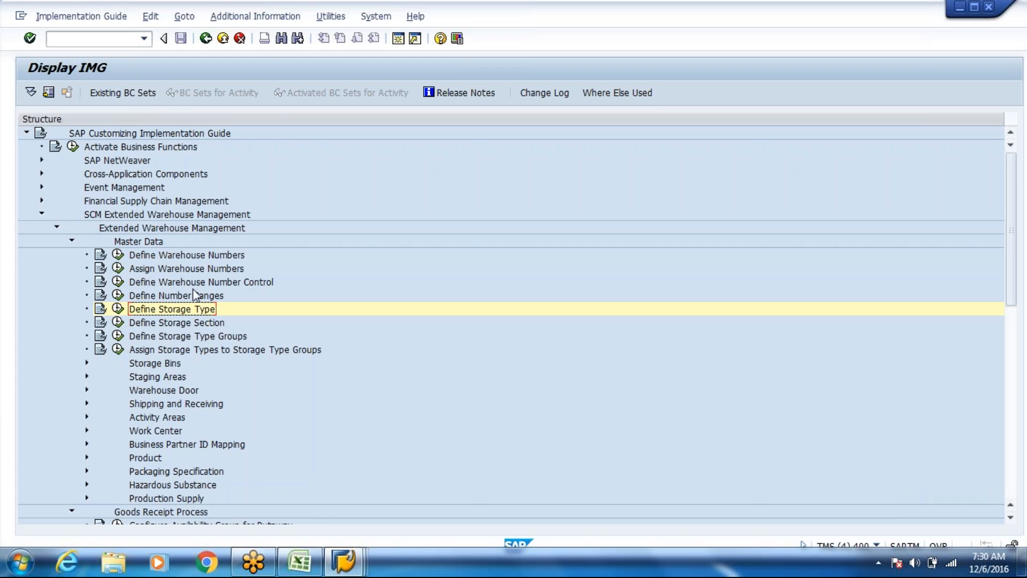
{"action": "left_click", "coordinate": [118, 309]}
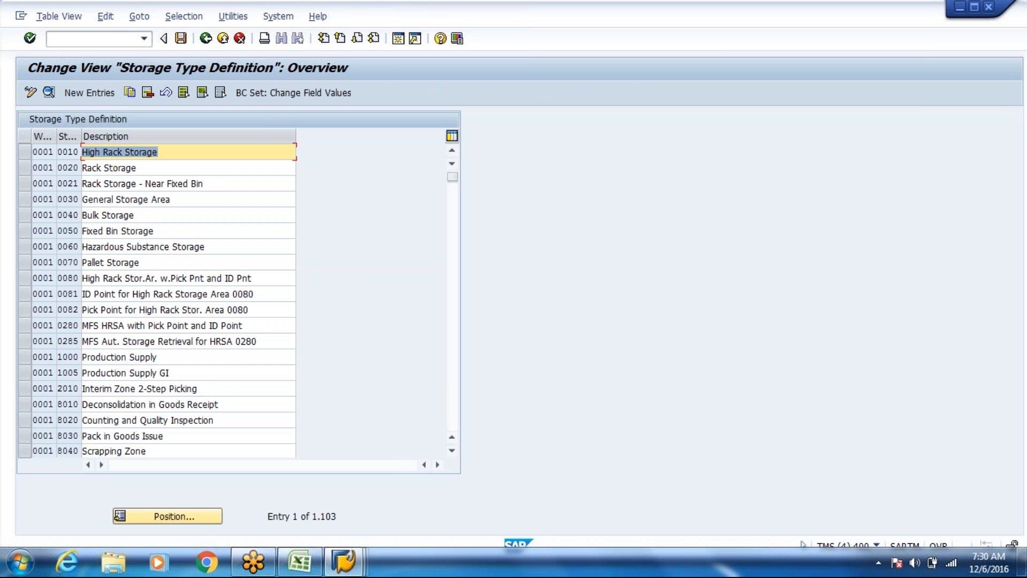
{"action": "left_click", "coordinate": [166, 517]}
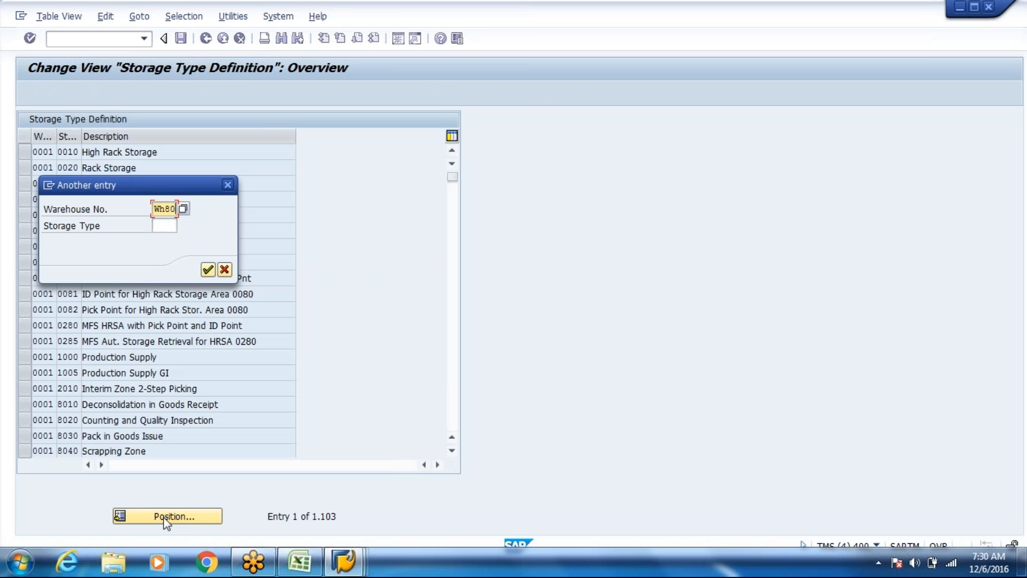
{"action": "key", "text": "Tab"}
{"action": "key", "text": "Down"}
{"action": "key", "text": "Down"}
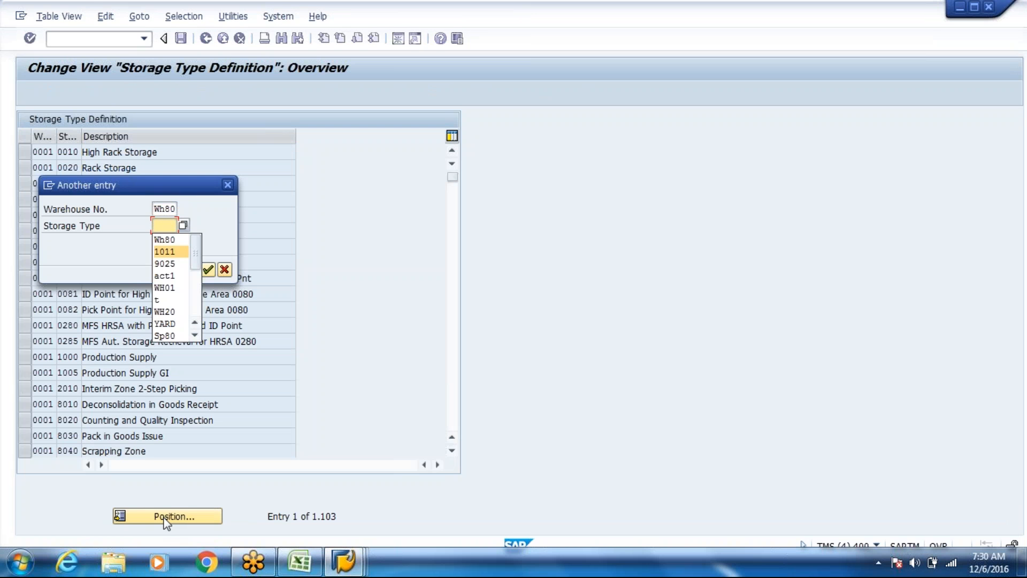
{"action": "key", "text": "BackSpace"}
{"action": "type", "text": "80"}
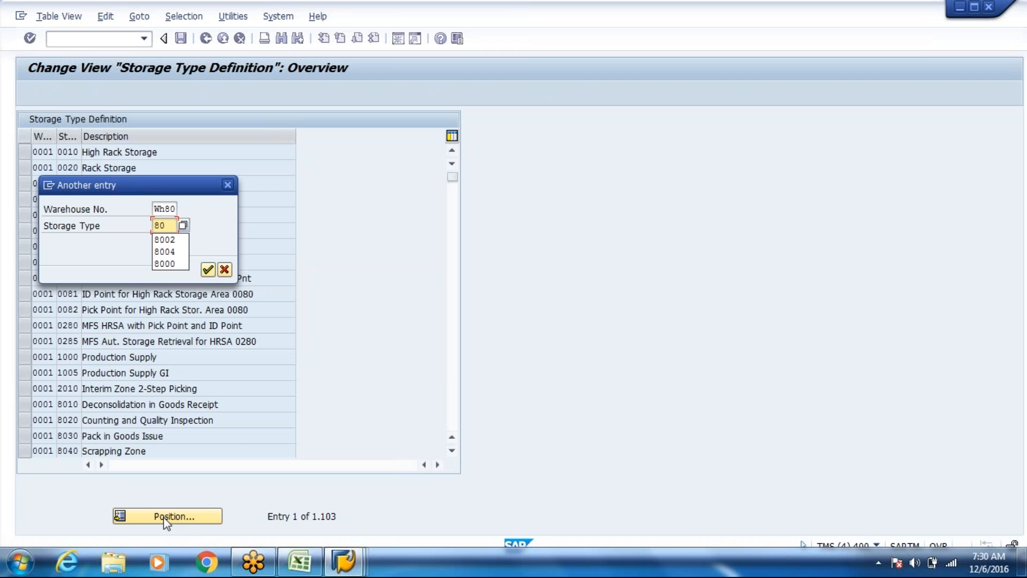
{"action": "type", "text": "i1"}
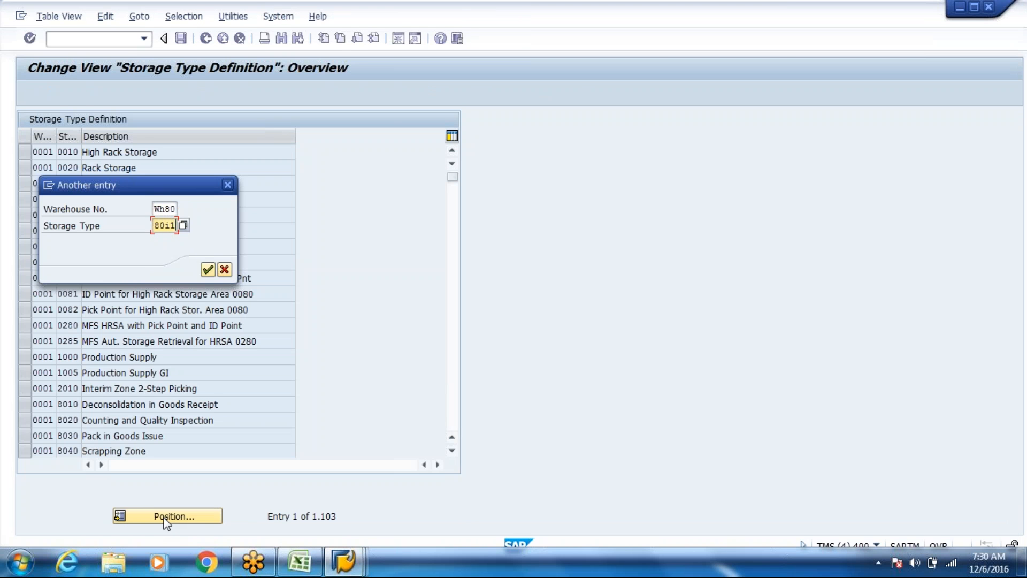
{"action": "key", "text": "Return"}
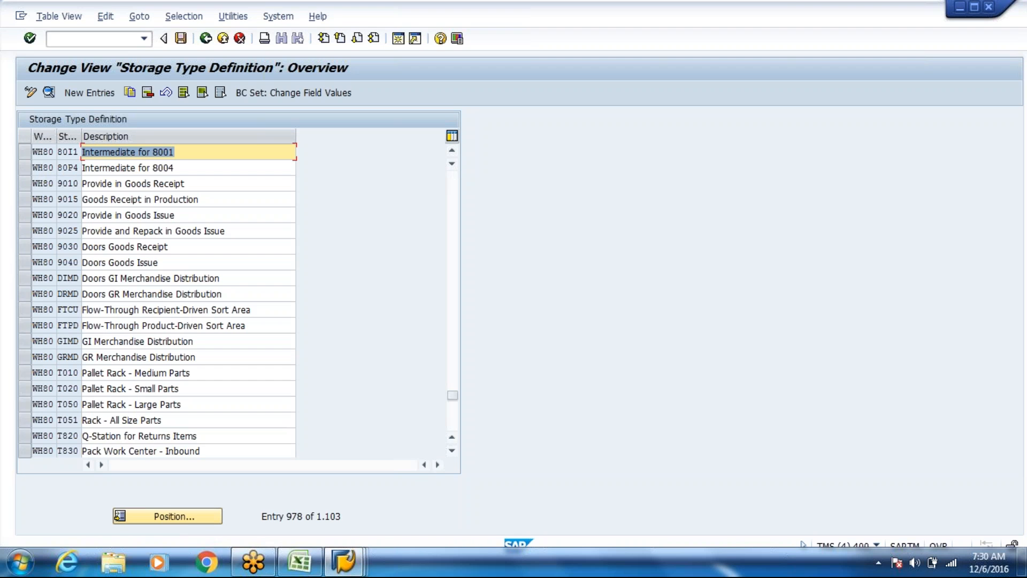
{"action": "double_click", "coordinate": [151, 154]}
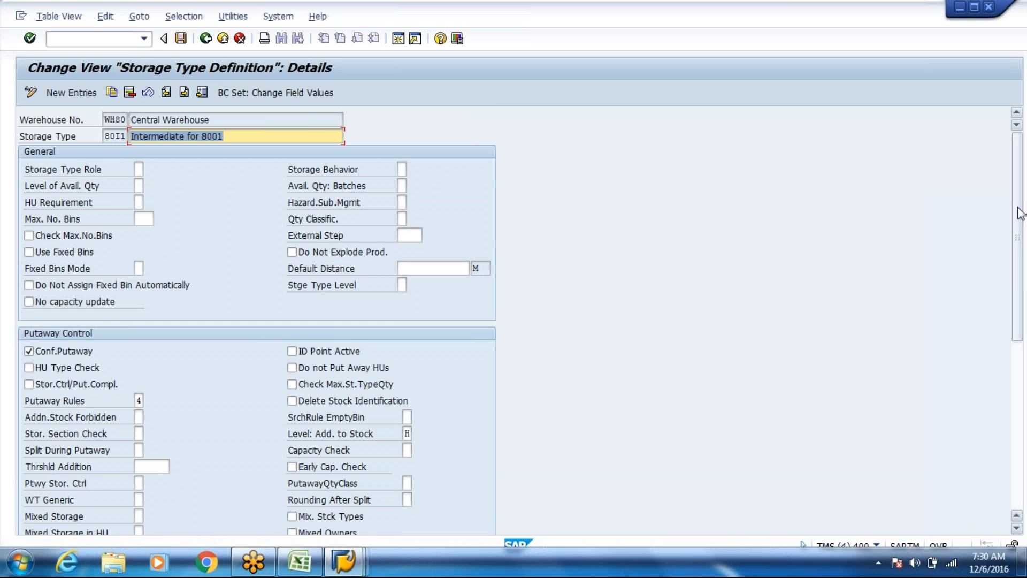
Review storage type 80I1's general, putaway, stock removal and goods movement settings, and return to the customizing guide.
{"action": "left_click_drag", "start_coordinate": [1020, 220], "coordinate": [1018, 371]}
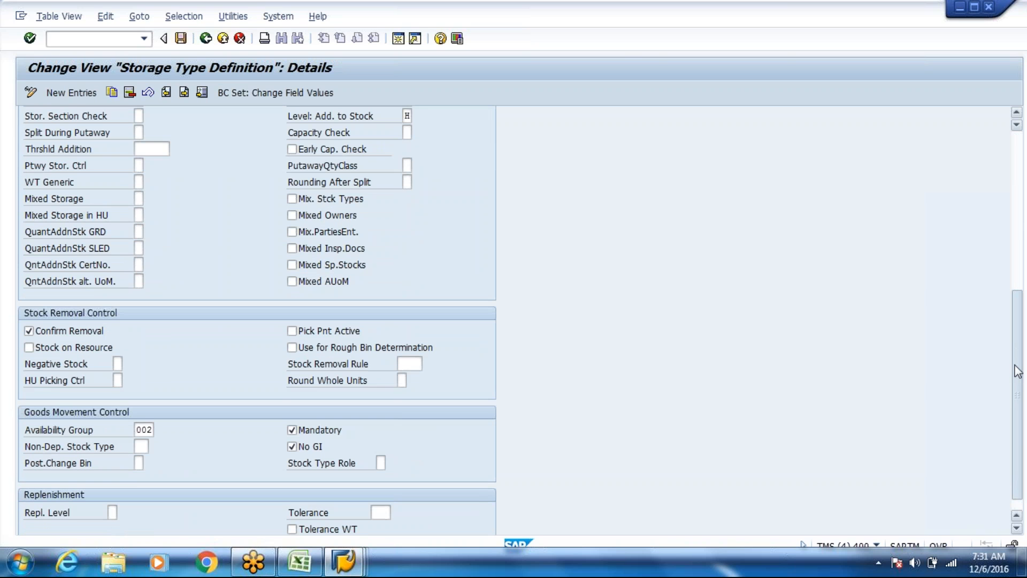
{"action": "left_click_drag", "start_coordinate": [1019, 371], "coordinate": [1018, 387]}
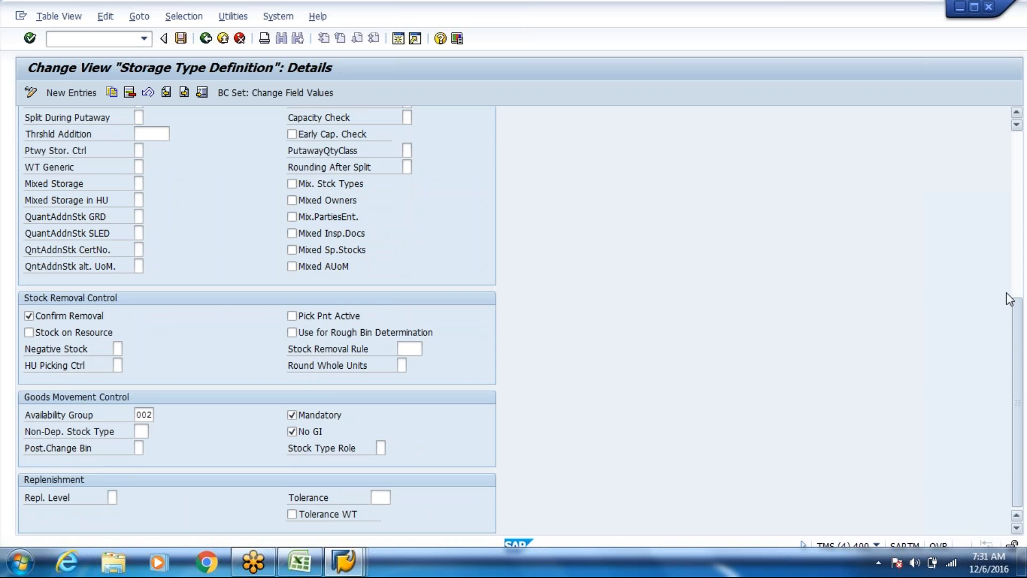
{"action": "scroll", "coordinate": [1004, 256], "scroll_direction": "up", "scroll_amount": 7}
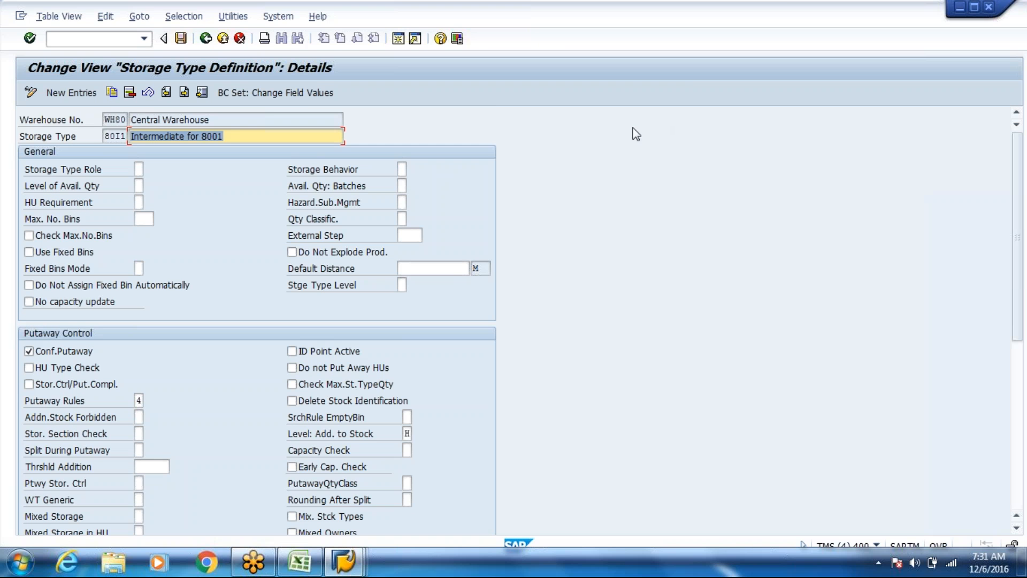
{"action": "left_click", "coordinate": [205, 39]}
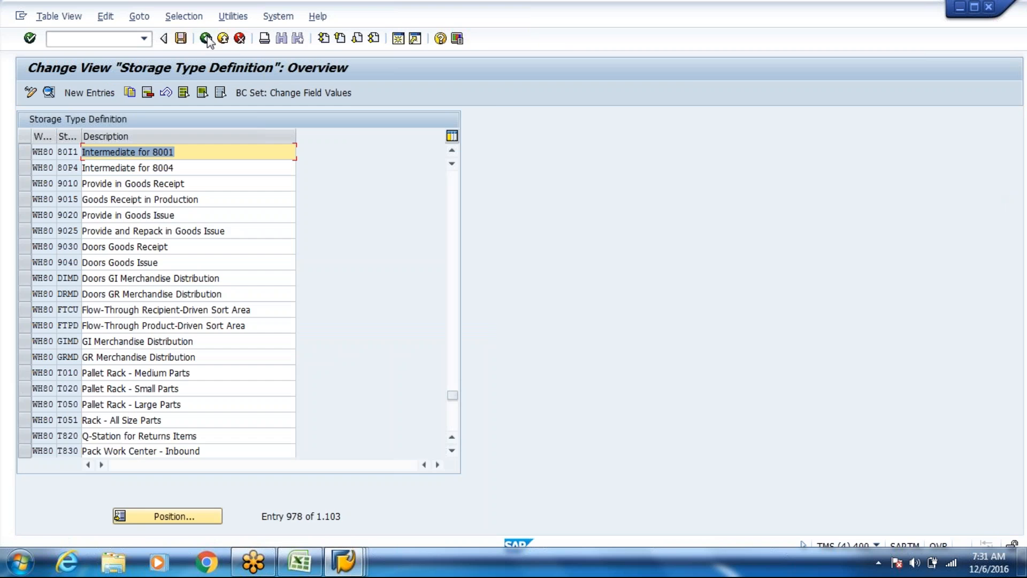
{"action": "left_click", "coordinate": [206, 39]}
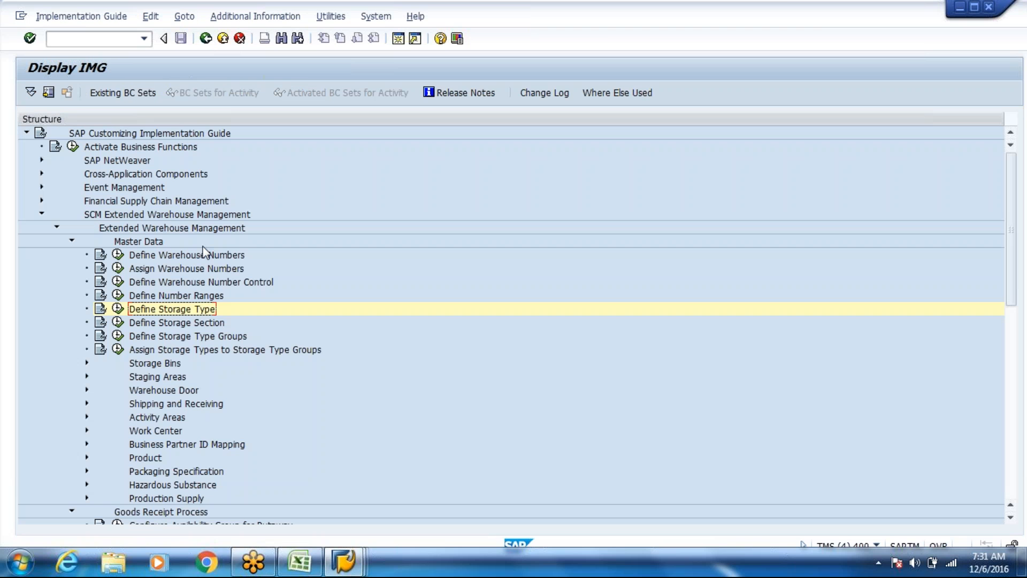
Collapse Strategies in the customizing guide, expand Cross-Process Settings and Warehouse Task, and open Define Warehouse Process Type.
{"action": "left_click", "coordinate": [144, 377]}
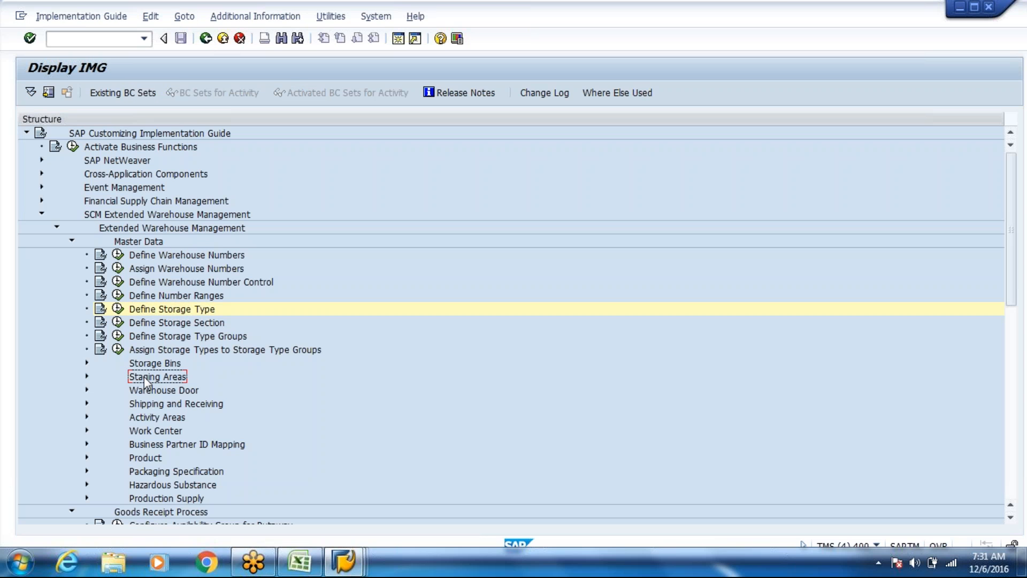
{"action": "key", "text": "Down"}
{"action": "key", "text": "Down"}
{"action": "key", "text": "Down"}
{"action": "key", "text": "Down"}
{"action": "key", "text": "Down"}
{"action": "key", "text": "Down"}
{"action": "key", "text": "Down"}
{"action": "key", "text": "Down"}
{"action": "key", "text": "Down"}
{"action": "key", "text": "Down"}
{"action": "key", "text": "Down"}
{"action": "key", "text": "Down"}
{"action": "key", "text": "Down"}
{"action": "key", "text": "Down"}
{"action": "key", "text": "Down"}
{"action": "key", "text": "Down"}
{"action": "key", "text": "Down"}
{"action": "key", "text": "Down"}
{"action": "key", "text": "Down"}
{"action": "key", "text": "Down"}
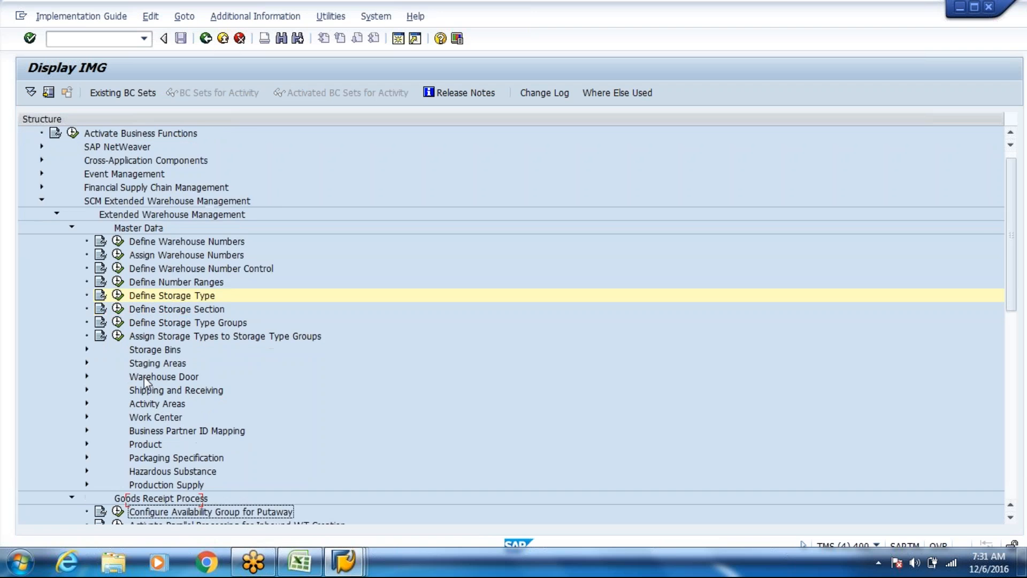
{"action": "key", "text": "Down"}
{"action": "key", "text": "Down"}
{"action": "key", "text": "Down"}
{"action": "key", "text": "Down"}
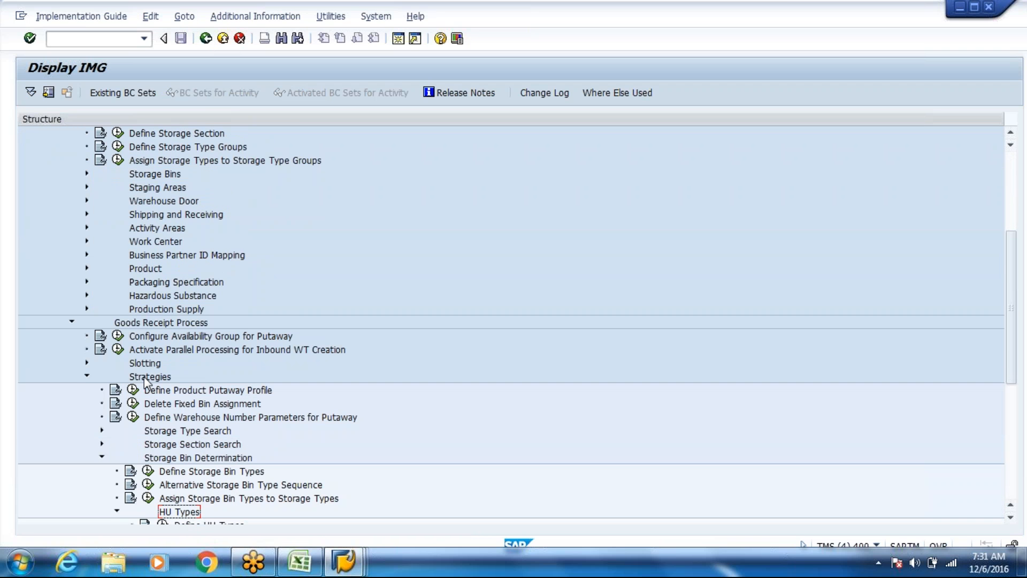
{"action": "key", "text": "Down"}
{"action": "key", "text": "Down"}
{"action": "key", "text": "Down"}
{"action": "key", "text": "Down"}
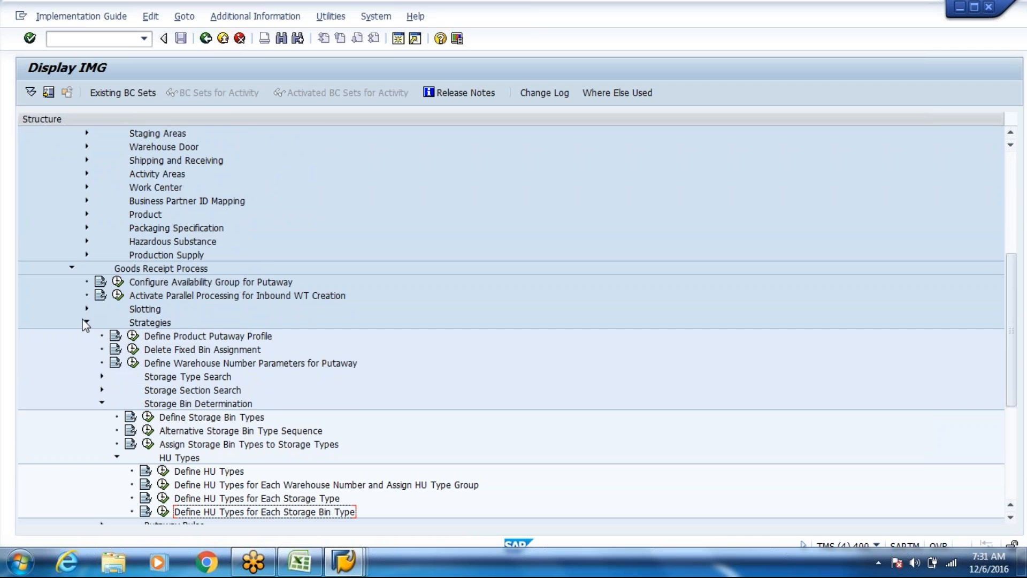
{"action": "left_click", "coordinate": [86, 322]}
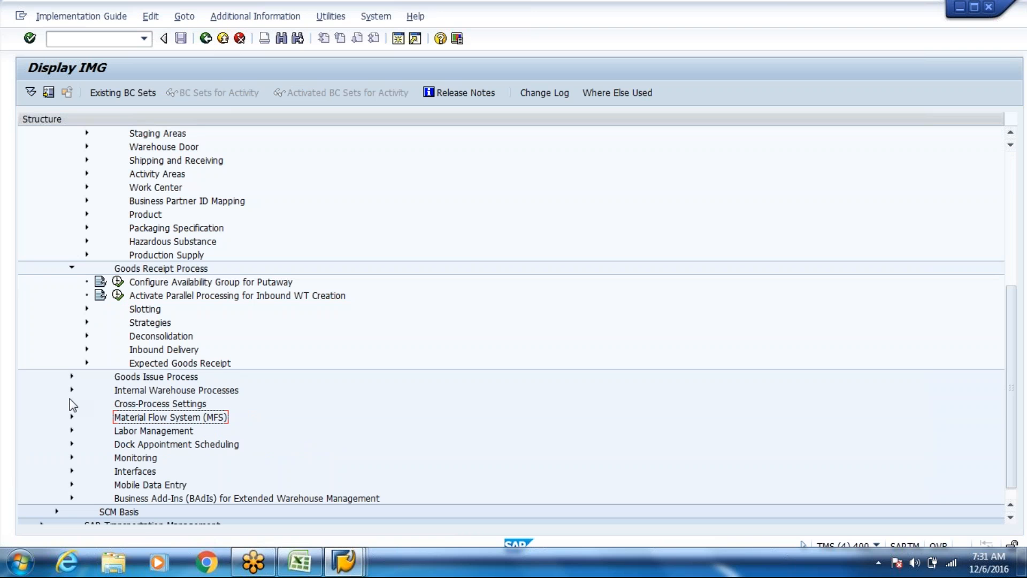
{"action": "left_click", "coordinate": [71, 401]}
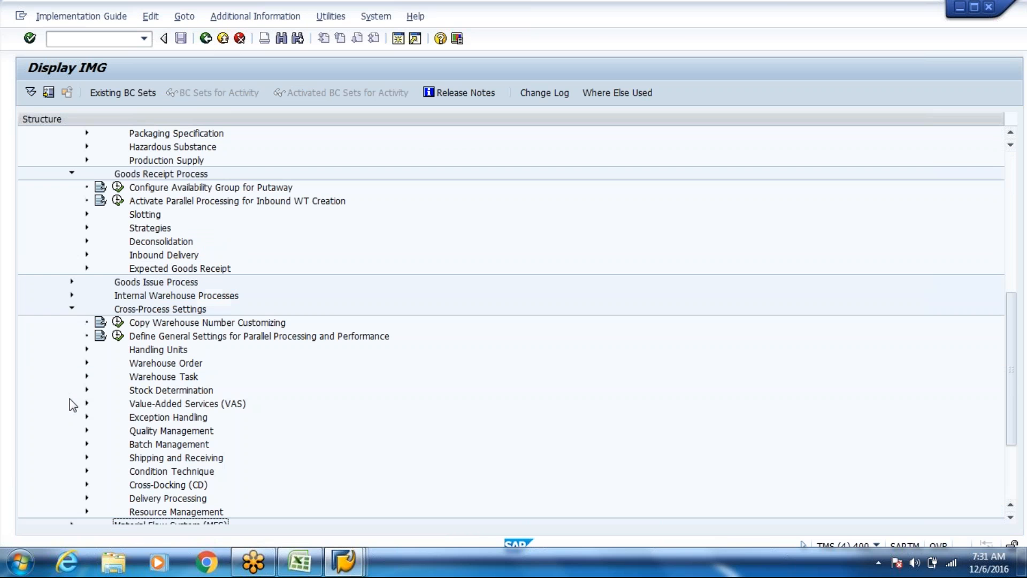
{"action": "left_click", "coordinate": [87, 377]}
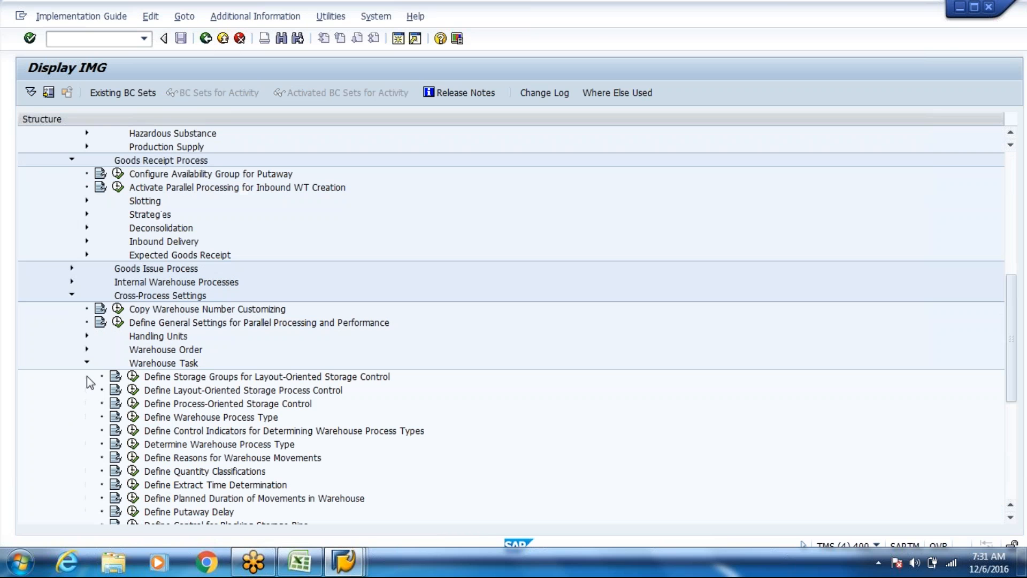
{"action": "left_click", "coordinate": [134, 418]}
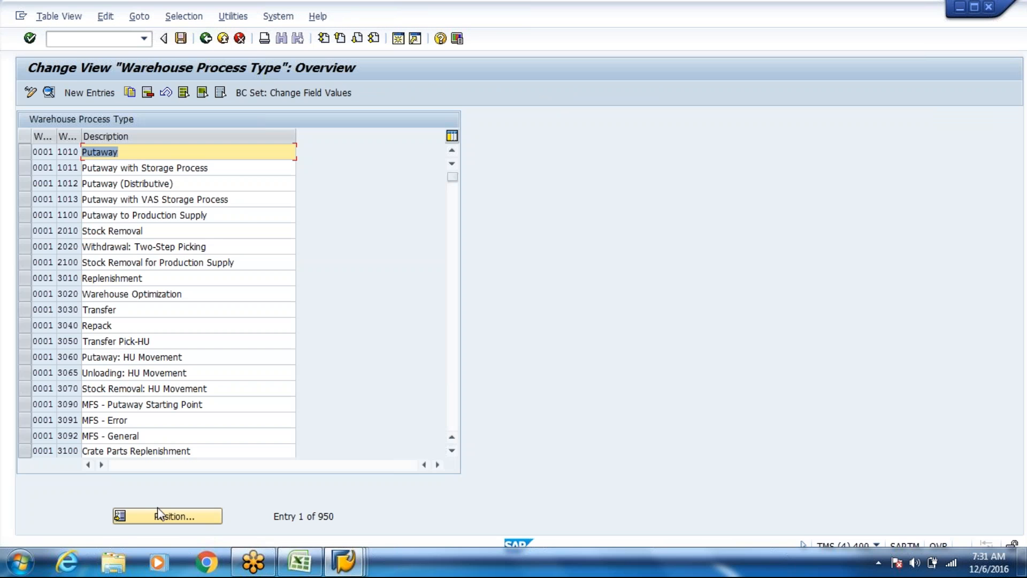
Find warehouse process type 1010 of warehouse WH80 and open its details.
{"action": "left_click", "coordinate": [159, 516]}
{"action": "key", "text": "Down"}
{"action": "key", "text": "Down"}
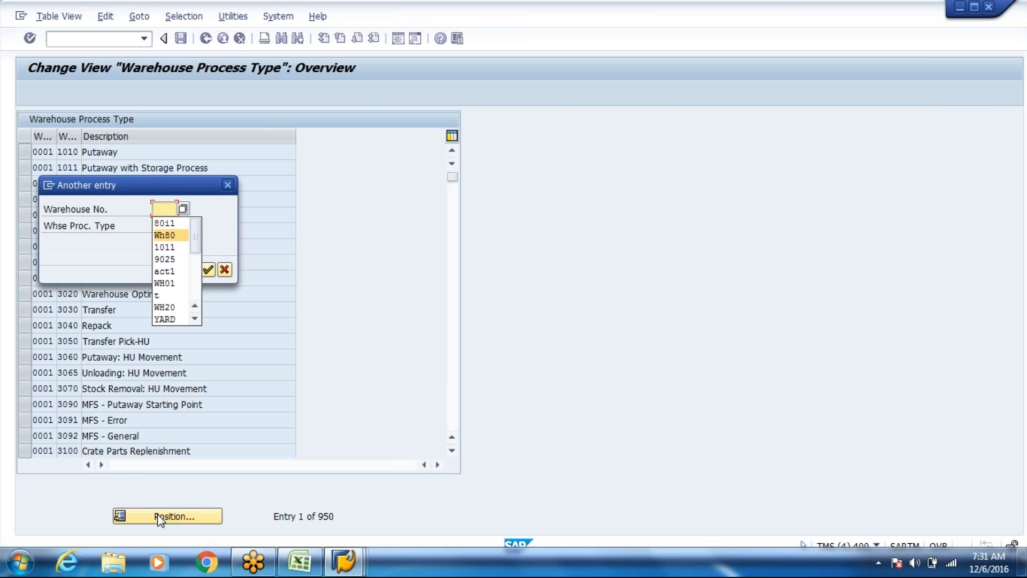
{"action": "key", "text": "Return"}
{"action": "key", "text": "Tab"}
{"action": "type", "text": "1010"}
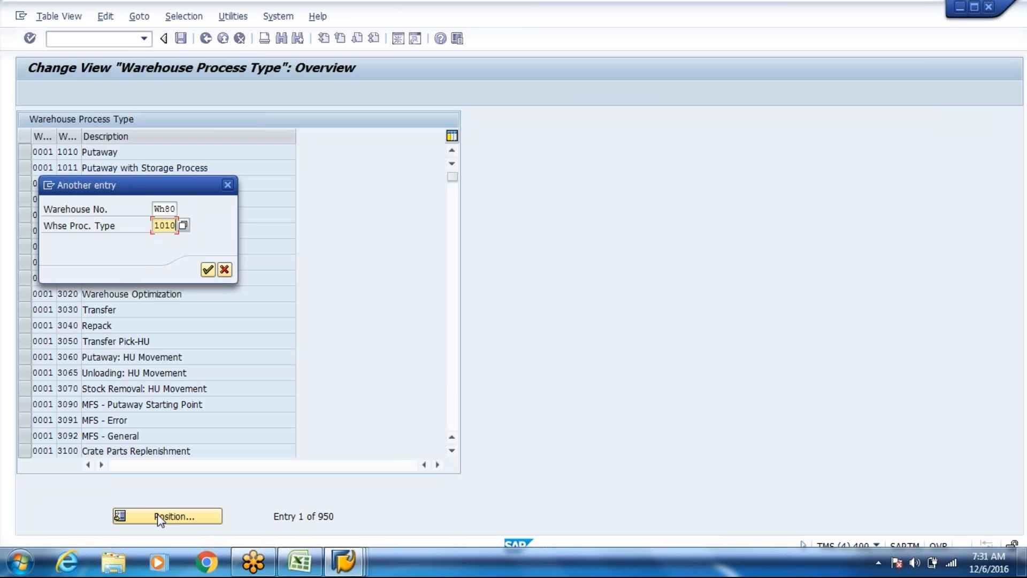
{"action": "key", "text": "Return"}
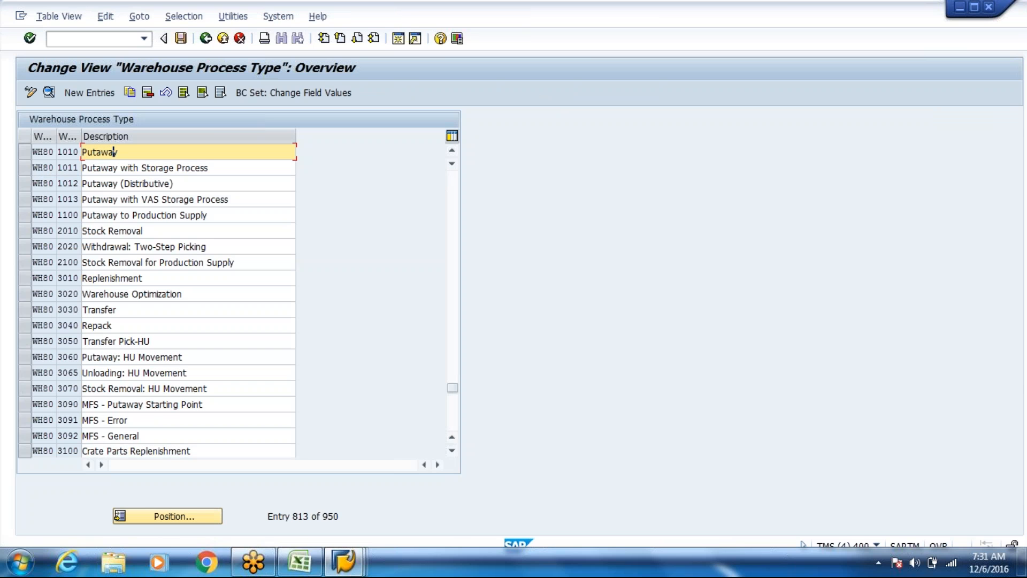
{"action": "double_click", "coordinate": [114, 152]}
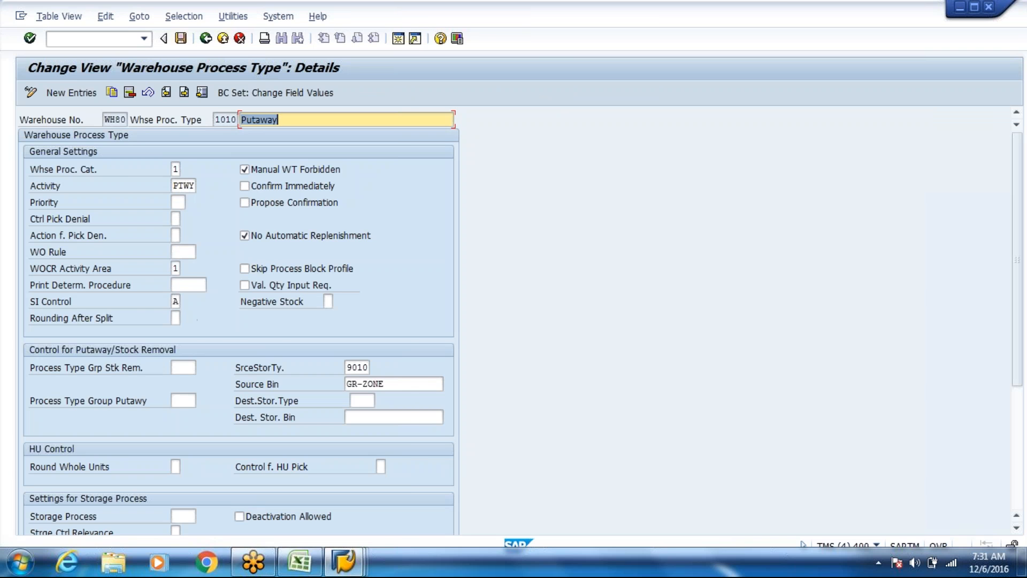
Review the process type's SI Control options and remaining settings, leave the customizing view, and go back to the warehouse monitor.
{"action": "left_click", "coordinate": [175, 301]}
{"action": "left_click", "coordinate": [186, 302]}
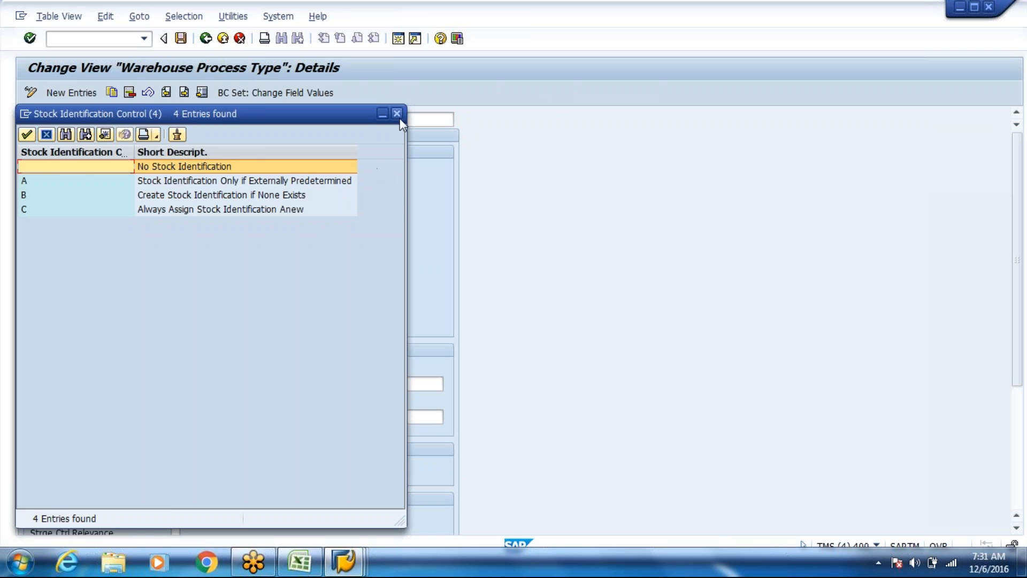
{"action": "left_click", "coordinate": [399, 117]}
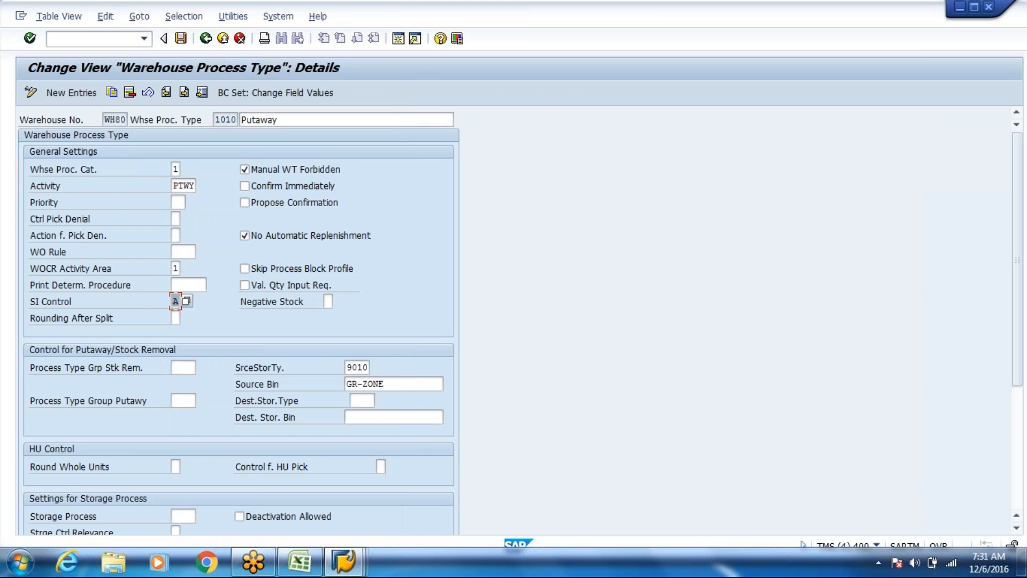
{"action": "scroll", "coordinate": [238, 321], "scroll_direction": "down", "scroll_amount": 5}
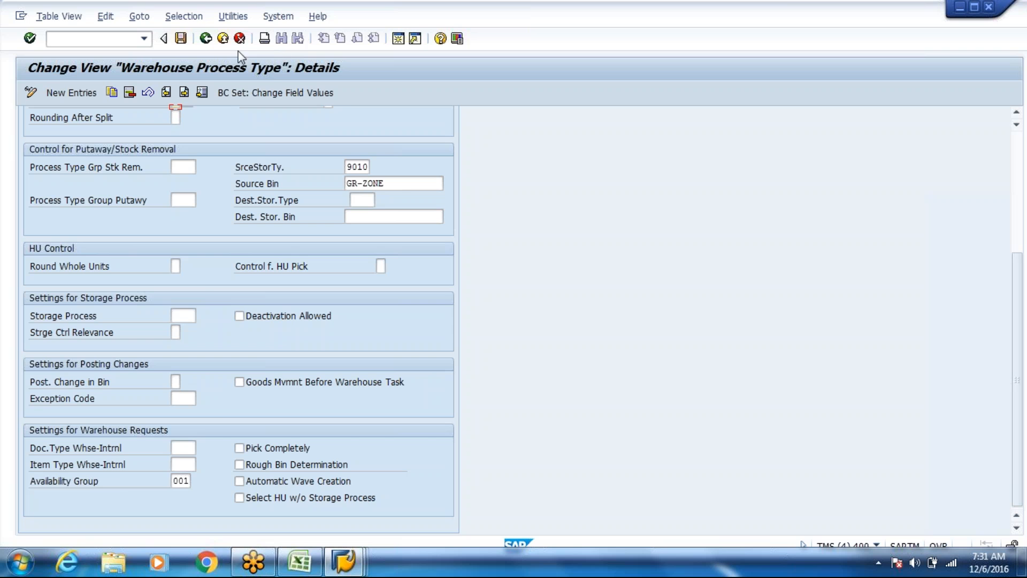
{"action": "left_click", "coordinate": [222, 39]}
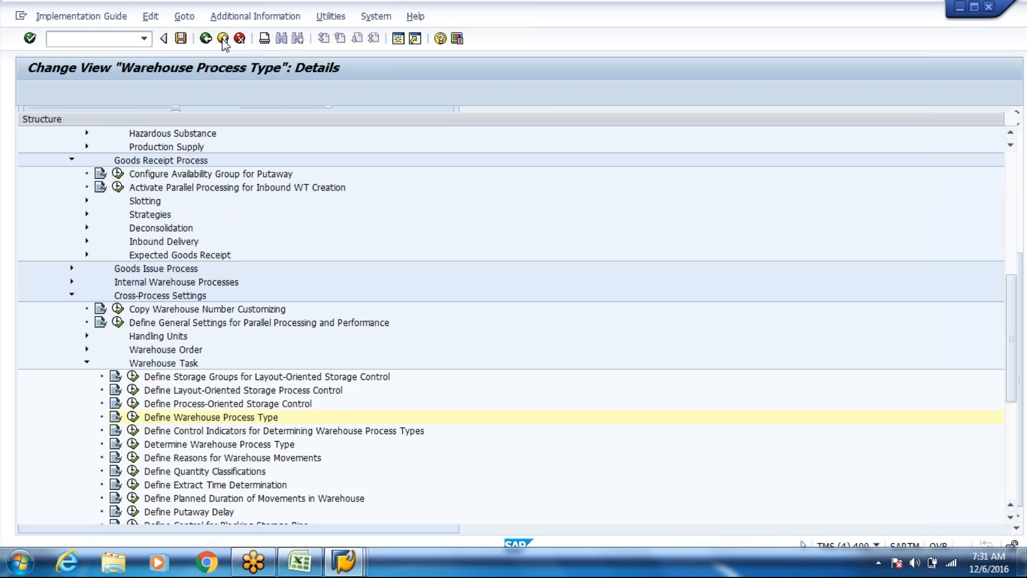
{"action": "left_click", "coordinate": [222, 39]}
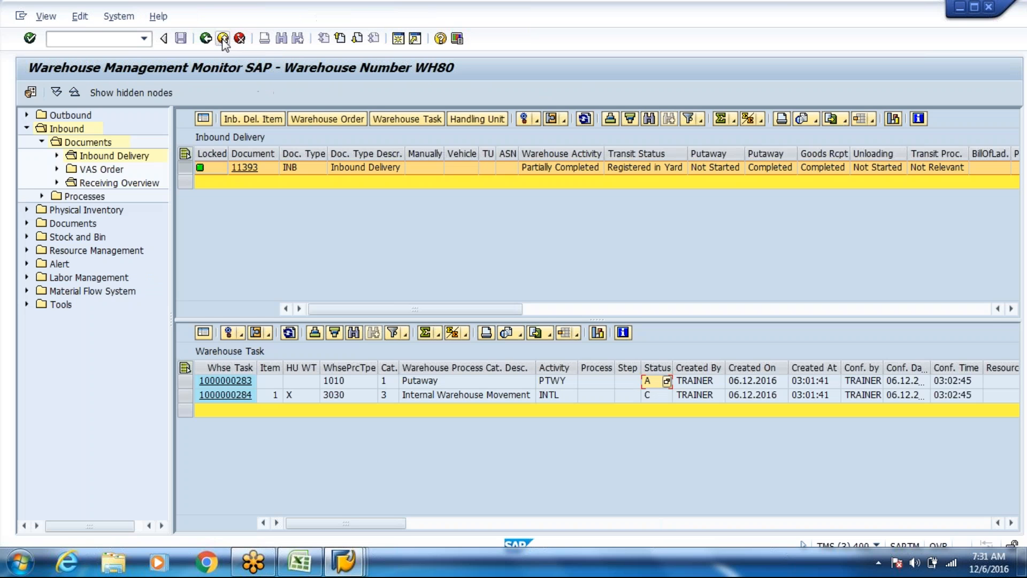
Consult the WH80 warehouse layout in the Excel workbook, return to the warehouse monitor, and select the Putaway task.
{"action": "key", "text": "alt+Tab"}
{"action": "key", "text": "alt+Tab"}
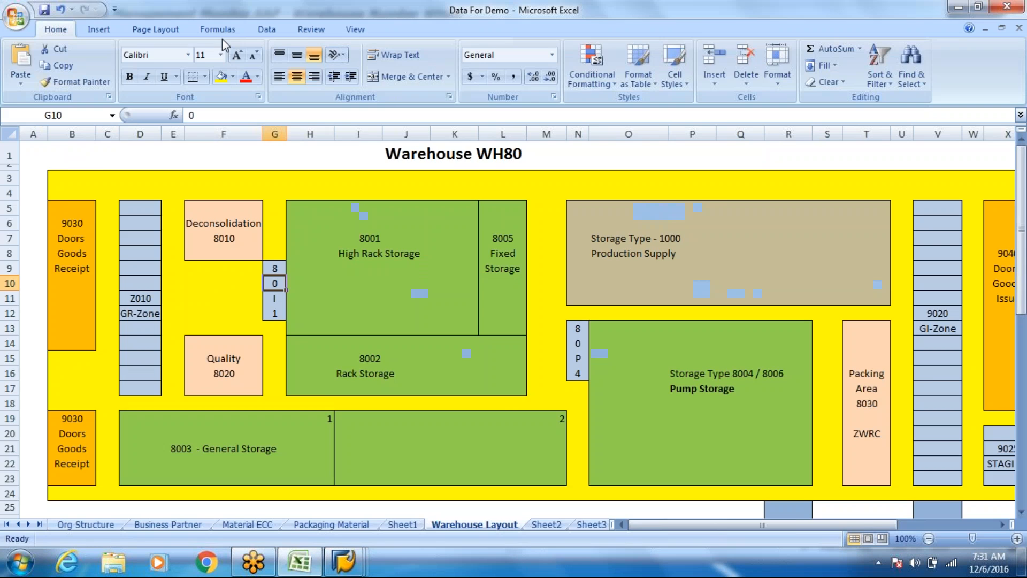
{"action": "key", "text": "alt+Tab"}
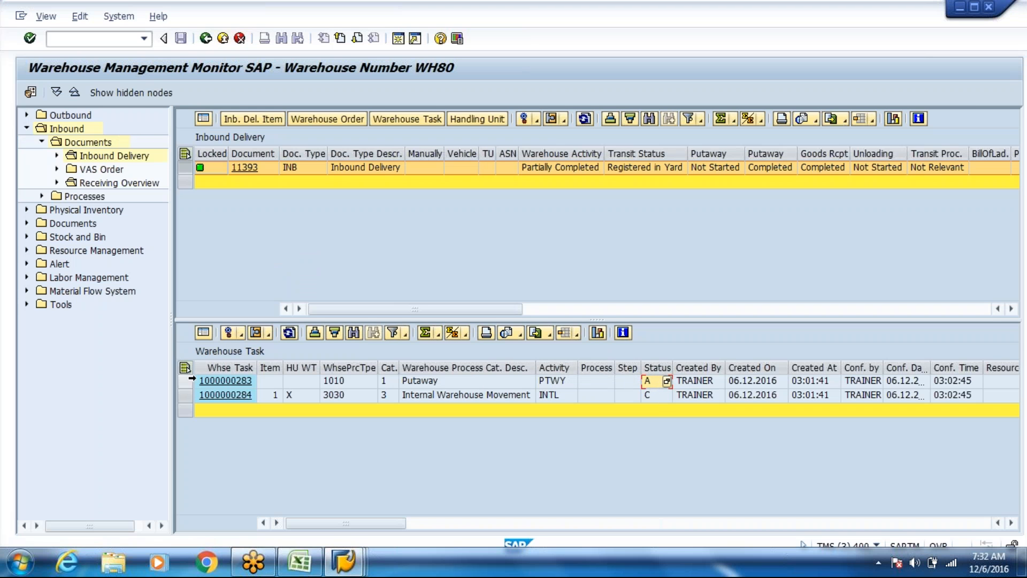
{"action": "left_click", "coordinate": [188, 381]}
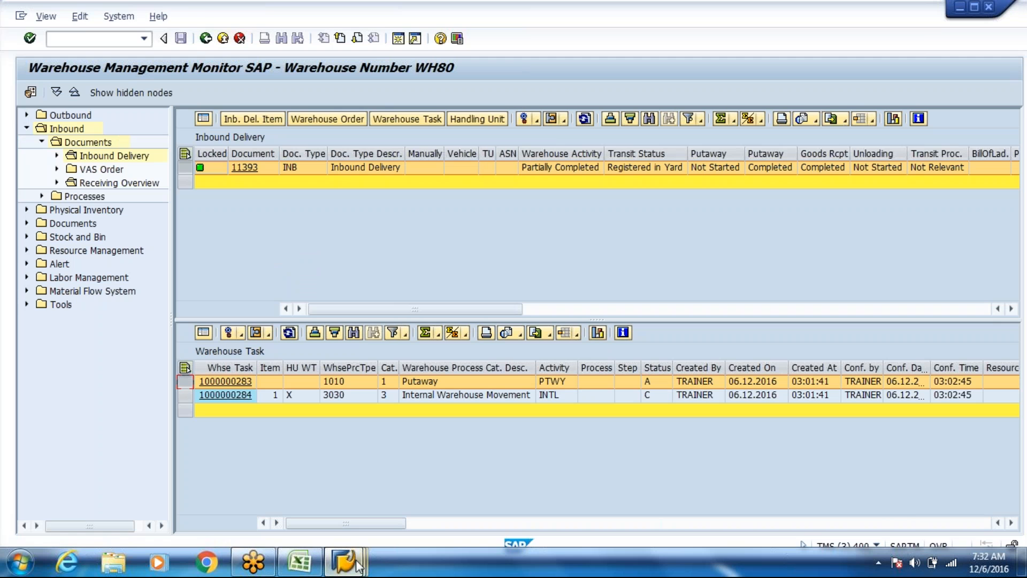
Switch to Display IMG, open Define Layout-Oriented Storage Process Control in display mode, and find the WH80 entries.
{"action": "mouse_move", "coordinate": [356, 565]}
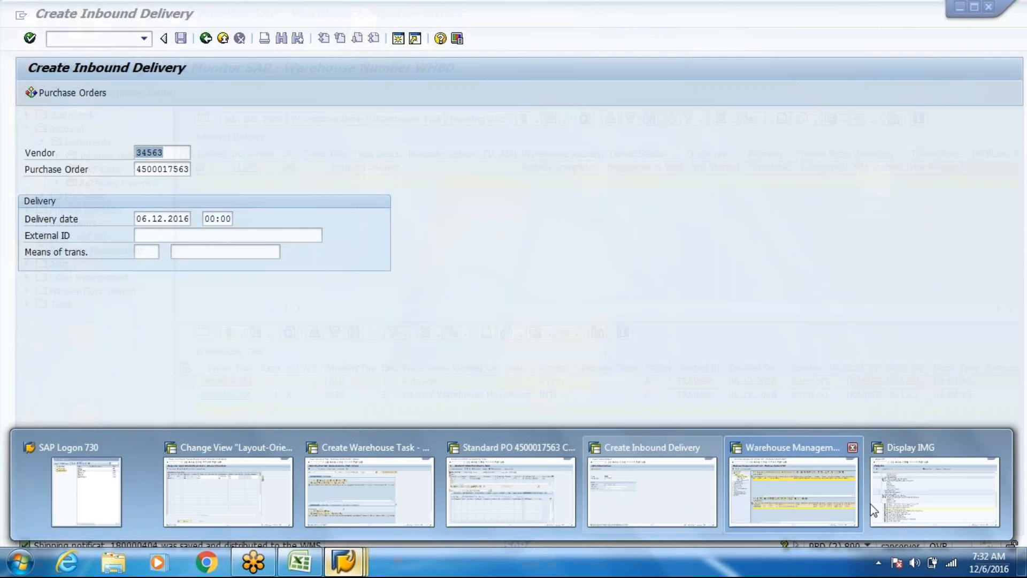
{"action": "left_click", "coordinate": [935, 492]}
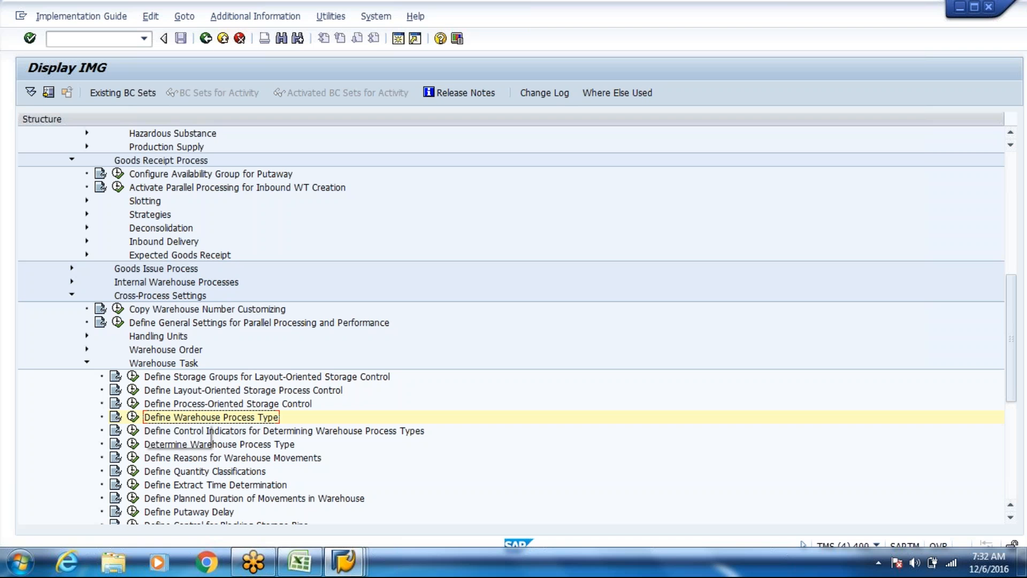
{"action": "left_click", "coordinate": [133, 391]}
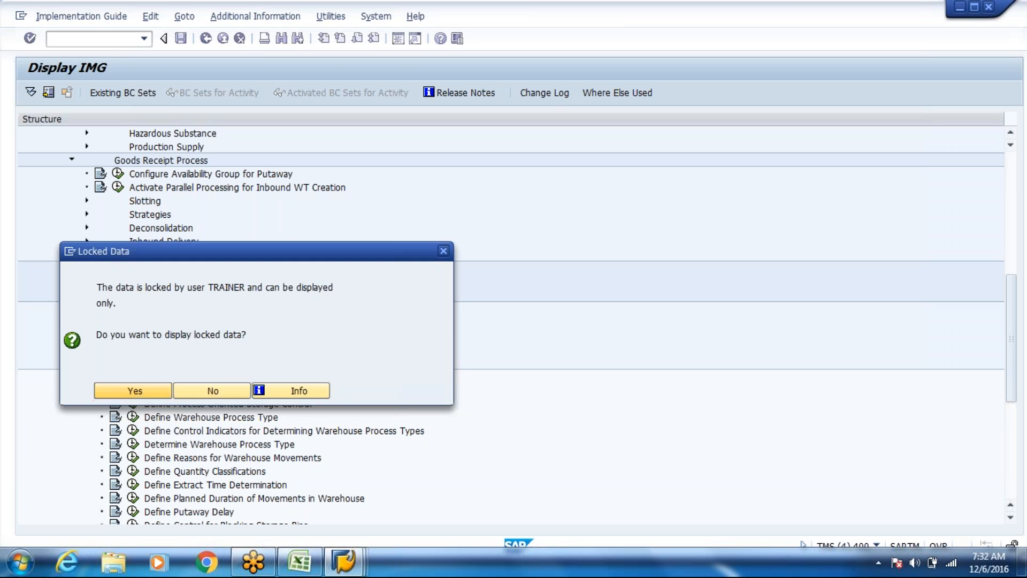
{"action": "left_click", "coordinate": [134, 391]}
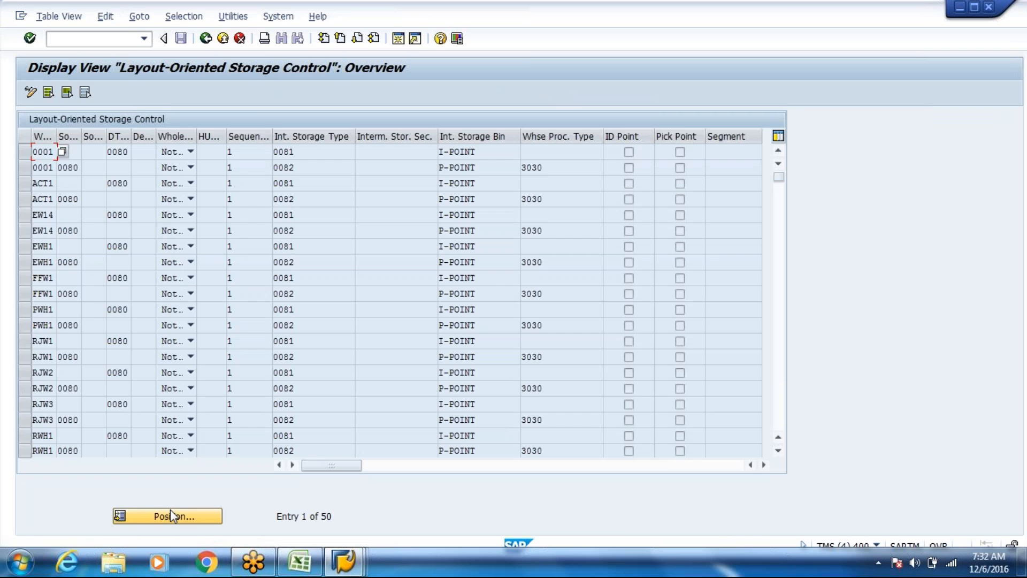
{"action": "left_click", "coordinate": [170, 509]}
{"action": "type", "text": "WWH1"}
{"action": "key", "text": "Return"}
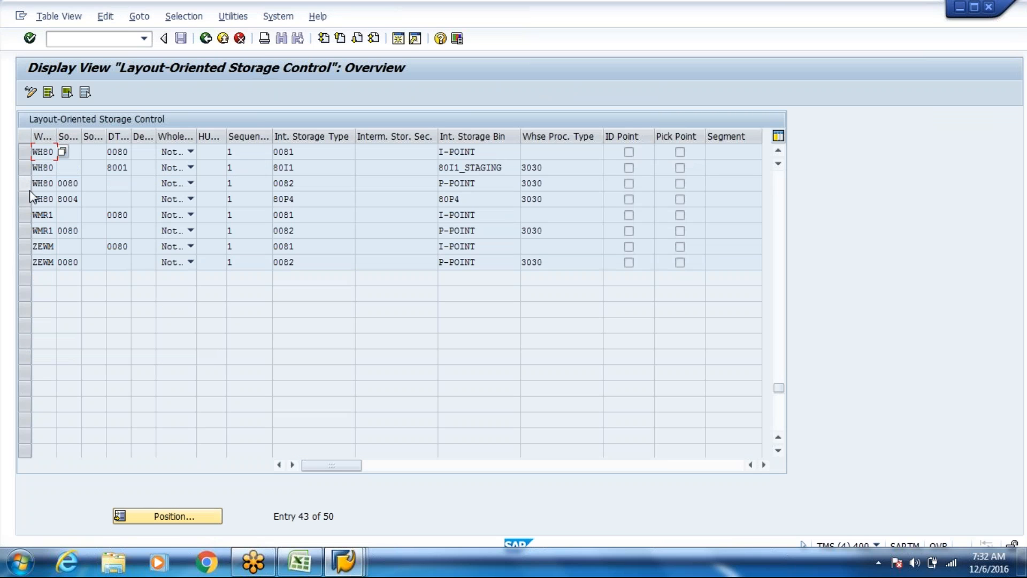
Examine the WH80 entry for destination storage type 8001, including its intermediate storage type 80I1 and bin 80I1_STAGING.
{"action": "left_click", "coordinate": [30, 190]}
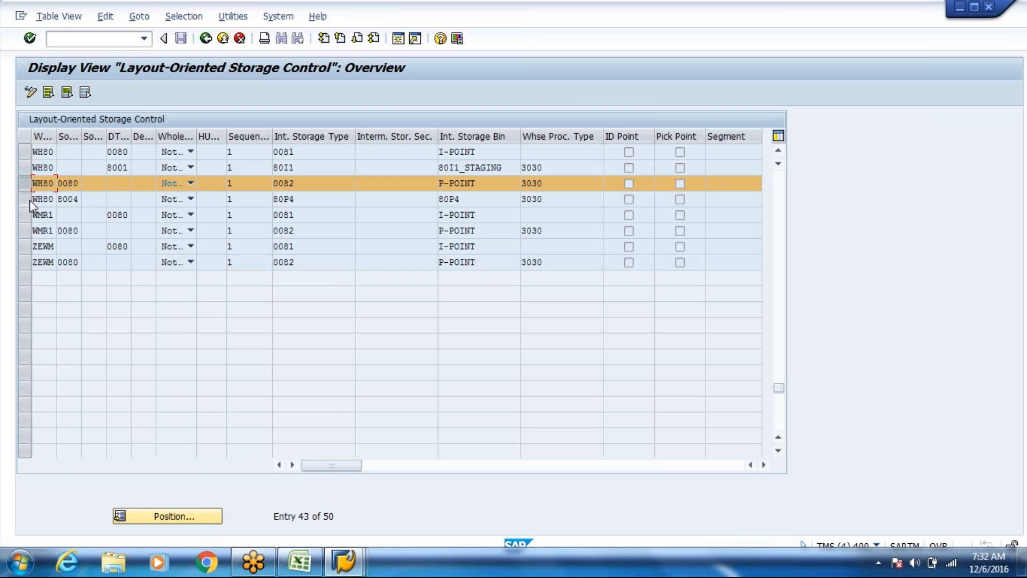
{"action": "left_click", "coordinate": [30, 200]}
{"action": "left_click", "coordinate": [30, 193]}
{"action": "left_click", "coordinate": [31, 169]}
{"action": "left_click", "coordinate": [30, 192]}
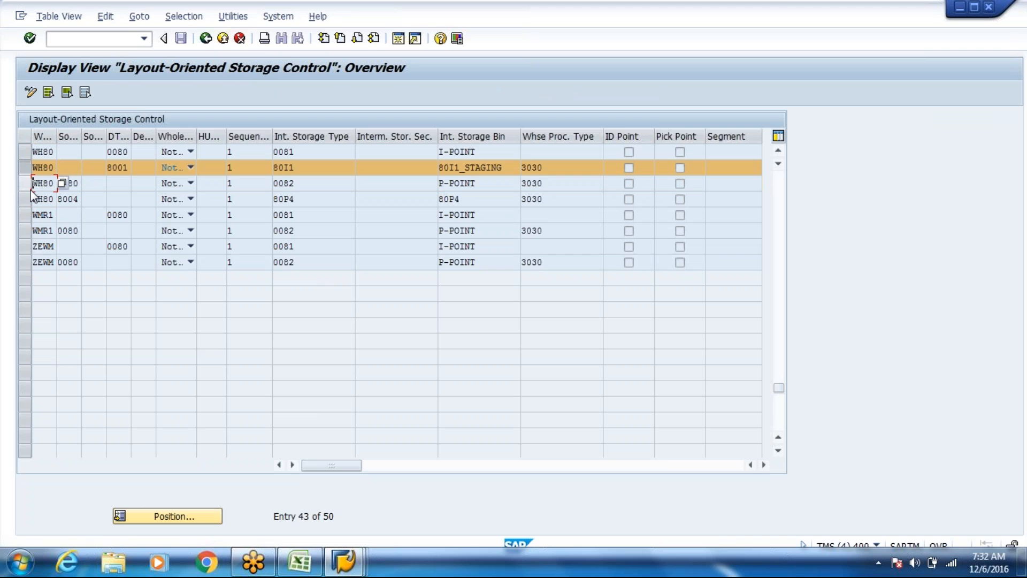
{"action": "left_click_drag", "start_coordinate": [511, 168], "coordinate": [443, 166]}
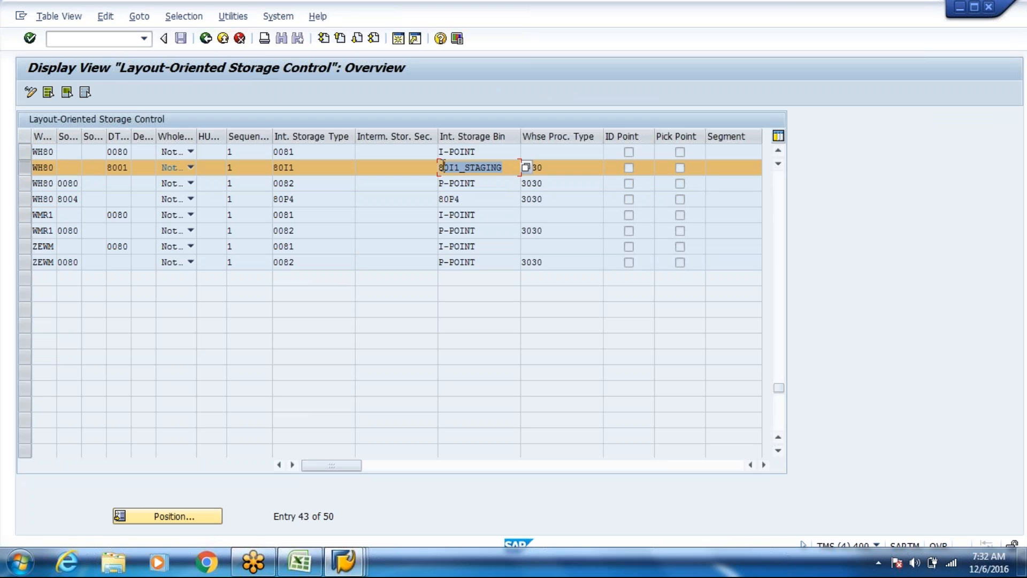
{"action": "left_click", "coordinate": [443, 167]}
Return to the warehouse monitor and open transaction /scwm/adhu in a new session.
{"action": "key", "text": "alt+Tab"}
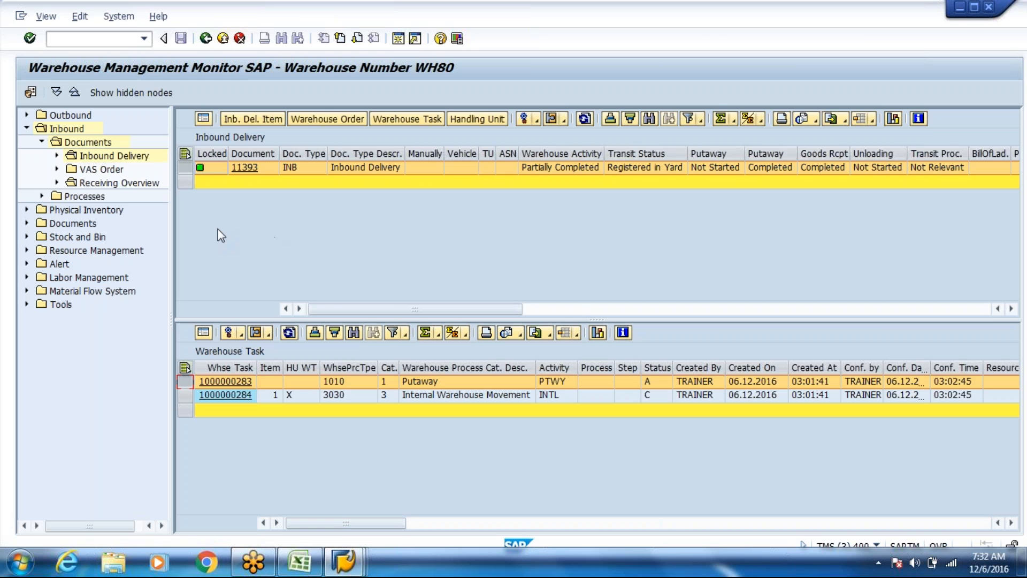
{"action": "left_click", "coordinate": [126, 38]}
{"action": "type", "text": "/o/scwm/"}
{"action": "type", "text": "adhu"}
{"action": "key", "text": "Return"}
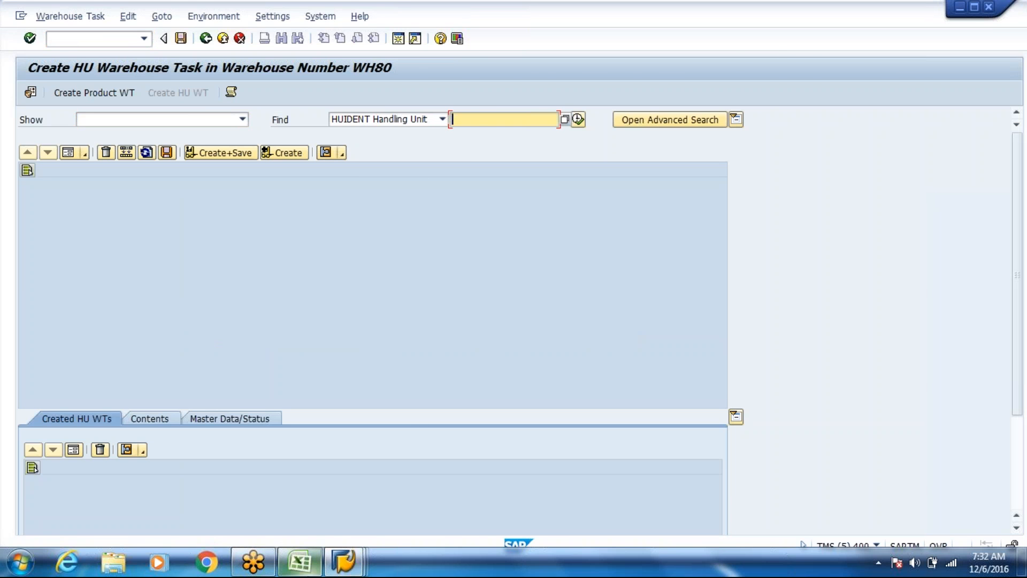
Check storage types 80I1 and 8001 on the Excel warehouse layout and return to the HU warehouse task screen.
{"action": "key", "text": "alt+Tab"}
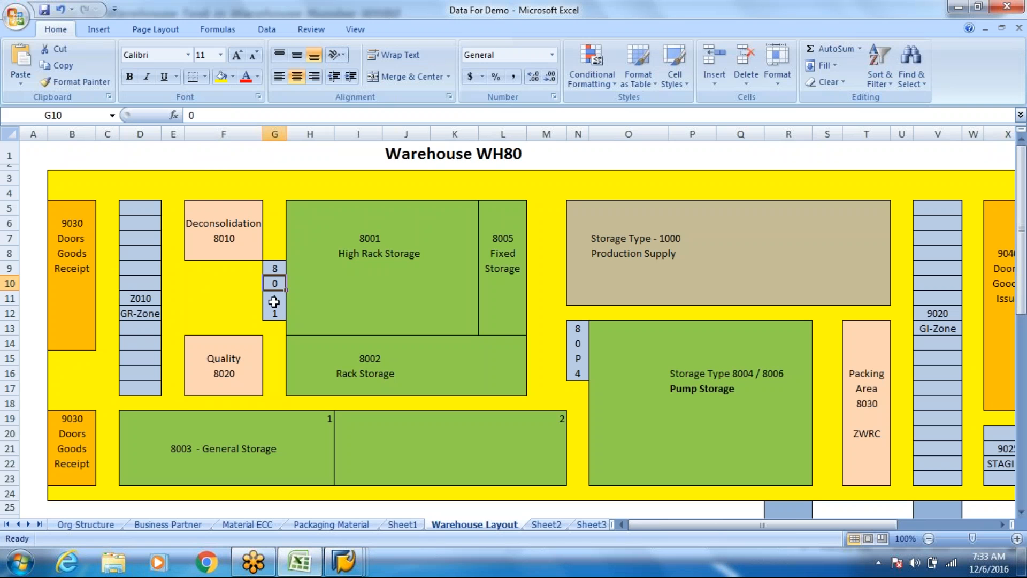
{"action": "left_click", "coordinate": [325, 283]}
{"action": "key", "text": "alt+Tab"}
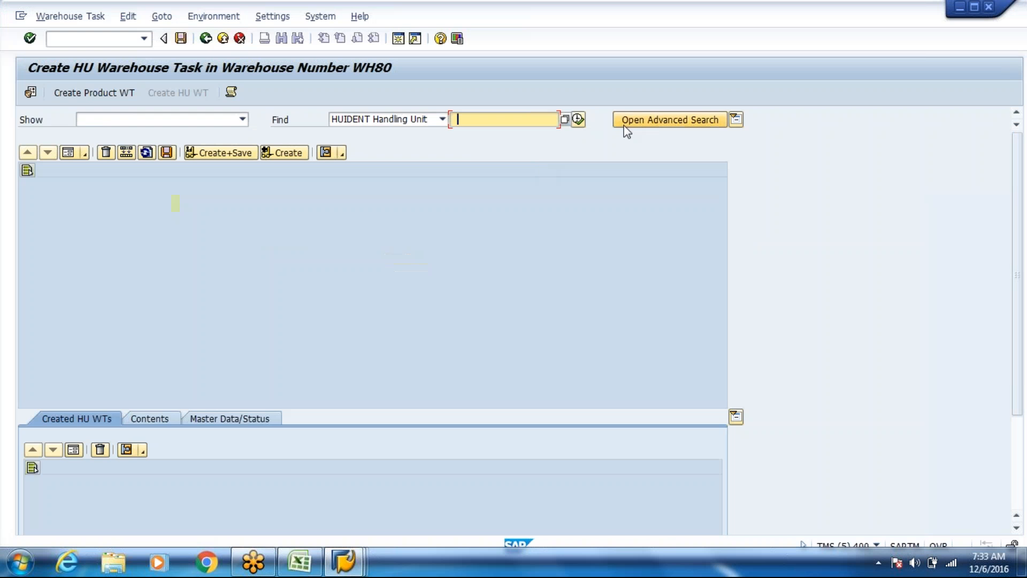
Search for handling units with the HUIDENT field left empty, accept the query, and dismiss the log dialog.
{"action": "left_click", "coordinate": [577, 120]}
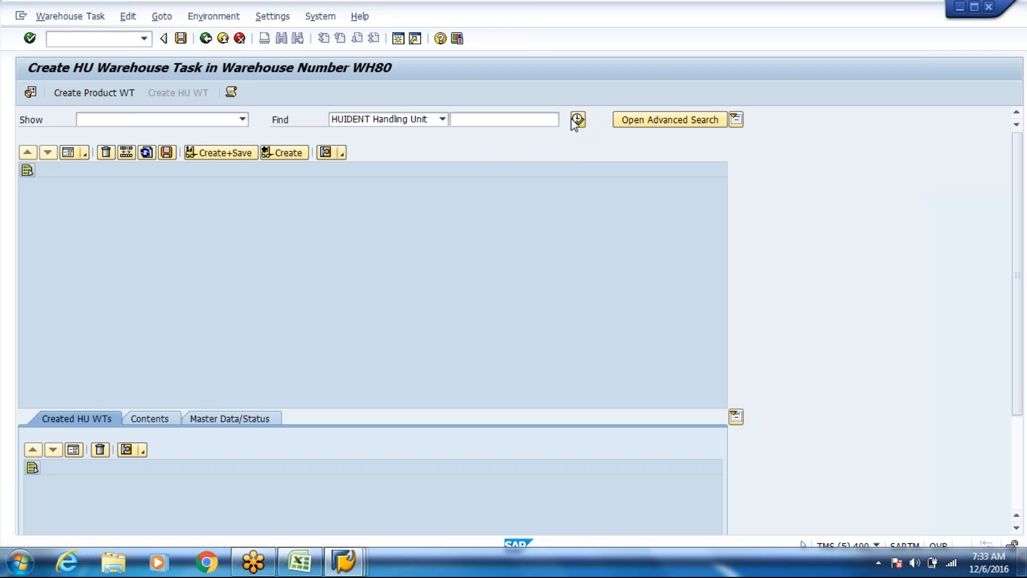
{"action": "left_click", "coordinate": [221, 292]}
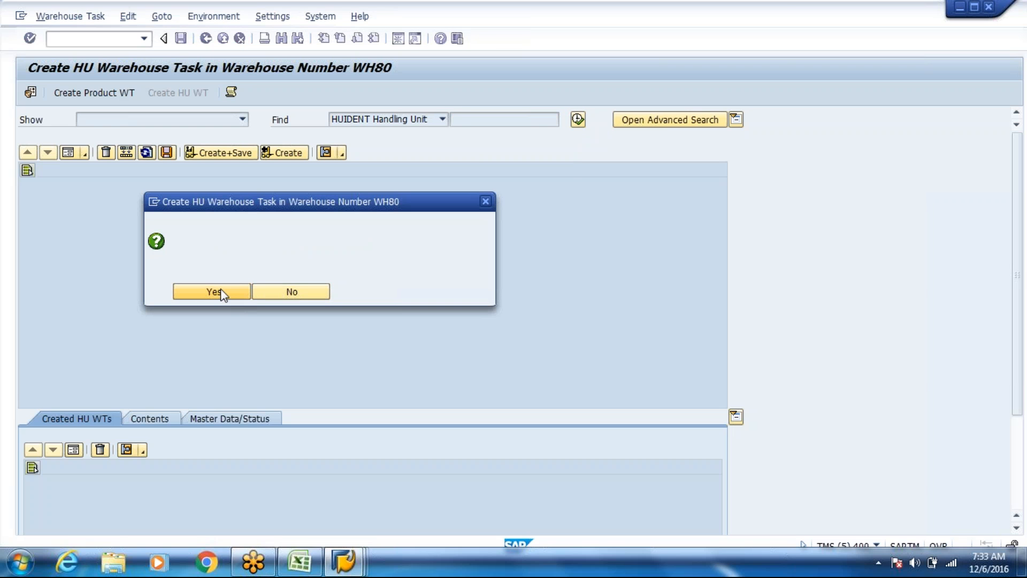
{"action": "left_click", "coordinate": [308, 292]}
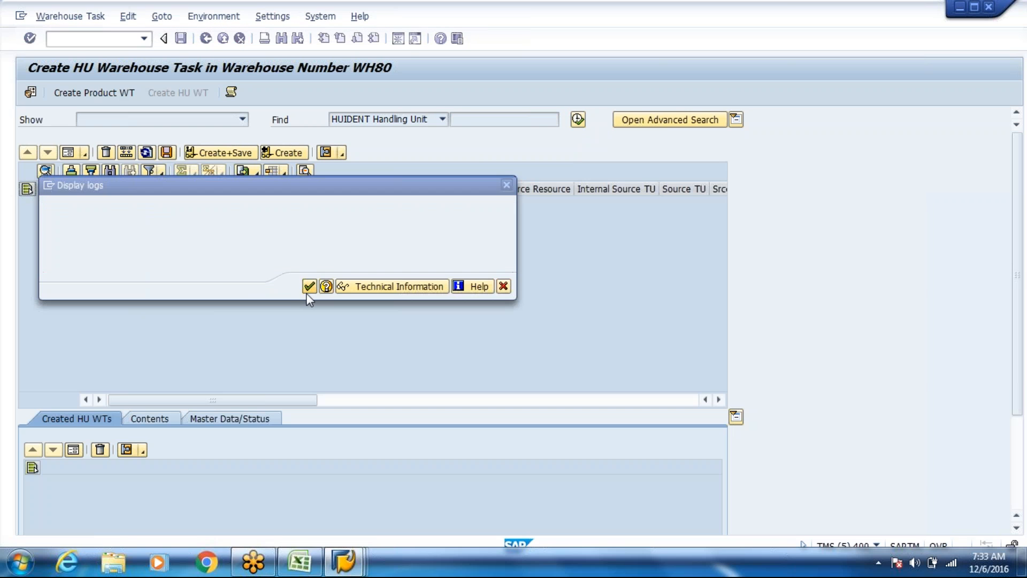
Change the handling unit search criterion to MATNR Product and activate its value field.
{"action": "left_click", "coordinate": [442, 120]}
{"action": "left_click", "coordinate": [381, 171]}
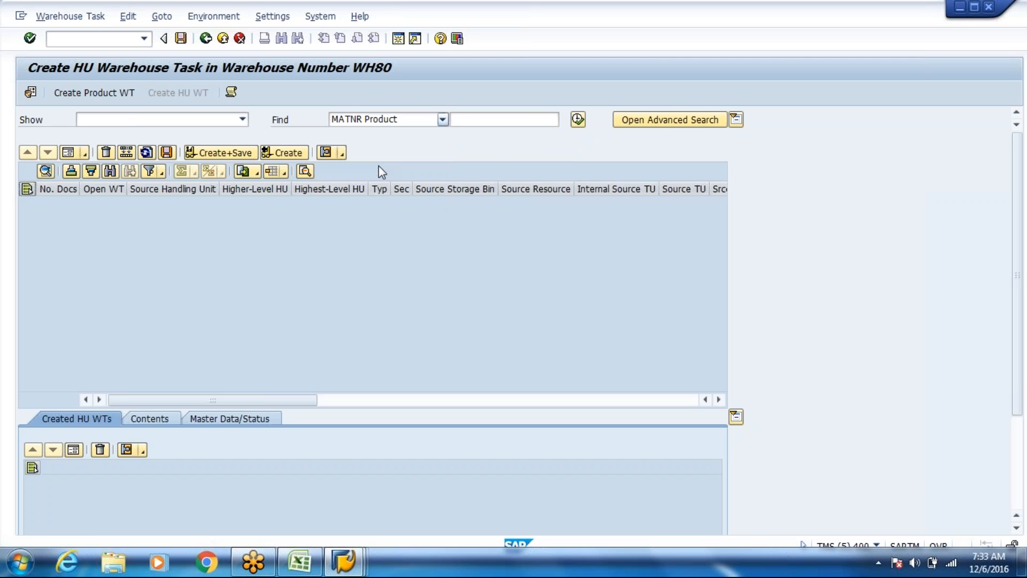
{"action": "left_click", "coordinate": [476, 120]}
Switch to the Excel warehouse layout and copy product number T-T100 from the product list below it.
{"action": "key", "text": "alt+Tab"}
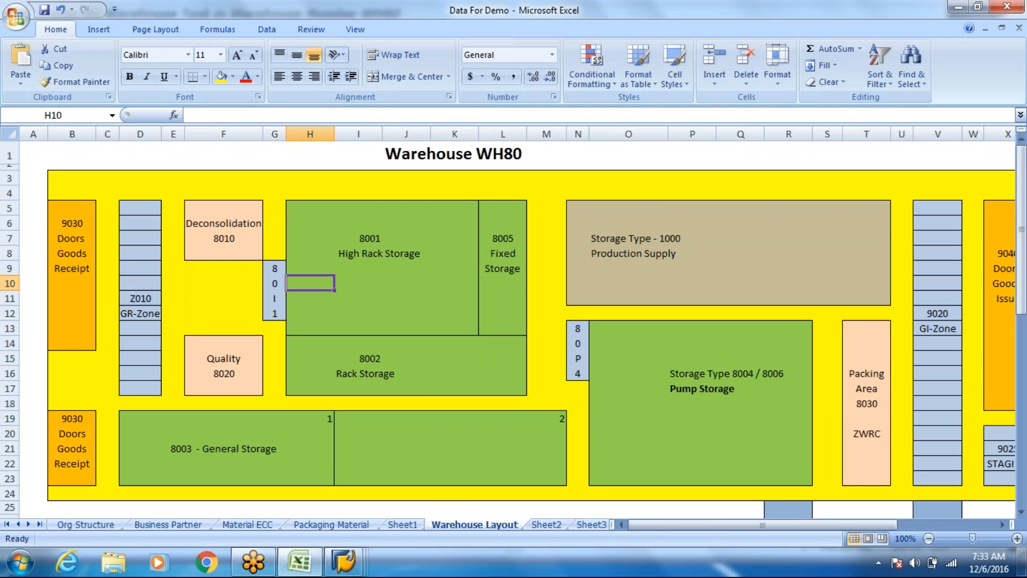
{"action": "left_click", "coordinate": [461, 377]}
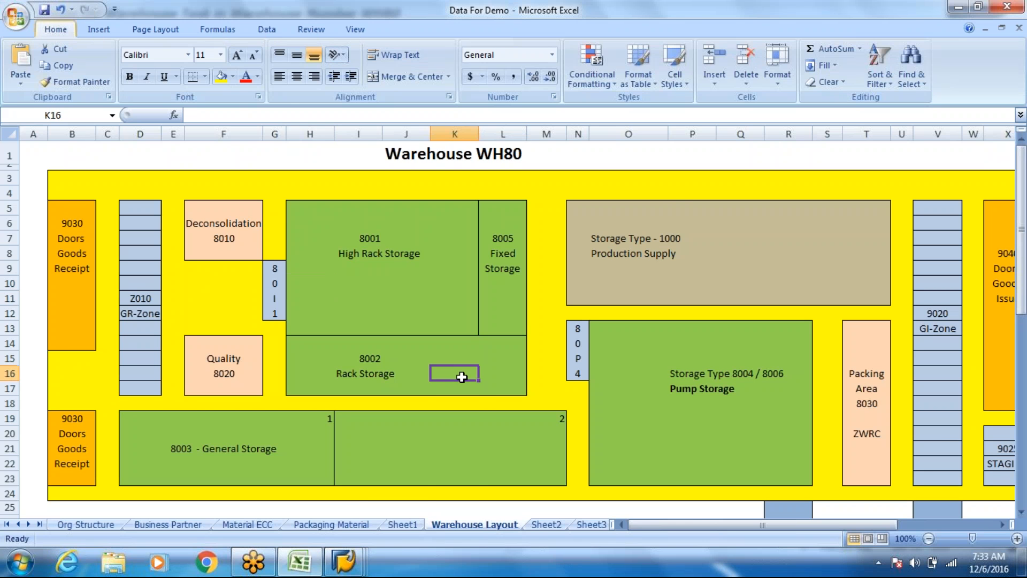
{"action": "key", "text": "Down"}
{"action": "key", "text": "Down"}
{"action": "key", "text": "Down"}
{"action": "key", "text": "Down"}
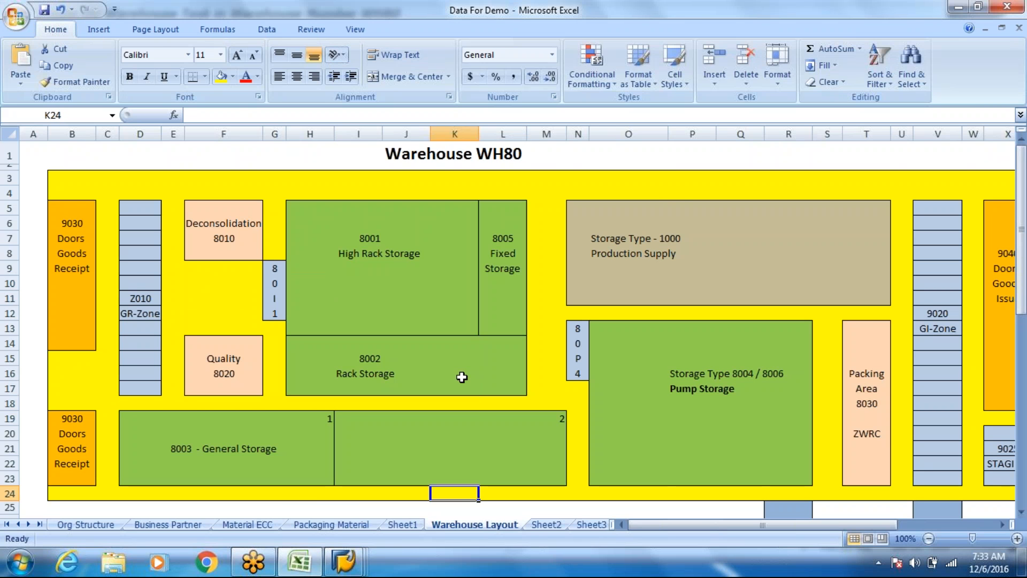
{"action": "key", "text": "Down"}
{"action": "key", "text": "Down"}
{"action": "key", "text": "Down"}
{"action": "key", "text": "Down"}
{"action": "key", "text": "Down"}
{"action": "key", "text": "Down"}
{"action": "key", "text": "Down"}
{"action": "key", "text": "Down"}
{"action": "key", "text": "Down"}
{"action": "key", "text": "Down"}
{"action": "key", "text": "Down"}
{"action": "key", "text": "Down"}
{"action": "key", "text": "Down"}
{"action": "key", "text": "Down"}
{"action": "key", "text": "Down"}
{"action": "key", "text": "Down"}
{"action": "key", "text": "Down"}
{"action": "left_click", "coordinate": [313, 333]}
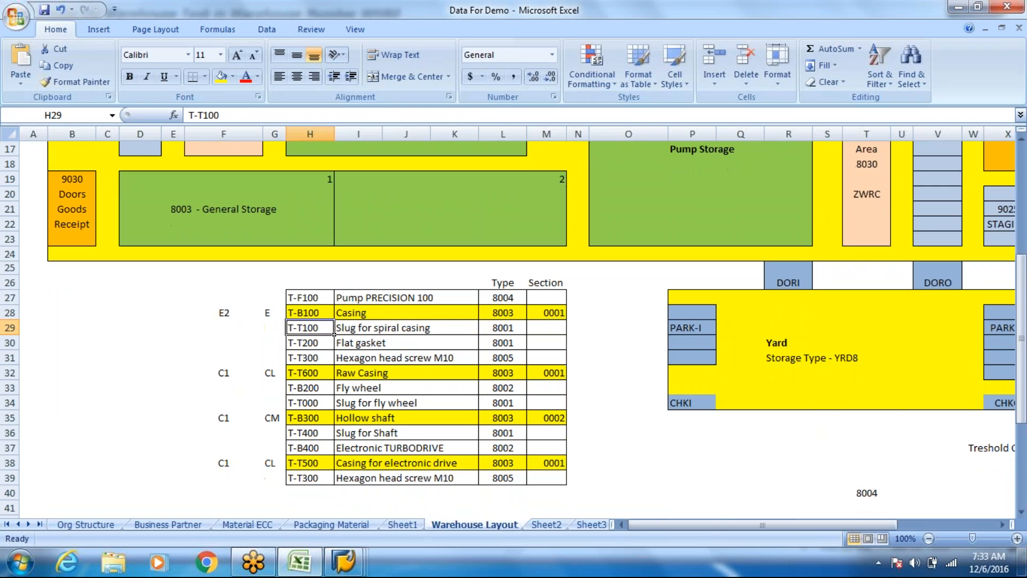
{"action": "key", "text": "ctrl+c"}
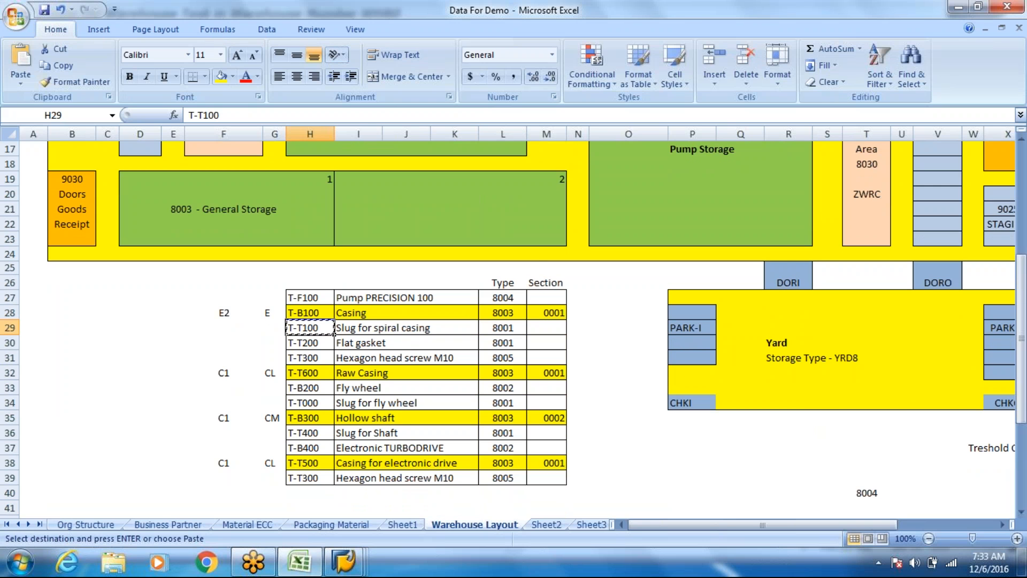
Return to the HU warehouse task screen in SAP and search for handling units containing product T-T100.
{"action": "key", "text": "alt+Tab"}
{"action": "key", "text": "ctrl+v"}
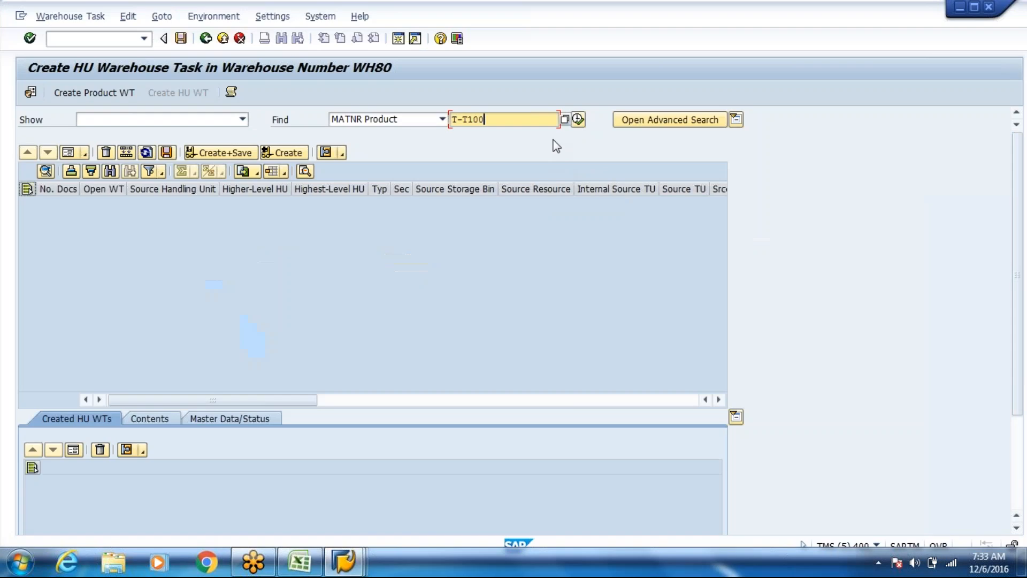
{"action": "left_click", "coordinate": [577, 124]}
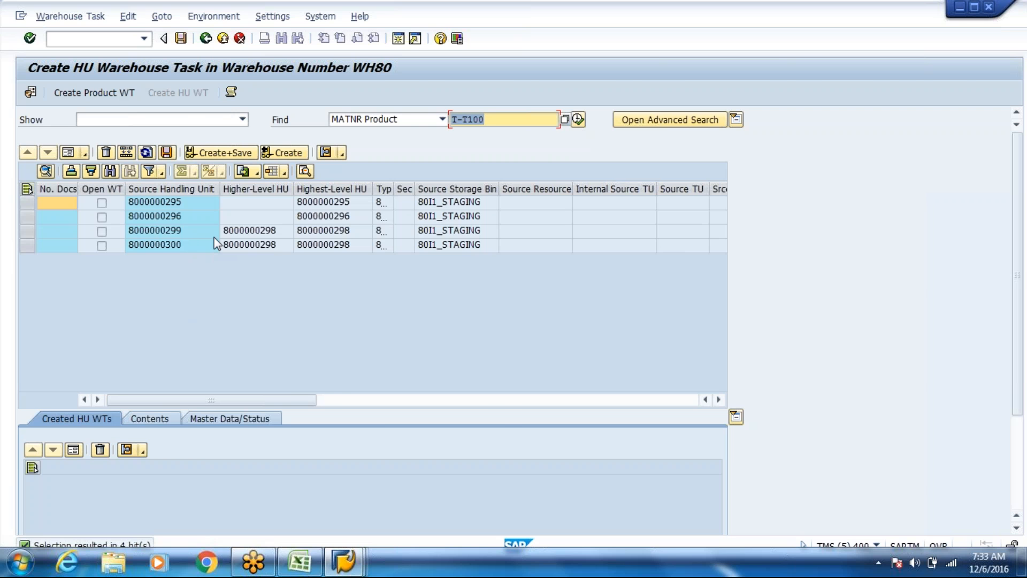
Copy product number T-B100 from the Excel product list and search for its handling units in SAP.
{"action": "key", "text": "alt+Tab"}
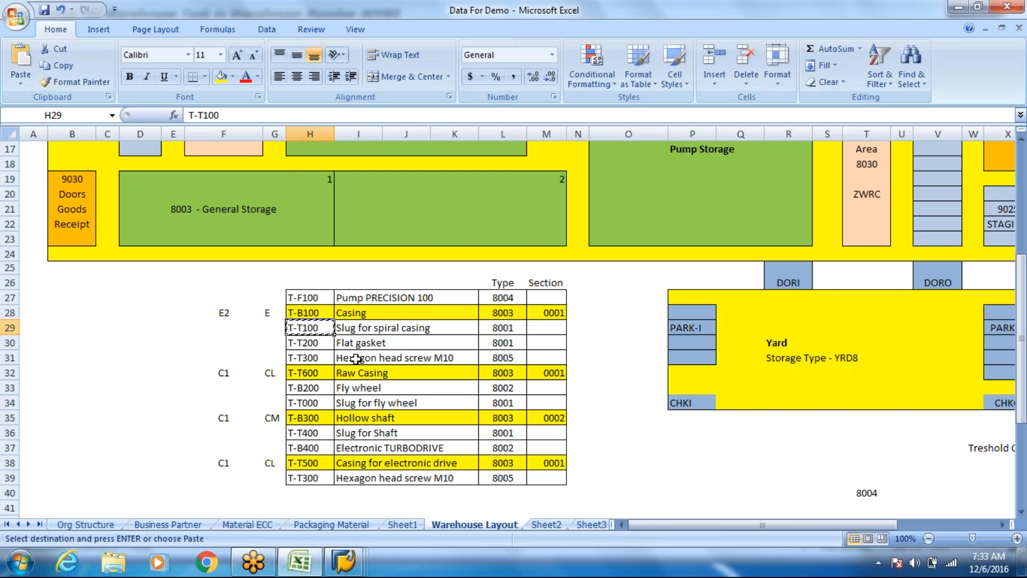
{"action": "left_click", "coordinate": [320, 308]}
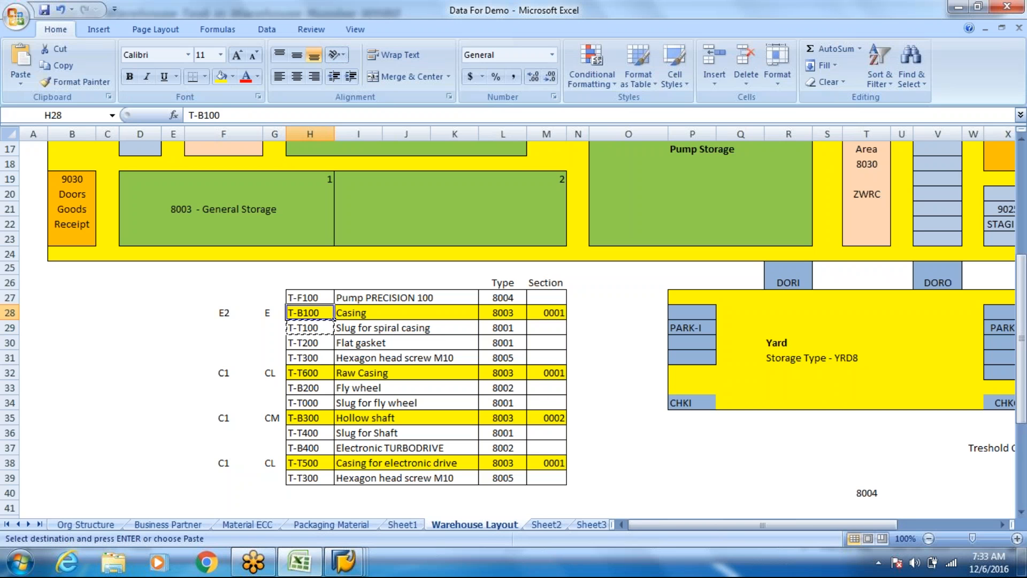
{"action": "left_click", "coordinate": [318, 344]}
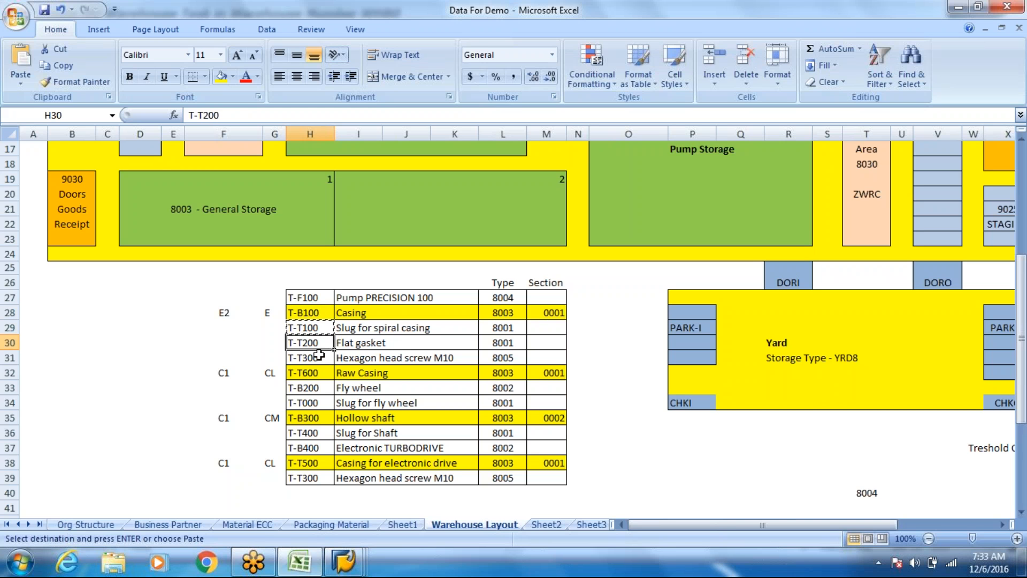
{"action": "left_click", "coordinate": [320, 355]}
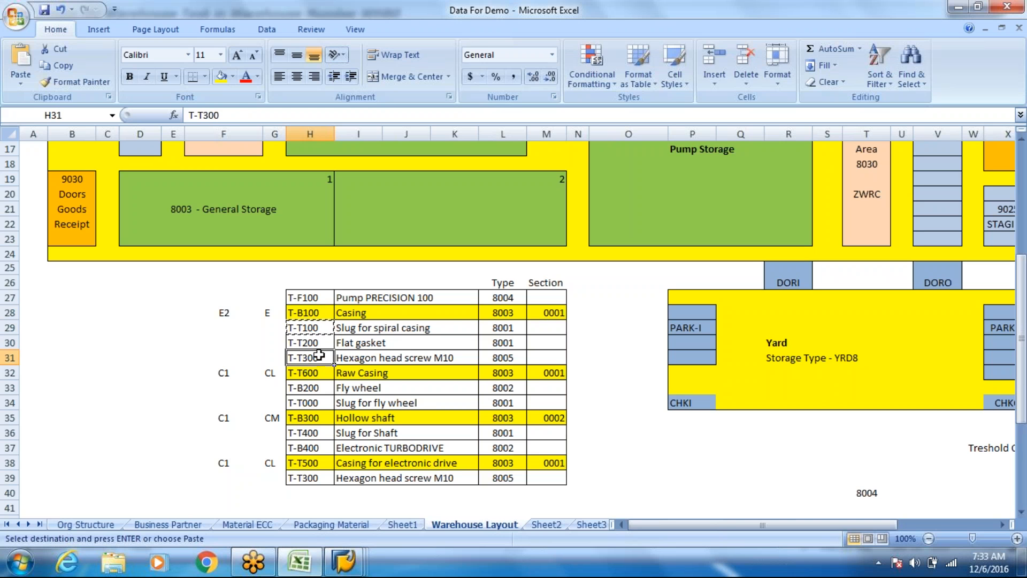
{"action": "left_click", "coordinate": [319, 344]}
{"action": "key", "text": "ctrl+c"}
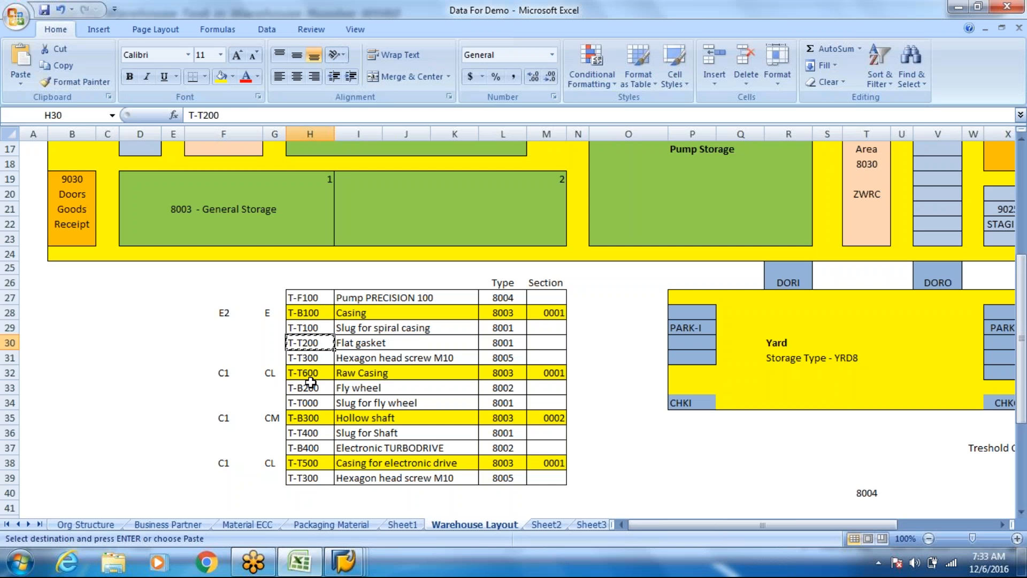
{"action": "left_click", "coordinate": [313, 317]}
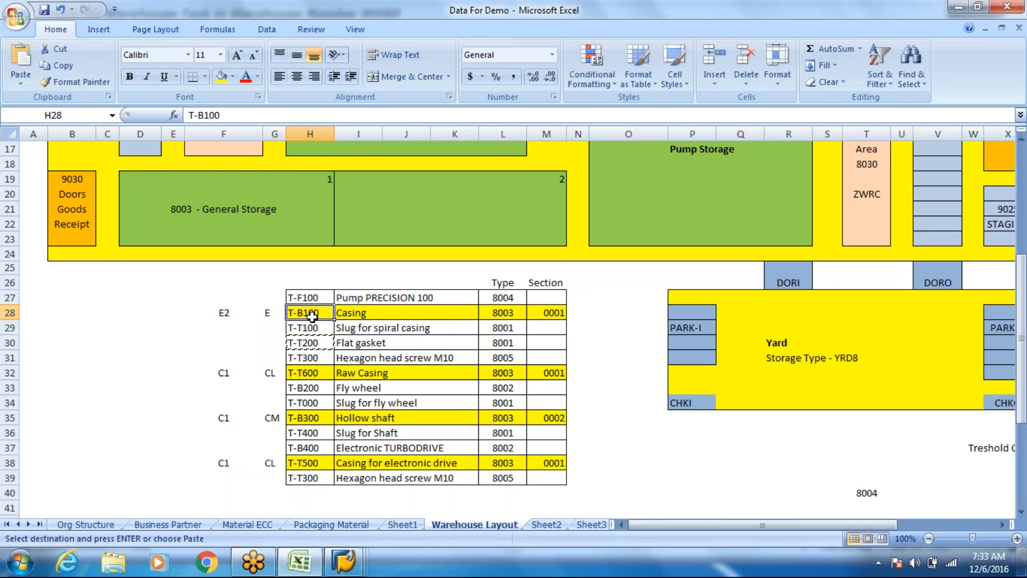
{"action": "key", "text": "ctrl+c"}
{"action": "key", "text": "alt+Tab"}
{"action": "key", "text": "ctrl+v"}
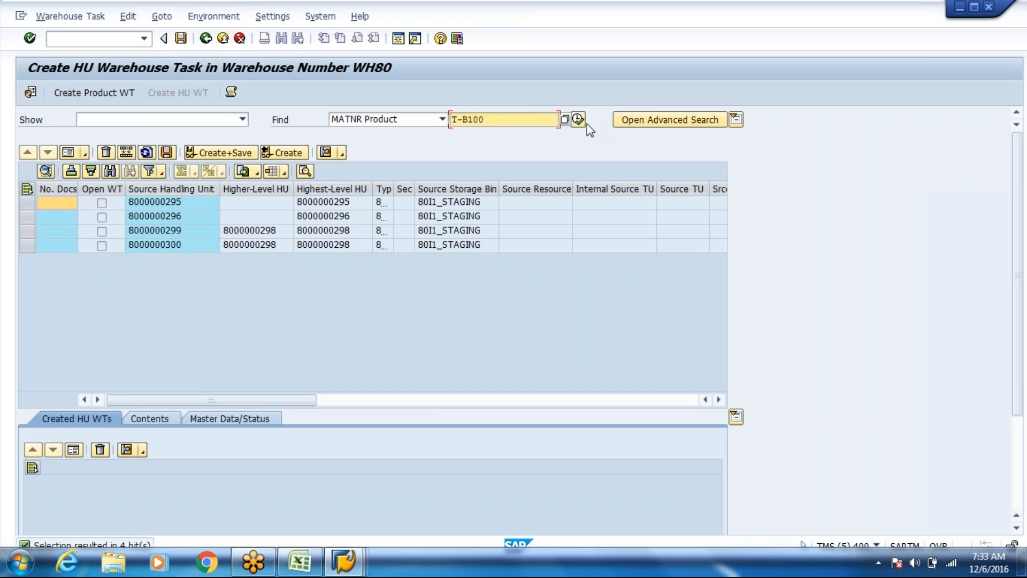
{"action": "left_click", "coordinate": [578, 119]}
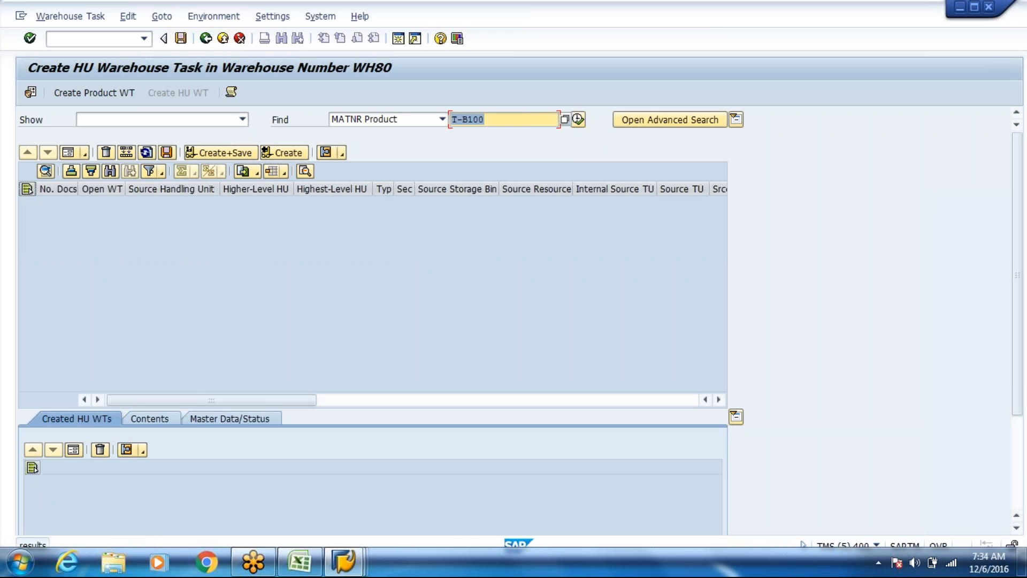
Search for handling units containing product T-F100.
{"action": "key", "text": "Down"}
{"action": "key", "text": "Down"}
{"action": "key", "text": "Down"}
{"action": "key", "text": "Return"}
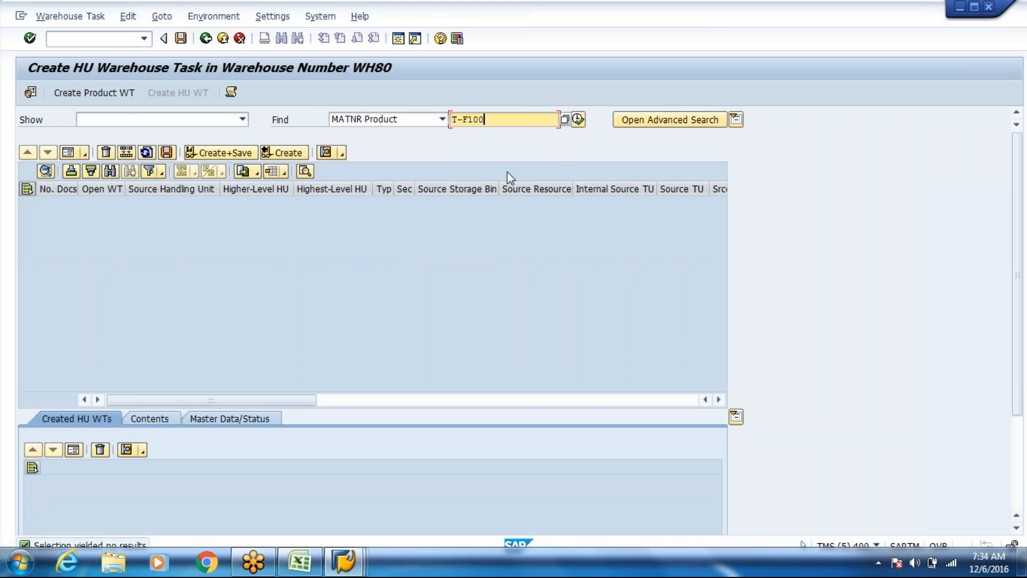
{"action": "left_click", "coordinate": [579, 119]}
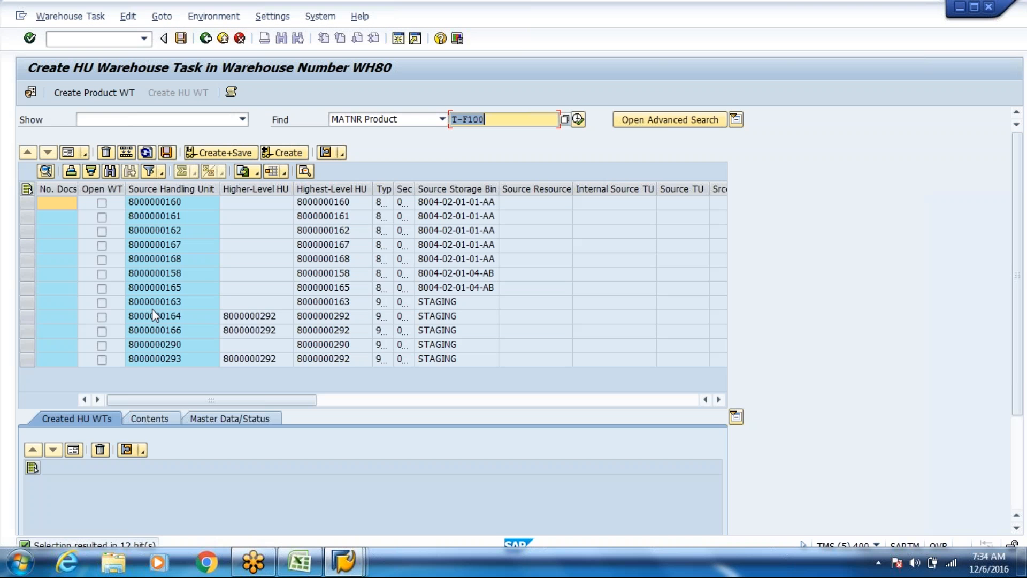
Change the searched product back to T-T100 and rerun the handling unit search.
{"action": "key", "text": "Down"}
{"action": "key", "text": "Down"}
{"action": "key", "text": "Down"}
{"action": "key", "text": "Return"}
{"action": "left_click", "coordinate": [578, 119]}
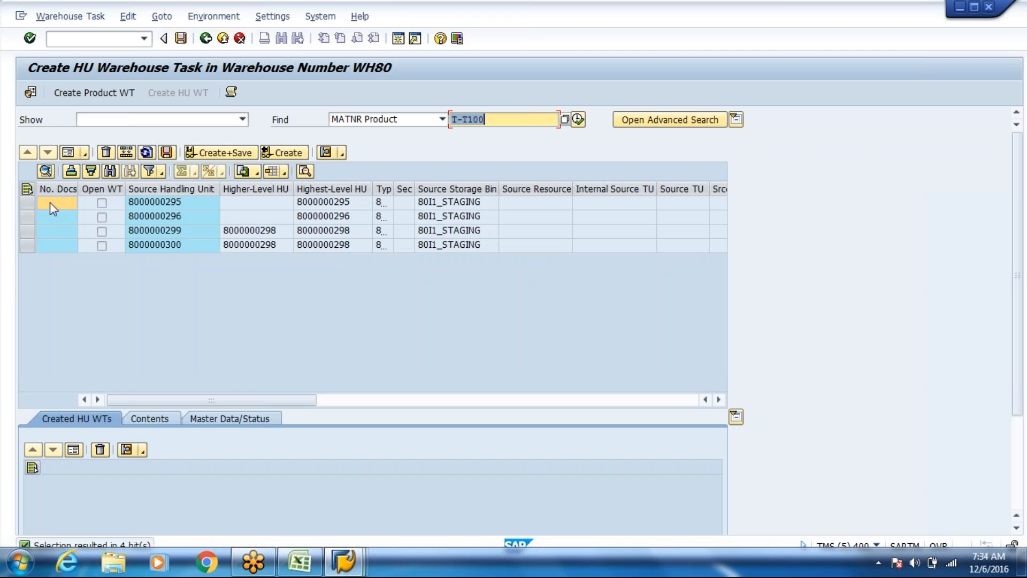
{"action": "left_click", "coordinate": [50, 202]}
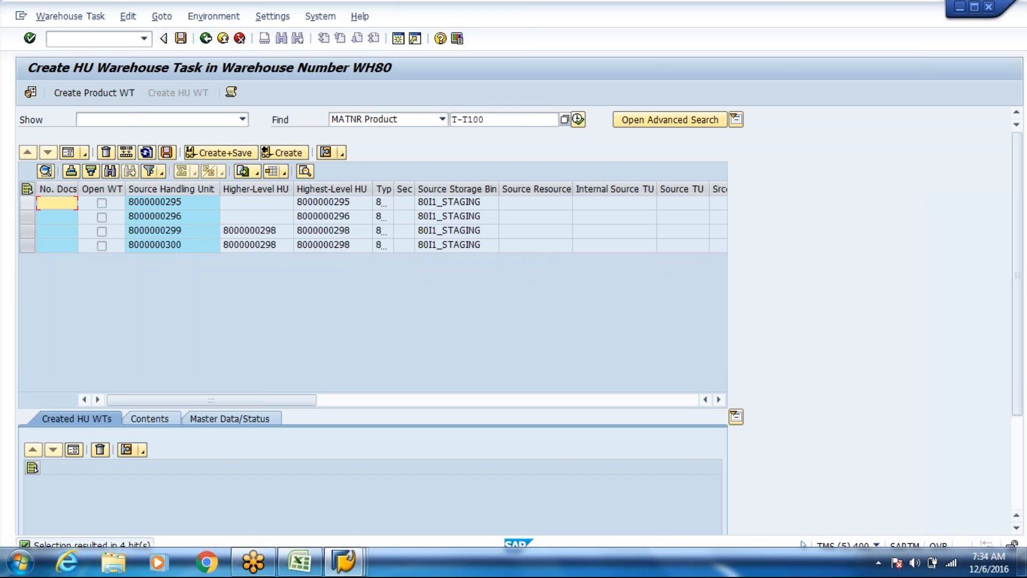
{"action": "left_click", "coordinate": [27, 203]}
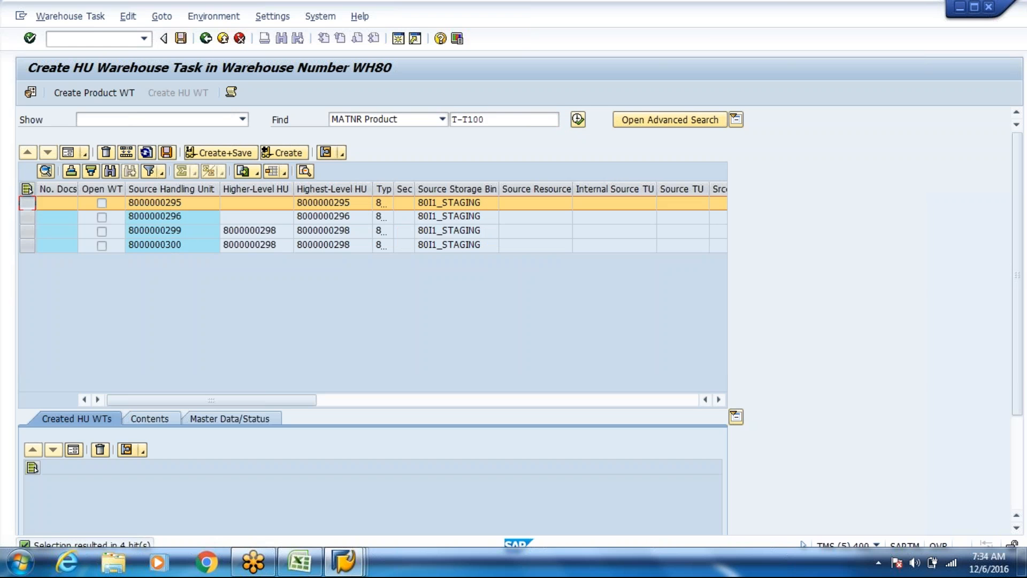
{"action": "left_click", "coordinate": [68, 153]}
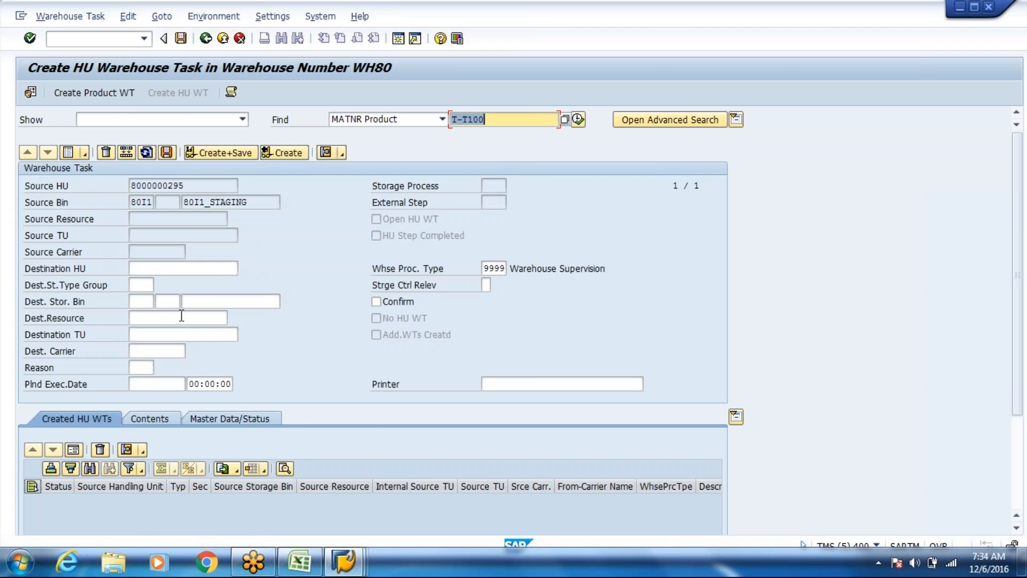
Check the packing area's storage type on the Excel warehouse layout and return to the destination storage type field in SAP.
{"action": "left_click", "coordinate": [148, 297]}
{"action": "key", "text": "alt+Tab"}
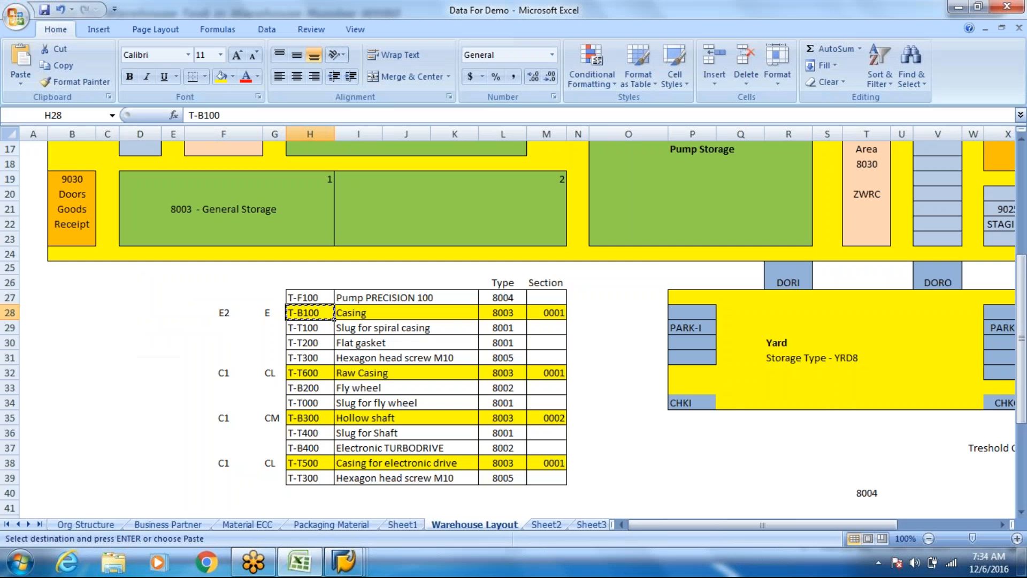
{"action": "left_click", "coordinate": [749, 182]}
{"action": "key", "text": "Up"}
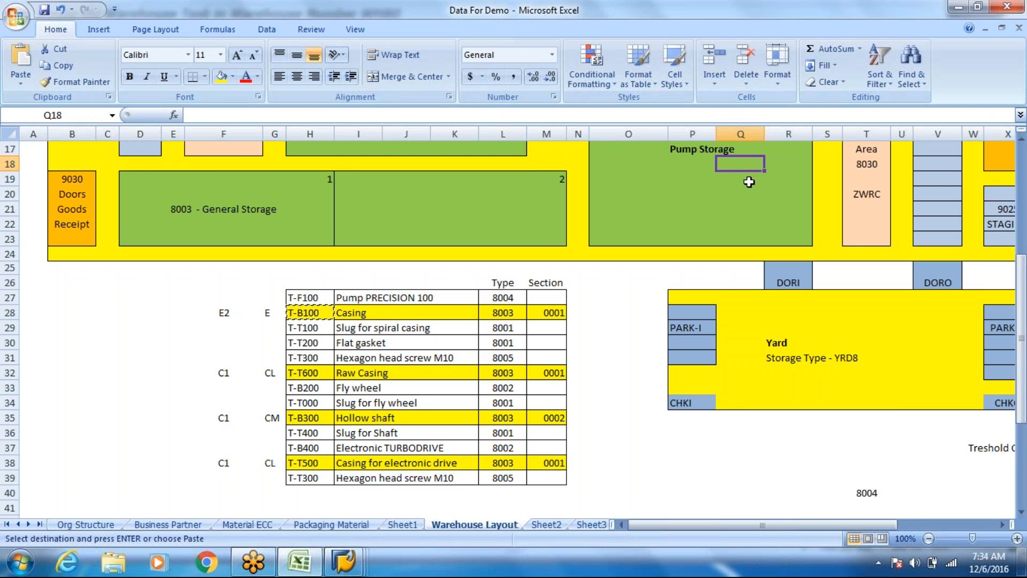
{"action": "key", "text": "Up"}
{"action": "key", "text": "Up"}
{"action": "key", "text": "Up"}
{"action": "key", "text": "Up"}
{"action": "key", "text": "Up"}
{"action": "key", "text": "Up"}
{"action": "key", "text": "Up"}
{"action": "key", "text": "Up"}
{"action": "key", "text": "Up"}
{"action": "key", "text": "Up"}
{"action": "key", "text": "Up"}
{"action": "key", "text": "Up"}
{"action": "key", "text": "Up"}
{"action": "key", "text": "Up"}
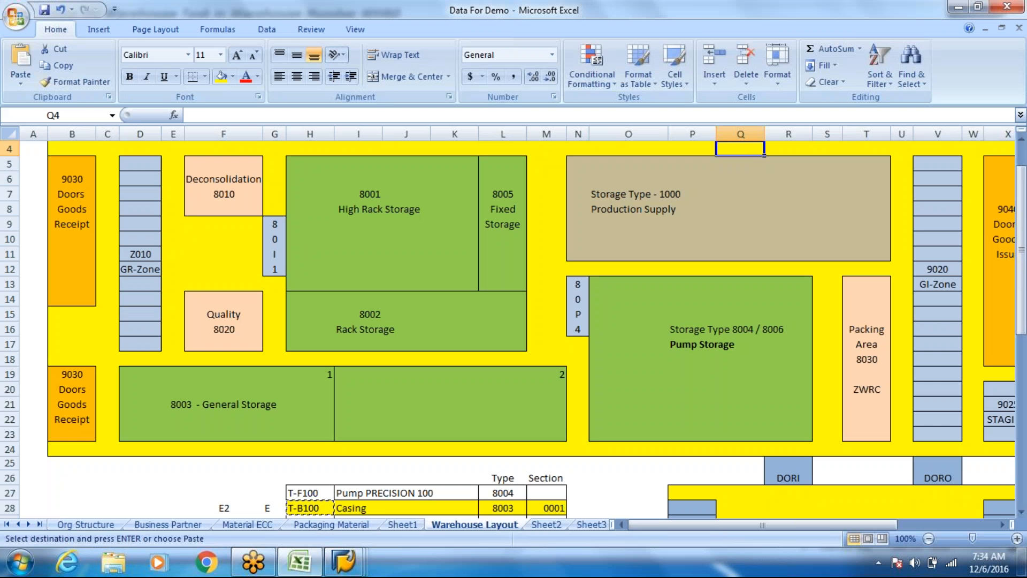
{"action": "key", "text": "alt+Tab"}
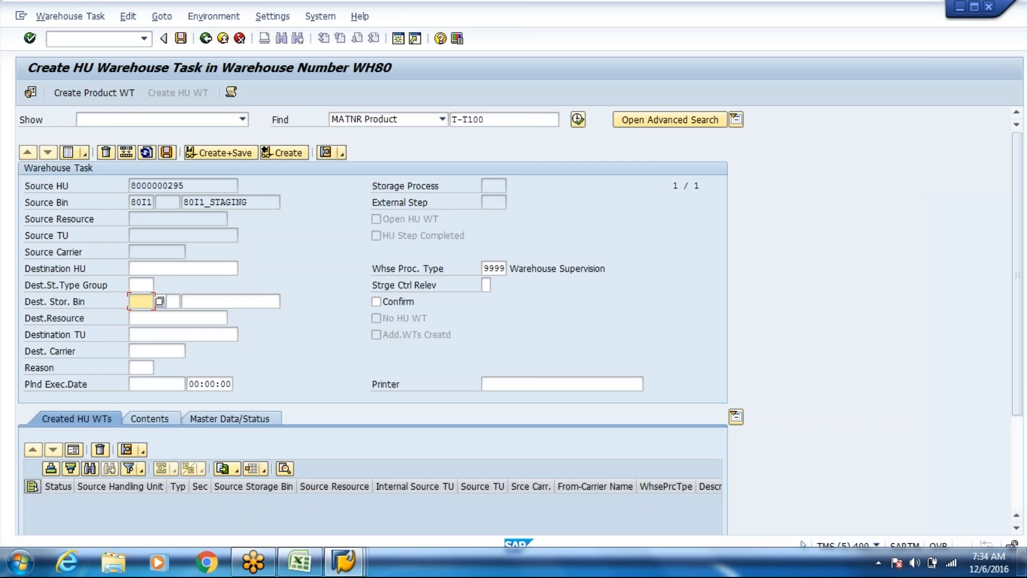
Set the destination storage type to 8030 with immediate confirmation, and try to create and save the task.
{"action": "type", "text": "8030"}
{"action": "key", "text": "Return"}
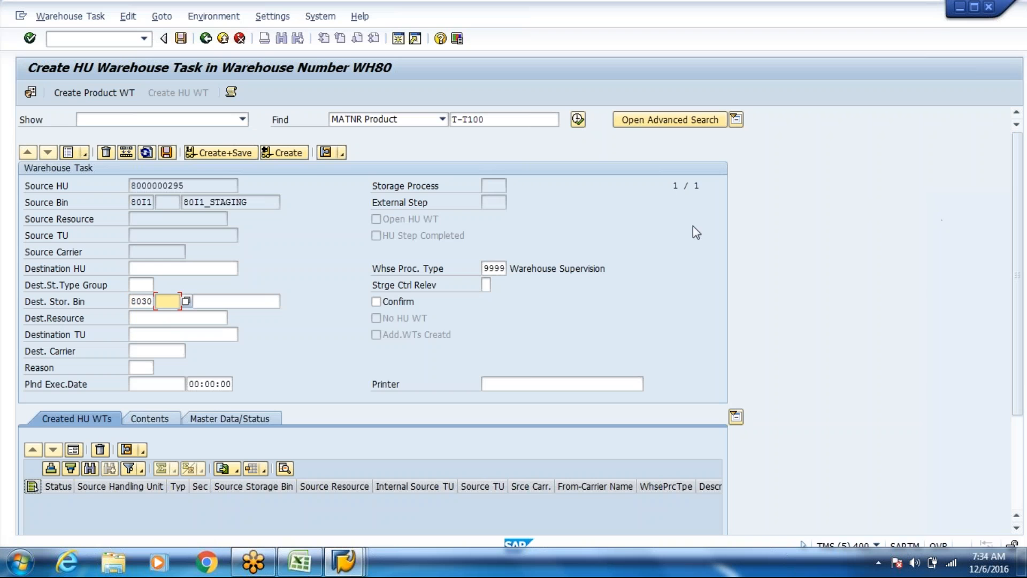
{"action": "left_click", "coordinate": [409, 298]}
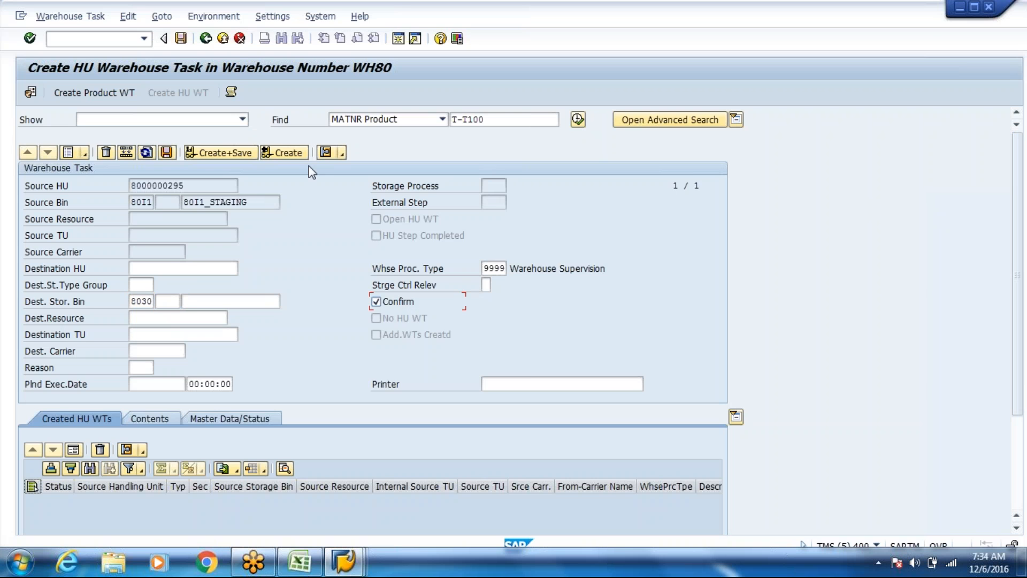
{"action": "left_click", "coordinate": [230, 153]}
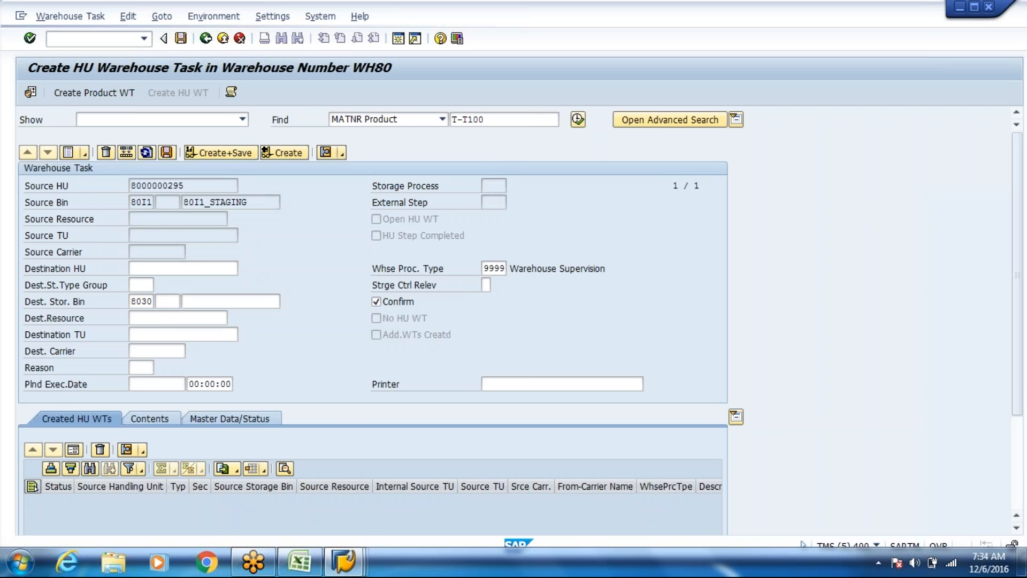
{"action": "key", "text": "Return"}
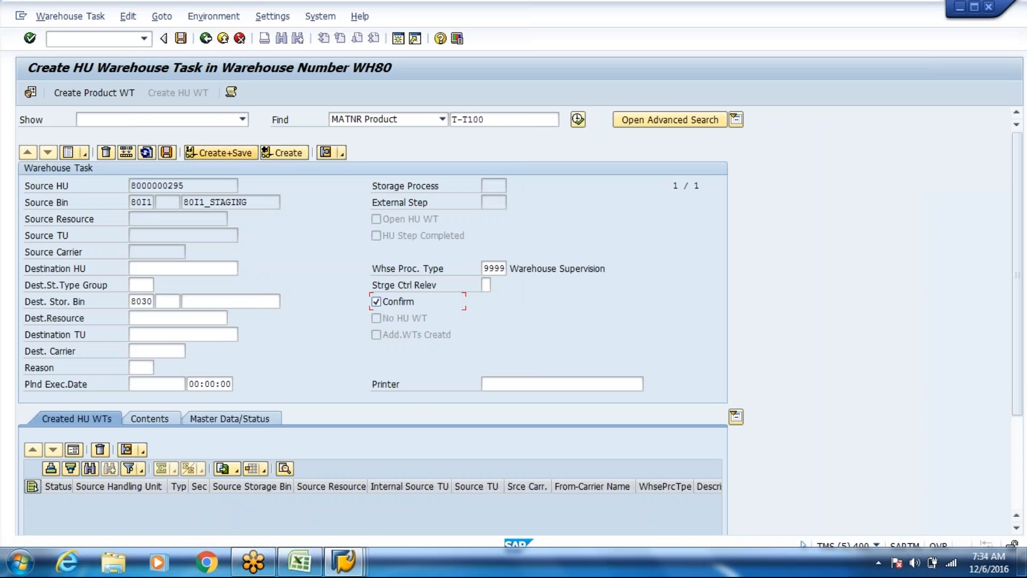
Choose PACKING in section 0001 as the destination bin from the value help, and create and save the warehouse task.
{"action": "left_click", "coordinate": [253, 301]}
{"action": "key", "text": "F4"}
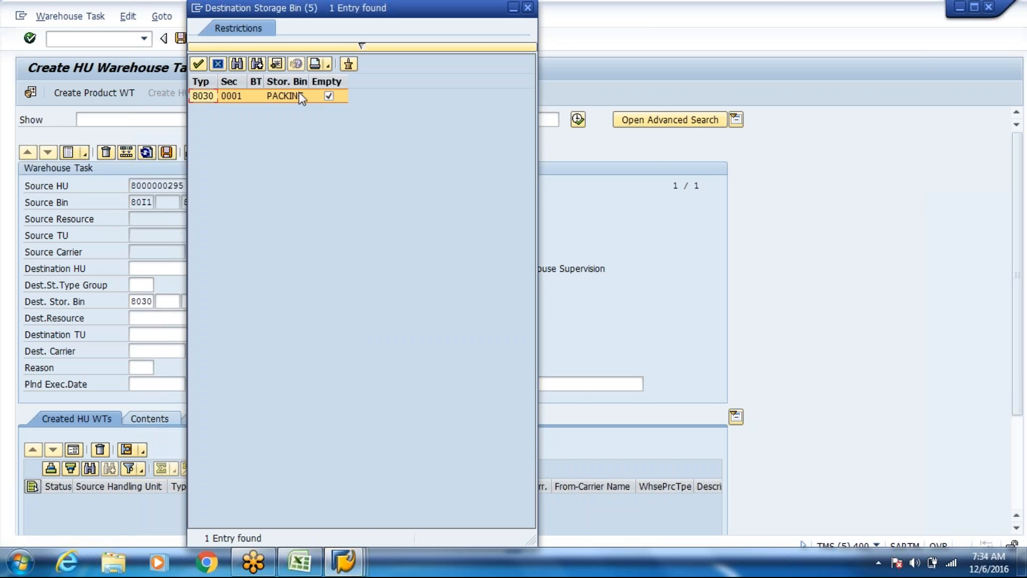
{"action": "double_click", "coordinate": [301, 98]}
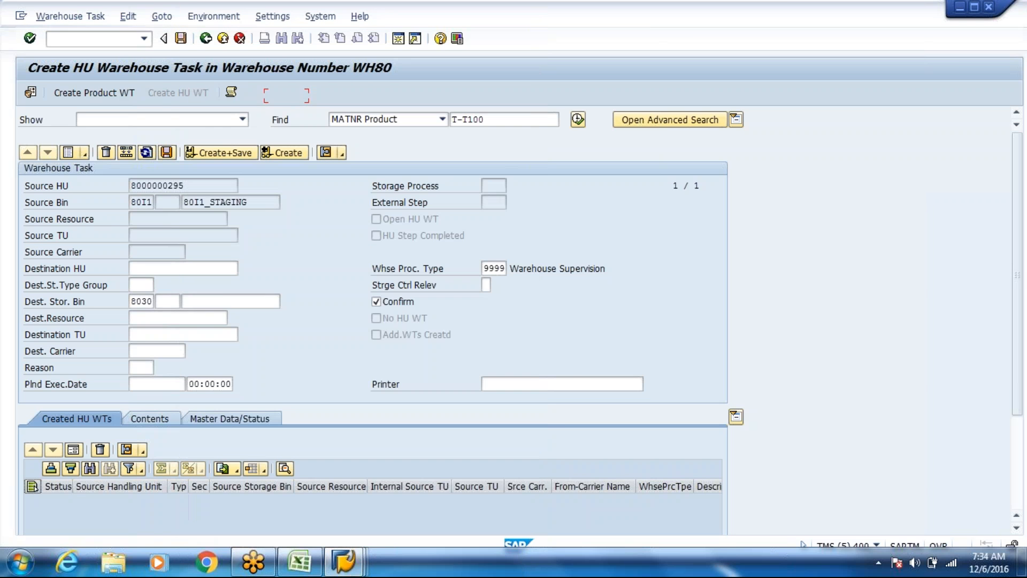
{"action": "left_click", "coordinate": [224, 152]}
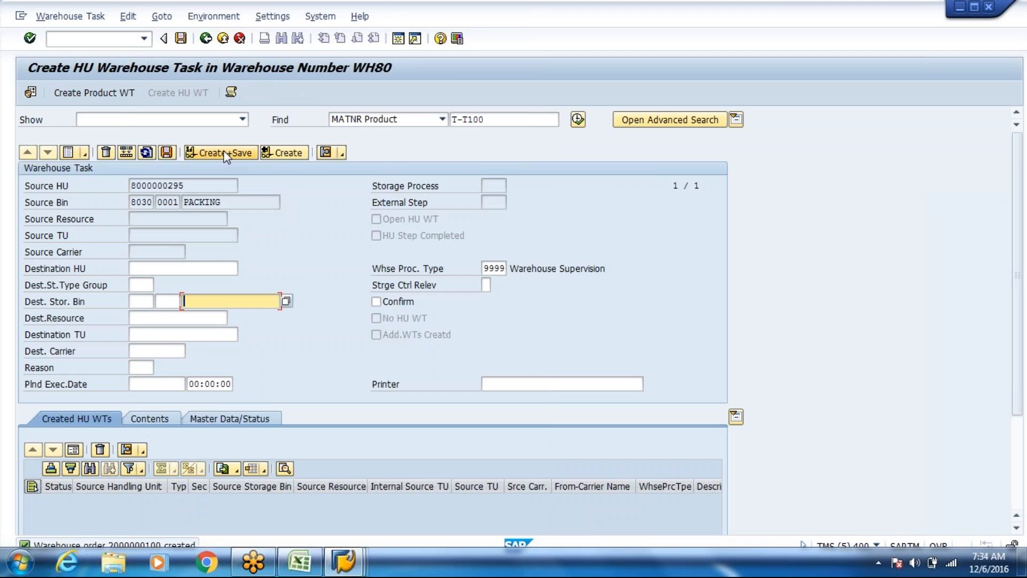
Switch to the Excel warehouse layout and locate packing area 8030 and high rack storage 8001.
{"action": "key", "text": "alt+Tab"}
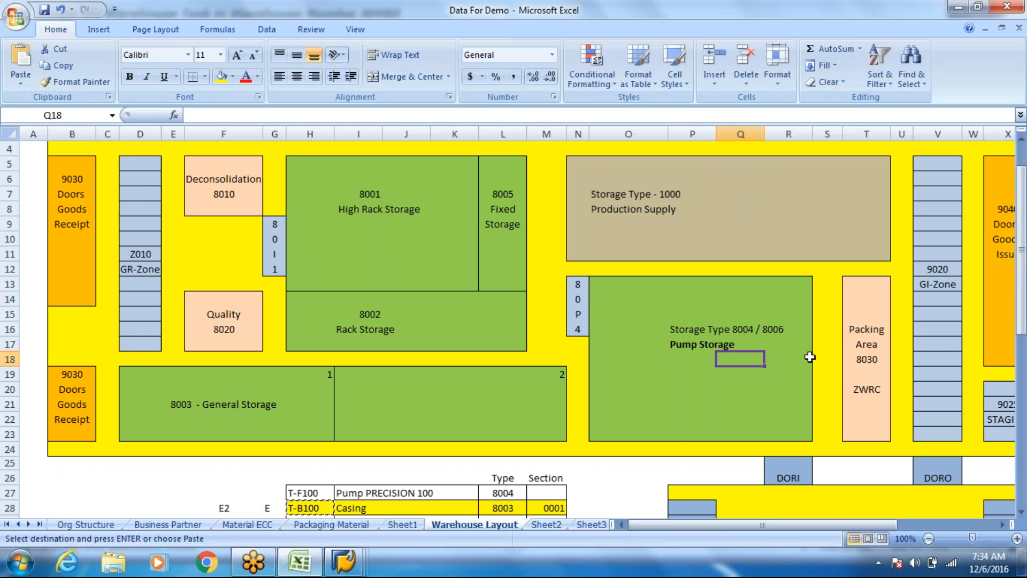
{"action": "left_click", "coordinate": [857, 367]}
{"action": "left_click", "coordinate": [436, 209]}
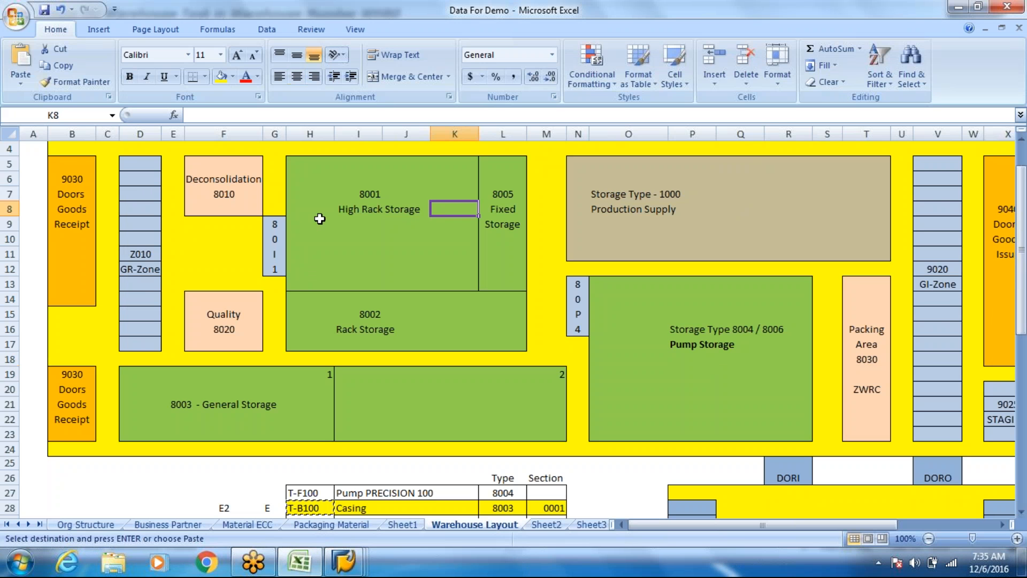
Return to SAP, set the destination storage type to 8001 for the packed HU, and create and save the warehouse task.
{"action": "left_click", "coordinate": [269, 239]}
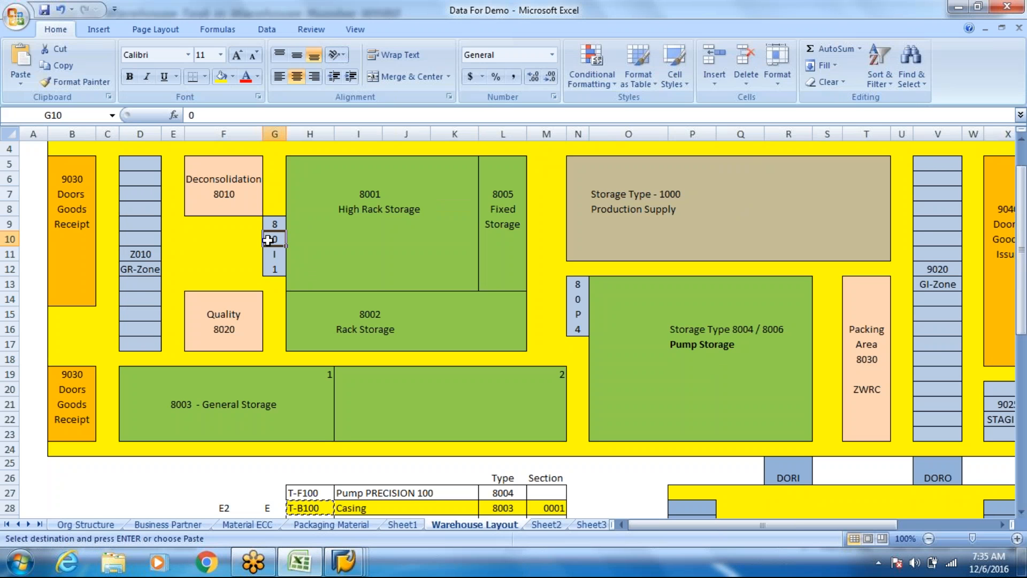
{"action": "key", "text": "alt+Tab"}
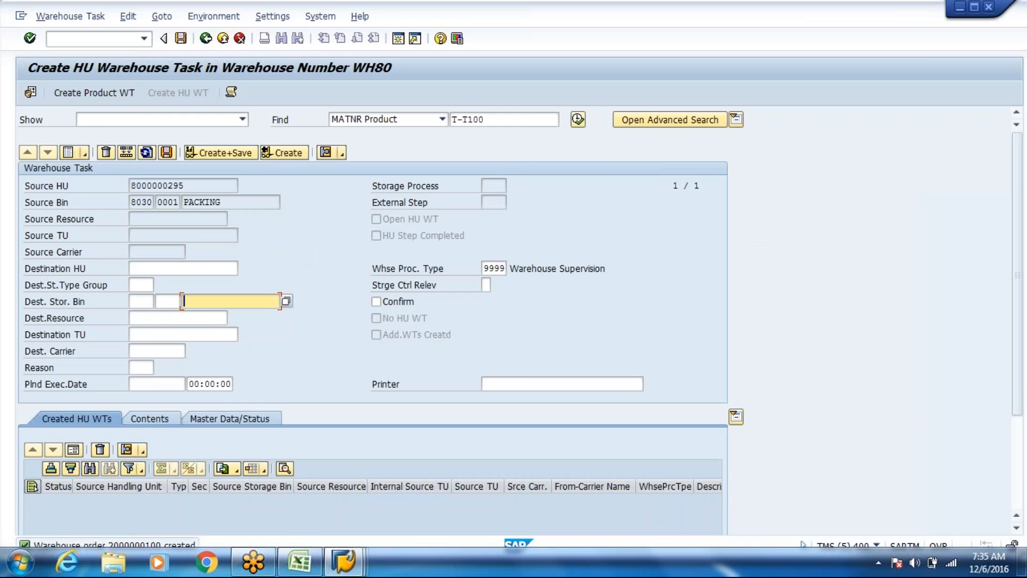
{"action": "left_click", "coordinate": [148, 301]}
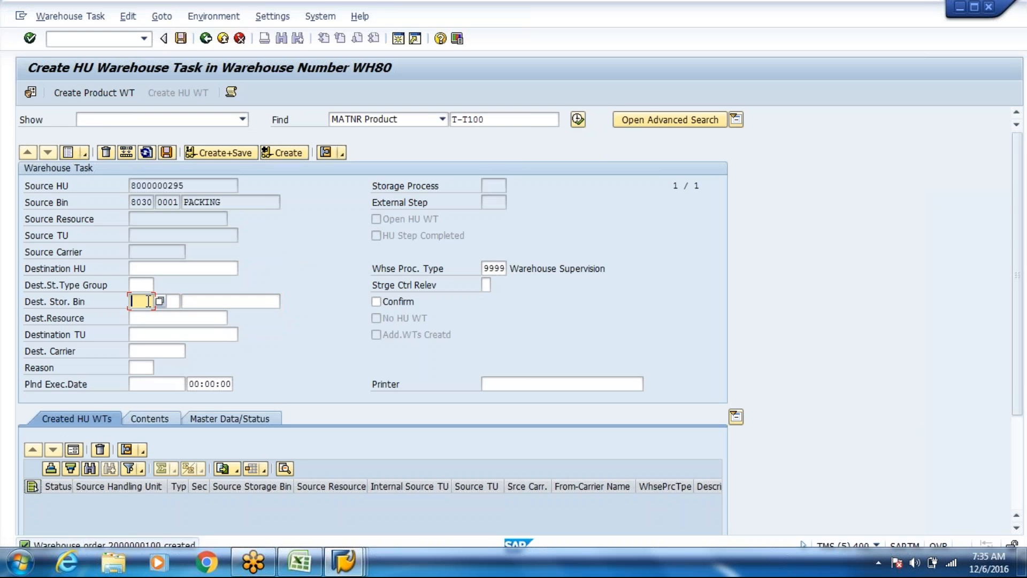
{"action": "type", "text": "800"}
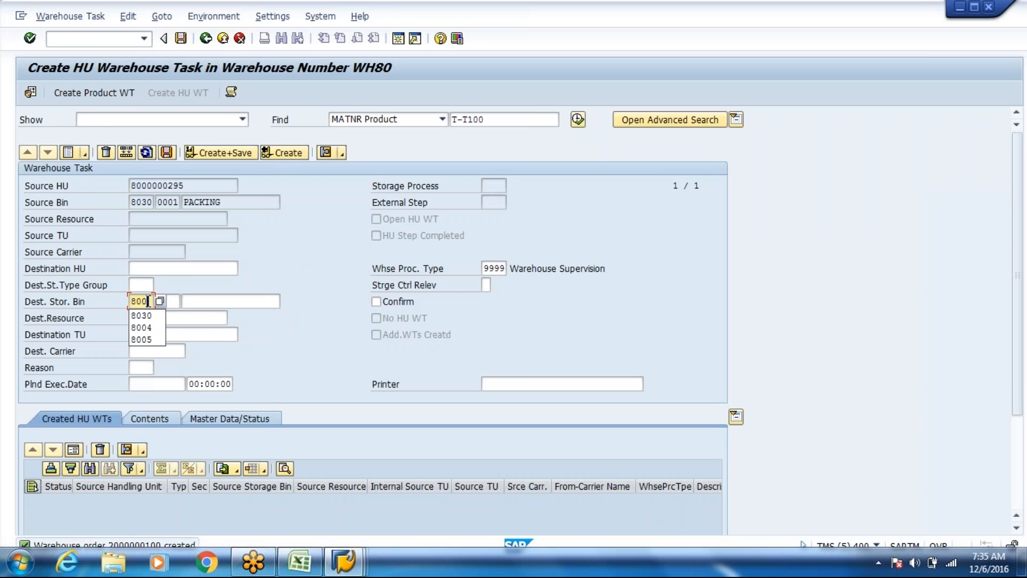
{"action": "type", "text": "1"}
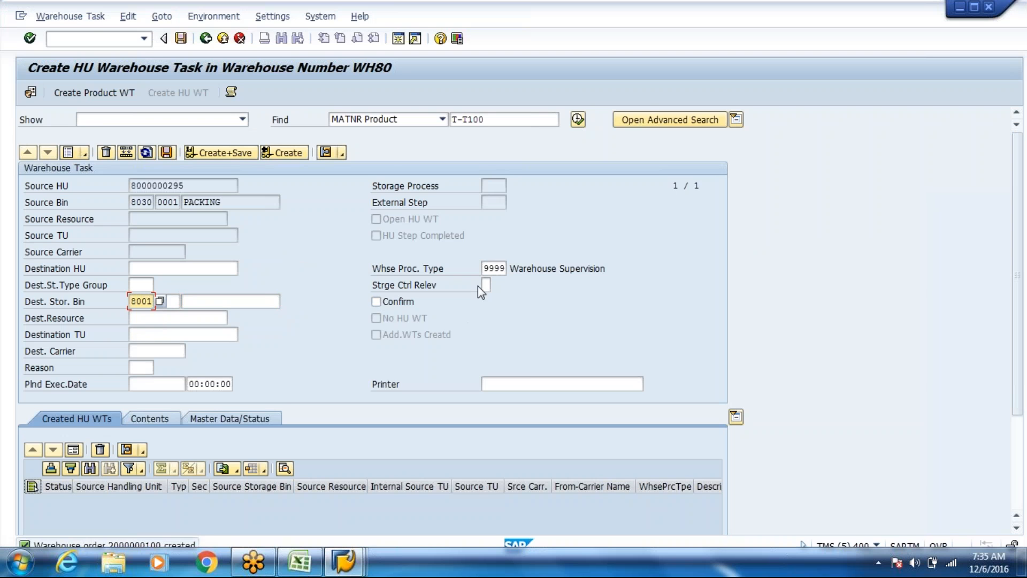
{"action": "left_click", "coordinate": [226, 153]}
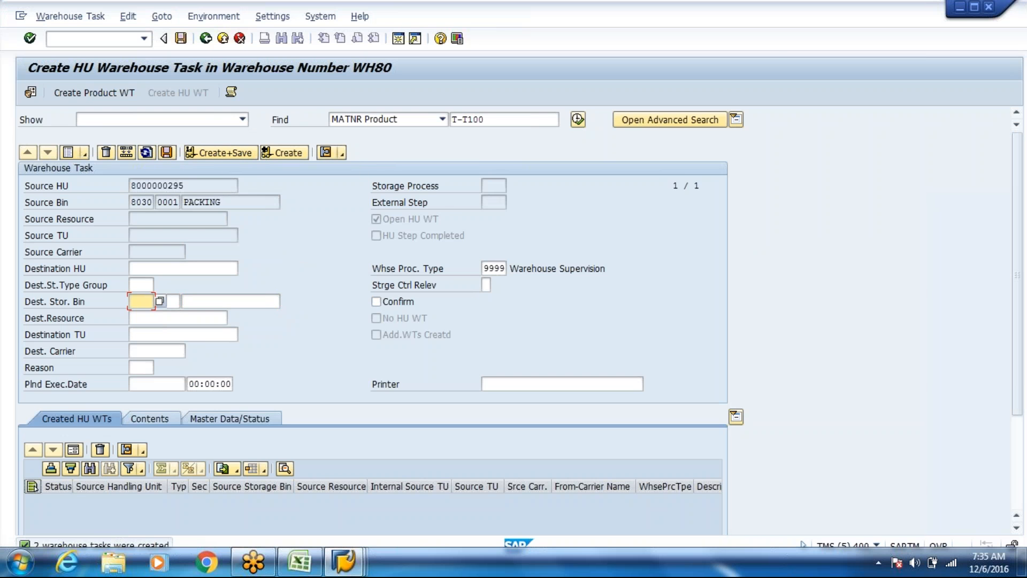
{"action": "left_click_drag", "start_coordinate": [185, 186], "coordinate": [130, 186]}
{"action": "key", "text": "ctrl+c"}
{"action": "left_click", "coordinate": [131, 187]}
{"action": "key", "text": "alt+Tab"}
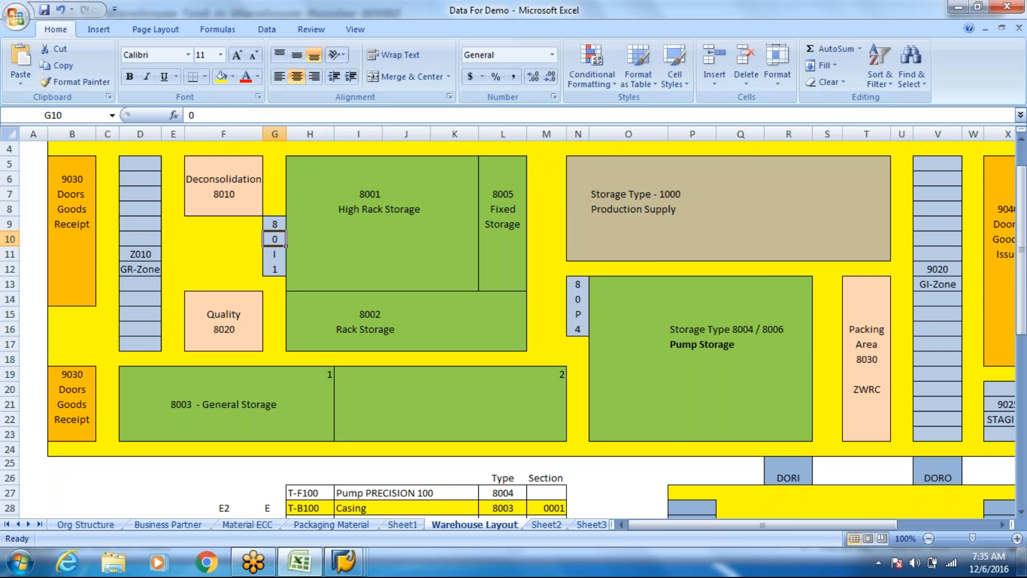
{"action": "key", "text": "alt+Tab"}
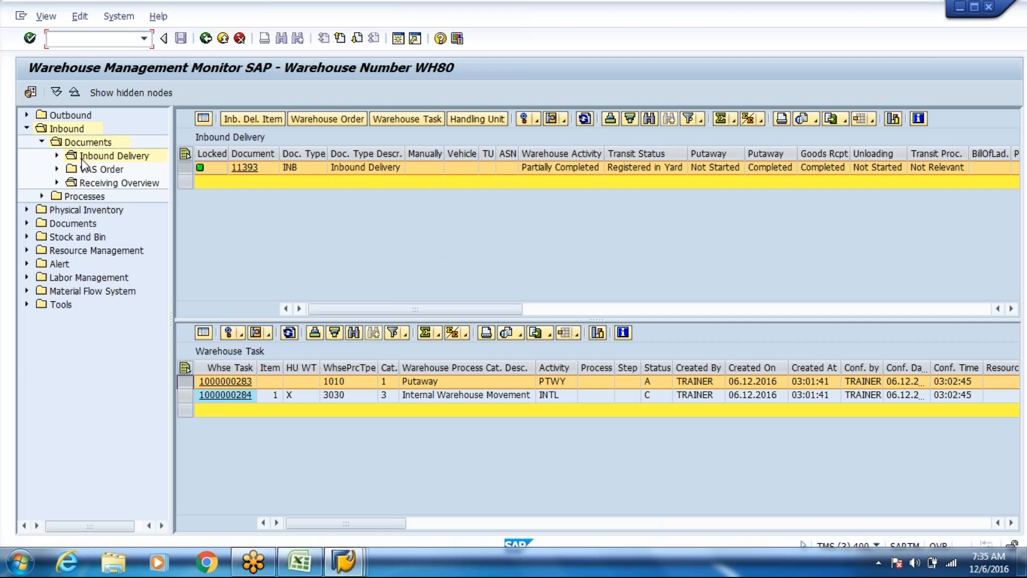
List the warehouse tasks for the copied handling unit under Documents, excluding canceled and confirmed tasks.
{"action": "left_click", "coordinate": [27, 224]}
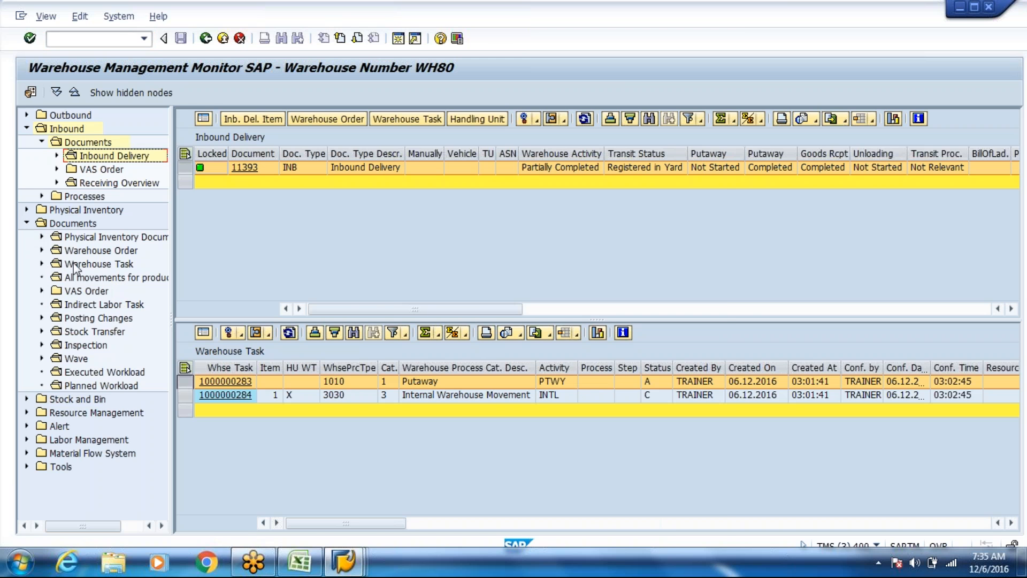
{"action": "double_click", "coordinate": [80, 264]}
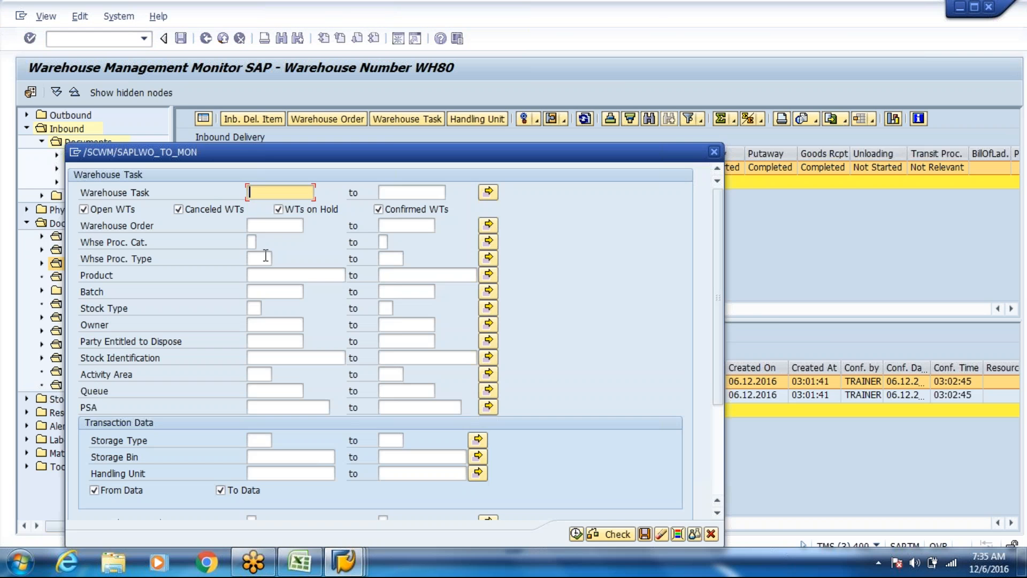
{"action": "left_click", "coordinate": [216, 210]}
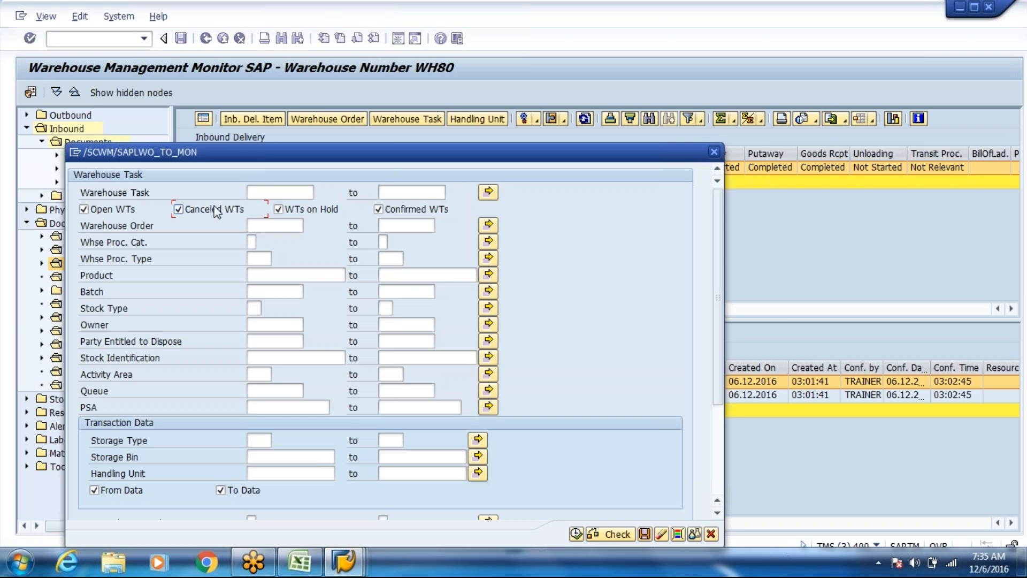
{"action": "left_click", "coordinate": [412, 213]}
{"action": "left_click", "coordinate": [269, 472]}
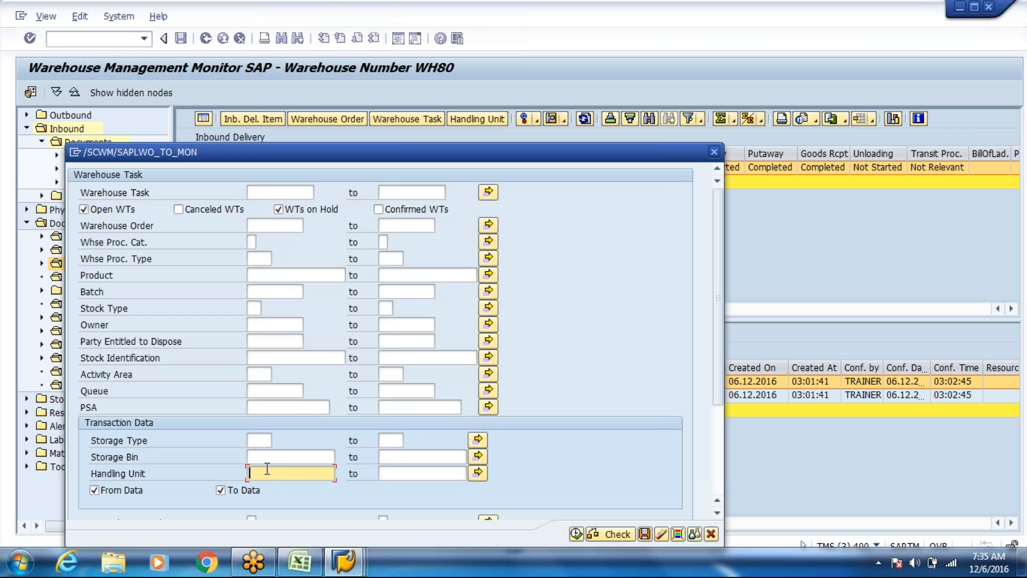
{"action": "key", "text": "ctrl+v"}
{"action": "left_click", "coordinate": [576, 534]}
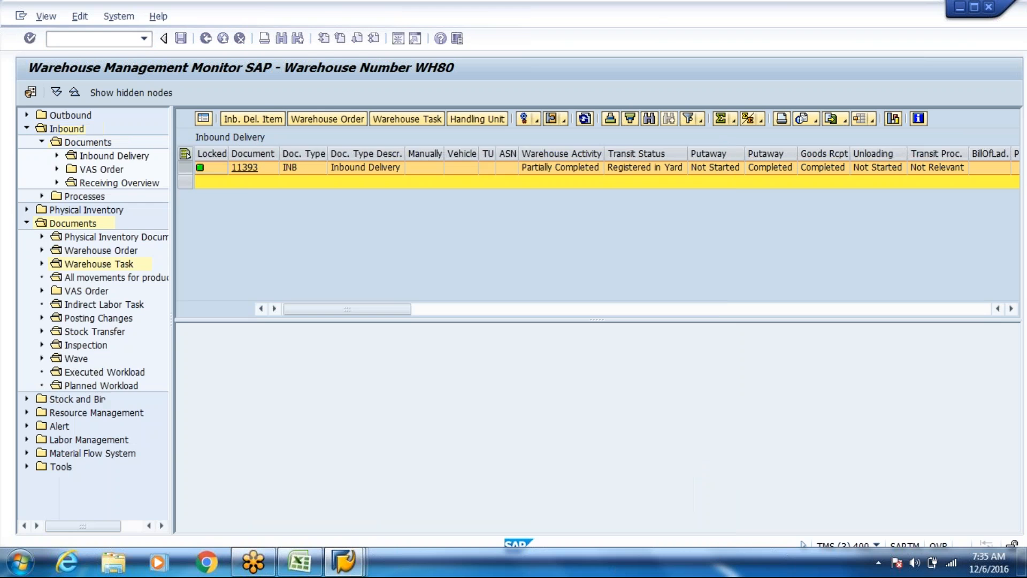
Examine the source and destination storage types and bins of the listed warehouse tasks.
{"action": "left_click", "coordinate": [806, 310]}
{"action": "left_click", "coordinate": [806, 310]}
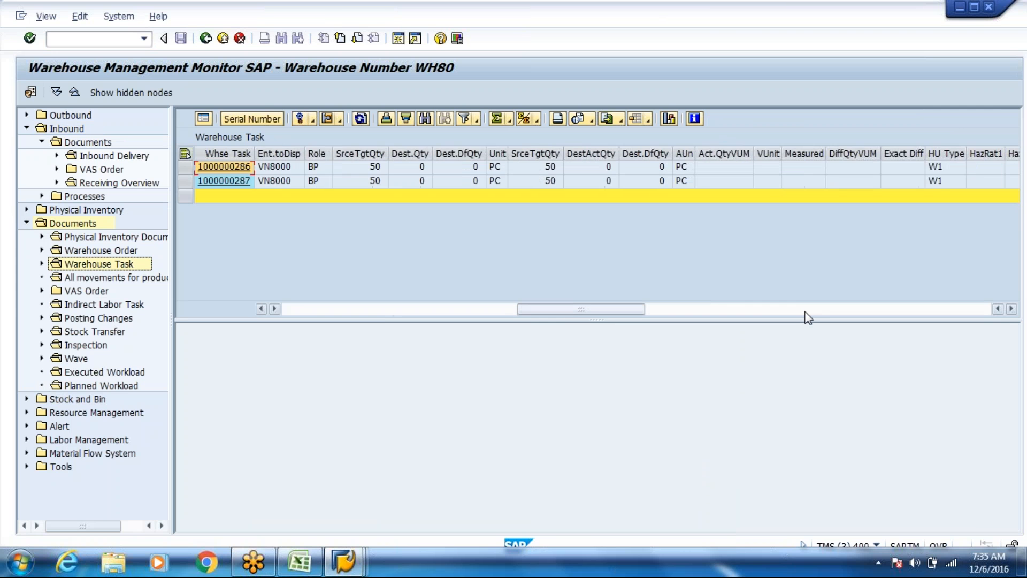
{"action": "left_click", "coordinate": [807, 311]}
{"action": "left_click", "coordinate": [807, 311]}
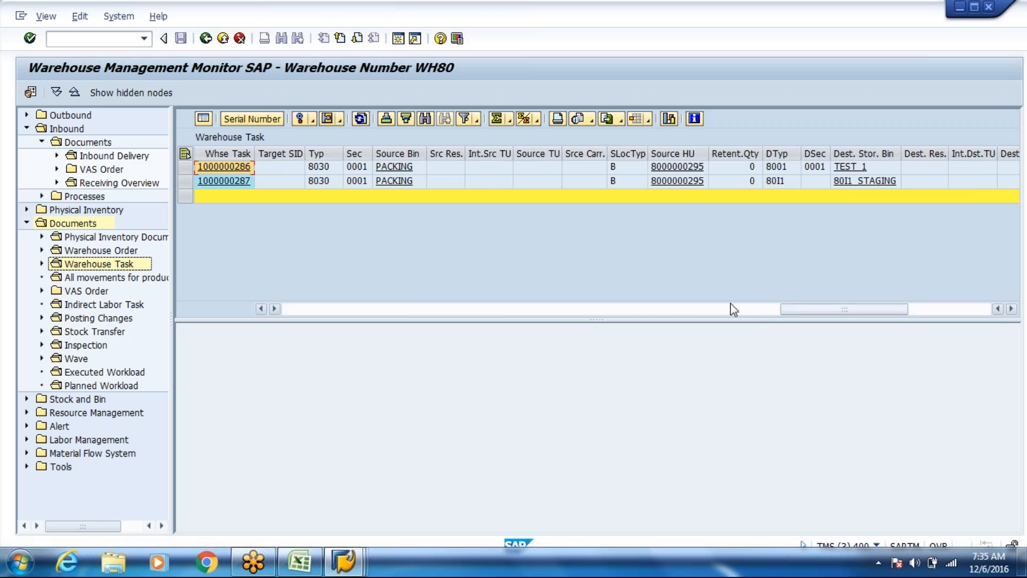
{"action": "left_click_drag", "start_coordinate": [781, 310], "coordinate": [189, 337]}
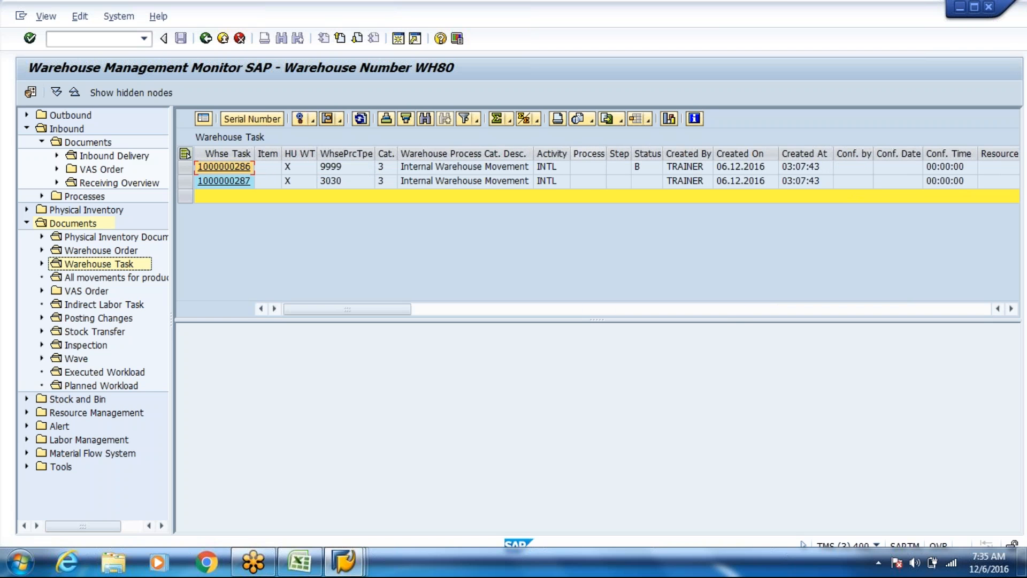
{"action": "left_click", "coordinate": [644, 167]}
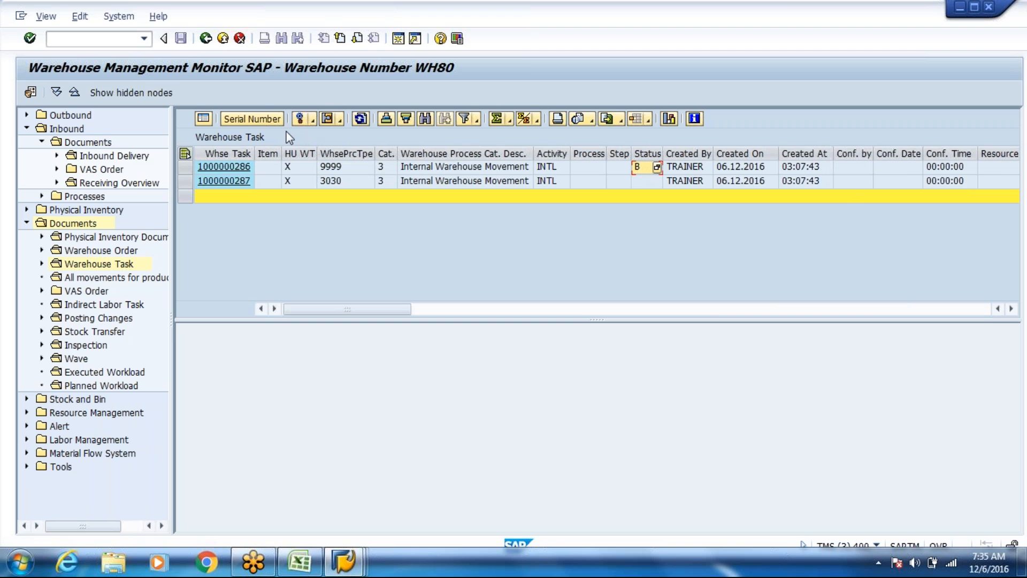
{"action": "left_click", "coordinate": [185, 182]}
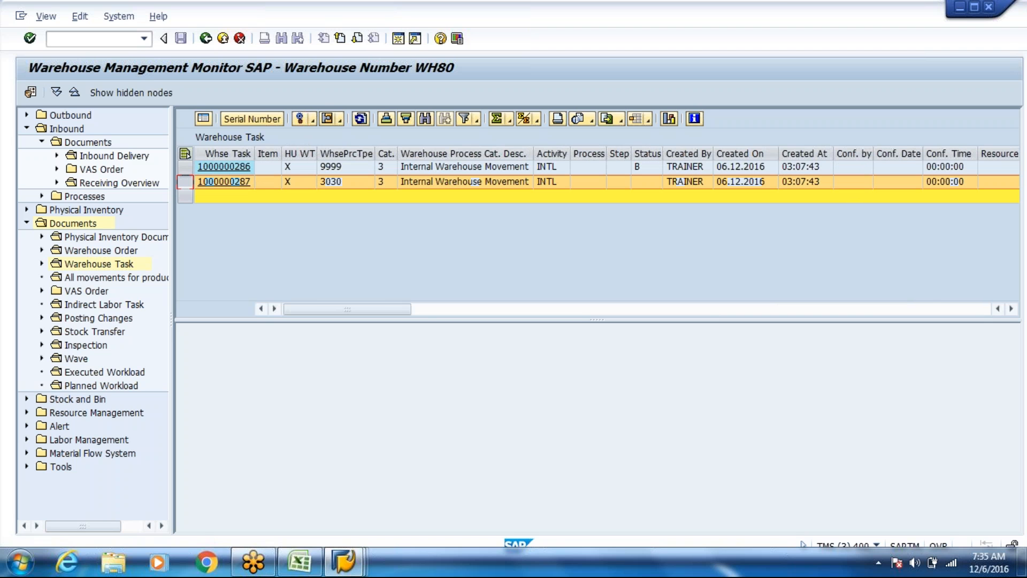
{"action": "left_click", "coordinate": [311, 120]}
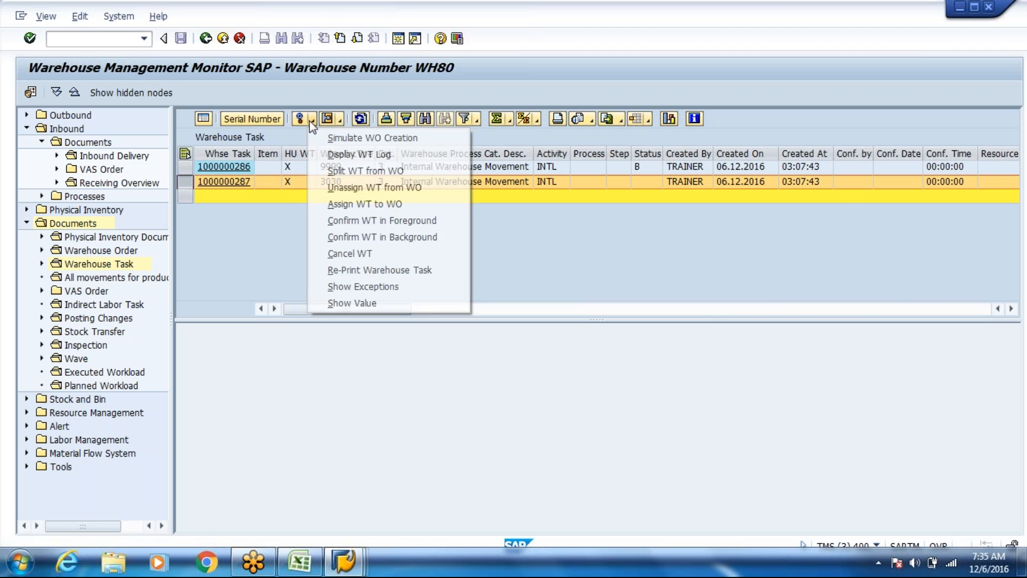
{"action": "left_click", "coordinate": [402, 232]}
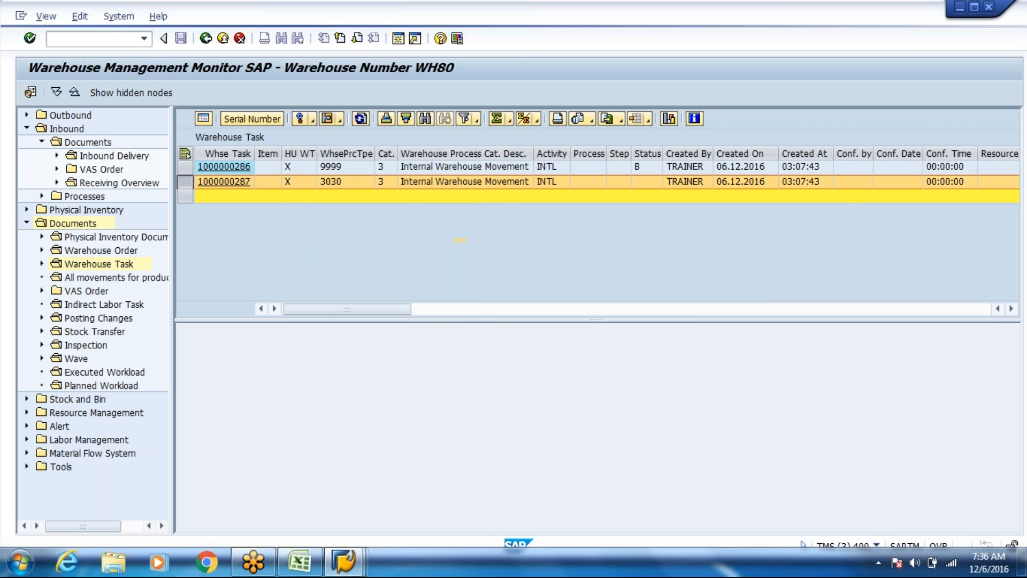
{"action": "key", "text": "Return"}
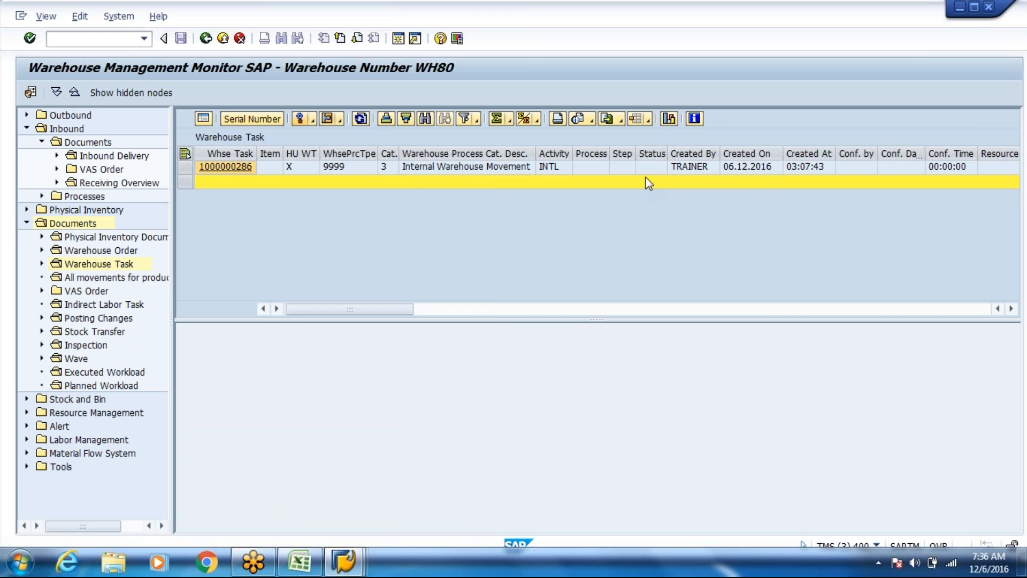
{"action": "left_click", "coordinate": [641, 170]}
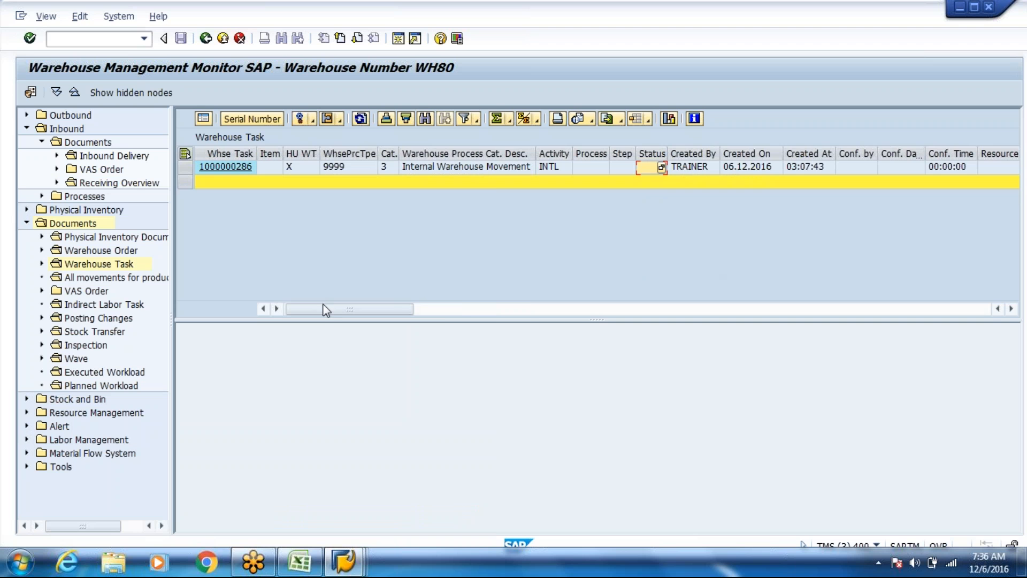
{"action": "left_click_drag", "start_coordinate": [323, 308], "coordinate": [442, 322]}
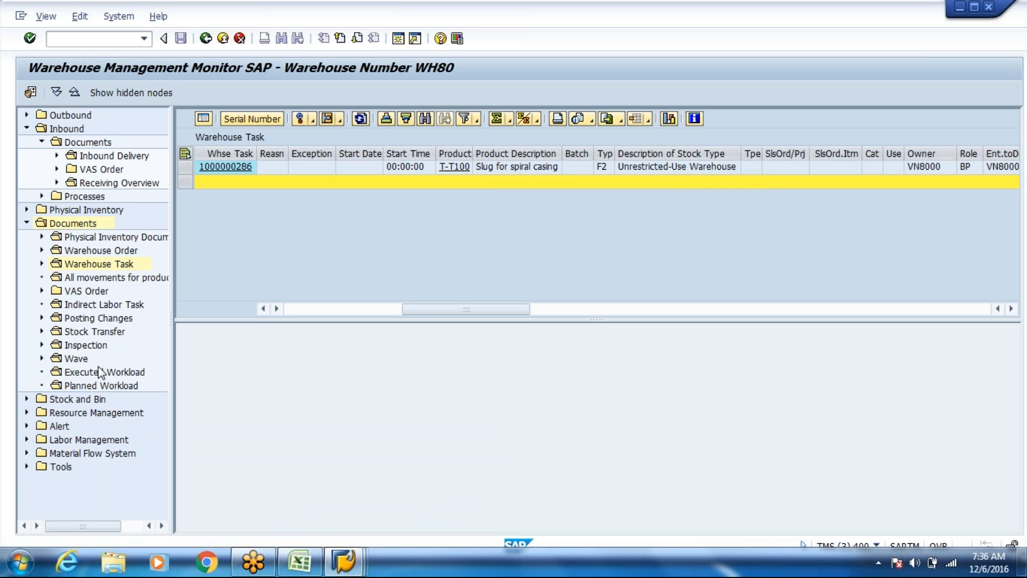
{"action": "left_click", "coordinate": [27, 399]}
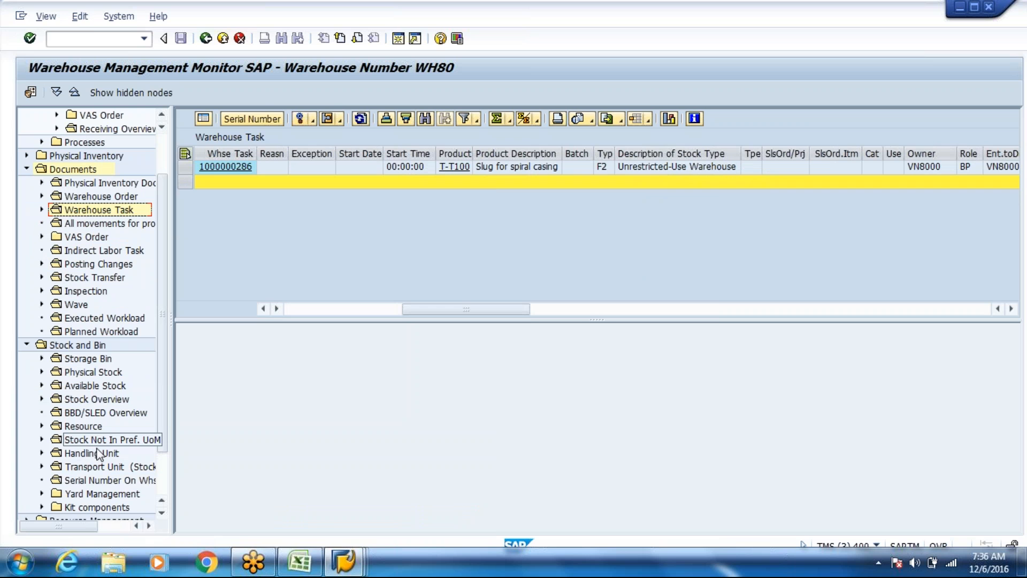
{"action": "double_click", "coordinate": [99, 453]}
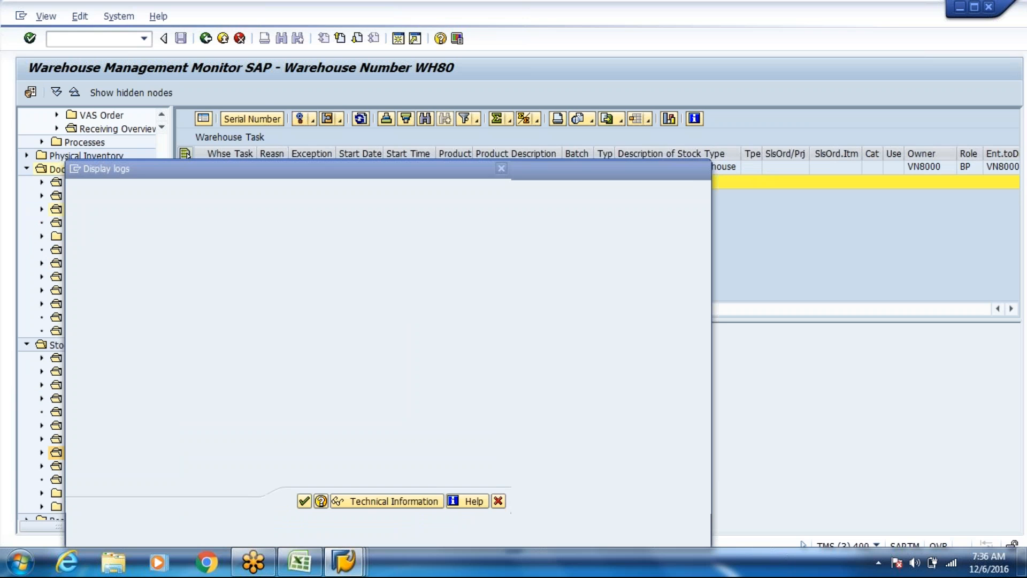
{"action": "key", "text": "ctrl+v"}
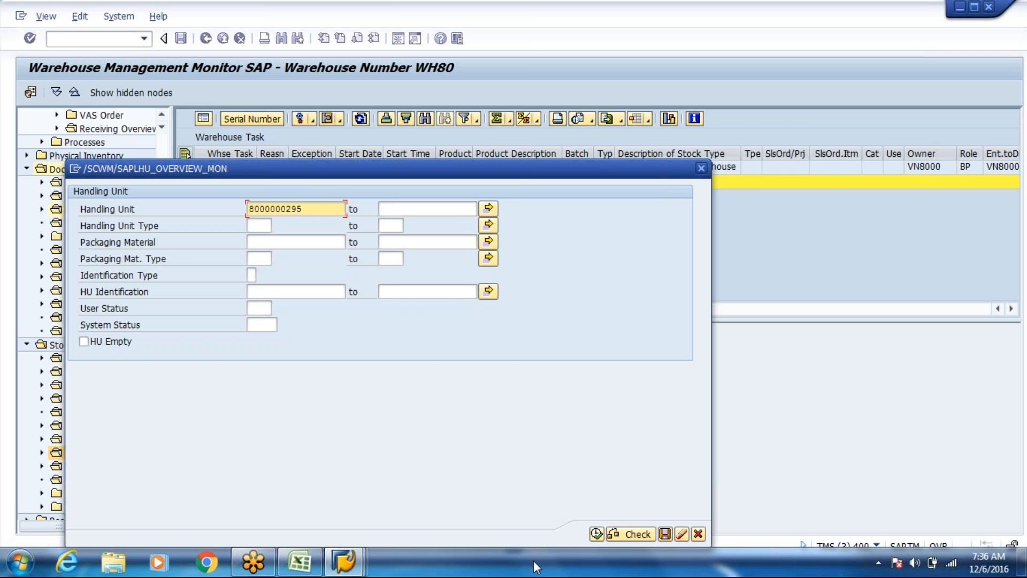
{"action": "left_click", "coordinate": [596, 534]}
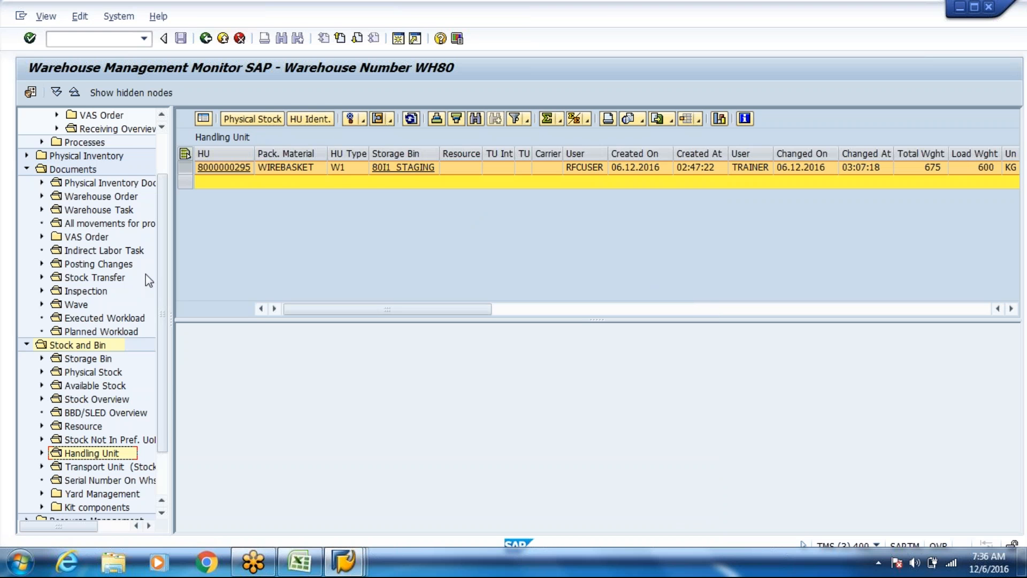
List the handling unit's open warehouse task again, check its source and destination bins, and confirm it in the background.
{"action": "scroll", "coordinate": [165, 291], "scroll_direction": "up", "scroll_amount": 2}
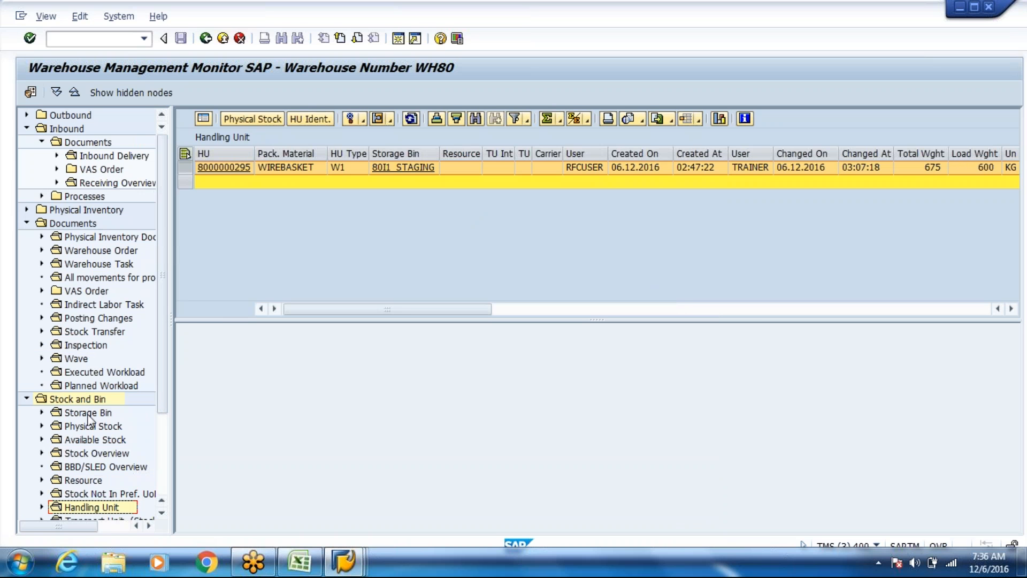
{"action": "left_click", "coordinate": [103, 264]}
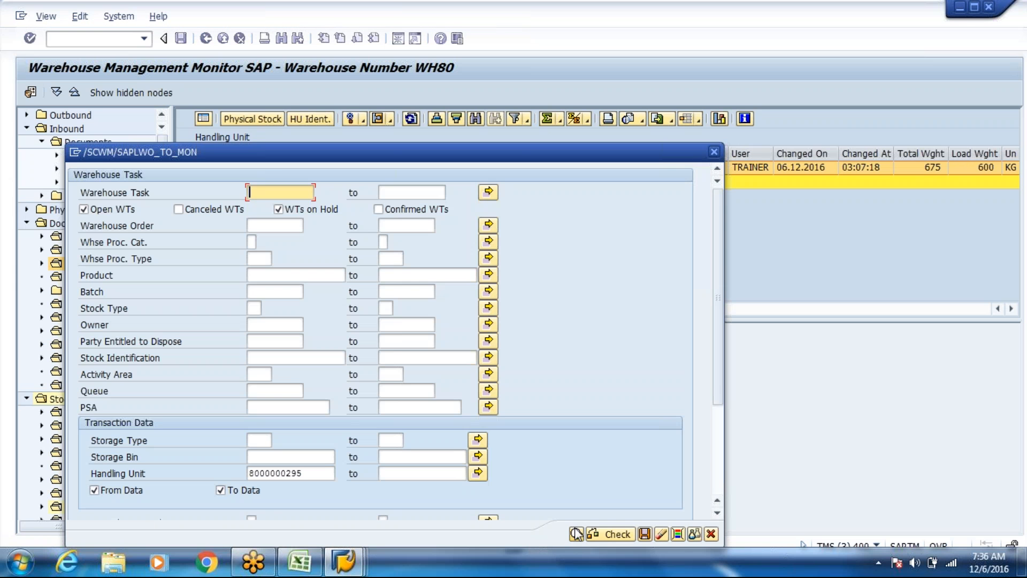
{"action": "left_click", "coordinate": [576, 534]}
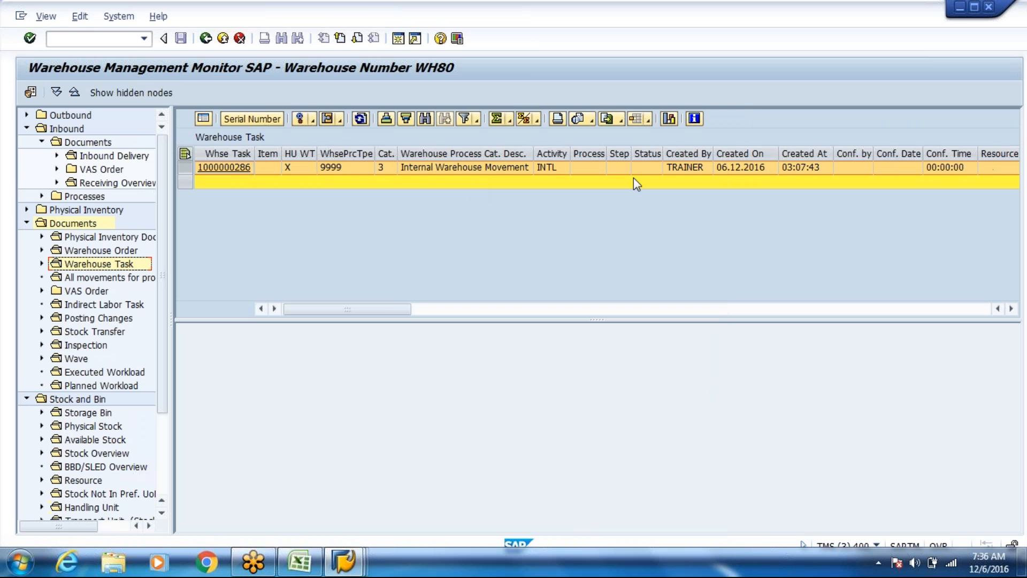
{"action": "left_click_drag", "start_coordinate": [382, 306], "coordinate": [879, 304]}
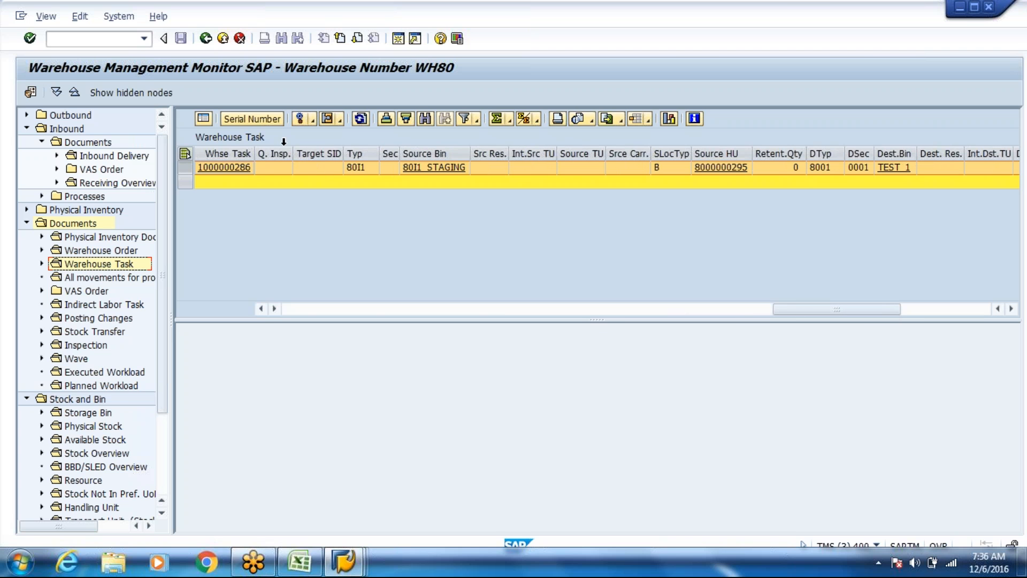
{"action": "left_click", "coordinate": [313, 121]}
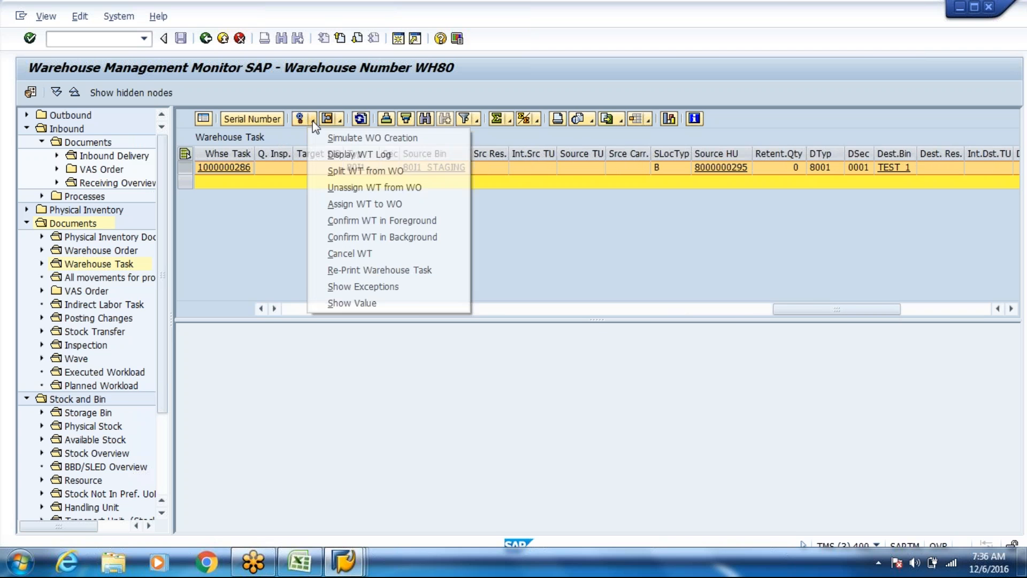
{"action": "left_click", "coordinate": [346, 239]}
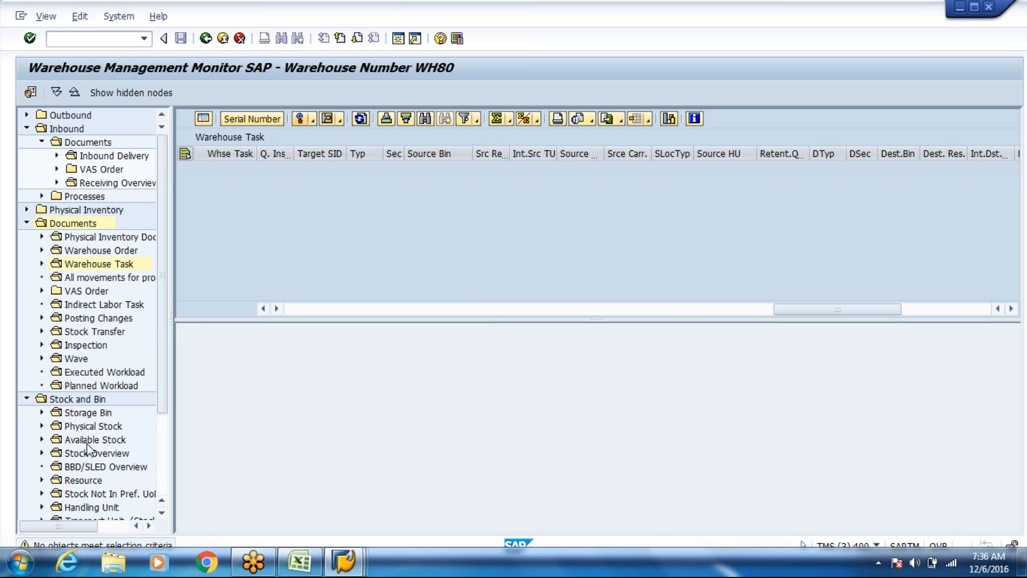
Open the Physical Stock selection and close it without running it.
{"action": "left_click", "coordinate": [100, 427]}
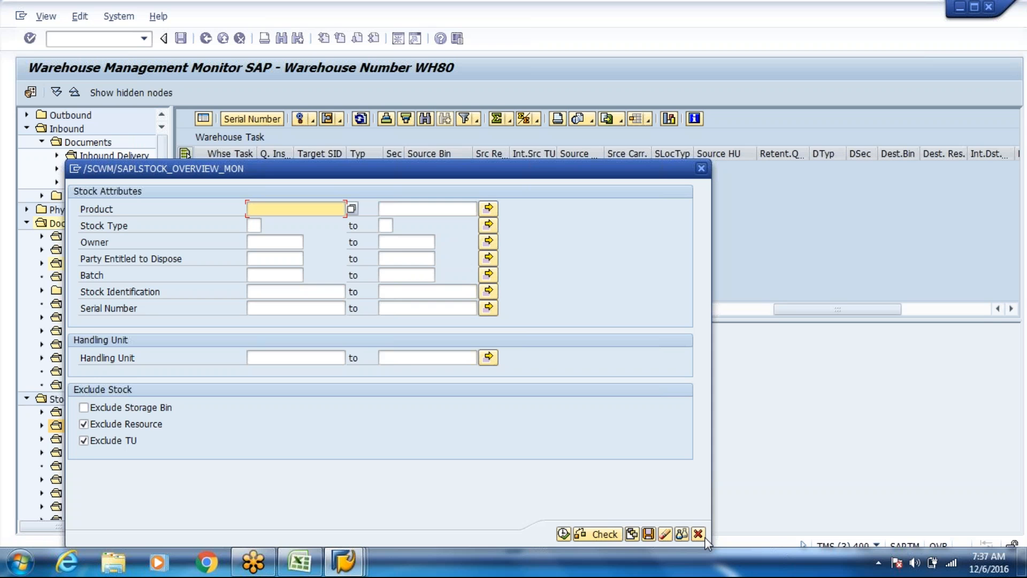
{"action": "left_click", "coordinate": [700, 535]}
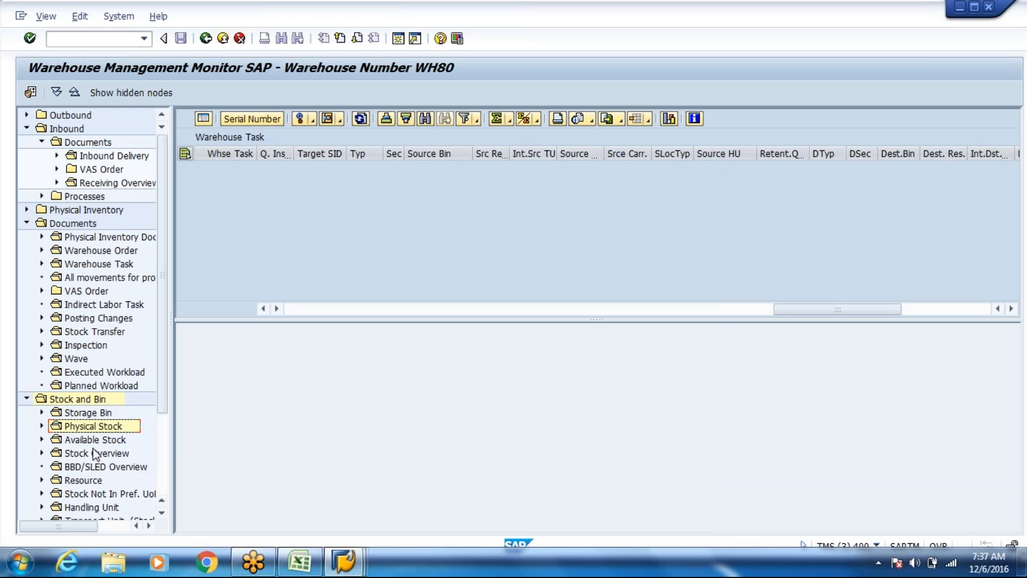
{"action": "double_click", "coordinate": [80, 506]}
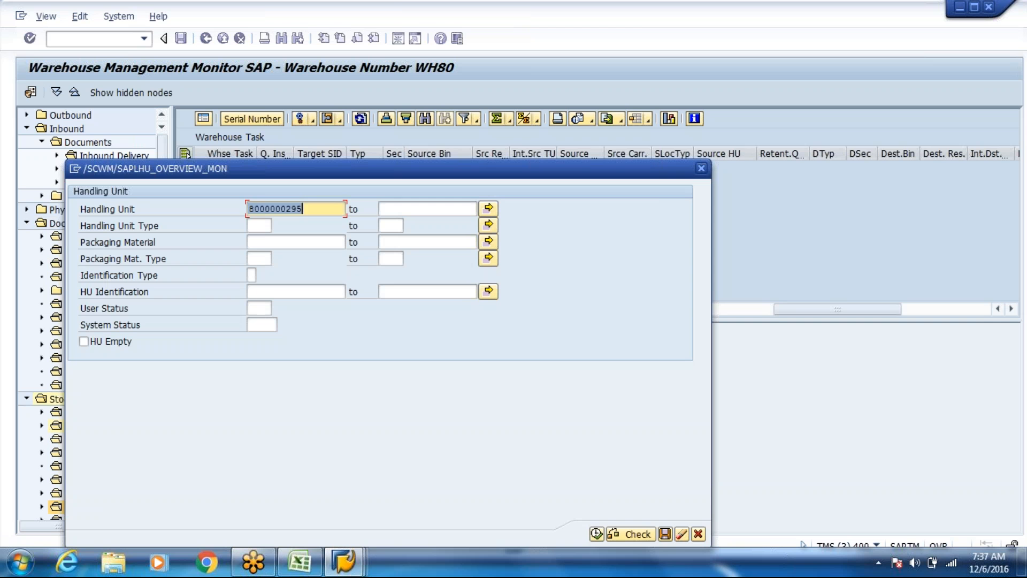
{"action": "left_click", "coordinate": [597, 533]}
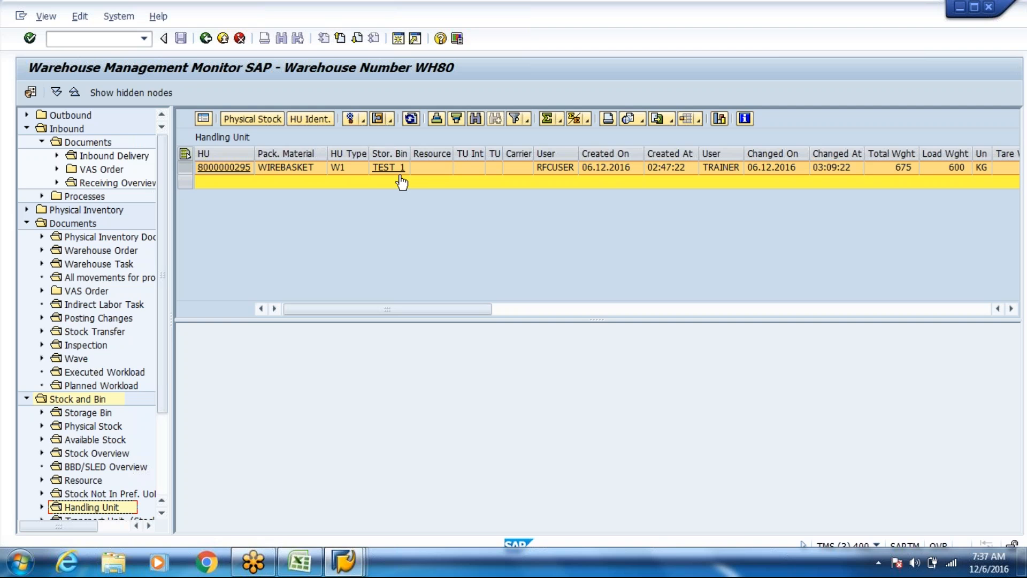
Switch to the Excel warehouse layout and trace the route from pump storage 8004/8006 through 80P4 to packing area 8030.
{"action": "key", "text": "alt+Tab"}
{"action": "left_click", "coordinate": [735, 363]}
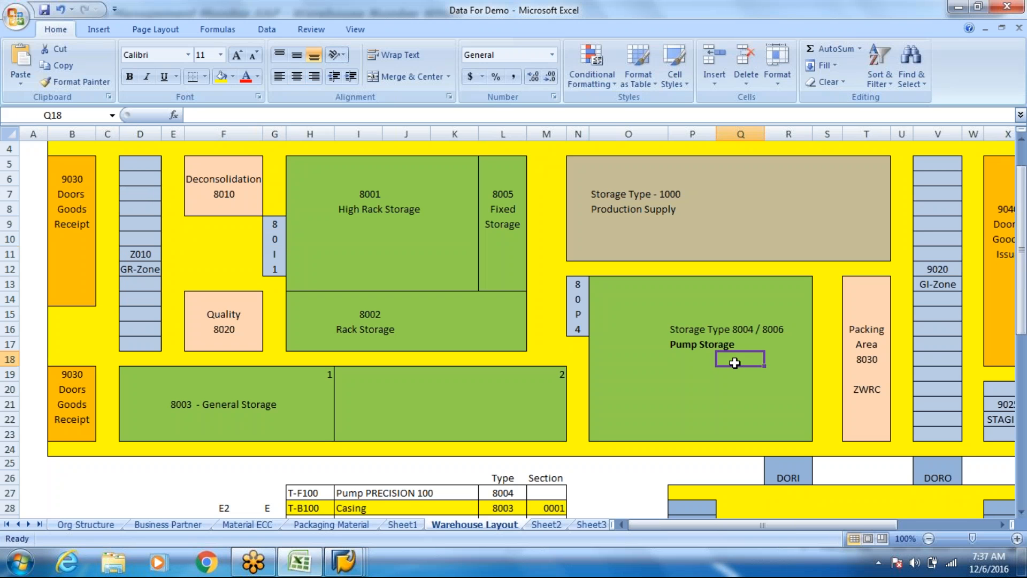
{"action": "left_click", "coordinate": [756, 329]}
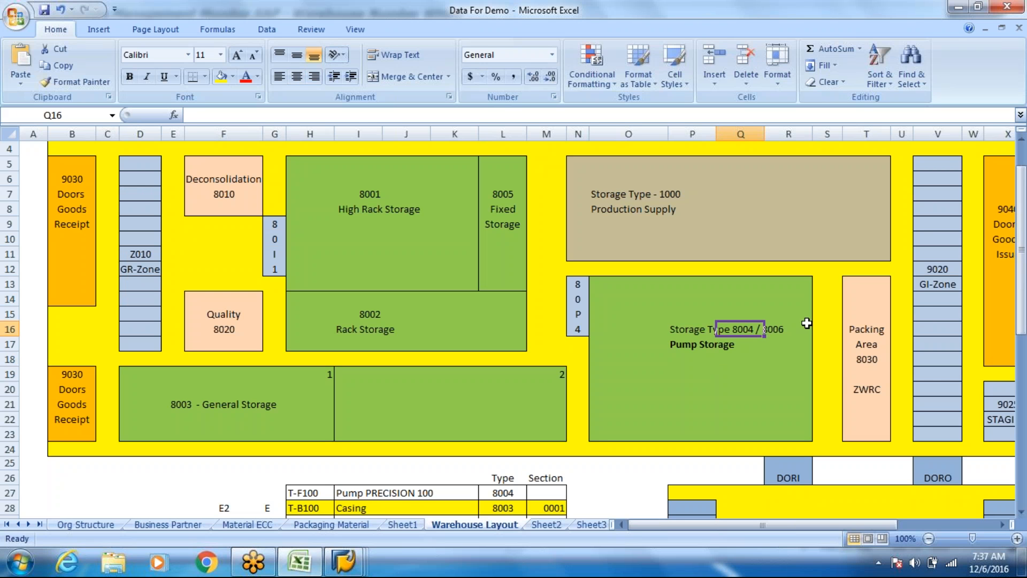
{"action": "left_click", "coordinate": [867, 358]}
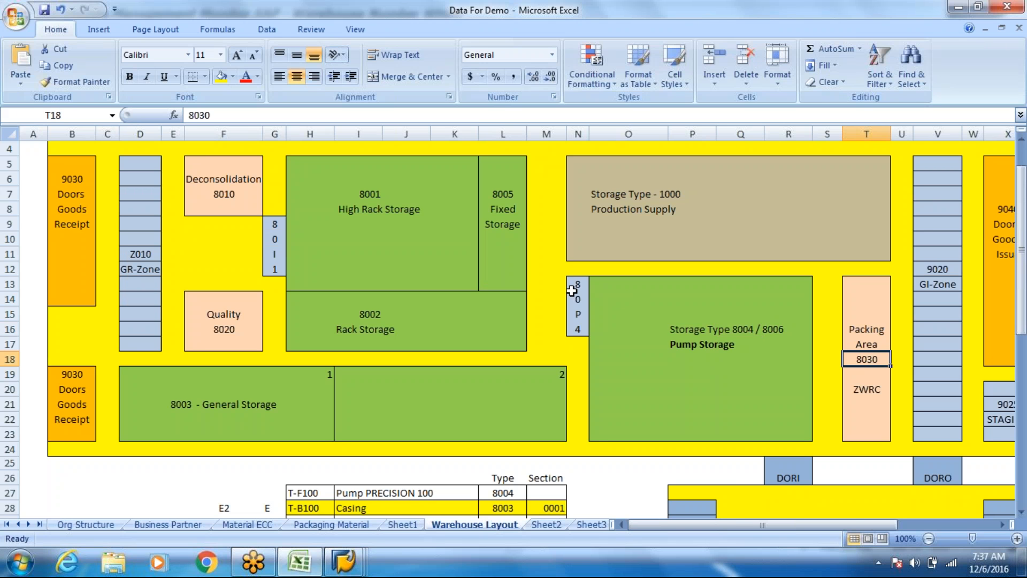
{"action": "left_click", "coordinate": [749, 336]}
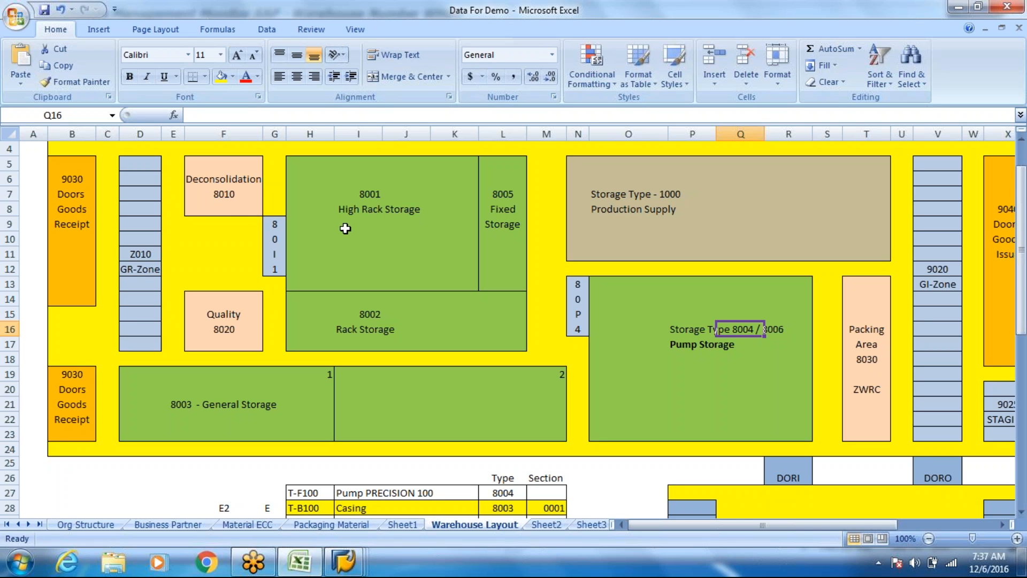
{"action": "left_click", "coordinate": [275, 236]}
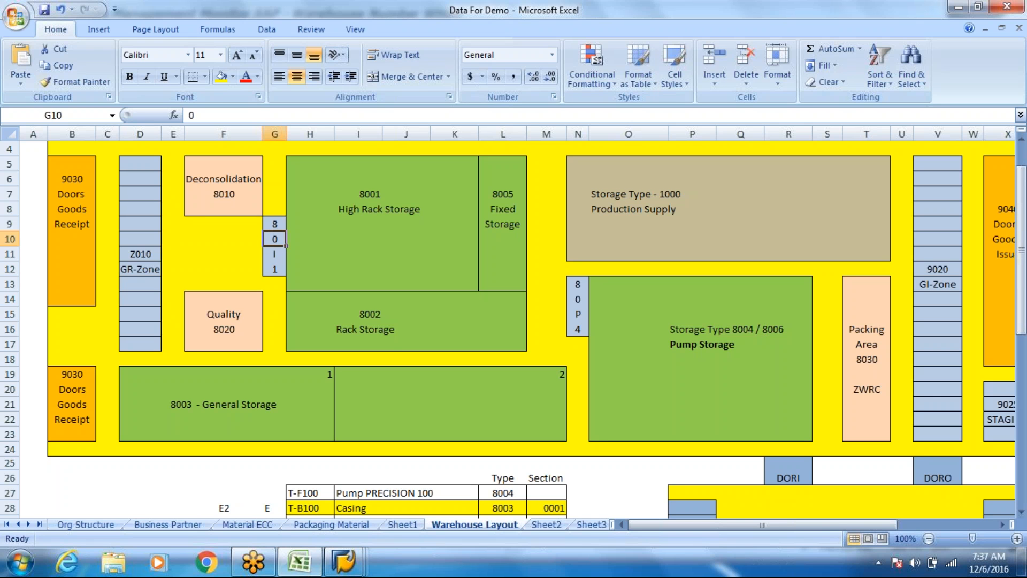
{"action": "left_click", "coordinate": [698, 336]}
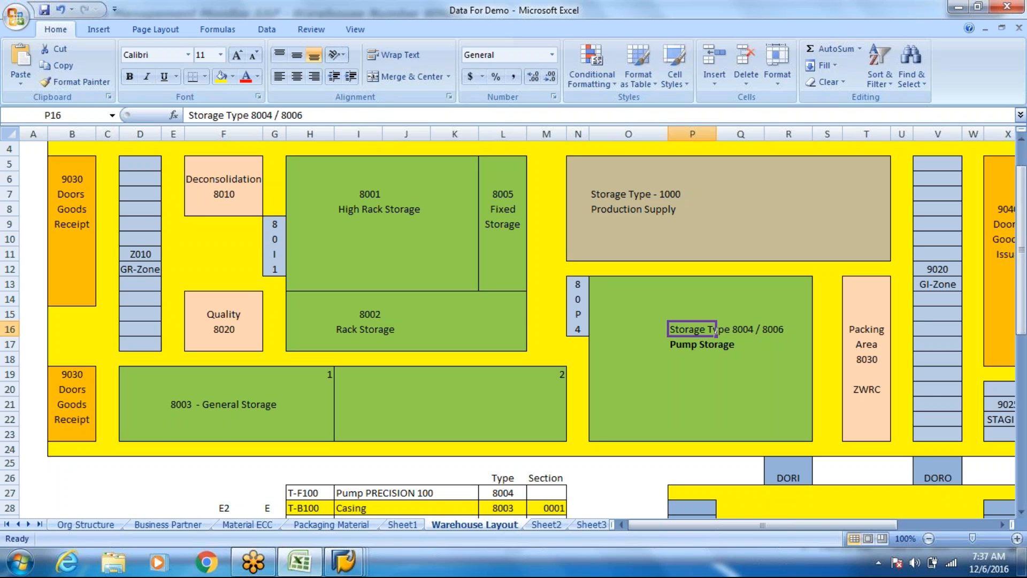
{"action": "left_click", "coordinate": [572, 298]}
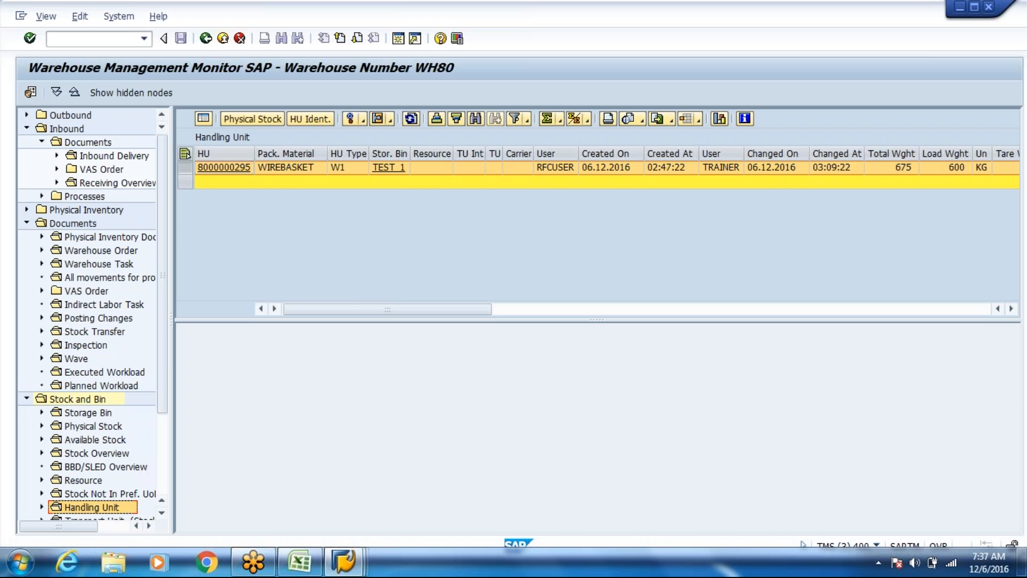
Switch to SAP's Create HU Warehouse Task window and search for handling units containing product T-F100.
{"action": "key", "text": "alt+Tab"}
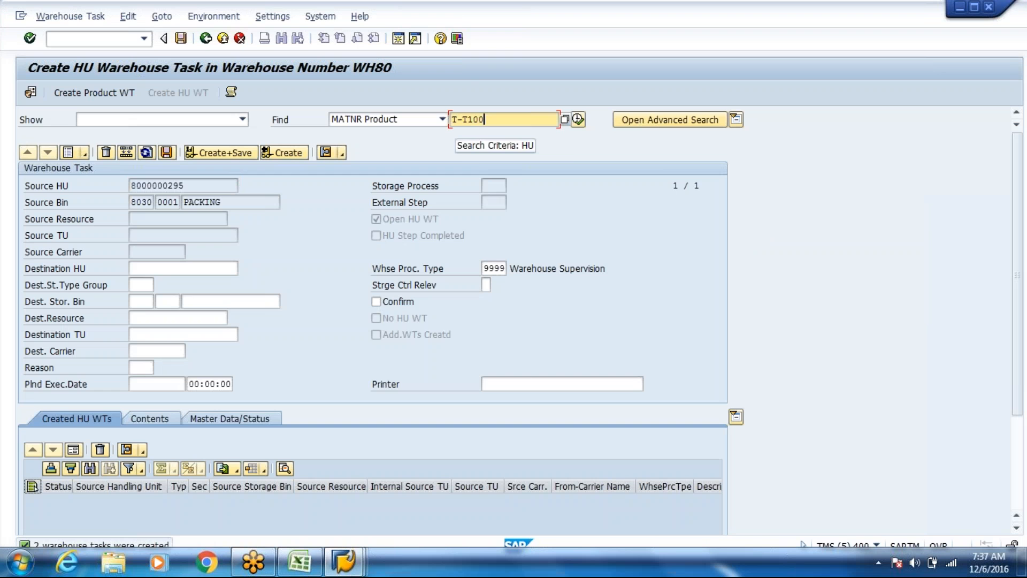
{"action": "key", "text": "BackSpace"}
{"action": "key", "text": "BackSpace"}
{"action": "key", "text": "BackSpace"}
{"action": "key", "text": "BackSpace"}
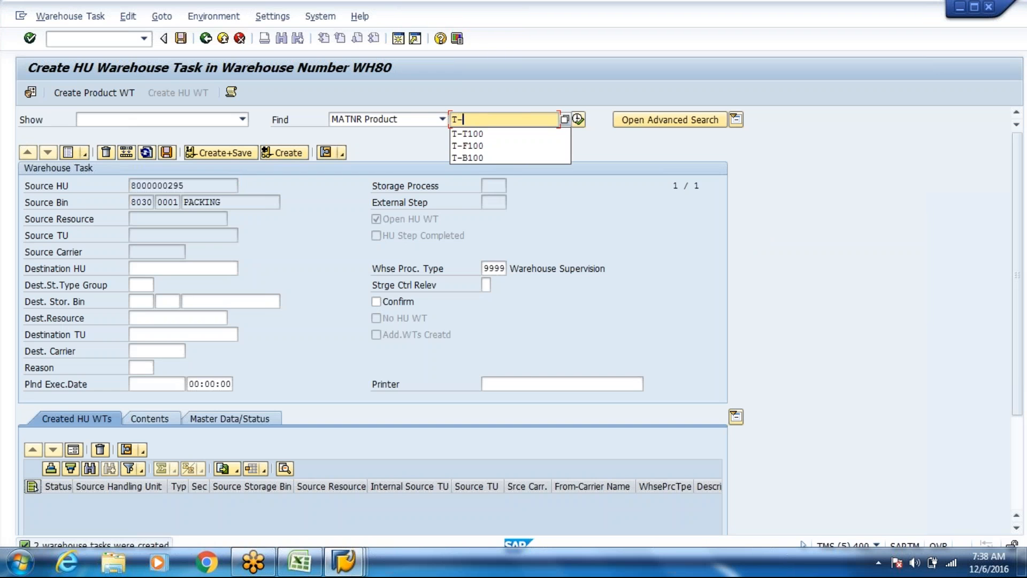
{"action": "key", "text": "Down"}
{"action": "key", "text": "Down"}
{"action": "key", "text": "Down"}
{"action": "key", "text": "Up"}
{"action": "key", "text": "Return"}
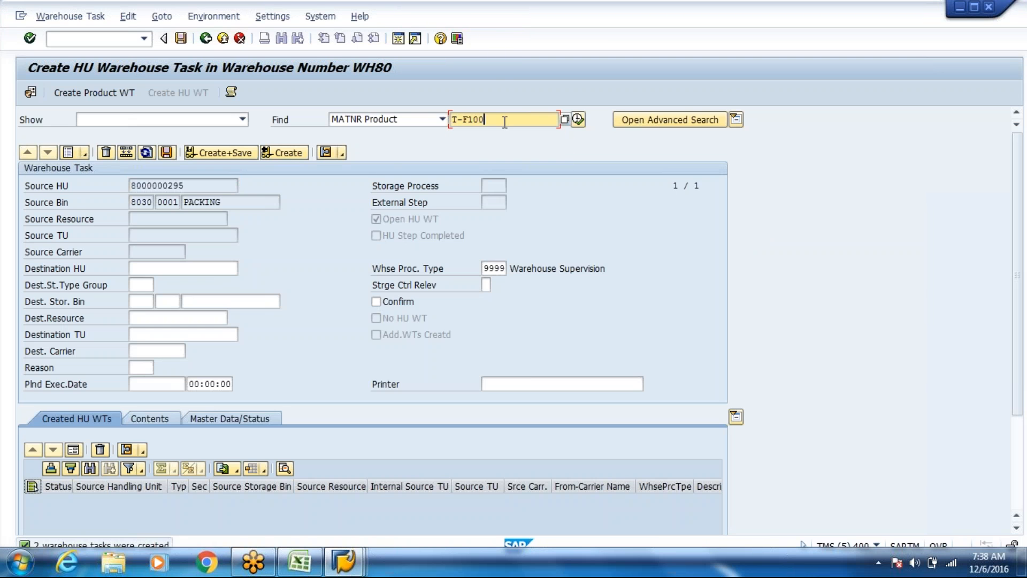
{"action": "left_click", "coordinate": [579, 120]}
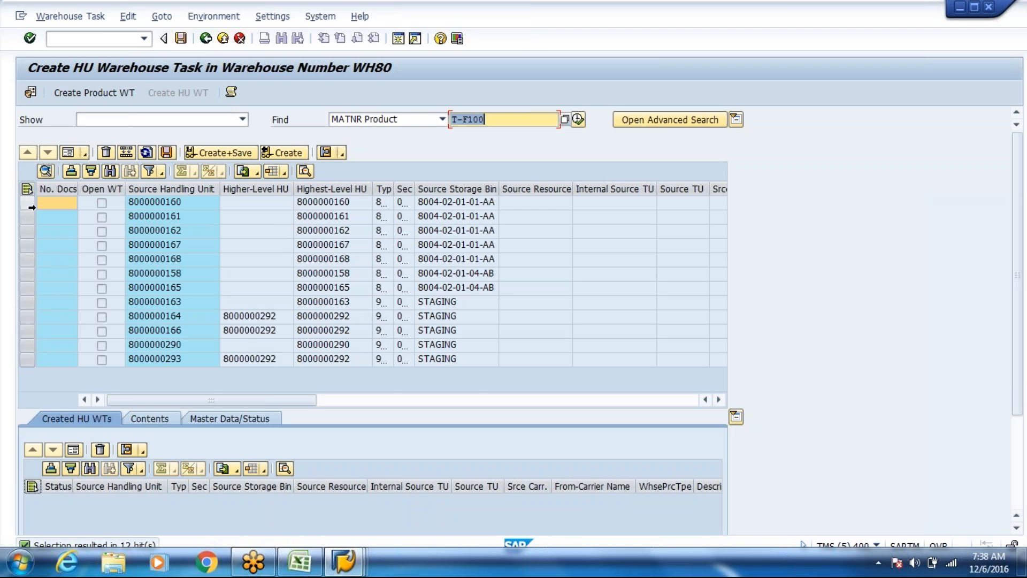
{"action": "left_click", "coordinate": [27, 203]}
{"action": "left_click", "coordinate": [68, 152]}
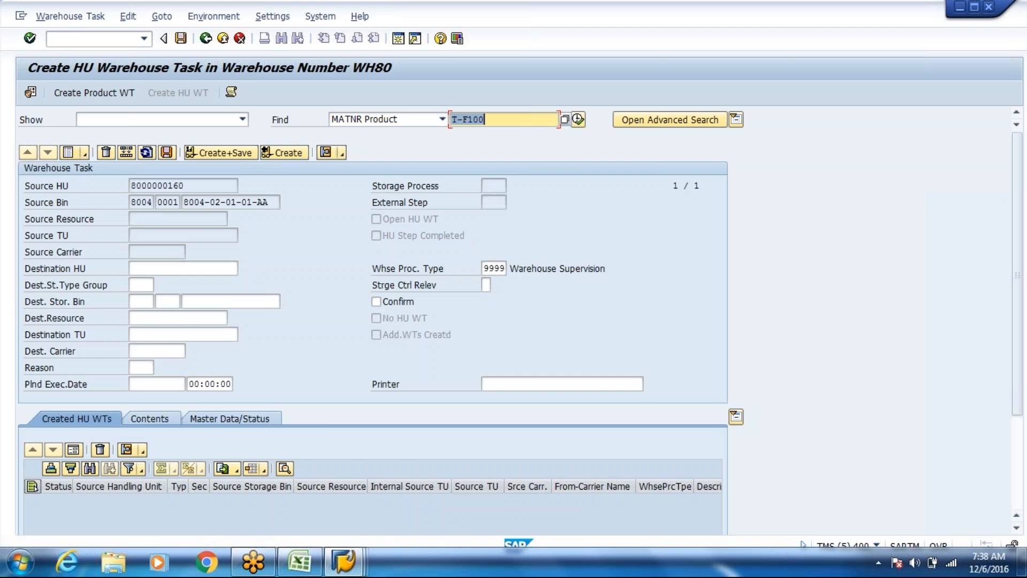
{"action": "left_click", "coordinate": [138, 301]}
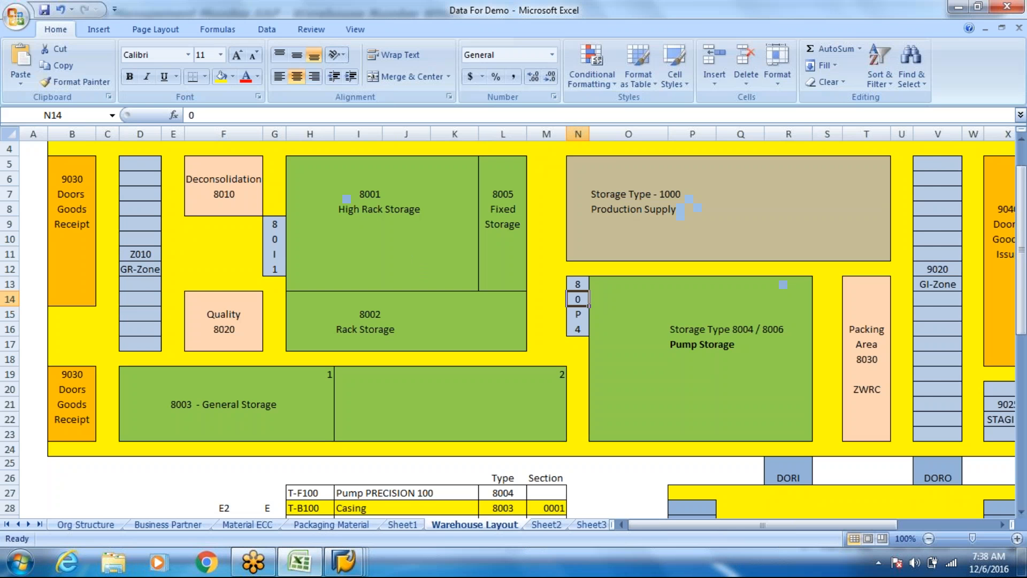
{"action": "key", "text": "alt+Tab"}
{"action": "key", "text": "alt+Tab"}
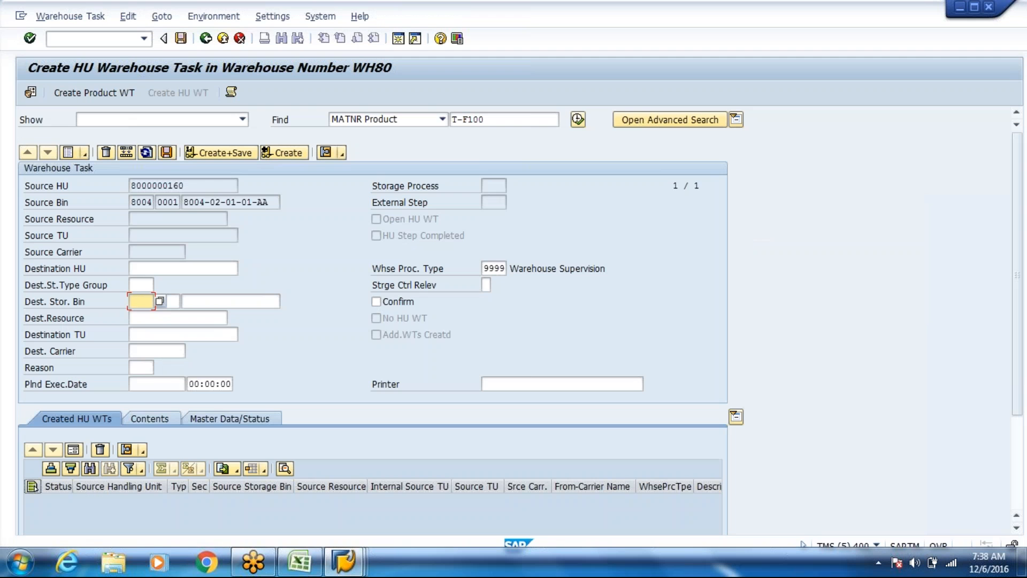
{"action": "type", "text": "80"}
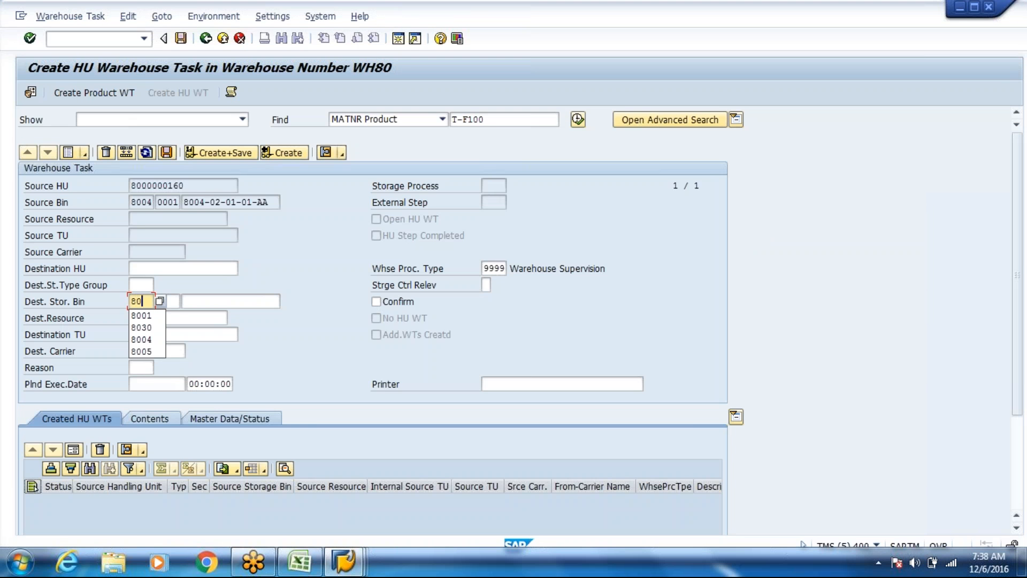
{"action": "type", "text": "30"}
{"action": "key", "text": "Return"}
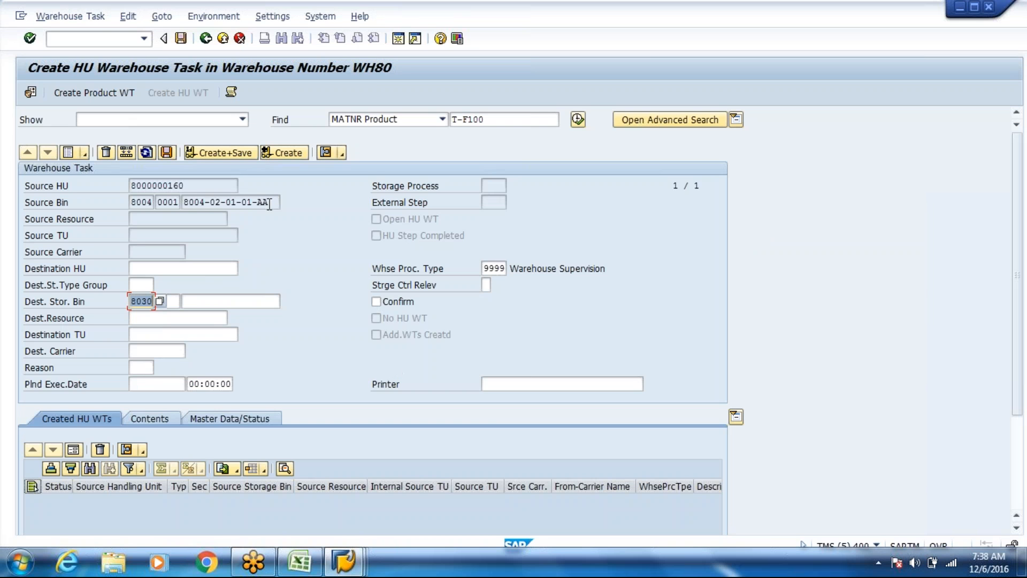
{"action": "left_click", "coordinate": [224, 153]}
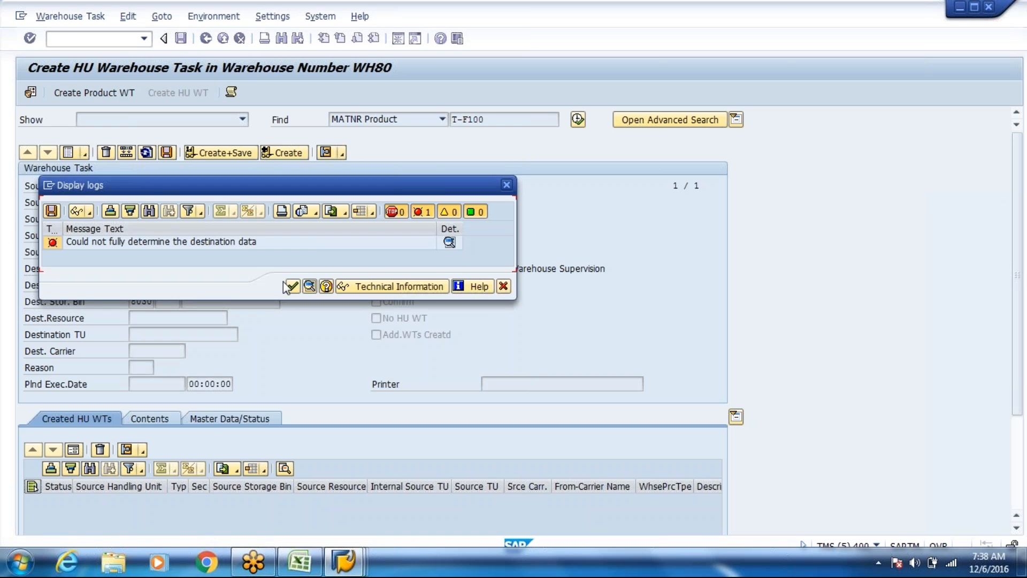
Dismiss the log, set the destination storage bin to PACKING, and create and save the HU warehouse task.
{"action": "left_click", "coordinate": [292, 286]}
{"action": "key", "text": "Down"}
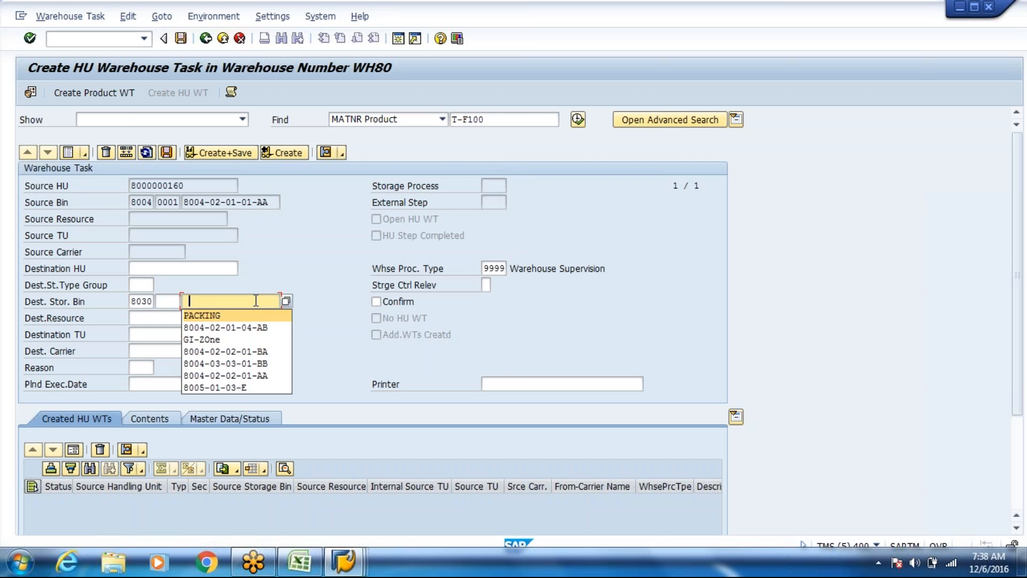
{"action": "key", "text": "Return"}
{"action": "key", "text": "Return"}
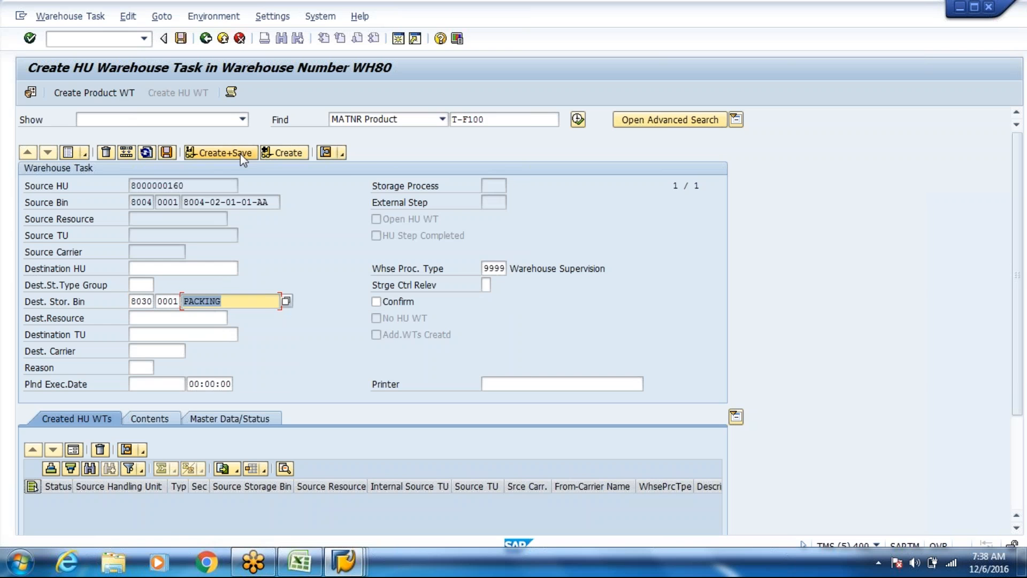
{"action": "left_click", "coordinate": [240, 153]}
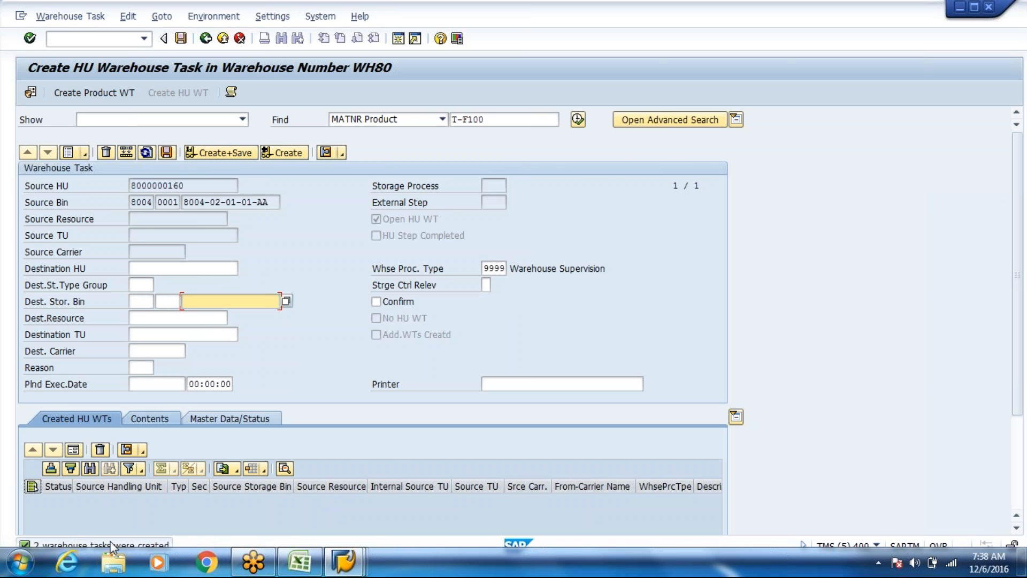
Close the open SAP windows for the standard purchase order and for putaway warehouse task creation.
{"action": "key", "text": "alt+Tab"}
{"action": "key", "text": "alt+Tab"}
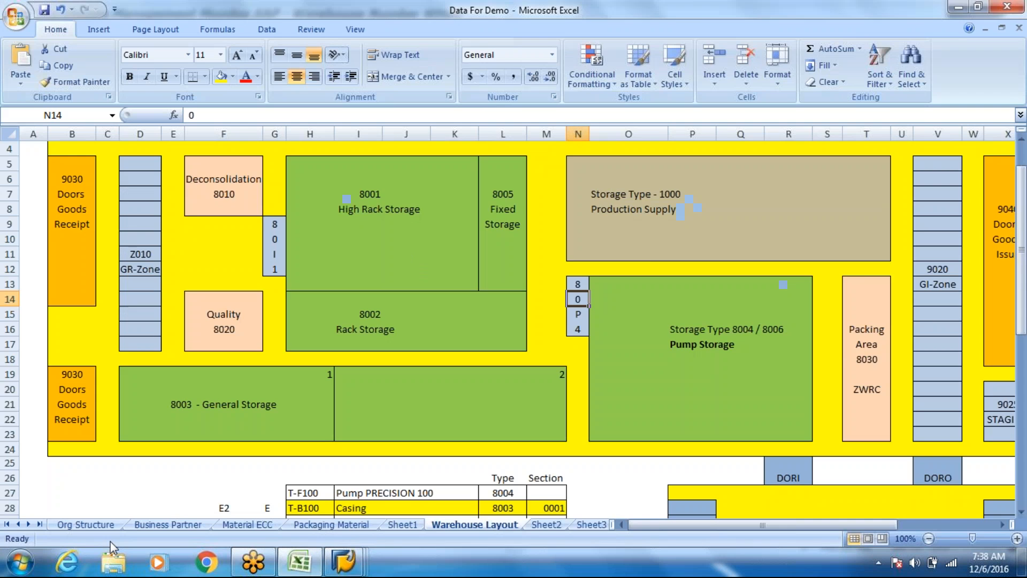
{"action": "key", "text": "alt+Tab"}
{"action": "key", "text": "alt+Tab"}
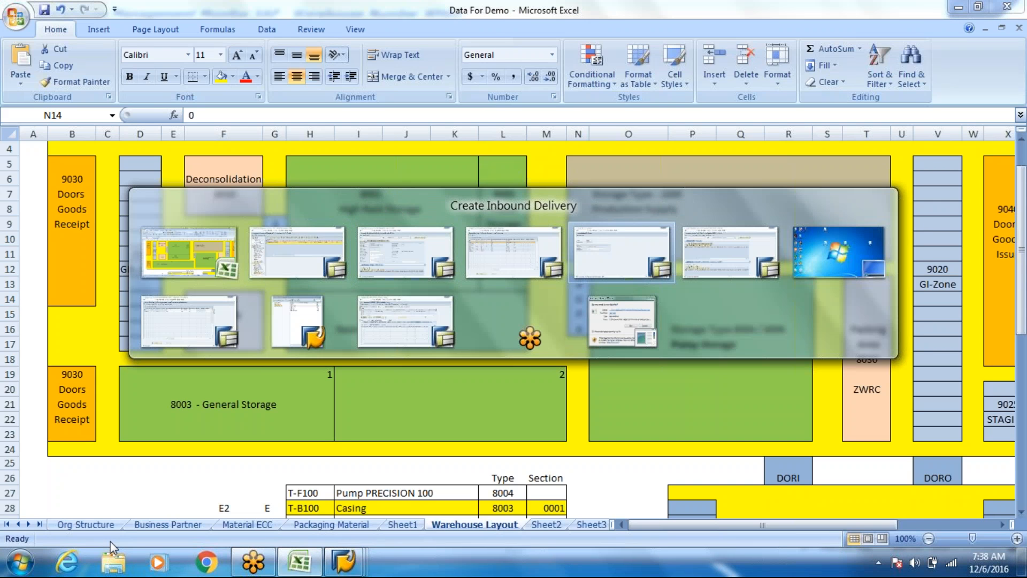
{"action": "key", "text": "alt+Tab"}
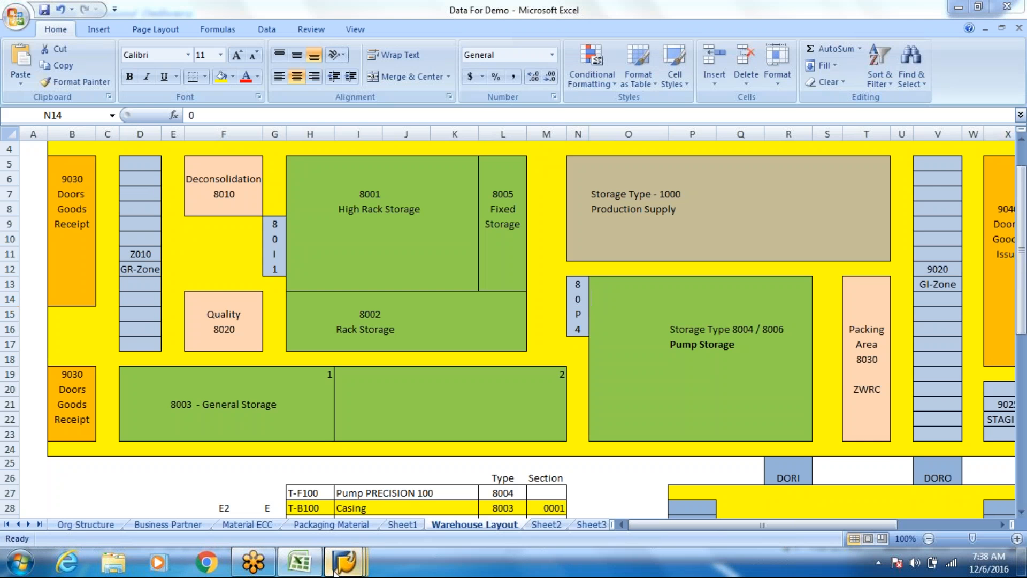
{"action": "mouse_move", "coordinate": [335, 571]}
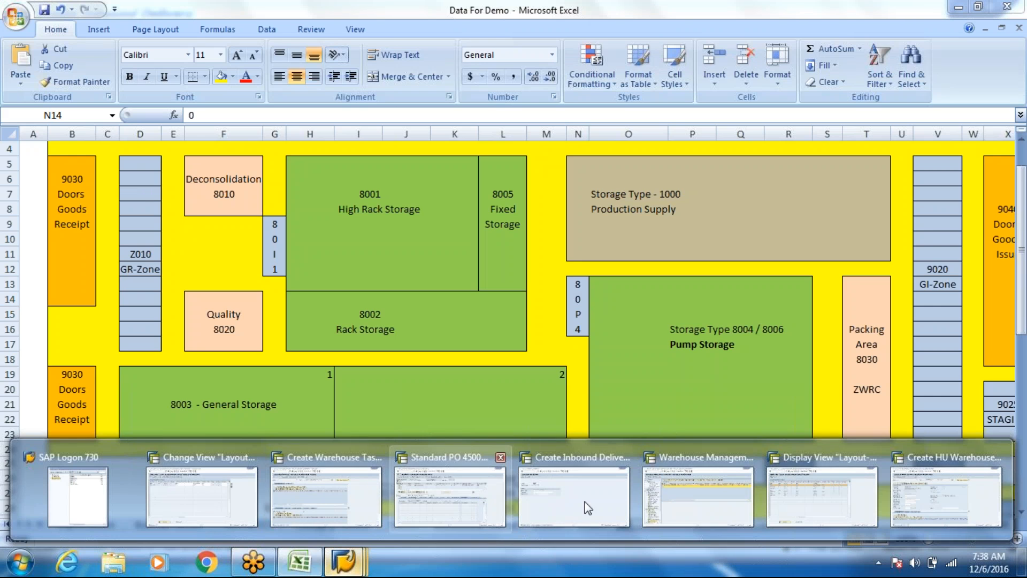
{"action": "mouse_move", "coordinate": [554, 455]}
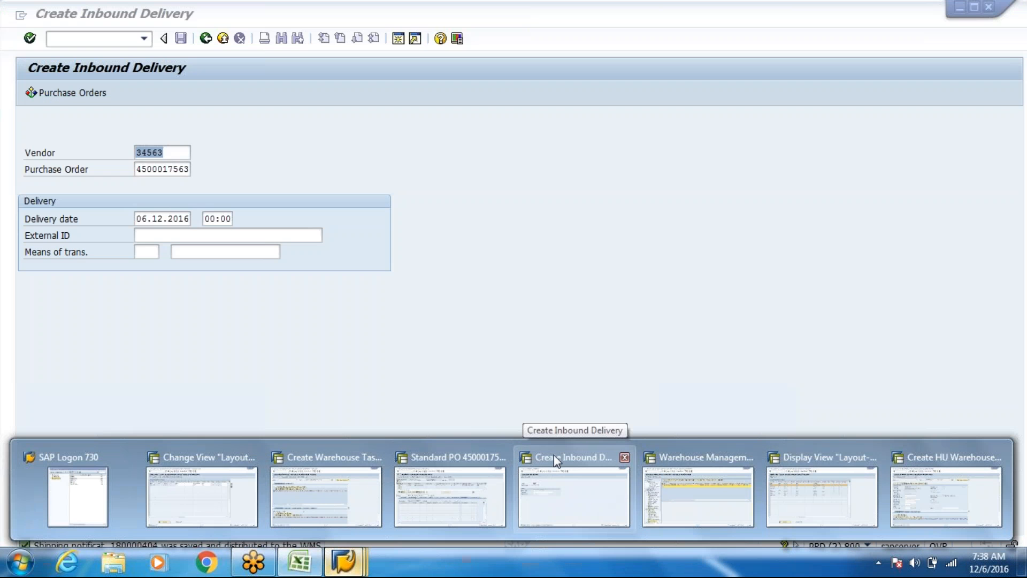
{"action": "left_click", "coordinate": [502, 459]}
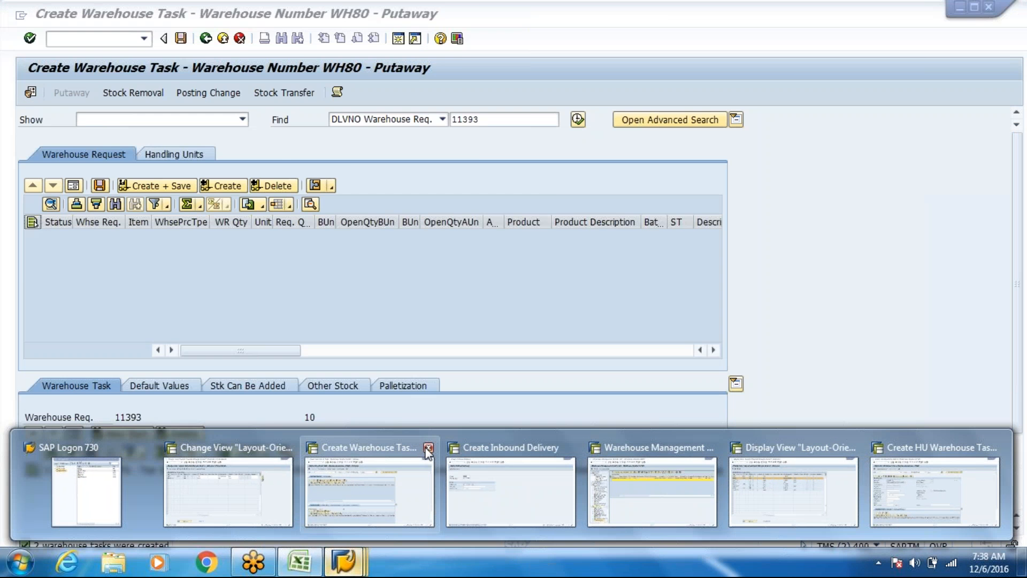
{"action": "left_click", "coordinate": [427, 447]}
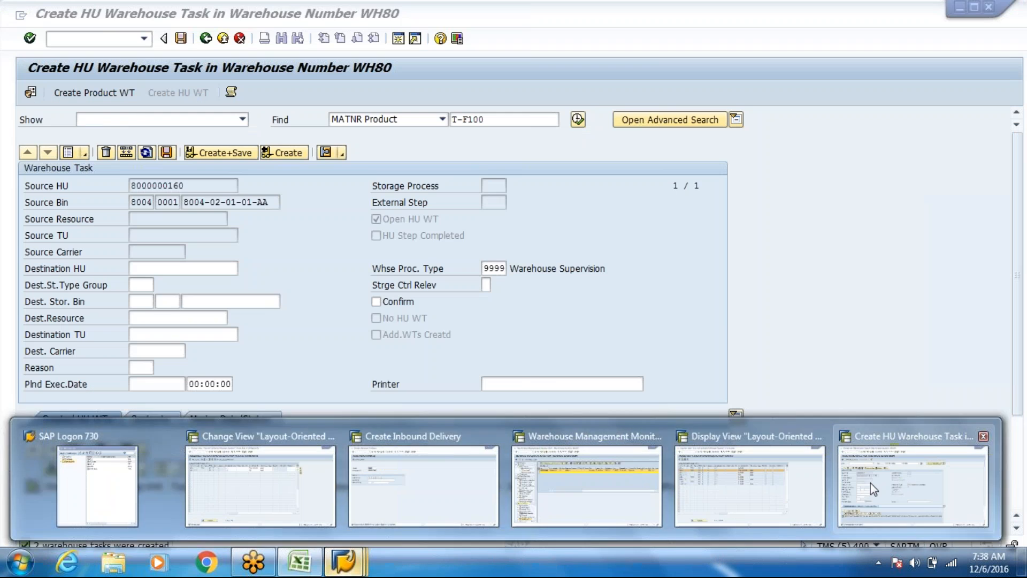
{"action": "left_click", "coordinate": [870, 483]}
{"action": "left_click", "coordinate": [180, 185]}
{"action": "left_click_drag", "start_coordinate": [180, 187], "coordinate": [132, 189]}
{"action": "key", "text": "ctrl+c"}
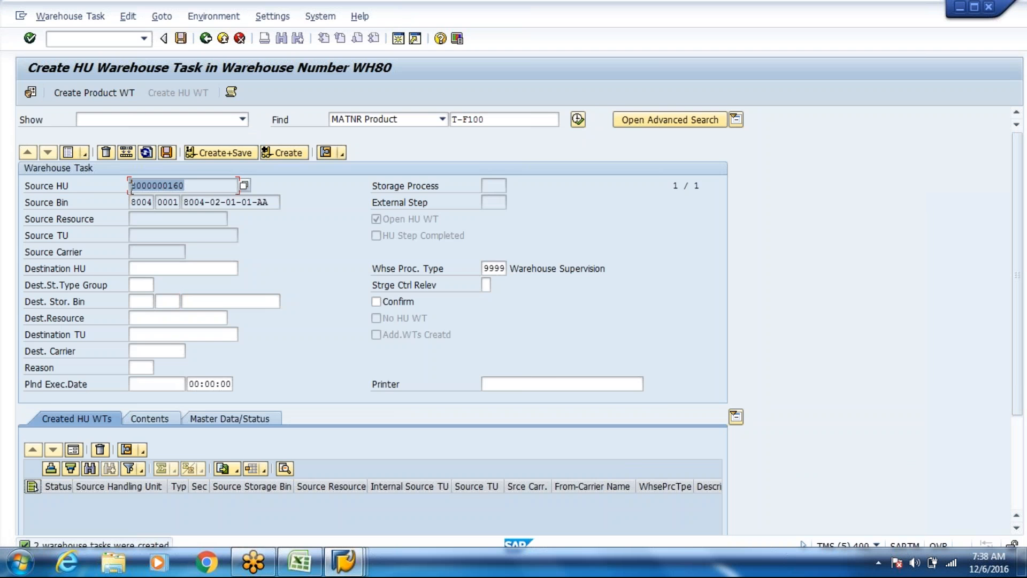
{"action": "left_click", "coordinate": [132, 188]}
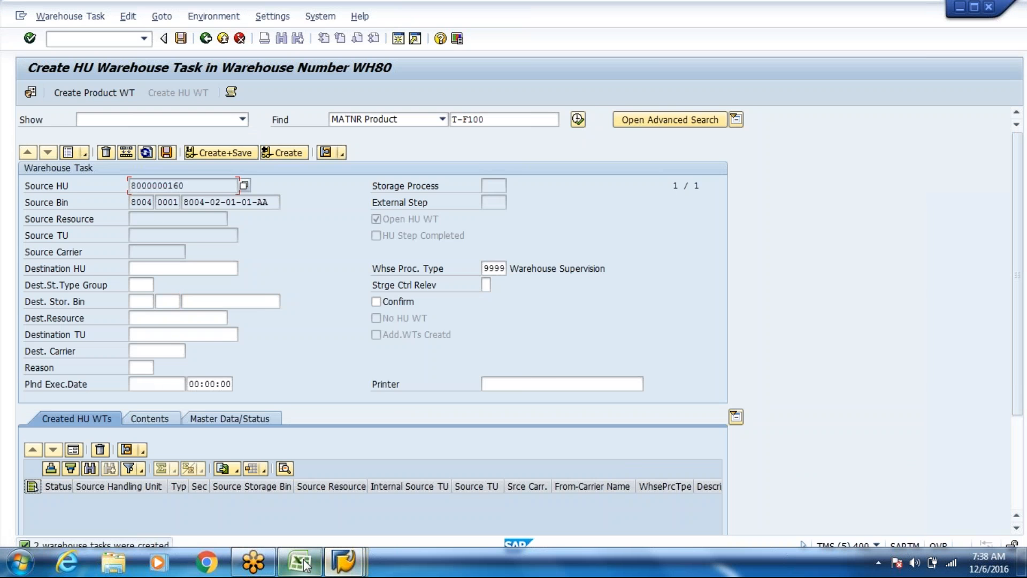
Switch to the Warehouse Management Monitor for WH80 and open the selection criteria for warehouse task documents.
{"action": "left_click", "coordinate": [351, 571]}
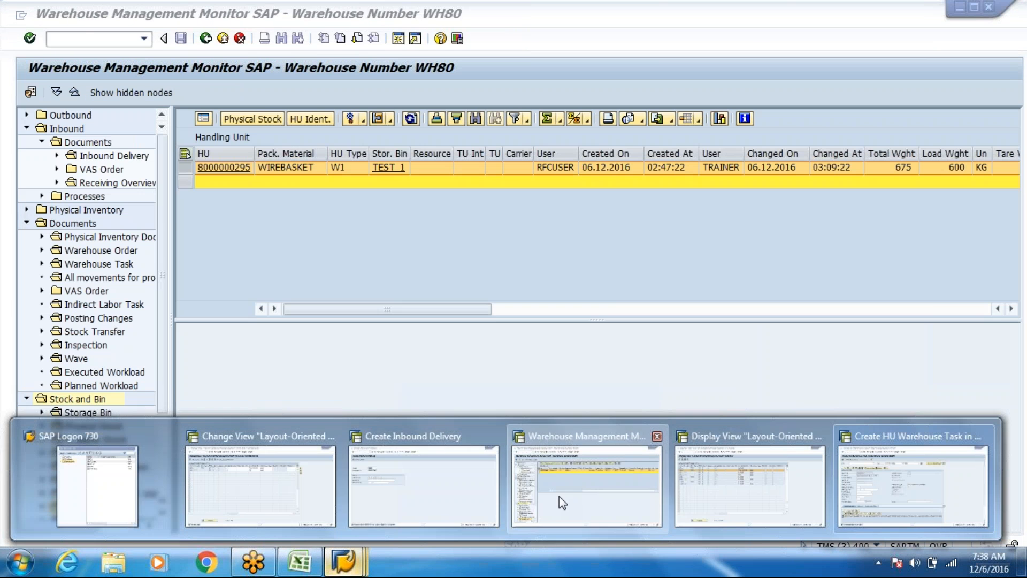
{"action": "left_click", "coordinate": [560, 496]}
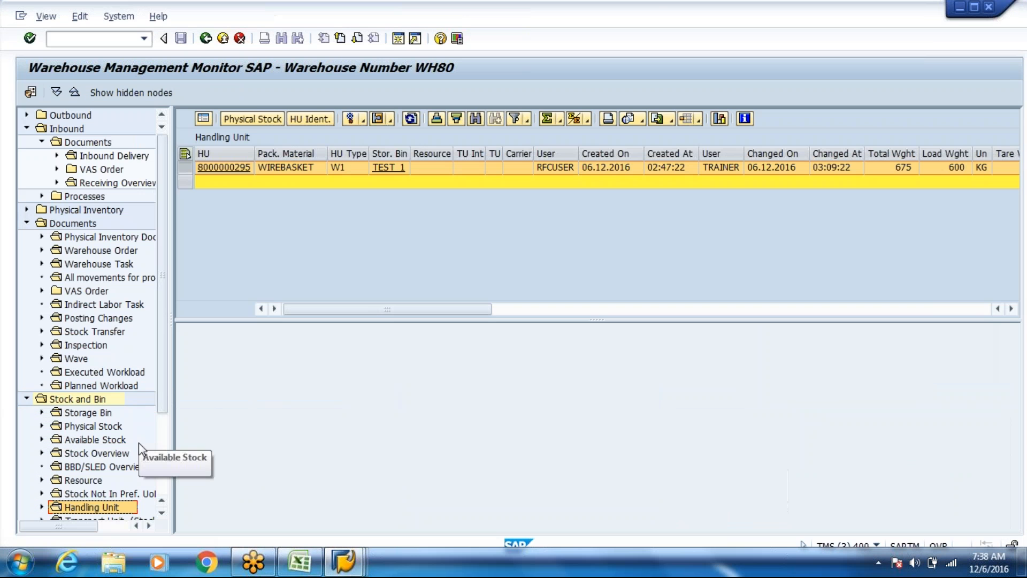
{"action": "scroll", "coordinate": [166, 423], "scroll_direction": "down", "scroll_amount": 1}
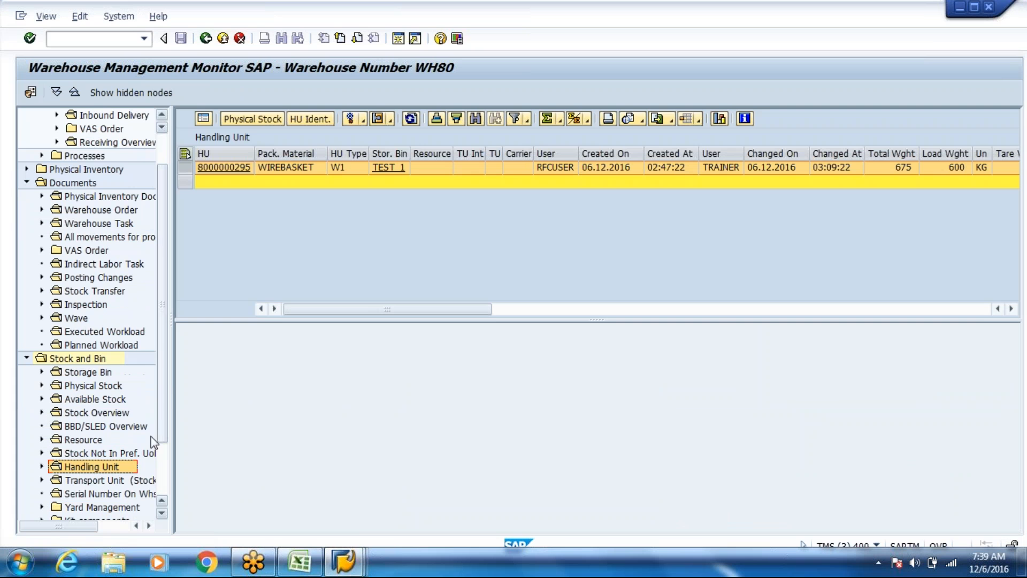
{"action": "left_click", "coordinate": [127, 225]}
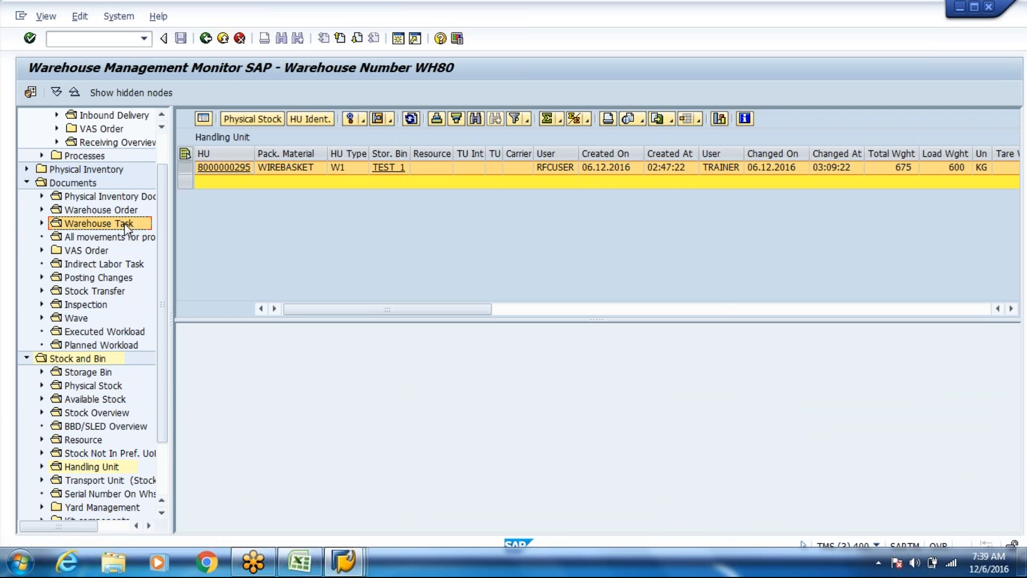
{"action": "double_click", "coordinate": [126, 225]}
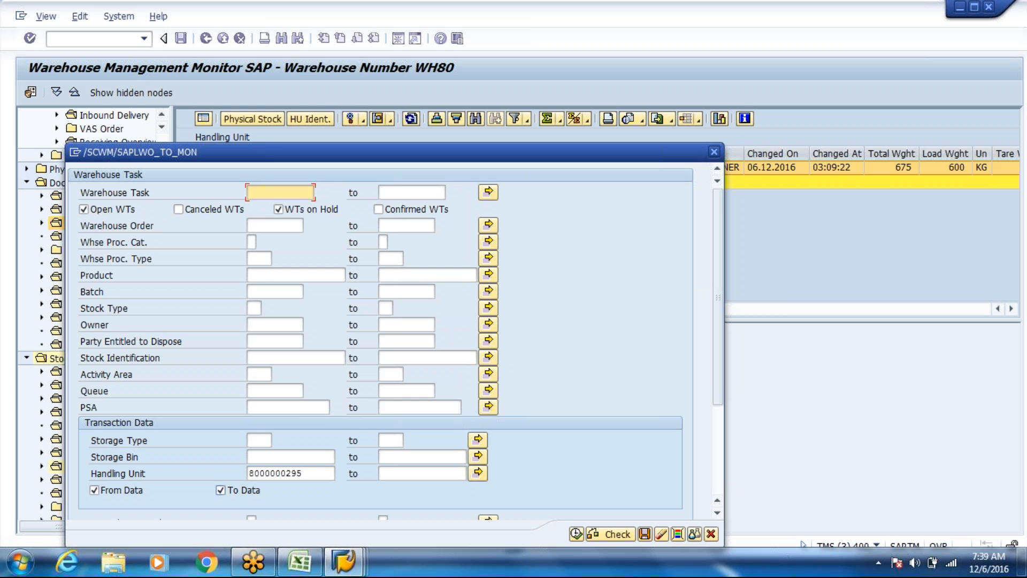
{"action": "key", "text": "Delete"}
{"action": "key", "text": "Delete"}
{"action": "key", "text": "Delete"}
{"action": "key", "text": "Delete"}
{"action": "key", "text": "Delete"}
{"action": "key", "text": "Delete"}
{"action": "key", "text": "Delete"}
{"action": "key", "text": "Delete"}
{"action": "key", "text": "Delete"}
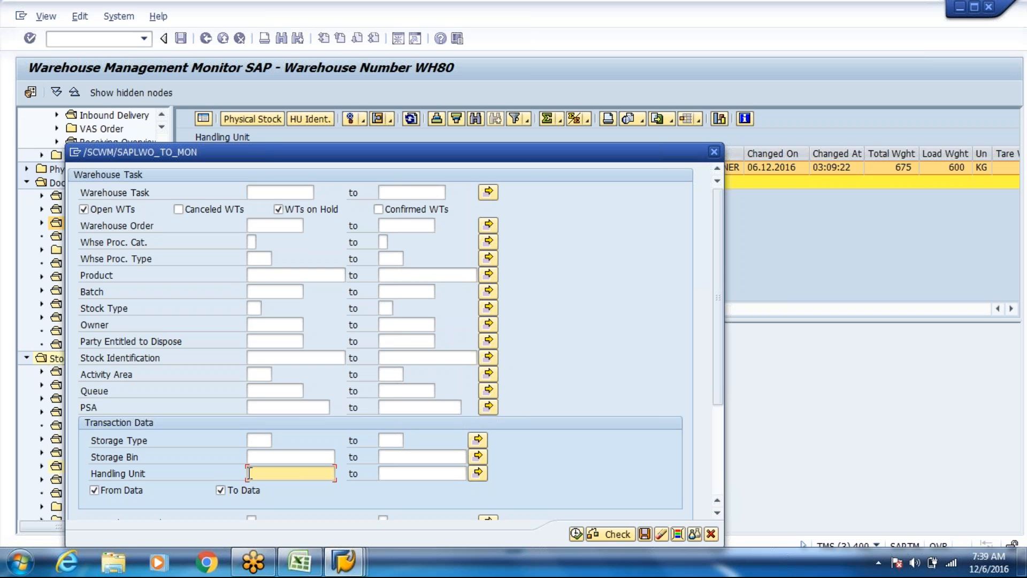
{"action": "key", "text": "ctrl+v"}
{"action": "left_click", "coordinate": [576, 534]}
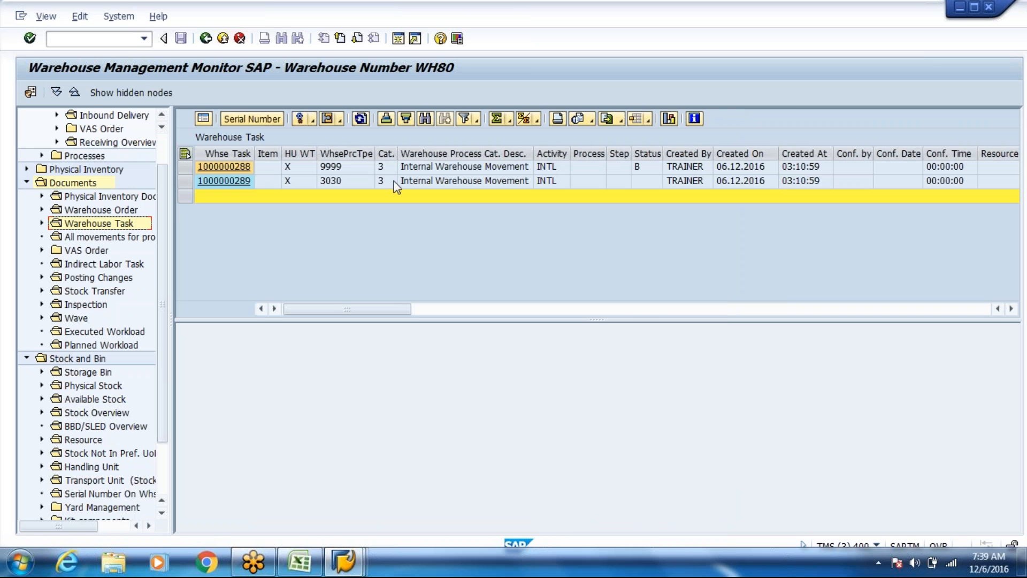
{"action": "left_click", "coordinate": [185, 181]}
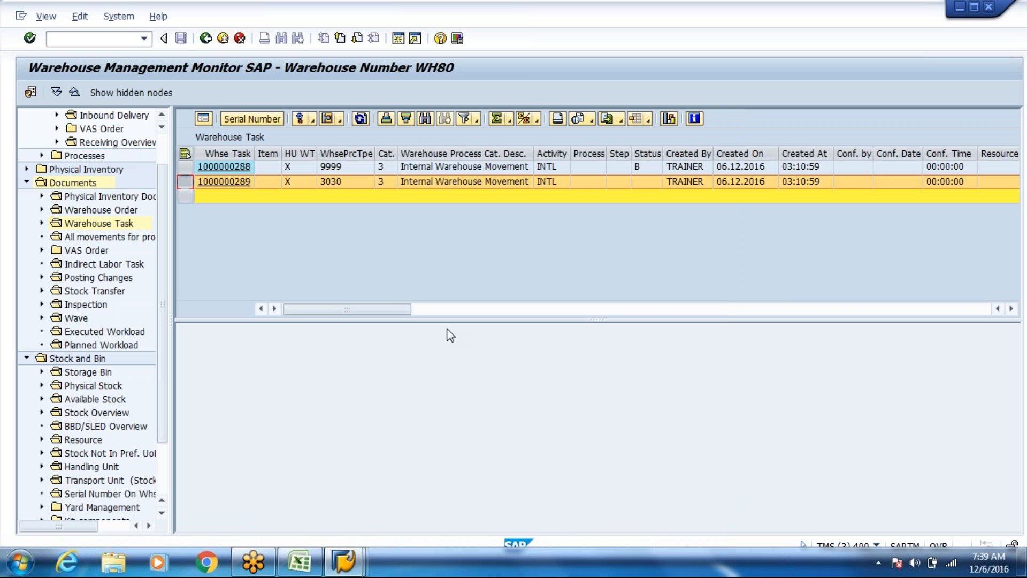
{"action": "left_click_drag", "start_coordinate": [396, 310], "coordinate": [714, 311]}
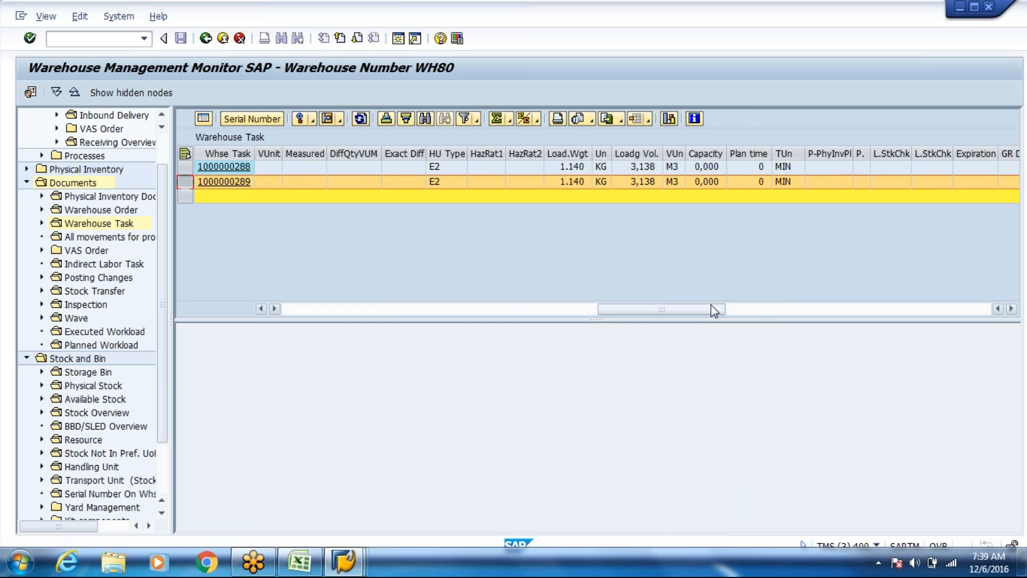
{"action": "left_click_drag", "start_coordinate": [715, 310], "coordinate": [885, 309]}
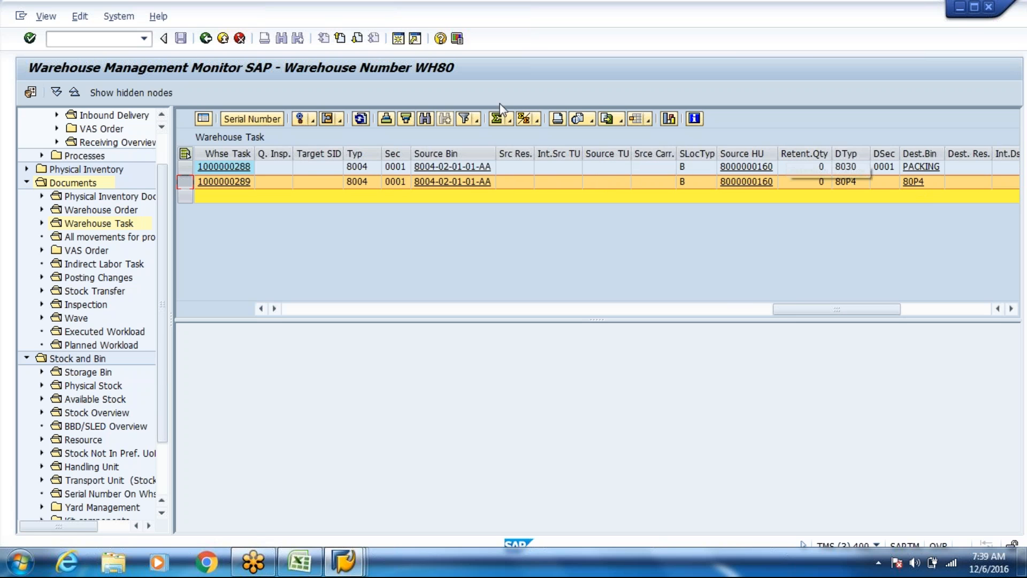
{"action": "left_click", "coordinate": [312, 119]}
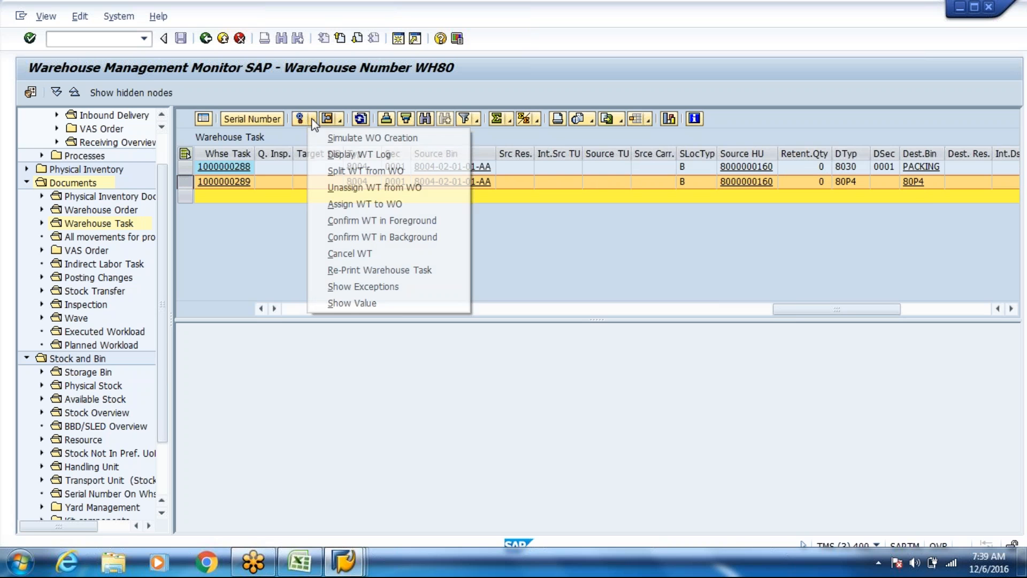
{"action": "left_click", "coordinate": [339, 233]}
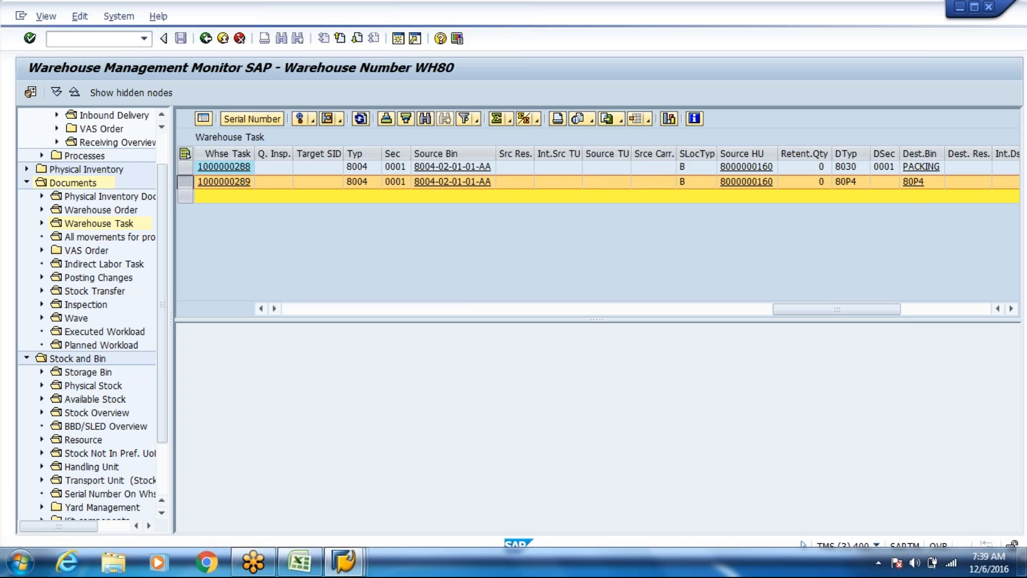
{"action": "left_click", "coordinate": [476, 186]}
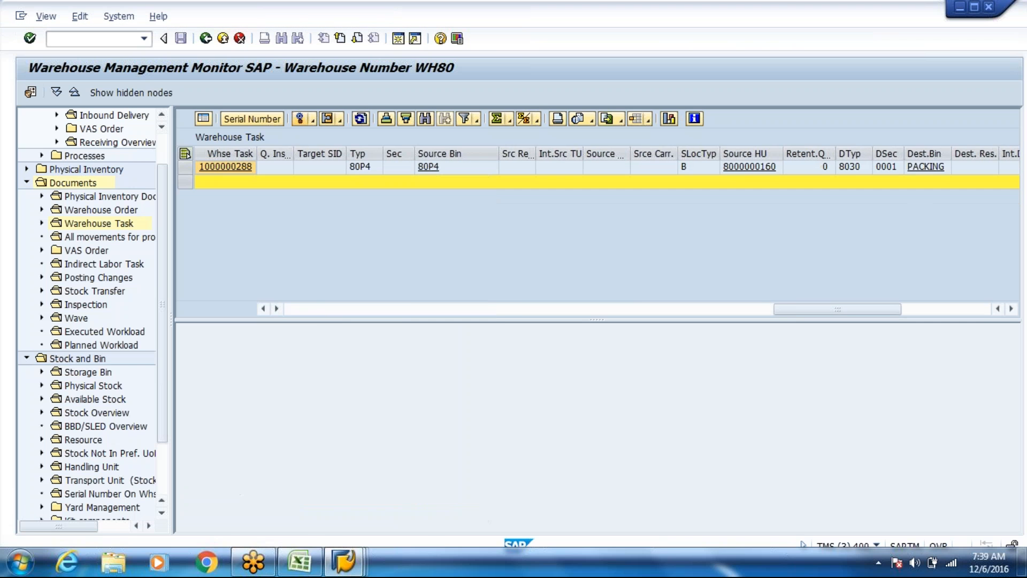
{"action": "left_click", "coordinate": [319, 309]}
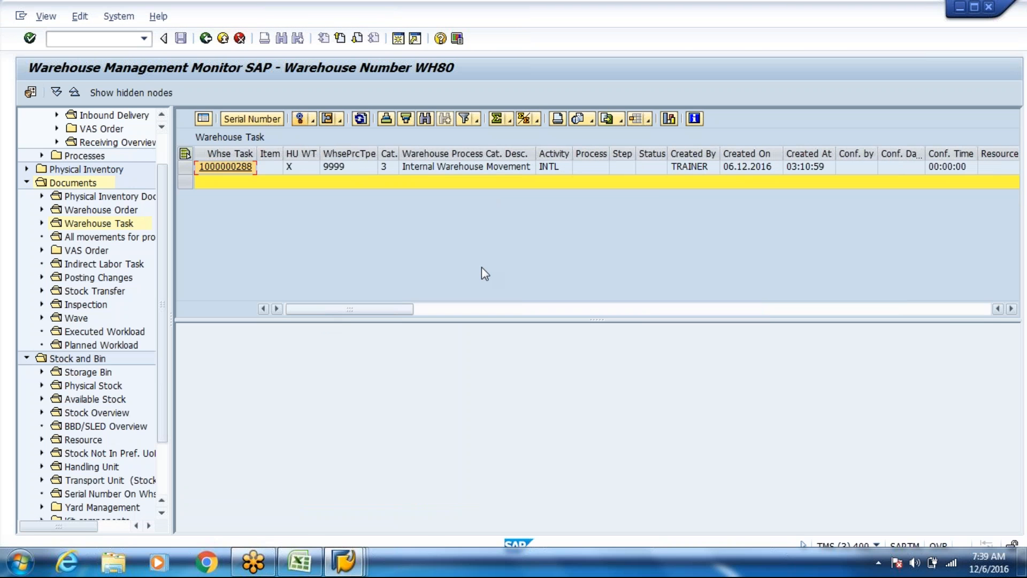
{"action": "left_click", "coordinate": [652, 168]}
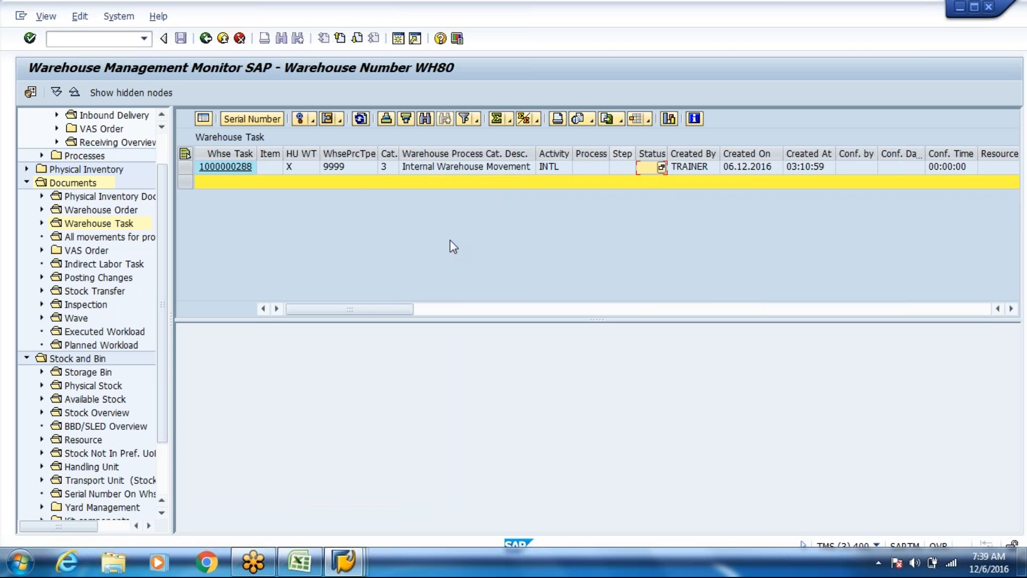
{"action": "left_click_drag", "start_coordinate": [383, 308], "coordinate": [434, 308]}
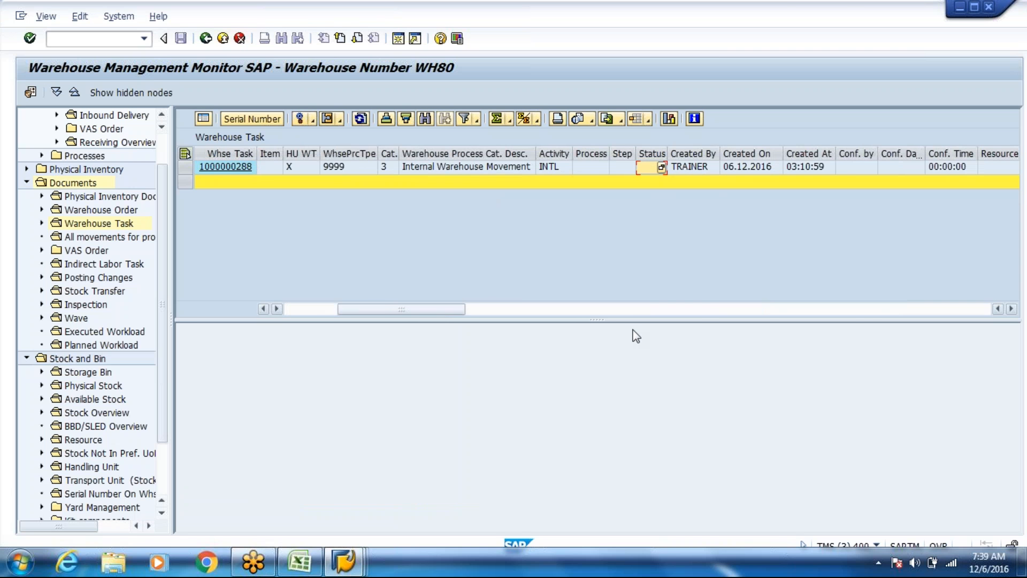
{"action": "left_click_drag", "start_coordinate": [688, 309], "coordinate": [858, 317]}
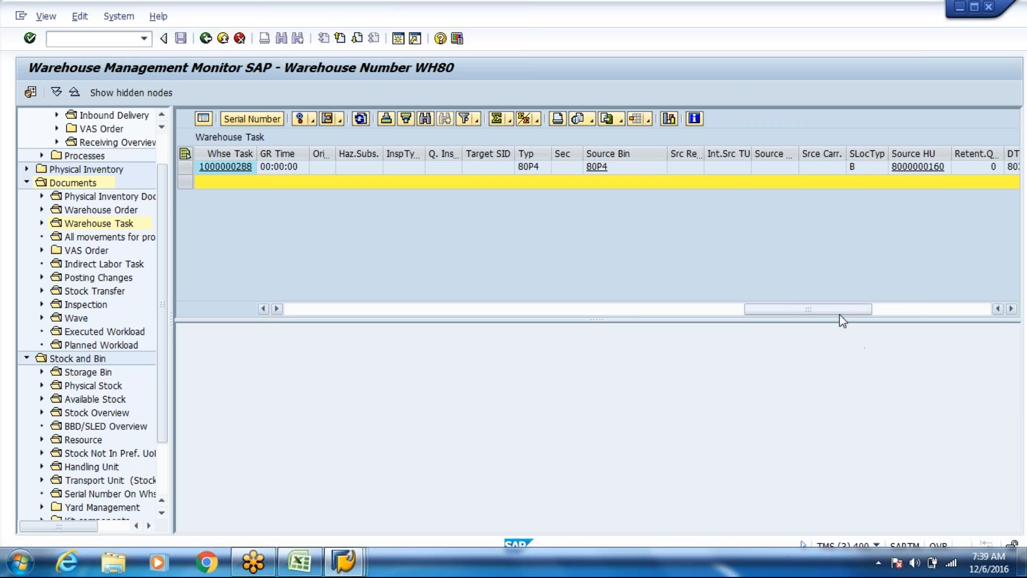
{"action": "left_click_drag", "start_coordinate": [868, 309], "coordinate": [913, 316]}
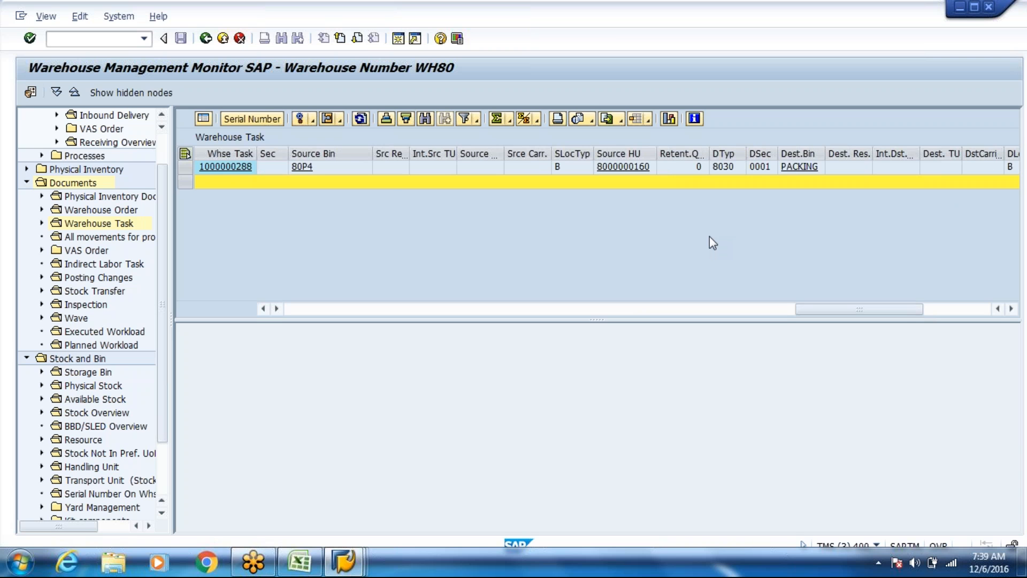
Switch to the Excel Warehouse Layout sheet and examine pump storage 8004/8006, point 80P4, high rack storage 8001 and point 80I1.
{"action": "left_click", "coordinate": [305, 562]}
{"action": "left_click", "coordinate": [748, 361]}
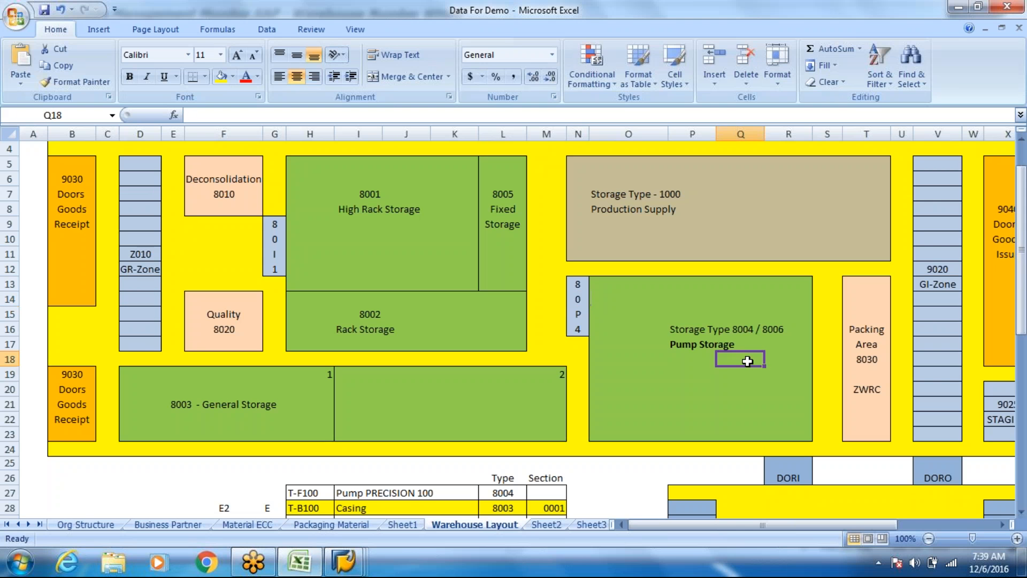
{"action": "left_click", "coordinate": [581, 299]}
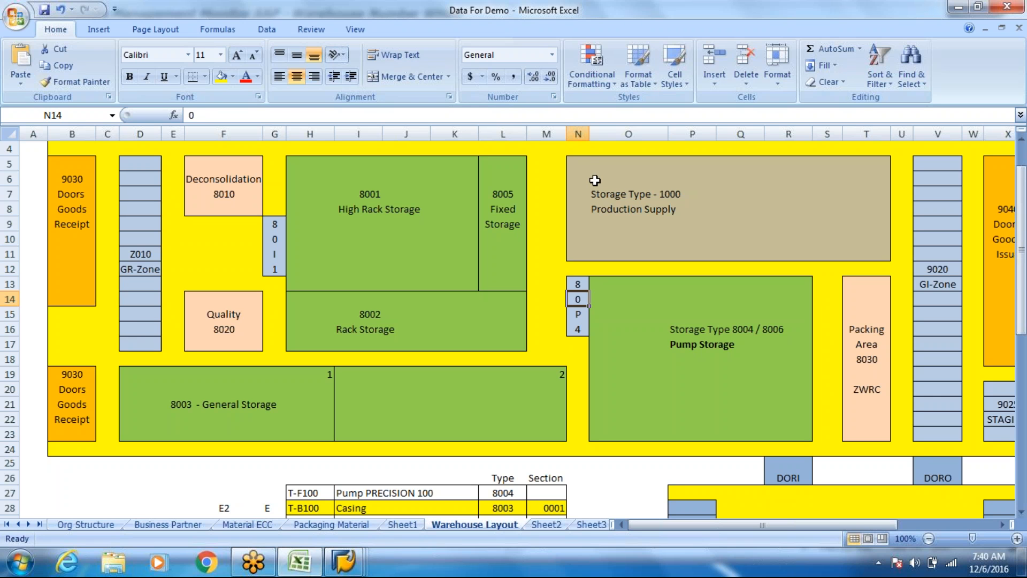
{"action": "left_click", "coordinate": [341, 213]}
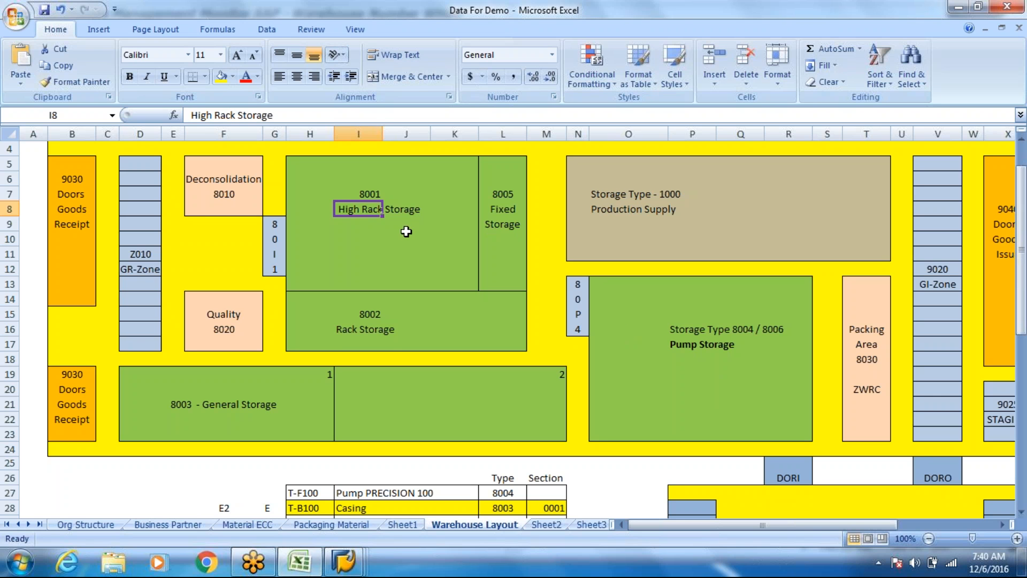
{"action": "left_click", "coordinate": [279, 250]}
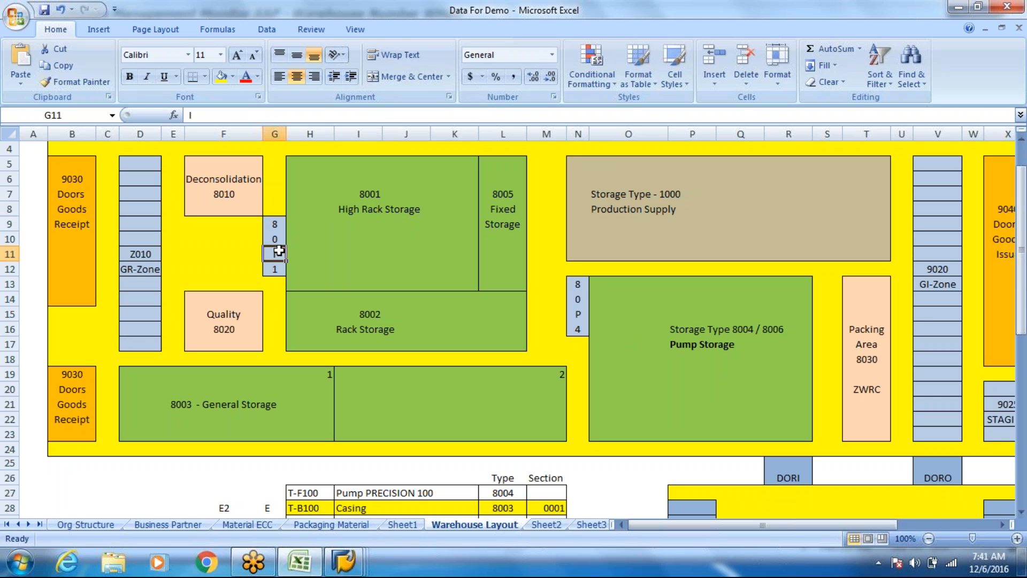
Return to the SAP warehouse monitor and confirm the warehouse task from bin 80P4 to PACKING in background, closing the log.
{"action": "key", "text": "alt+Tab"}
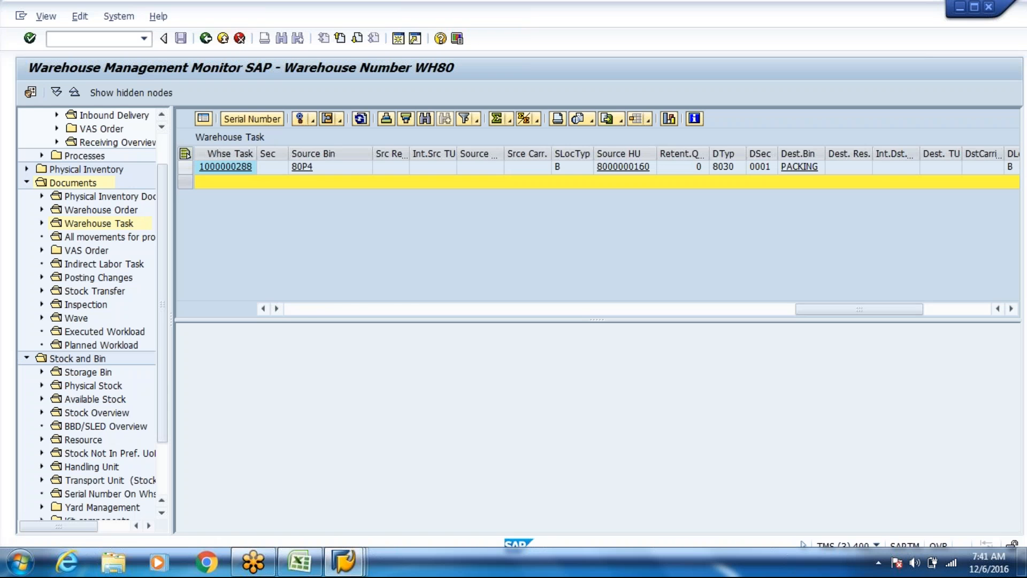
{"action": "left_click", "coordinate": [185, 167]}
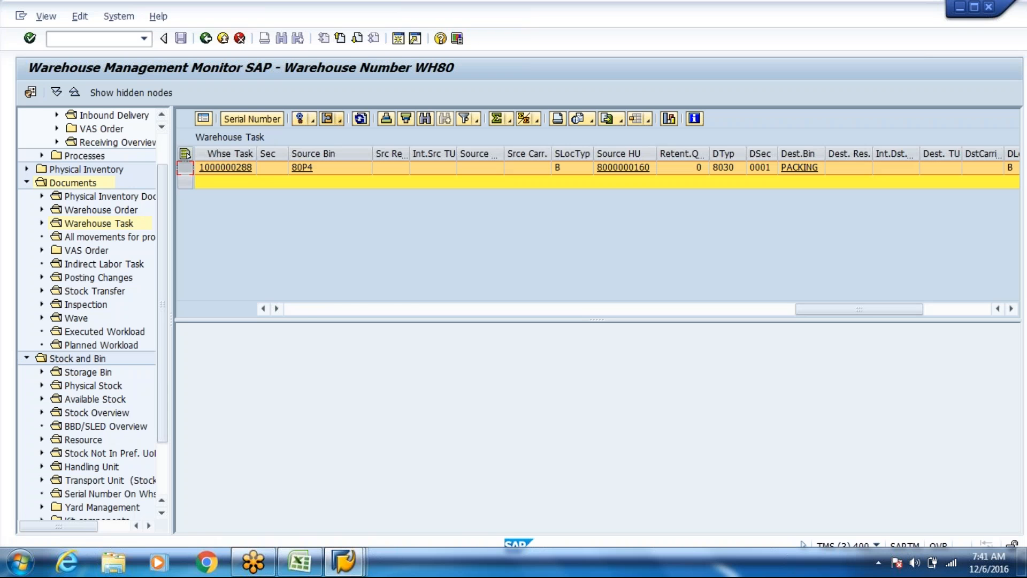
{"action": "left_click", "coordinate": [312, 119]}
{"action": "left_click", "coordinate": [369, 237]}
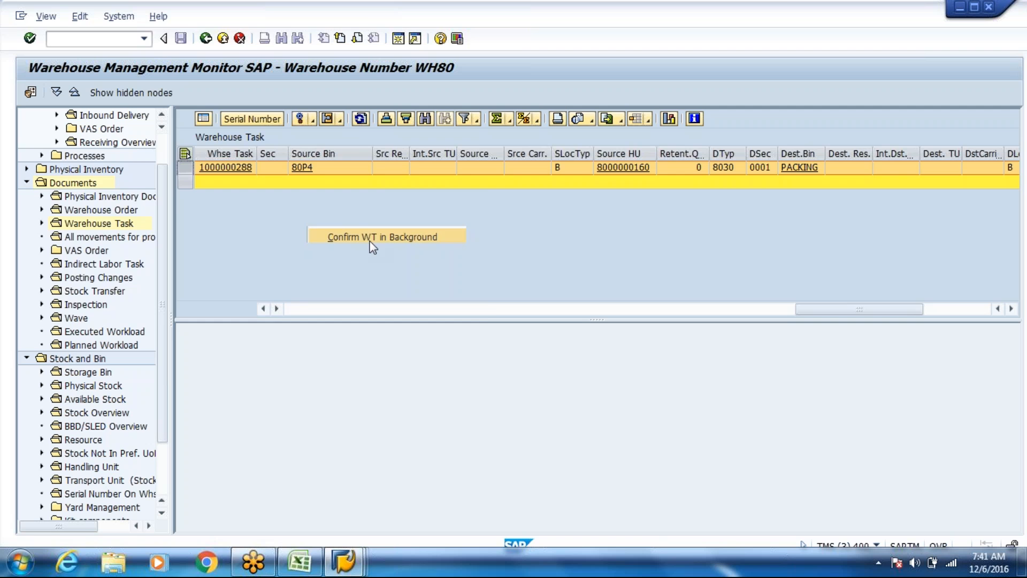
{"action": "left_click", "coordinate": [274, 302]}
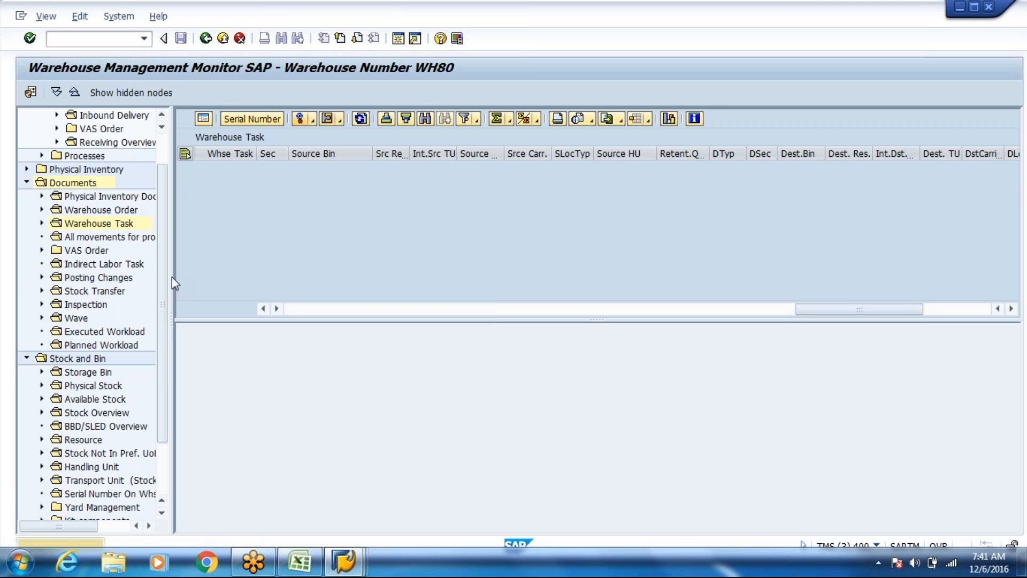
{"action": "left_click", "coordinate": [94, 468]}
{"action": "double_click", "coordinate": [95, 469]}
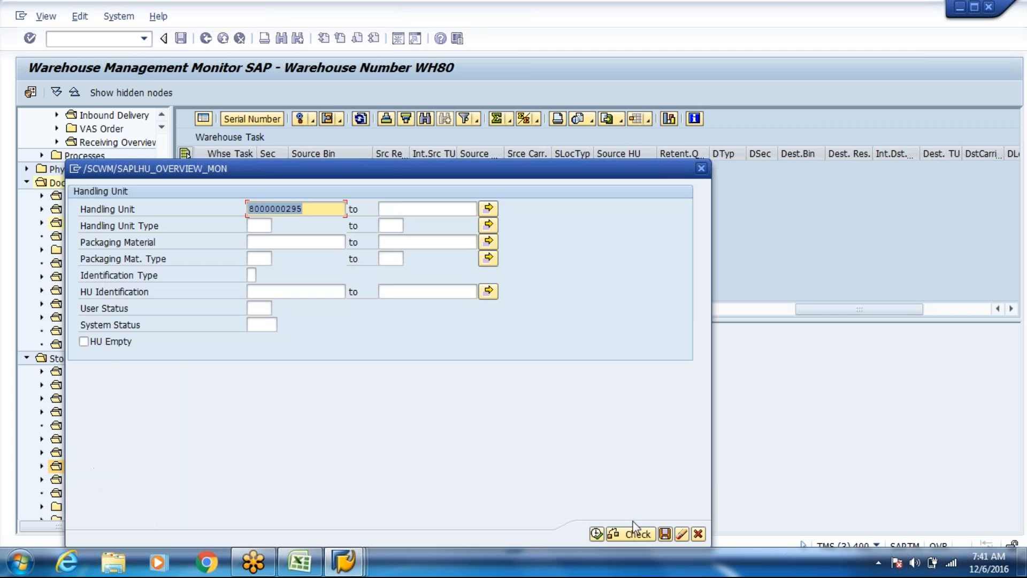
{"action": "left_click", "coordinate": [596, 534]}
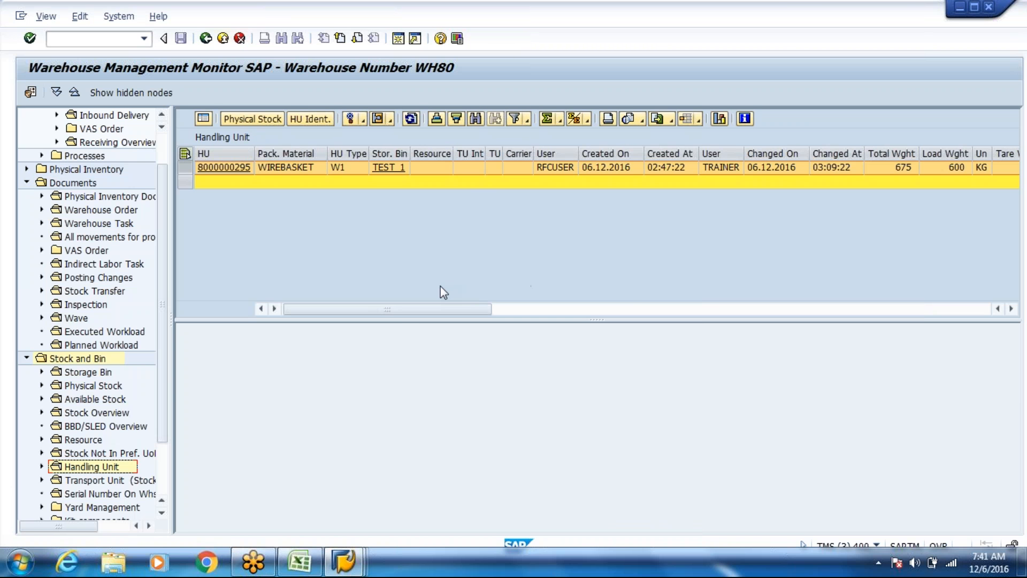
{"action": "double_click", "coordinate": [98, 463]}
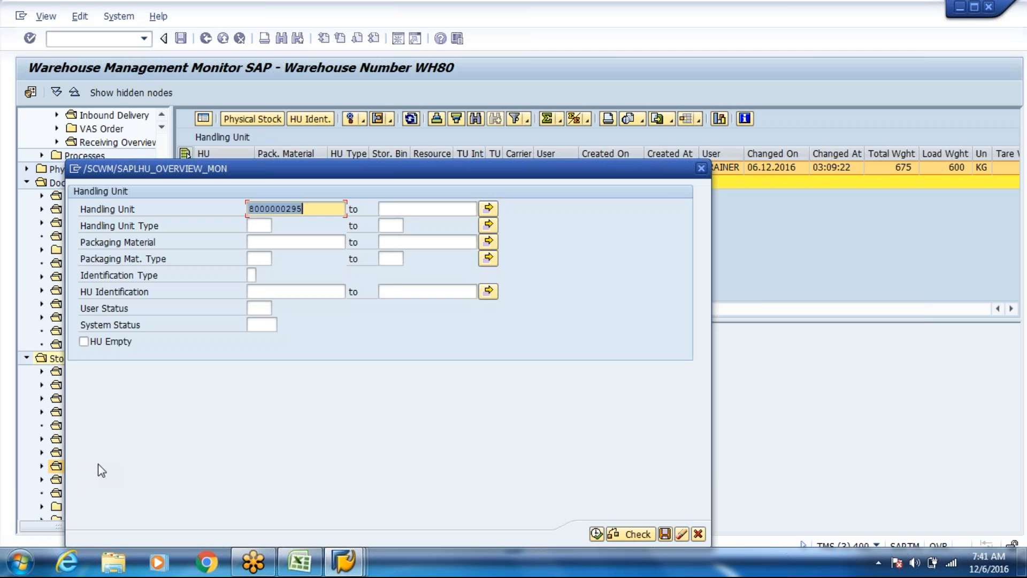
{"action": "key", "text": "ctrl+v"}
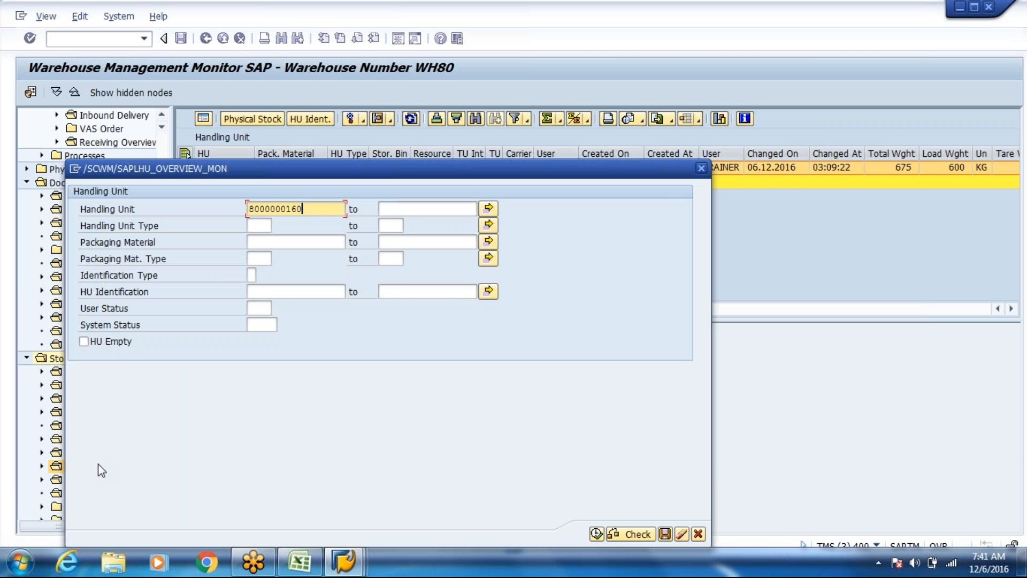
{"action": "left_click", "coordinate": [597, 534]}
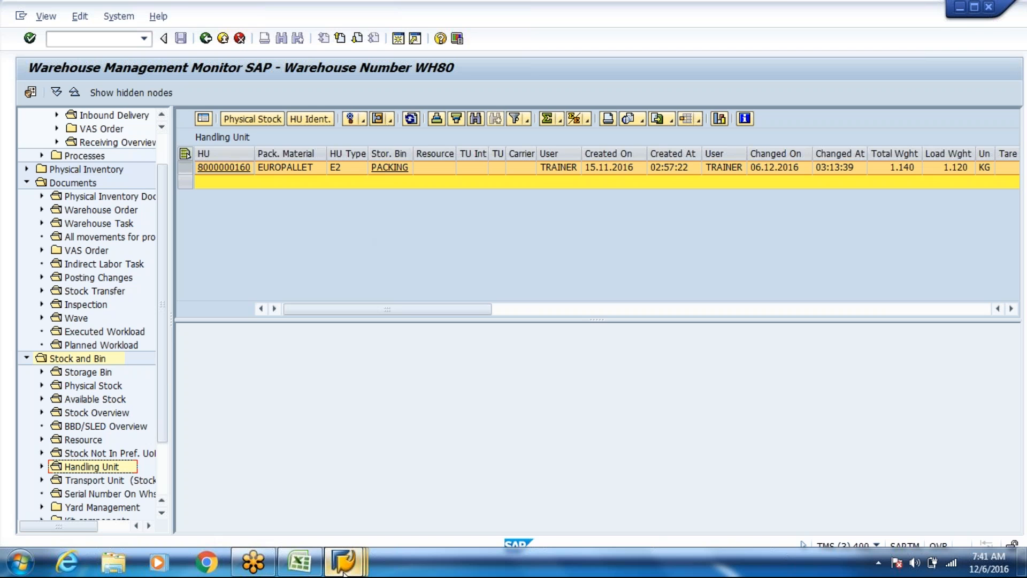
Switch to the Create HU Warehouse Task window for warehouse WH80.
{"action": "mouse_move", "coordinate": [344, 571]}
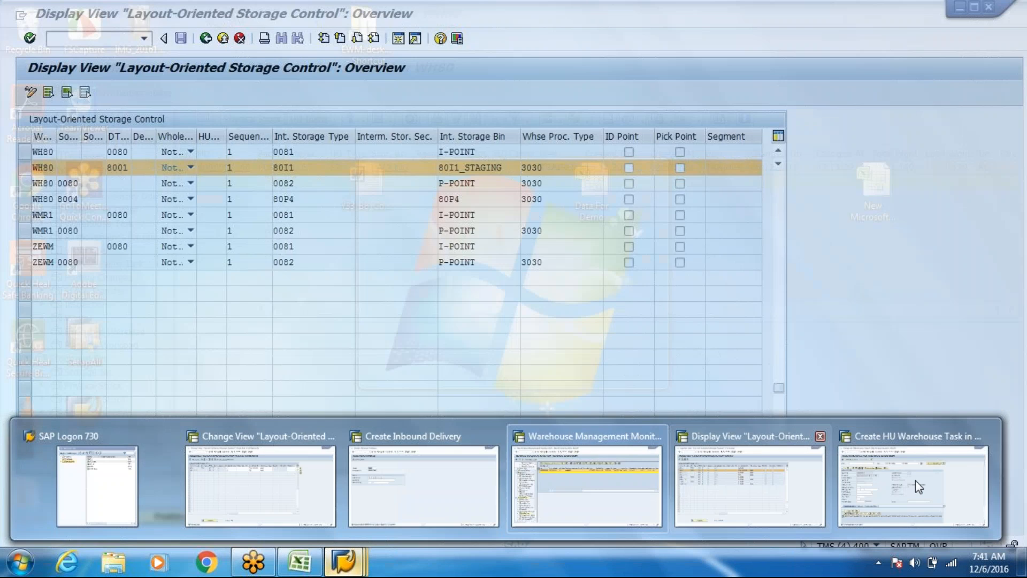
{"action": "left_click", "coordinate": [916, 481]}
{"action": "left_click", "coordinate": [149, 303]}
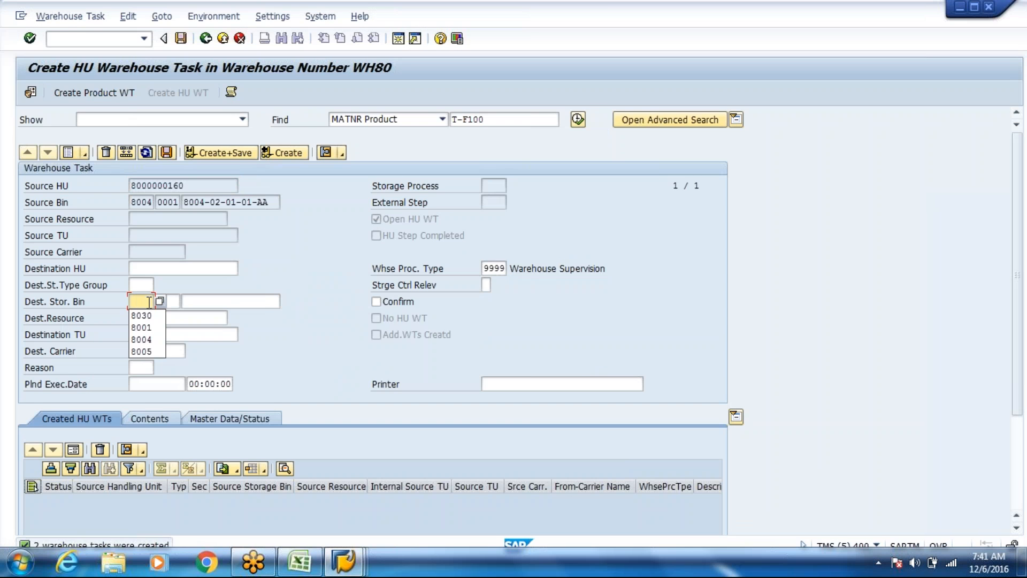
{"action": "key", "text": "Down"}
{"action": "key", "text": "Down"}
{"action": "key", "text": "Return"}
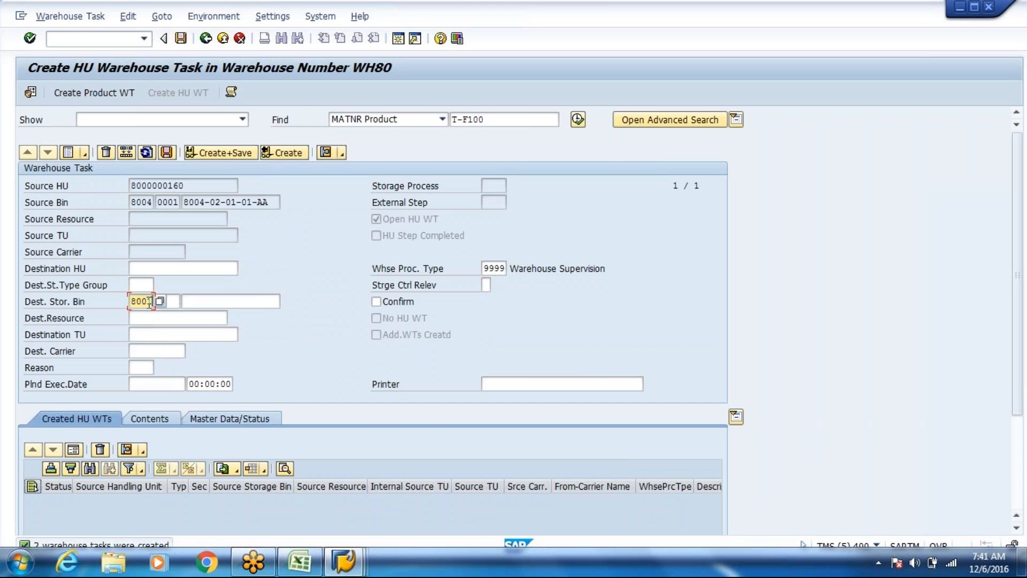
{"action": "key", "text": "BackSpace"}
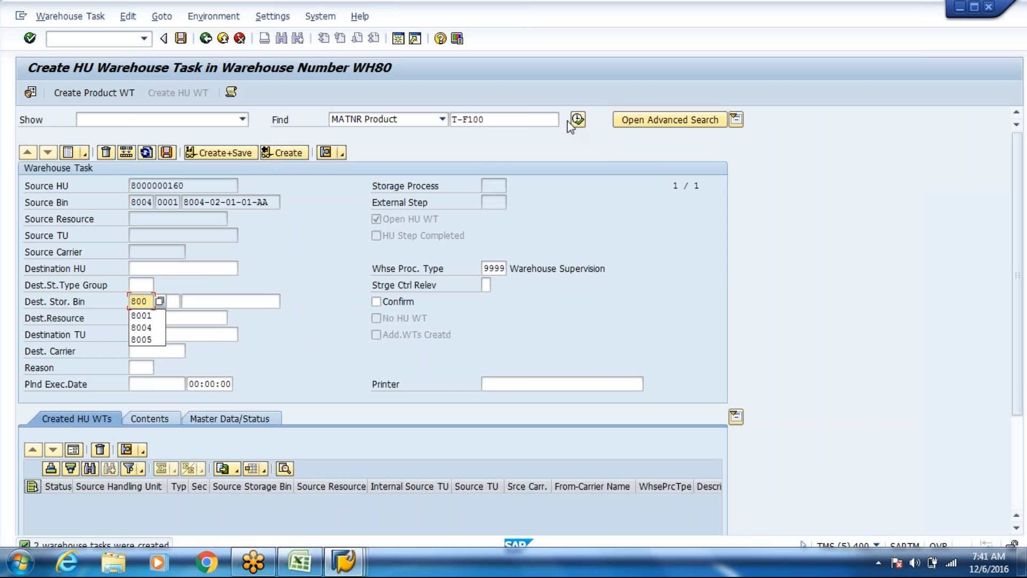
{"action": "left_click", "coordinate": [572, 122]}
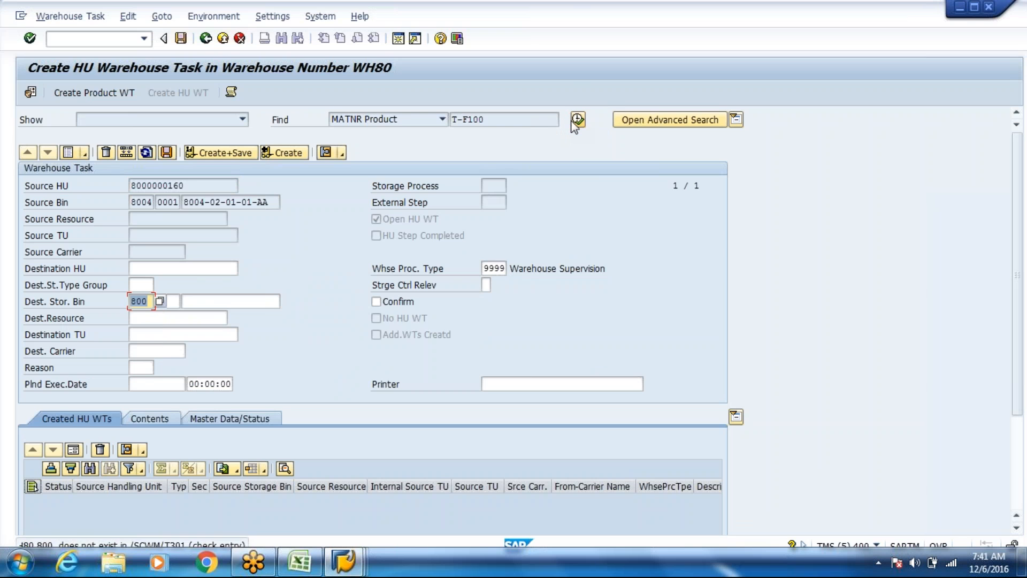
{"action": "key", "text": "BackSpace"}
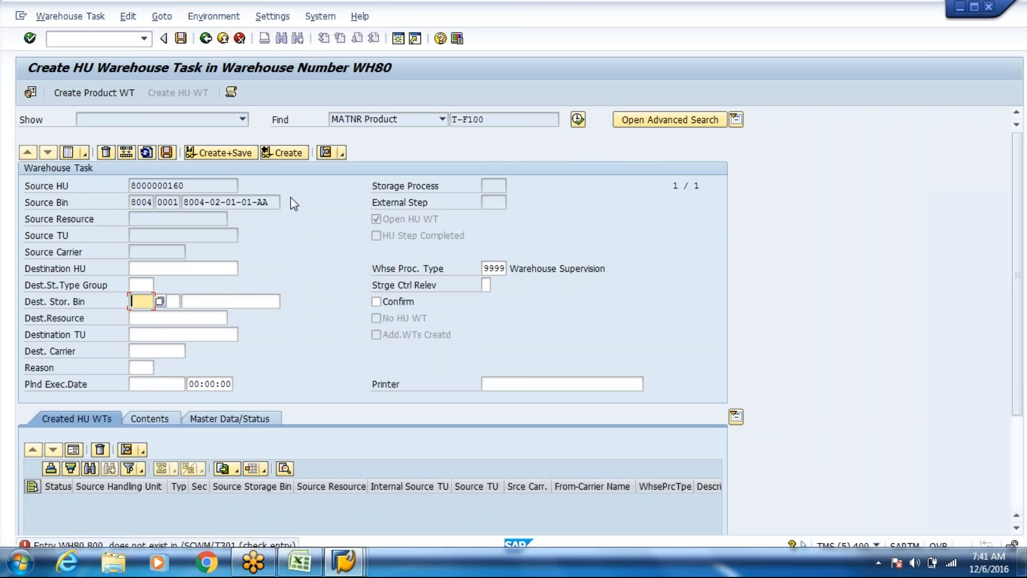
{"action": "key", "text": "Return"}
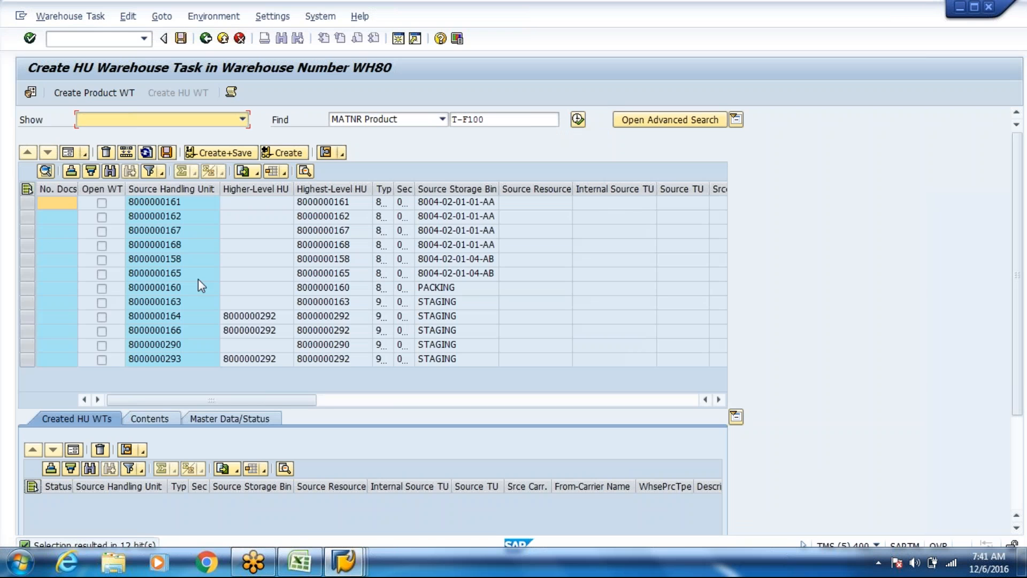
{"action": "left_click", "coordinate": [28, 288]}
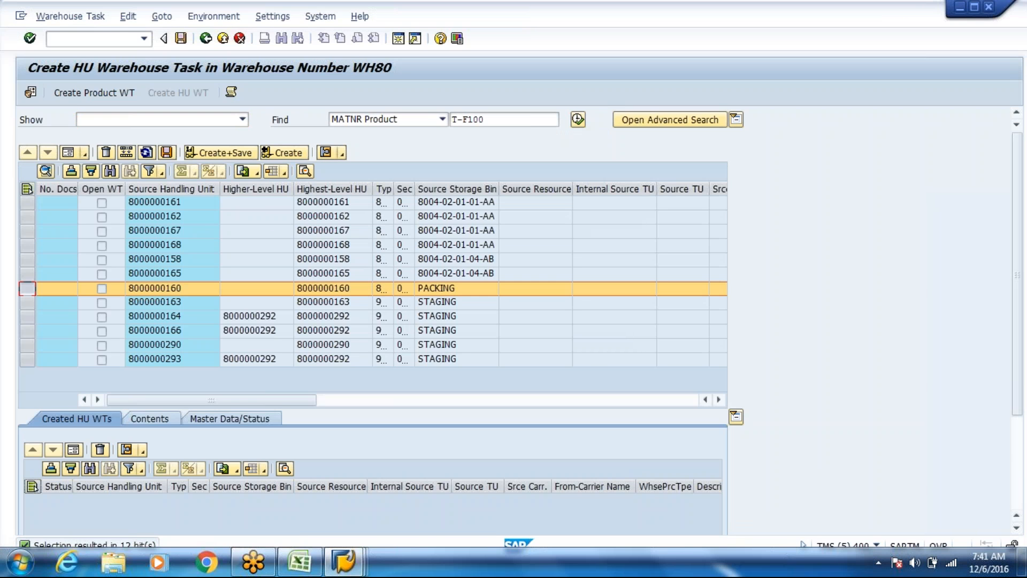
{"action": "left_click", "coordinate": [69, 153]}
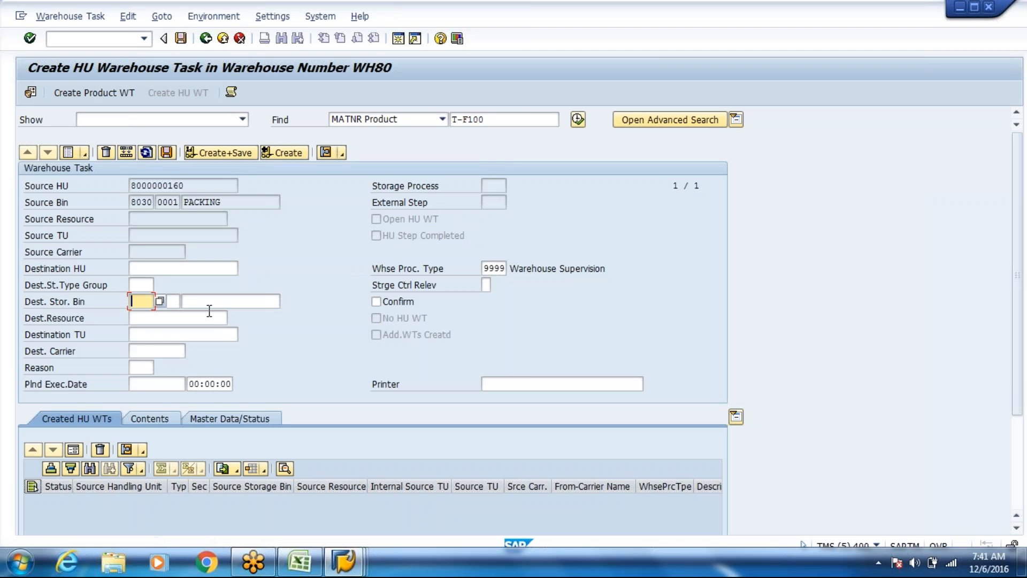
{"action": "left_click", "coordinate": [142, 301]}
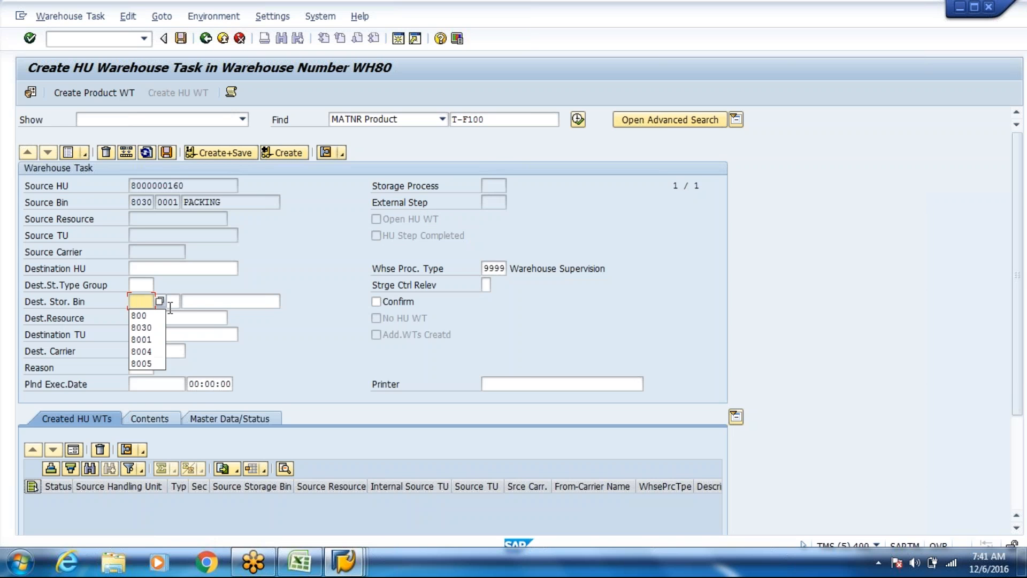
{"action": "left_click", "coordinate": [142, 351]}
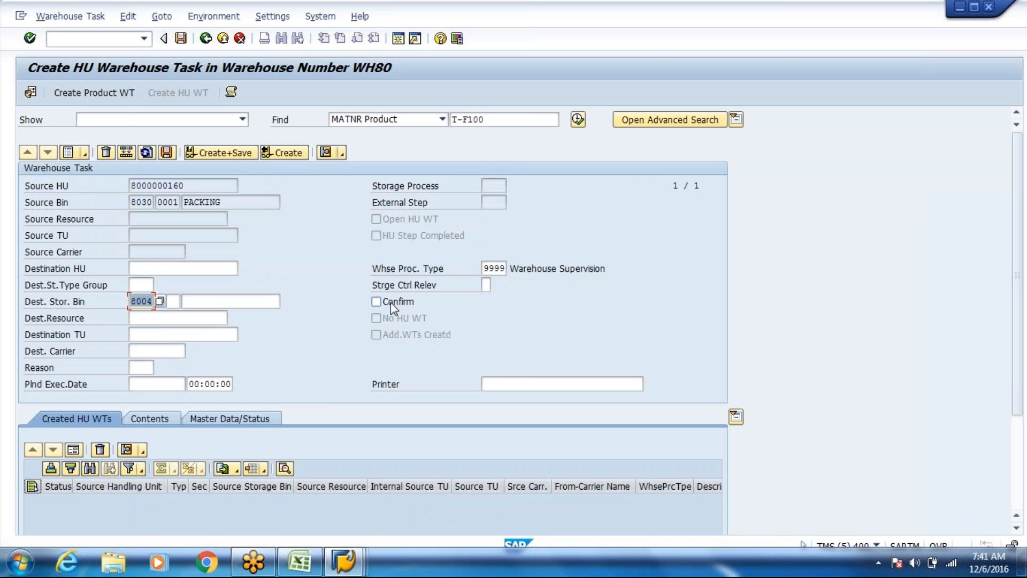
{"action": "left_click", "coordinate": [219, 154]}
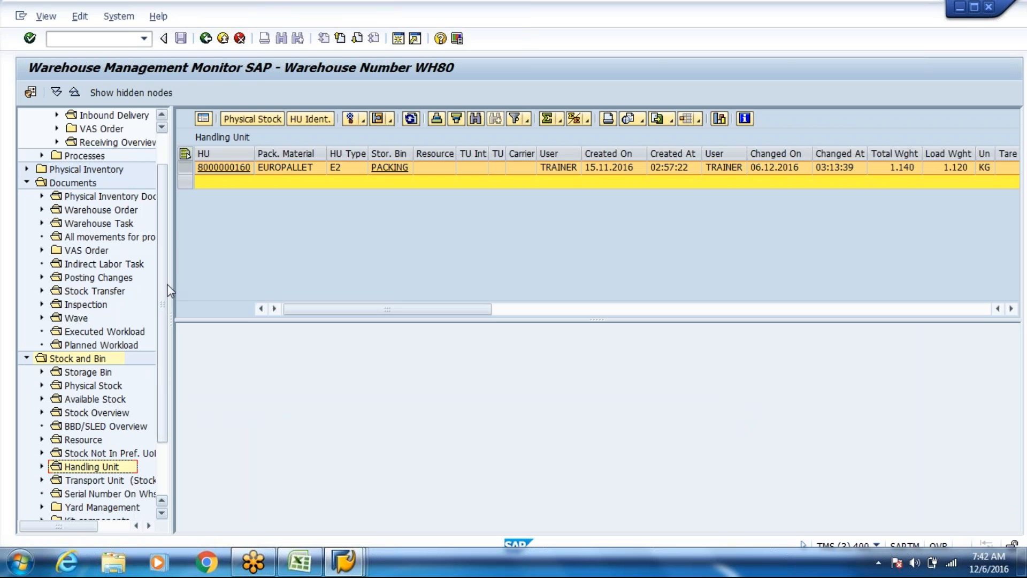
{"action": "left_click_drag", "start_coordinate": [171, 291], "coordinate": [161, 291]}
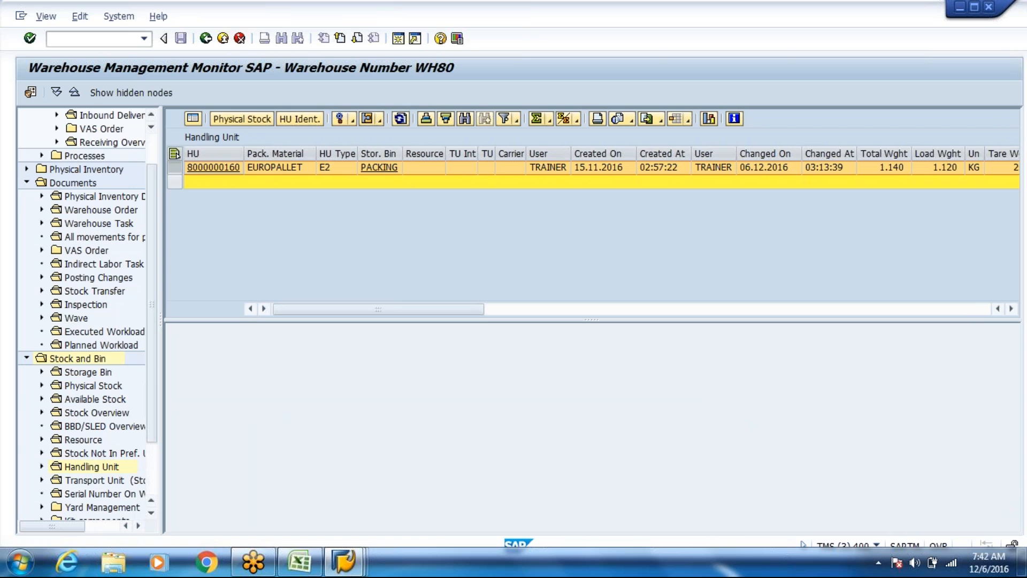
{"action": "scroll", "coordinate": [152, 162], "scroll_direction": "up", "scroll_amount": 1}
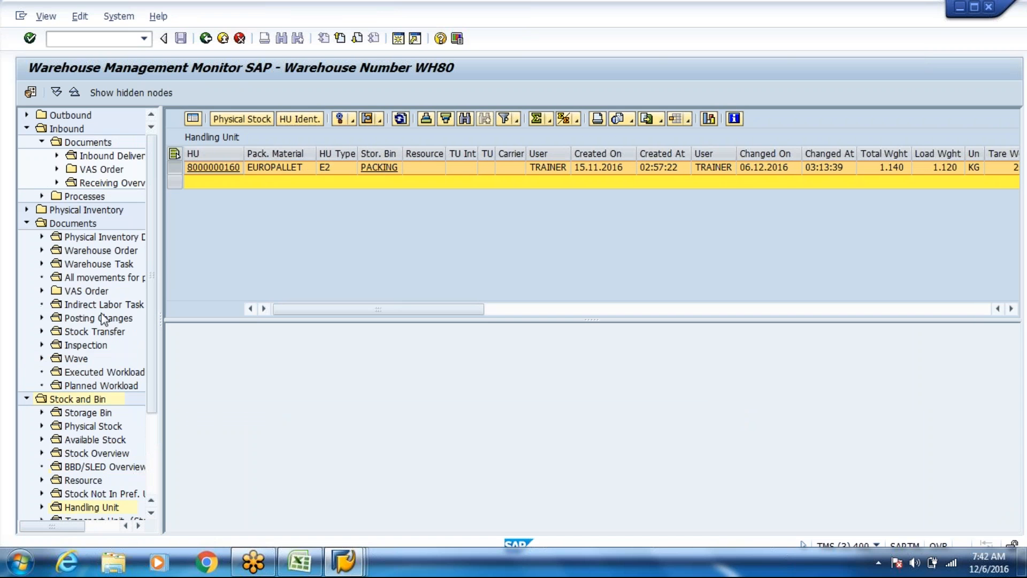
{"action": "double_click", "coordinate": [121, 263]}
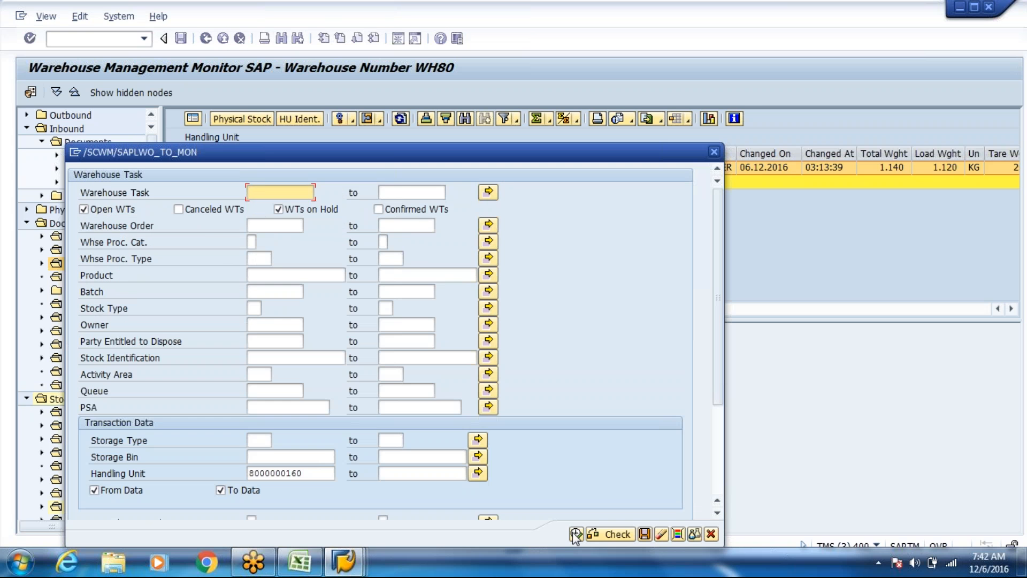
{"action": "left_click", "coordinate": [577, 537]}
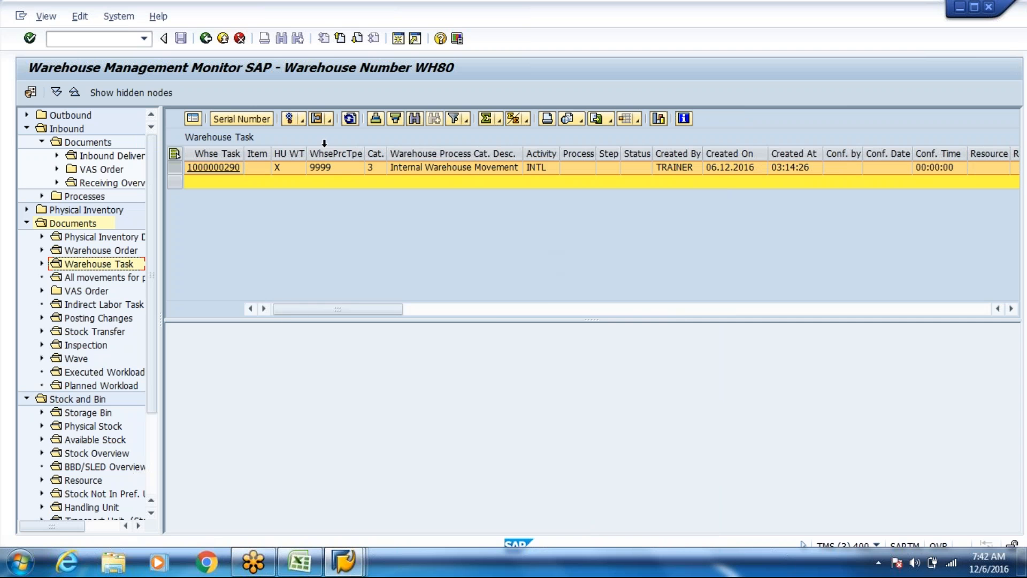
{"action": "left_click_drag", "start_coordinate": [358, 307], "coordinate": [447, 333]}
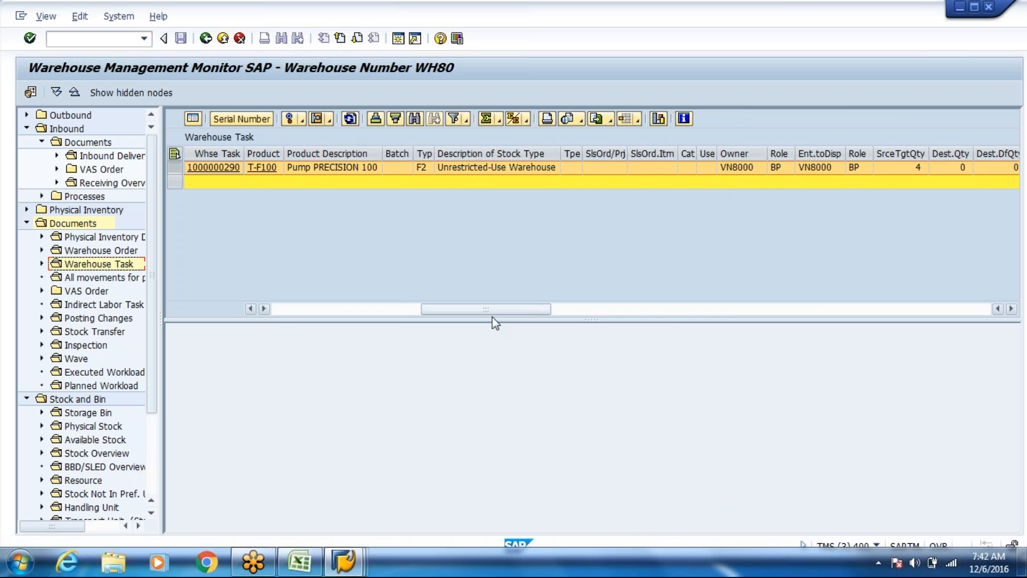
{"action": "left_click", "coordinate": [668, 314]}
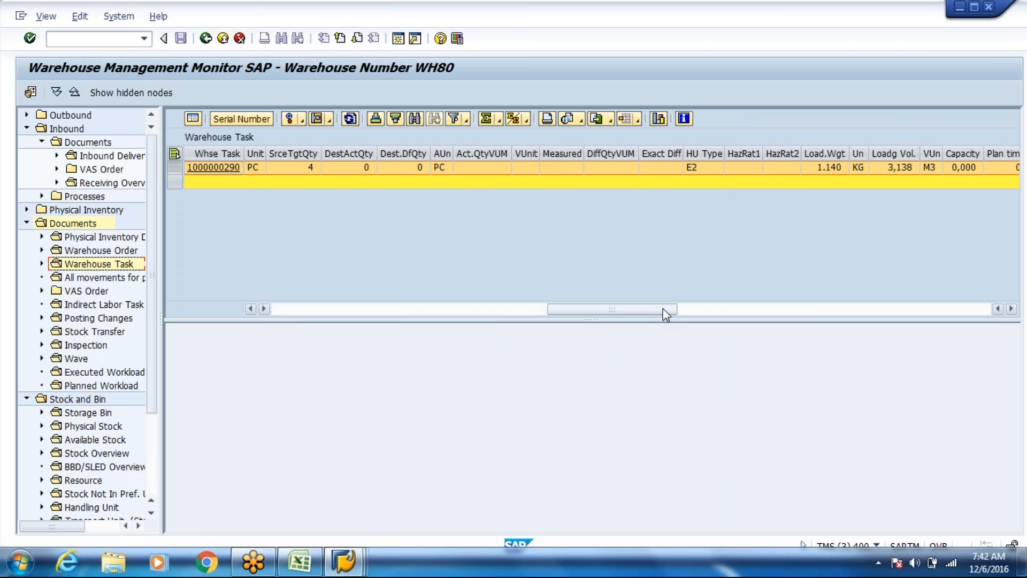
{"action": "left_click_drag", "start_coordinate": [666, 312], "coordinate": [801, 312]}
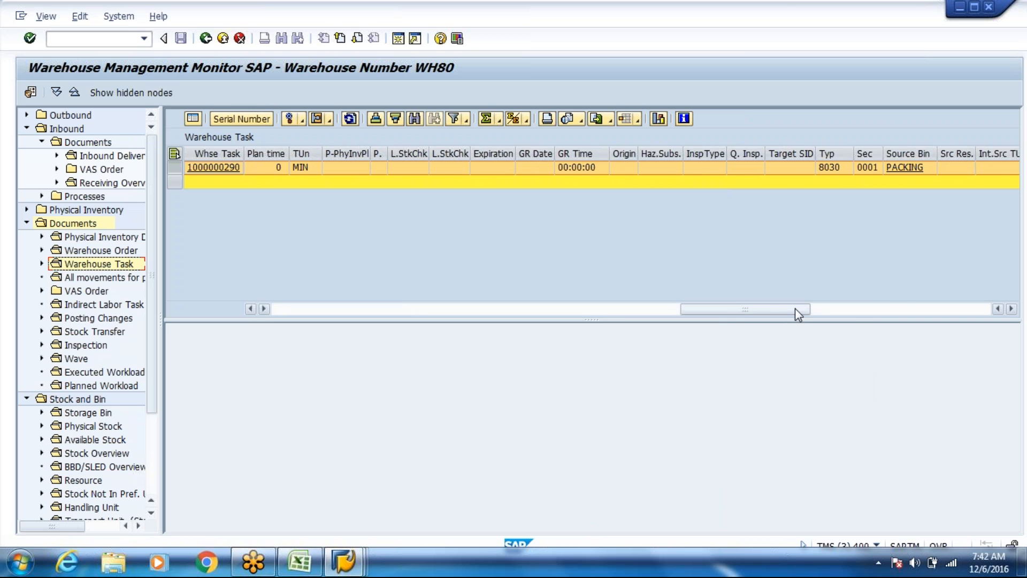
{"action": "left_click_drag", "start_coordinate": [795, 309], "coordinate": [896, 309]}
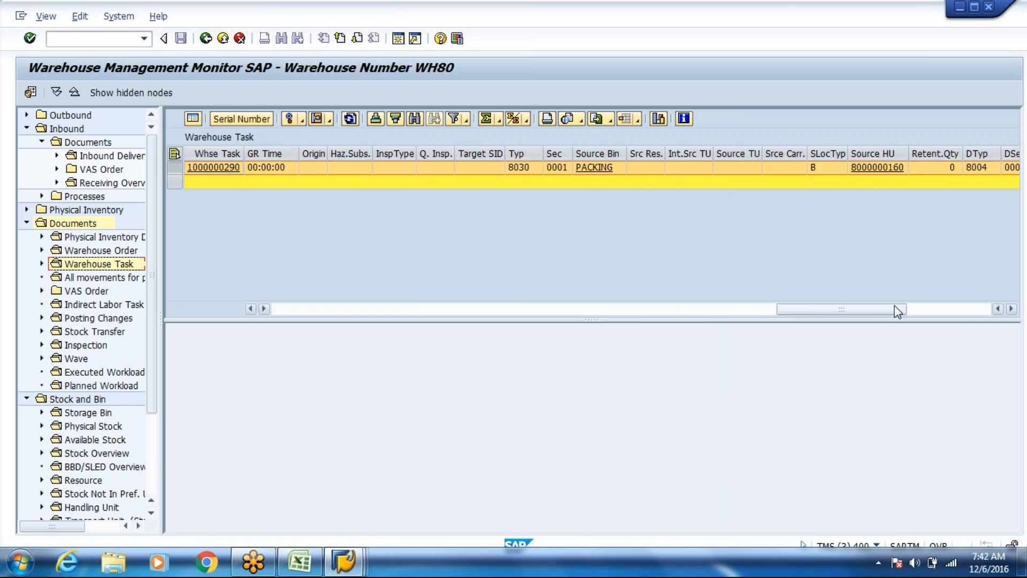
{"action": "left_click", "coordinate": [303, 122]}
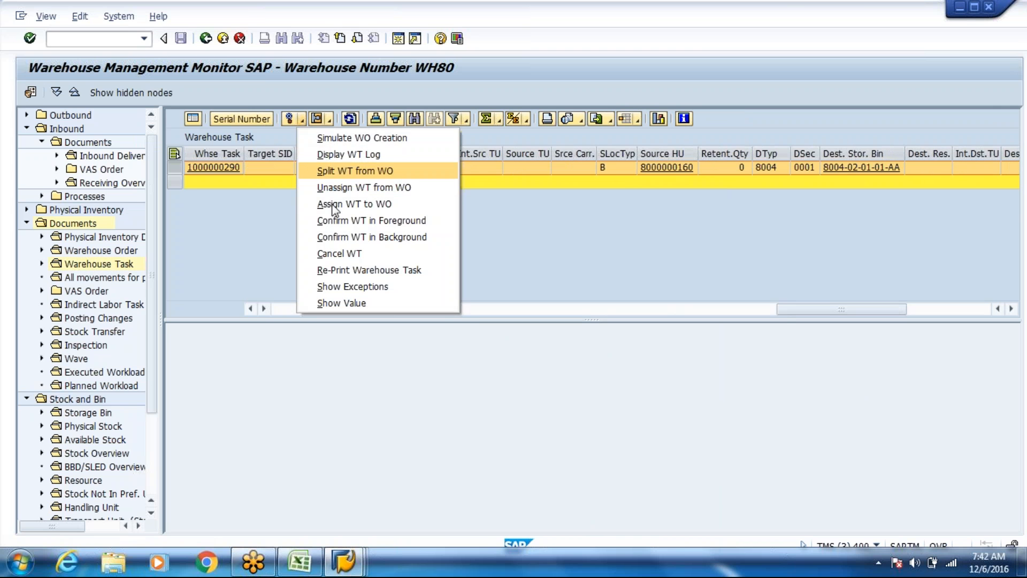
{"action": "left_click", "coordinate": [345, 237]}
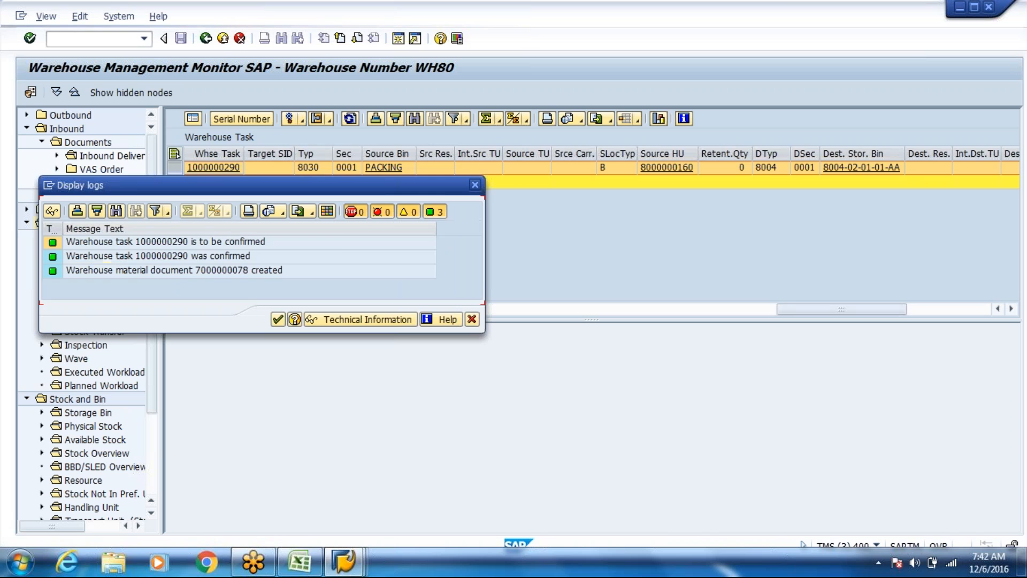
{"action": "key", "text": "Return"}
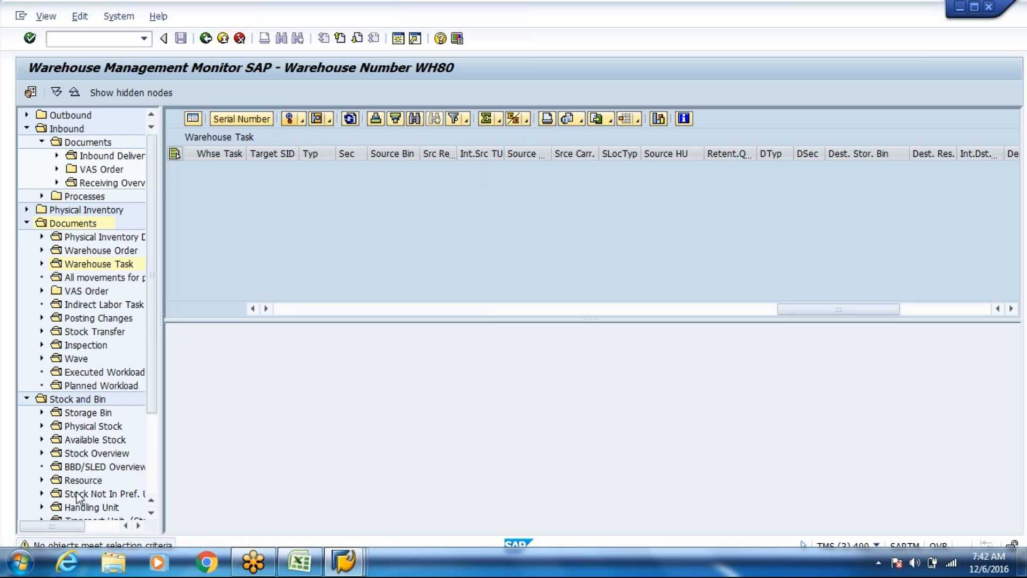
{"action": "left_click", "coordinate": [92, 507]}
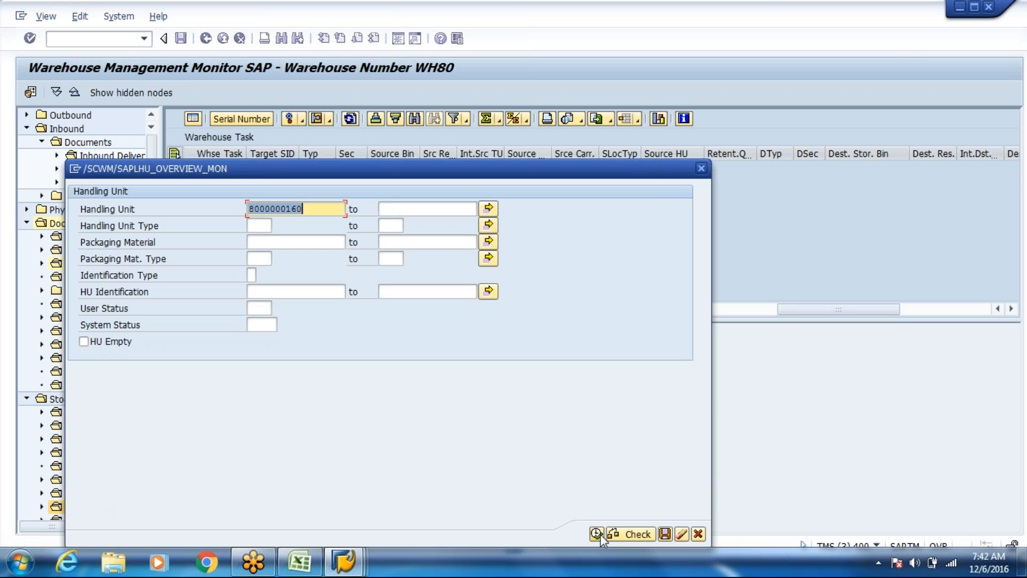
{"action": "left_click", "coordinate": [597, 534]}
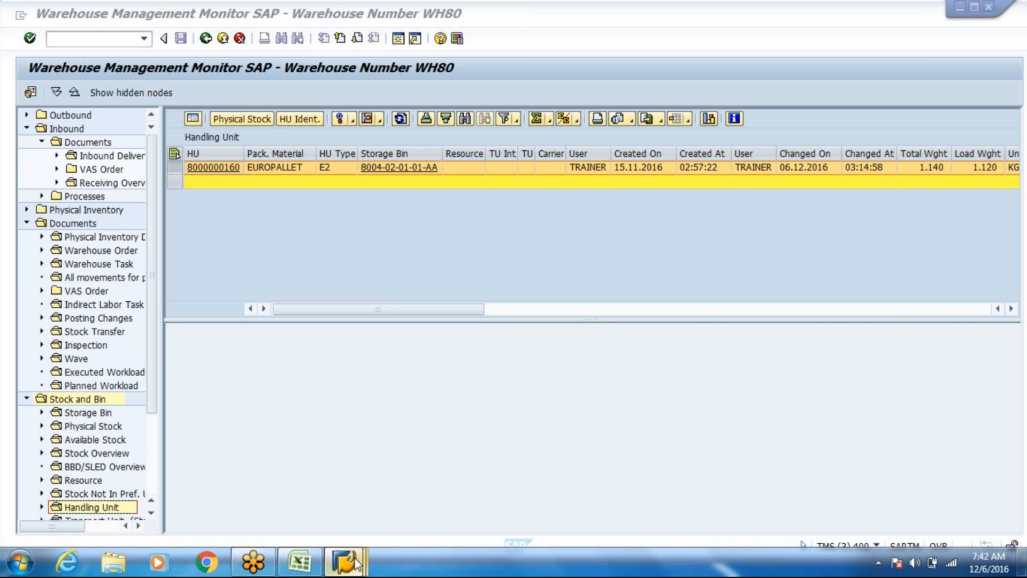
Create and save an inbound delivery for 100 PC of material T-T100 from the vendor and purchase order already filled in.
{"action": "mouse_move", "coordinate": [356, 563]}
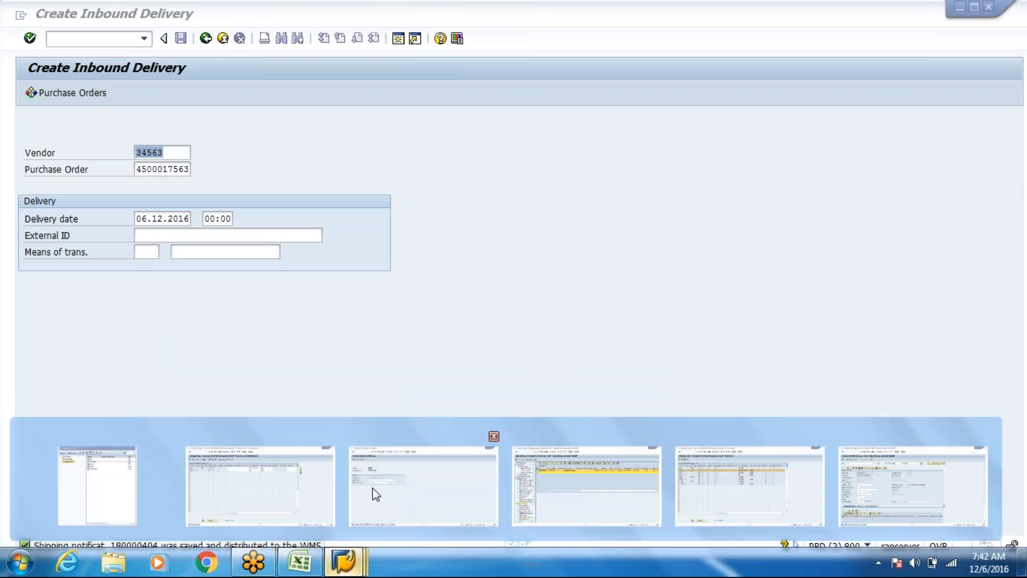
{"action": "left_click", "coordinate": [377, 494]}
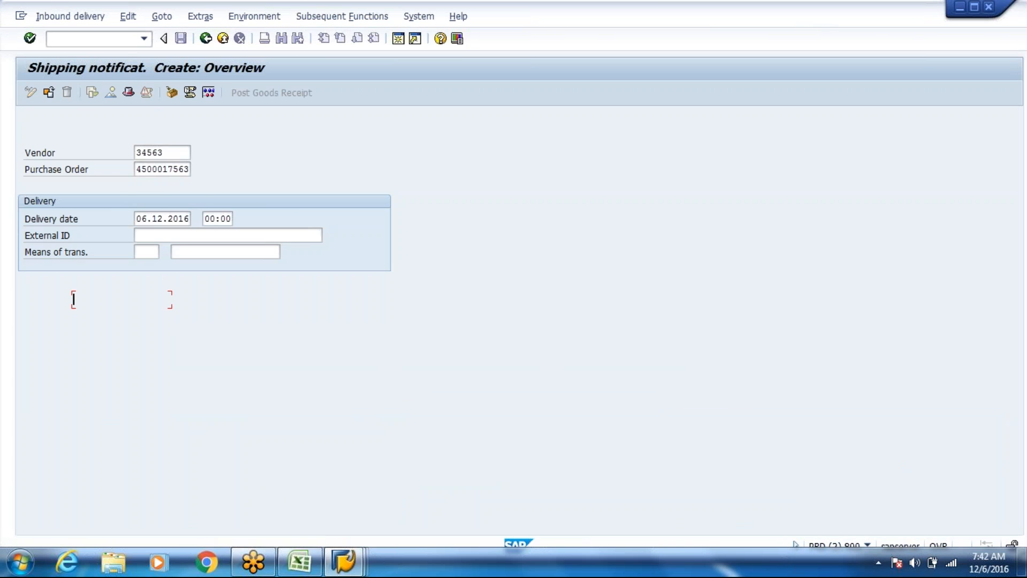
{"action": "key", "text": "Return"}
{"action": "key", "text": "Down"}
{"action": "key", "text": "Down"}
{"action": "key", "text": "Down"}
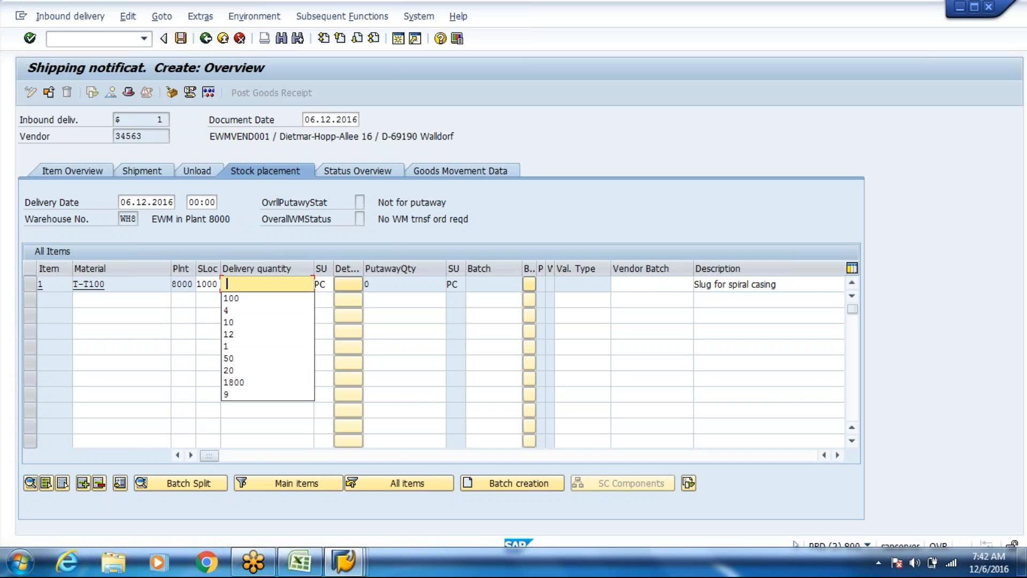
{"action": "key", "text": "Up"}
{"action": "key", "text": "Return"}
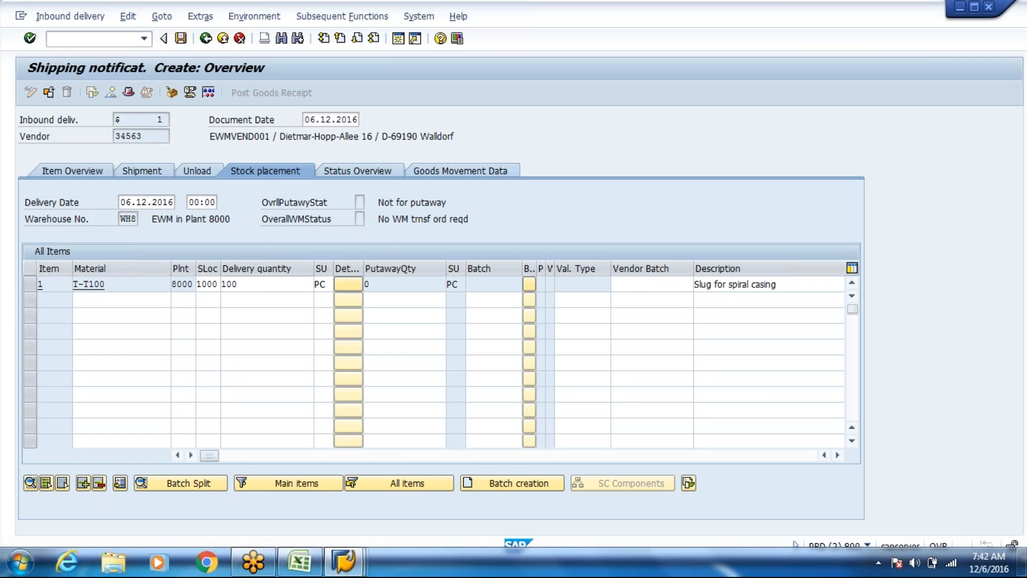
{"action": "key", "text": "Return"}
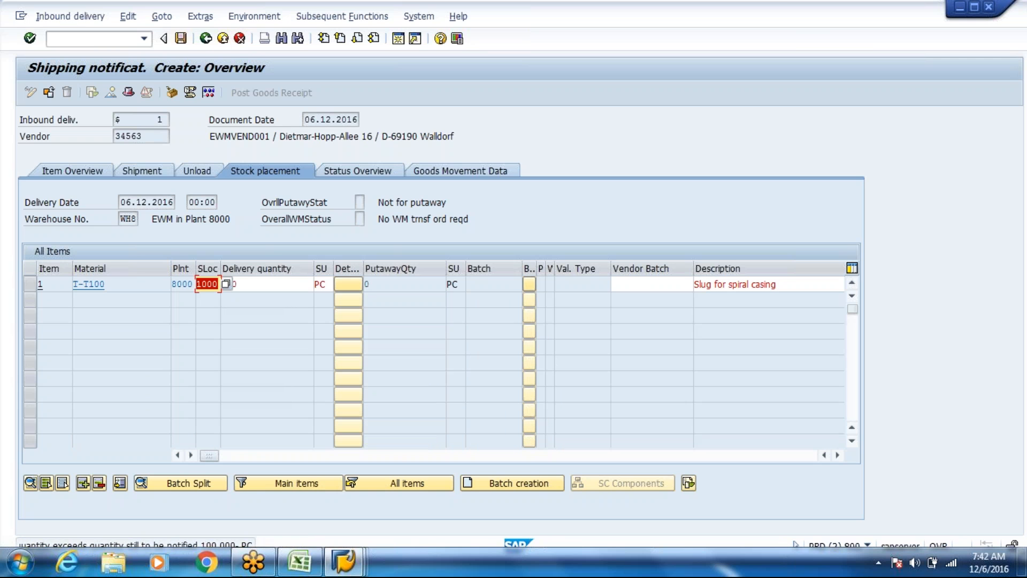
{"action": "key", "text": "Return"}
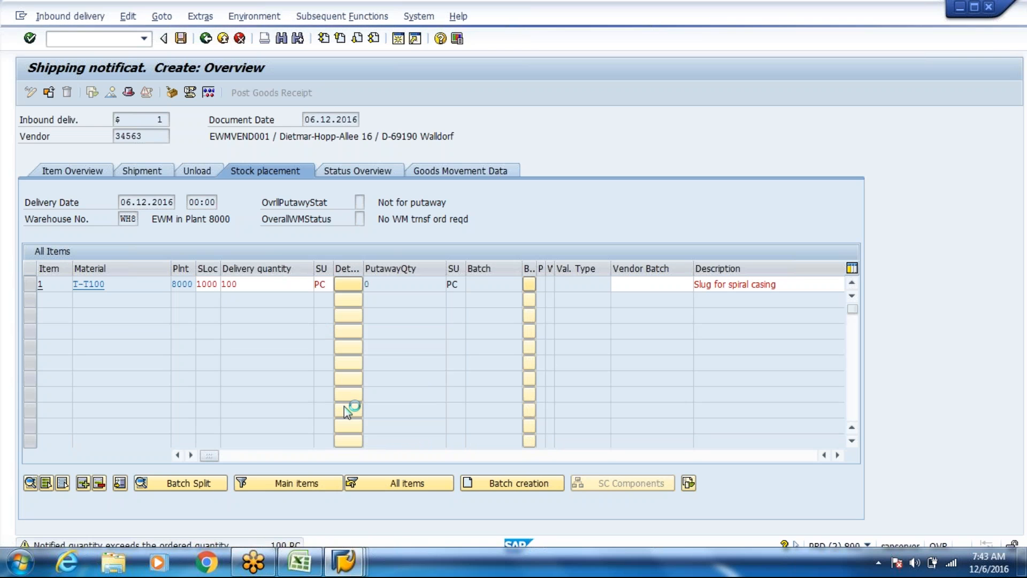
Review the WH80 layout-oriented storage control entries for 8001 and 8004, including their intermediate storage types and warehouse process type.
{"action": "left_click", "coordinate": [345, 558]}
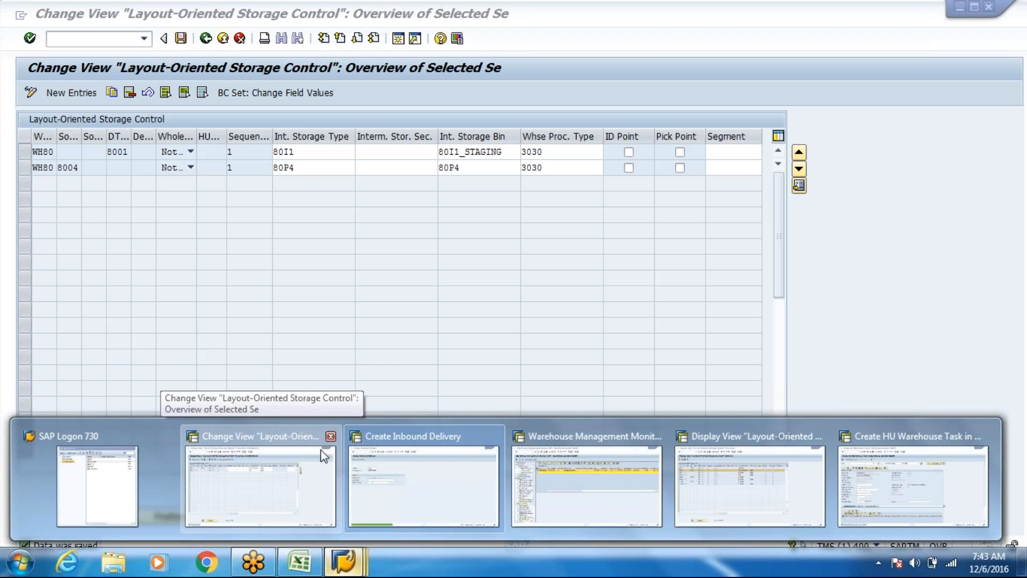
{"action": "left_click", "coordinate": [323, 460]}
{"action": "left_click", "coordinate": [115, 153]}
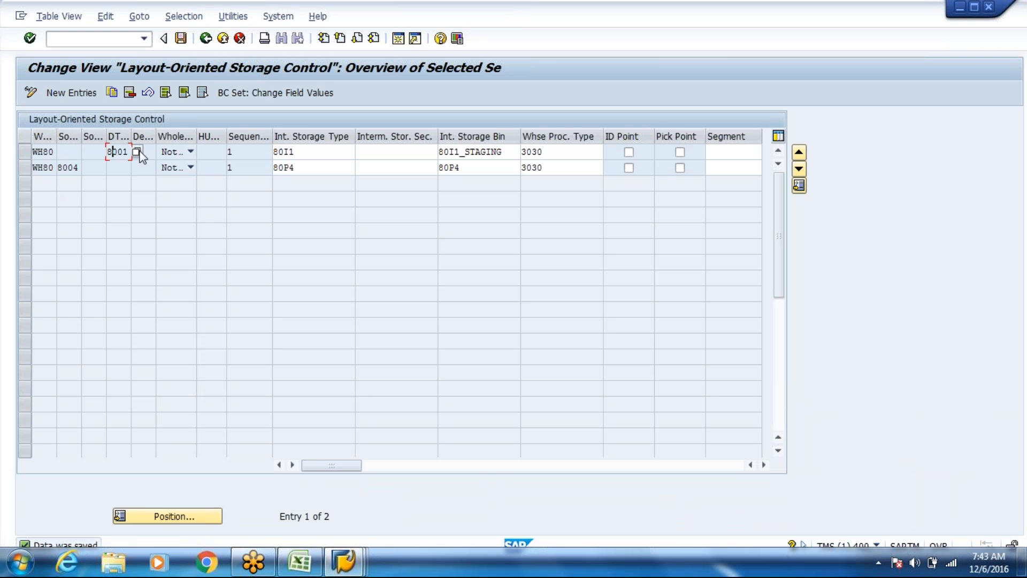
{"action": "left_click", "coordinate": [72, 166]}
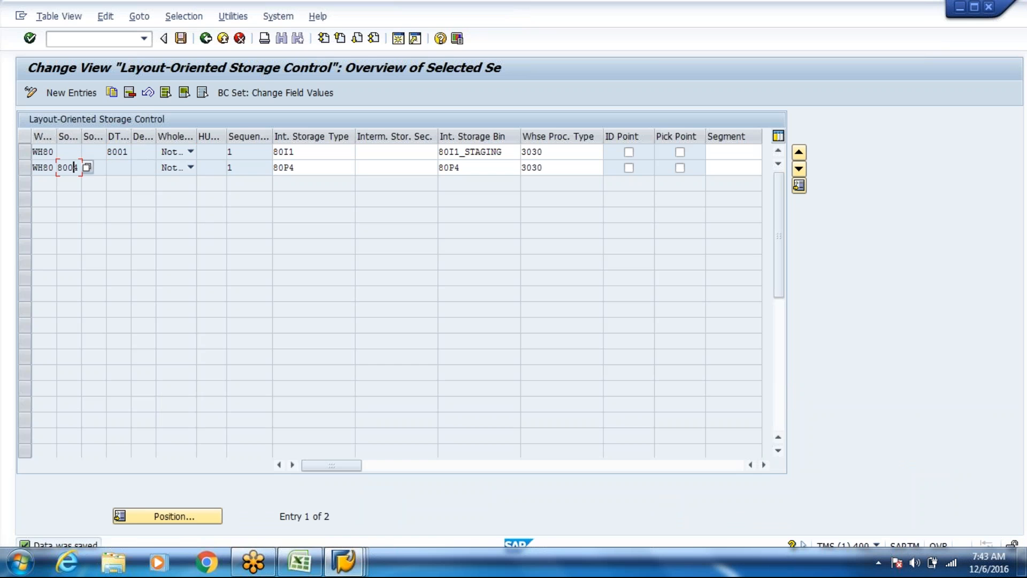
{"action": "left_click", "coordinate": [289, 172]}
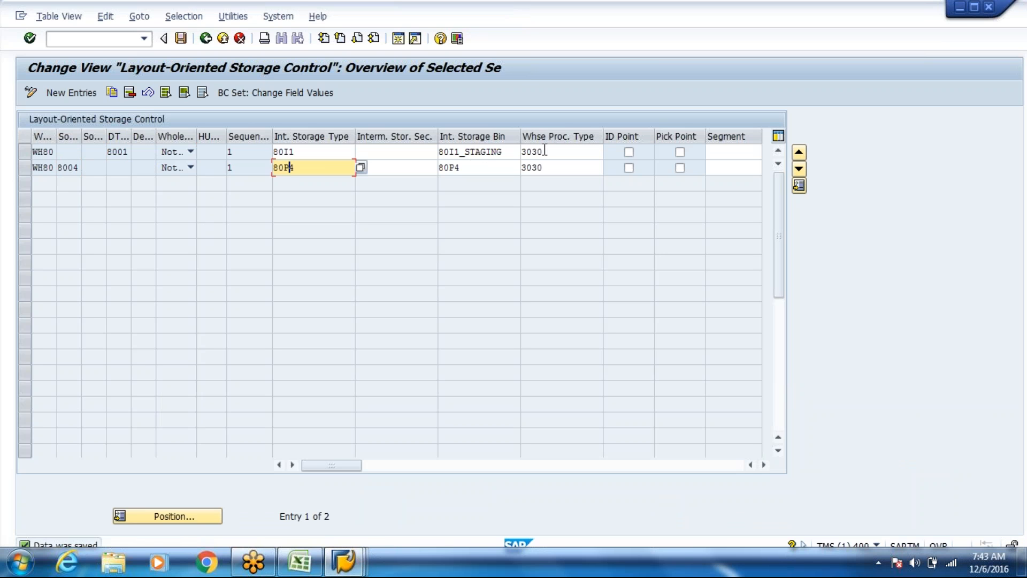
{"action": "left_click_drag", "start_coordinate": [544, 152], "coordinate": [501, 170]}
{"action": "left_click", "coordinate": [523, 152]}
{"action": "left_click", "coordinate": [523, 151]}
{"action": "left_click", "coordinate": [524, 158]}
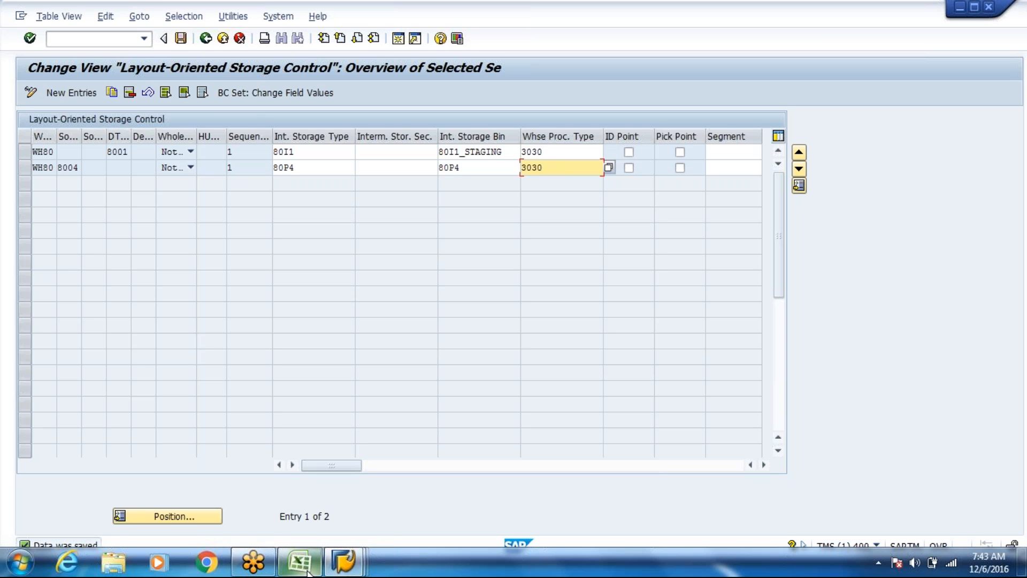
{"action": "mouse_move", "coordinate": [342, 566]}
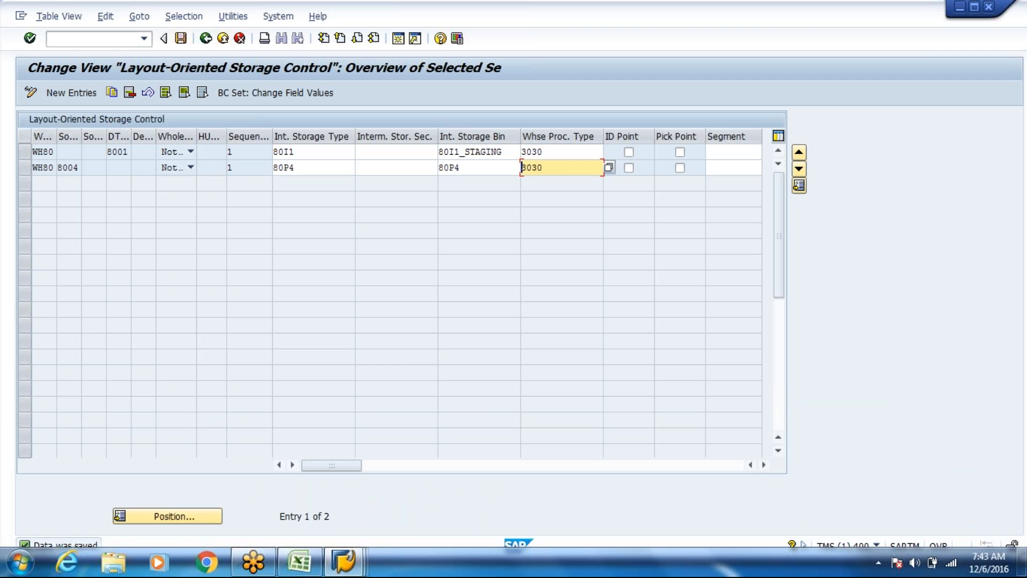
Check the new inbound delivery's number, and start transaction /n/scwm/prdi in the session displaying the storage control overview.
{"action": "left_click", "coordinate": [353, 565]}
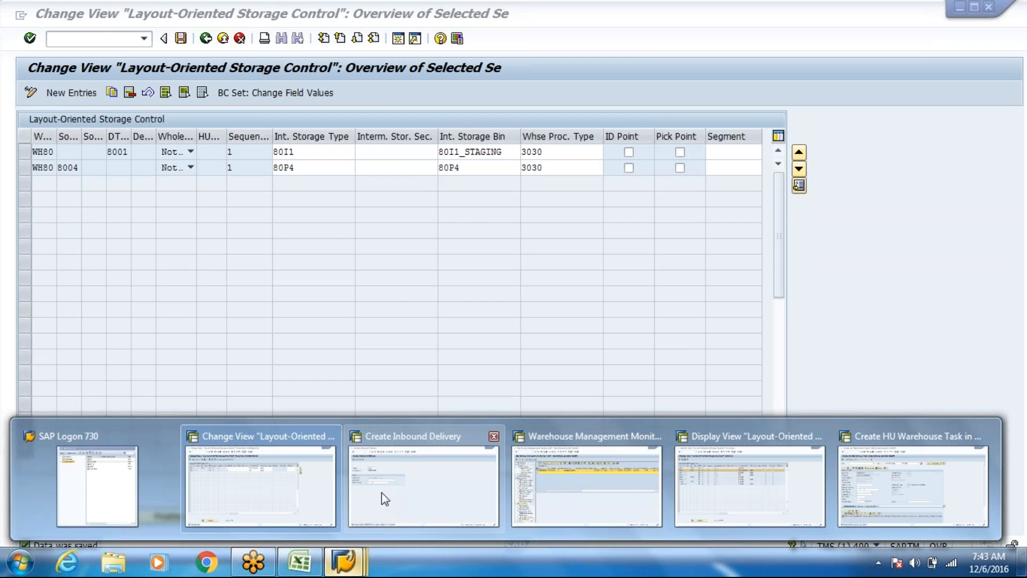
{"action": "left_click", "coordinate": [381, 492]}
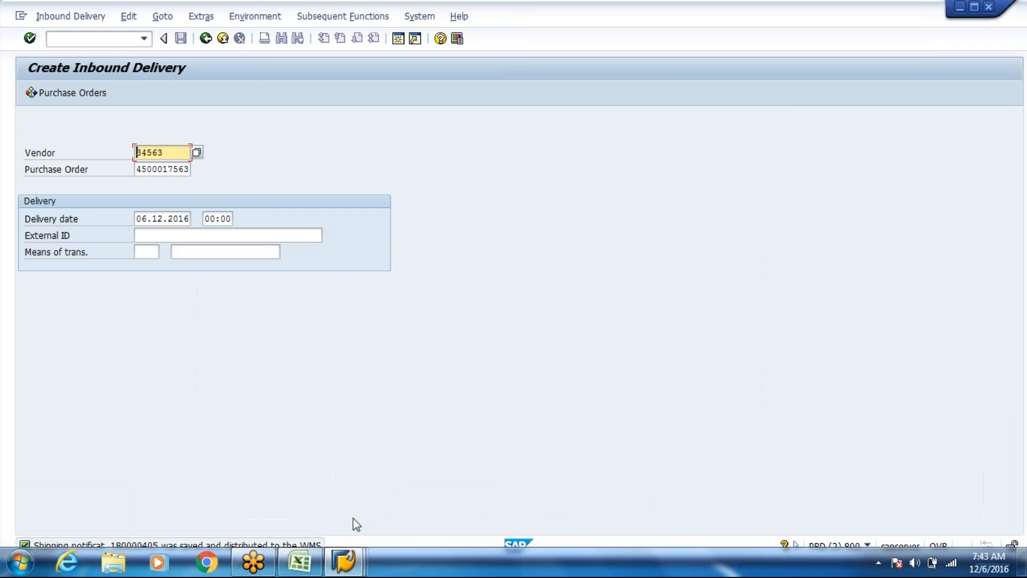
{"action": "left_click", "coordinate": [342, 562]}
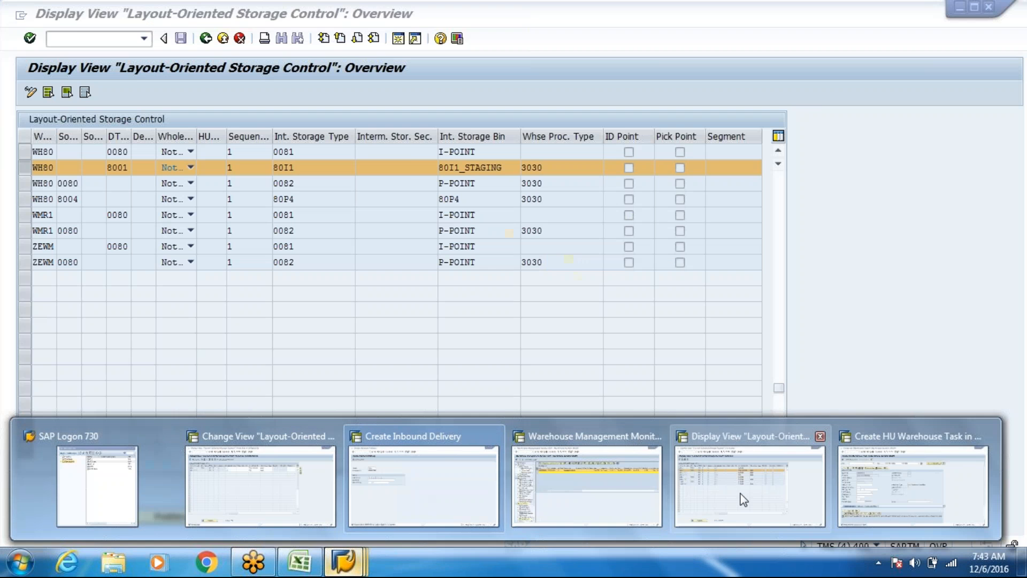
{"action": "left_click", "coordinate": [744, 499]}
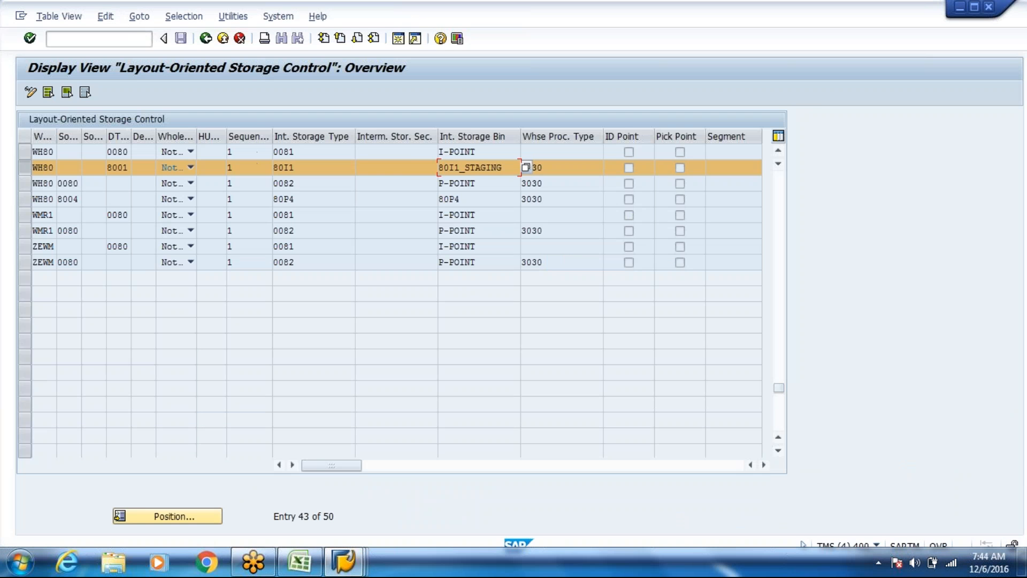
{"action": "left_click", "coordinate": [110, 38]}
{"action": "type", "text": "/n/scwm/"}
{"action": "type", "text": "mon"}
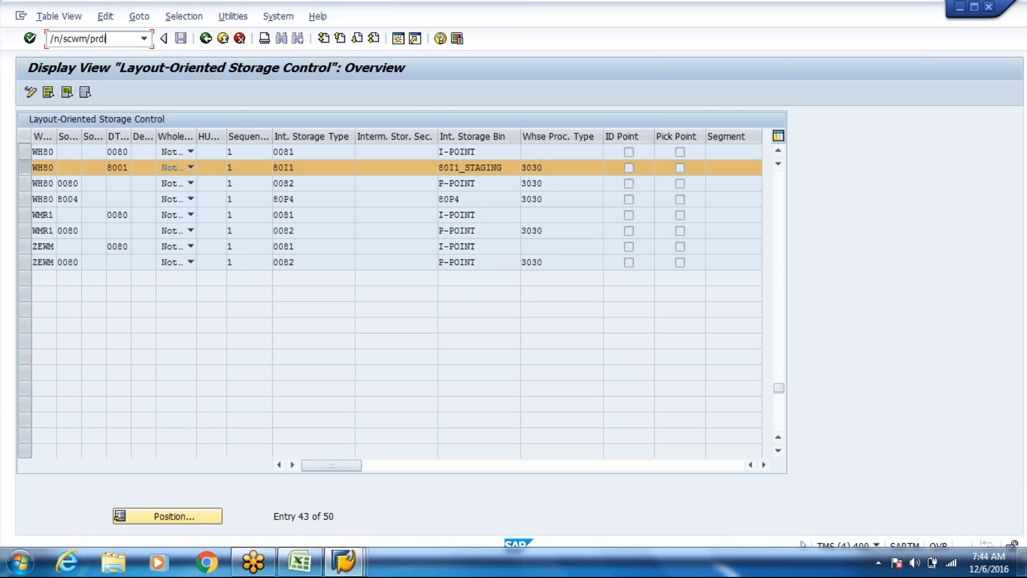
{"action": "key", "text": "Return"}
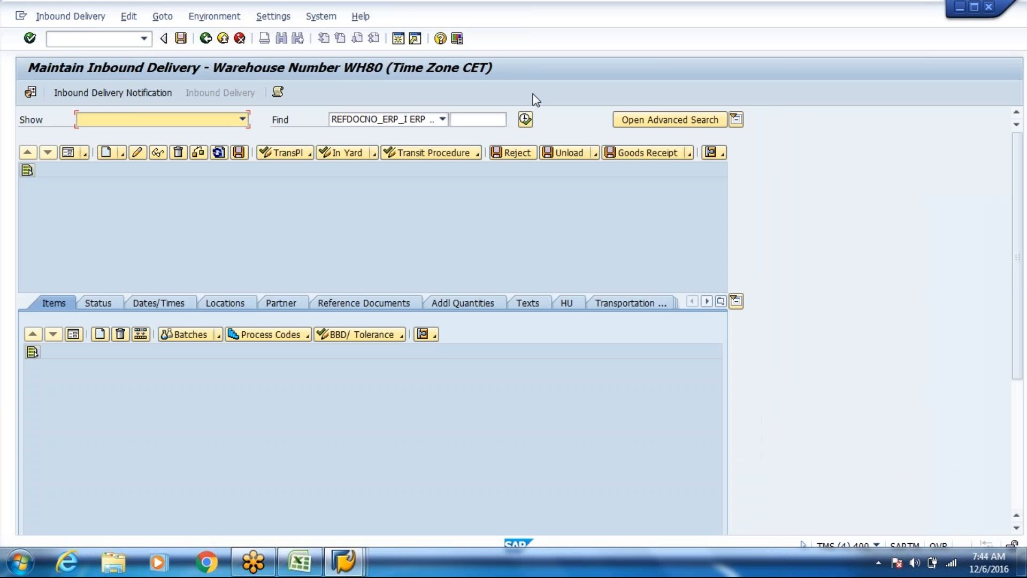
Find the warehouse inbound delivery by its ERP document number 180000405.
{"action": "double_click", "coordinate": [477, 119]}
{"action": "key", "text": "Down"}
{"action": "key", "text": "Return"}
{"action": "key", "text": "BackSpace"}
{"action": "type", "text": "5"}
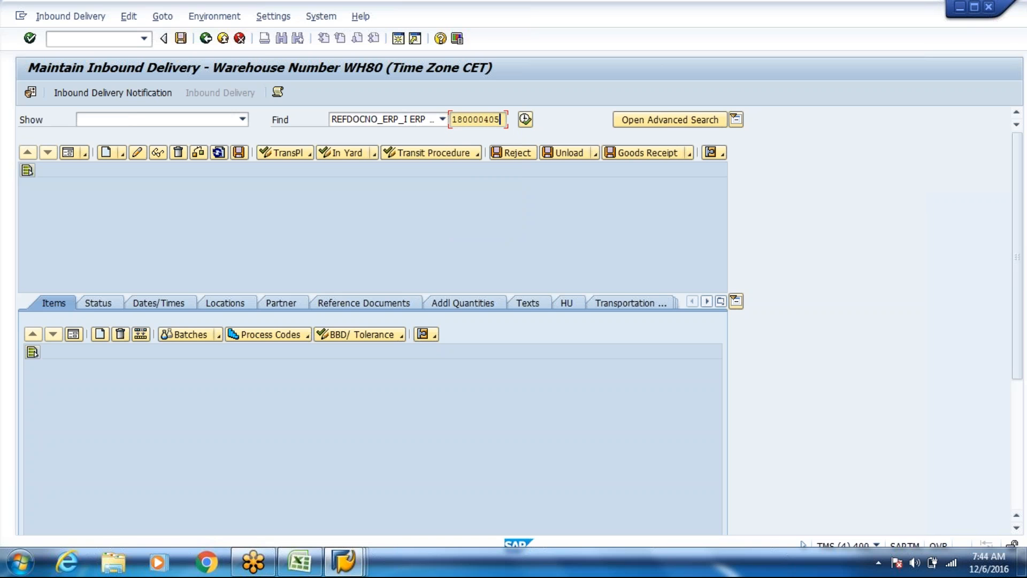
{"action": "left_click", "coordinate": [526, 119]}
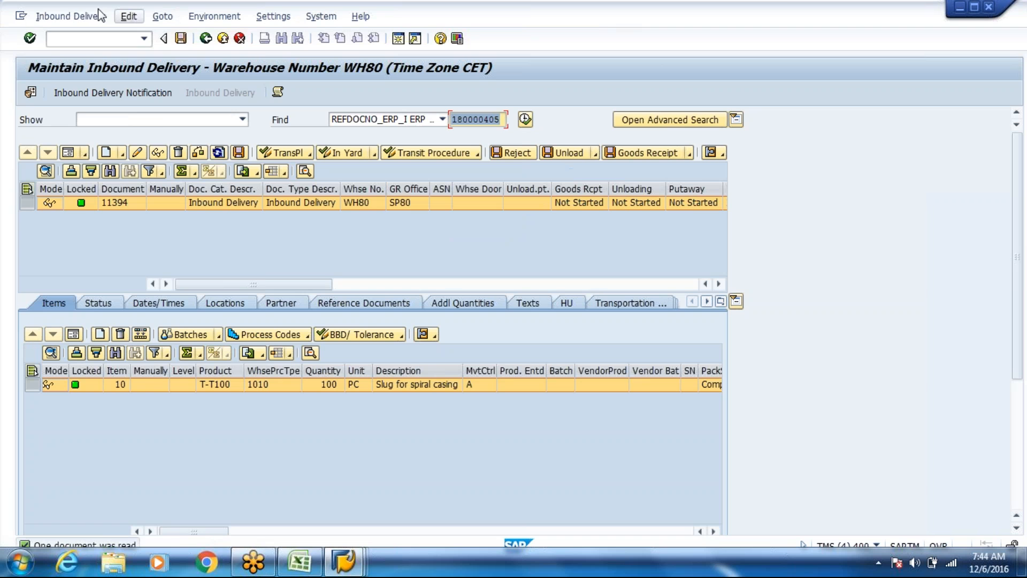
{"action": "left_click", "coordinate": [70, 17]}
{"action": "mouse_move", "coordinate": [140, 53]}
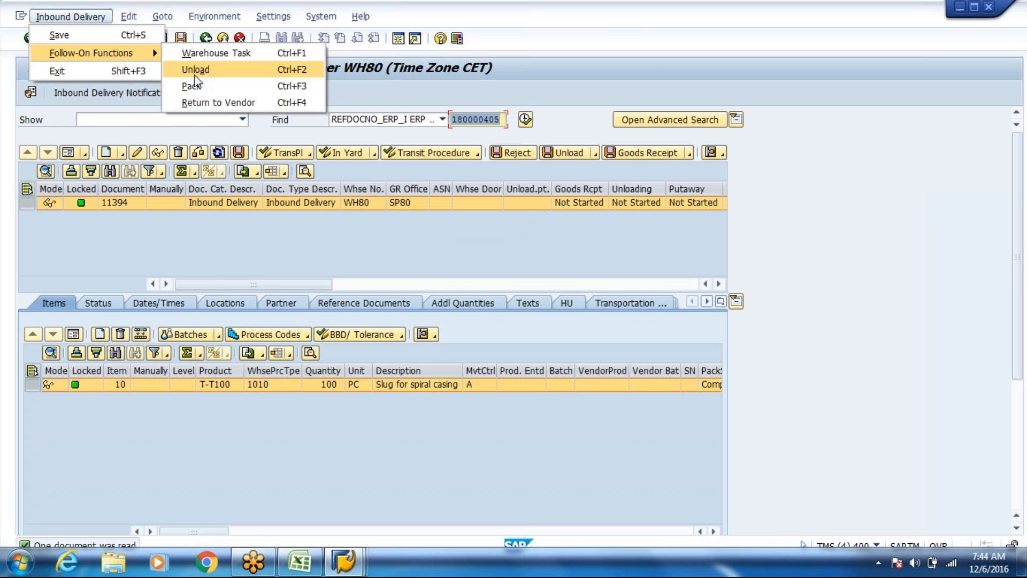
{"action": "left_click", "coordinate": [193, 87]}
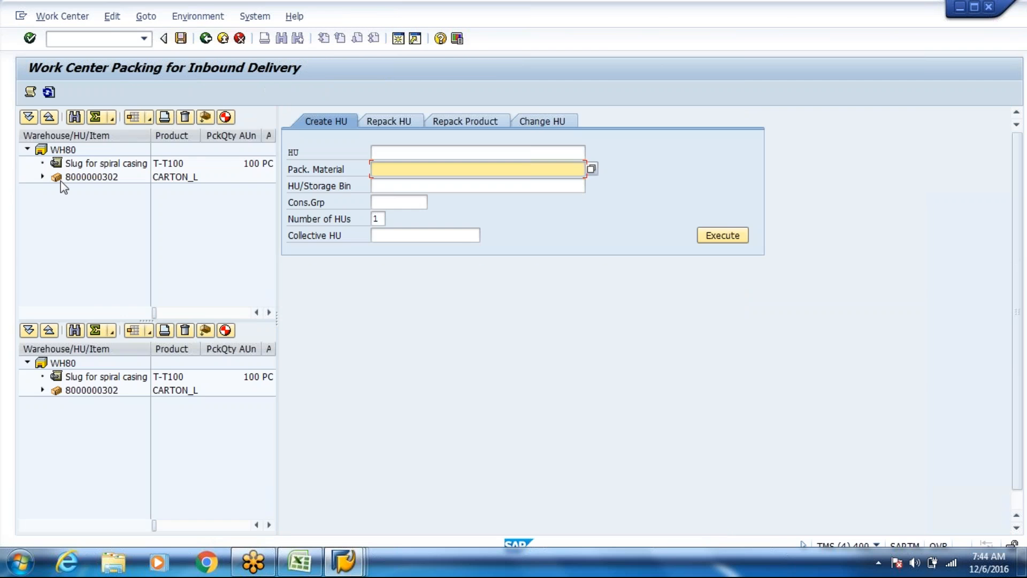
{"action": "left_click", "coordinate": [41, 178]}
{"action": "left_click", "coordinate": [92, 195]}
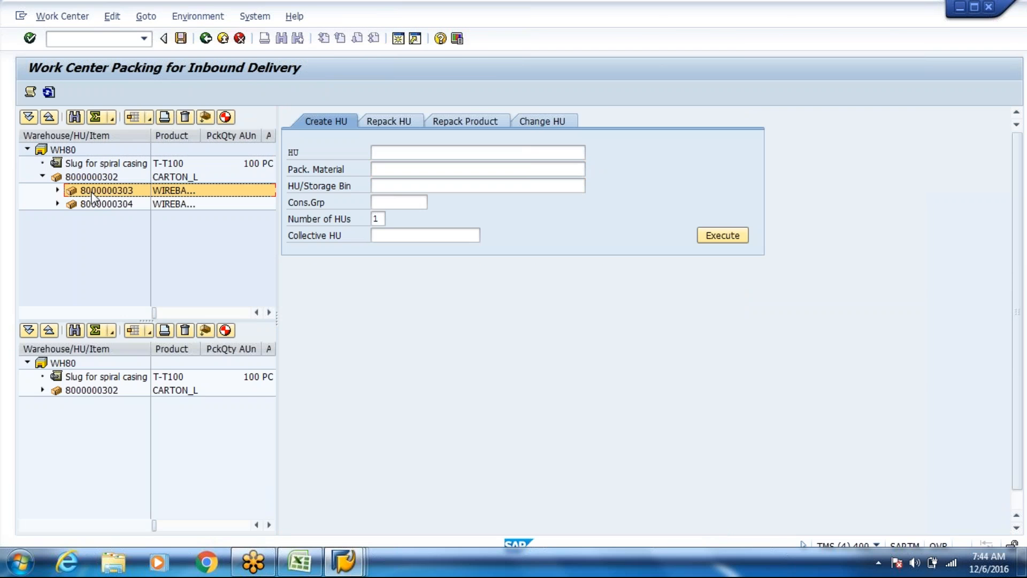
{"action": "left_click", "coordinate": [93, 206], "text": "ctrl"}
{"action": "left_click_drag", "start_coordinate": [100, 186], "coordinate": [80, 151]}
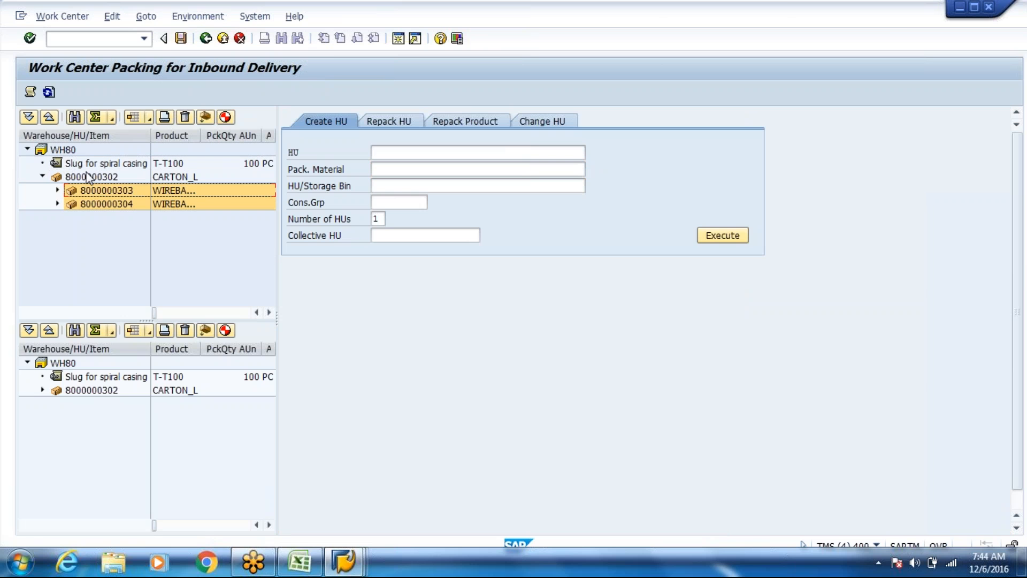
{"action": "left_click_drag", "start_coordinate": [76, 192], "coordinate": [70, 151]}
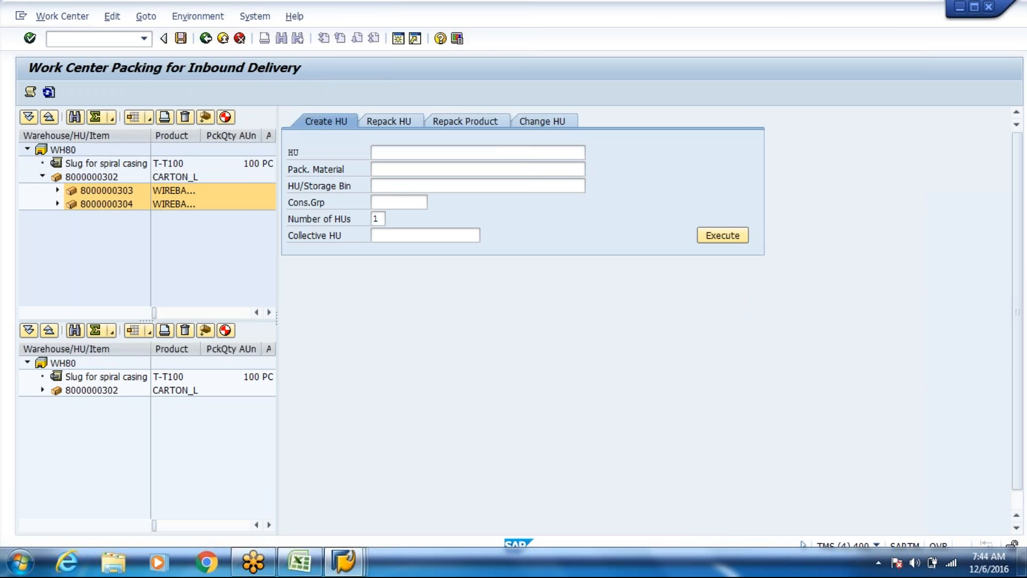
{"action": "left_click", "coordinate": [92, 176]}
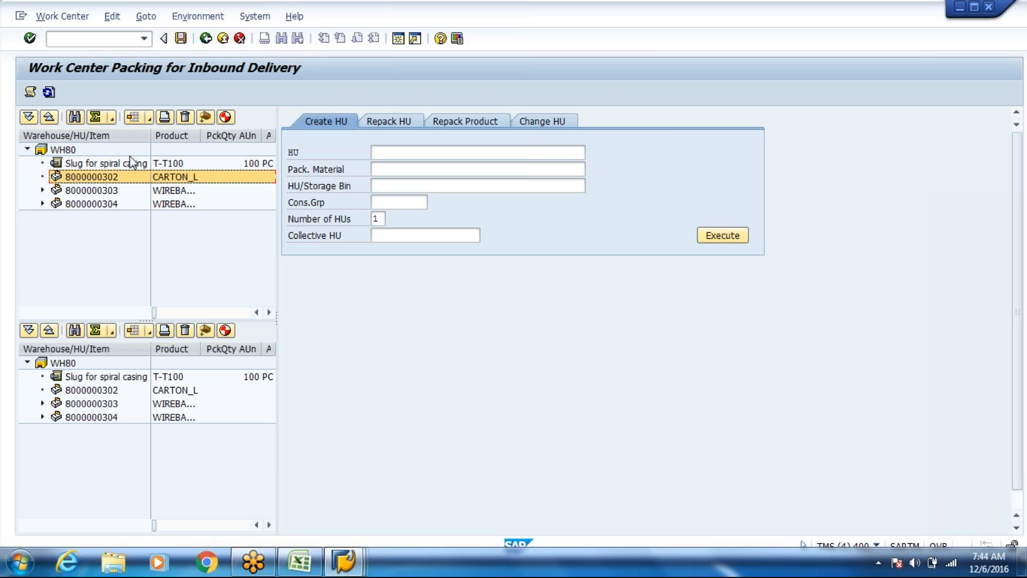
{"action": "left_click", "coordinate": [186, 117]}
{"action": "left_click", "coordinate": [199, 291]}
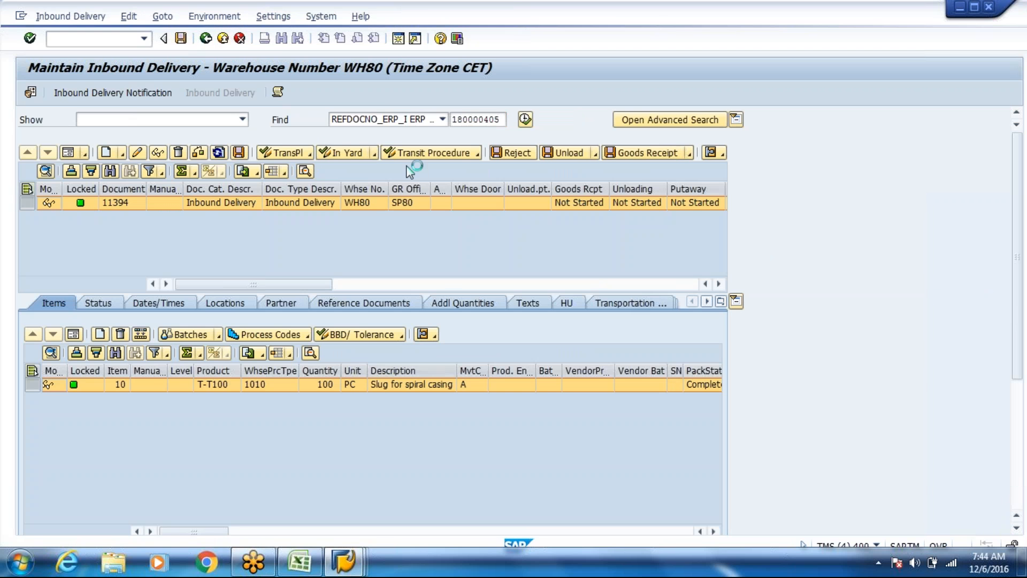
Create and save the putaway warehouse tasks for inbound delivery 11394.
{"action": "left_click", "coordinate": [90, 18]}
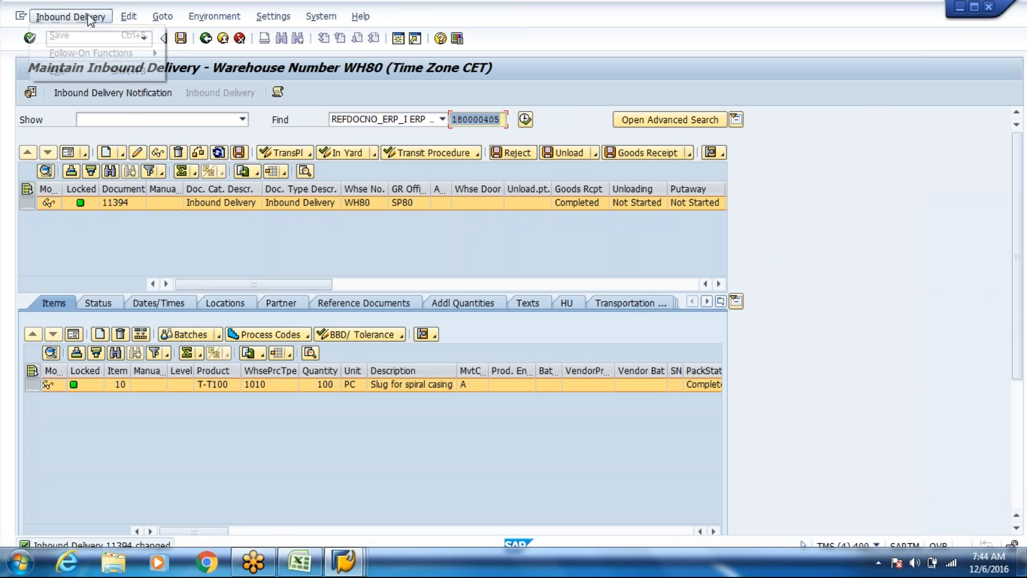
{"action": "mouse_move", "coordinate": [134, 53]}
{"action": "left_click", "coordinate": [204, 53]}
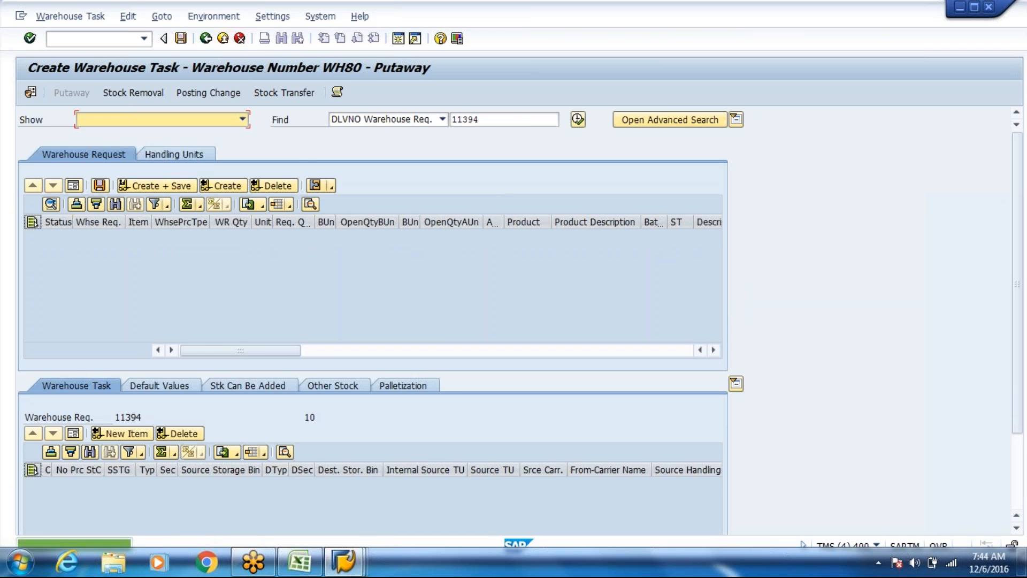
Switch to the Warehouse Management Monitor for WH80 and look up inbound delivery 11394 among the inbound documents.
{"action": "left_click", "coordinate": [520, 115]}
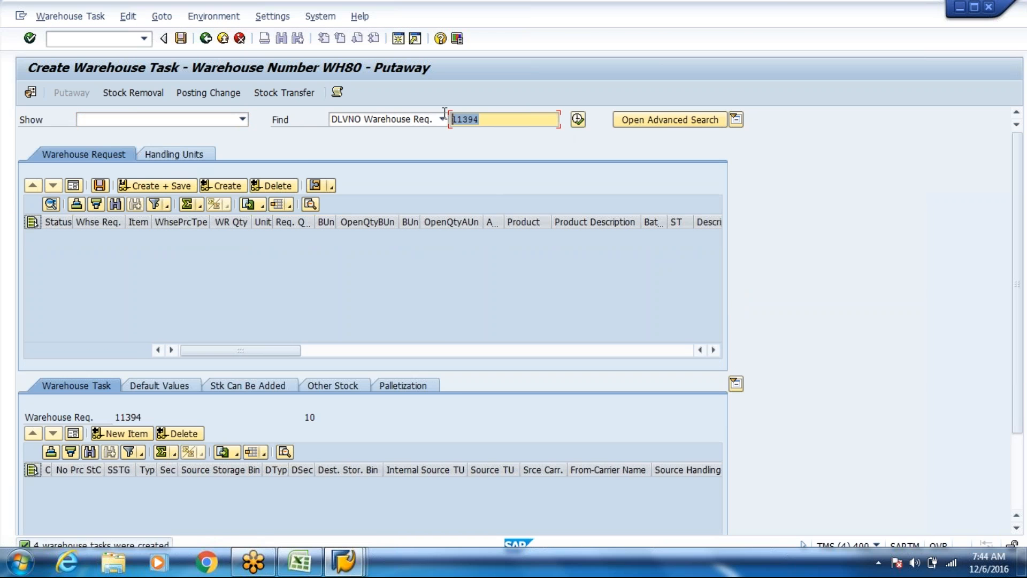
{"action": "left_click", "coordinate": [346, 562]}
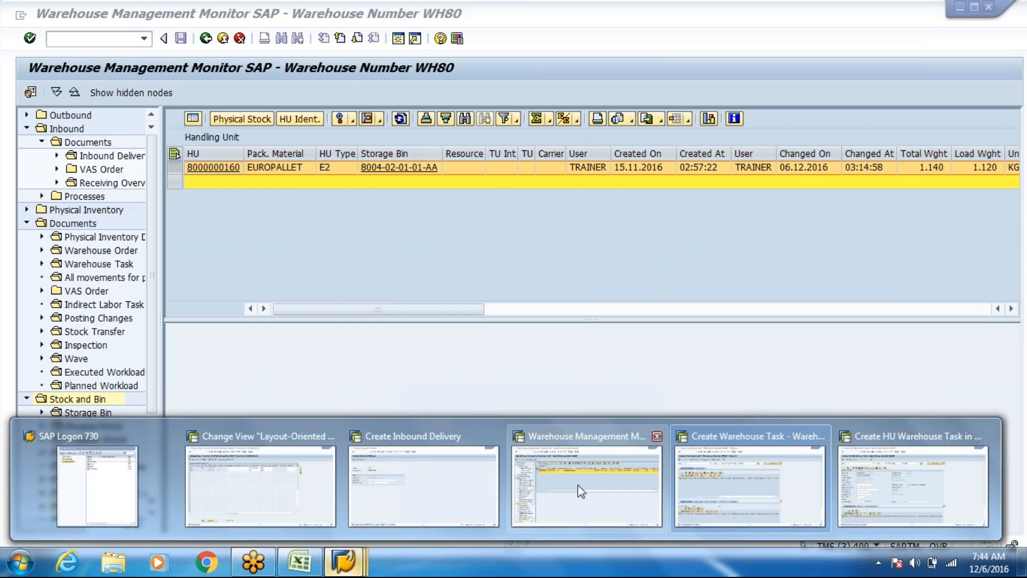
{"action": "left_click", "coordinate": [578, 485]}
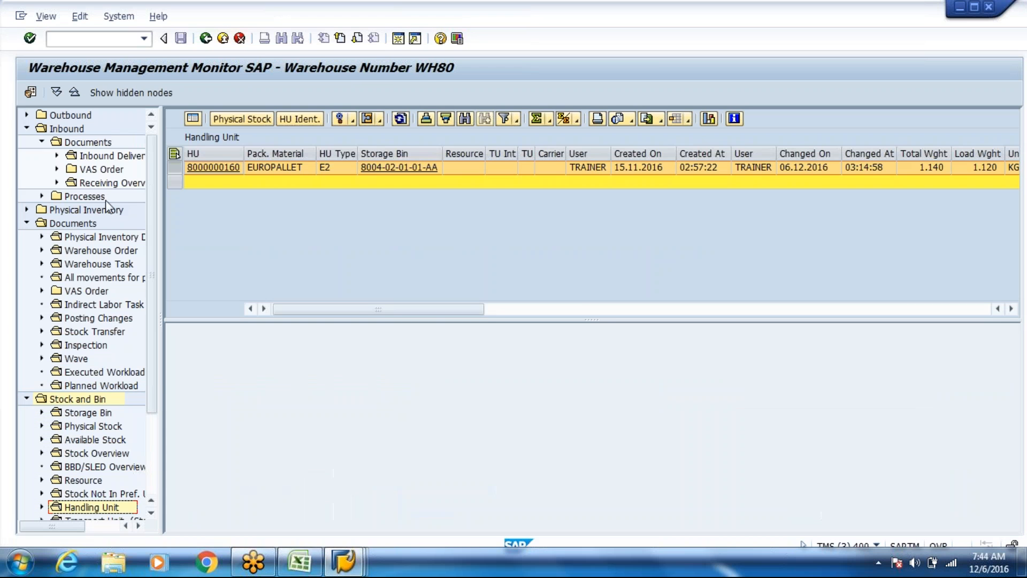
{"action": "left_click", "coordinate": [100, 160]}
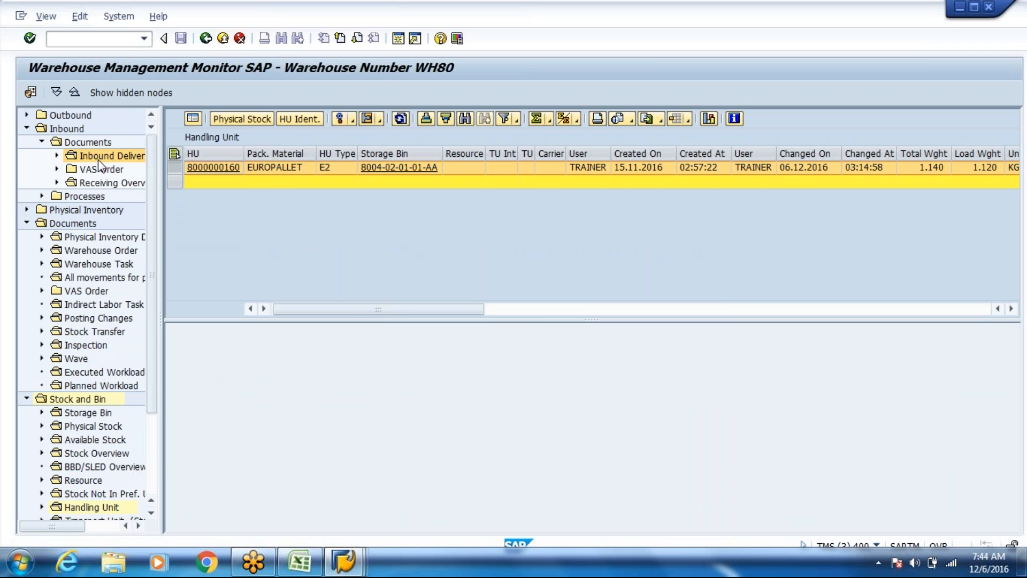
{"action": "type", "text": "11394"}
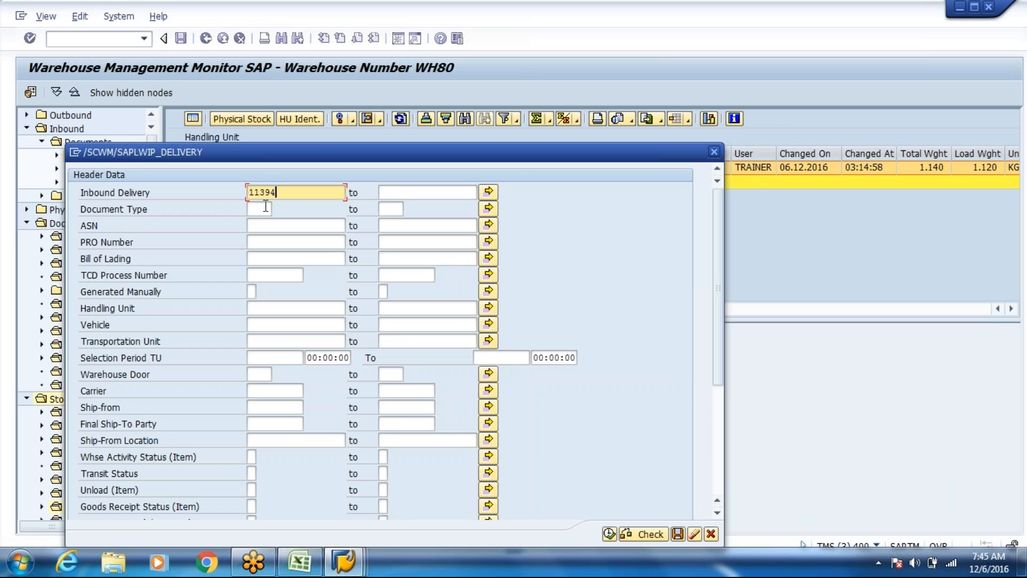
{"action": "left_click", "coordinate": [609, 534]}
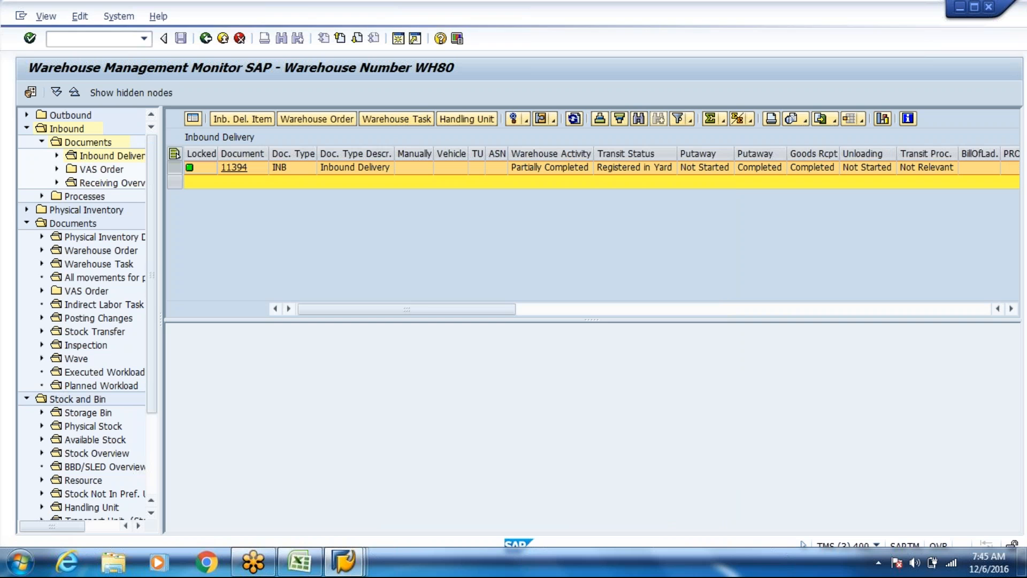
{"action": "left_click", "coordinate": [179, 397]}
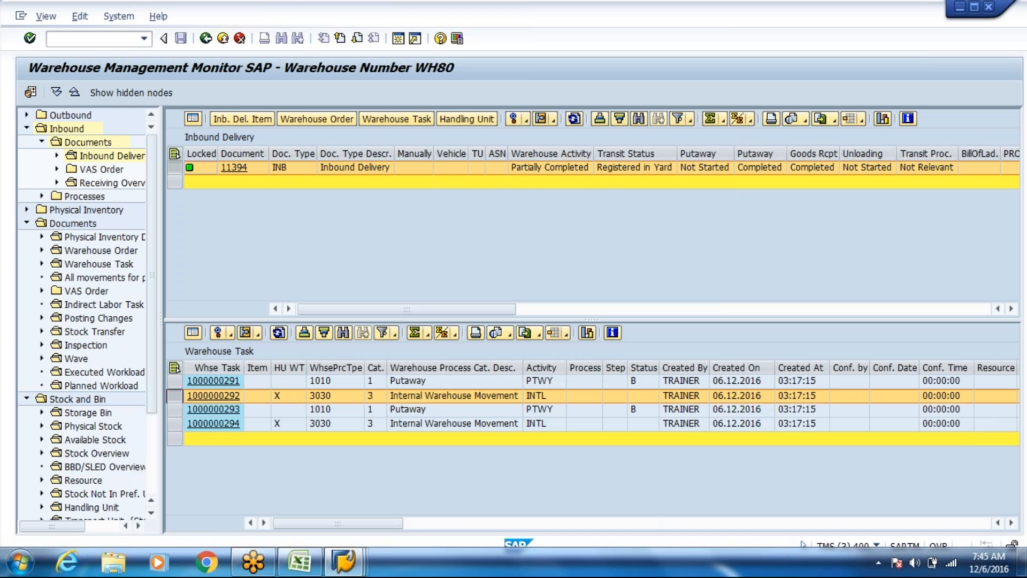
{"action": "left_click", "coordinate": [231, 334]}
{"action": "left_click", "coordinate": [428, 476]}
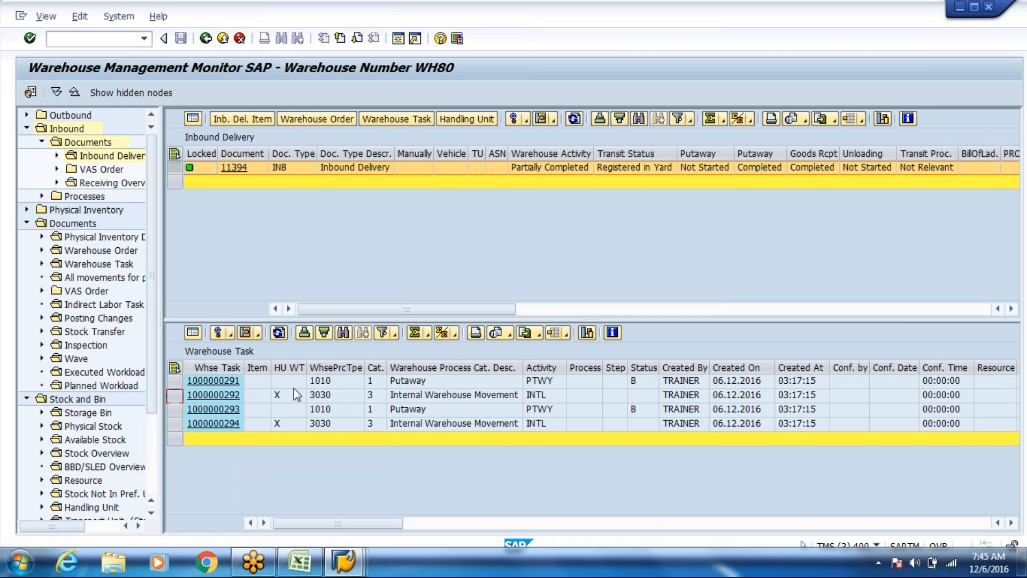
{"action": "left_click", "coordinate": [175, 395]}
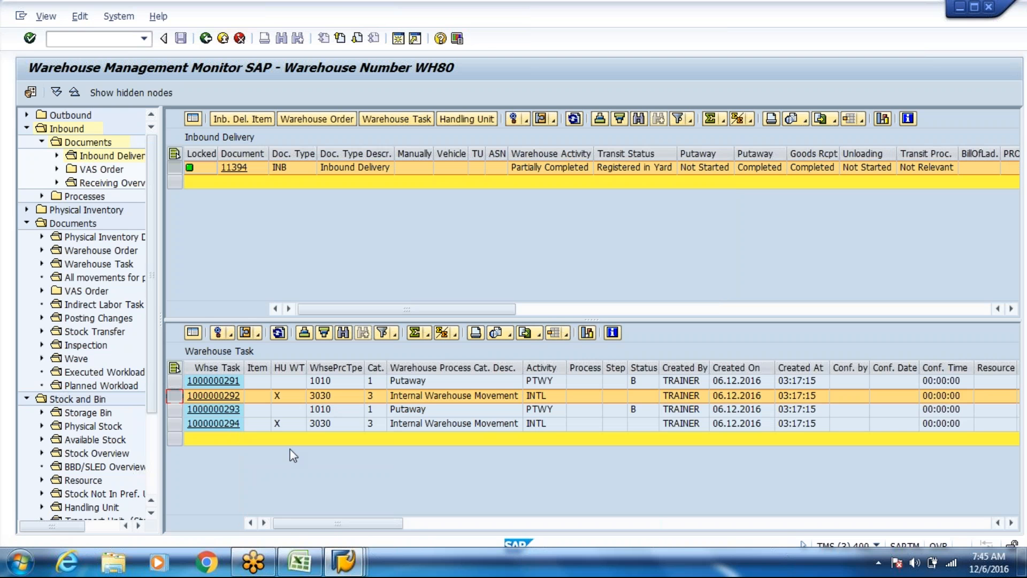
{"action": "left_click", "coordinate": [230, 334]}
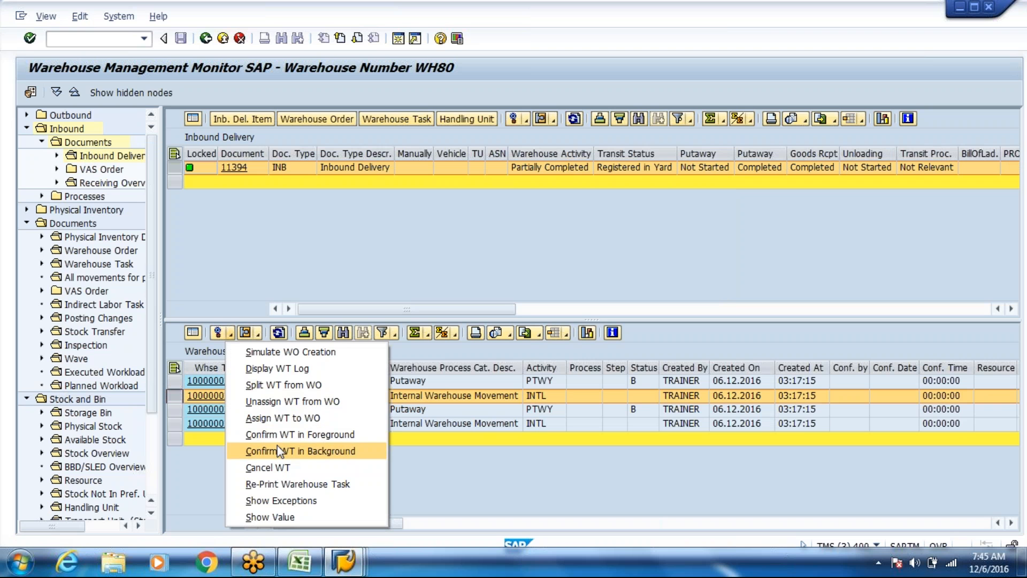
{"action": "left_click", "coordinate": [277, 451]}
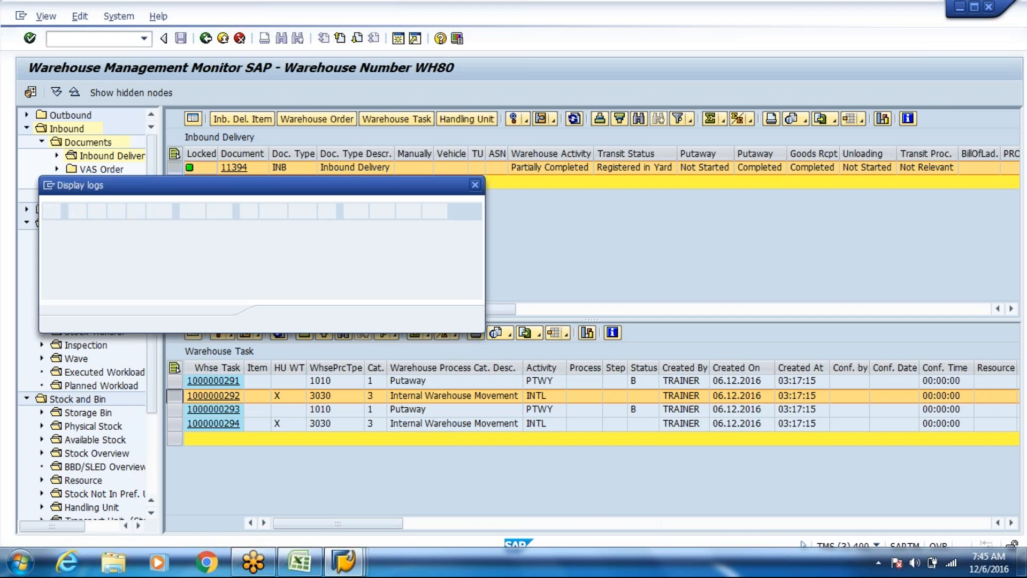
{"action": "key", "text": "Return"}
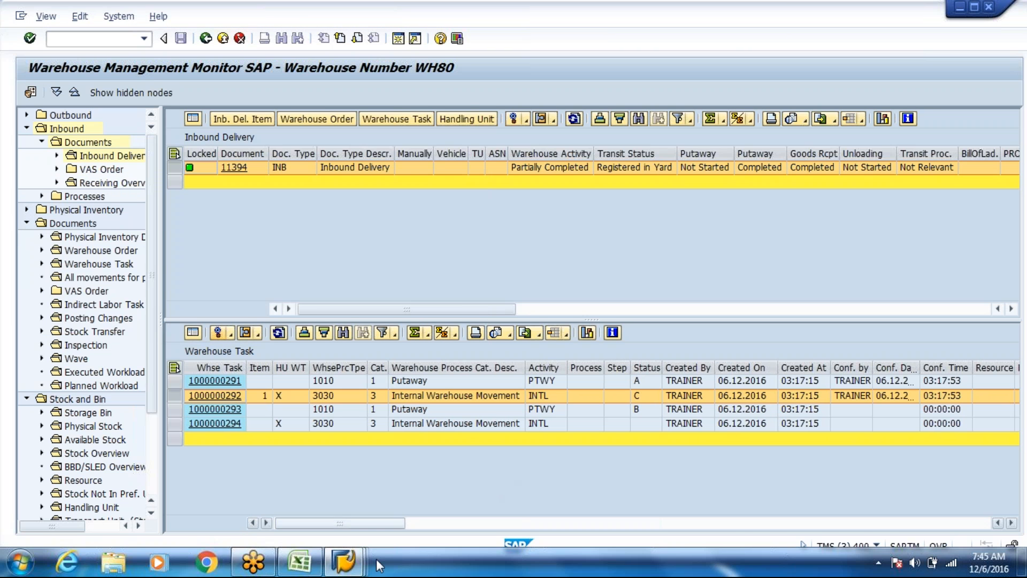
Switch to the customizing session, leave the layout-oriented storage control table, and open Define Storage Type under EWM Master Data.
{"action": "left_click", "coordinate": [342, 568]}
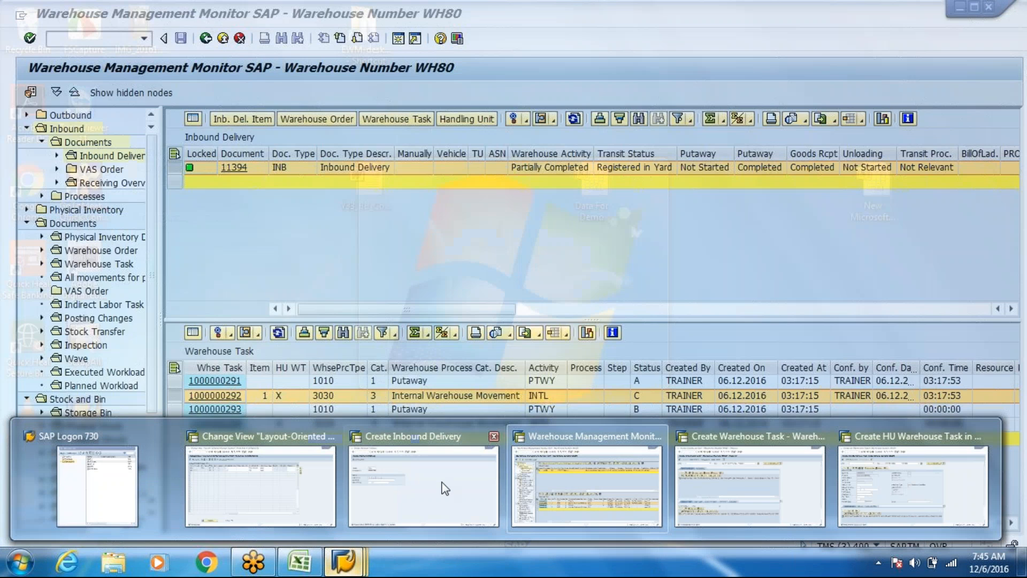
{"action": "left_click", "coordinate": [279, 486]}
{"action": "left_click", "coordinate": [205, 41]}
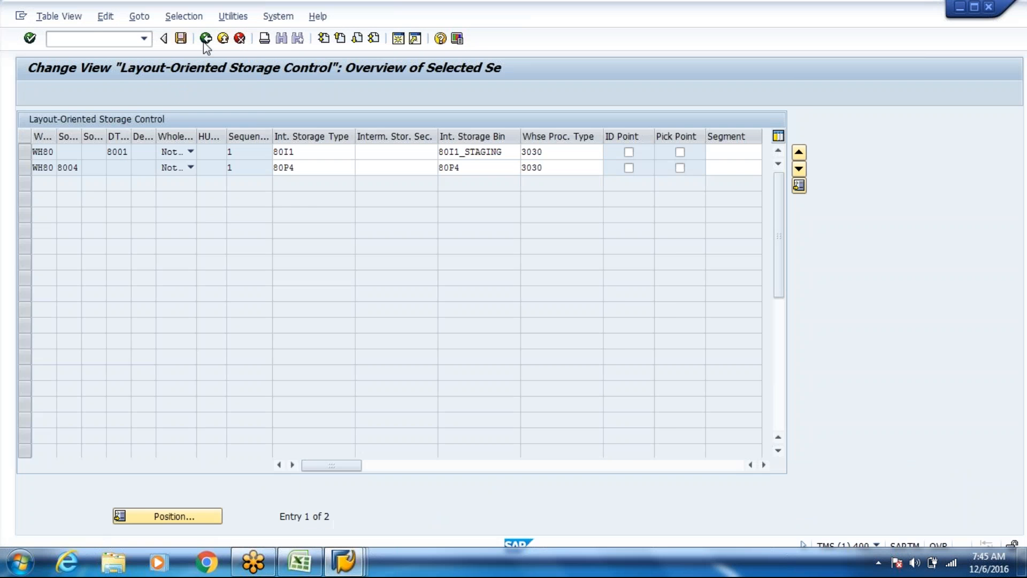
{"action": "left_click", "coordinate": [206, 39]}
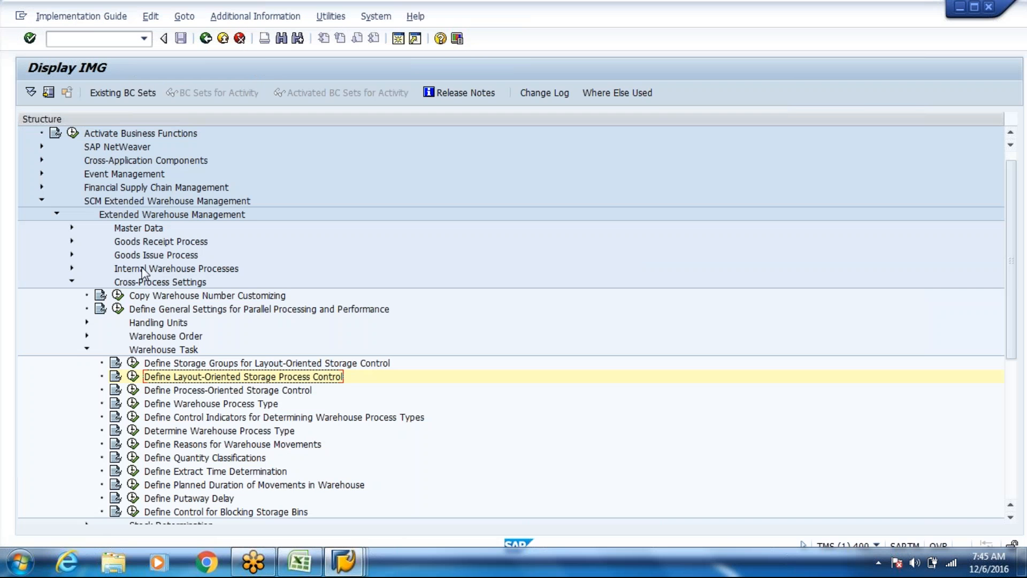
{"action": "left_click", "coordinate": [72, 229]}
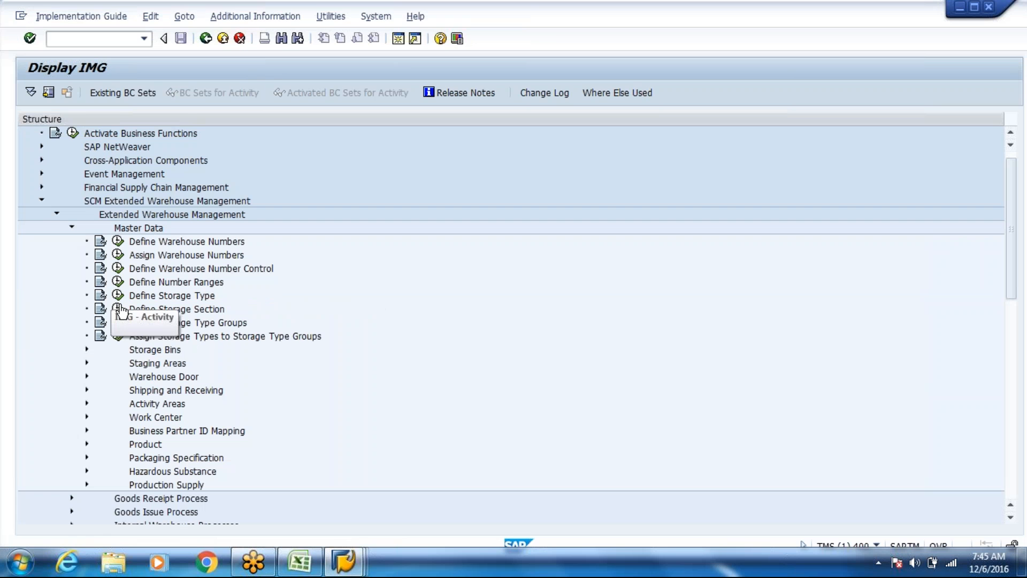
{"action": "left_click", "coordinate": [118, 295]}
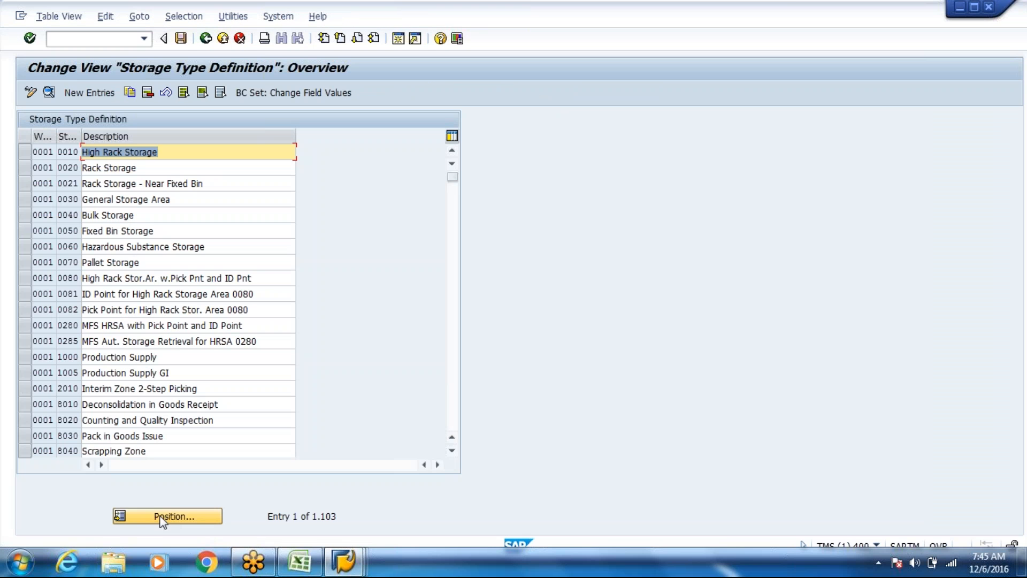
Position the storage type list on warehouse WH80, storage type 80I1, and open the details of that entry.
{"action": "left_click", "coordinate": [161, 515]}
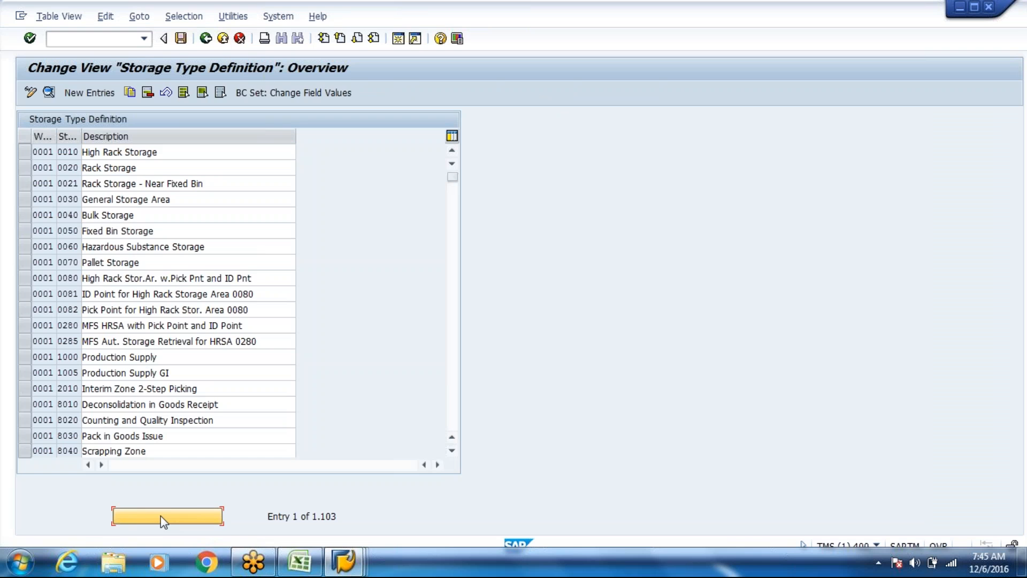
{"action": "type", "text": "Wh80"}
{"action": "key", "text": "Tab"}
{"action": "key", "text": "Down"}
{"action": "key", "text": "Down"}
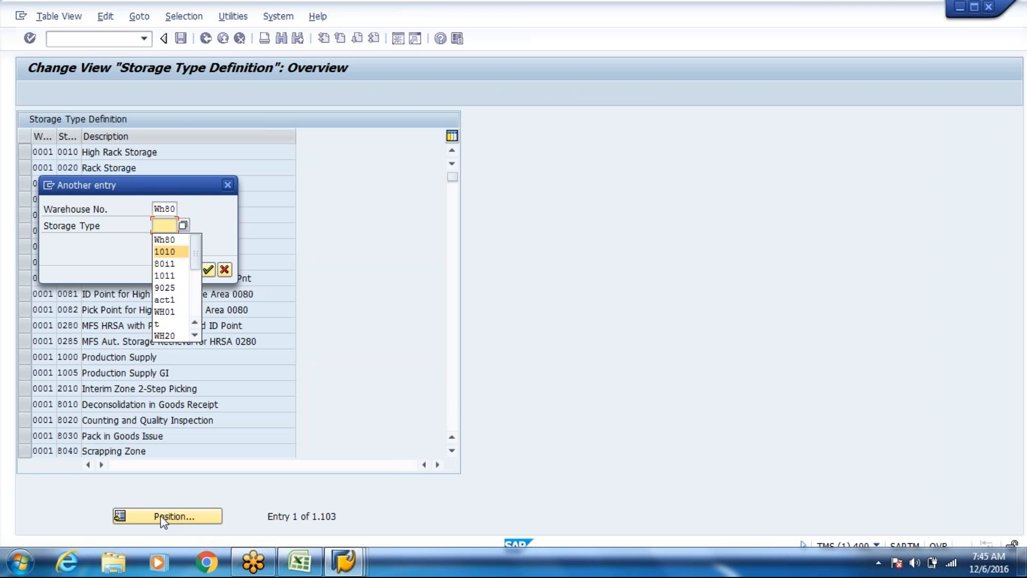
{"action": "key", "text": "Down"}
{"action": "key", "text": "Return"}
{"action": "key", "text": "Return"}
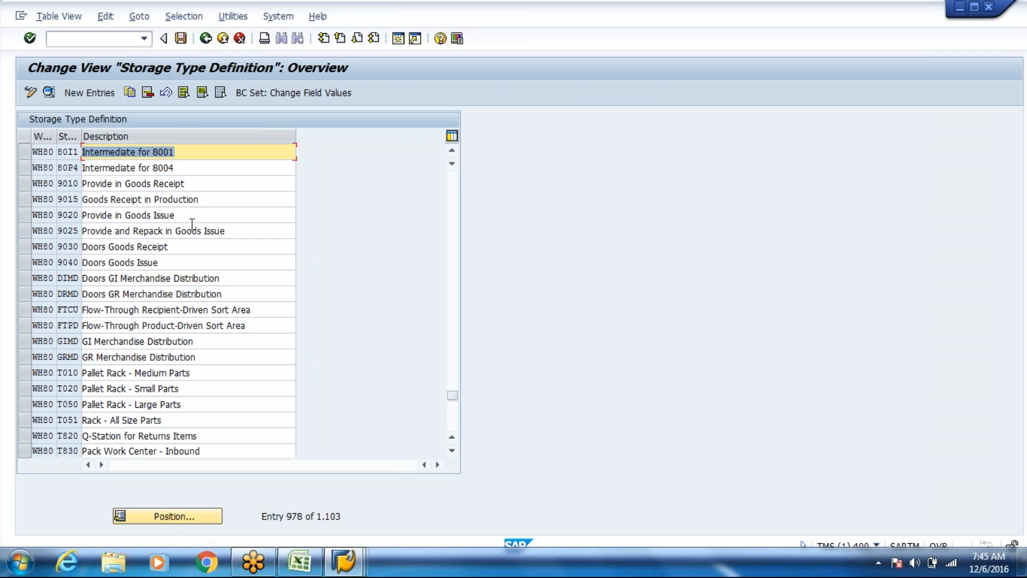
{"action": "key", "text": "End"}
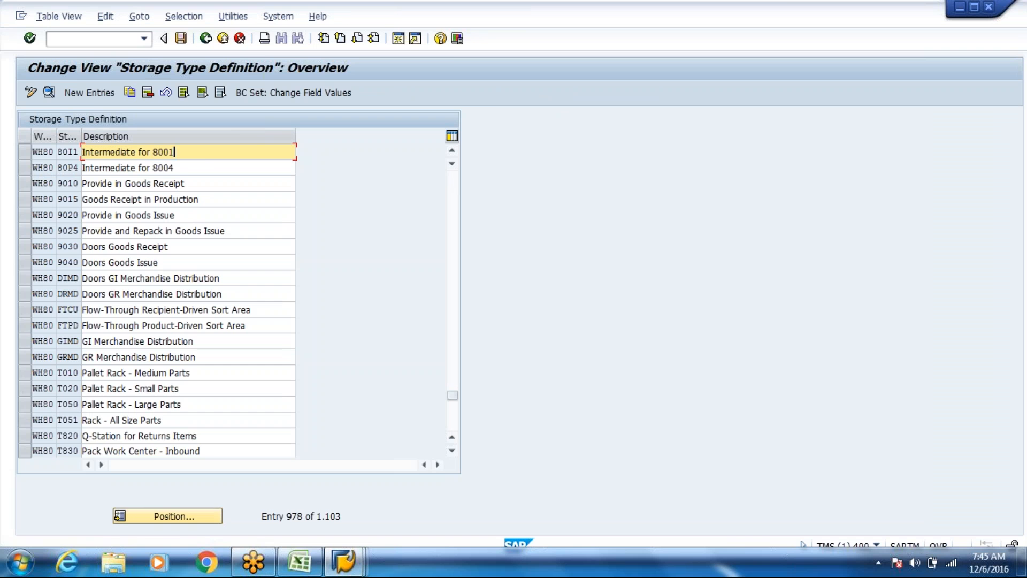
{"action": "key", "text": "F2"}
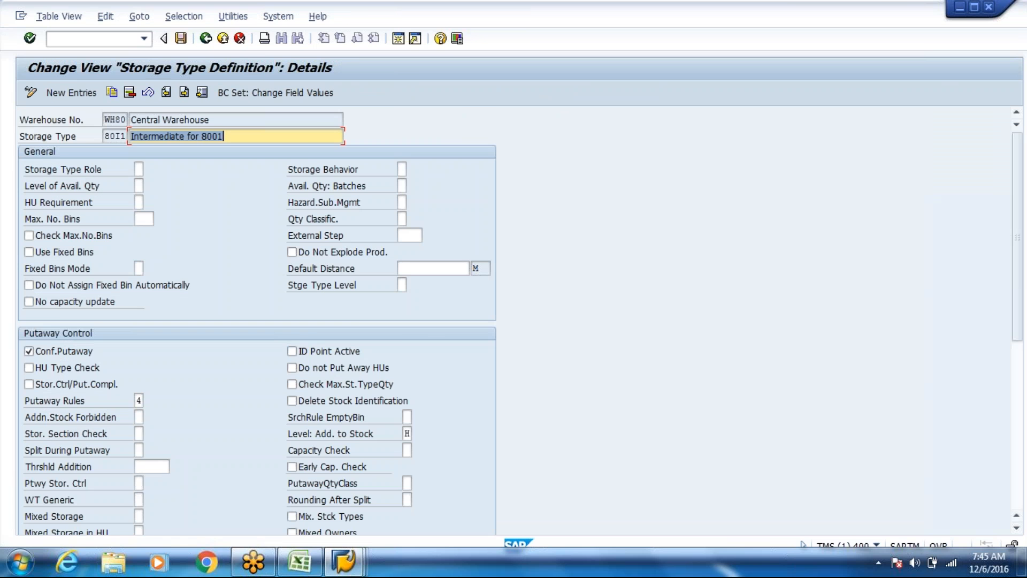
Review the settings of storage type 80I1, including the options for its level of addition to stock, and exit the implementation guide.
{"action": "scroll", "coordinate": [204, 159], "scroll_direction": "down", "scroll_amount": 6}
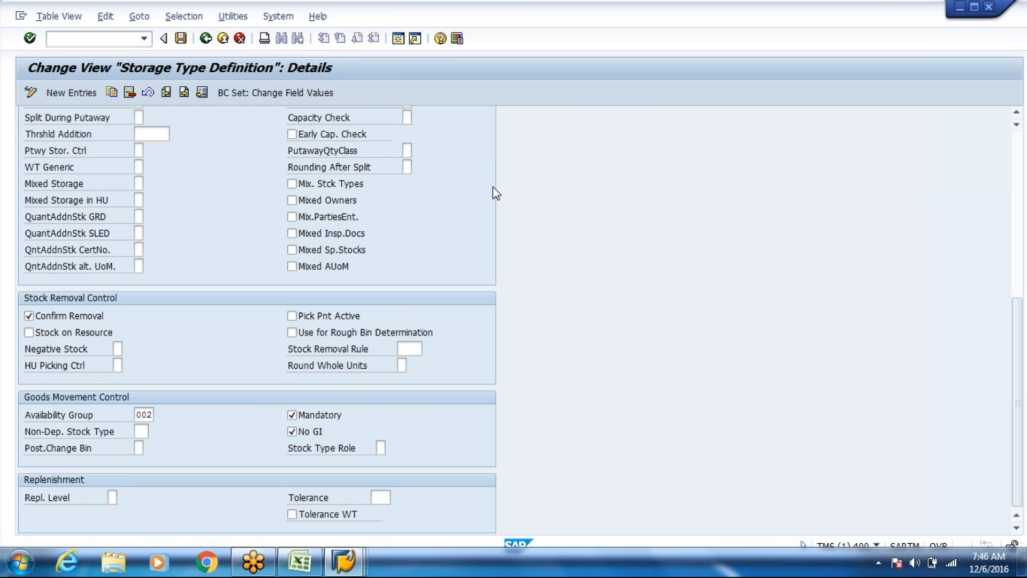
{"action": "left_click_drag", "start_coordinate": [1014, 403], "coordinate": [1008, 351]}
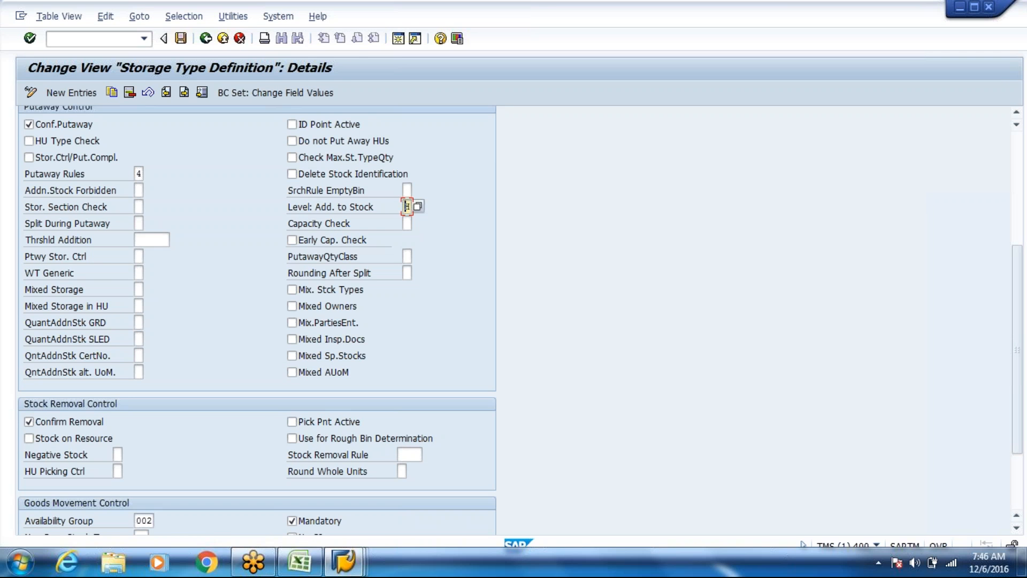
{"action": "left_click", "coordinate": [418, 207]}
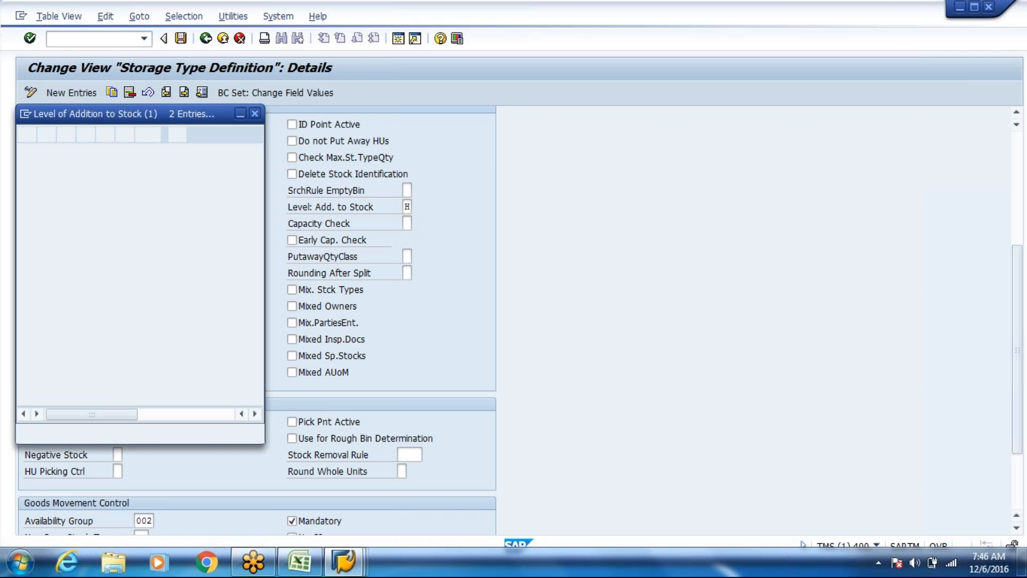
{"action": "scroll", "coordinate": [300, 110], "scroll_direction": "up", "scroll_amount": 5}
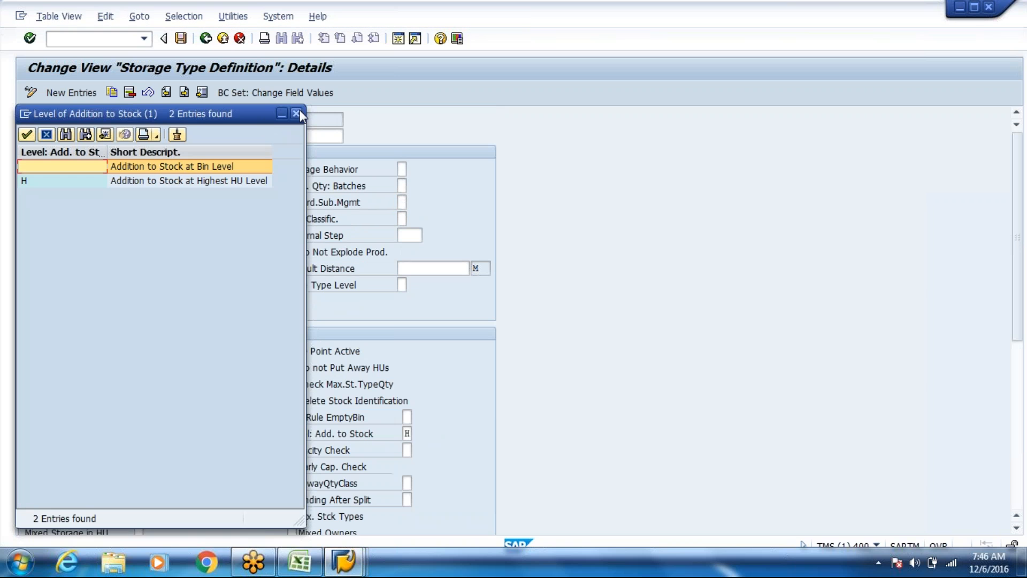
{"action": "left_click", "coordinate": [295, 113]}
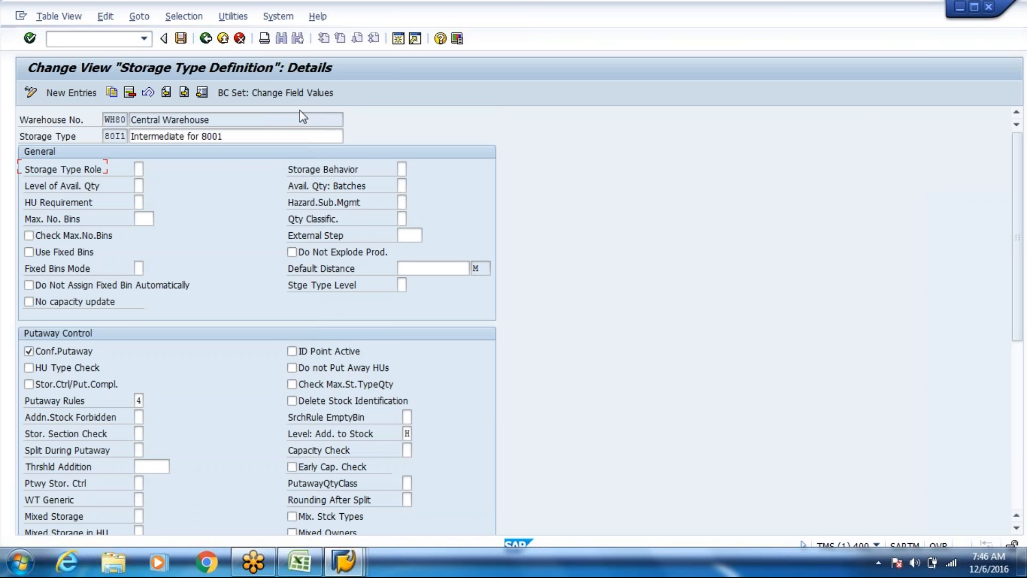
{"action": "left_click", "coordinate": [224, 40]}
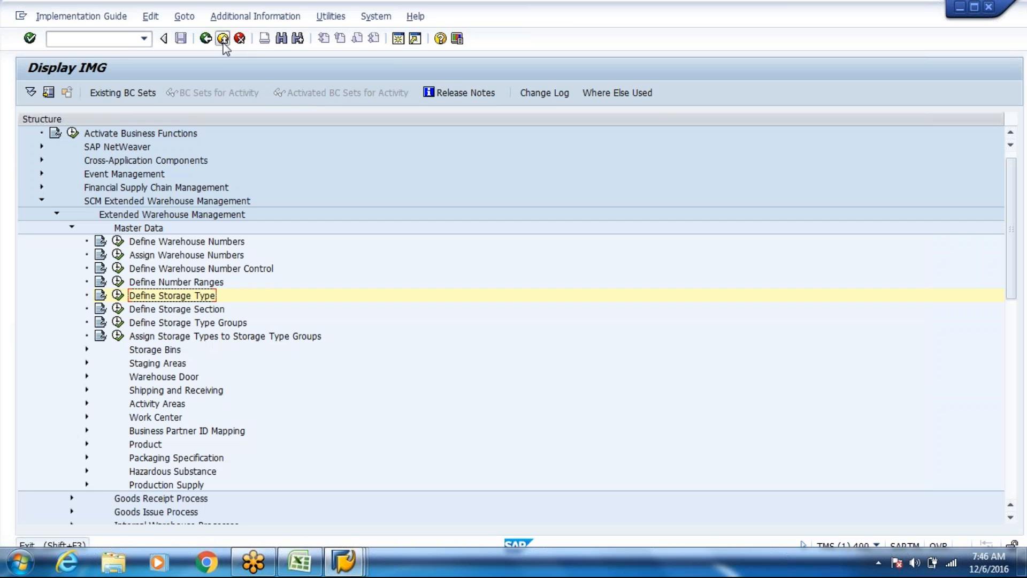
{"action": "left_click", "coordinate": [224, 40]}
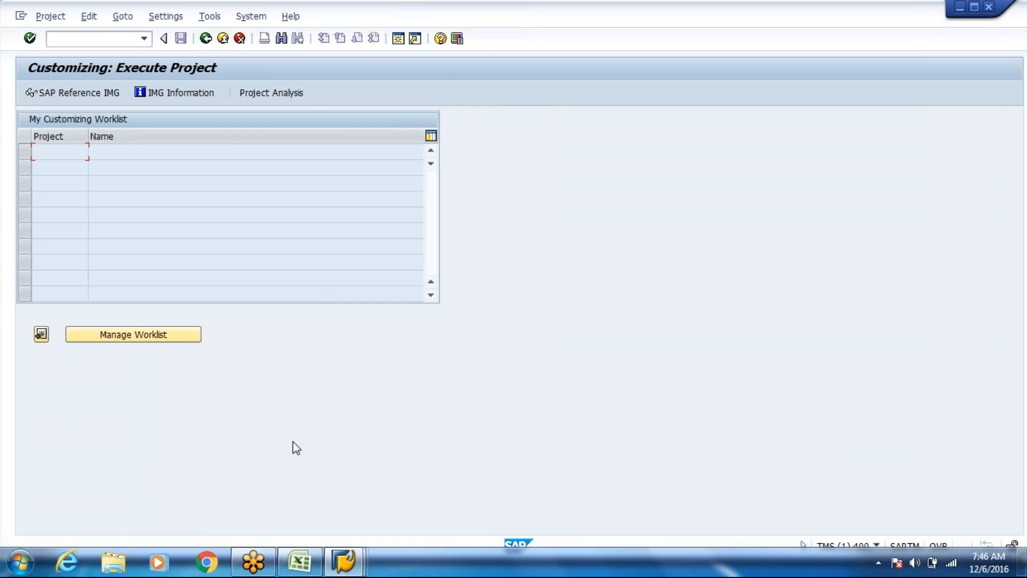
Switch to the desktop, open the Week 6 folder inside EWM-desktop, and select the Week 6 (1) presentation.
{"action": "left_click", "coordinate": [335, 570]}
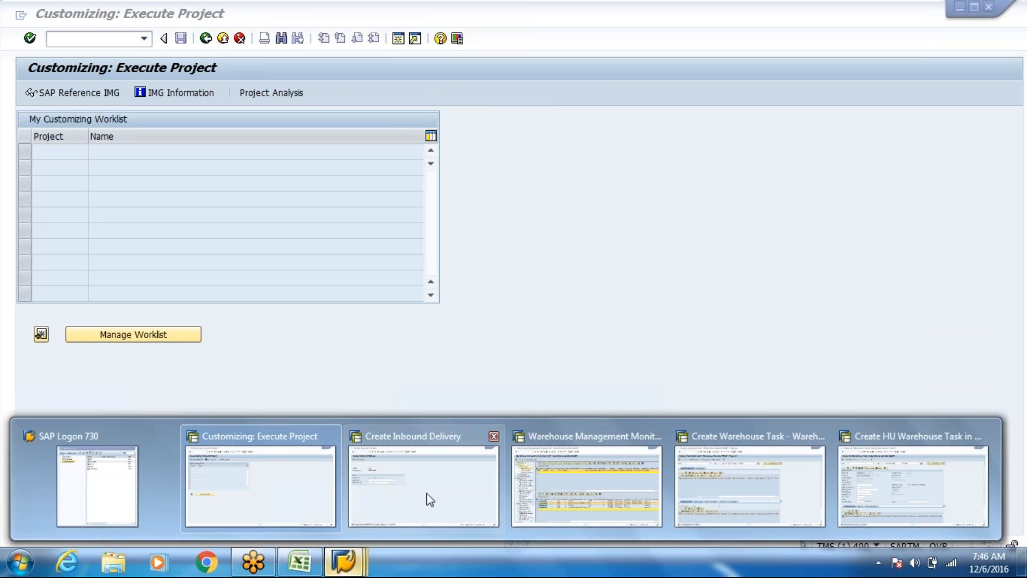
{"action": "left_click", "coordinate": [429, 499]}
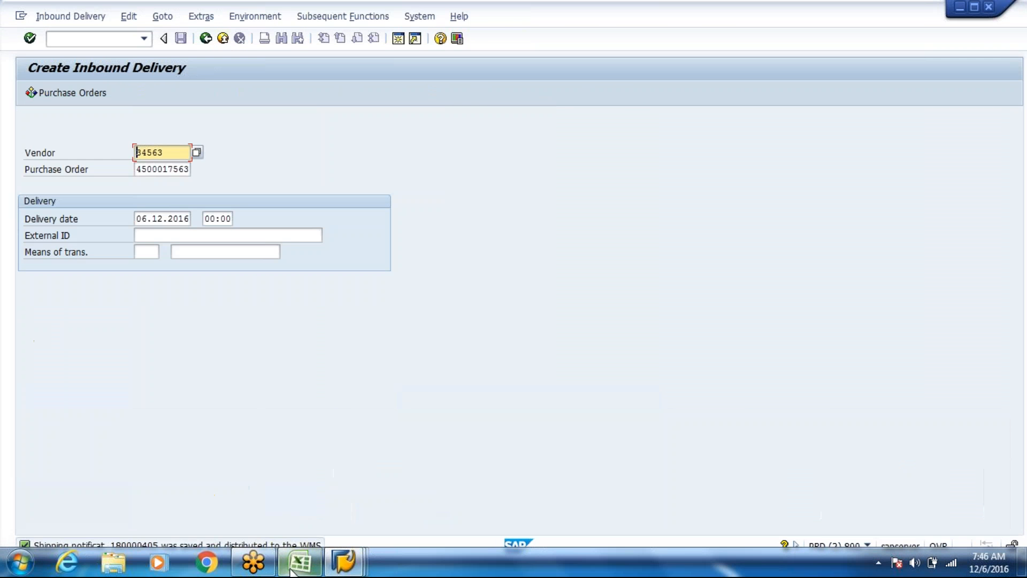
{"action": "left_click", "coordinate": [1019, 570]}
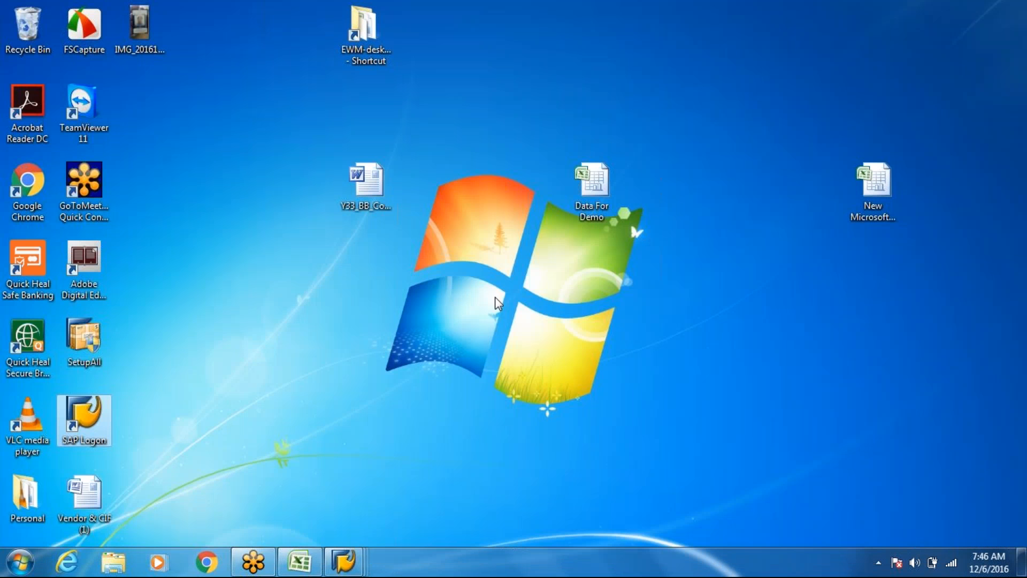
{"action": "double_click", "coordinate": [364, 36]}
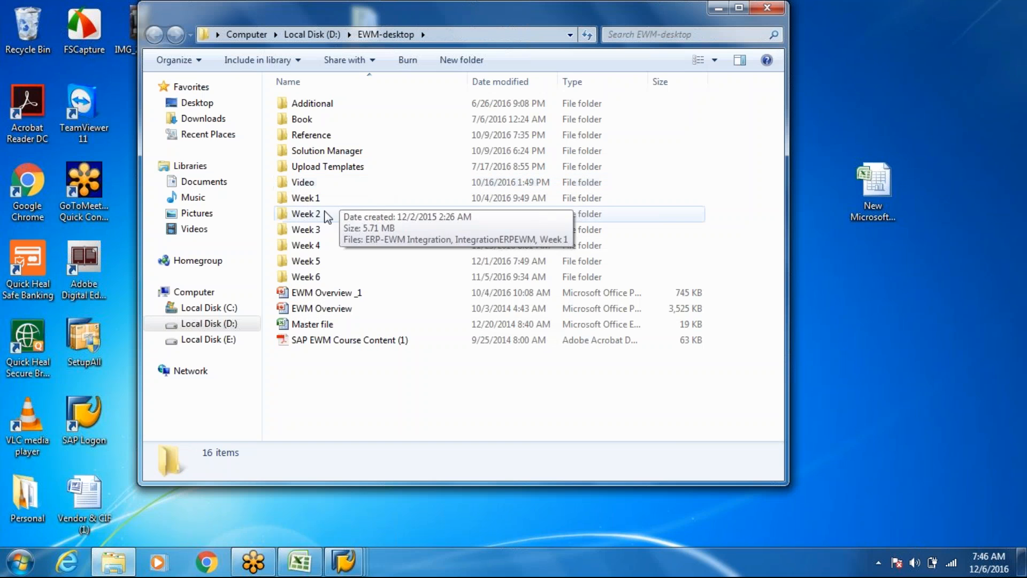
{"action": "double_click", "coordinate": [312, 272]}
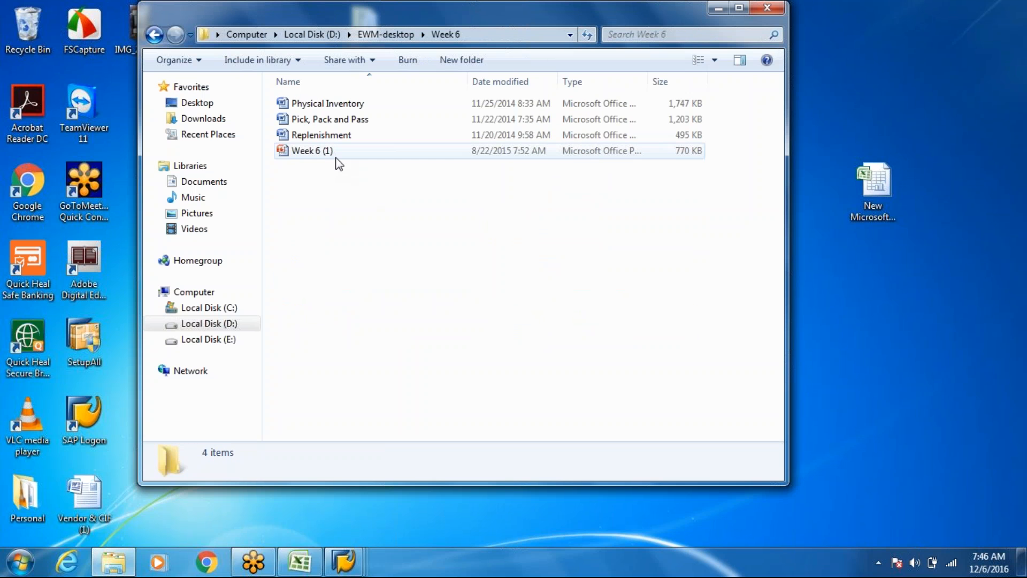
{"action": "left_click", "coordinate": [336, 153]}
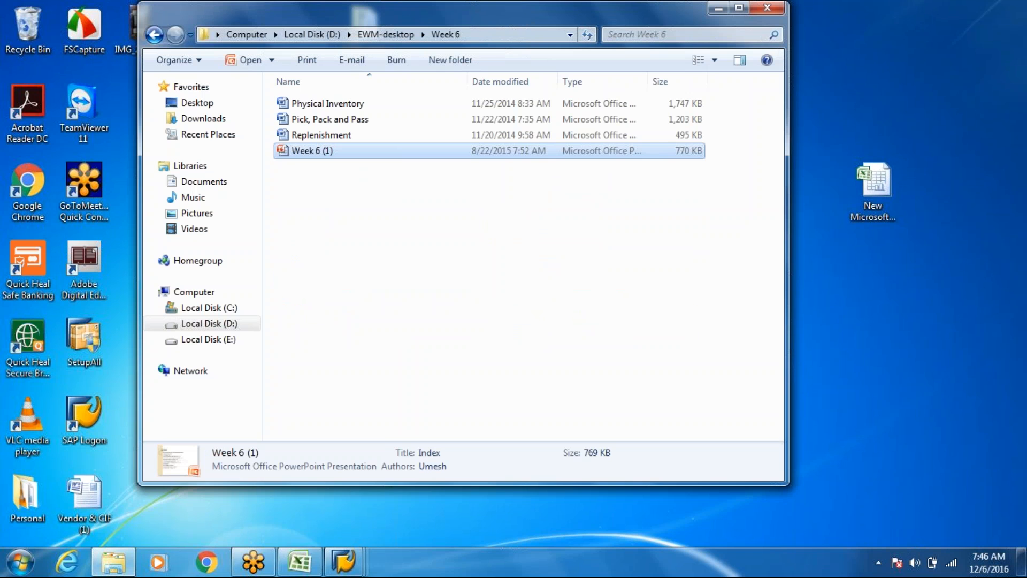
Open the Week 6 (1) presentation and clear the folder window off its Index slide.
{"action": "key", "text": "Return"}
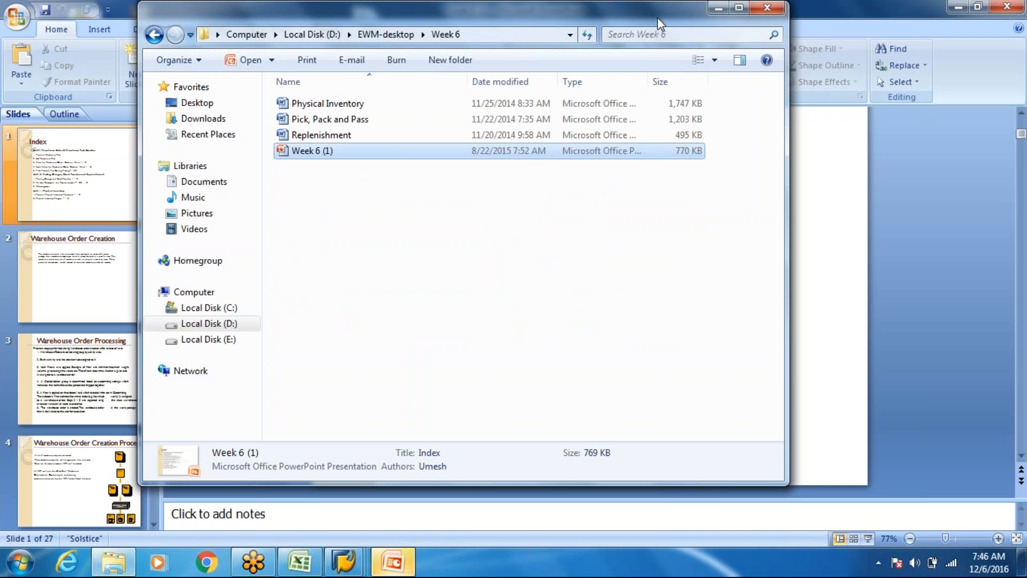
{"action": "left_click_drag", "start_coordinate": [661, 25], "coordinate": [613, 193]}
{"action": "left_click", "coordinate": [724, 183]}
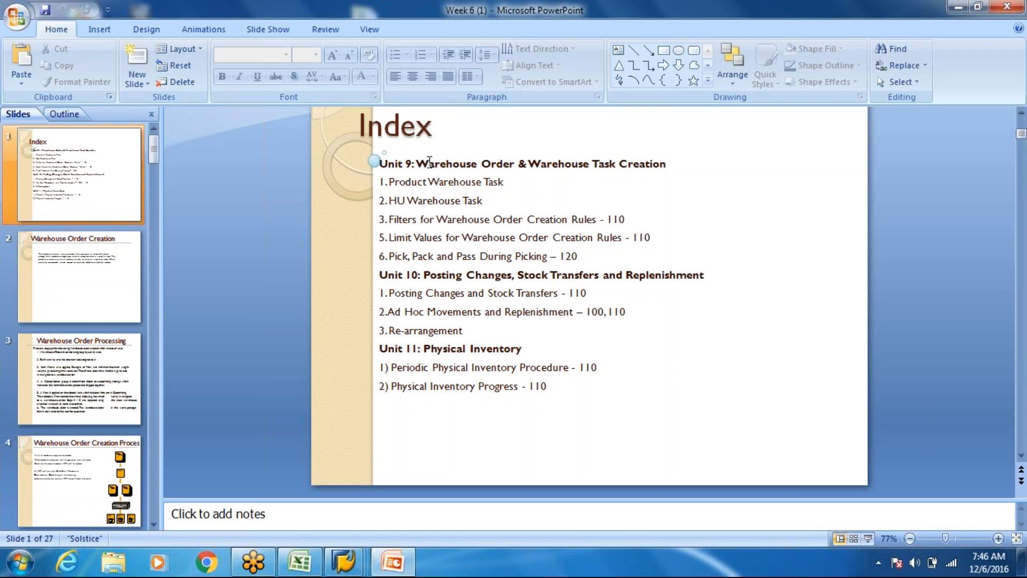
Highlight Warehouse Order in the Unit 9 heading of the Index slide, followed by the Product and HU Warehouse Task entries.
{"action": "left_click_drag", "start_coordinate": [418, 163], "coordinate": [516, 164]}
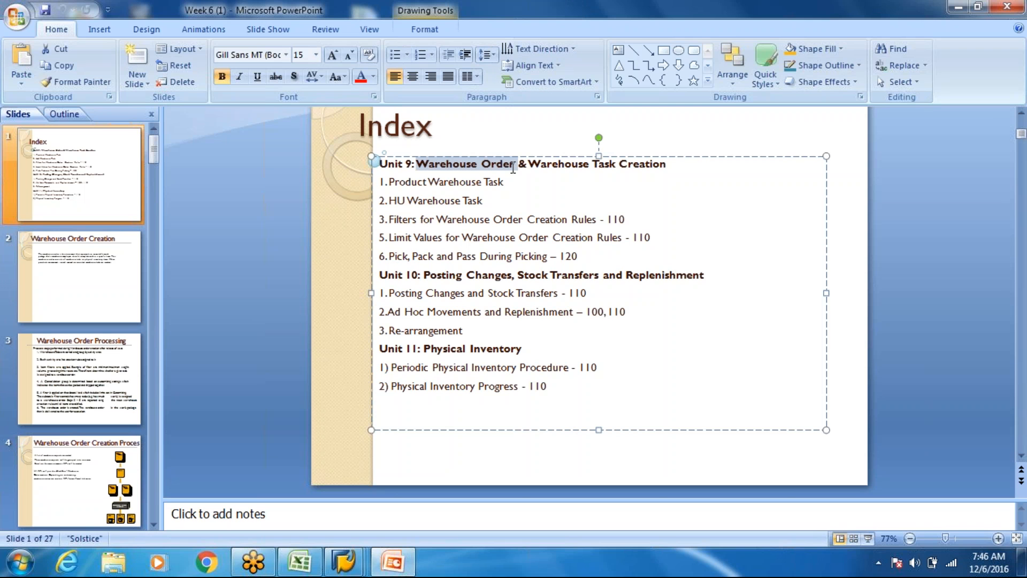
{"action": "left_click", "coordinate": [434, 184]}
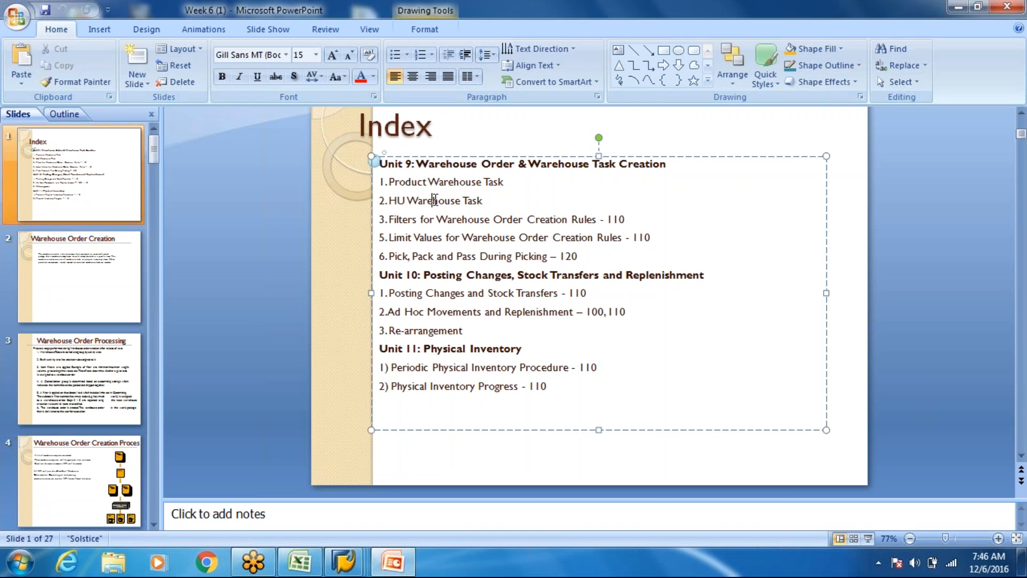
{"action": "left_click", "coordinate": [434, 200]}
{"action": "left_click_drag", "start_coordinate": [484, 201], "coordinate": [381, 181]}
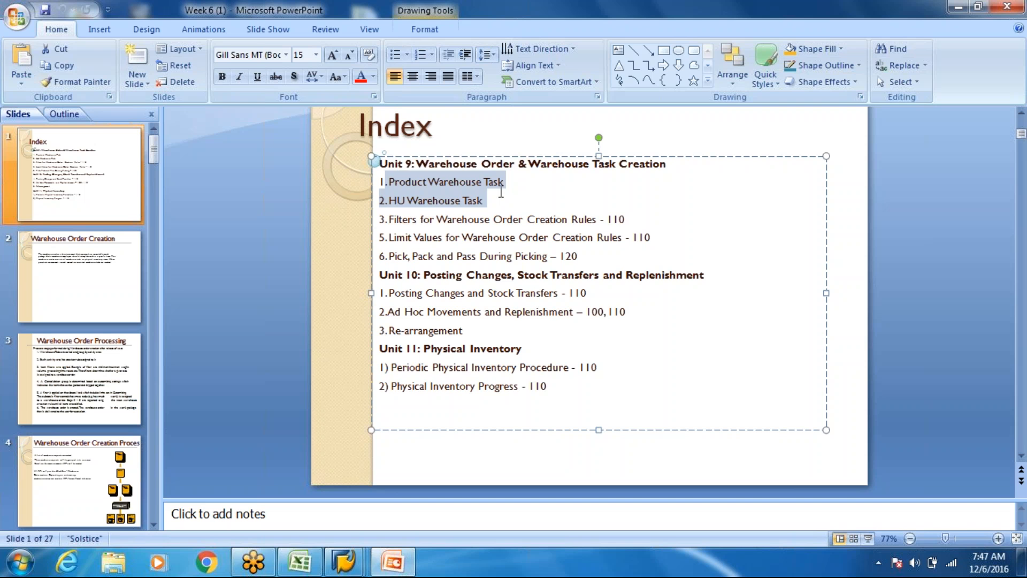
{"action": "left_click", "coordinate": [485, 253]}
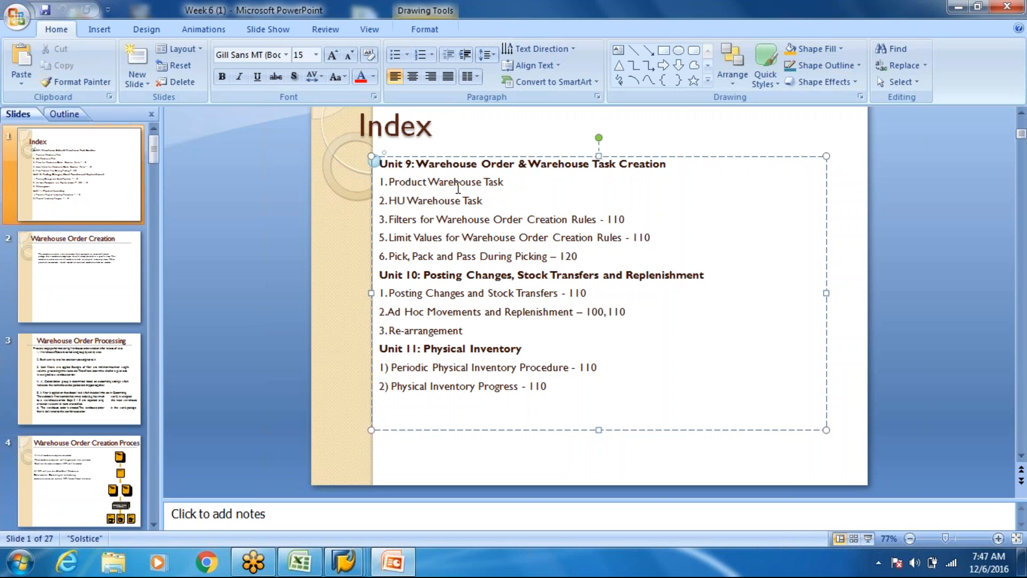
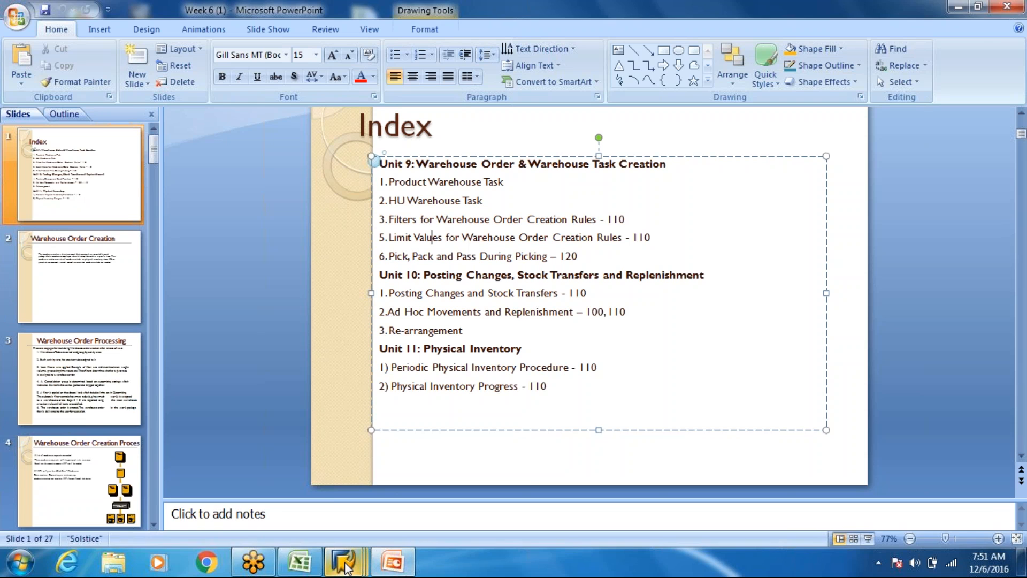
Switch to the SAP warehouse monitor, open the unconfirmed HU task's warehouse order in form view, and check its creation rule.
{"action": "mouse_move", "coordinate": [345, 565]}
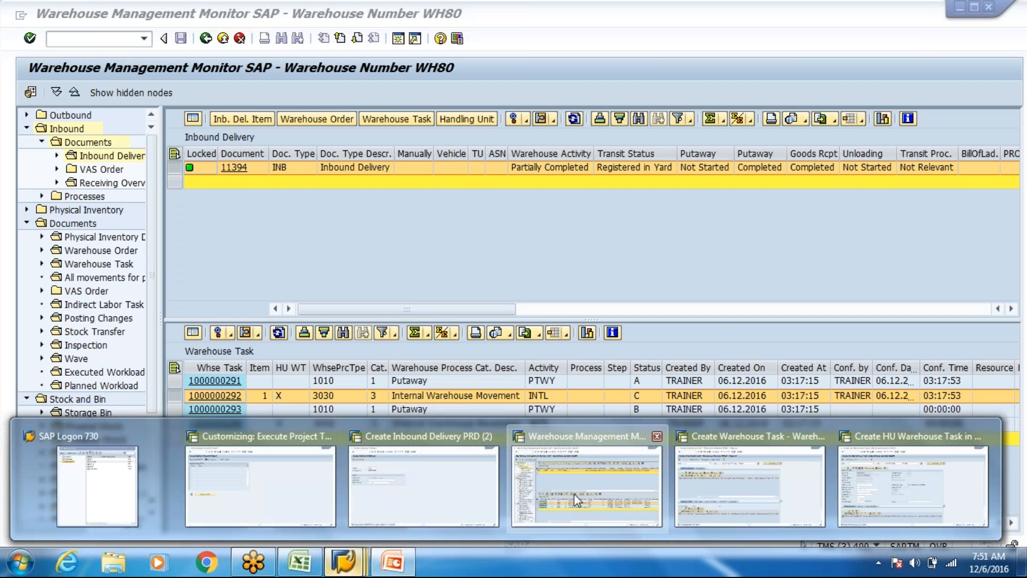
{"action": "left_click", "coordinate": [573, 494]}
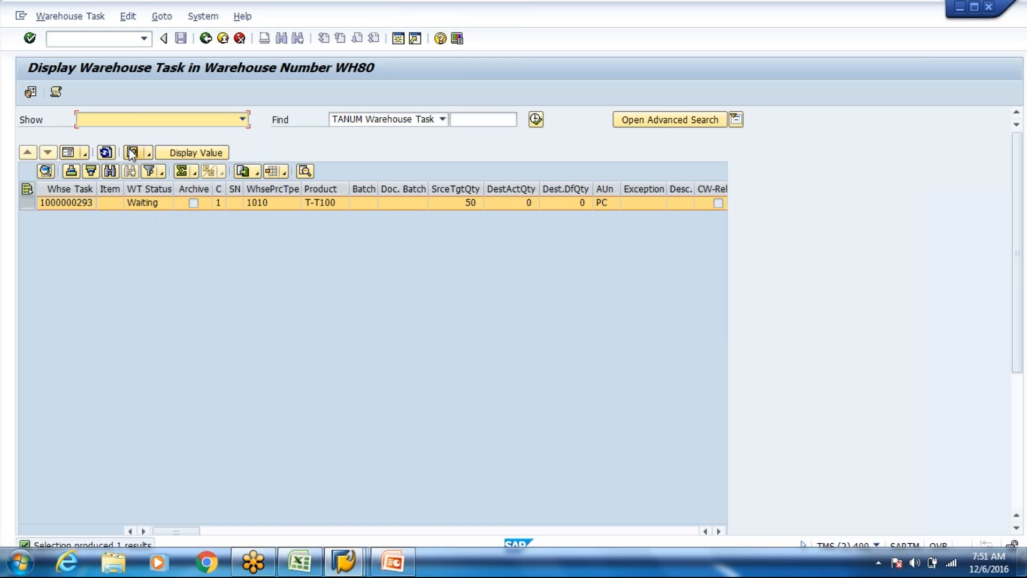
{"action": "left_click", "coordinate": [206, 39]}
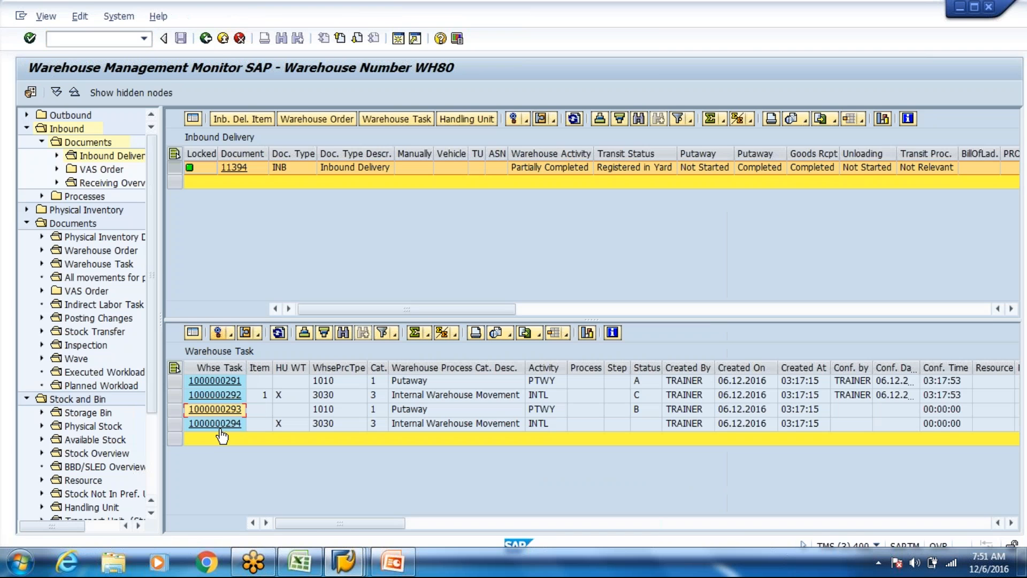
{"action": "left_click", "coordinate": [220, 428]}
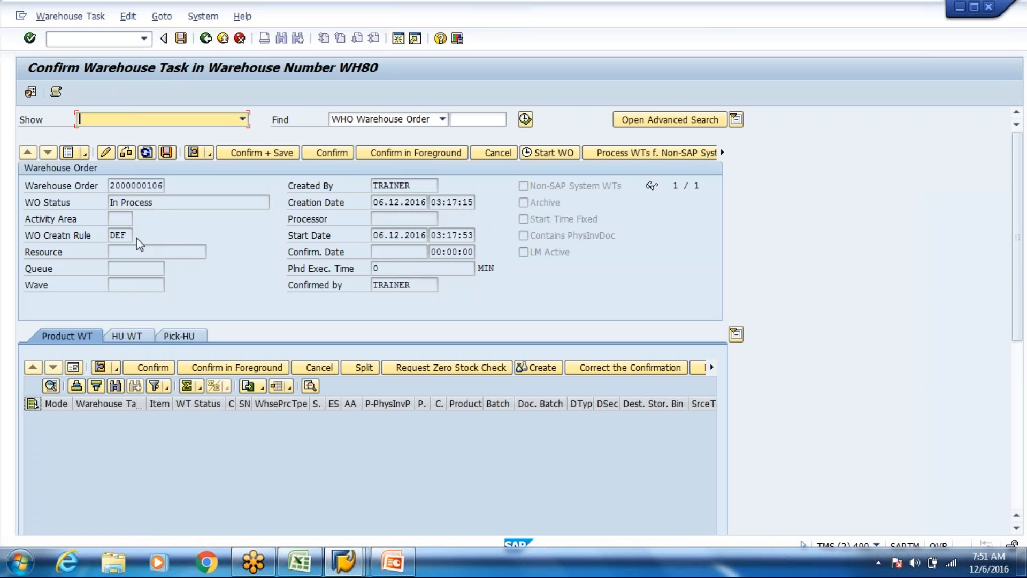
{"action": "left_click", "coordinate": [115, 235]}
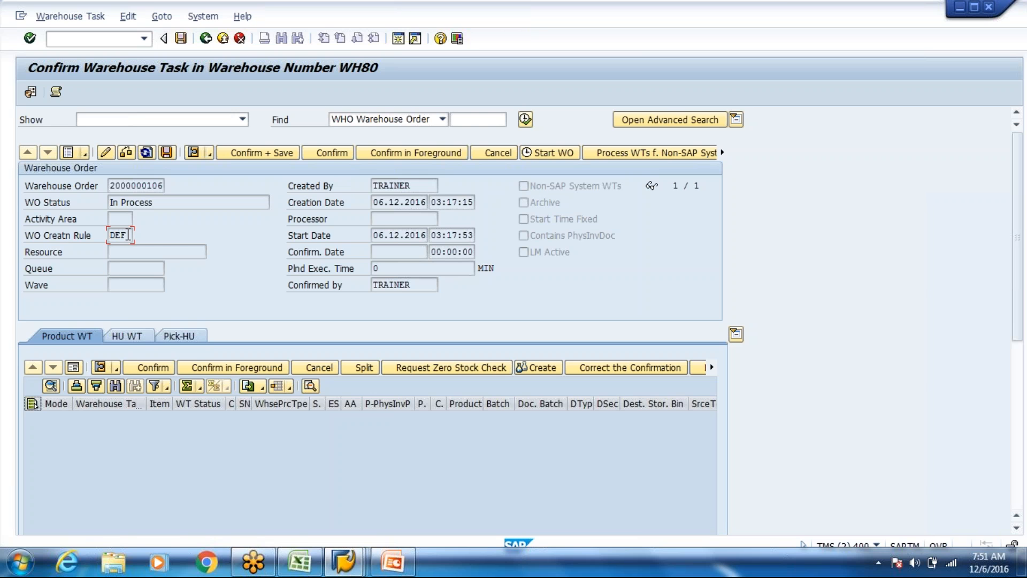
List the HU warehouse tasks of the warehouse order and view the details of the confirmed one.
{"action": "left_click", "coordinate": [119, 338]}
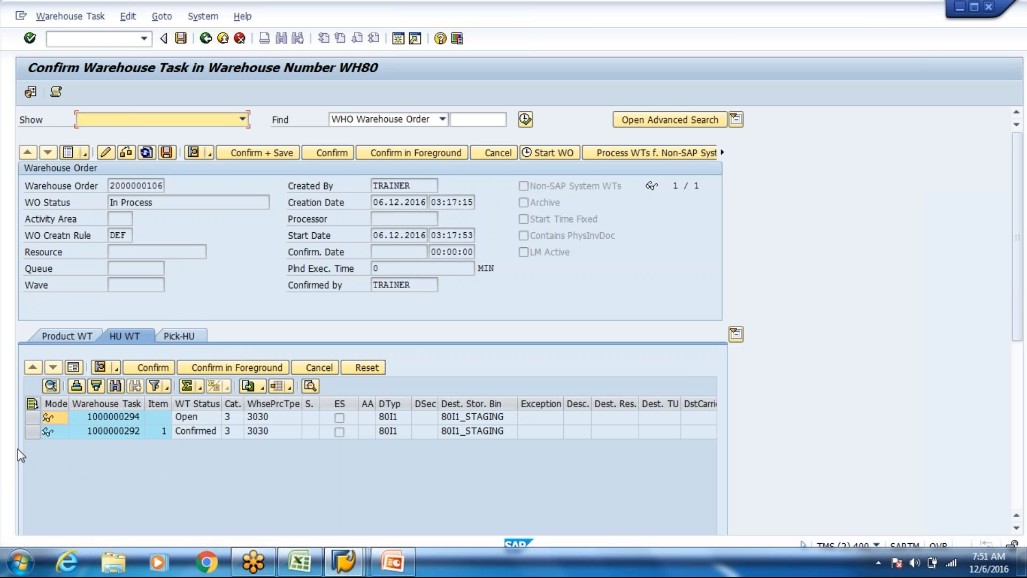
{"action": "left_click", "coordinate": [47, 417]}
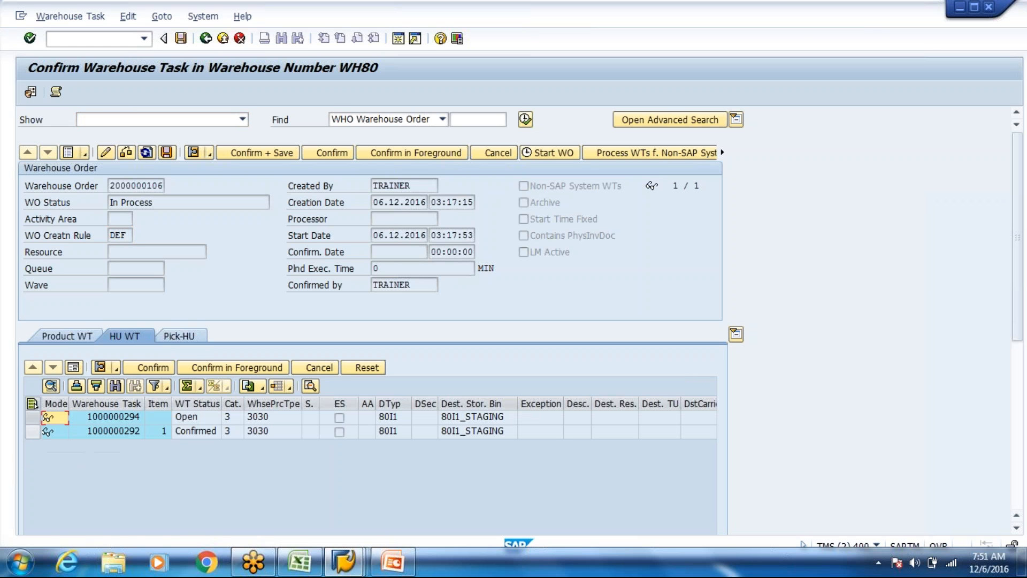
{"action": "left_click", "coordinate": [33, 431]}
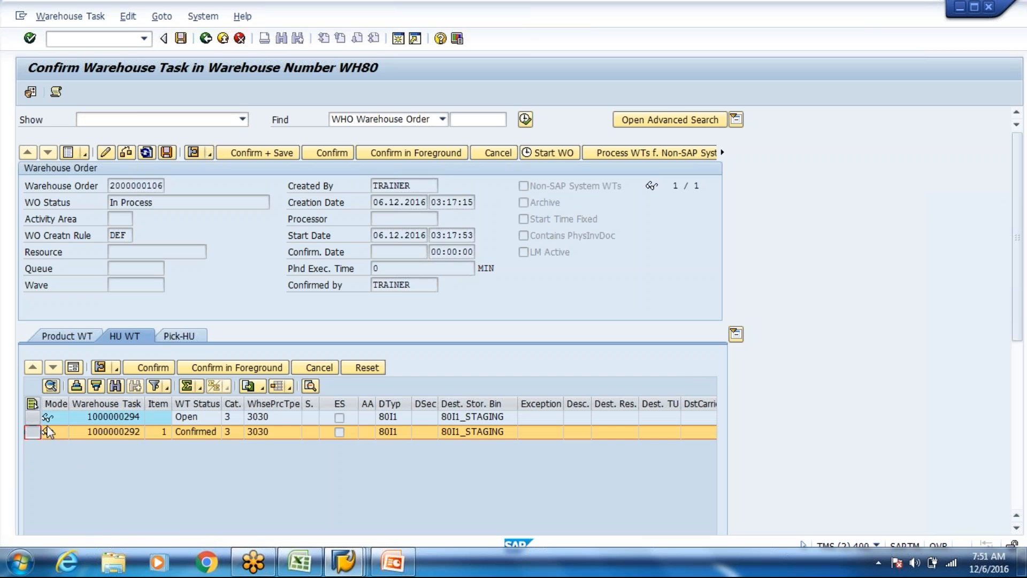
{"action": "left_click", "coordinate": [76, 367]}
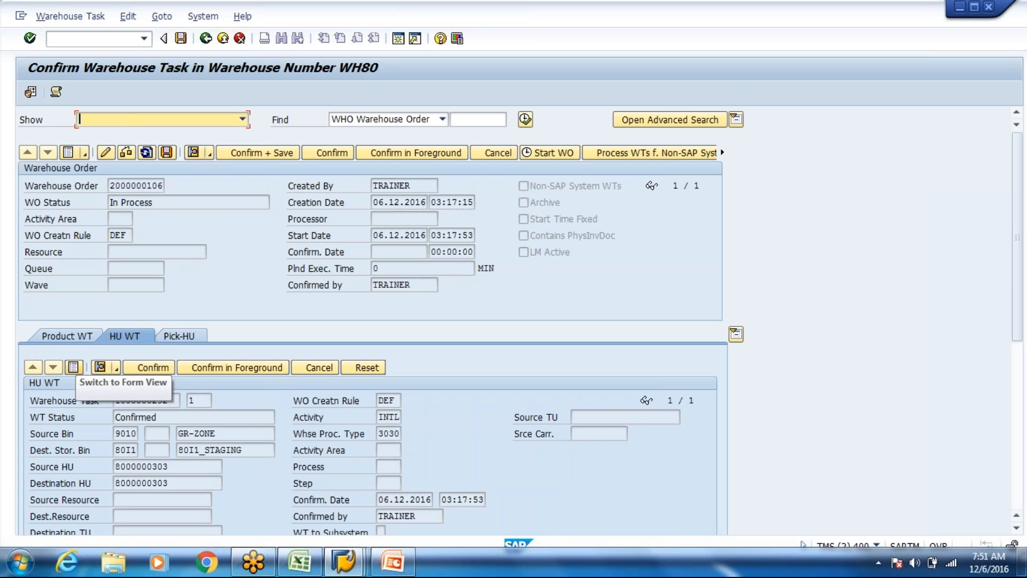
{"action": "left_click", "coordinate": [73, 367]}
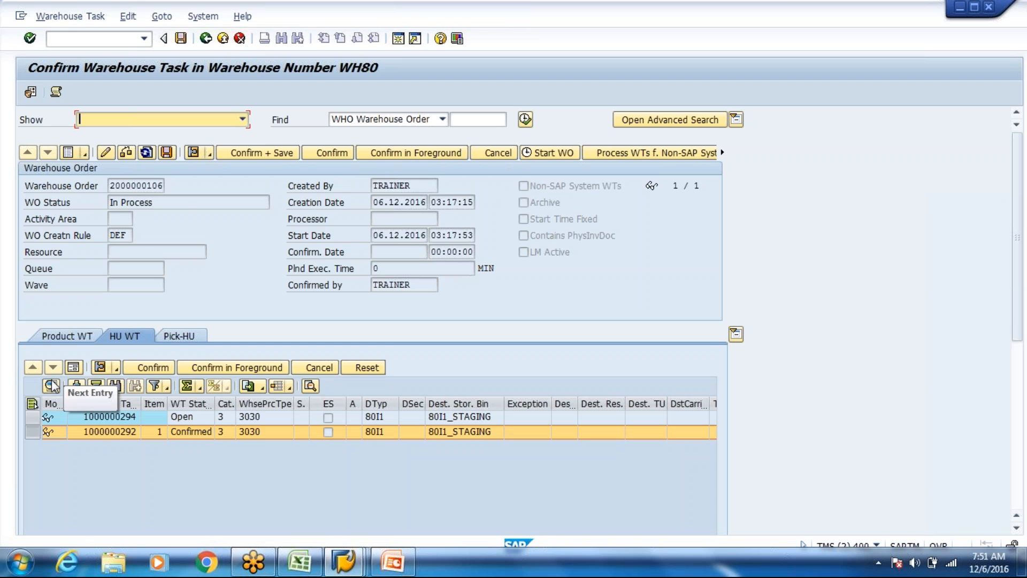
View the details of the open HU warehouse task and return to the warehouse management monitor.
{"action": "left_click", "coordinate": [32, 417]}
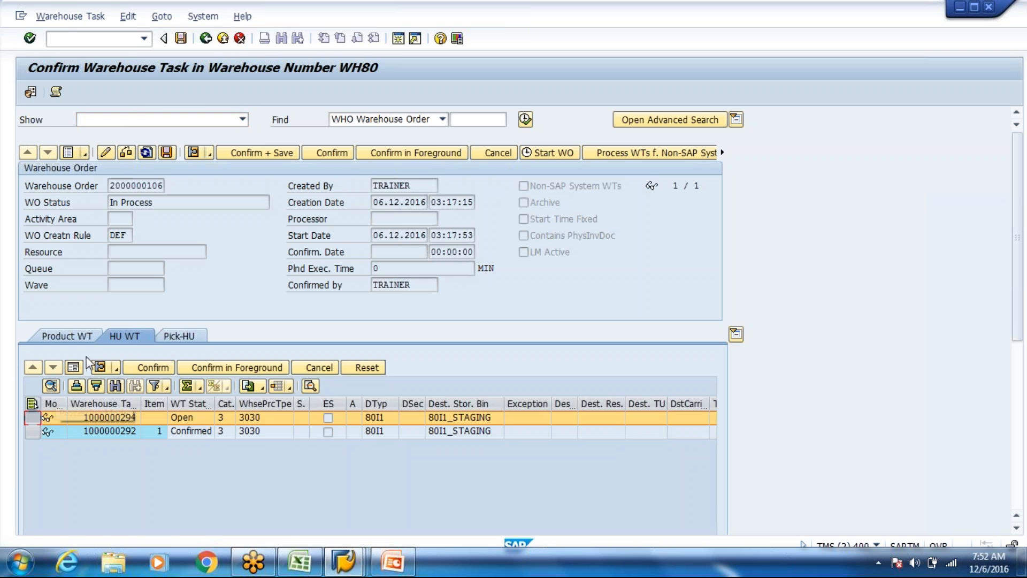
{"action": "left_click", "coordinate": [74, 367]}
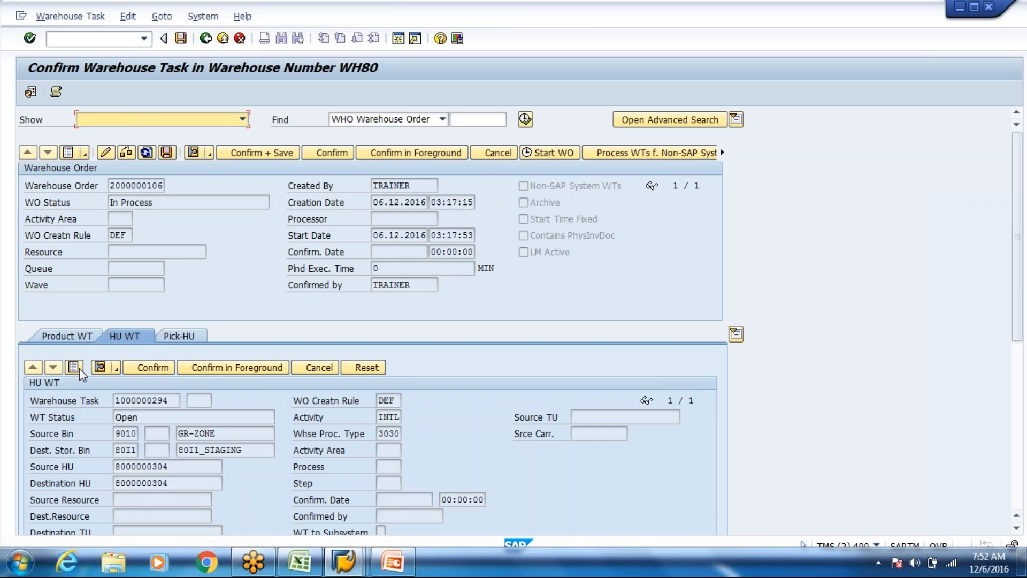
{"action": "left_click", "coordinate": [79, 368]}
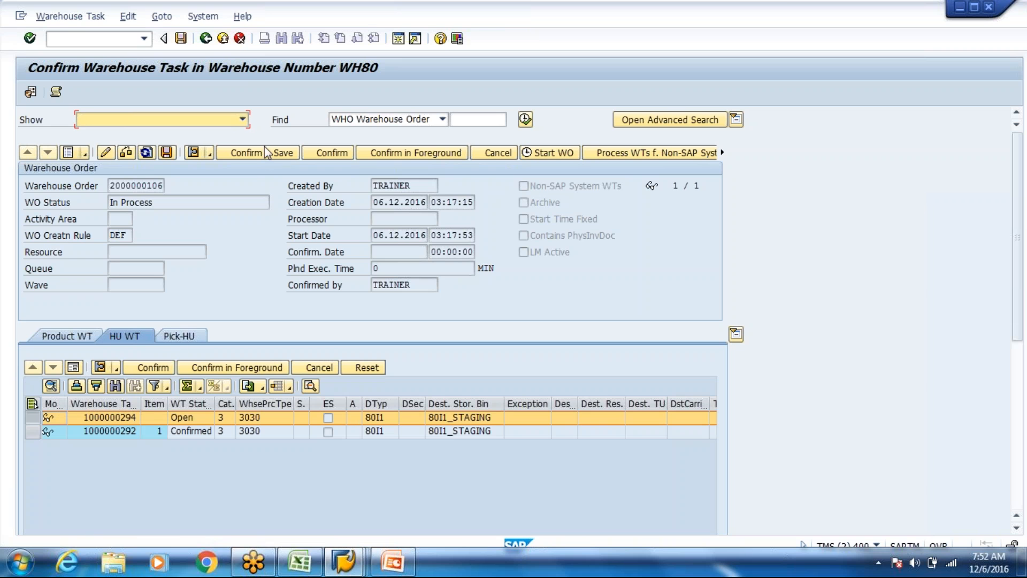
{"action": "left_click", "coordinate": [206, 38]}
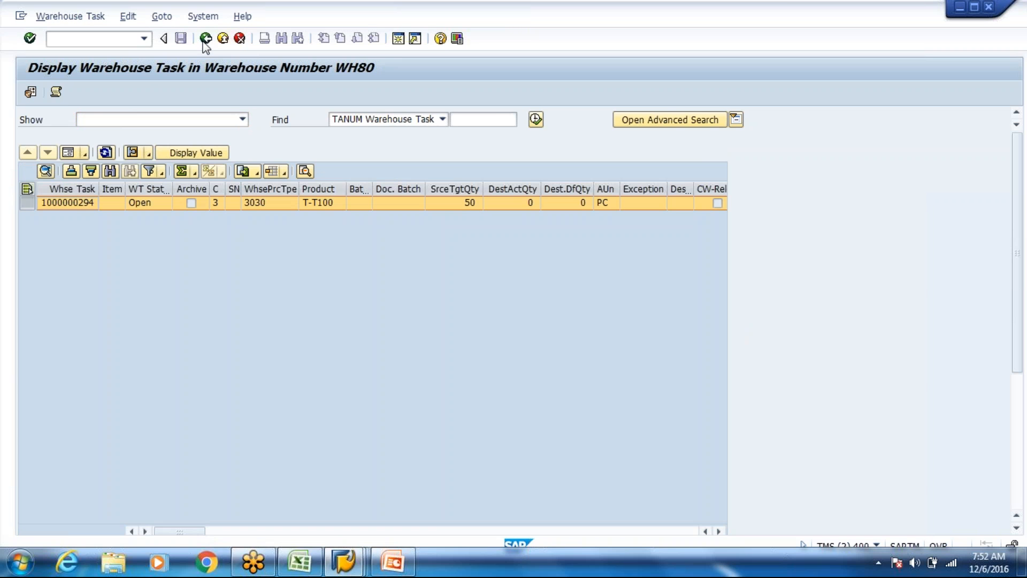
{"action": "left_click", "coordinate": [203, 41]}
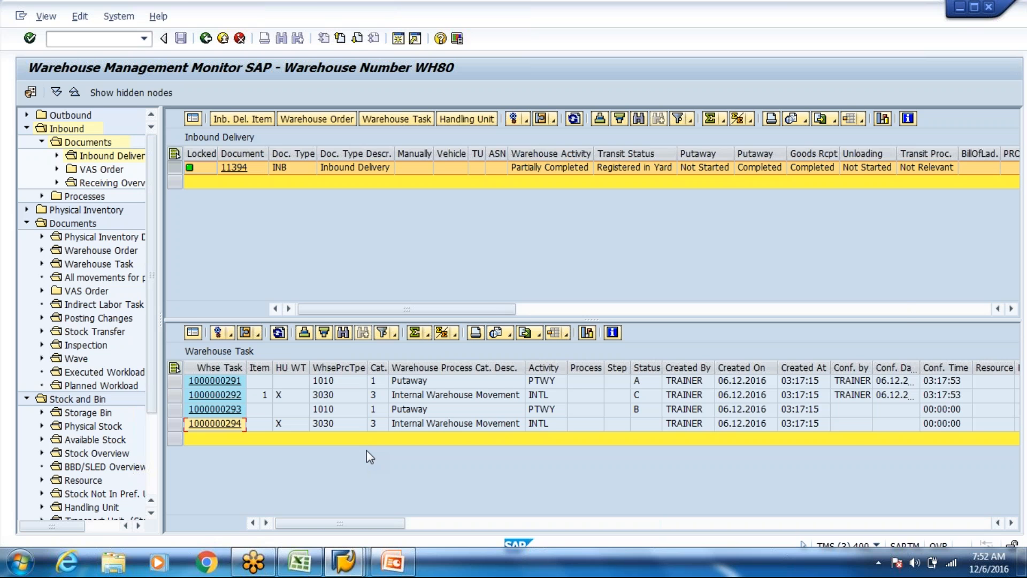
Point out the 8001 High Rack and 8005 Fixed Storage areas on Excel's Warehouse Layout sheet, then return to the PowerPoint presentation.
{"action": "key", "text": "alt+Tab"}
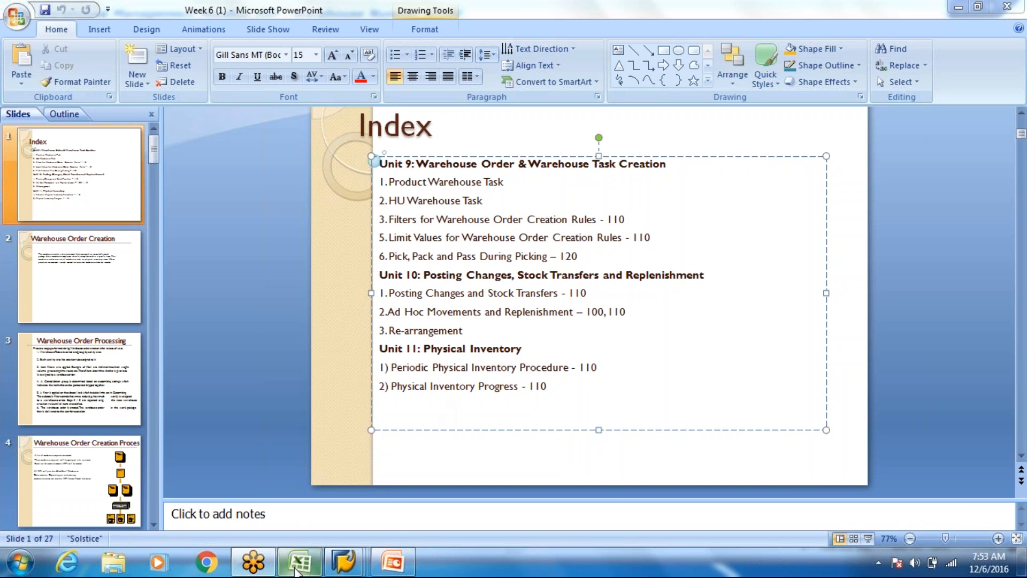
{"action": "left_click", "coordinate": [295, 572]}
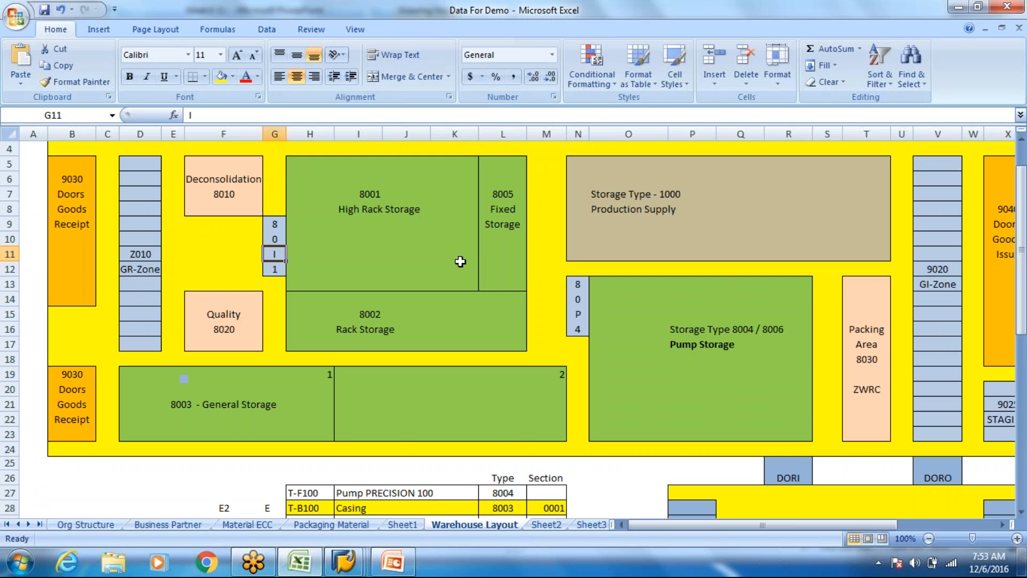
{"action": "left_click", "coordinate": [460, 262]}
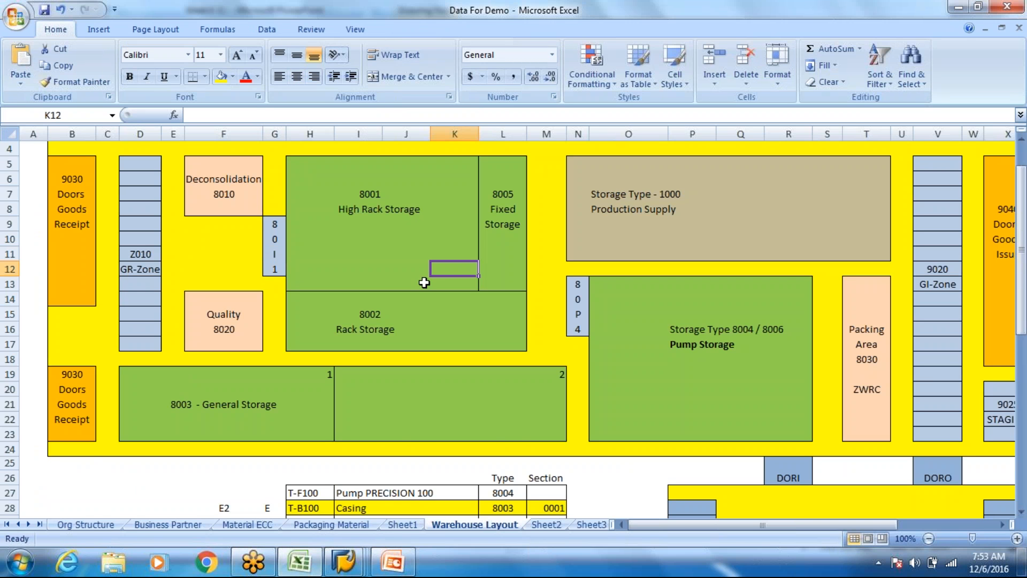
{"action": "left_click", "coordinate": [500, 237]}
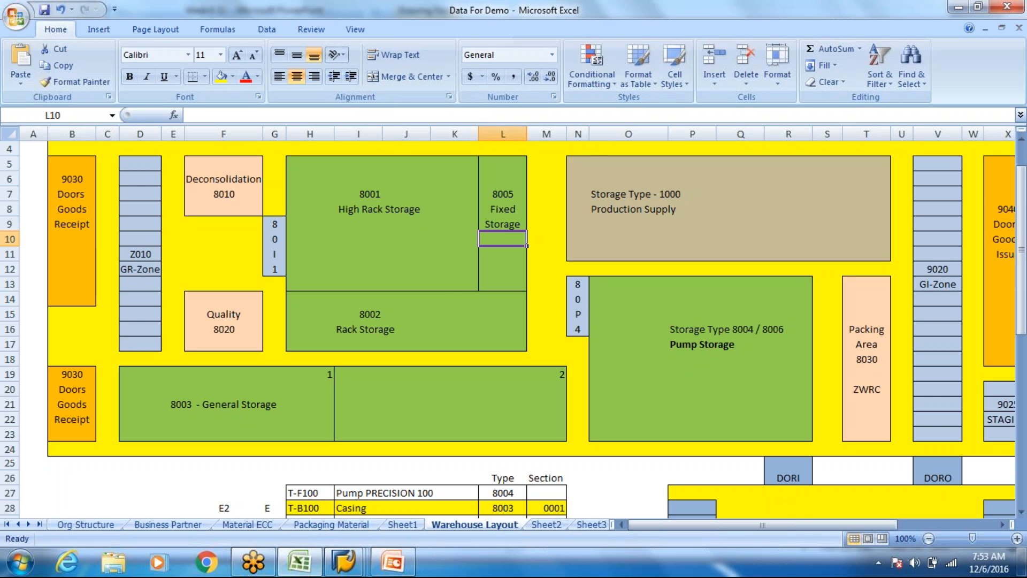
{"action": "key", "text": "alt"}
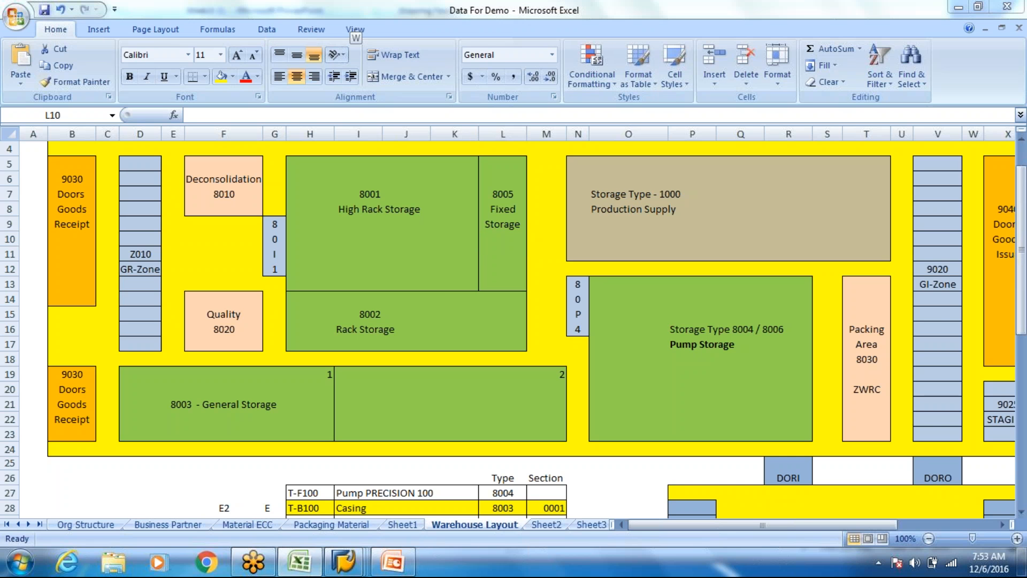
{"action": "key", "text": "alt+Tab"}
{"action": "key", "text": "alt+Tab"}
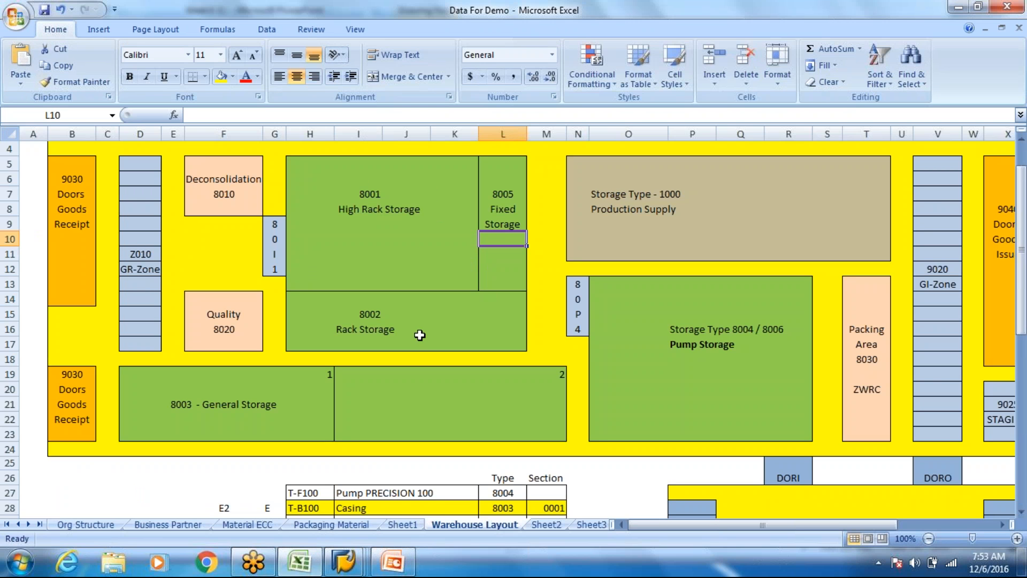
{"action": "key", "text": "alt+Tab"}
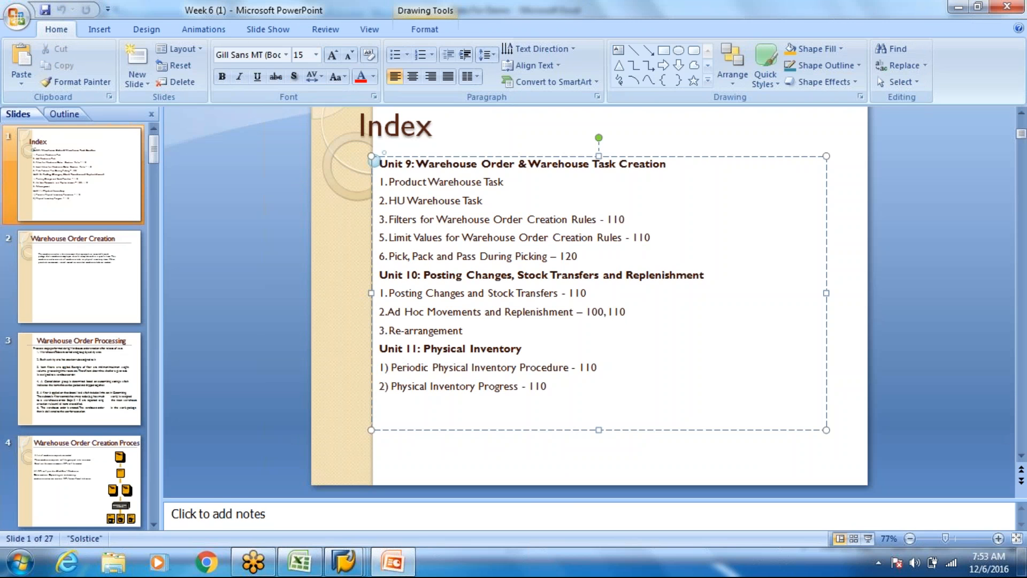
Point out the Re-arrangement and Unit 11 lines of the Index and go to slide 2, Warehouse Order Creation.
{"action": "left_click", "coordinate": [472, 333]}
{"action": "left_click", "coordinate": [468, 350]}
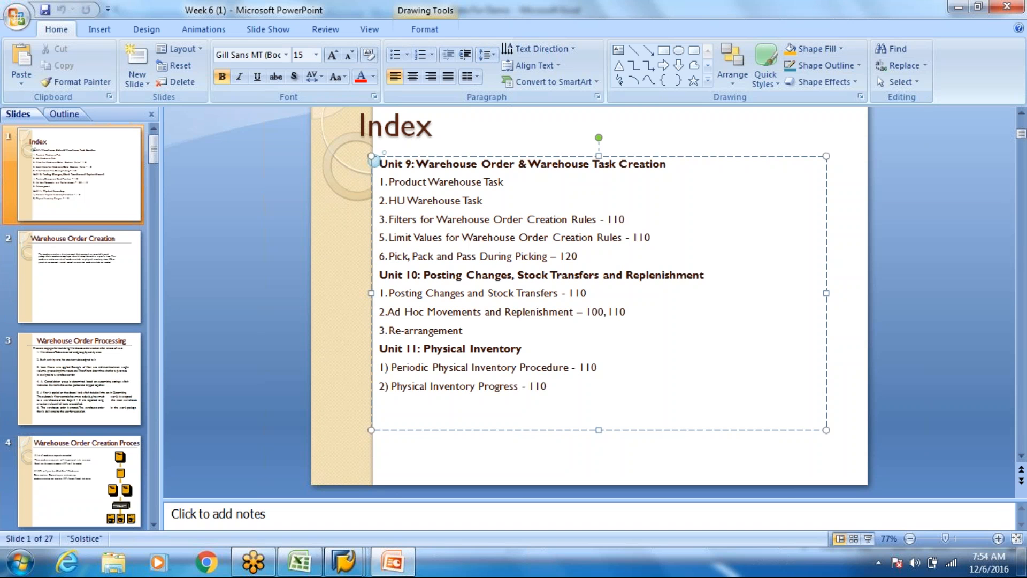
{"action": "left_click", "coordinate": [126, 260]}
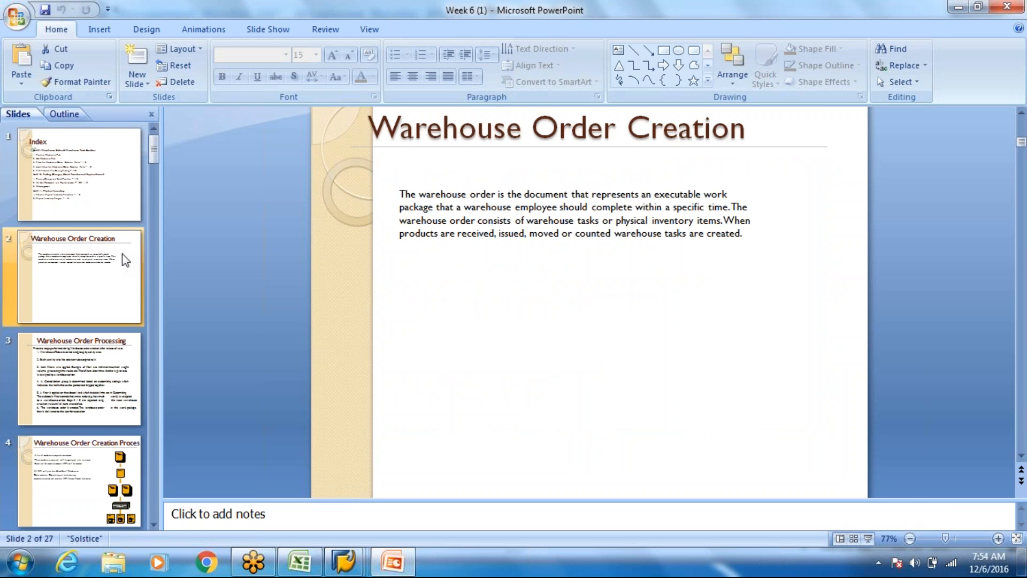
Switch to the SAP warehouse monitor, open the unconfirmed HU task's warehouse order for confirmation, and select the order number.
{"action": "key", "text": "alt+Tab"}
{"action": "key", "text": "alt+Tab"}
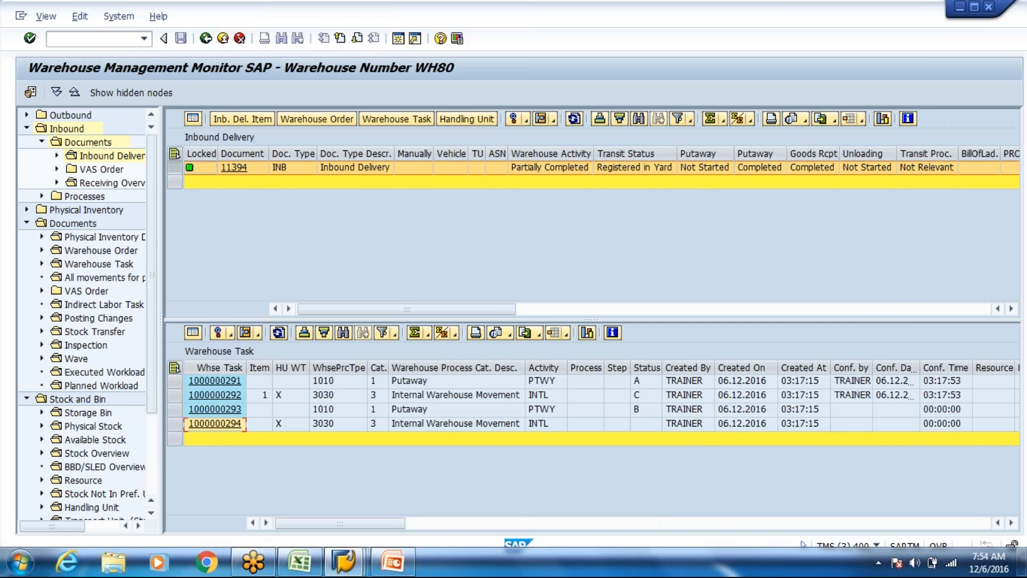
{"action": "key", "text": "alt+Tab"}
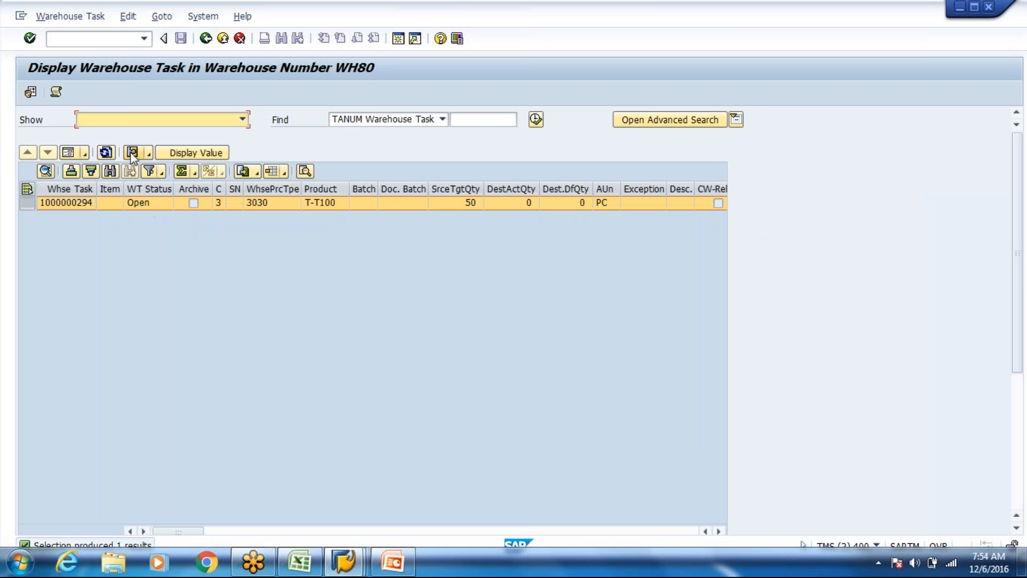
{"action": "left_click", "coordinate": [132, 154]}
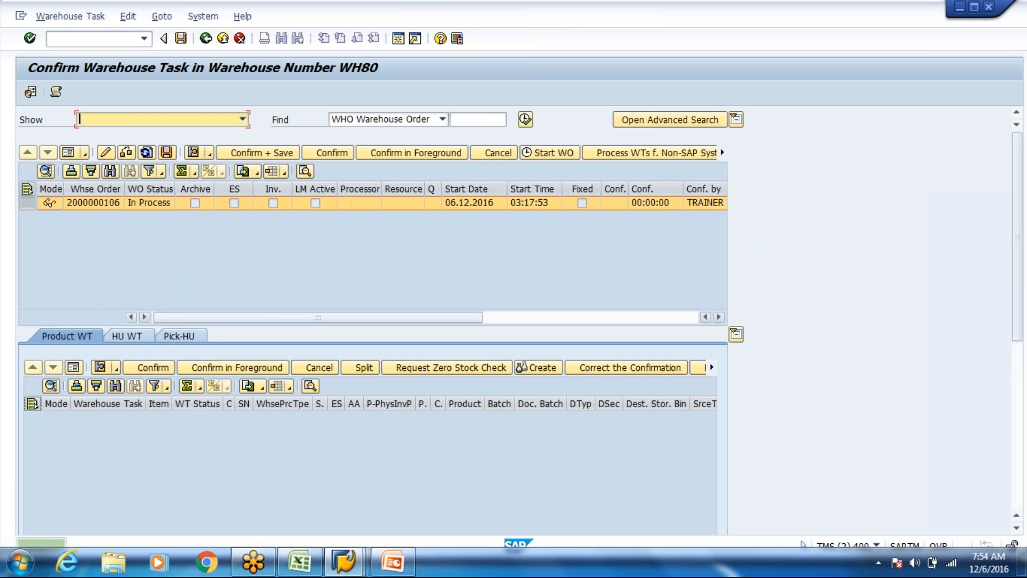
{"action": "left_click", "coordinate": [113, 203]}
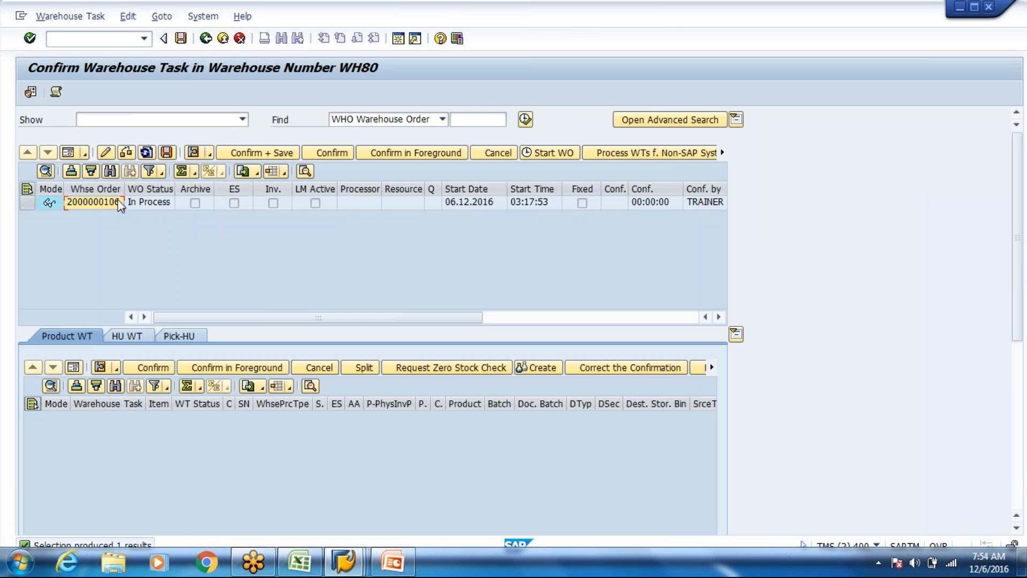
Open the warehouse order's detail view, check its status and HU warehouse tasks, and point out the Wave, Queue and Resource fields.
{"action": "left_click", "coordinate": [27, 202]}
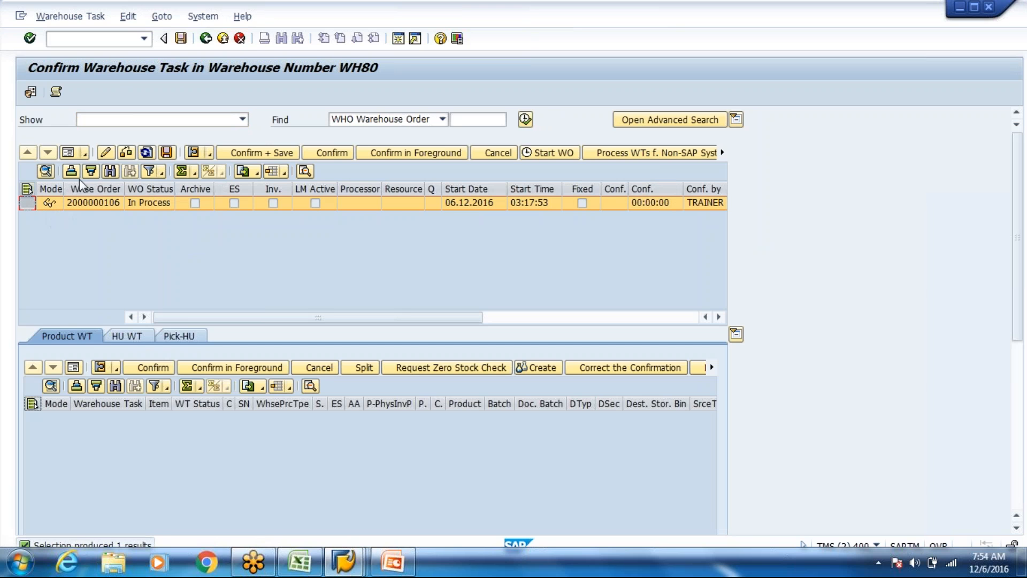
{"action": "left_click", "coordinate": [68, 152]}
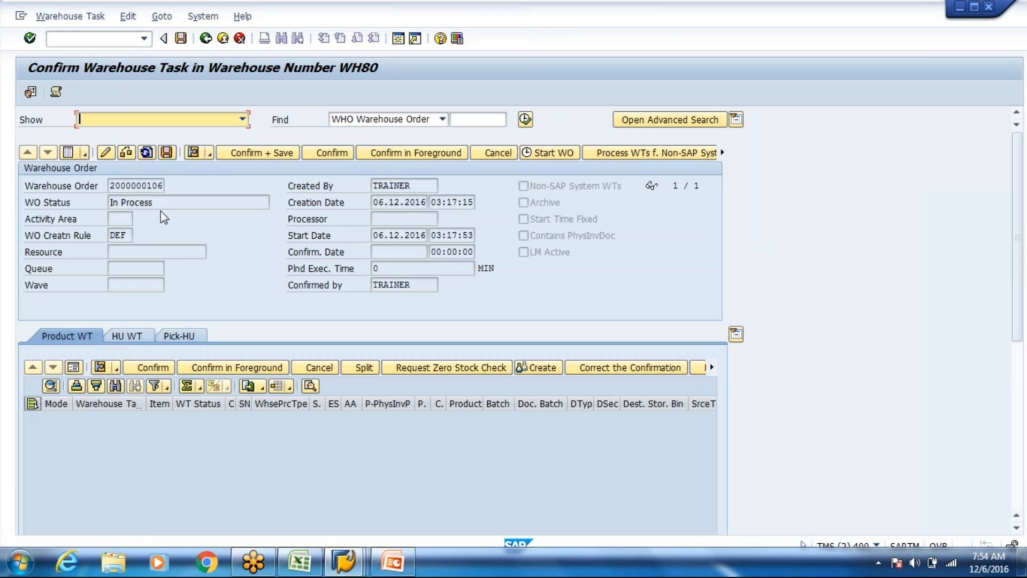
{"action": "left_click", "coordinate": [154, 202]}
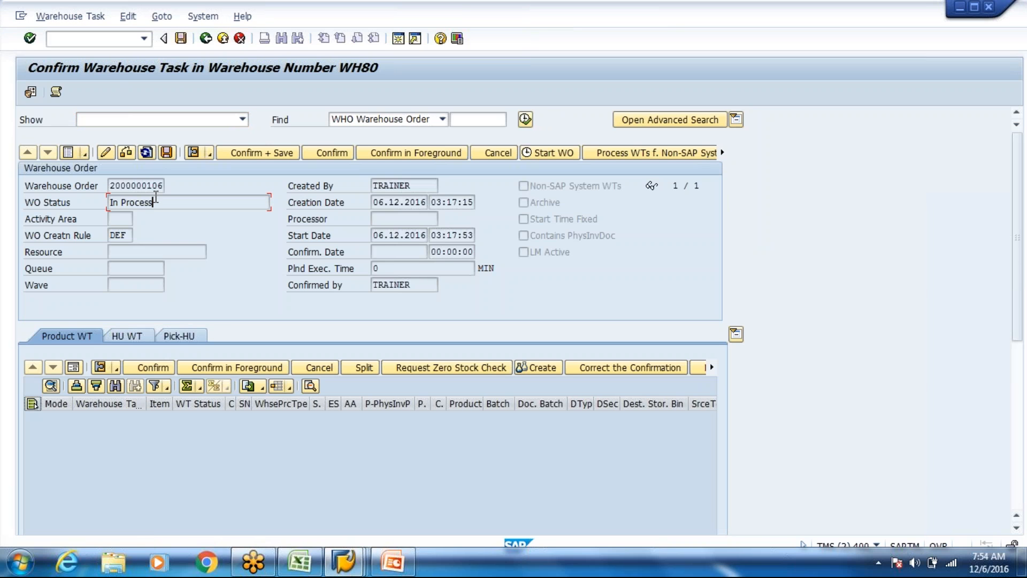
{"action": "left_click", "coordinate": [136, 337]}
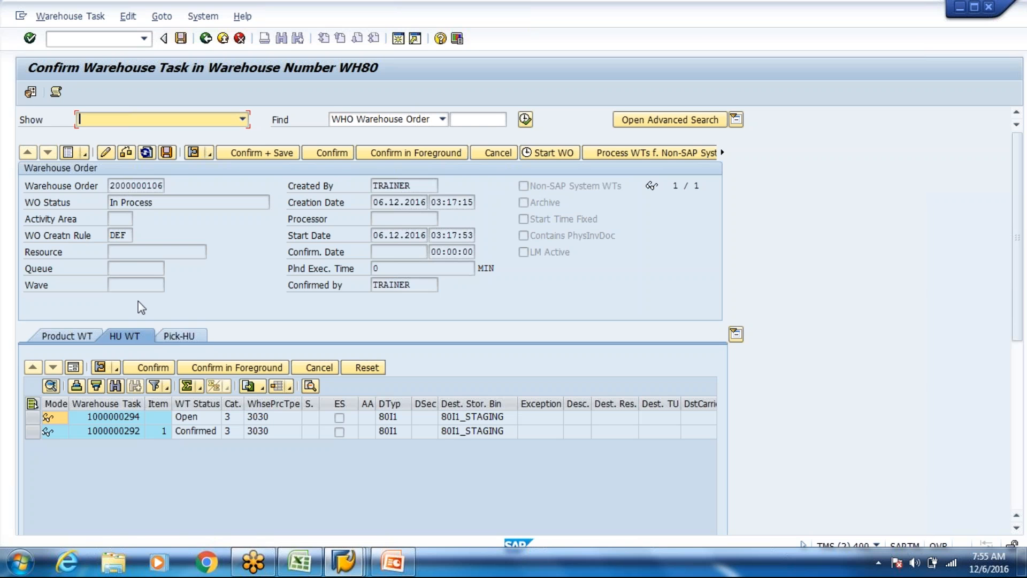
{"action": "left_click", "coordinate": [149, 284]}
{"action": "left_click", "coordinate": [159, 269]}
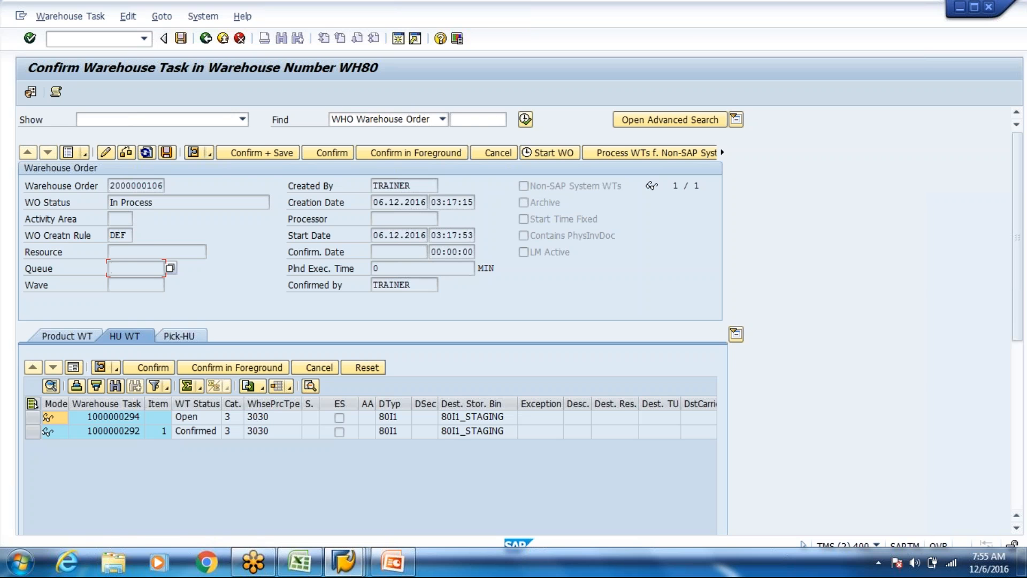
{"action": "key", "text": "shift+Tab"}
Start the RF transaction with /o/scwm/rfui in a new session and go through manual selection to the warehouse order entry screen.
{"action": "left_click", "coordinate": [81, 38]}
{"action": "type", "text": "/o/scwm/rfui"}
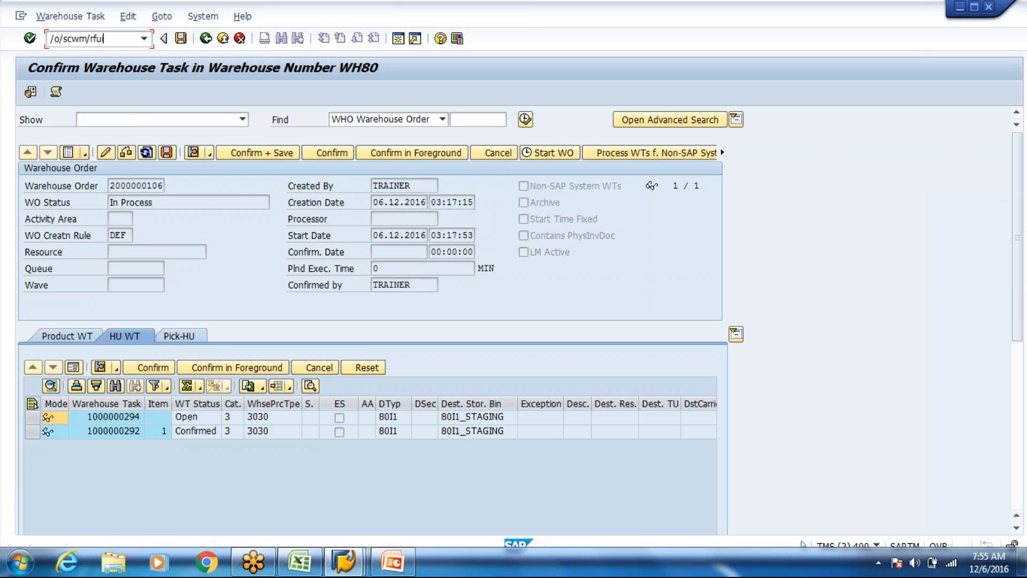
{"action": "key", "text": "Return"}
{"action": "key", "text": "Return"}
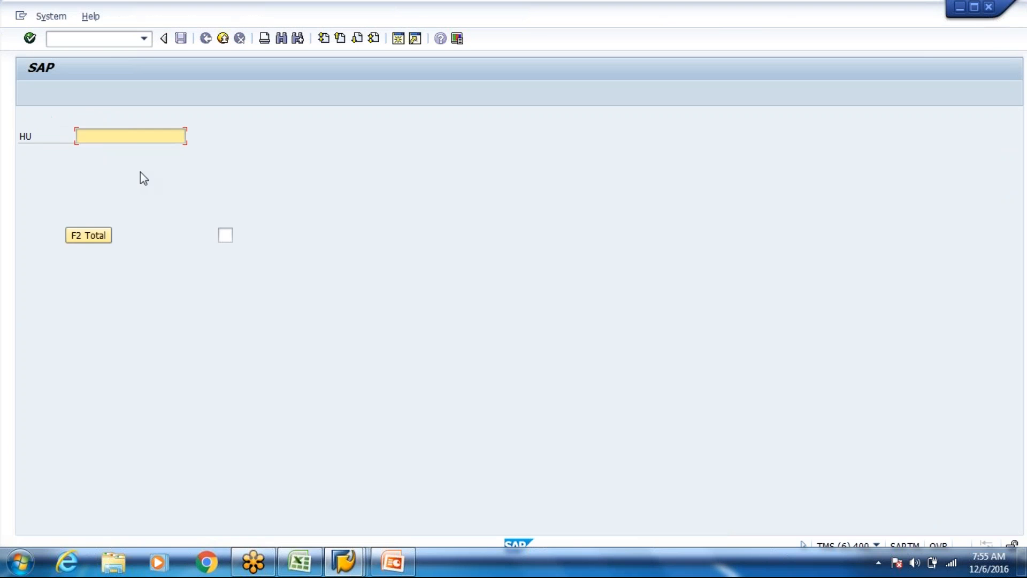
{"action": "key", "text": "alt+Tab"}
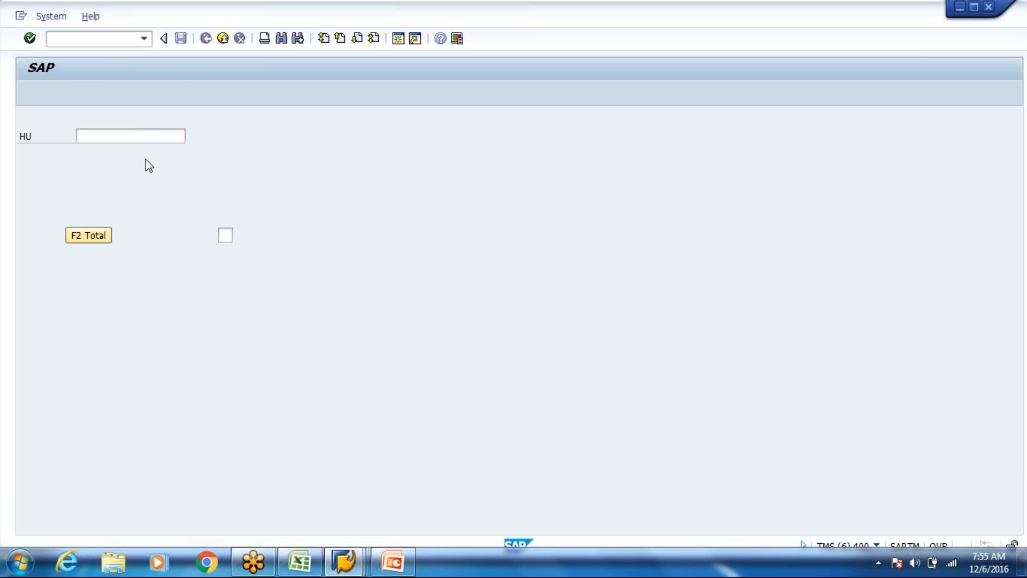
{"action": "left_click", "coordinate": [189, 134]}
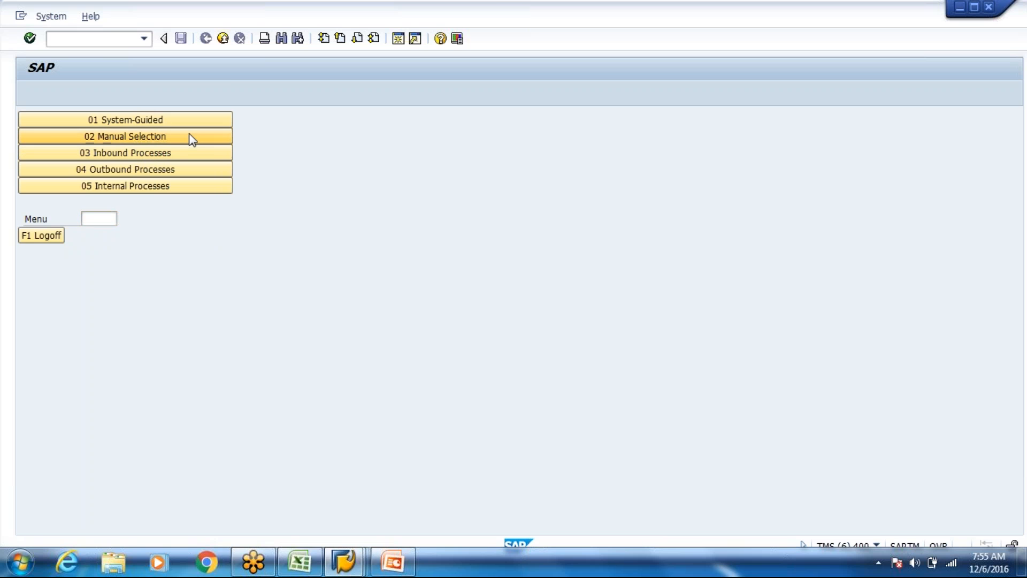
{"action": "left_click", "coordinate": [190, 127]}
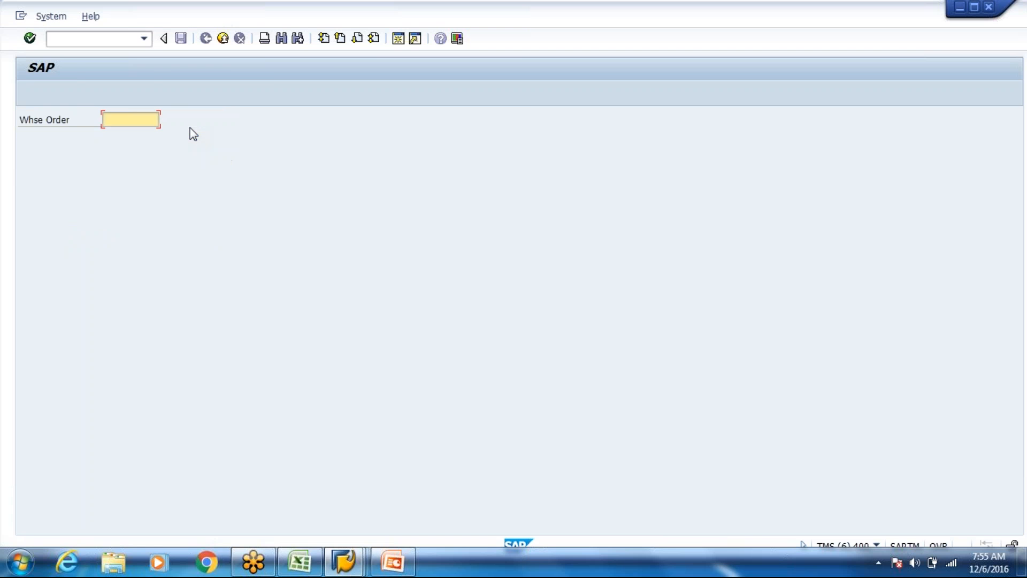
Return to the Confirm Warehouse Task session, make the warehouse order editable, and set its queue to OUTBOUND.
{"action": "key", "text": "alt+Tab"}
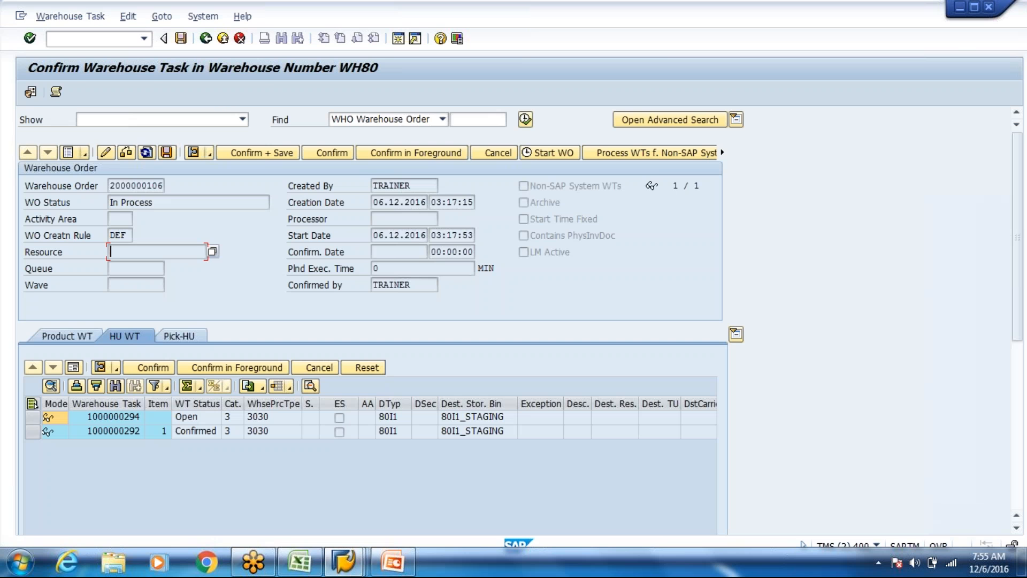
{"action": "left_click", "coordinate": [108, 155]}
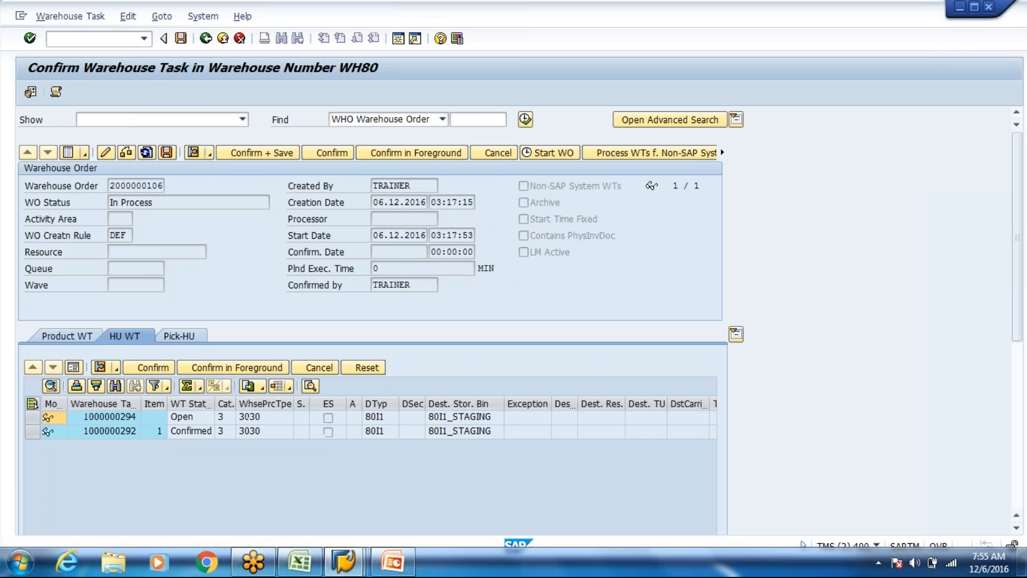
{"action": "key", "text": "Tab"}
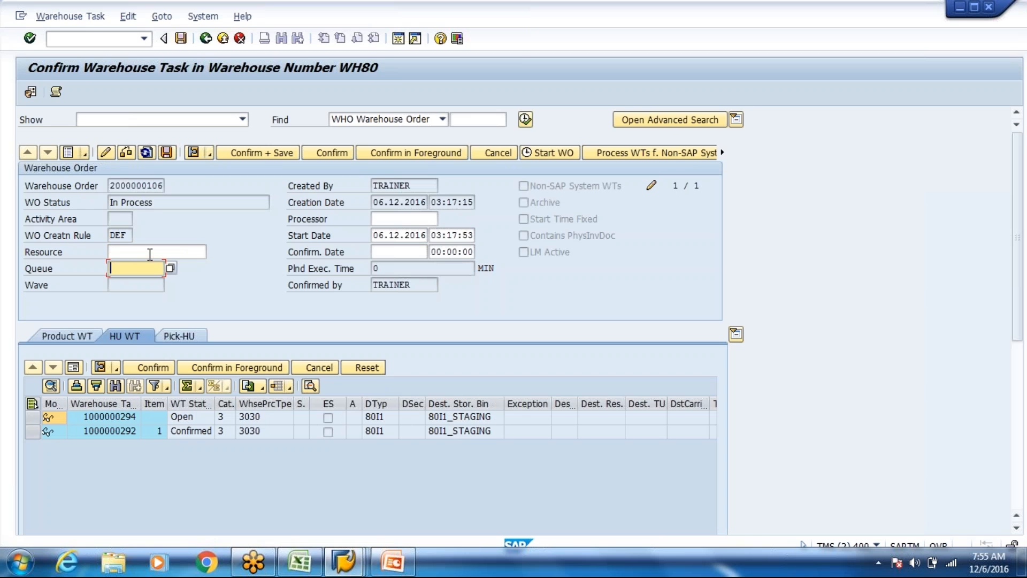
{"action": "type", "text": "OUTBOUND"}
{"action": "key", "text": "Return"}
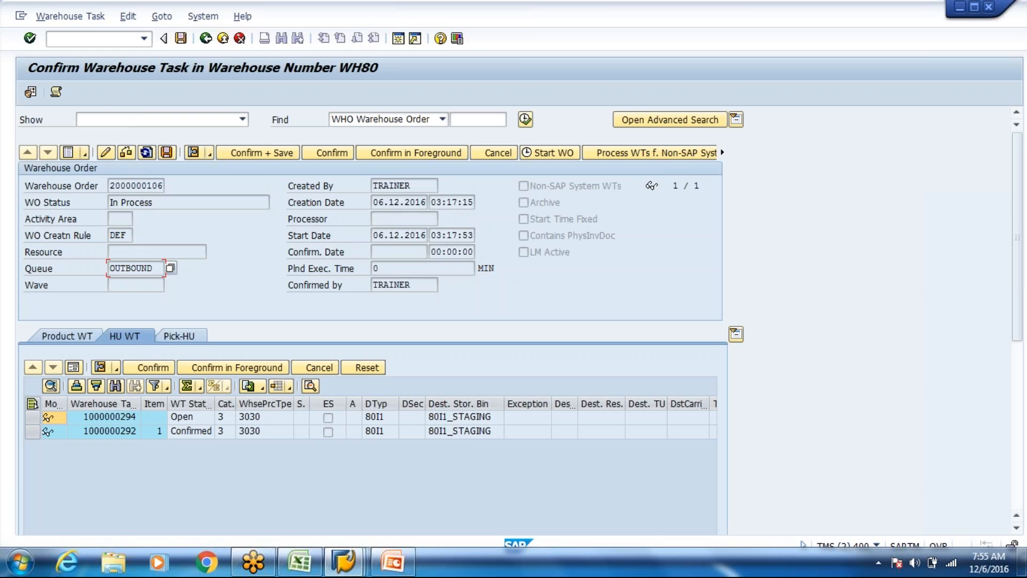
Copy the warehouse order number from the confirmation session into the RF Whse Order field and submit it.
{"action": "key", "text": "alt+Tab"}
{"action": "key", "text": "alt+Tab"}
{"action": "left_click_drag", "start_coordinate": [109, 186], "coordinate": [165, 188]}
{"action": "key", "text": "ctrl+c"}
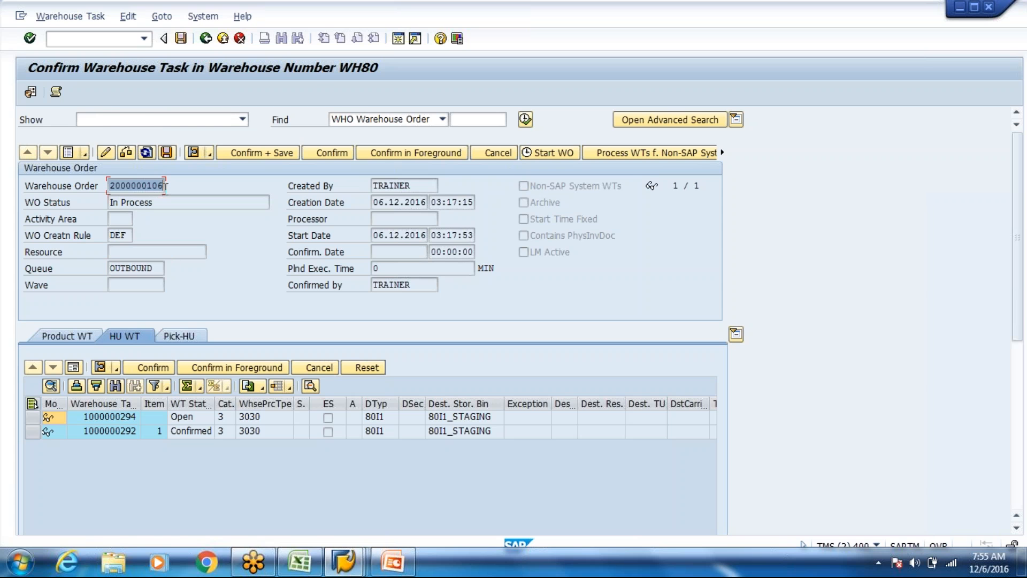
{"action": "key", "text": "alt+Tab"}
{"action": "key", "text": "ctrl+v"}
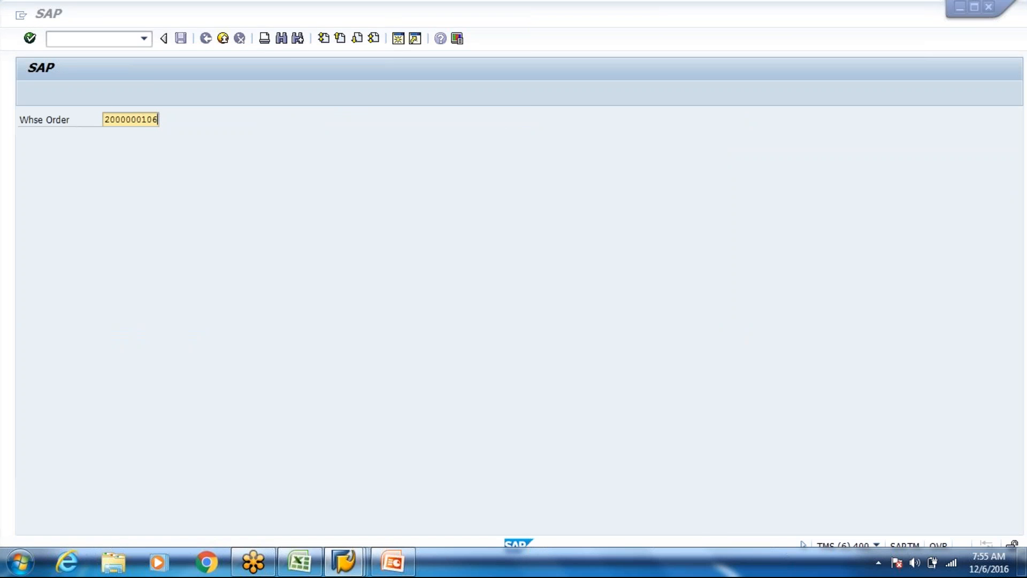
{"action": "key", "text": "alt+Tab"}
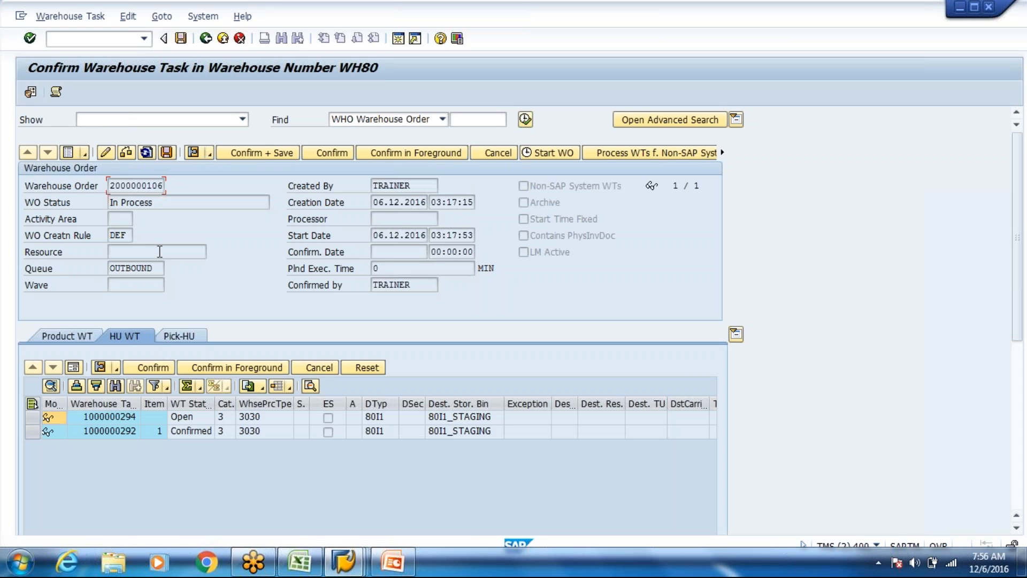
{"action": "key", "text": "alt+Tab"}
{"action": "key", "text": "ctrl+v"}
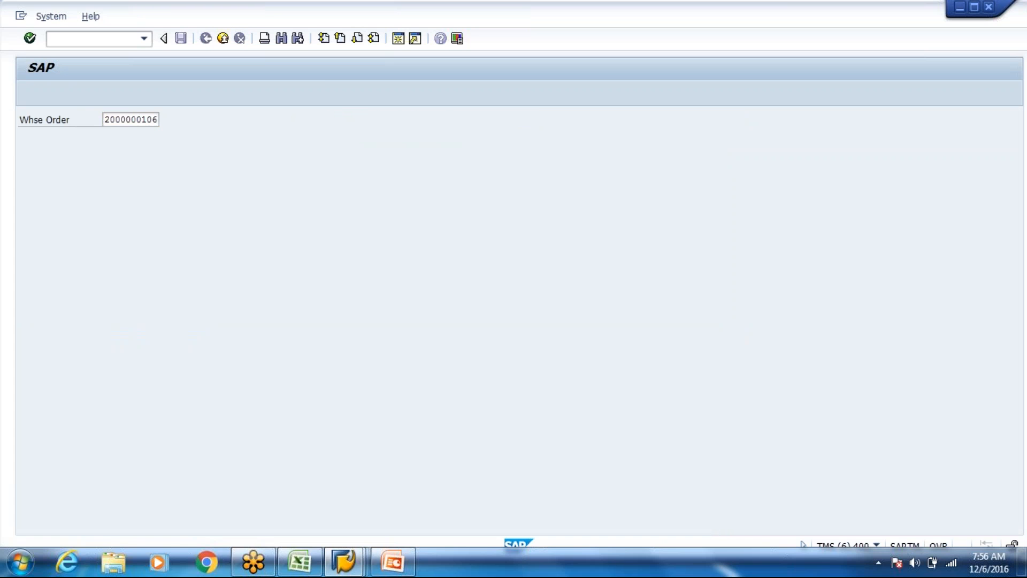
{"action": "key", "text": "Return"}
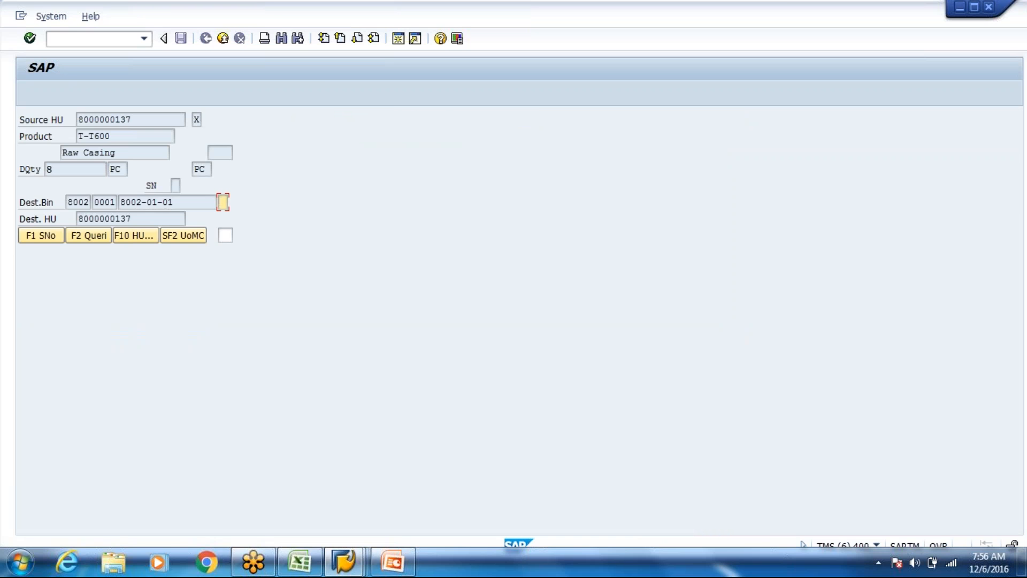
Back in the confirmation session, find the warehouse order by its copied number and show it in the detail view.
{"action": "key", "text": "alt+Tab"}
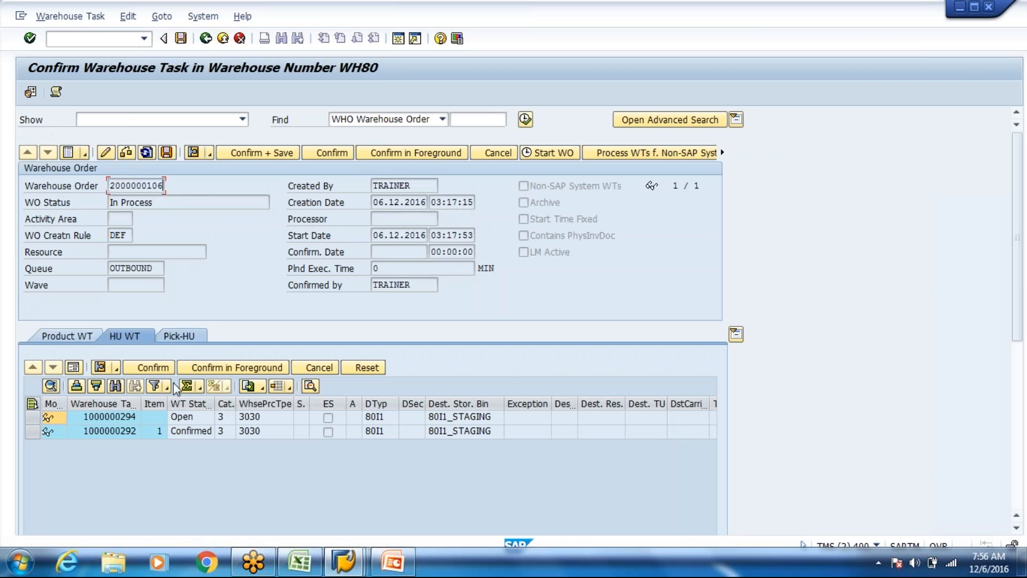
{"action": "left_click", "coordinate": [32, 417]}
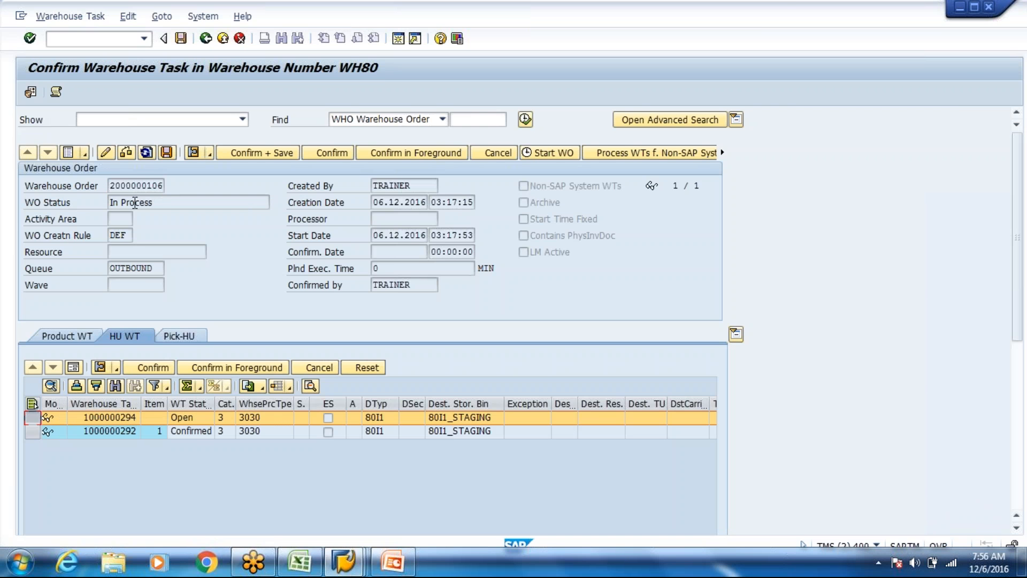
{"action": "left_click_drag", "start_coordinate": [110, 185], "coordinate": [171, 186]}
{"action": "key", "text": "ctrl+c"}
{"action": "left_click", "coordinate": [452, 119]}
{"action": "key", "text": "ctrl+v"}
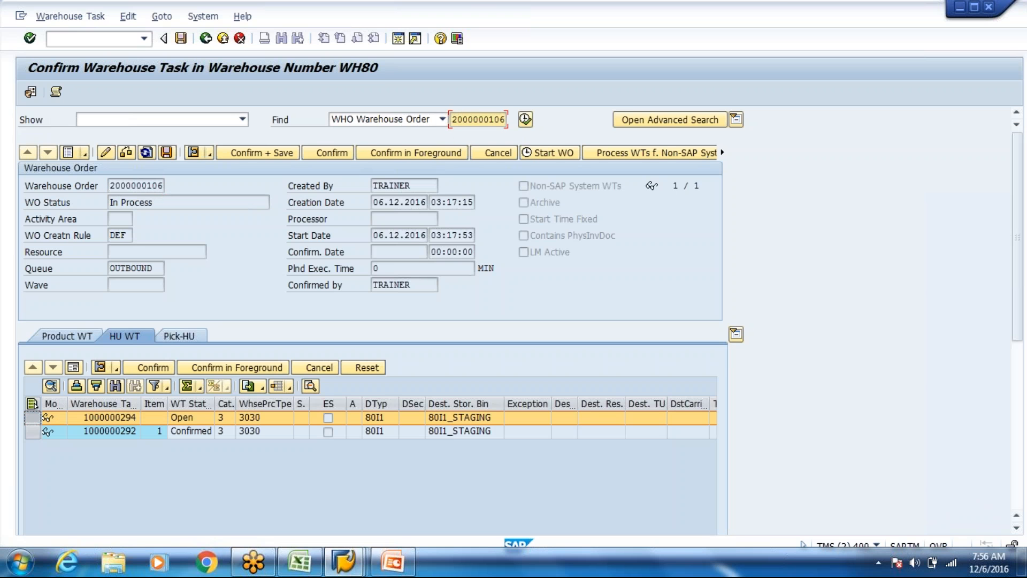
{"action": "left_click", "coordinate": [523, 126]}
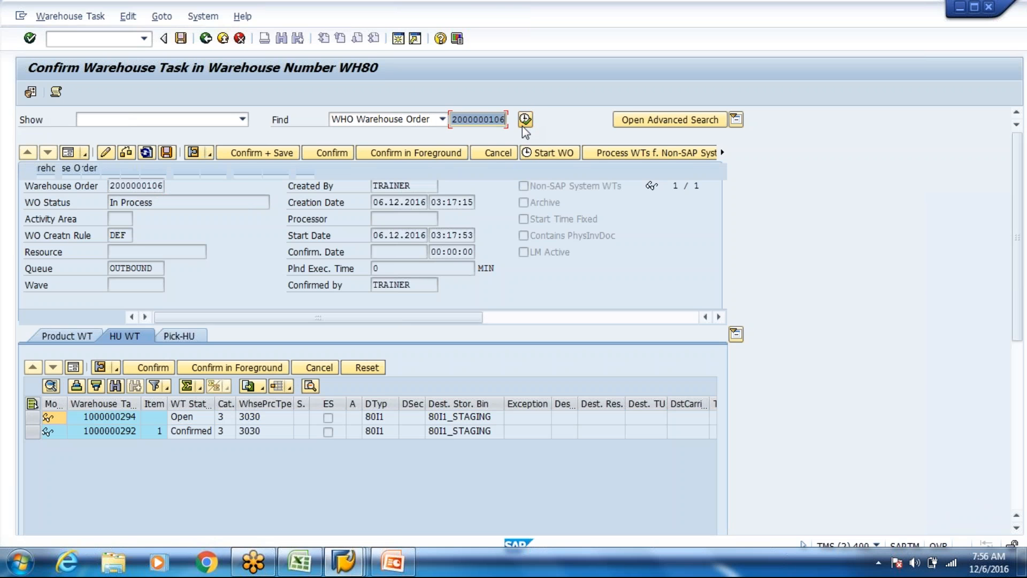
{"action": "left_click", "coordinate": [68, 153]}
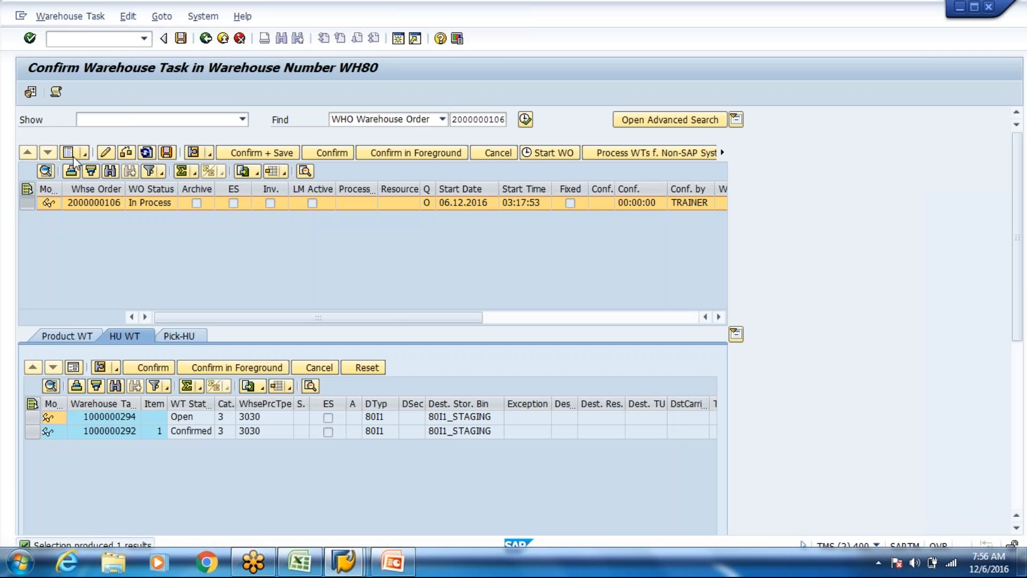
Open the details of the open HU warehouse task and view its HU content.
{"action": "left_click", "coordinate": [32, 417]}
{"action": "left_click", "coordinate": [74, 368]}
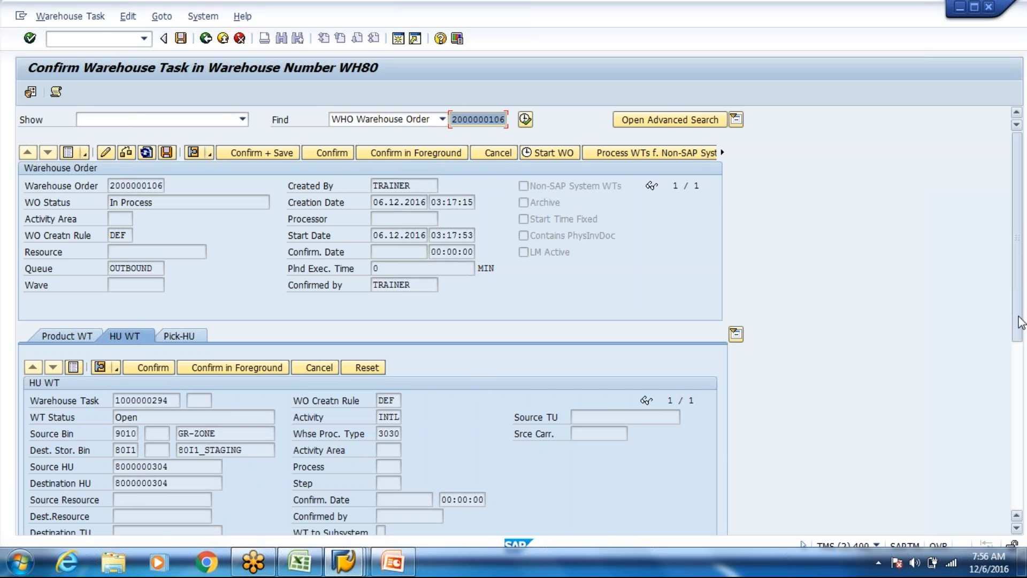
{"action": "scroll", "coordinate": [1021, 321], "scroll_direction": "down", "scroll_amount": 4}
Check the RF task, then switch to the warehouse management monitor, refresh the inbound delivery, and redisplay its warehouse tasks.
{"action": "key", "text": "alt+Tab"}
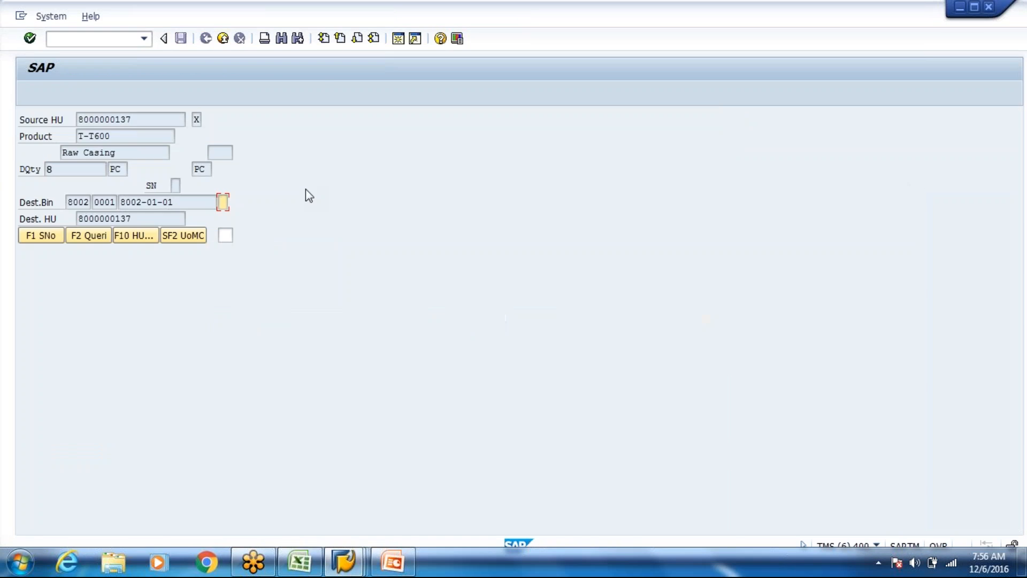
{"action": "key", "text": "alt+Tab"}
{"action": "key", "text": "alt+Tab"}
{"action": "key", "text": "alt+Tab"}
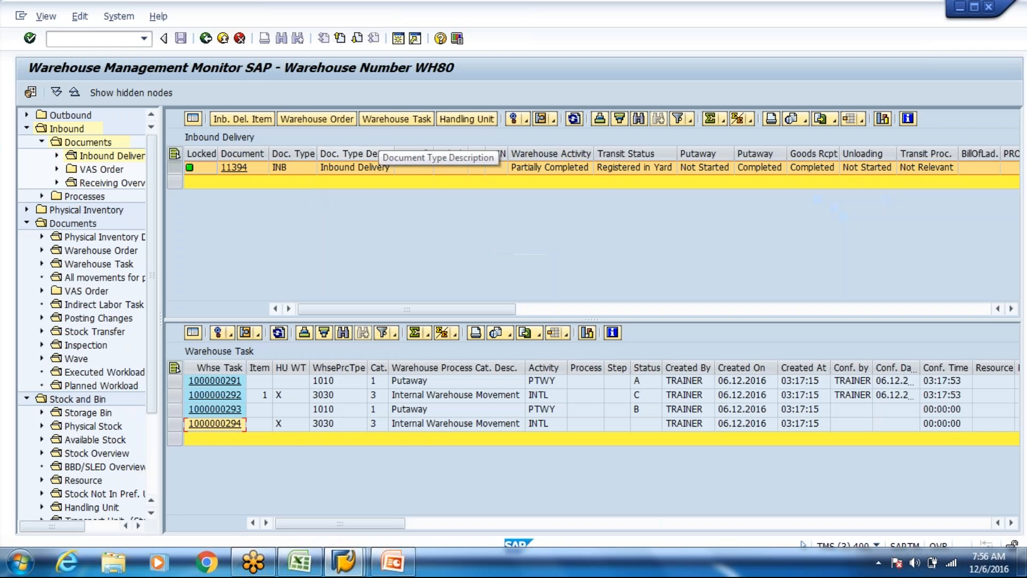
{"action": "left_click", "coordinate": [573, 118]}
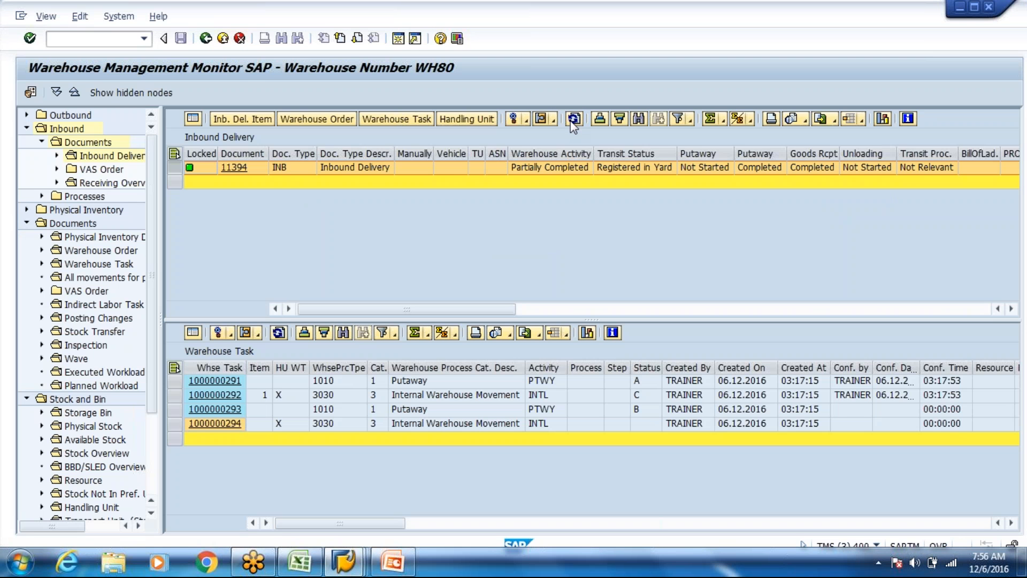
{"action": "left_click", "coordinate": [395, 119]}
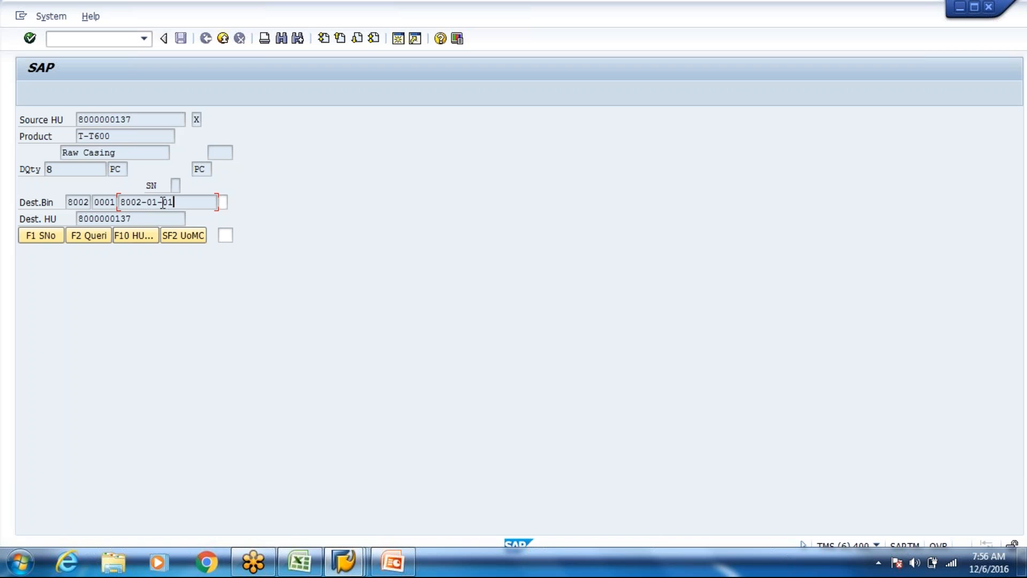
Enter destination bin 8002-01-01 for verification in the RF task for product T-T600 and submit it.
{"action": "left_click_drag", "start_coordinate": [174, 202], "coordinate": [127, 204]}
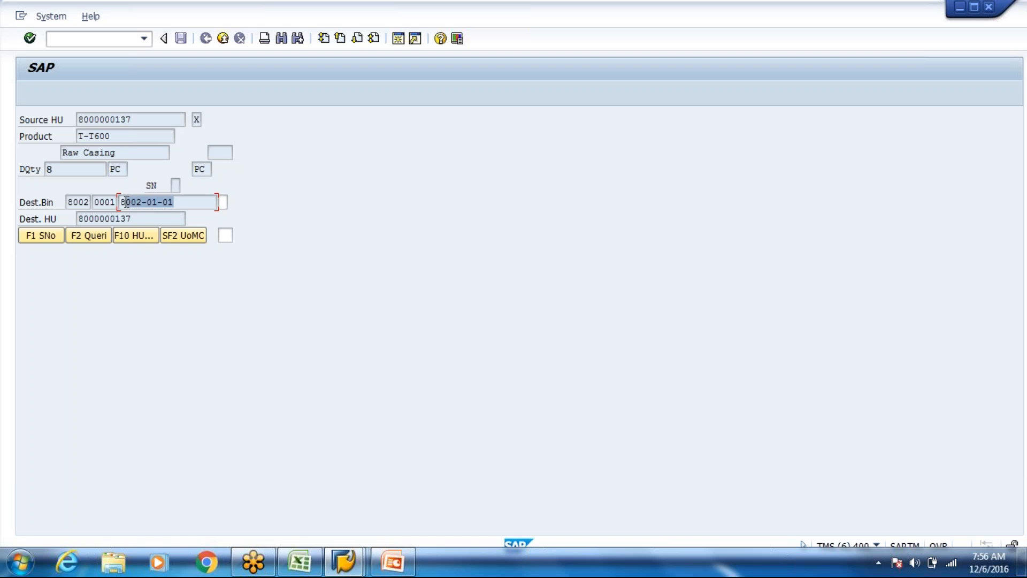
{"action": "left_click", "coordinate": [124, 202]}
{"action": "key", "text": "Tab"}
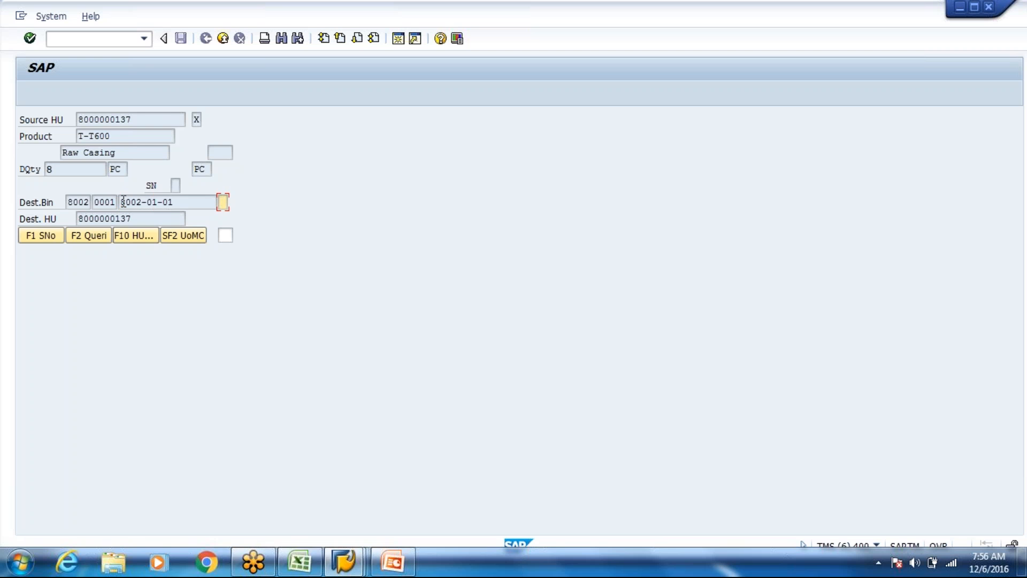
{"action": "key", "text": "Return"}
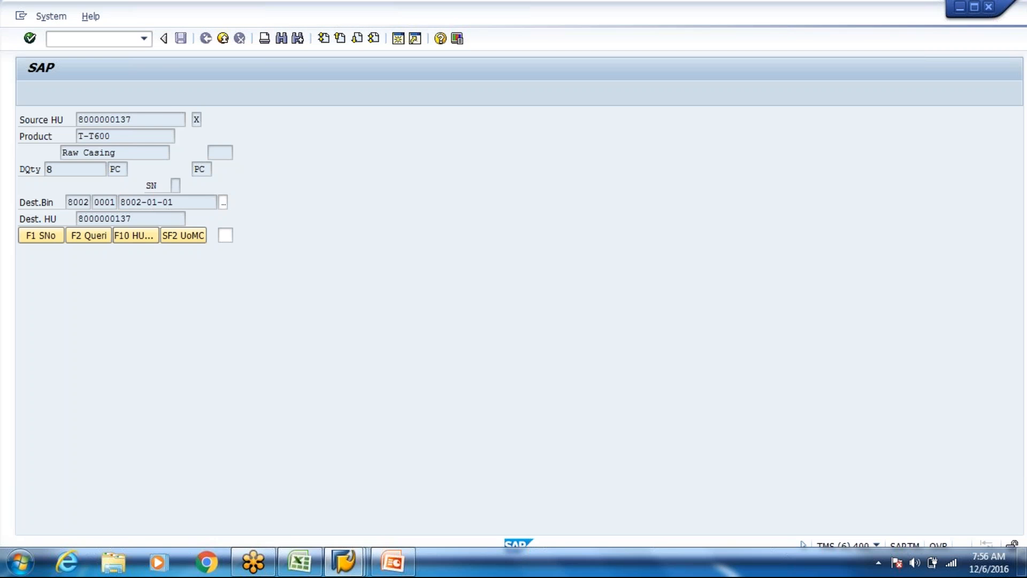
Go back past the monitor to the Confirm Warehouse Task session and view the warehouse order header.
{"action": "key", "text": "alt+Tab"}
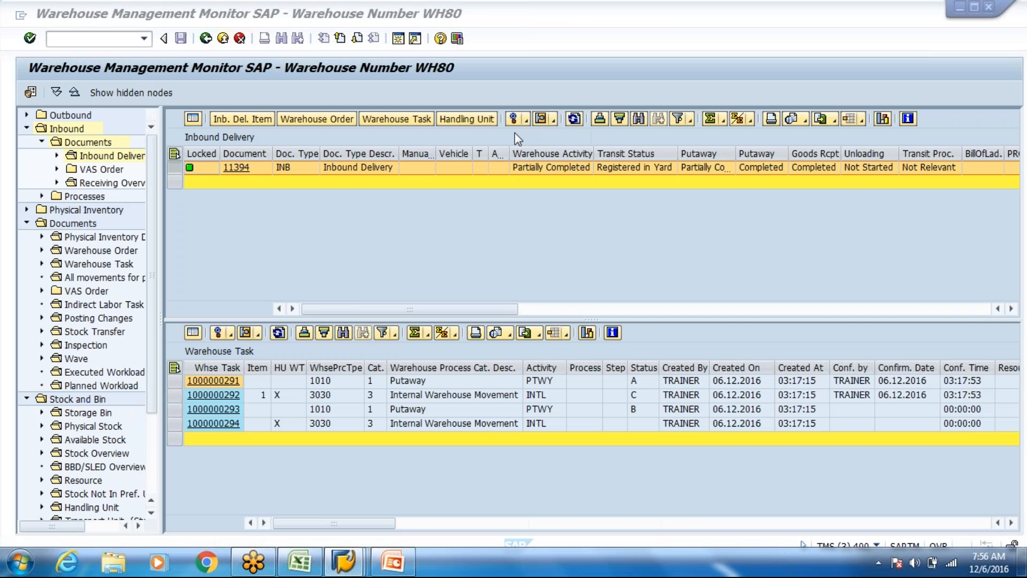
{"action": "key", "text": "alt+Tab"}
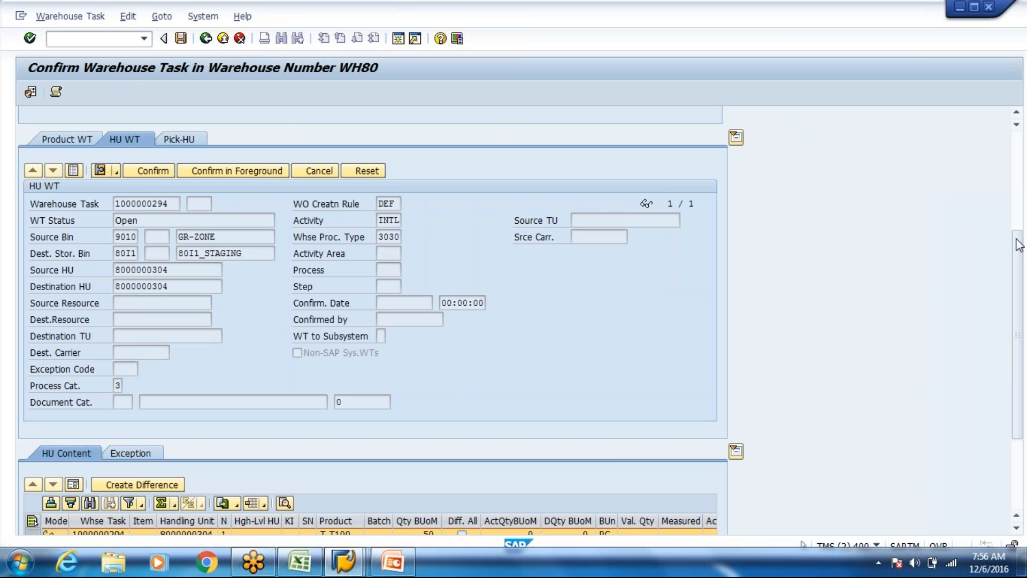
{"action": "left_click", "coordinate": [1023, 201]}
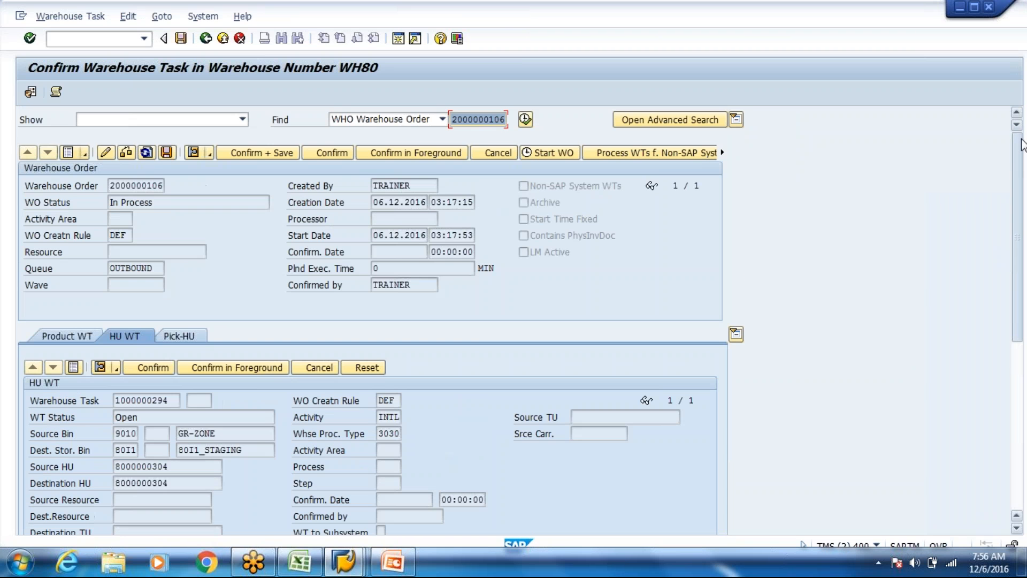
Search for the same warehouse order again and show its HU warehouse tasks as a list.
{"action": "left_click", "coordinate": [526, 120]}
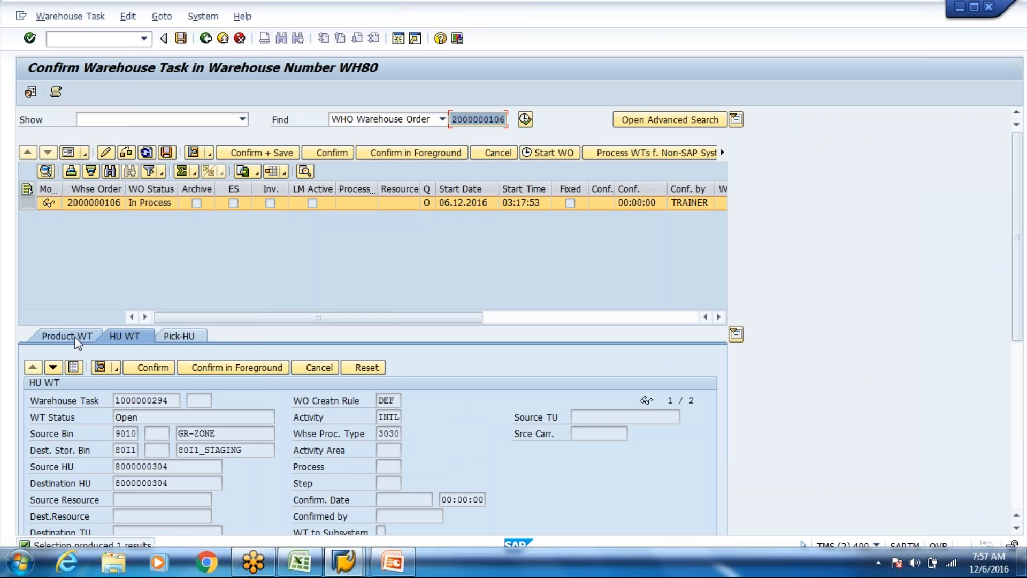
{"action": "left_click", "coordinate": [73, 367]}
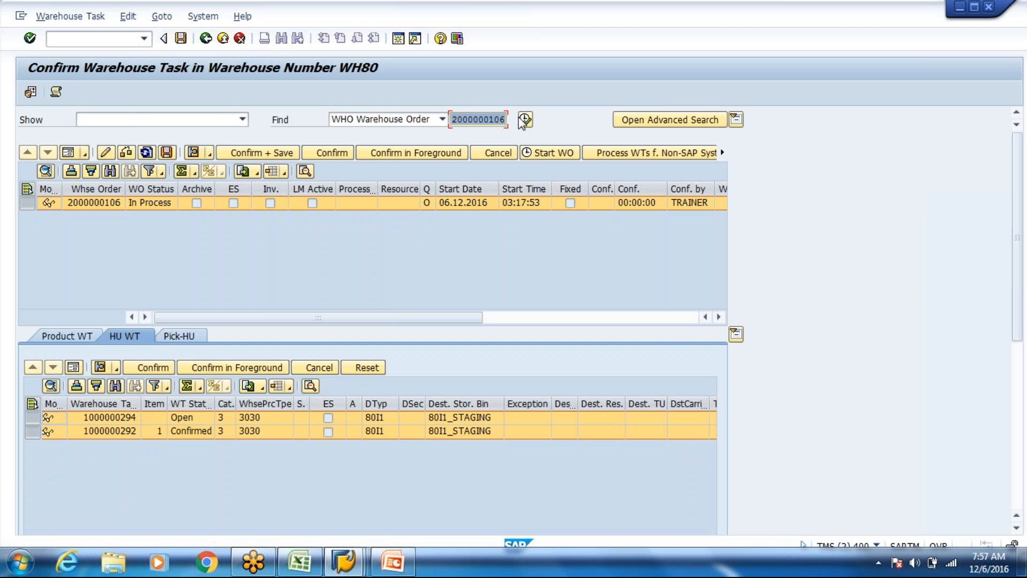
{"action": "left_click", "coordinate": [524, 122]}
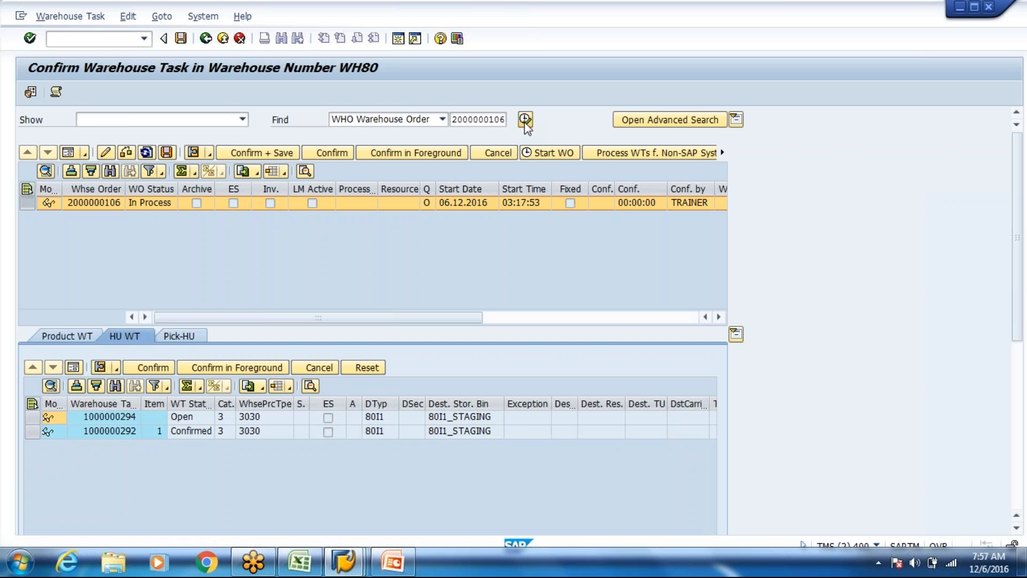
Switch to the RF session and open the most recently entered warehouse order for processing.
{"action": "key", "text": "alt+Tab"}
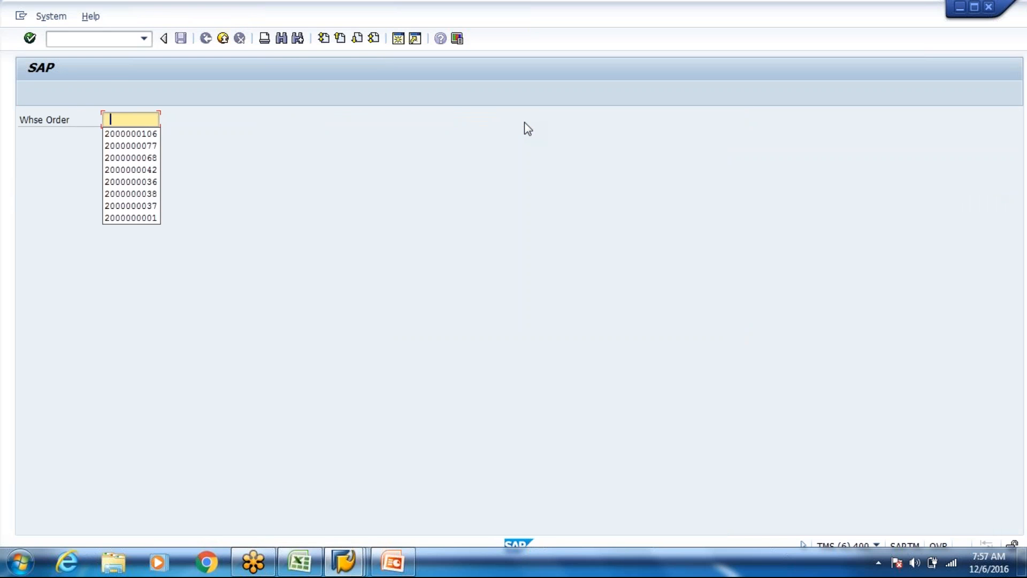
{"action": "key", "text": "Down"}
{"action": "key", "text": "Return"}
{"action": "key", "text": "Return"}
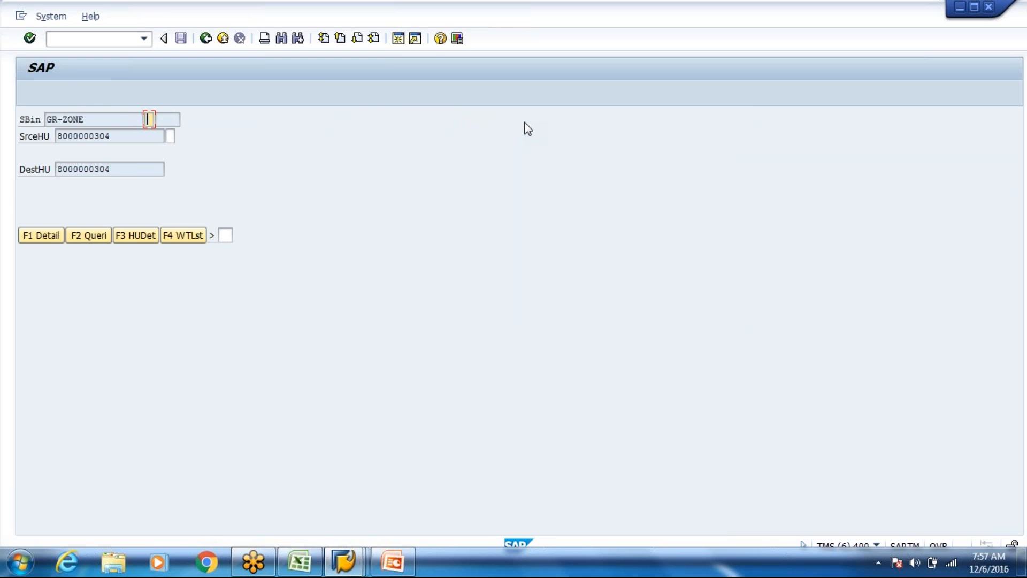
Compare the RF task's source bin with the details of the open HU task in the Confirm Warehouse Task session.
{"action": "left_click", "coordinate": [81, 118]}
{"action": "left_click_drag", "start_coordinate": [81, 119], "coordinate": [42, 119]}
{"action": "left_click", "coordinate": [47, 119]}
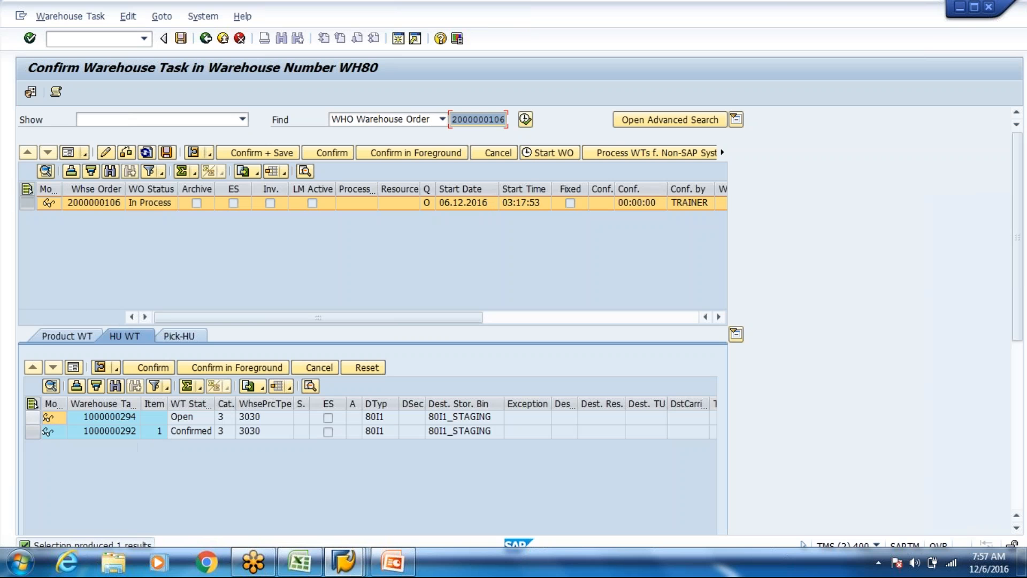
{"action": "left_click", "coordinate": [32, 417]}
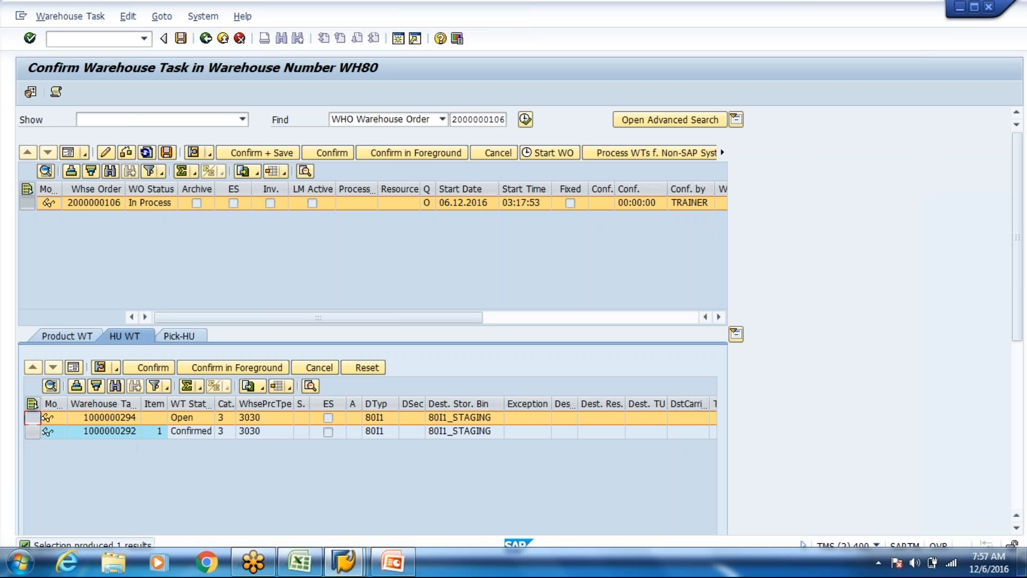
{"action": "left_click", "coordinate": [74, 373]}
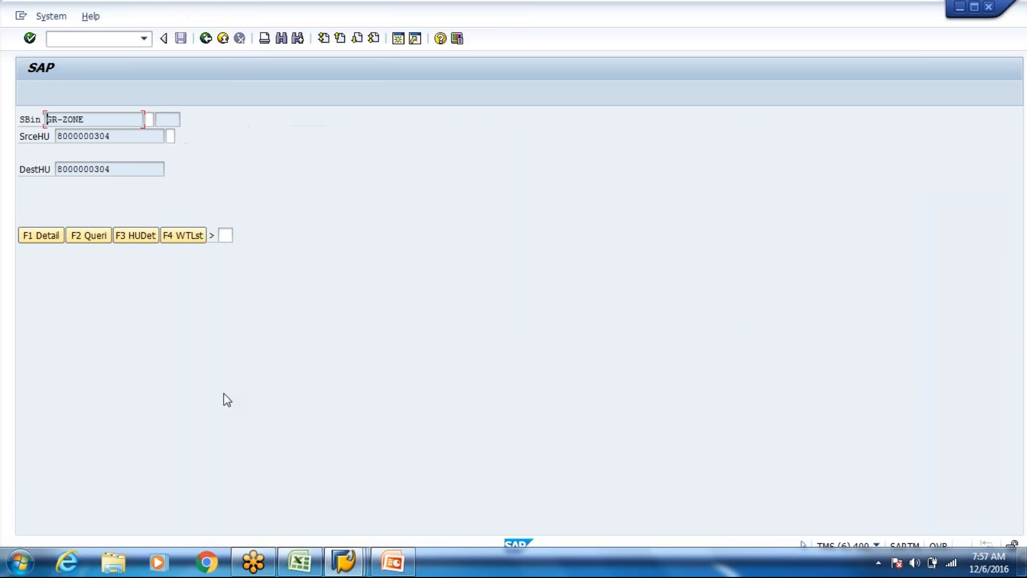
{"action": "left_click_drag", "start_coordinate": [91, 119], "coordinate": [48, 119]}
{"action": "key", "text": "Tab"}
{"action": "left_click_drag", "start_coordinate": [111, 136], "coordinate": [60, 132]}
{"action": "key", "text": "ctrl+c"}
{"action": "key", "text": "Tab"}
{"action": "key", "text": "ctrl+v"}
{"action": "key", "text": "Return"}
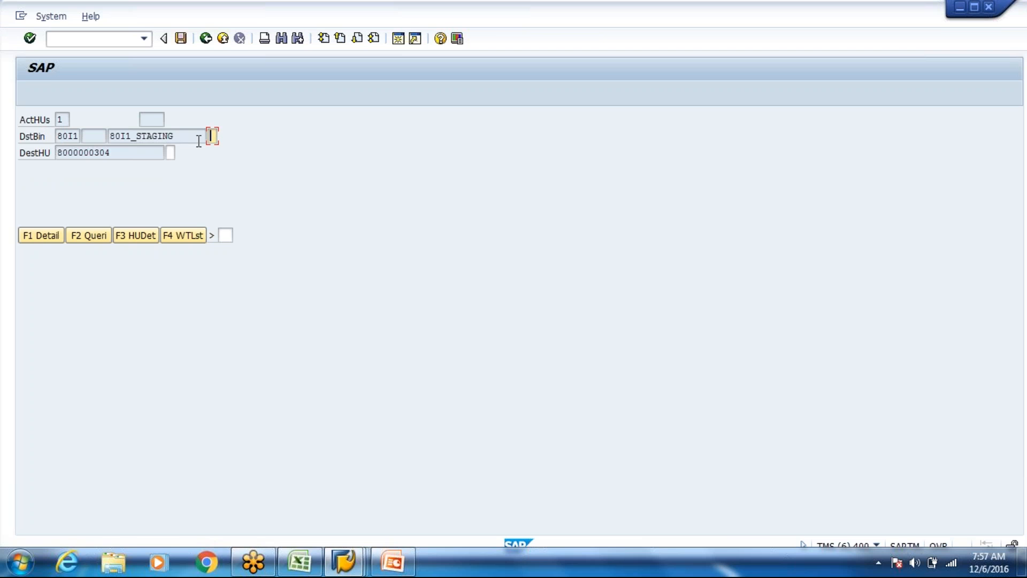
In the Confirm Warehouse Task session, reload the warehouse order, check its resource in the header, and list its HU tasks.
{"action": "key", "text": "alt+Tab"}
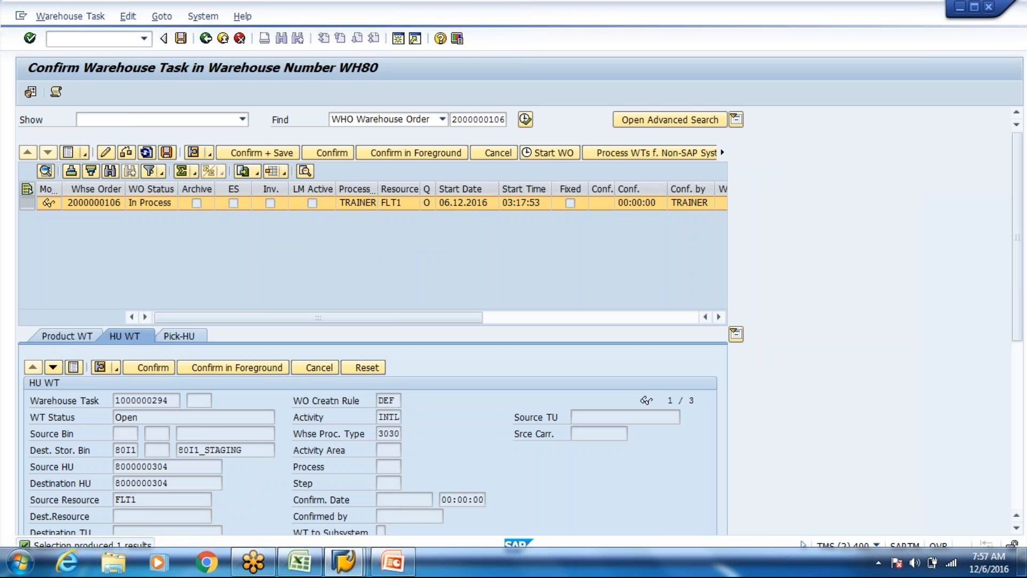
{"action": "left_click_drag", "start_coordinate": [144, 252], "coordinate": [111, 251]}
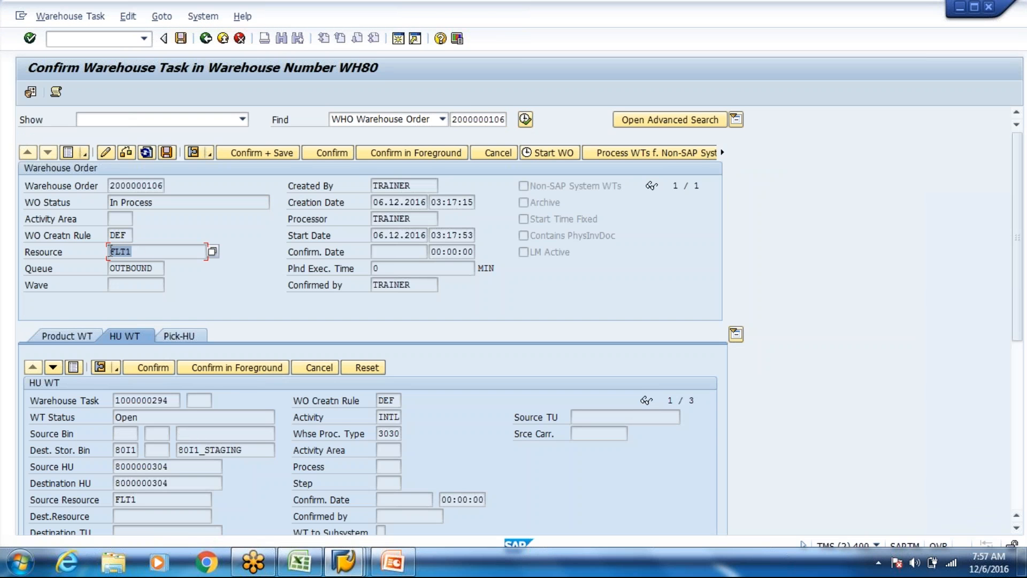
{"action": "left_click", "coordinate": [110, 252]}
{"action": "left_click", "coordinate": [73, 368]}
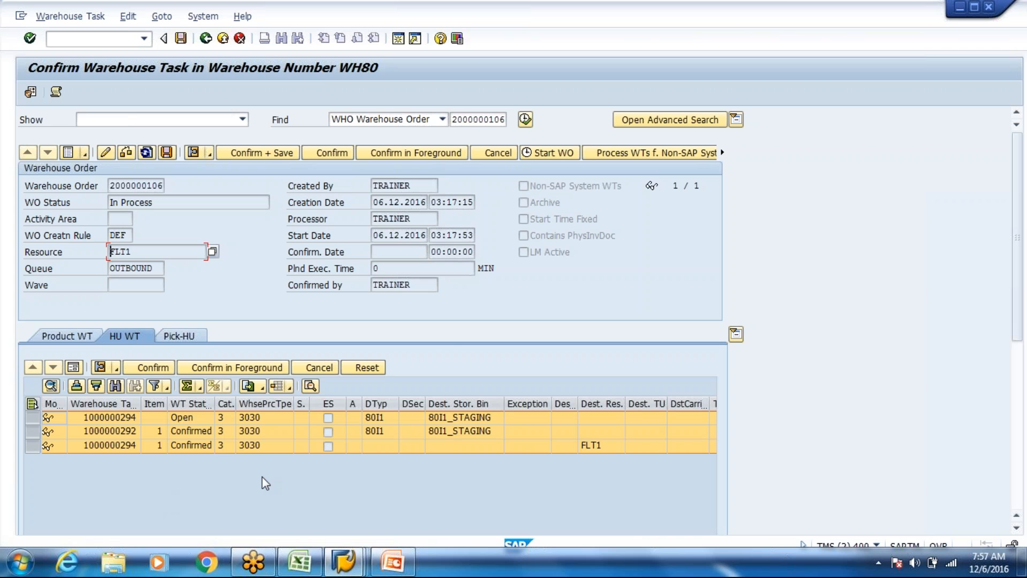
Compare the HU warehouse task statuses in the warehouse management monitor with the RF screen, then return to the Confirm Warehouse Task session.
{"action": "key", "text": "alt+Tab"}
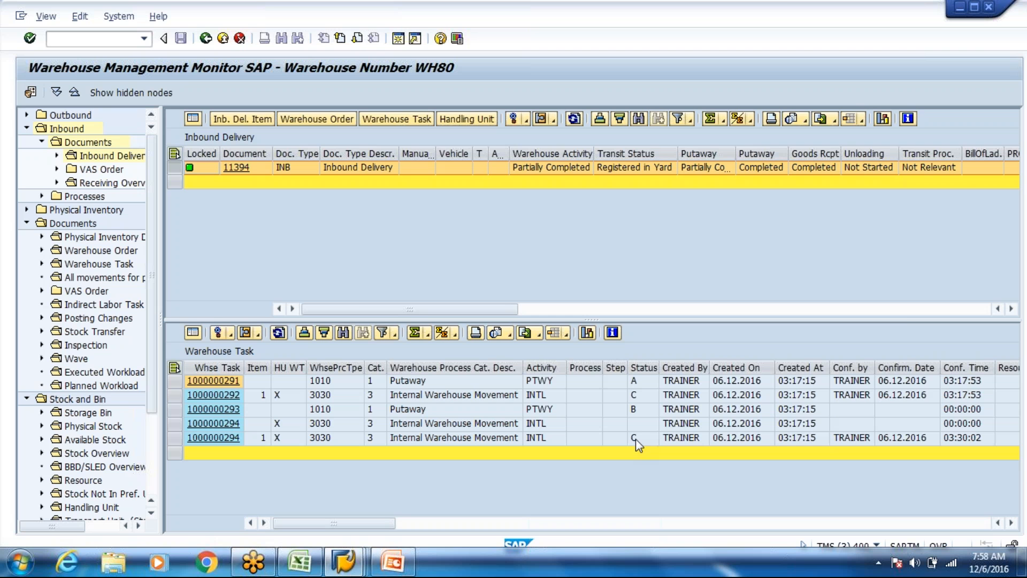
{"action": "key", "text": "alt+Tab"}
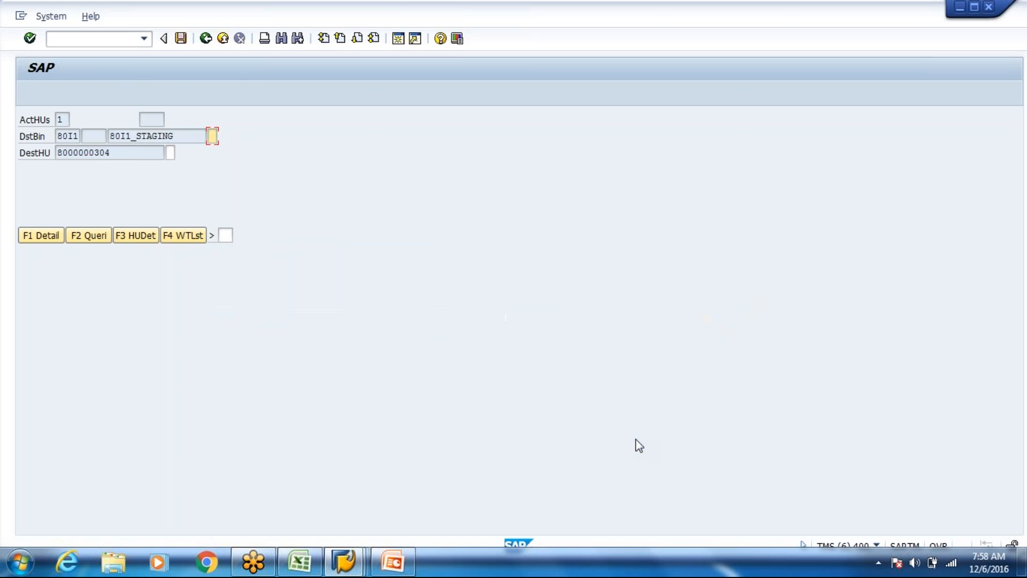
{"action": "key", "text": "alt+Tab"}
{"action": "left_click", "coordinate": [637, 423]}
{"action": "key", "text": "alt+Tab"}
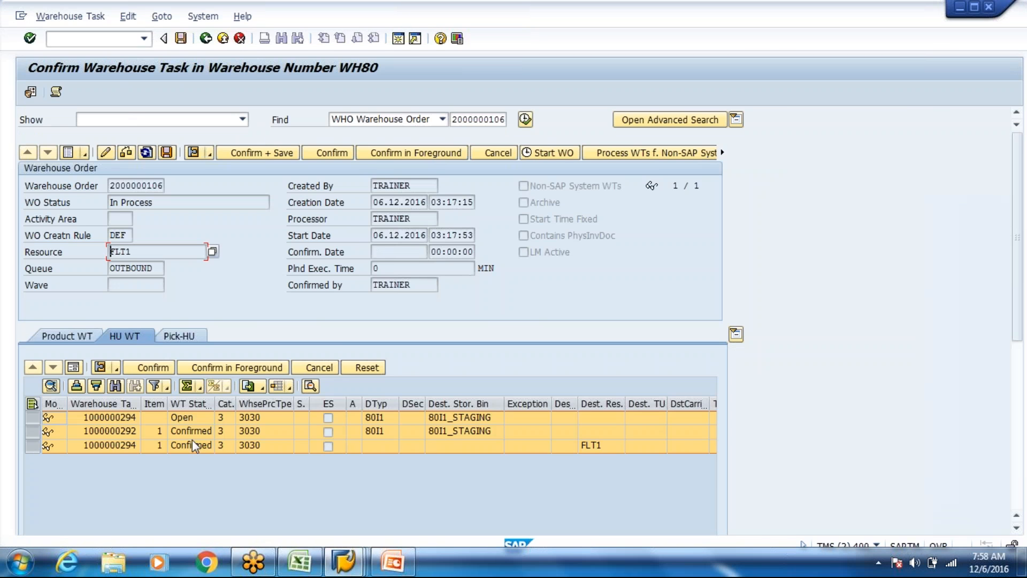
Open the details of the confirmed HU task assigned to resource FLT1 and examine its source bin and destination resource.
{"action": "left_click", "coordinate": [136, 440]}
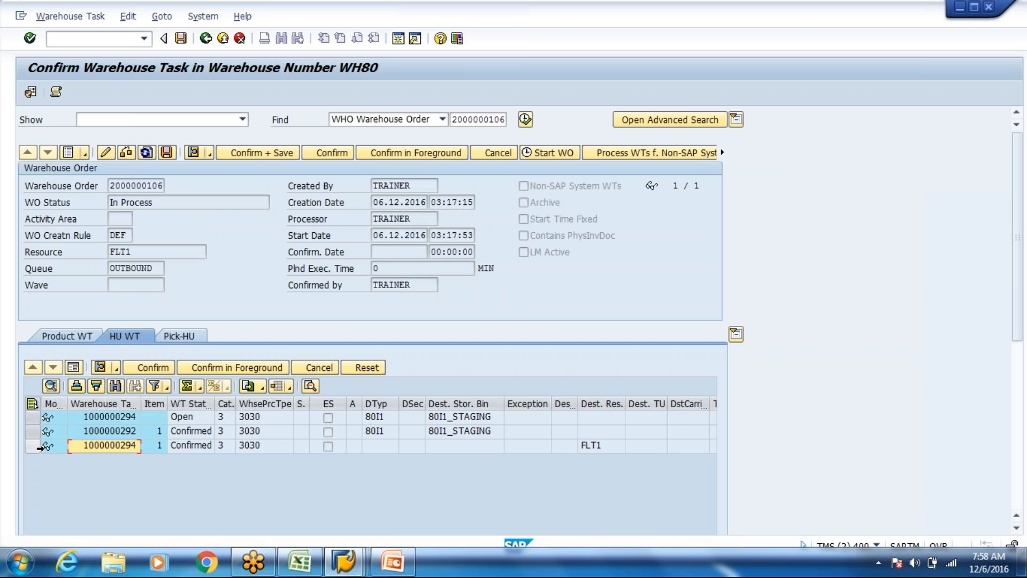
{"action": "left_click", "coordinate": [37, 447]}
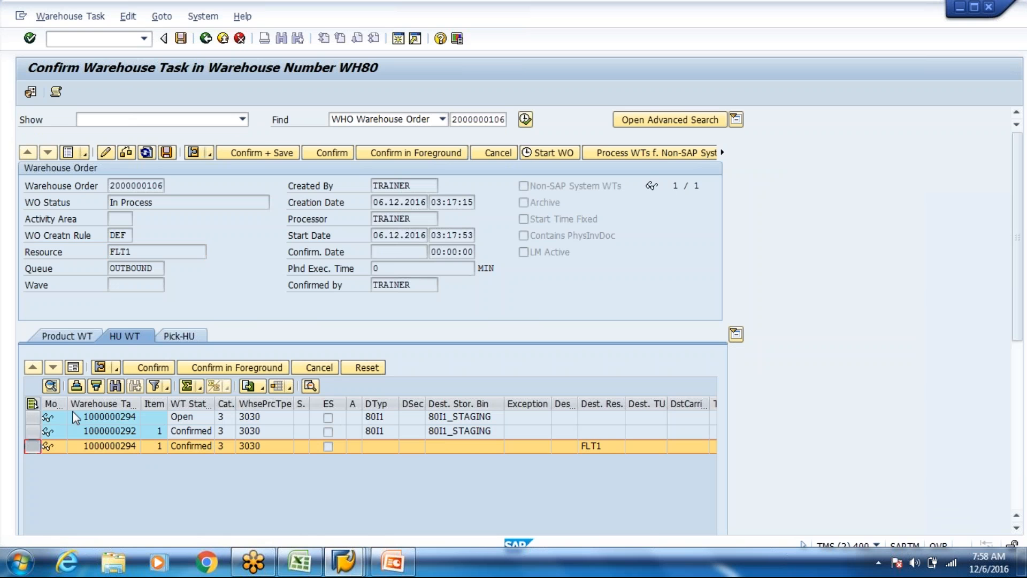
{"action": "left_click", "coordinate": [73, 367]}
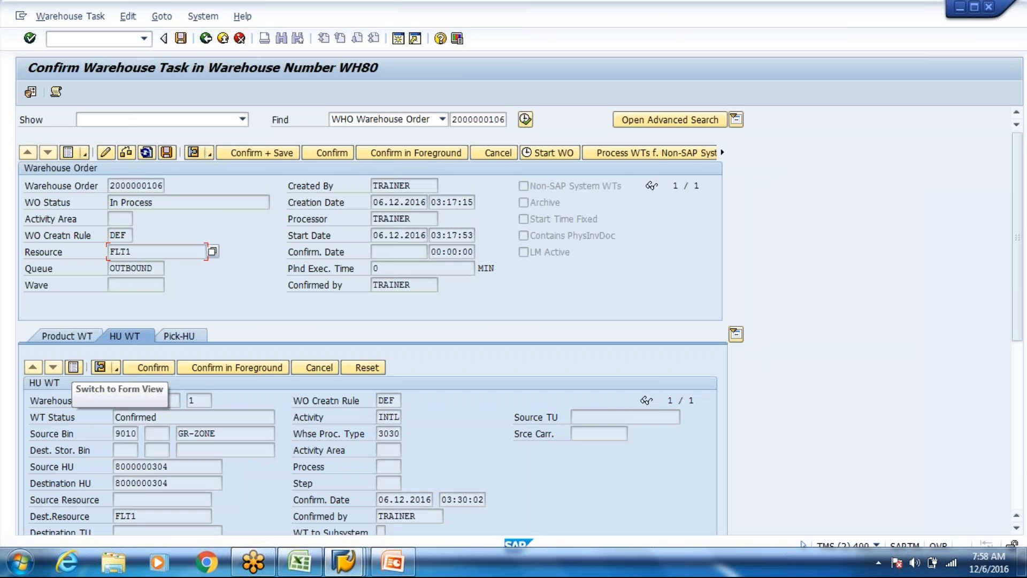
{"action": "left_click_drag", "start_coordinate": [216, 433], "coordinate": [179, 433]}
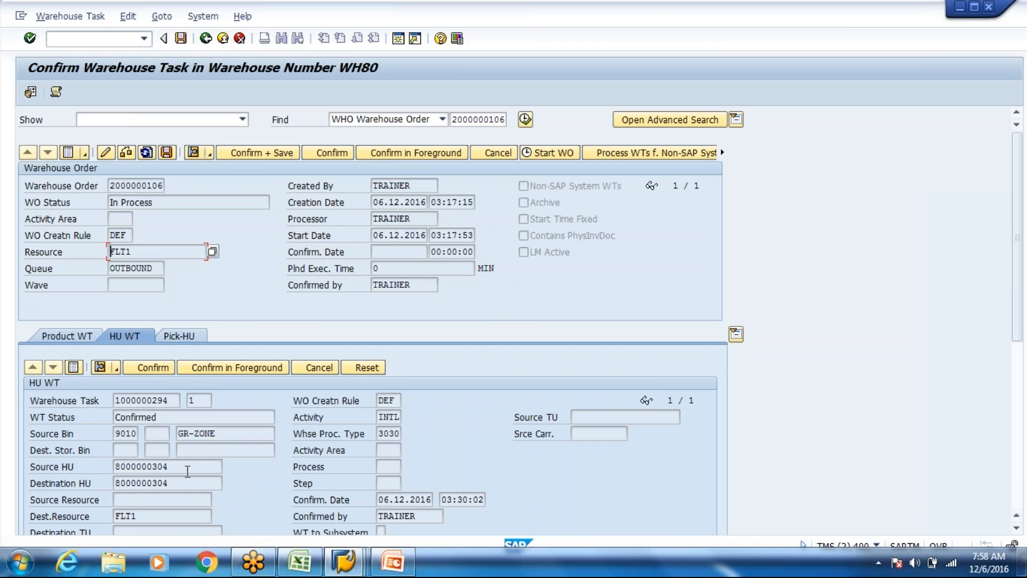
{"action": "left_click_drag", "start_coordinate": [115, 516], "coordinate": [217, 514]}
{"action": "left_click", "coordinate": [217, 515]}
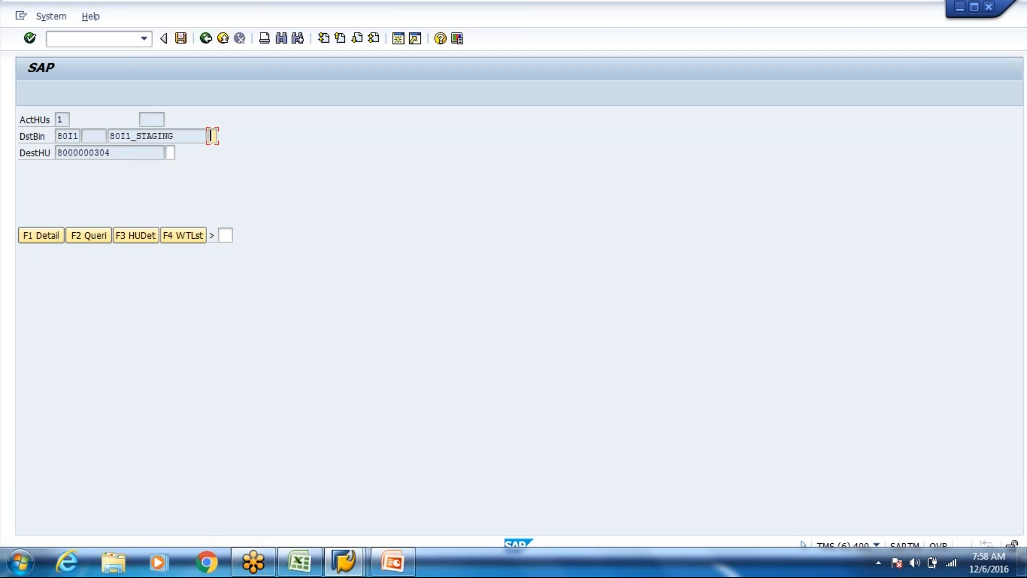
Check the destination bin in the RF task, then view the details of the open HU warehouse task.
{"action": "left_click_drag", "start_coordinate": [175, 136], "coordinate": [110, 129]}
{"action": "key", "text": "Tab"}
{"action": "key", "text": "alt+Tab"}
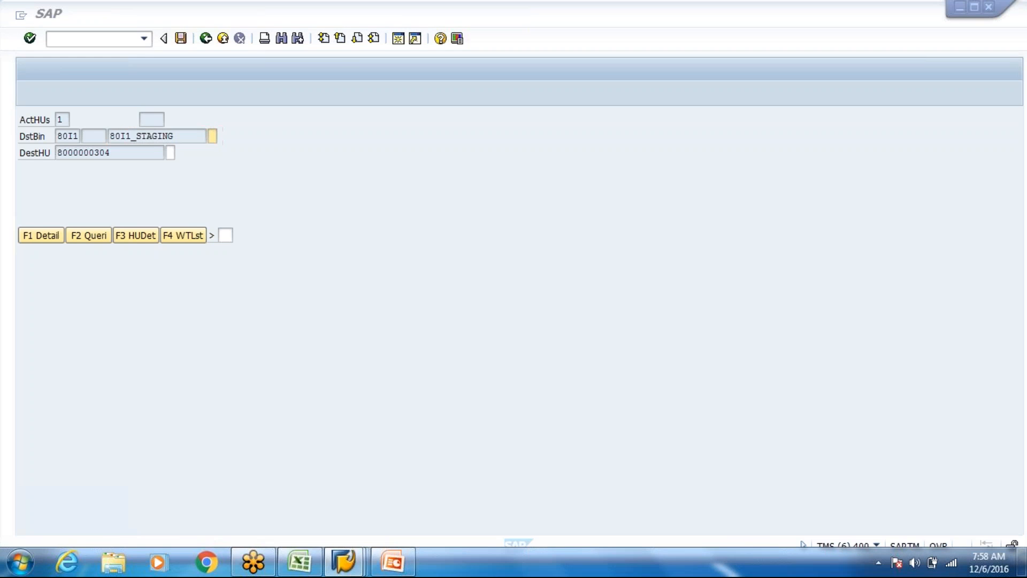
{"action": "left_click", "coordinate": [73, 367]}
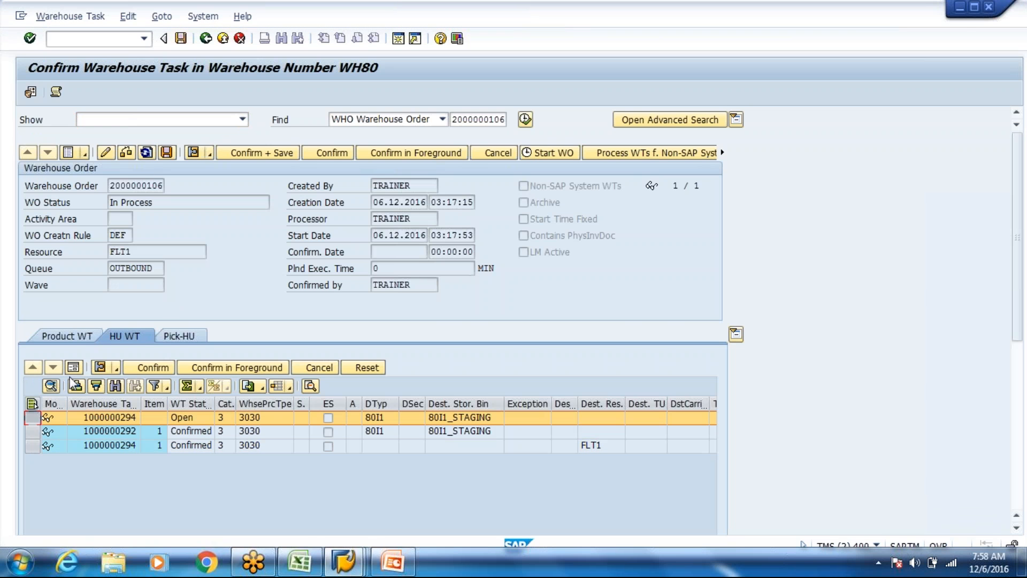
{"action": "left_click", "coordinate": [73, 367]}
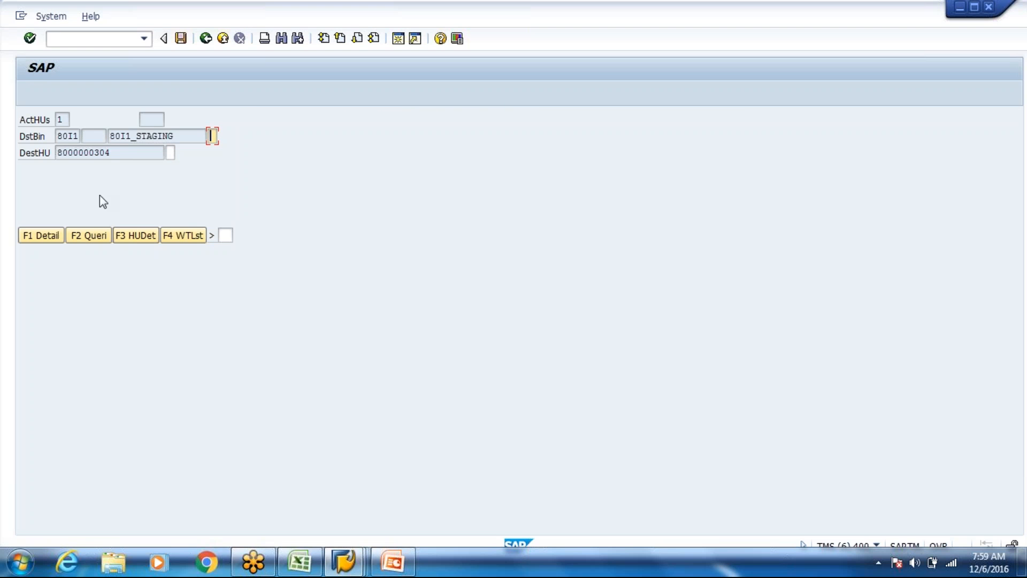
{"action": "left_click_drag", "start_coordinate": [174, 136], "coordinate": [57, 148]}
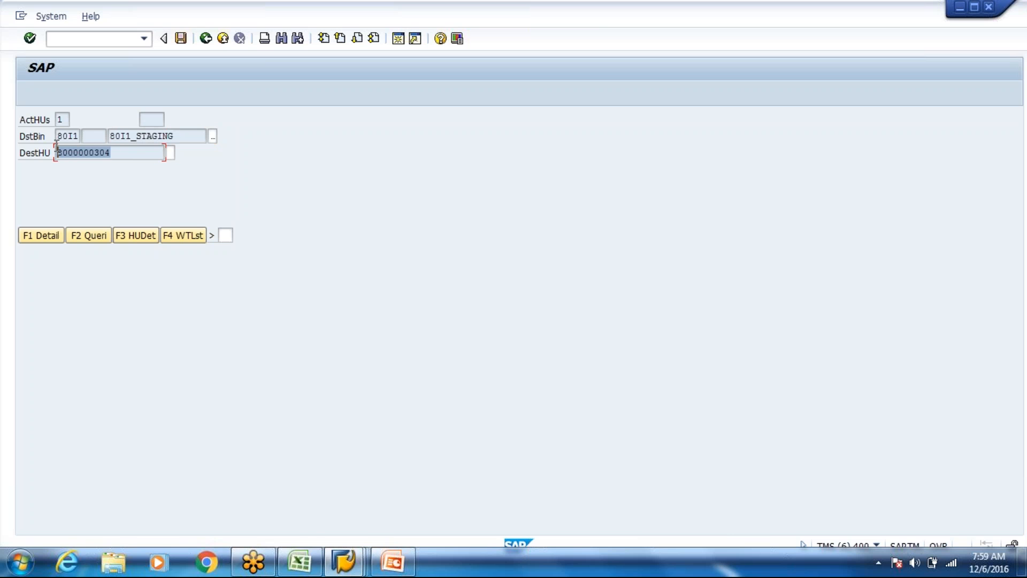
{"action": "key", "text": "Tab"}
{"action": "key", "text": "ctrl+v"}
{"action": "key", "text": "Return"}
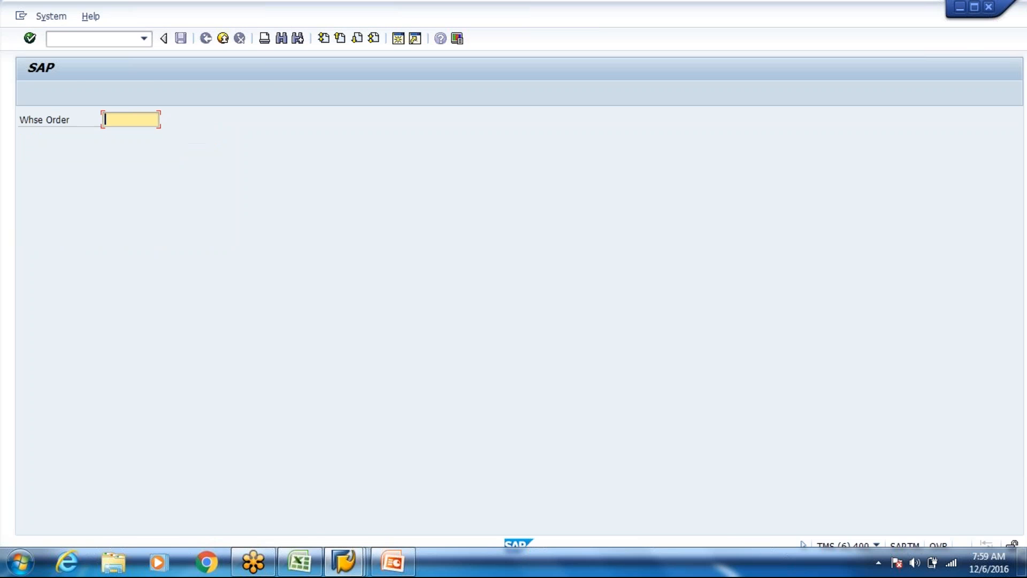
Return to the Confirm Warehouse Task session, rerun the warehouse order search, and list the HU tasks to check their statuses.
{"action": "key", "text": "alt+Tab"}
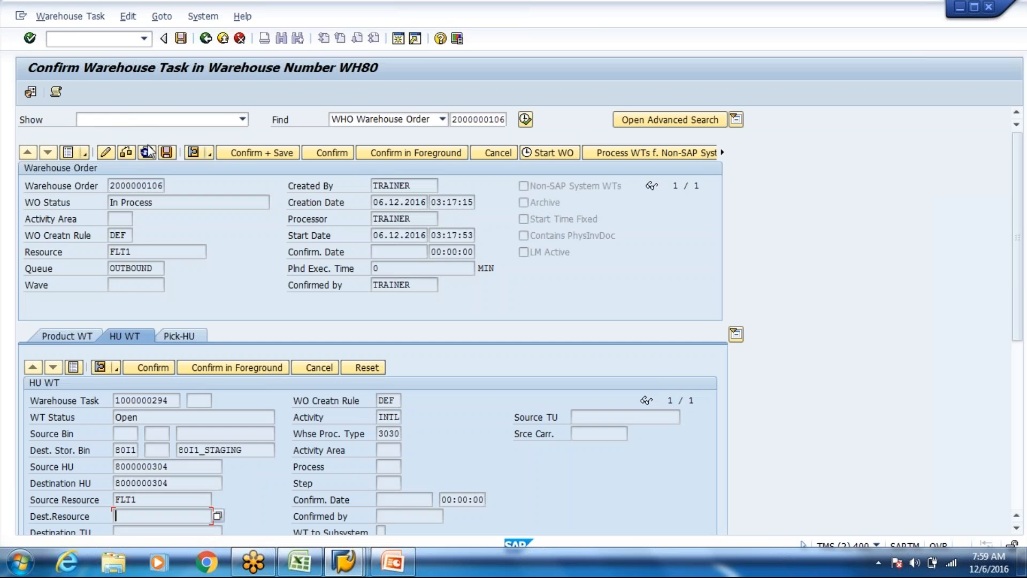
{"action": "left_click", "coordinate": [522, 123]}
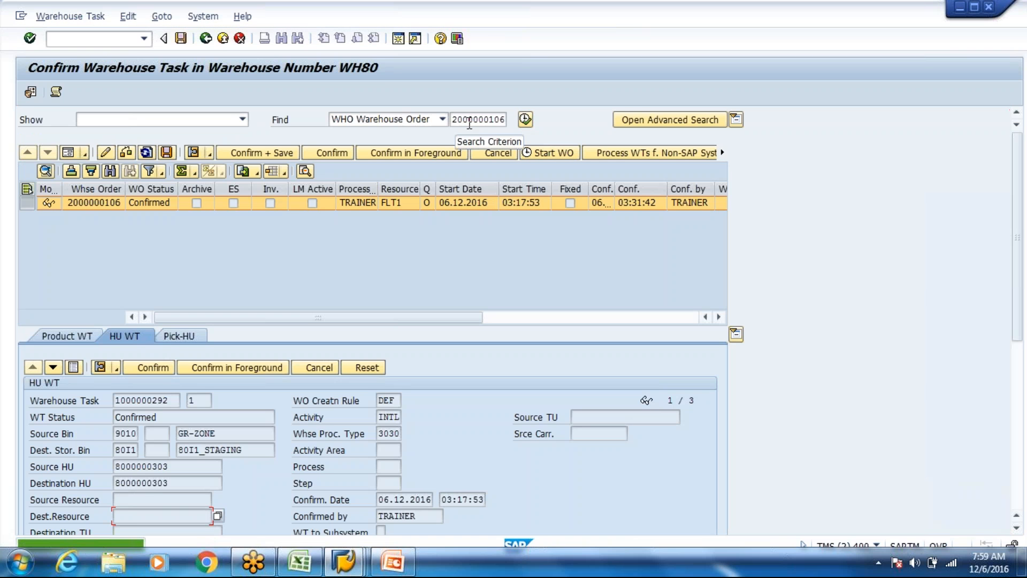
{"action": "left_click", "coordinate": [78, 367]}
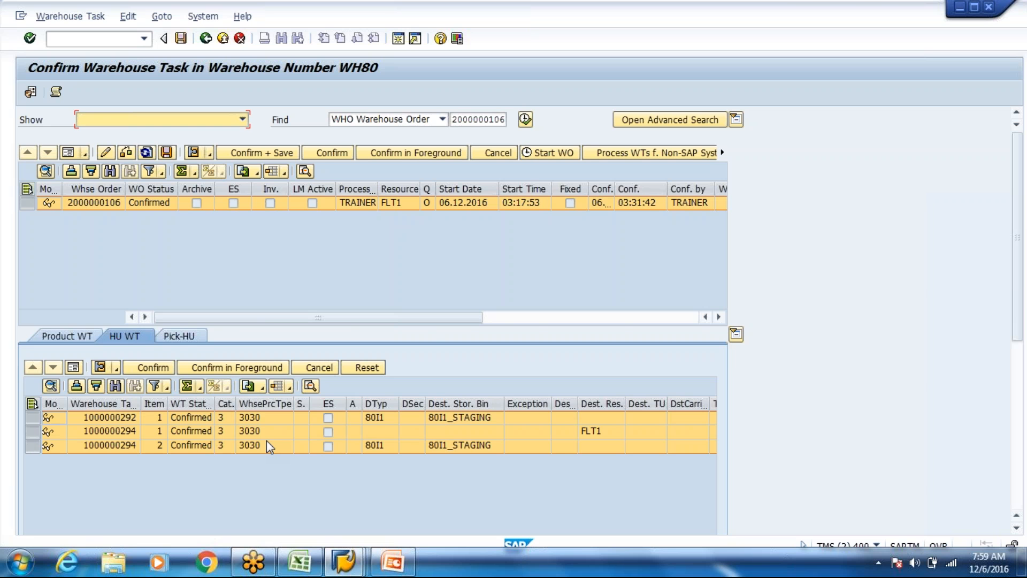
Switch to the warehouse management monitor, refresh the inbound delivery, and redisplay its warehouse tasks.
{"action": "key", "text": "alt+Tab"}
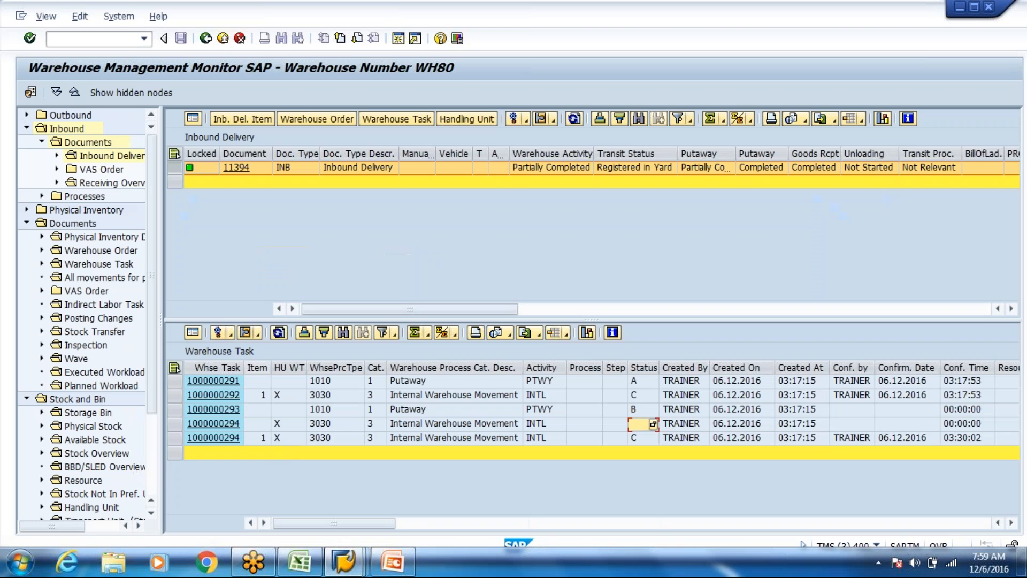
{"action": "left_click", "coordinate": [575, 118]}
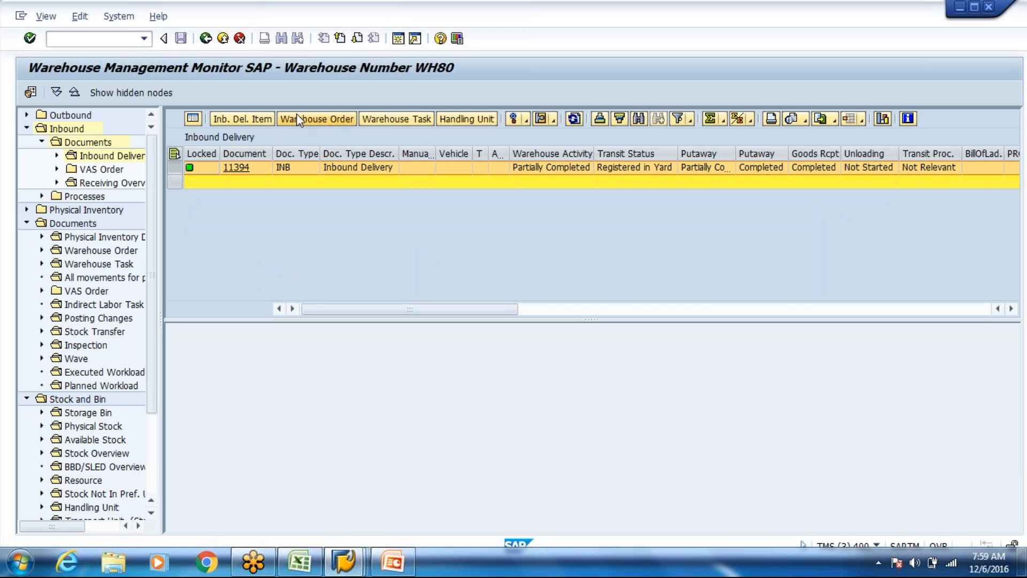
{"action": "left_click", "coordinate": [399, 119]}
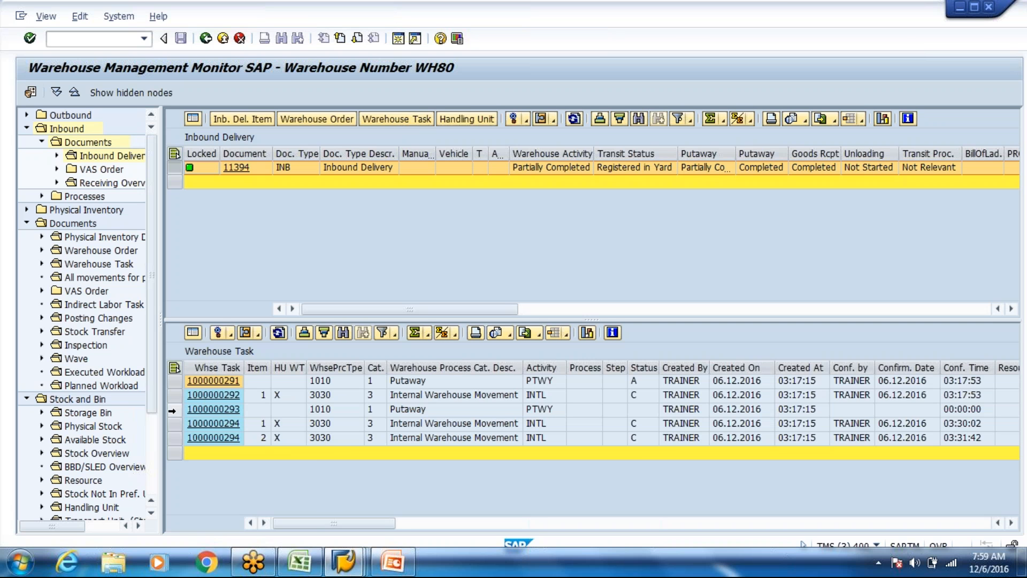
Open the details of the unconfirmed putaway task, enlarge the detail area, and view its movement data.
{"action": "left_click", "coordinate": [175, 410]}
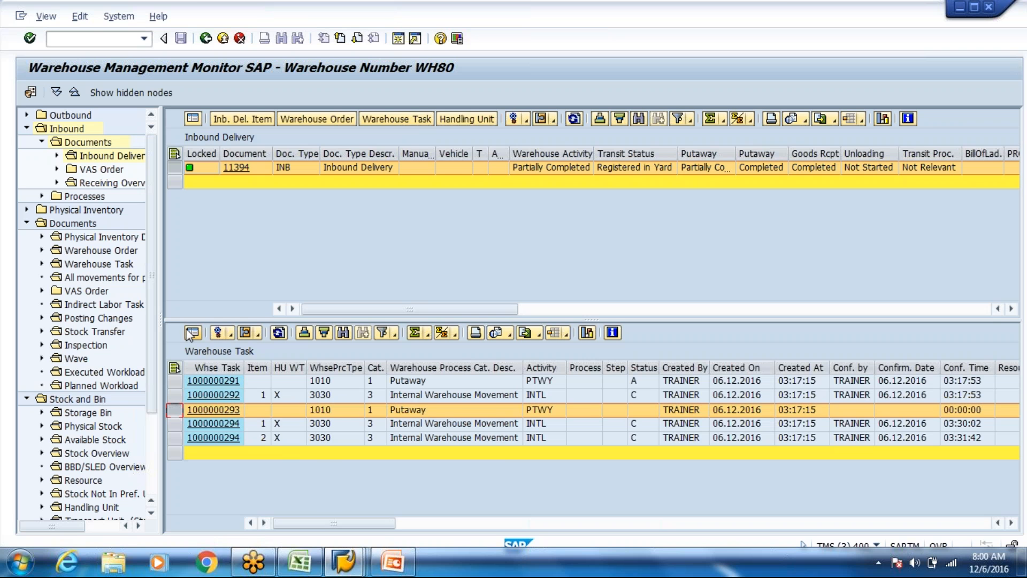
{"action": "left_click", "coordinate": [190, 333]}
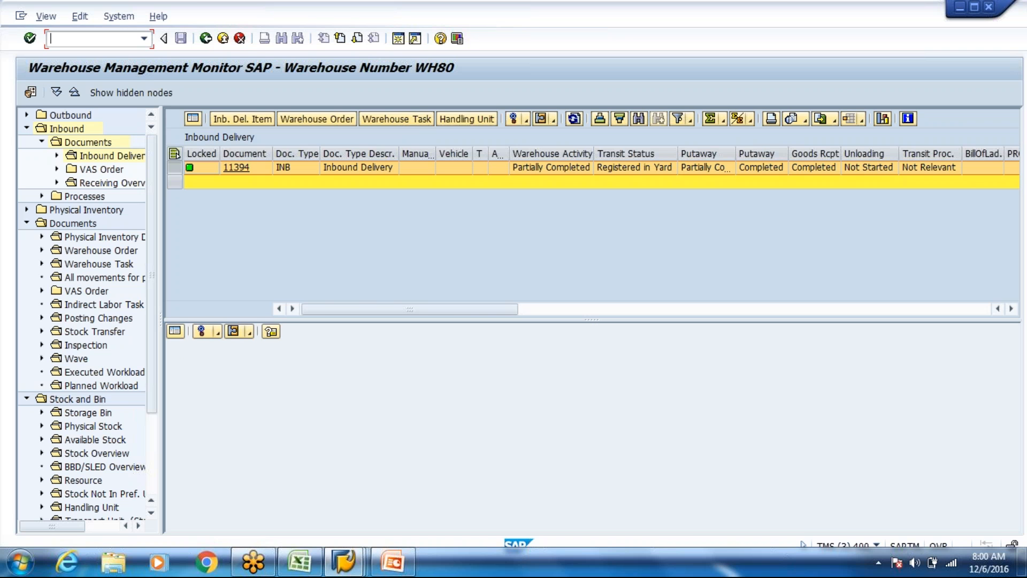
{"action": "left_click_drag", "start_coordinate": [518, 321], "coordinate": [566, 225]}
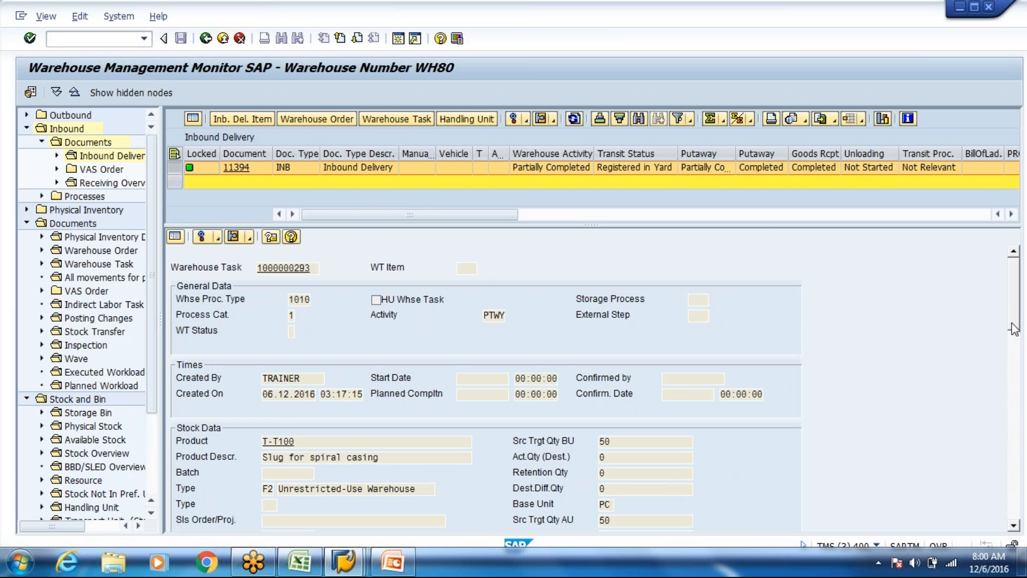
{"action": "left_click_drag", "start_coordinate": [1014, 328], "coordinate": [1014, 425]}
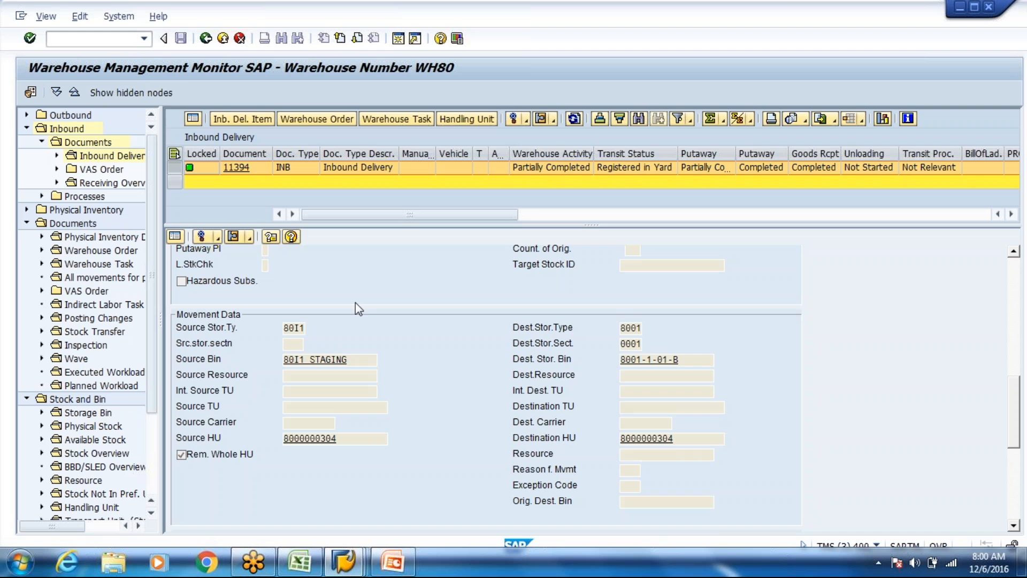
Close the task details and examine the columns of the delivery's warehouse task list, ending at the unconfirmed putaway task.
{"action": "left_click", "coordinate": [171, 236]}
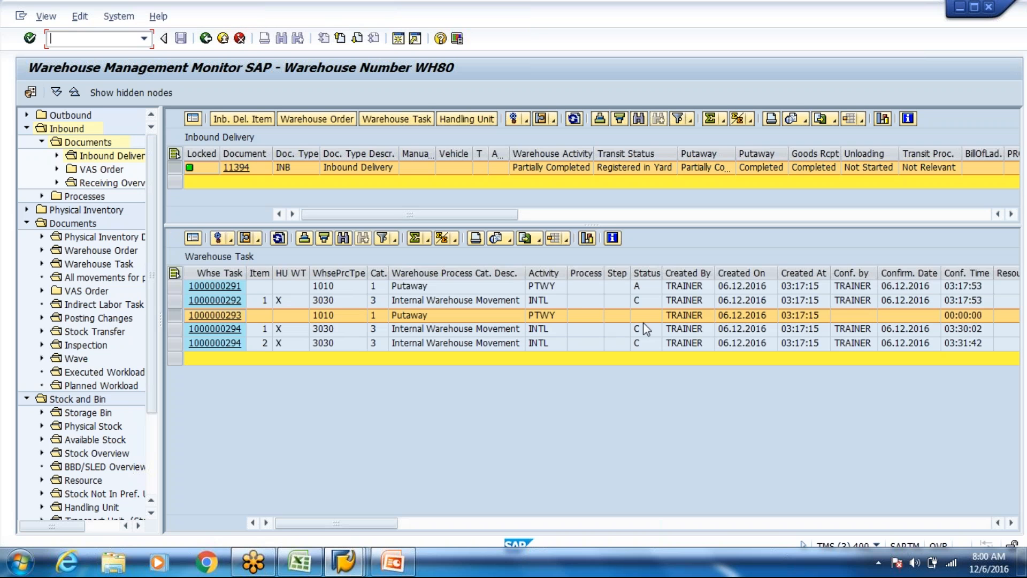
{"action": "left_click", "coordinate": [448, 332]}
{"action": "key", "text": "Right"}
{"action": "key", "text": "Right"}
{"action": "key", "text": "Right"}
{"action": "key", "text": "Right"}
{"action": "key", "text": "Right"}
{"action": "key", "text": "Right"}
{"action": "key", "text": "Right"}
{"action": "key", "text": "Right"}
{"action": "key", "text": "Right"}
{"action": "key", "text": "Right"}
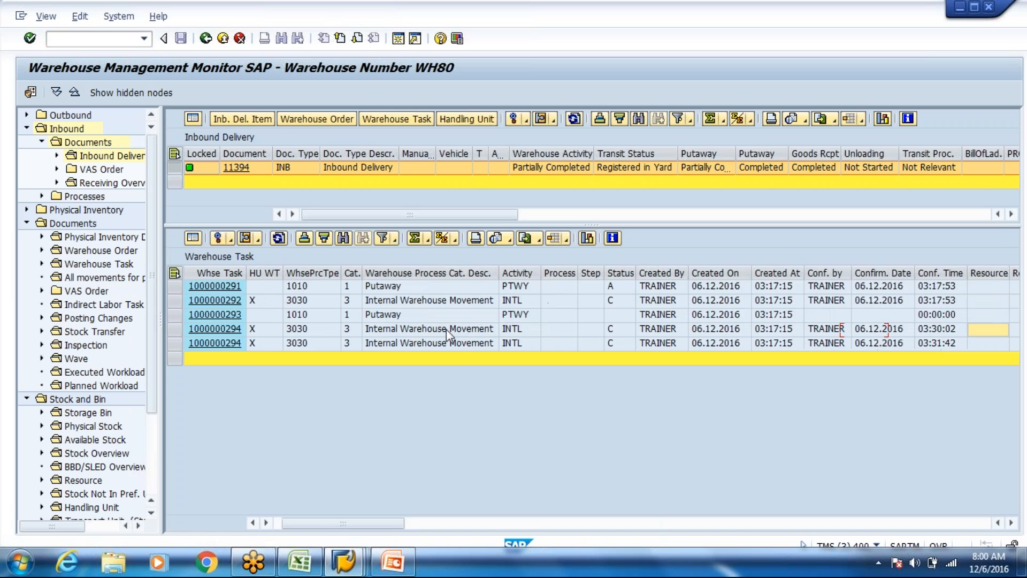
{"action": "key", "text": "Right"}
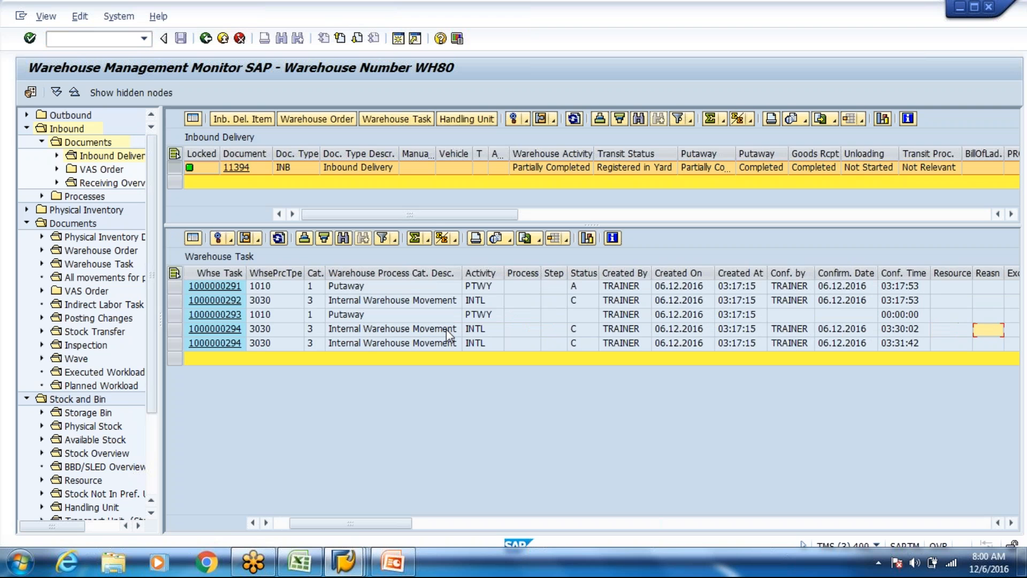
{"action": "key", "text": "Left"}
{"action": "key", "text": "Left"}
{"action": "key", "text": "Left"}
{"action": "key", "text": "Left"}
{"action": "key", "text": "Left"}
{"action": "key", "text": "Left"}
{"action": "key", "text": "Left"}
{"action": "key", "text": "Left"}
{"action": "key", "text": "Left"}
{"action": "key", "text": "Left"}
{"action": "key", "text": "Left"}
{"action": "key", "text": "Left"}
{"action": "key", "text": "Left"}
{"action": "key", "text": "Left"}
{"action": "key", "text": "Left"}
{"action": "key", "text": "Left"}
{"action": "key", "text": "Left"}
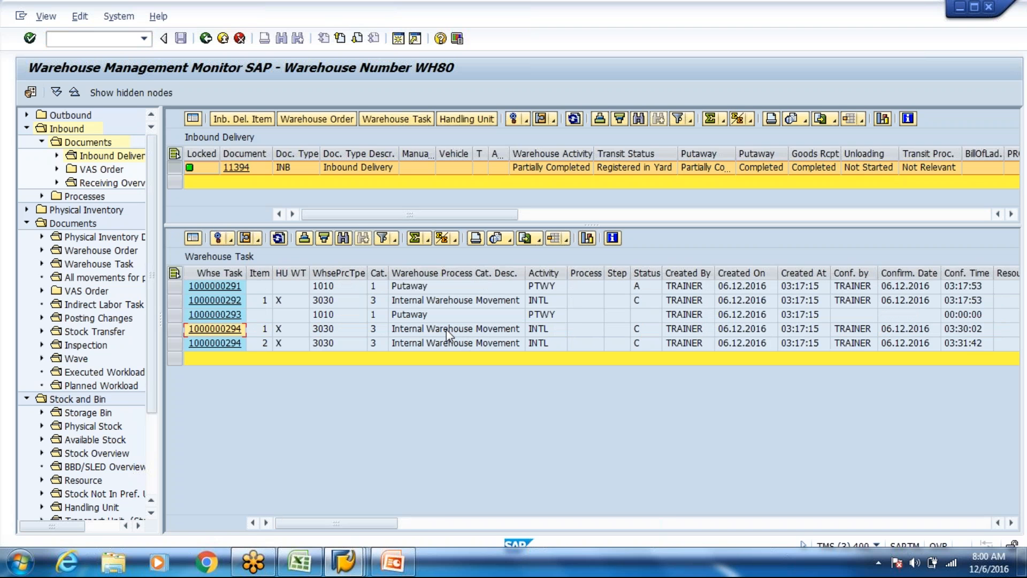
{"action": "key", "text": "Up"}
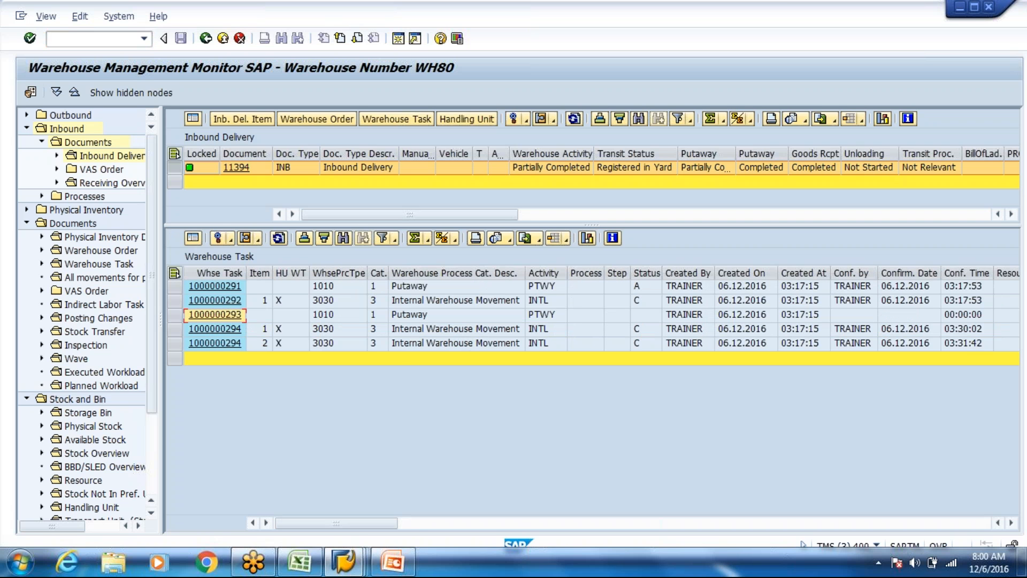
Switch to the Confirm Warehouse Task session with the confirmed warehouse order and exit it.
{"action": "key", "text": "Return"}
{"action": "key", "text": "Return"}
{"action": "key", "text": "alt+Tab"}
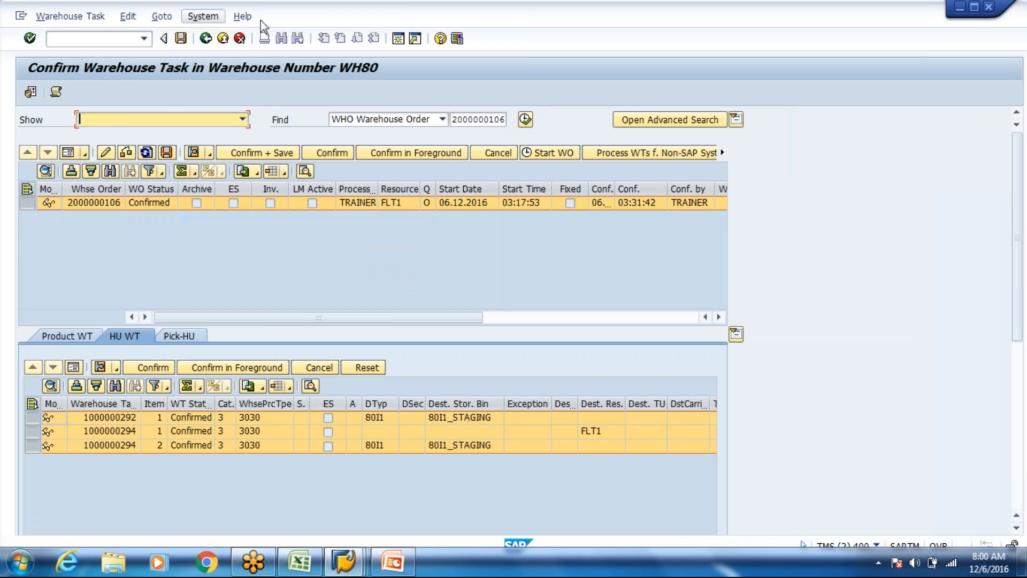
{"action": "left_click", "coordinate": [223, 38]}
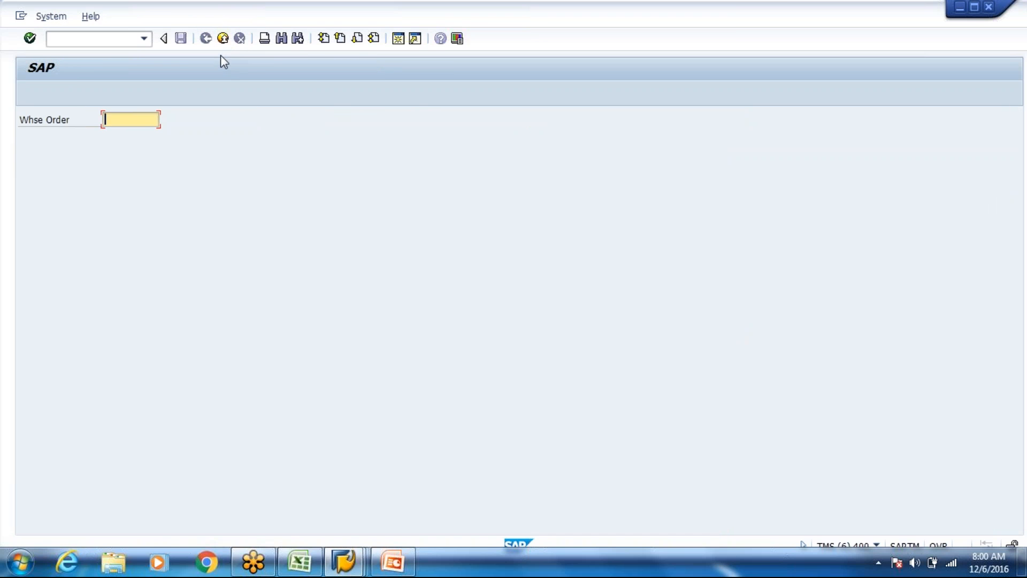
Return to the monitor, open the unconfirmed putaway task in Confirm Warehouse Task, and check its destination bin.
{"action": "key", "text": "alt+Tab"}
{"action": "left_click", "coordinate": [201, 320]}
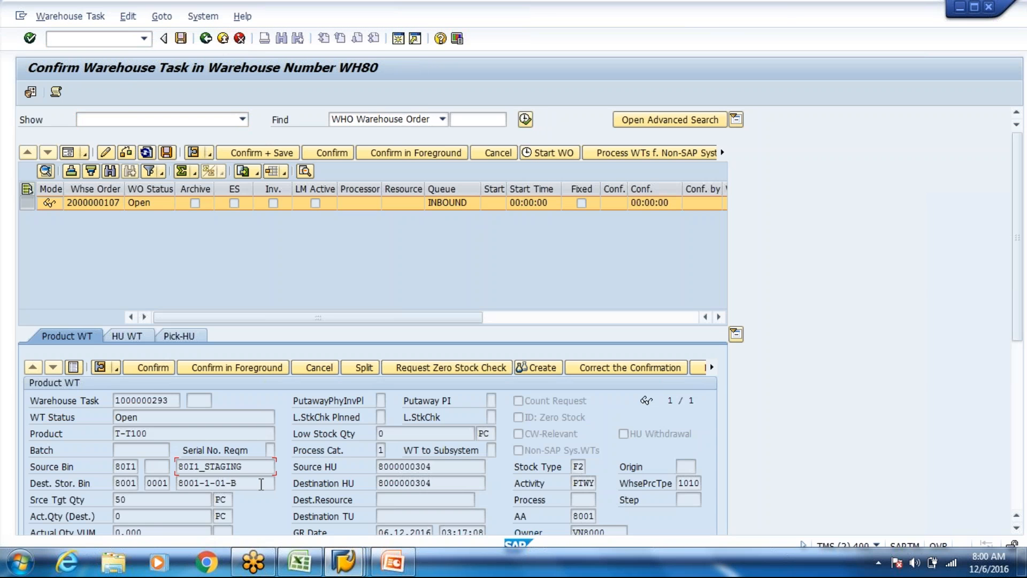
{"action": "left_click", "coordinate": [261, 484]}
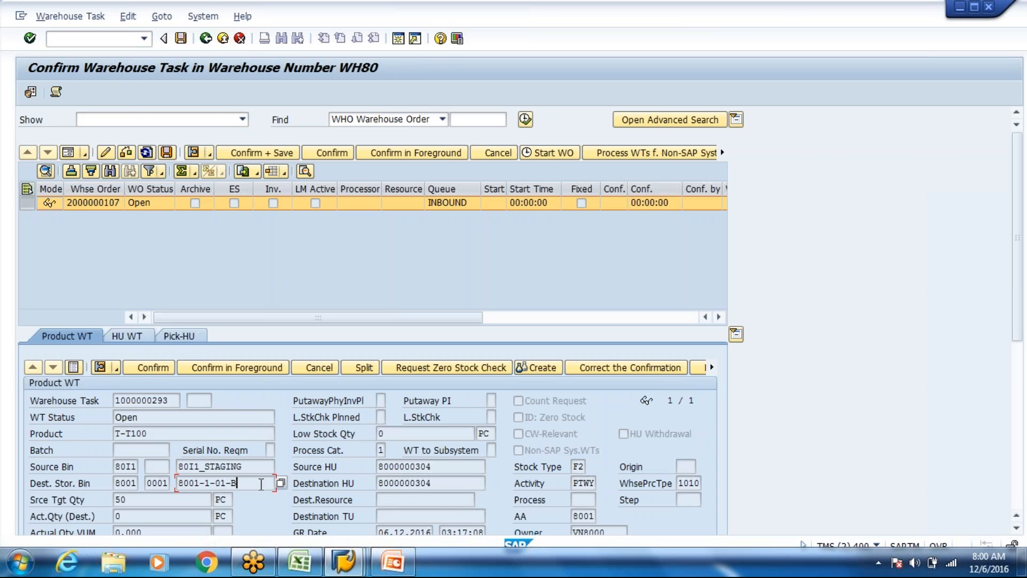
Show the open warehouse order in form view, copy its warehouse order number, and go back to the monitor.
{"action": "left_click", "coordinate": [70, 153]}
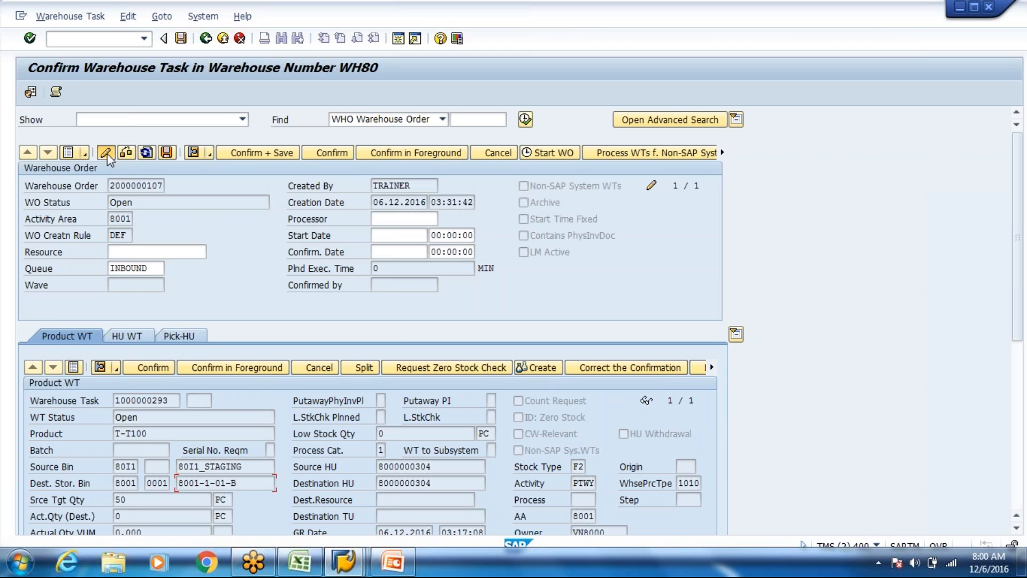
{"action": "double_click", "coordinate": [165, 185]}
{"action": "key", "text": "ctrl+c"}
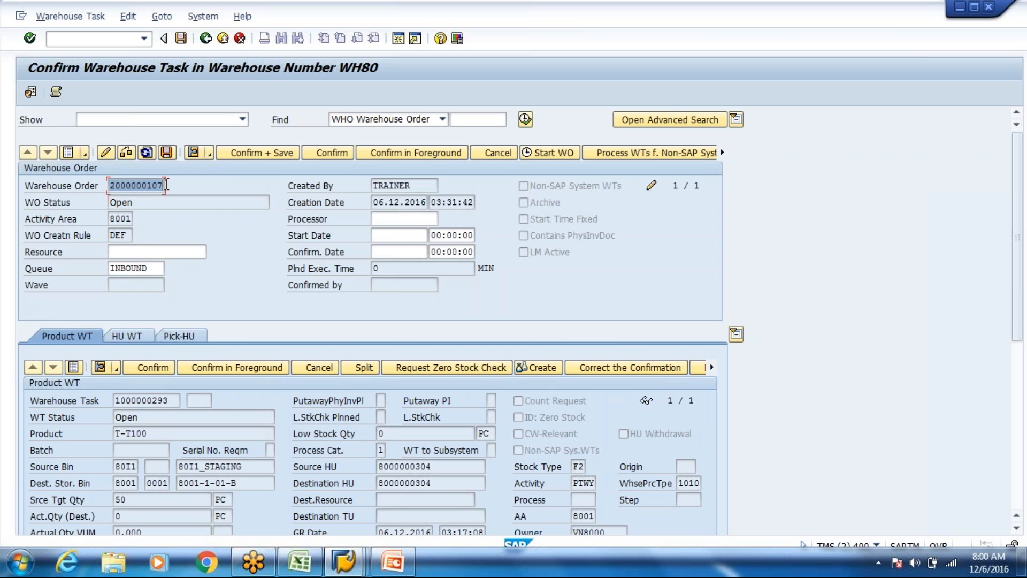
{"action": "left_click", "coordinate": [166, 184]}
{"action": "key", "text": "F3"}
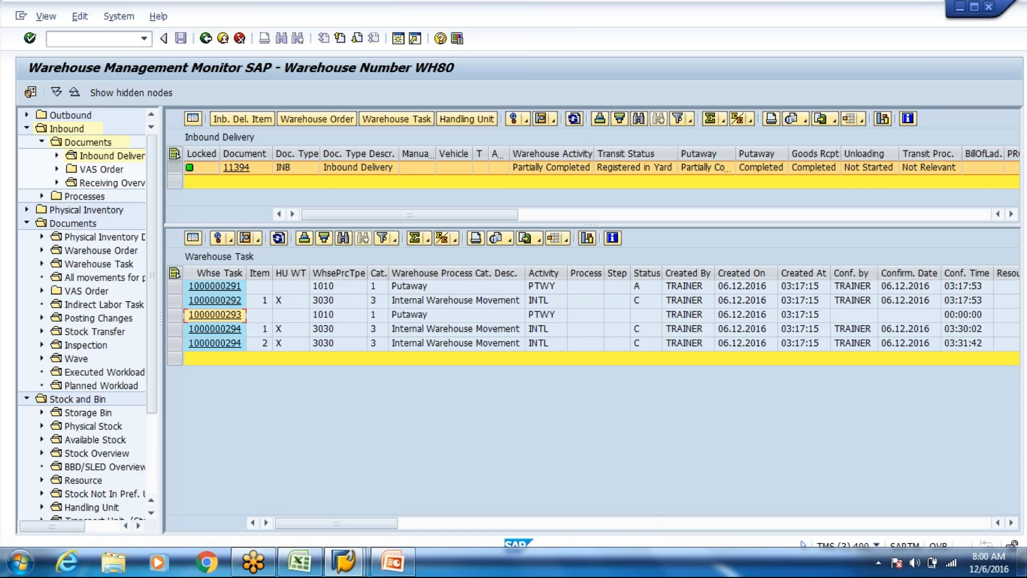
Try to select the open warehouse order in the RF session using the copied warehouse order number.
{"action": "key", "text": "alt+Tab"}
{"action": "key", "text": "ctrl+v"}
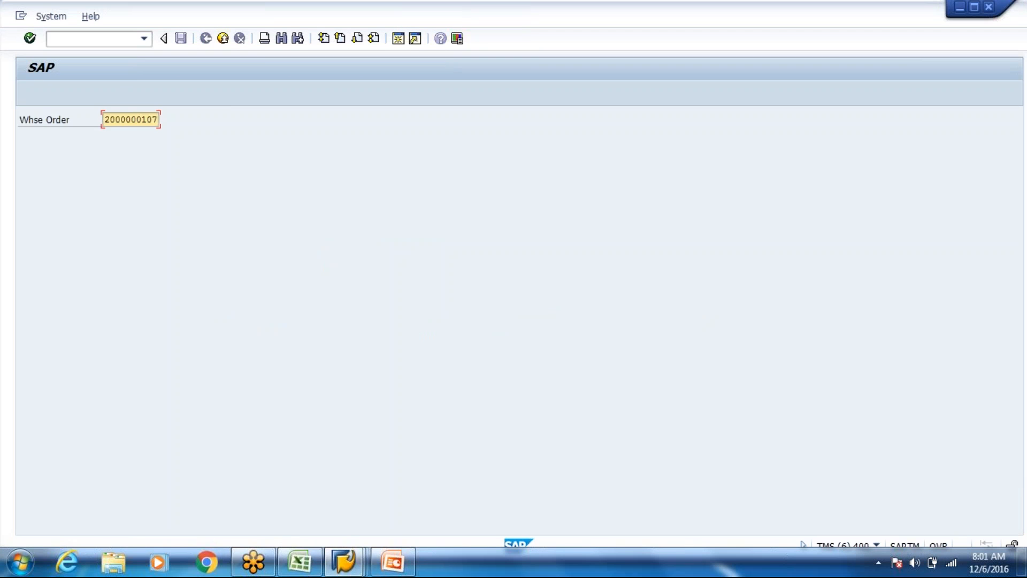
{"action": "key", "text": "Return"}
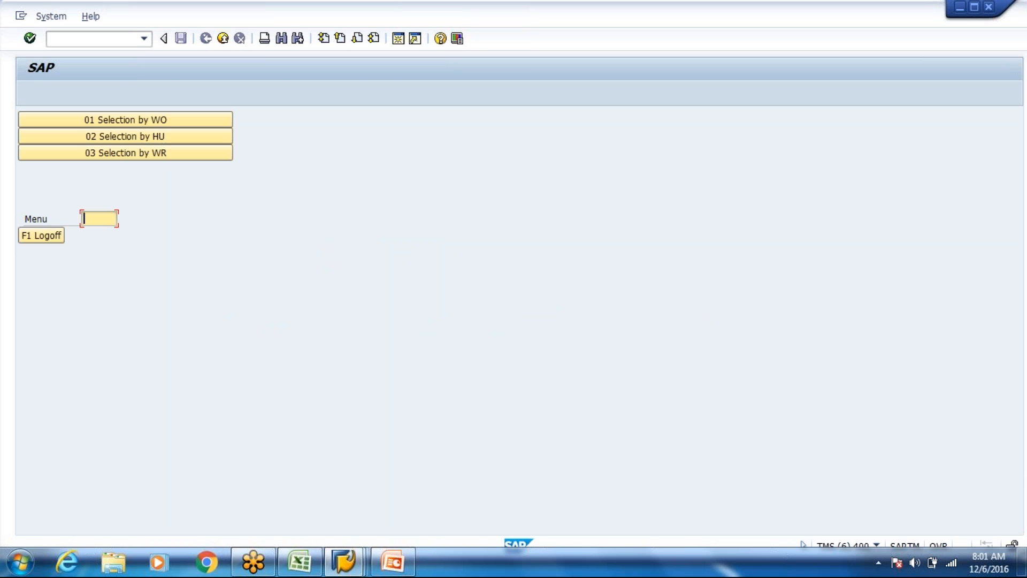
Try system-guided processing by queue with queue INBOUND, then back out to the RF main menu.
{"action": "key", "text": "F3"}
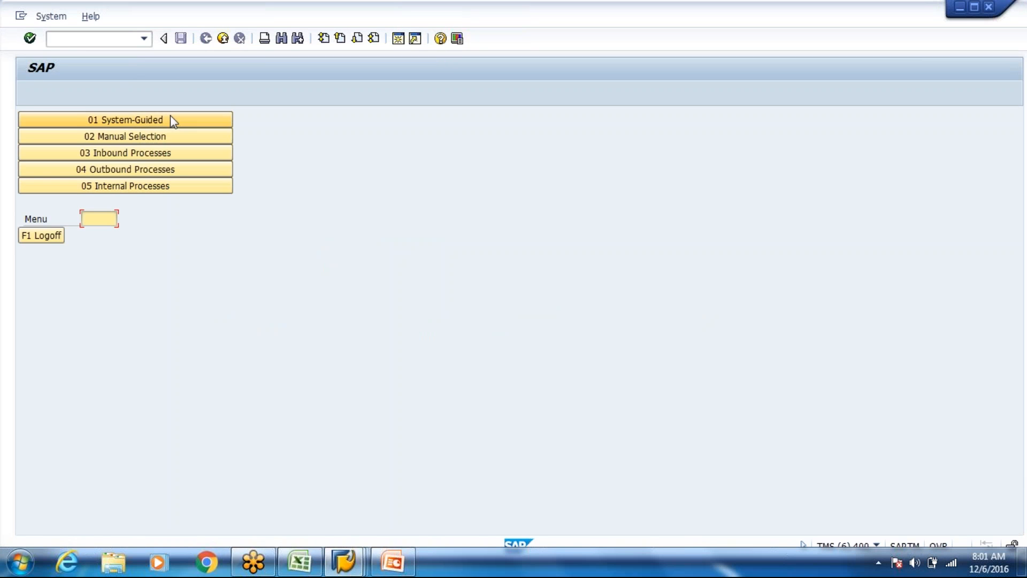
{"action": "left_click", "coordinate": [170, 117]}
{"action": "left_click", "coordinate": [154, 137]}
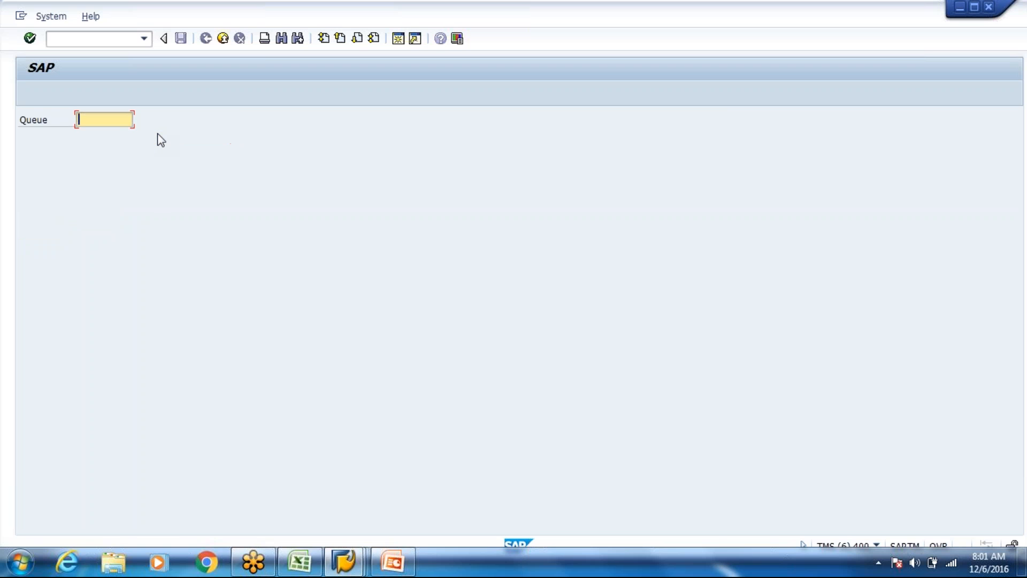
{"action": "type", "text": "INBOUND"}
{"action": "key", "text": "Return"}
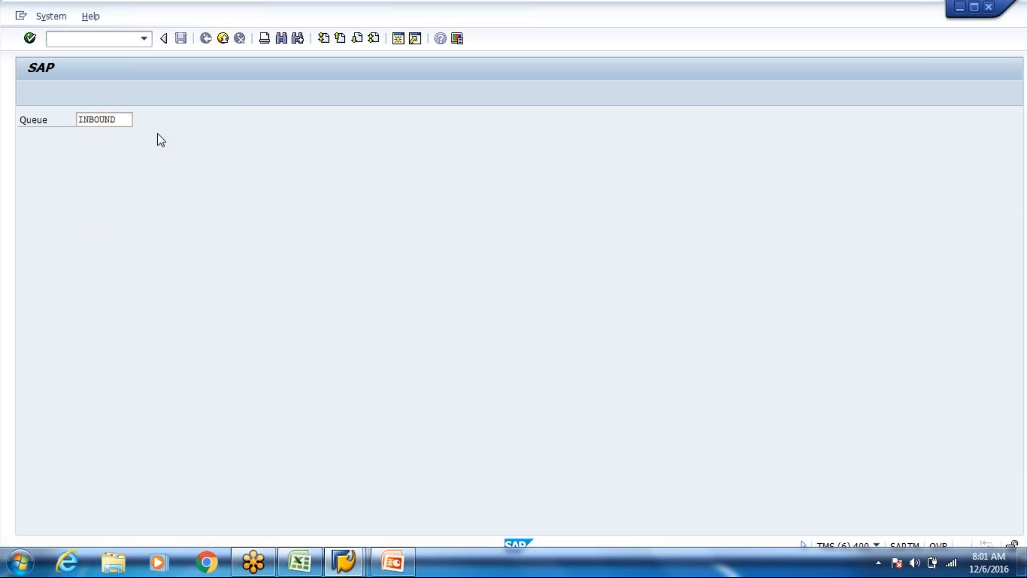
{"action": "key", "text": "Return"}
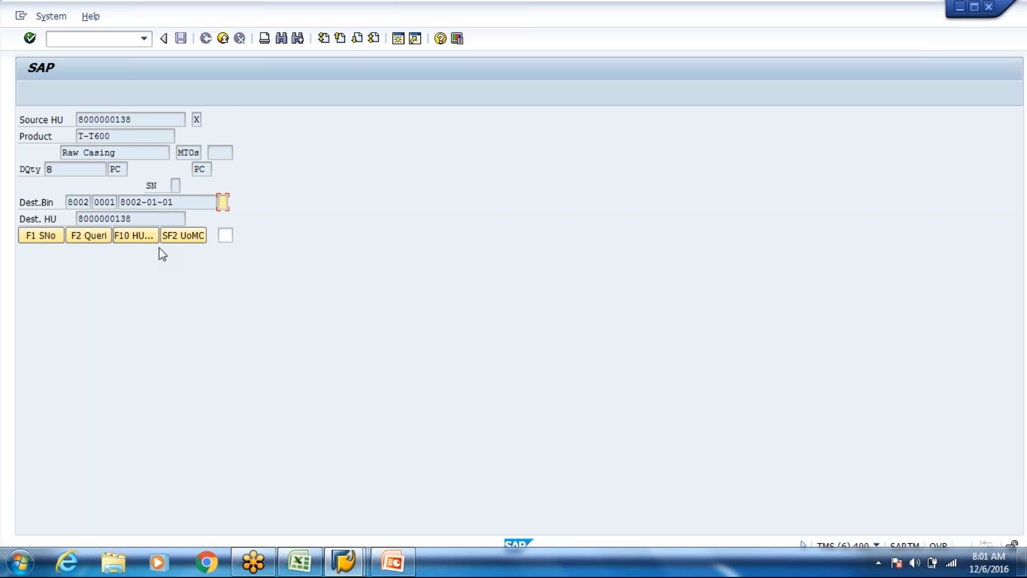
{"action": "key", "text": "Return"}
{"action": "key", "text": "Return"}
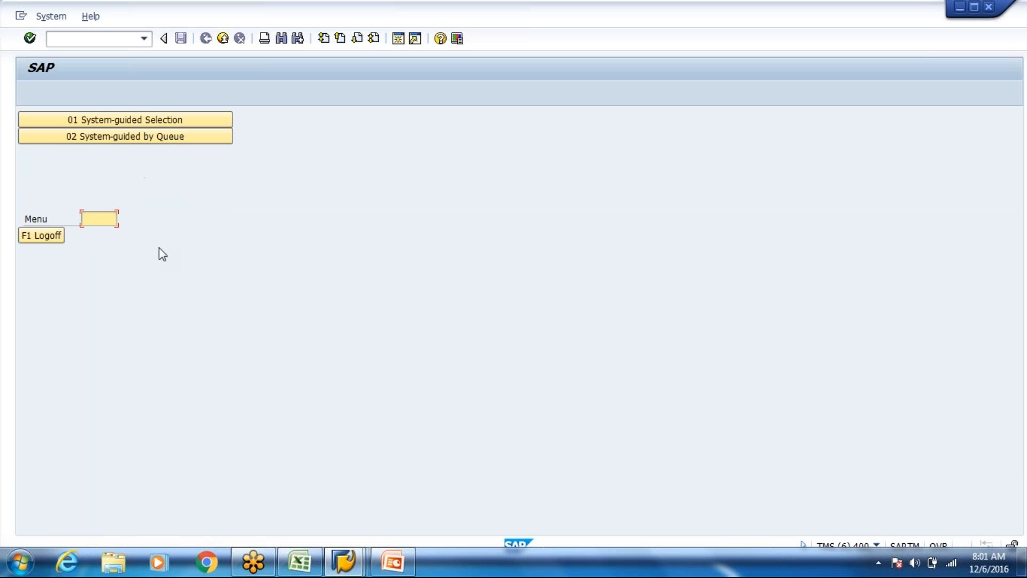
{"action": "key", "text": "F7"}
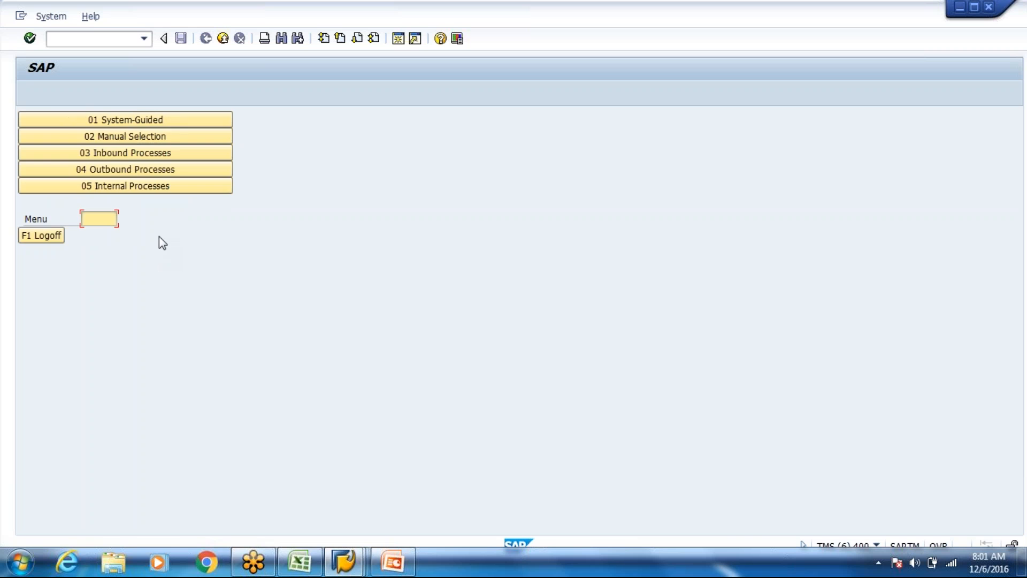
Go to manual selection in the RF menu, back out of selection by WO, and open selection by HU.
{"action": "left_click", "coordinate": [153, 138]}
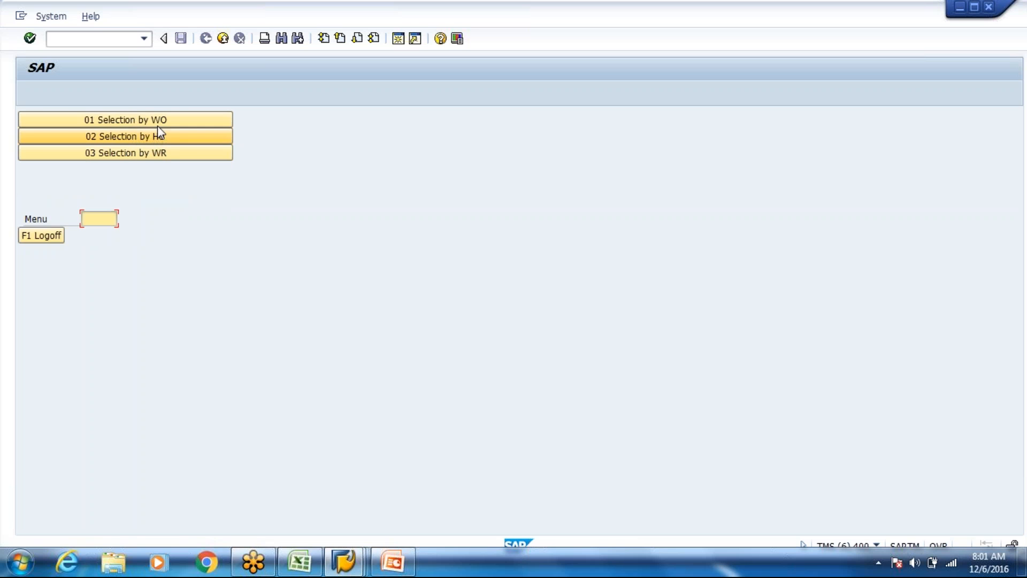
{"action": "left_click", "coordinate": [158, 125]}
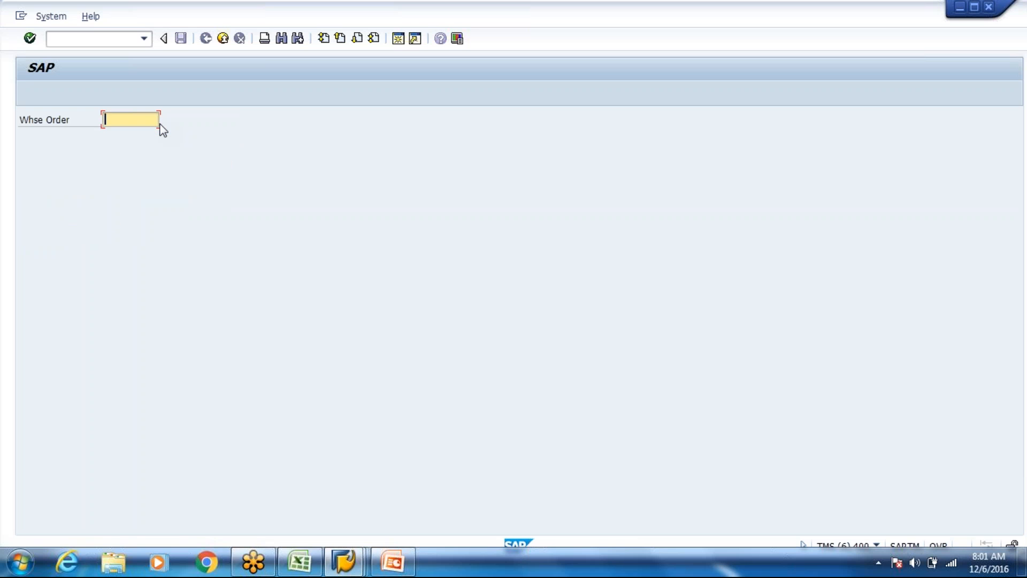
{"action": "key", "text": "F7"}
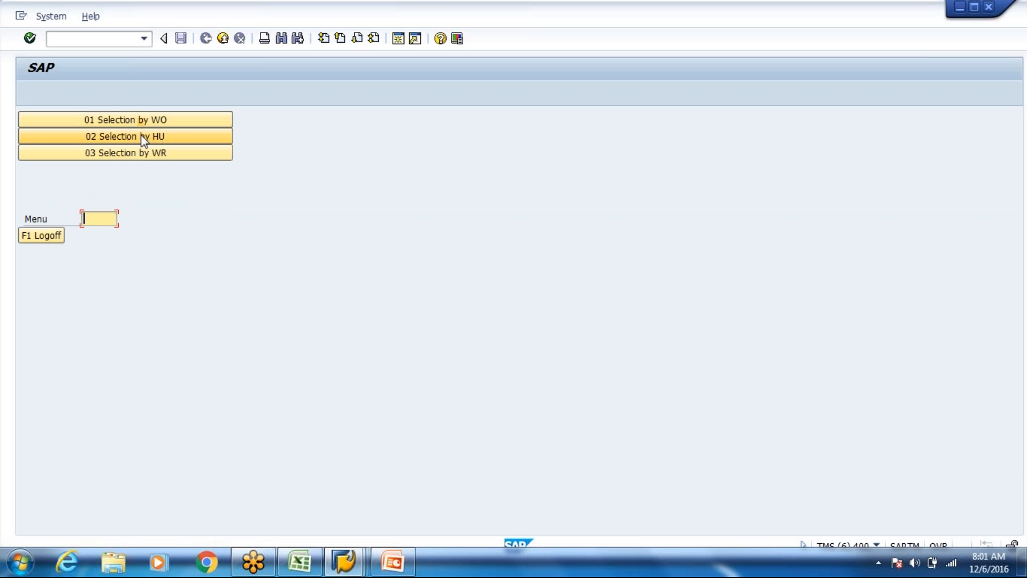
{"action": "left_click", "coordinate": [142, 137]}
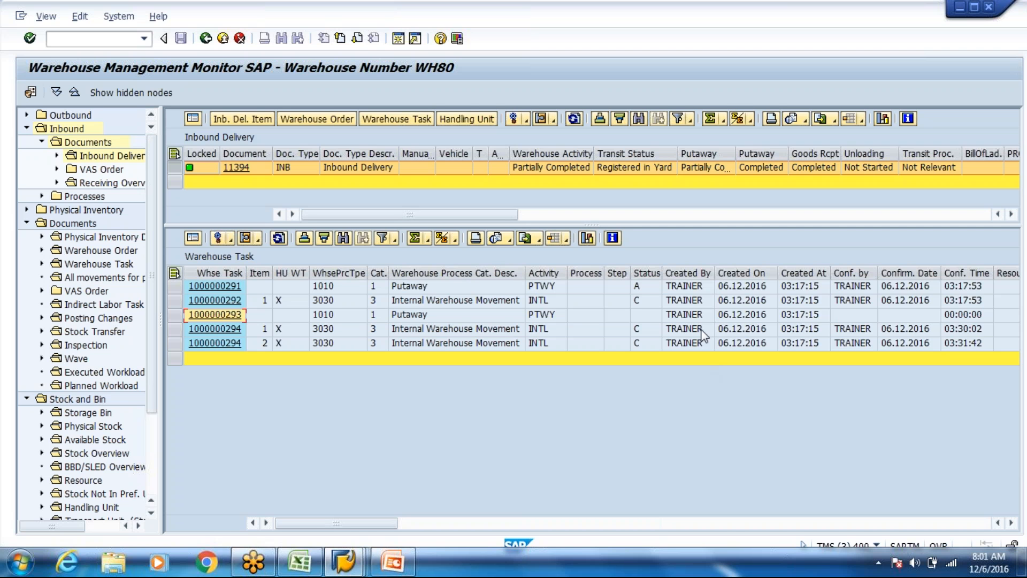
{"action": "left_click", "coordinate": [716, 311]}
{"action": "key", "text": "Right"}
{"action": "key", "text": "Right"}
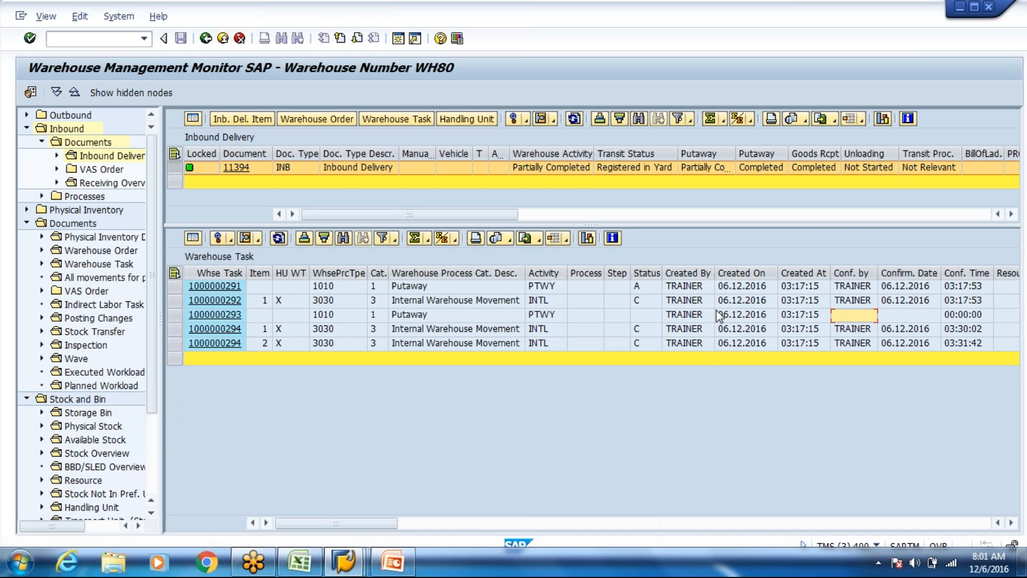
{"action": "key", "text": "Right"}
{"action": "key", "text": "Right"}
{"action": "key", "text": "Right"}
{"action": "key", "text": "Right"}
{"action": "key", "text": "Right"}
{"action": "key", "text": "Right"}
{"action": "key", "text": "Right"}
{"action": "key", "text": "Right"}
{"action": "key", "text": "Right"}
{"action": "key", "text": "Right"}
{"action": "key", "text": "Right"}
{"action": "key", "text": "Right"}
{"action": "key", "text": "Right"}
{"action": "key", "text": "Right"}
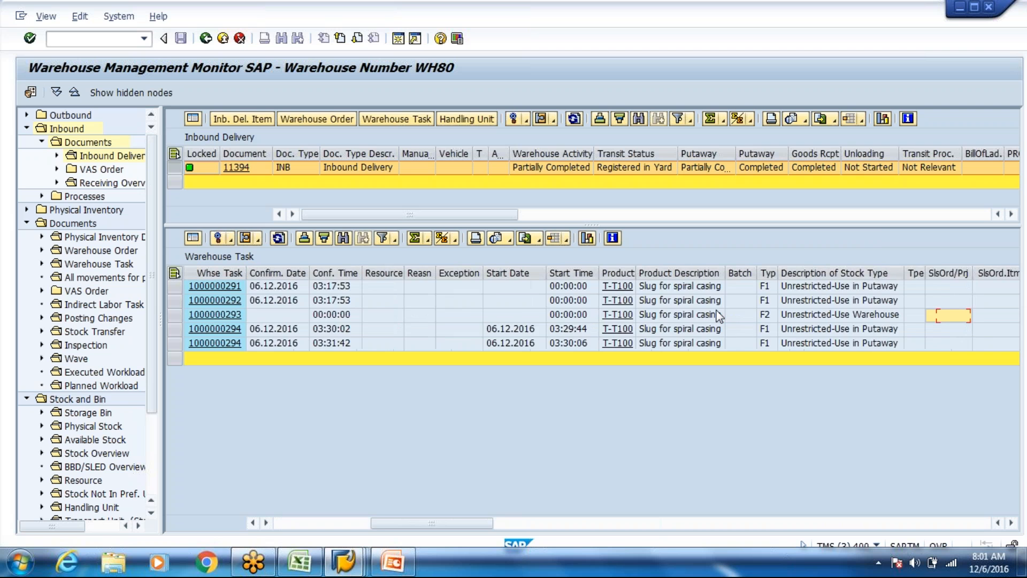
{"action": "key", "text": "Right"}
{"action": "key", "text": "Right"}
{"action": "key", "text": "Right"}
{"action": "key", "text": "Right"}
{"action": "key", "text": "Right"}
{"action": "key", "text": "Right"}
{"action": "key", "text": "Right"}
{"action": "key", "text": "Right"}
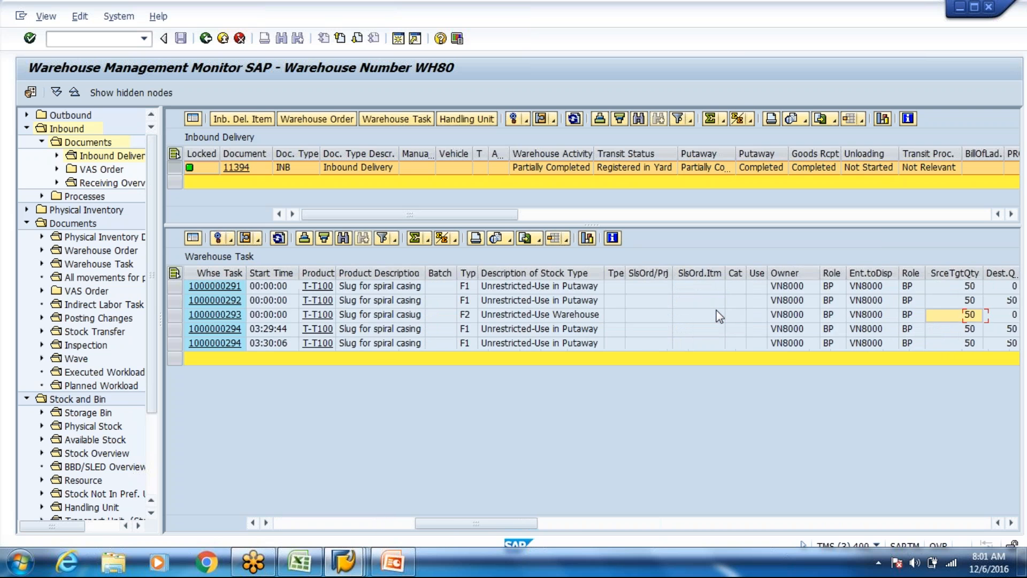
{"action": "key", "text": "Right"}
{"action": "key", "text": "Right"}
{"action": "key", "text": "Right"}
{"action": "key", "text": "Right"}
{"action": "key", "text": "Right"}
{"action": "key", "text": "Right"}
{"action": "key", "text": "Right"}
{"action": "key", "text": "Right"}
{"action": "key", "text": "Right"}
{"action": "key", "text": "Right"}
{"action": "key", "text": "Right"}
{"action": "key", "text": "Right"}
{"action": "key", "text": "Right"}
{"action": "key", "text": "Right"}
{"action": "key", "text": "Right"}
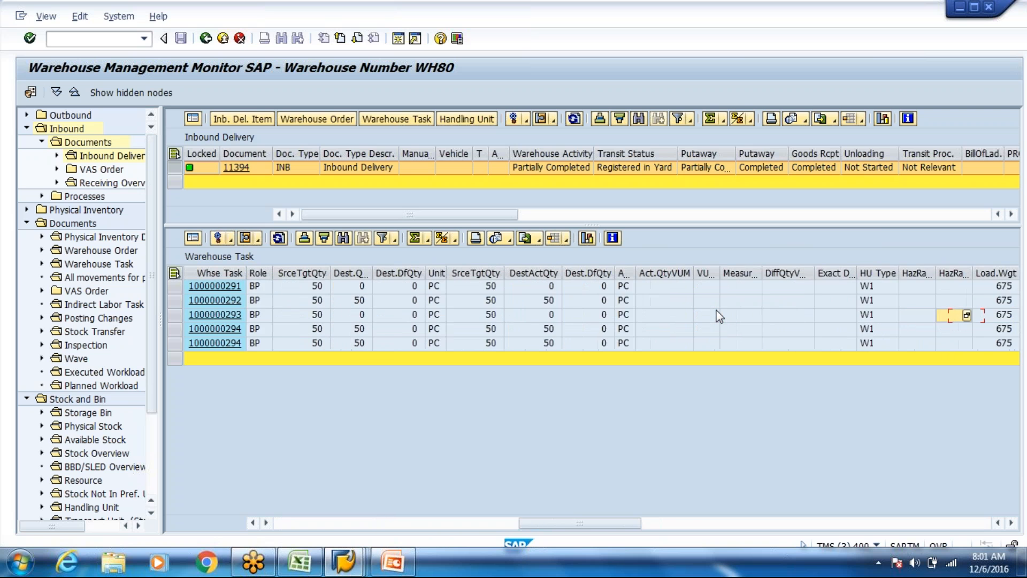
{"action": "key", "text": "Right"}
{"action": "key", "text": "Right"}
{"action": "key", "text": "Right"}
{"action": "key", "text": "Right"}
{"action": "key", "text": "Right"}
{"action": "key", "text": "Right"}
{"action": "key", "text": "Right"}
{"action": "key", "text": "Right"}
{"action": "key", "text": "Right"}
{"action": "key", "text": "Right"}
{"action": "key", "text": "Right"}
{"action": "key", "text": "Right"}
{"action": "key", "text": "Right"}
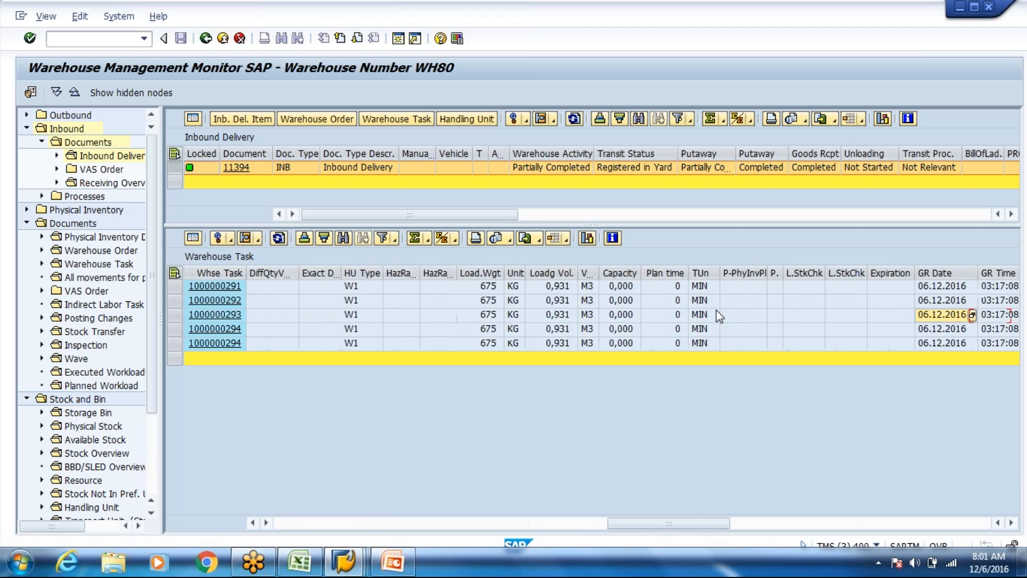
{"action": "key", "text": "Right"}
{"action": "key", "text": "Right"}
{"action": "key", "text": "Right"}
{"action": "key", "text": "Right"}
{"action": "key", "text": "Right"}
{"action": "key", "text": "Right"}
{"action": "key", "text": "Right"}
{"action": "key", "text": "Right"}
{"action": "key", "text": "Right"}
{"action": "key", "text": "Right"}
{"action": "key", "text": "Right"}
{"action": "key", "text": "Right"}
{"action": "key", "text": "Right"}
{"action": "key", "text": "Right"}
{"action": "key", "text": "Right"}
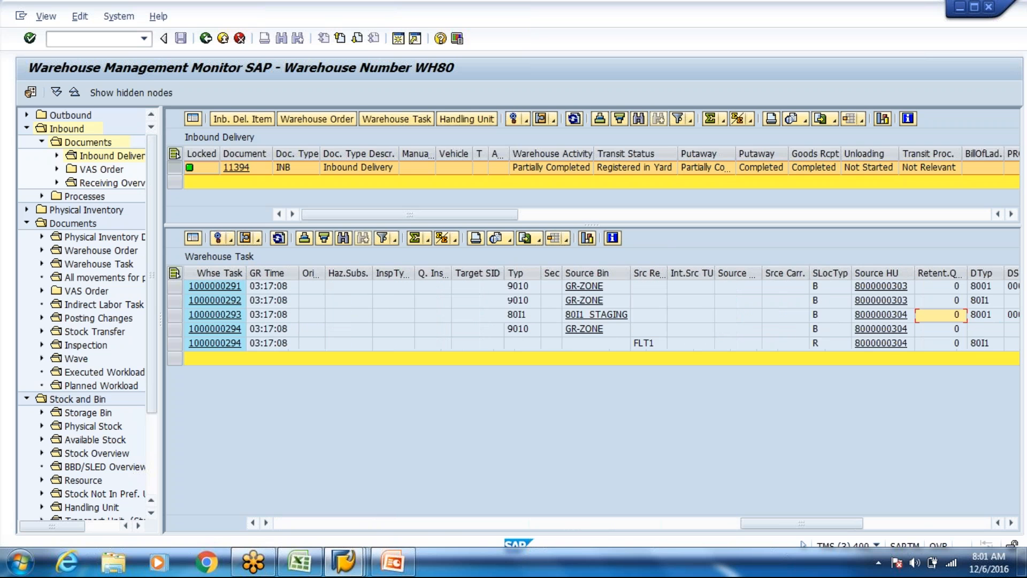
{"action": "key", "text": "Return"}
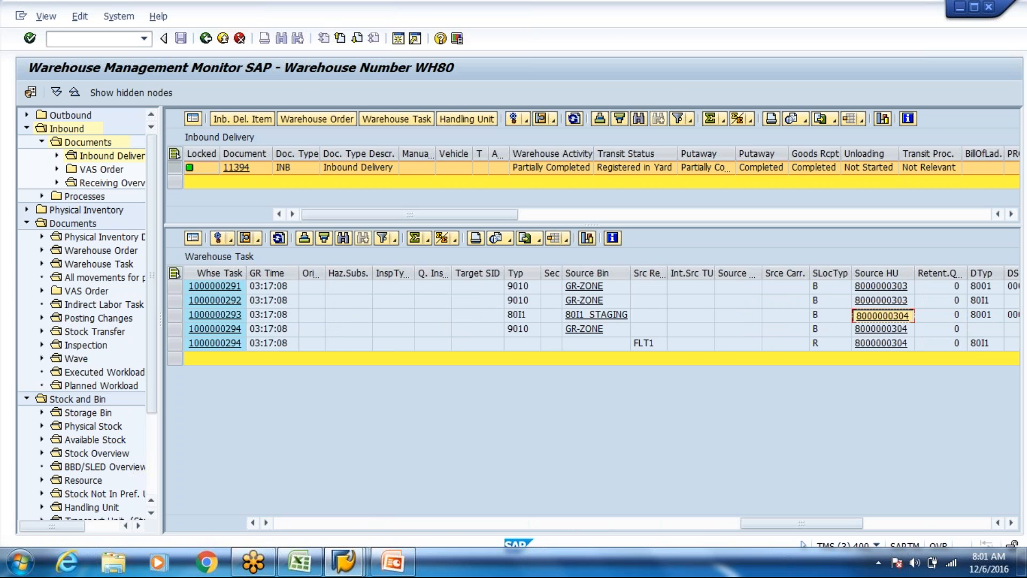
{"action": "key", "text": "alt+Tab"}
{"action": "key", "text": "ctrl+v"}
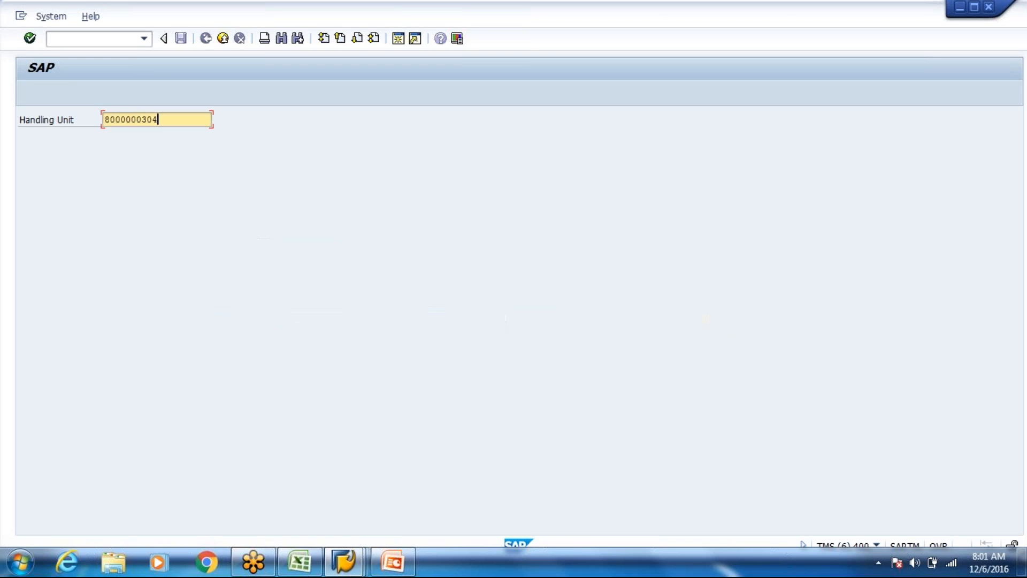
{"action": "key", "text": "Return"}
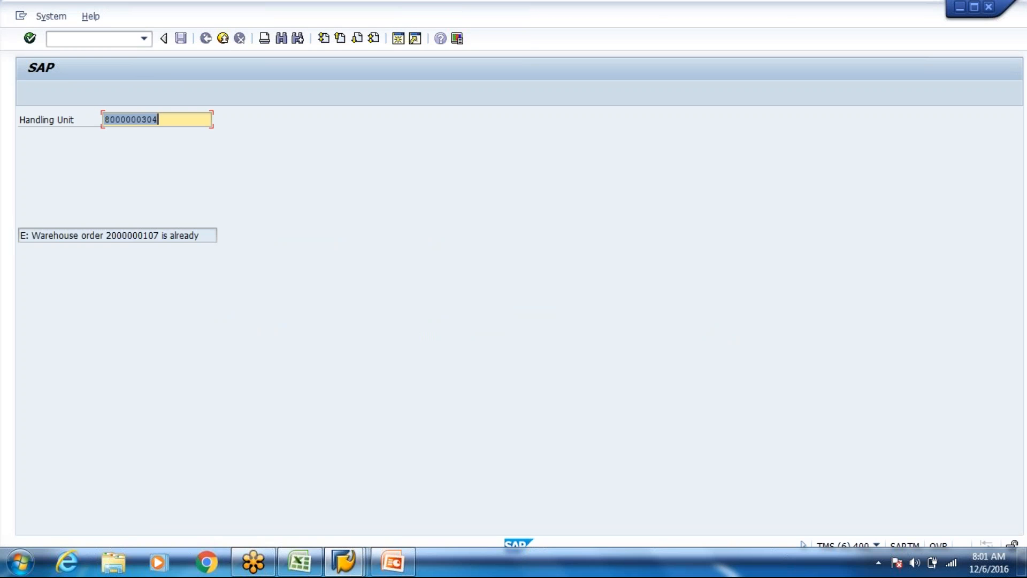
Leave selection by HU in the RF session and open selection by WO.
{"action": "key", "text": "F7"}
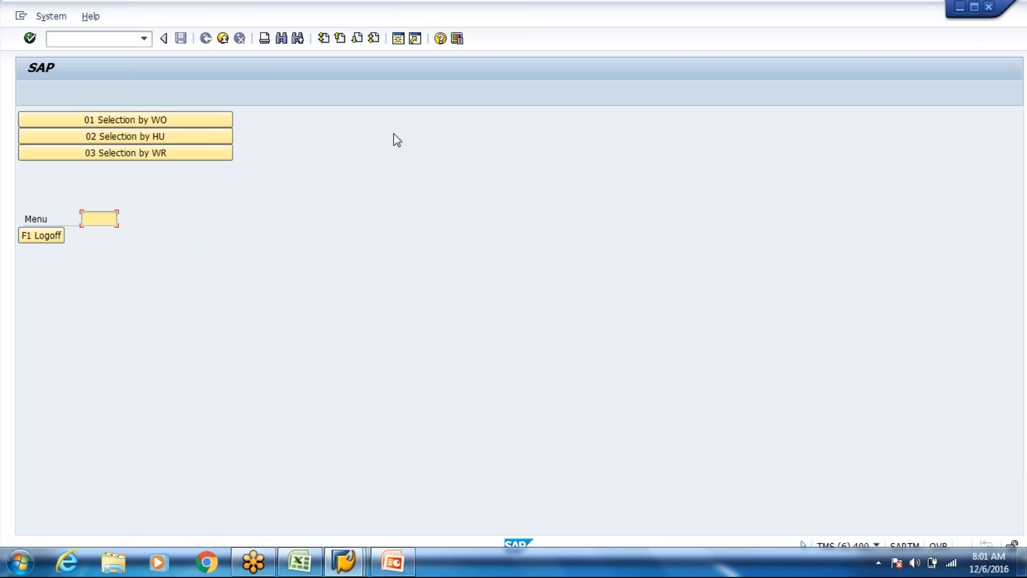
{"action": "left_click", "coordinate": [208, 119]}
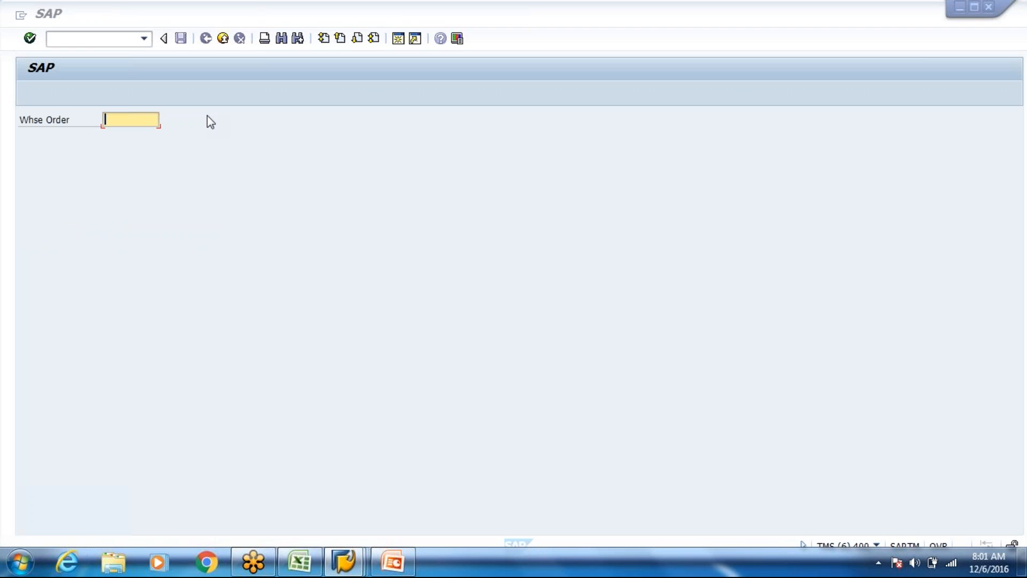
{"action": "key", "text": "alt+Tab"}
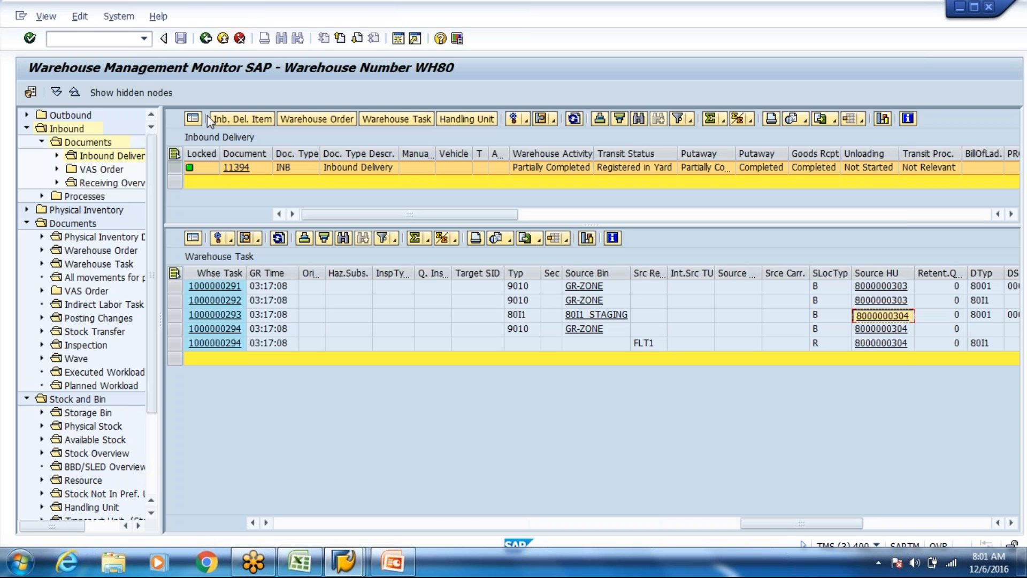
{"action": "key", "text": "alt+Tab"}
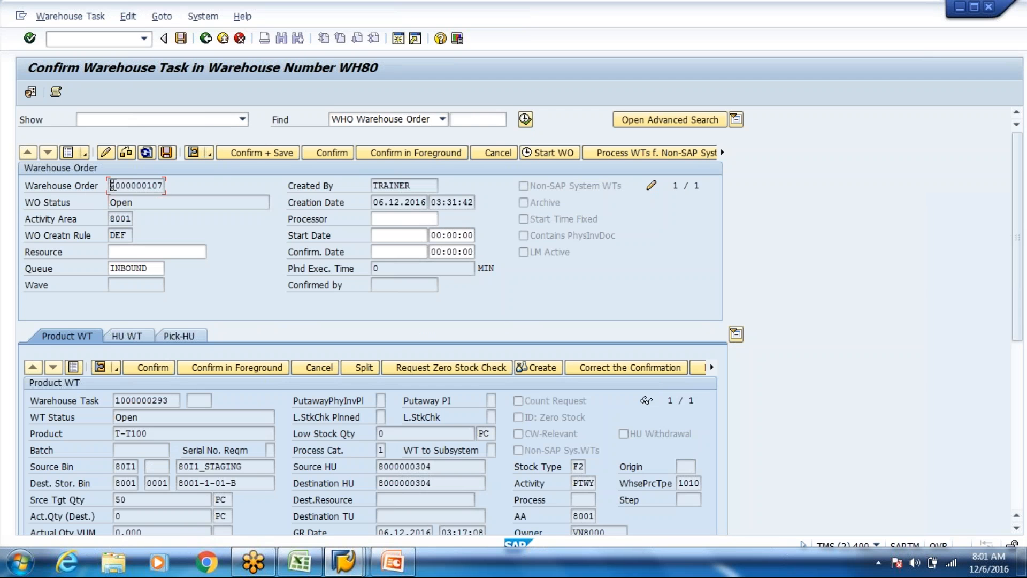
{"action": "left_click_drag", "start_coordinate": [112, 186], "coordinate": [166, 187]}
{"action": "key", "text": "ctrl+c"}
{"action": "left_click", "coordinate": [493, 119]}
{"action": "key", "text": "ctrl+v"}
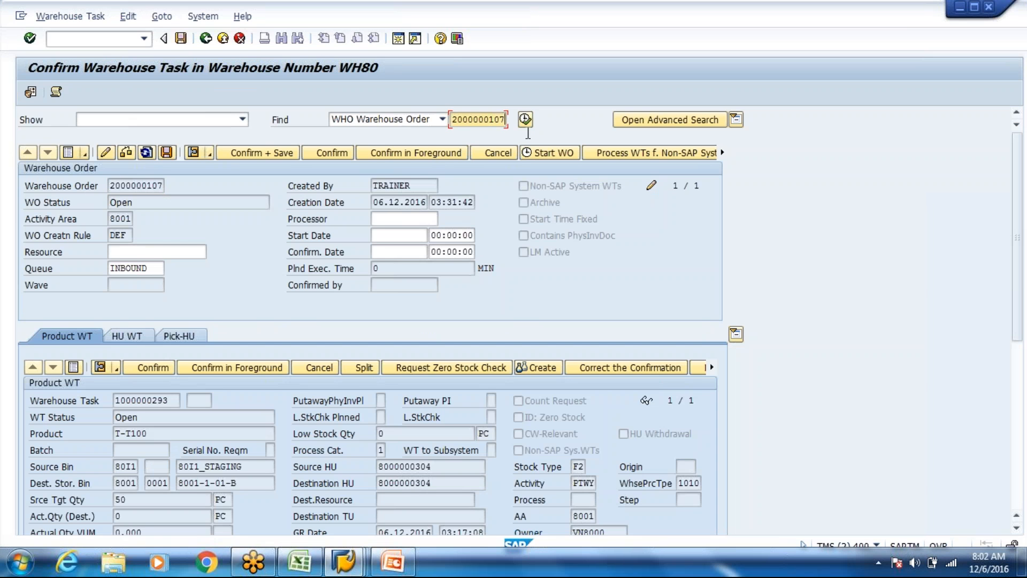
{"action": "left_click", "coordinate": [525, 119]}
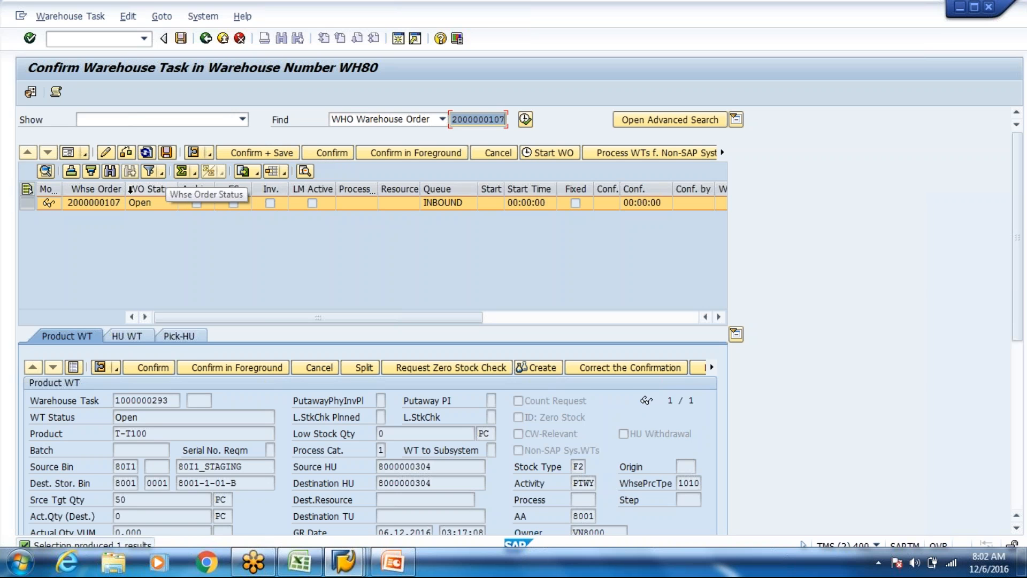
{"action": "left_click", "coordinate": [70, 153]}
{"action": "left_click", "coordinate": [68, 153]}
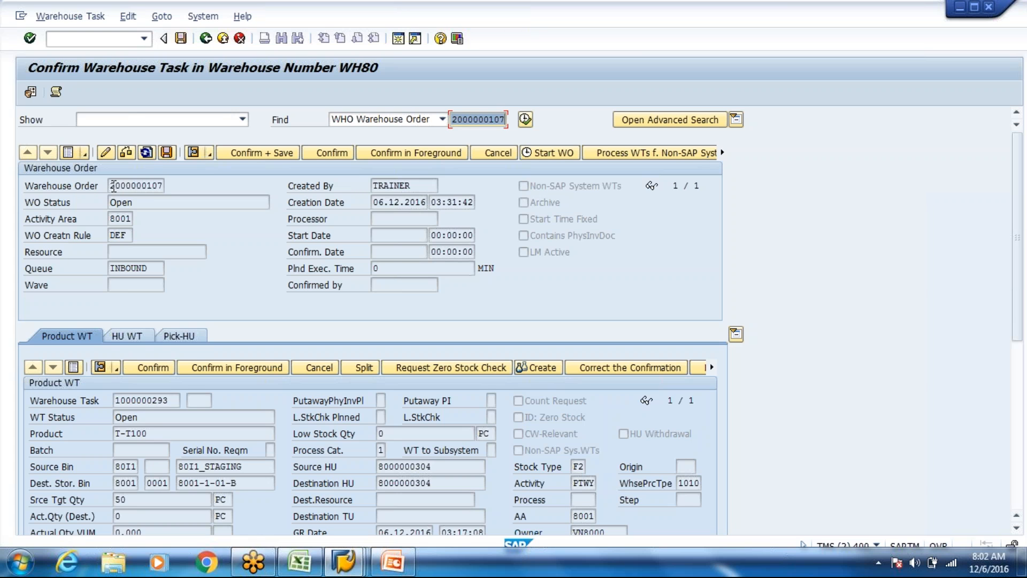
{"action": "left_click_drag", "start_coordinate": [110, 185], "coordinate": [166, 185]}
{"action": "left_click", "coordinate": [166, 184]}
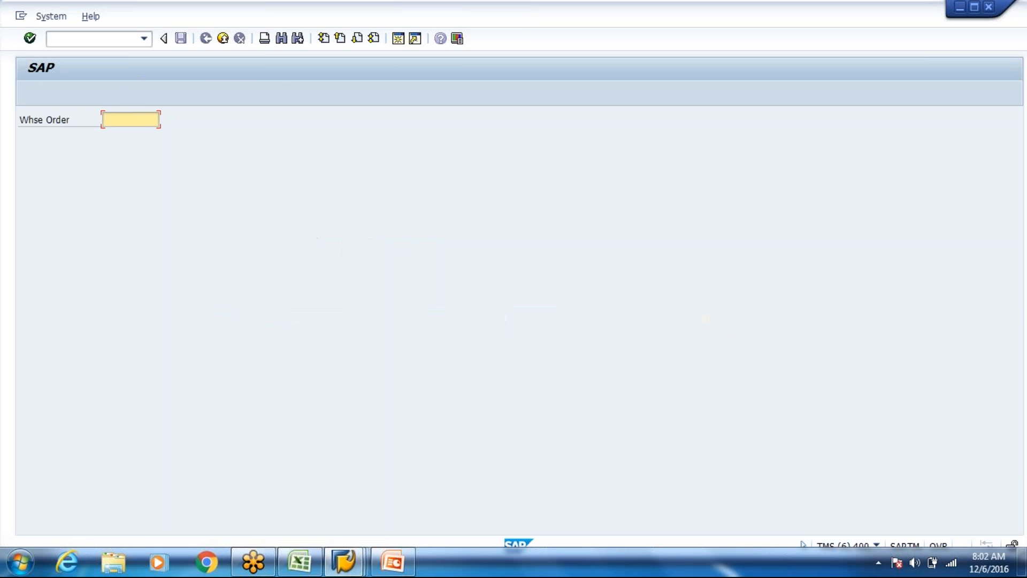
{"action": "key", "text": "ctrl+v"}
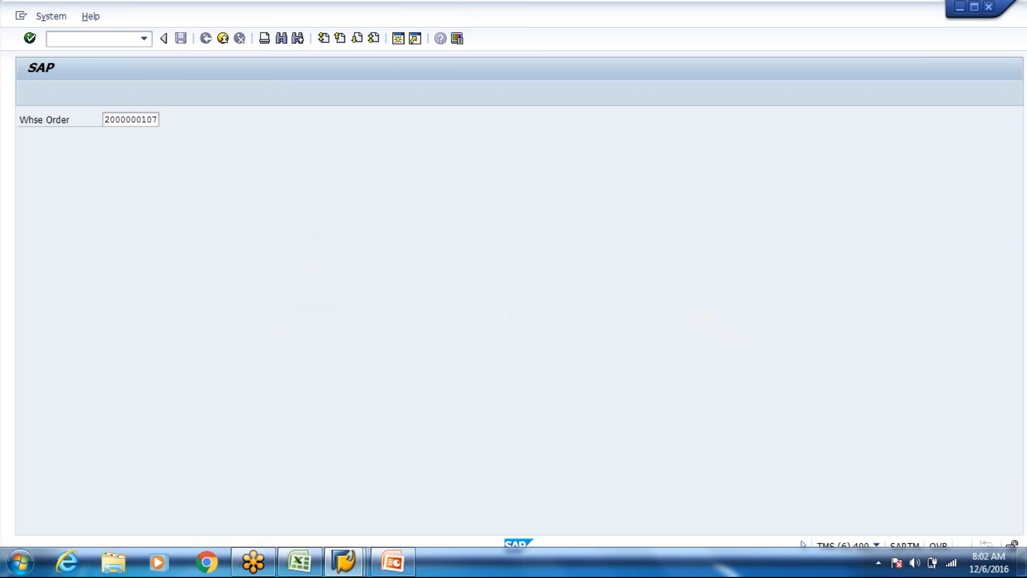
{"action": "key", "text": "Return"}
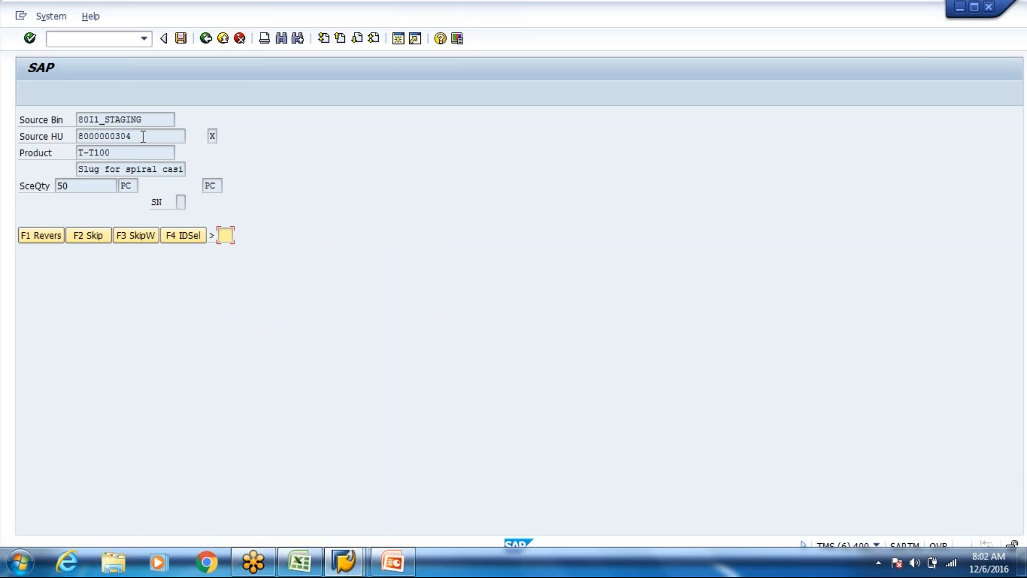
Confirm the source pick of product T-T100 from 80I1_STAGING and fill the verification field of destination bin 8001-1-01-B from its name.
{"action": "key", "text": "Return"}
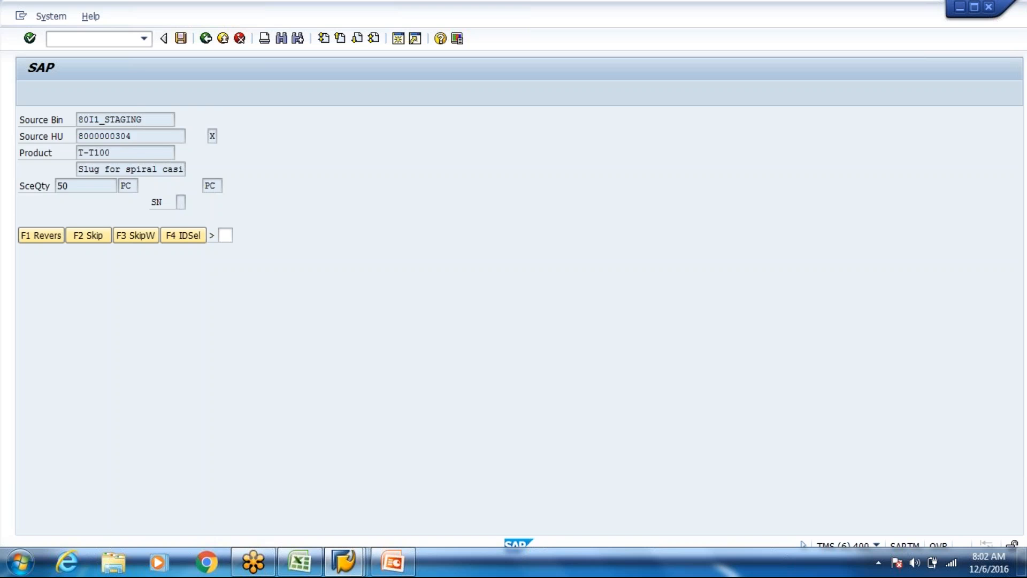
{"action": "left_click_drag", "start_coordinate": [194, 202], "coordinate": [122, 198]}
{"action": "key", "text": "ctrl+c"}
{"action": "key", "text": "Tab"}
{"action": "key", "text": "ctrl+v"}
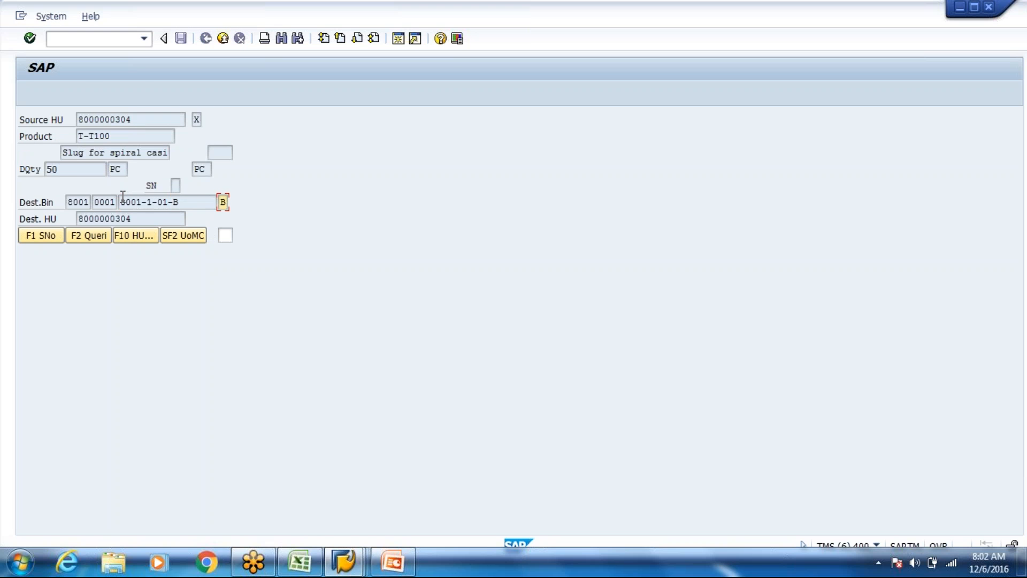
{"action": "key", "text": "alt+Tab"}
{"action": "key", "text": "alt+Tab"}
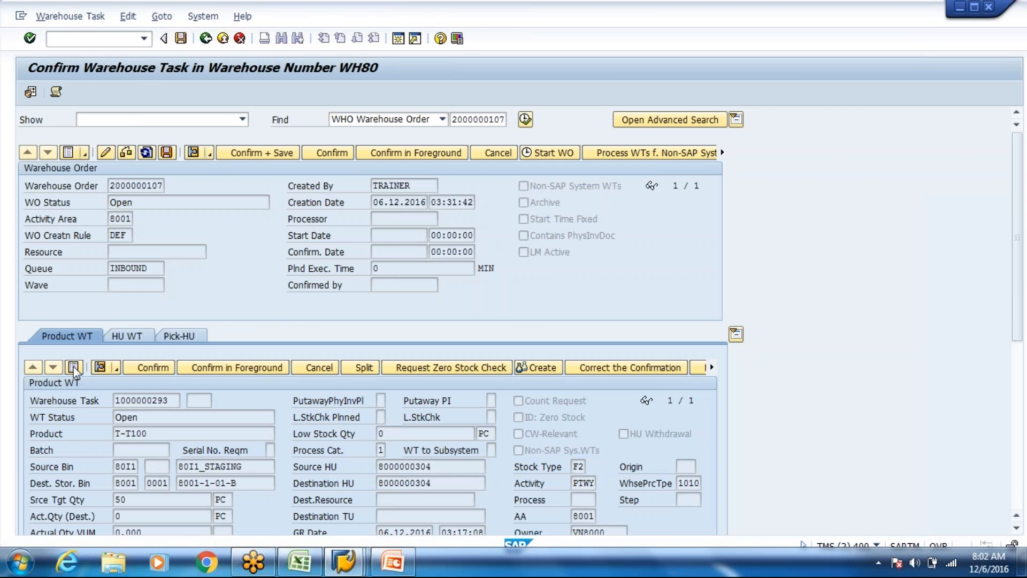
{"action": "left_click", "coordinate": [73, 368]}
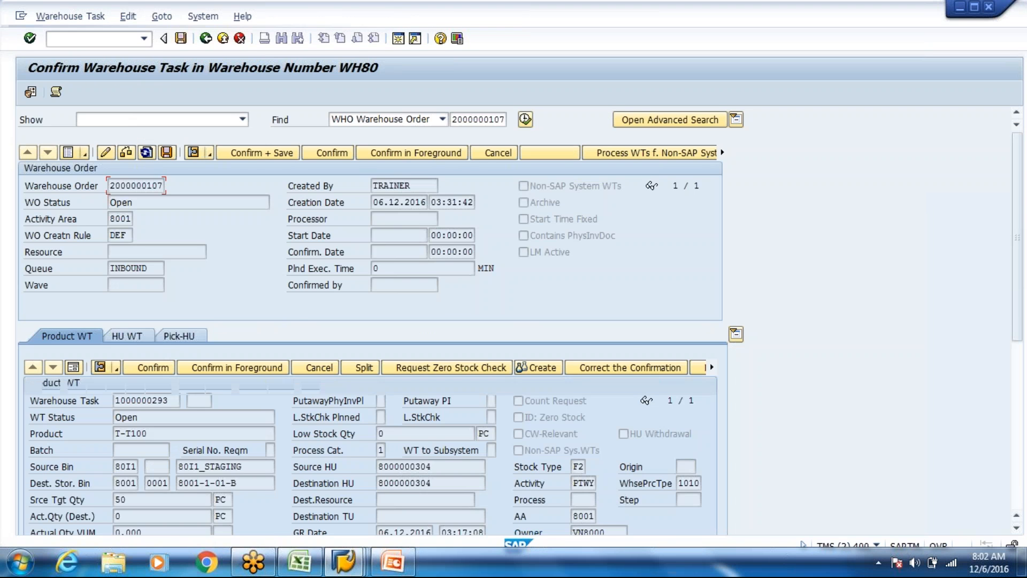
{"action": "key", "text": "alt+Tab"}
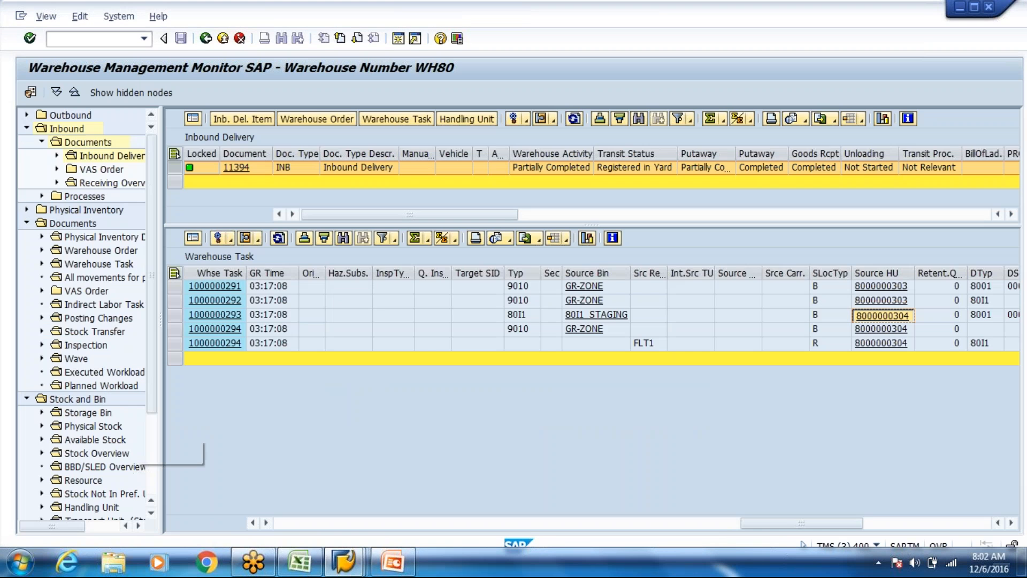
{"action": "key", "text": "alt+Tab"}
{"action": "key", "text": "Return"}
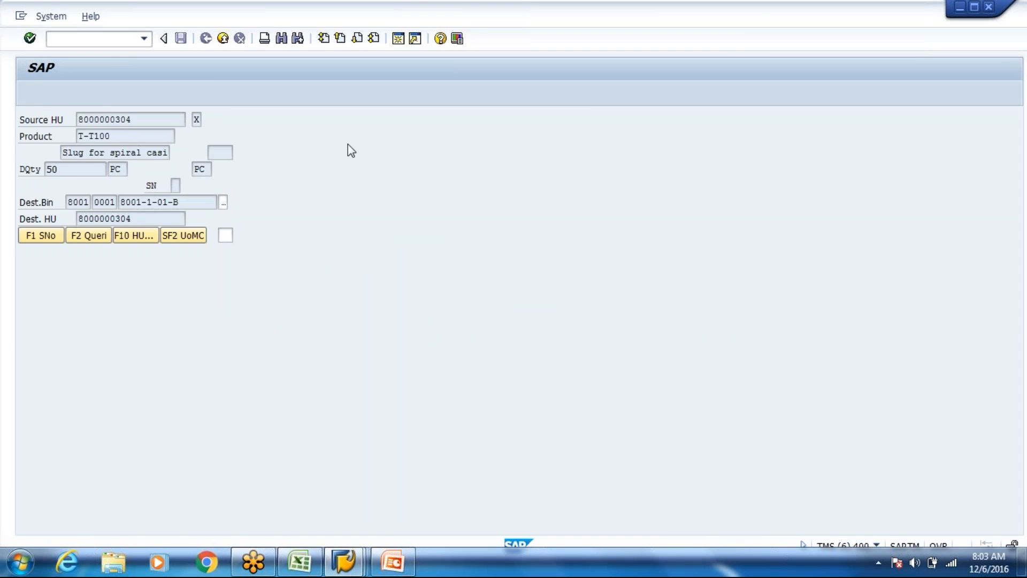
{"action": "left_click", "coordinate": [758, 15]}
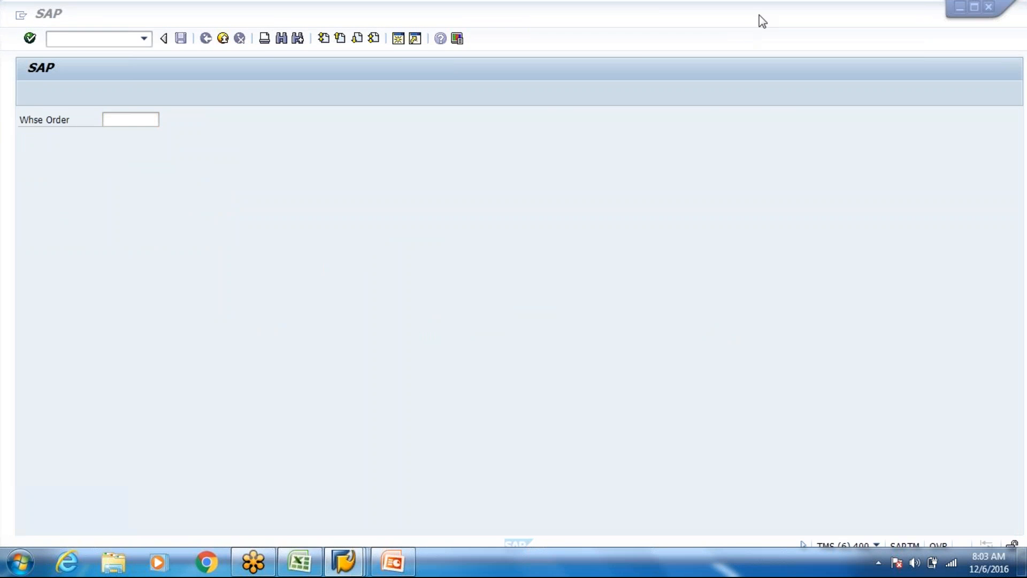
{"action": "key", "text": "alt+Tab"}
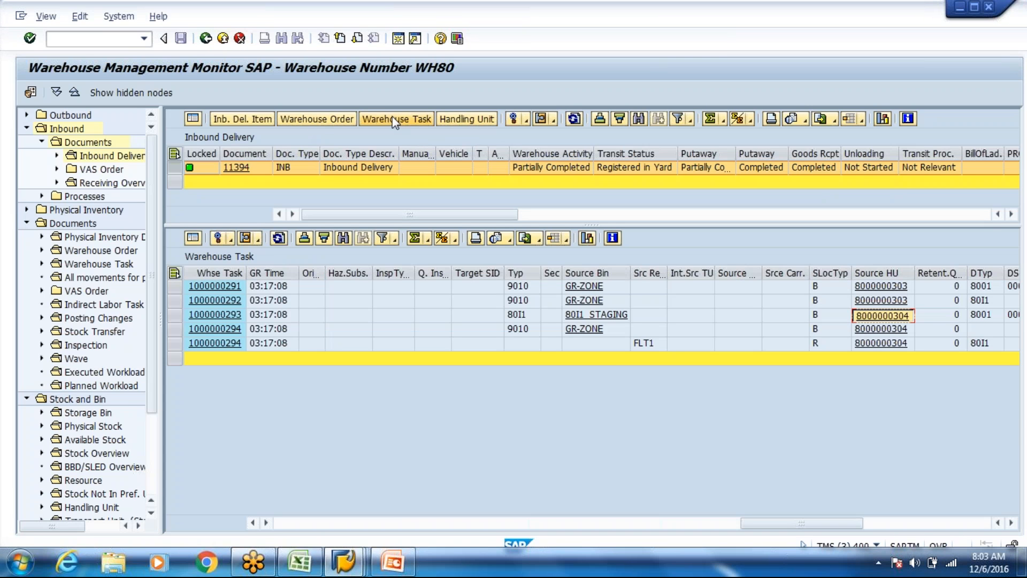
{"action": "left_click", "coordinate": [394, 120]}
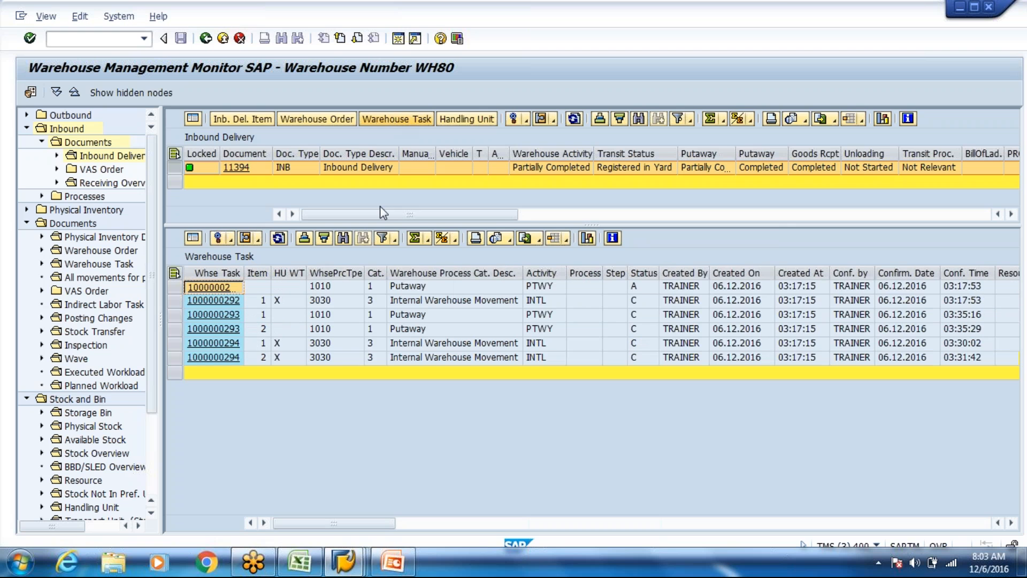
{"action": "left_click", "coordinate": [208, 320]}
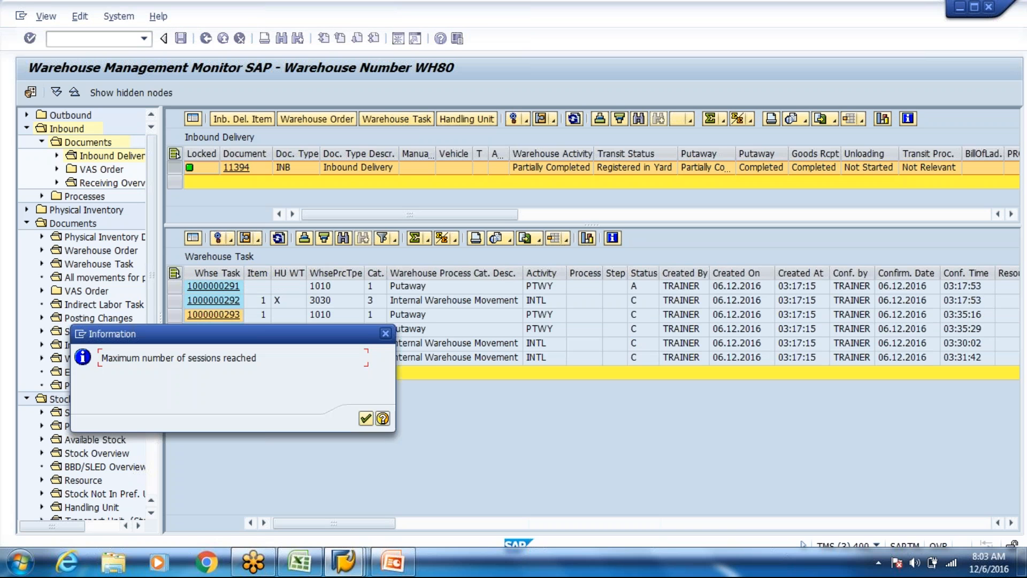
{"action": "key", "text": "alt+Tab"}
{"action": "key", "text": "alt+Tab"}
{"action": "key", "text": "alt+Tab"}
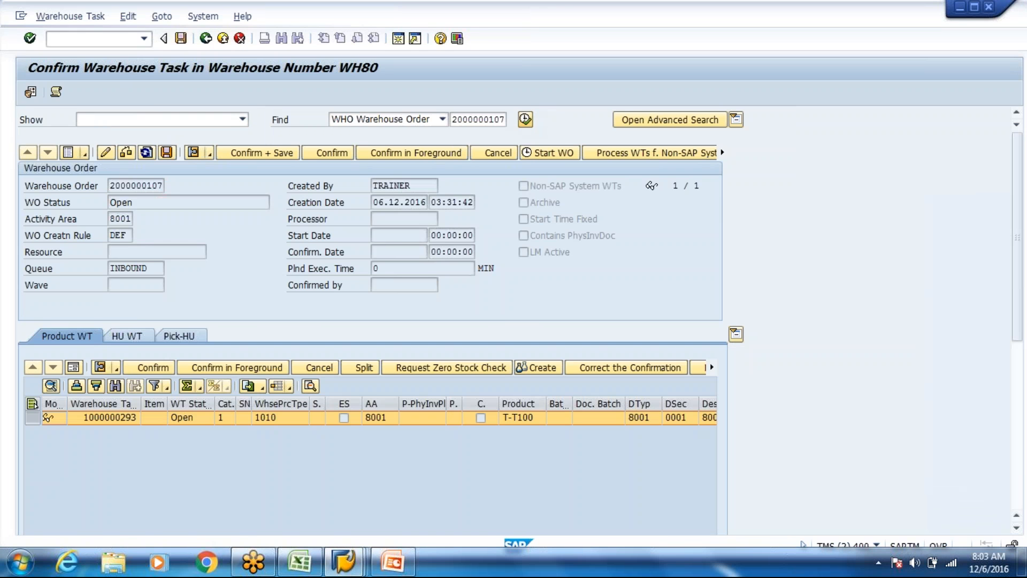
{"action": "left_click", "coordinate": [232, 417]}
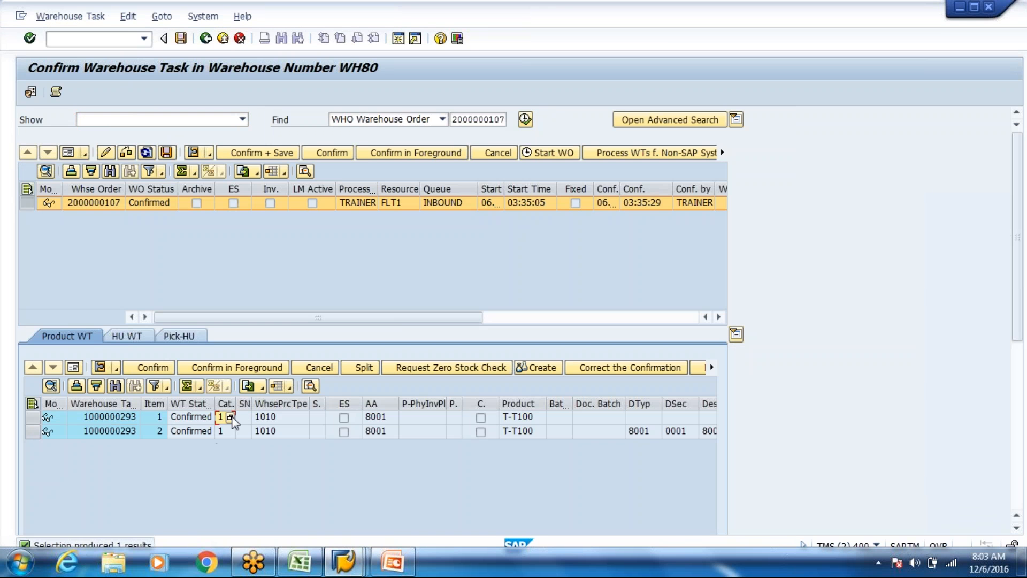
{"action": "key", "text": "Down"}
{"action": "key", "text": "Tab"}
{"action": "key", "text": "Tab"}
{"action": "key", "text": "Tab"}
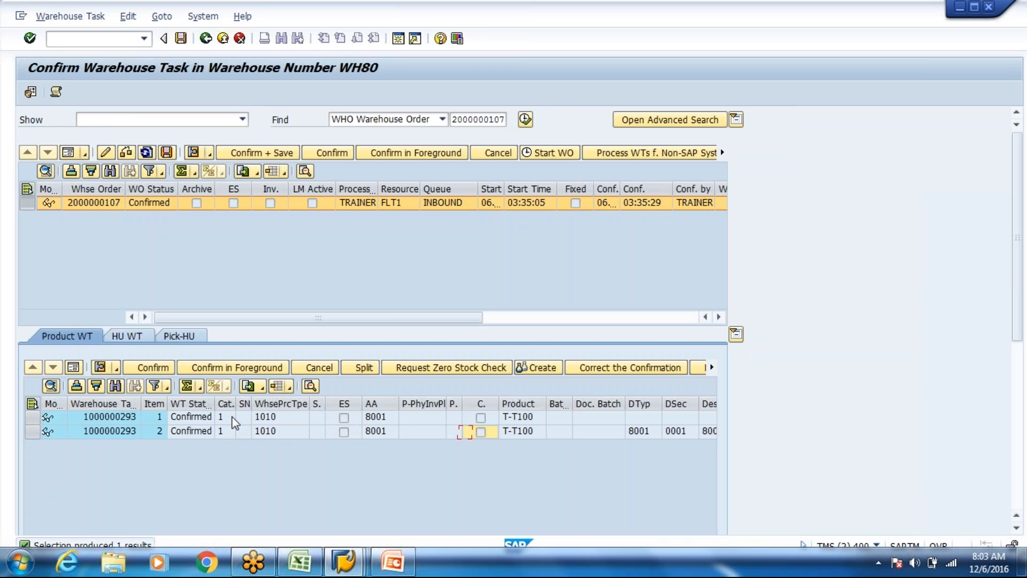
{"action": "key", "text": "Tab"}
{"action": "key", "text": "Tab"}
{"action": "key", "text": "Tab"}
{"action": "key", "text": "Tab"}
{"action": "key", "text": "Tab"}
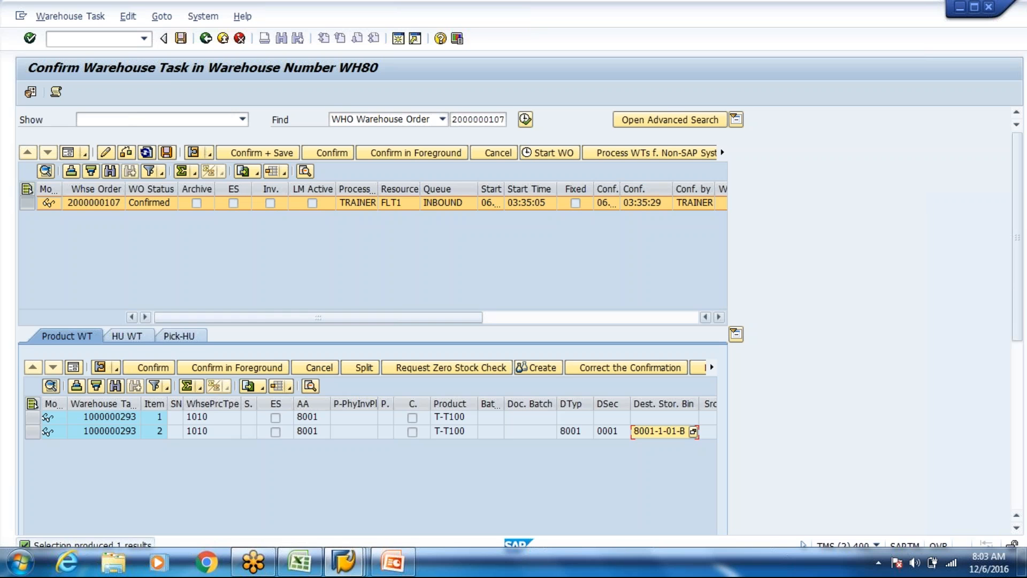
{"action": "left_click", "coordinate": [72, 148]}
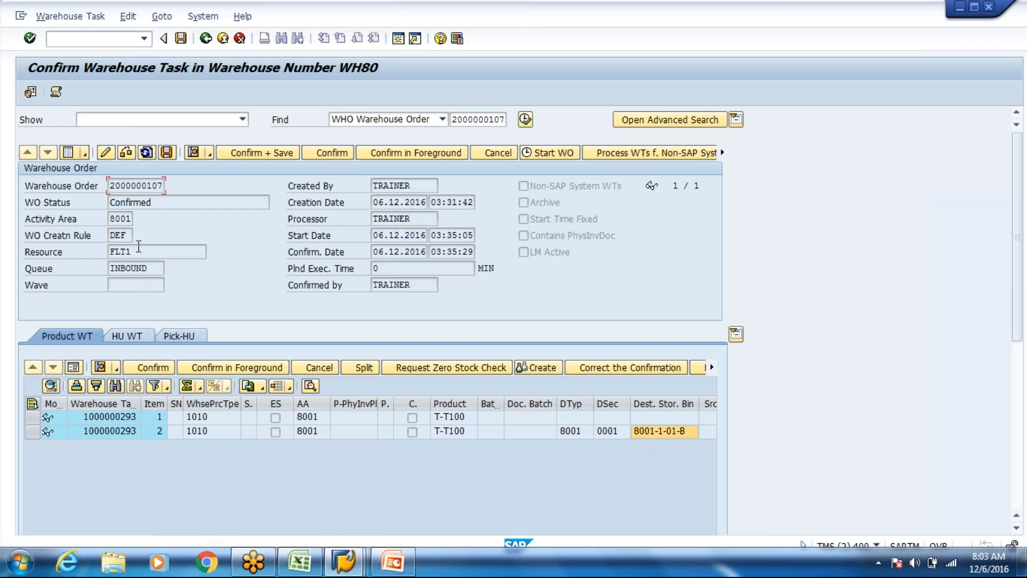
{"action": "left_click", "coordinate": [138, 248]}
{"action": "left_click", "coordinate": [160, 185]}
{"action": "left_click", "coordinate": [133, 234]}
Switch to the Warehouse Layout sheet in Excel and examine pump storage type 8004 / 8006 and packing area 8030.
{"action": "key", "text": "alt+Tab"}
{"action": "key", "text": "alt+Tab"}
{"action": "key", "text": "alt+Tab"}
{"action": "key", "text": "alt+Tab"}
{"action": "key", "text": "alt+Tab"}
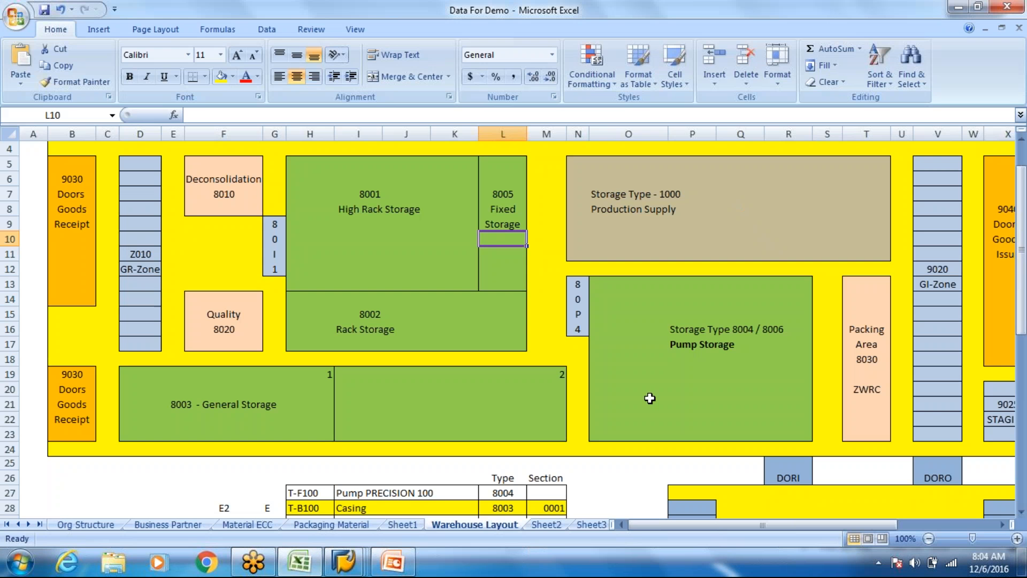
{"action": "left_click", "coordinate": [650, 398]}
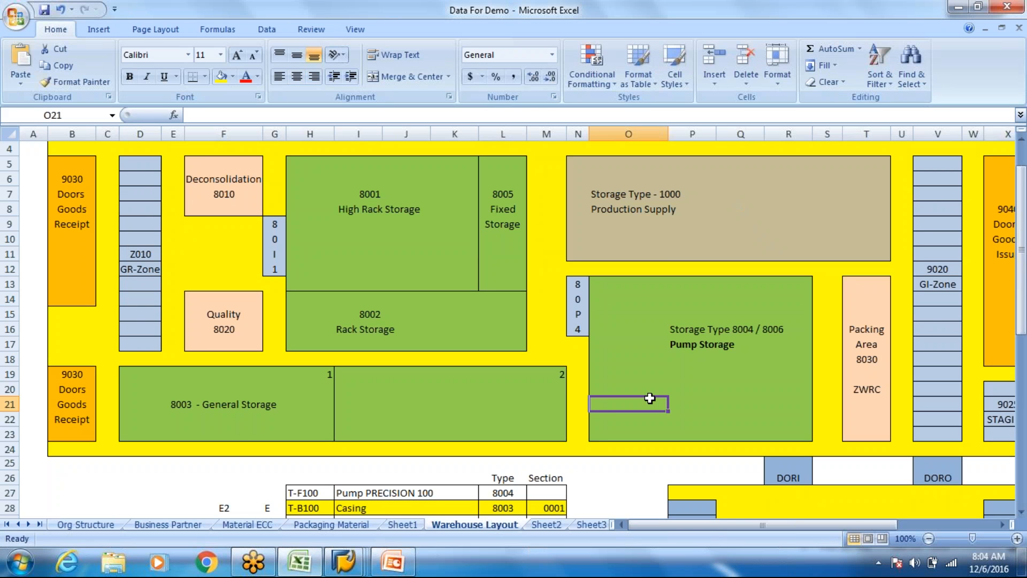
{"action": "key", "text": "Up"}
{"action": "key", "text": "Up"}
{"action": "key", "text": "Up"}
{"action": "key", "text": "Up"}
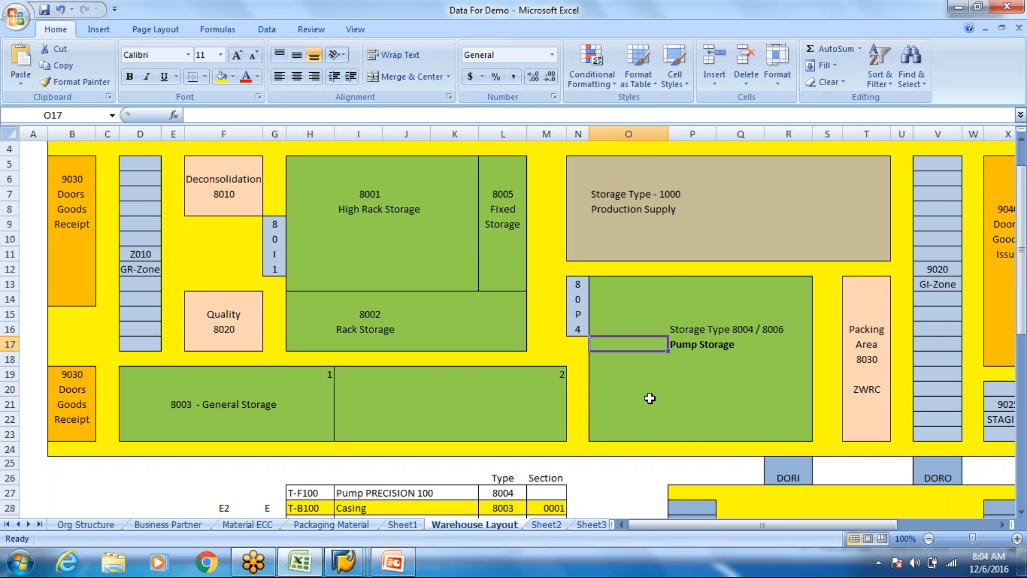
{"action": "key", "text": "Right"}
{"action": "key", "text": "Right"}
{"action": "key", "text": "Right"}
{"action": "key", "text": "Right"}
{"action": "key", "text": "Right"}
{"action": "key", "text": "Down"}
{"action": "key", "text": "Down"}
{"action": "key", "text": "Down"}
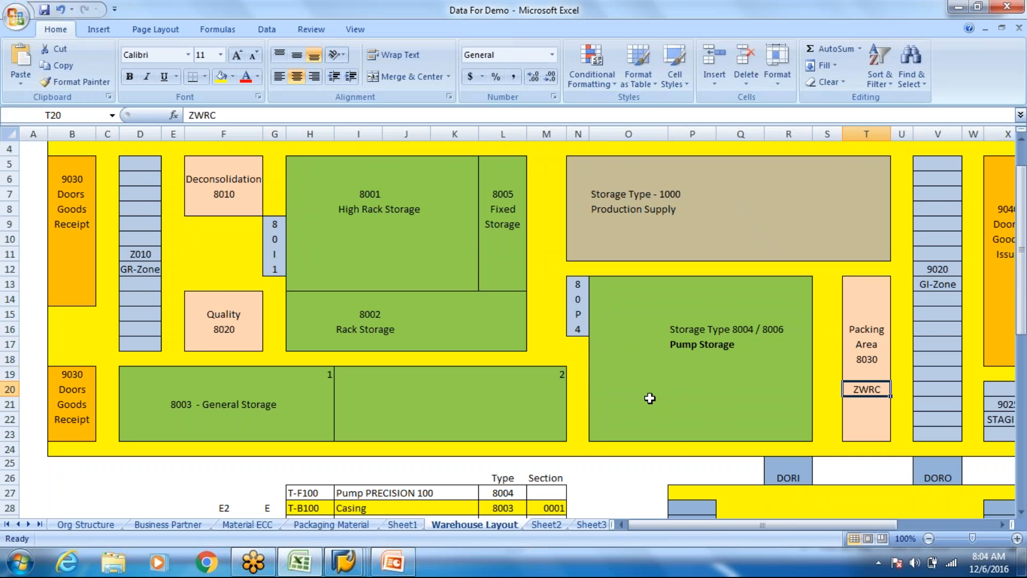
Trace the movements between the pump storage area and the packing area on the warehouse layout.
{"action": "key", "text": "Down"}
{"action": "key", "text": "Left"}
{"action": "key", "text": "Left"}
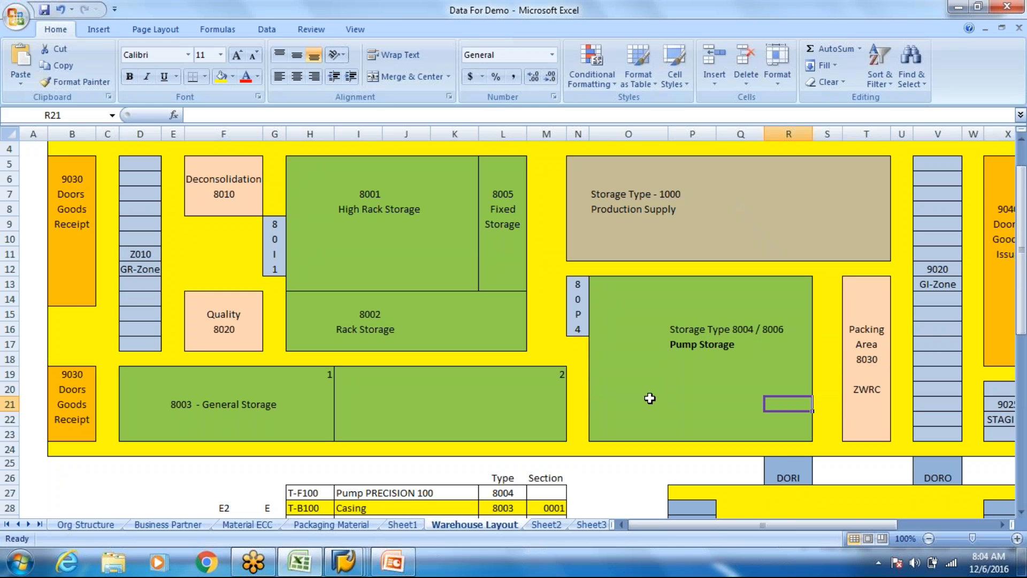
{"action": "key", "text": "Up"}
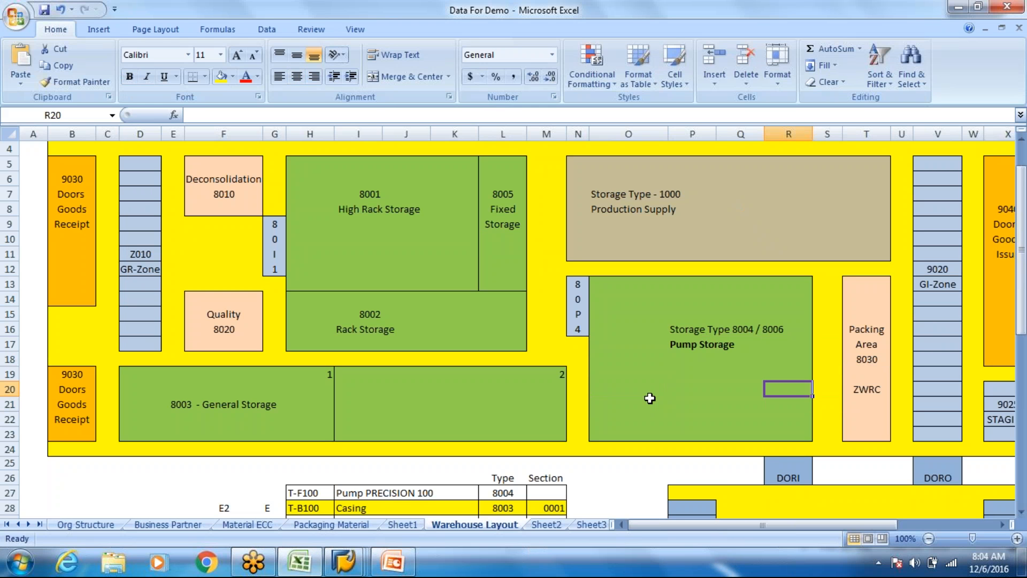
{"action": "key", "text": "Right"}
{"action": "key", "text": "Right"}
{"action": "key", "text": "Left"}
{"action": "key", "text": "Left"}
{"action": "key", "text": "Up"}
{"action": "key", "text": "Right"}
{"action": "key", "text": "Right"}
{"action": "key", "text": "Left"}
{"action": "key", "text": "Up"}
{"action": "key", "text": "Left"}
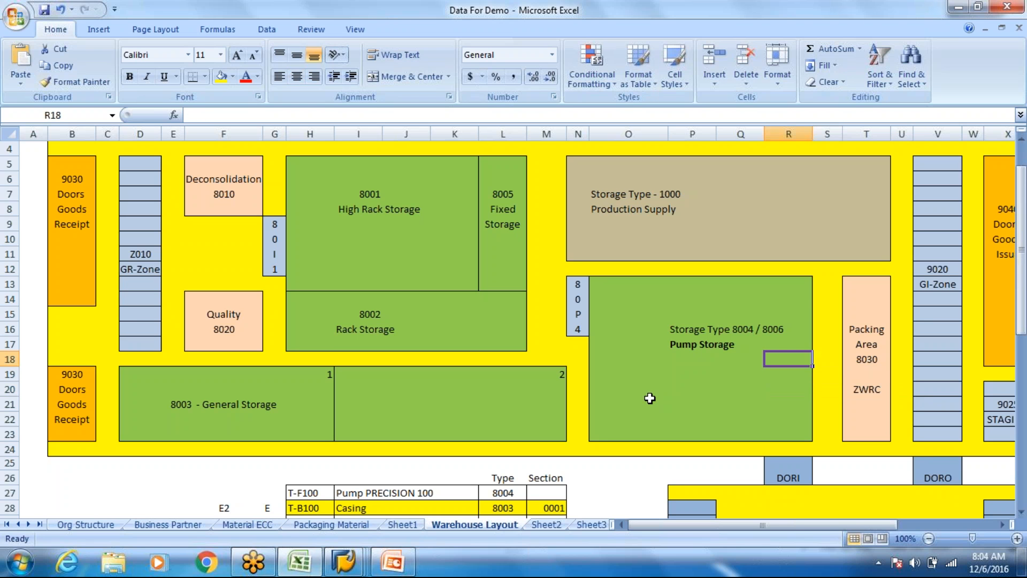
{"action": "key", "text": "Left"}
{"action": "key", "text": "Left"}
{"action": "key", "text": "Left"}
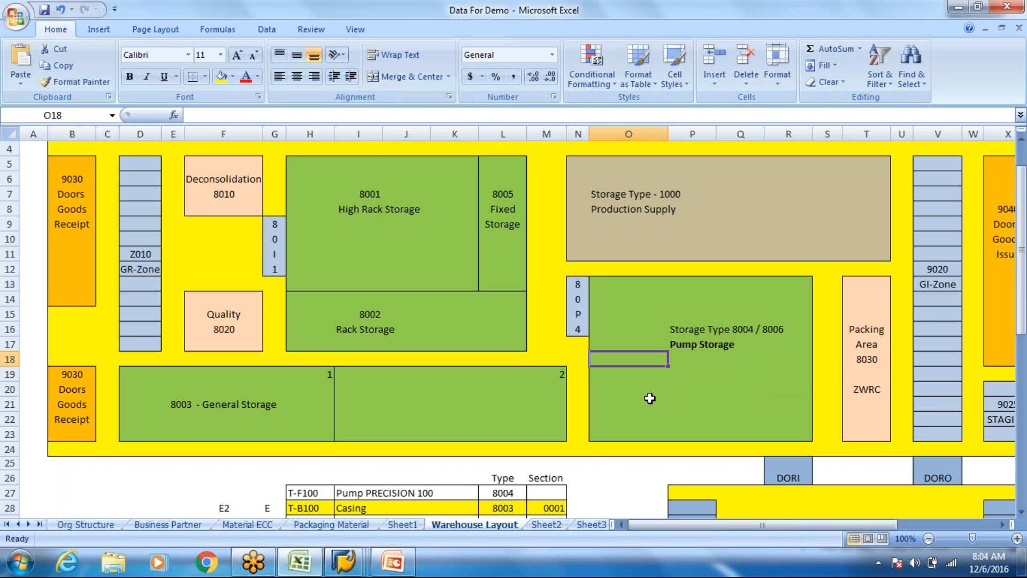
Highlight cells in the pump storage area from O18 down, and packing area cells T18 to T21.
{"action": "key", "text": "shift+Down"}
{"action": "key", "text": "shift+Down"}
{"action": "key", "text": "shift+Down"}
{"action": "key", "text": "shift+Down"}
{"action": "key", "text": "Right"}
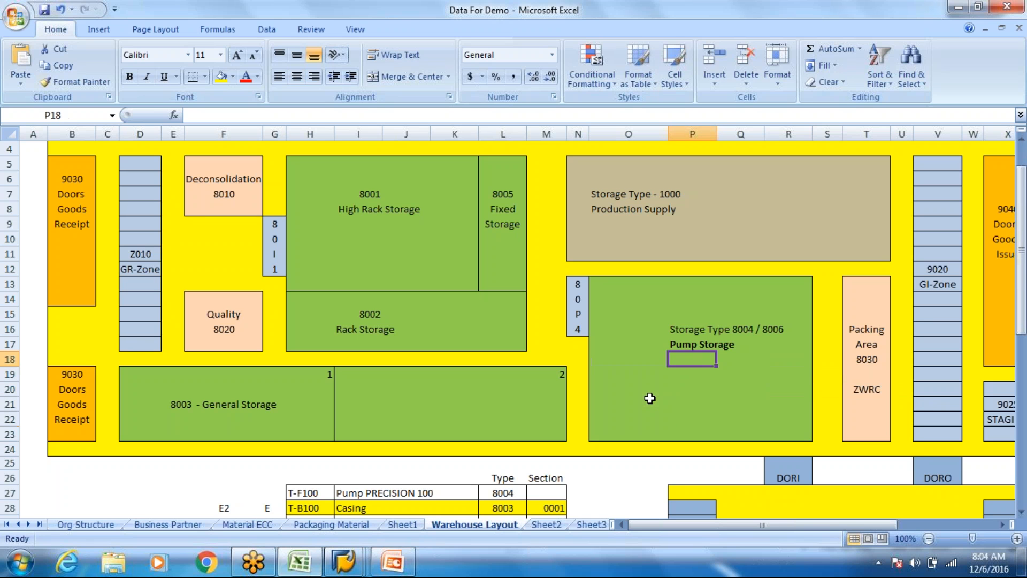
{"action": "key", "text": "Right"}
{"action": "key", "text": "Right"}
{"action": "key", "text": "Right"}
{"action": "key", "text": "Right"}
{"action": "key", "text": "shift+Down"}
{"action": "key", "text": "shift+Down"}
{"action": "key", "text": "shift+Down"}
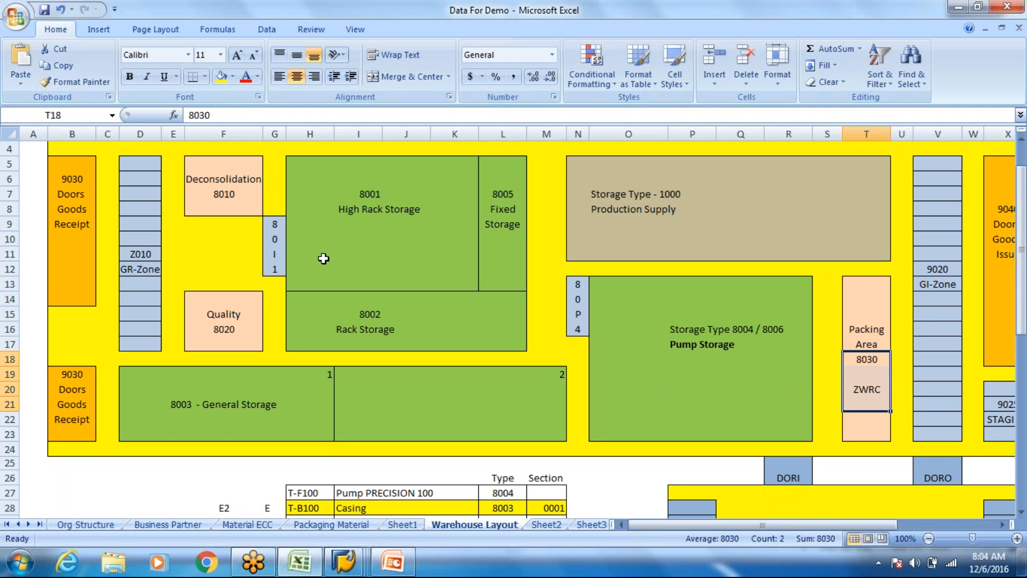
Trace the movements between the GR-Zone and High Rack Storage 8001 on the warehouse layout.
{"action": "left_click", "coordinate": [136, 233]}
{"action": "key", "text": "Right"}
{"action": "key", "text": "Right"}
{"action": "key", "text": "Right"}
{"action": "key", "text": "Right"}
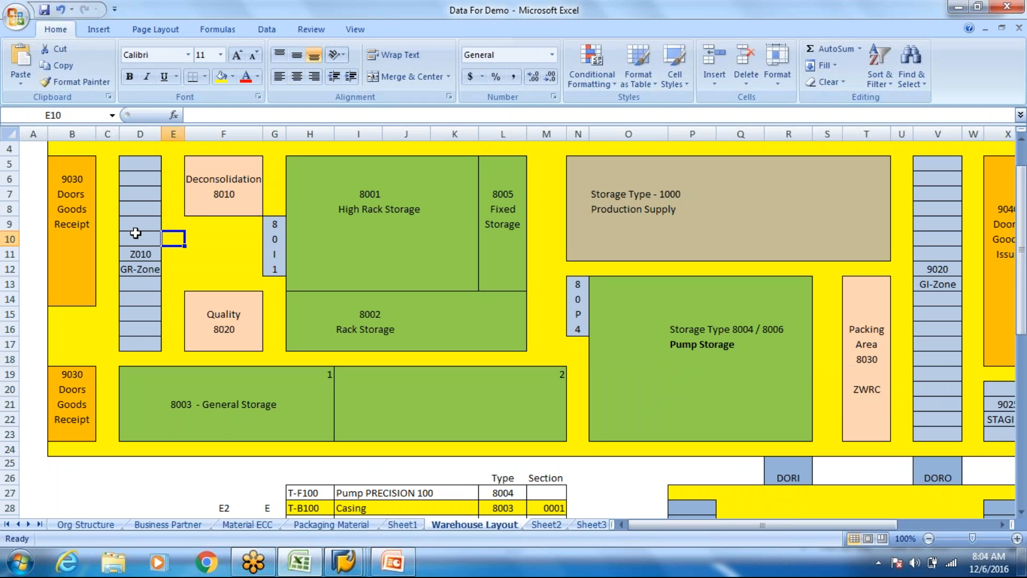
{"action": "key", "text": "Left"}
{"action": "key", "text": "Down"}
{"action": "key", "text": "Left"}
{"action": "key", "text": "Left"}
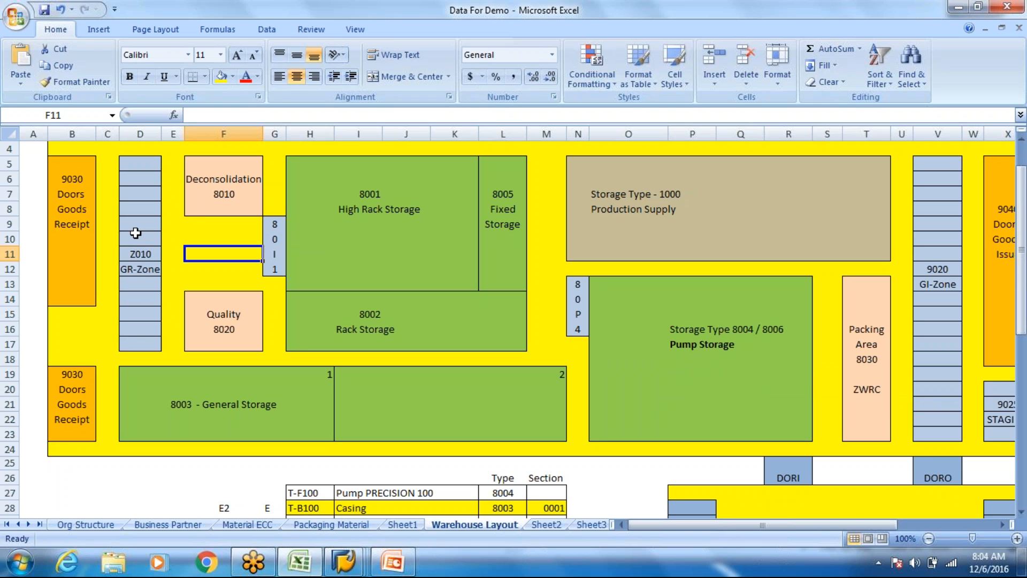
{"action": "key", "text": "Right"}
{"action": "key", "text": "Right"}
{"action": "key", "text": "Right"}
{"action": "key", "text": "Up"}
{"action": "key", "text": "Up"}
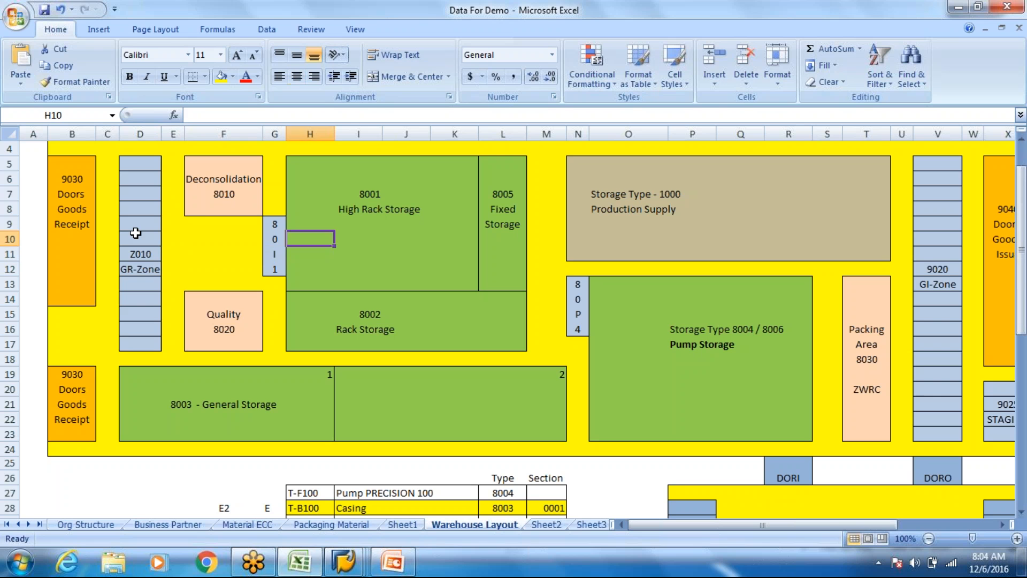
{"action": "key", "text": "Left"}
{"action": "key", "text": "Left"}
{"action": "key", "text": "Left"}
{"action": "key", "text": "Up"}
{"action": "key", "text": "Up"}
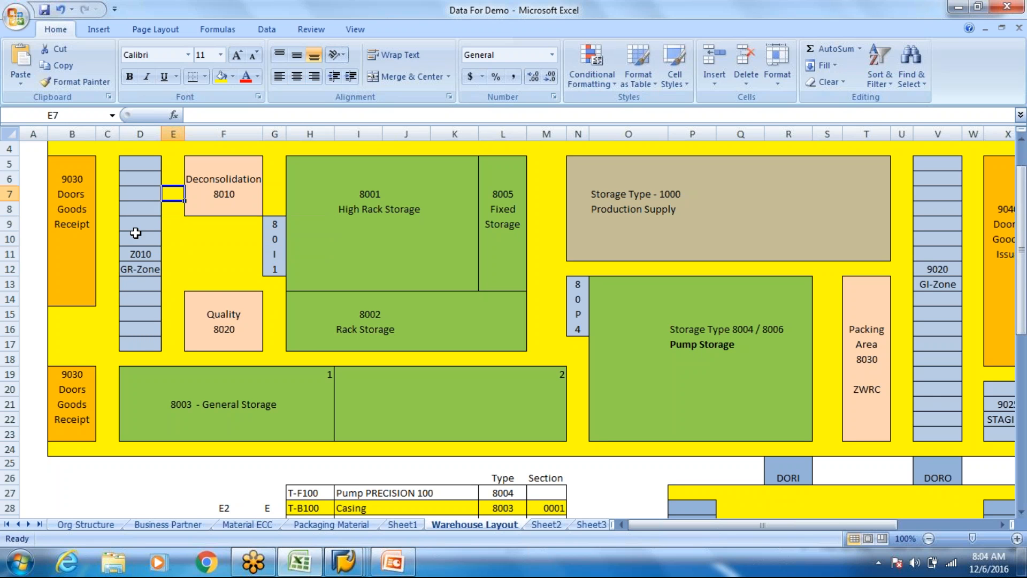
Highlight GR-Zone cells D6 to D9 and follow the movement to the Deconsolidation area 8010.
{"action": "key", "text": "shift+Left"}
{"action": "key", "text": "Down"}
{"action": "key", "text": "Left"}
{"action": "key", "text": "Up"}
{"action": "key", "text": "Up"}
{"action": "key", "text": "shift+Down"}
{"action": "key", "text": "shift+Down"}
{"action": "key", "text": "shift+Down"}
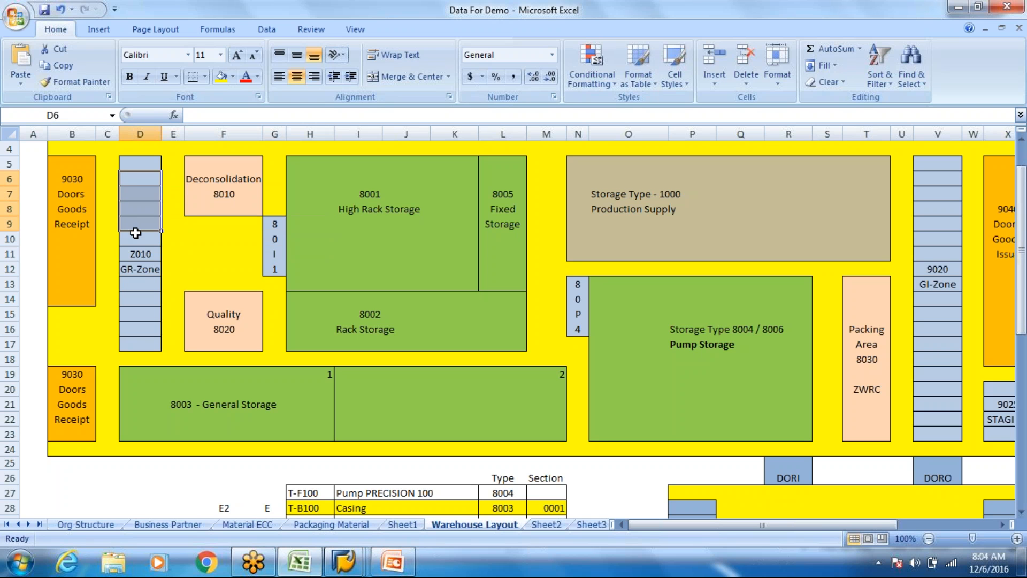
{"action": "key", "text": "Right"}
{"action": "key", "text": "Right"}
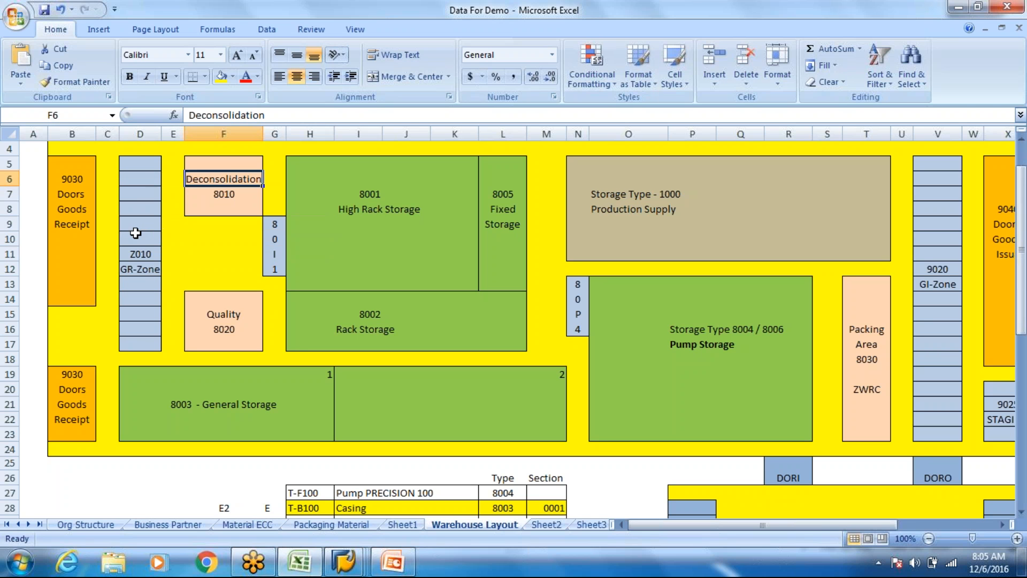
Highlight the GR-Zone cells from D6 down once more and return to the Deconsolidation cell F6.
{"action": "key", "text": "Down"}
{"action": "key", "text": "Left"}
{"action": "key", "text": "Left"}
{"action": "key", "text": "Up"}
{"action": "key", "text": "shift+Down"}
{"action": "key", "text": "shift+Down"}
{"action": "key", "text": "shift+Down"}
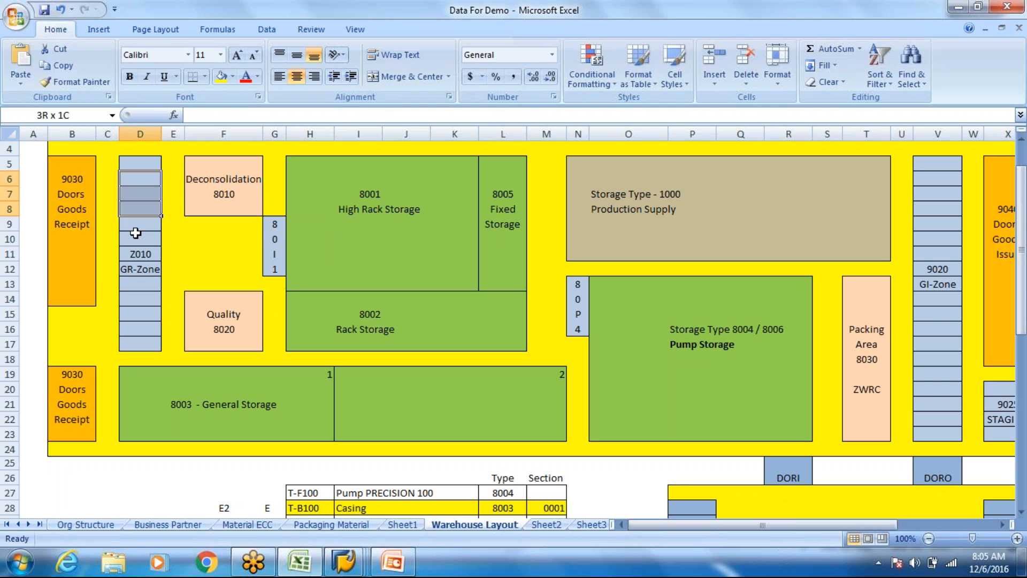
{"action": "key", "text": "Right"}
{"action": "key", "text": "Right"}
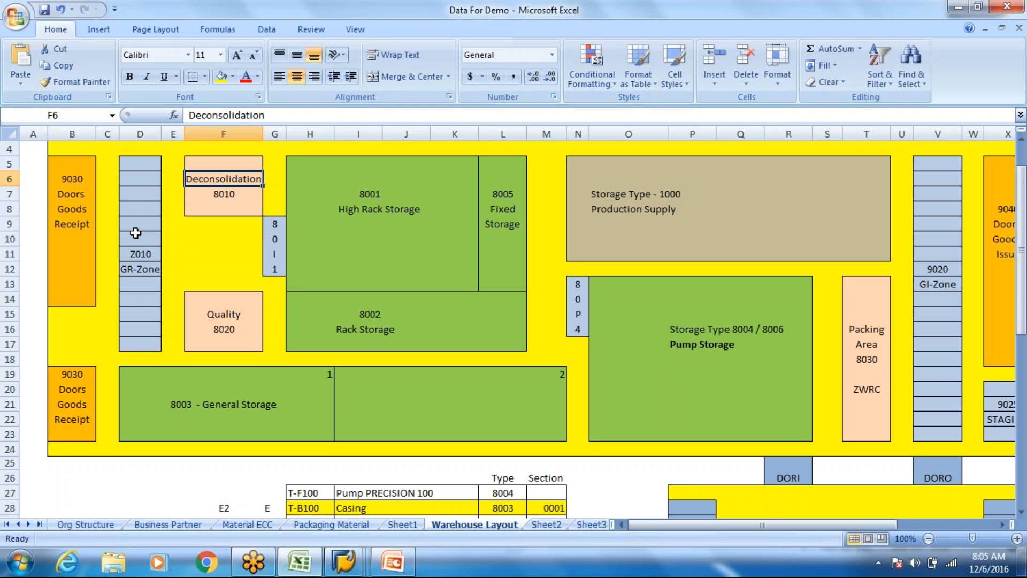
Trace the movement from Deconsolidation into High Rack Storage 8001, going down column H to cell H9.
{"action": "key", "text": "Right"}
{"action": "key", "text": "Right"}
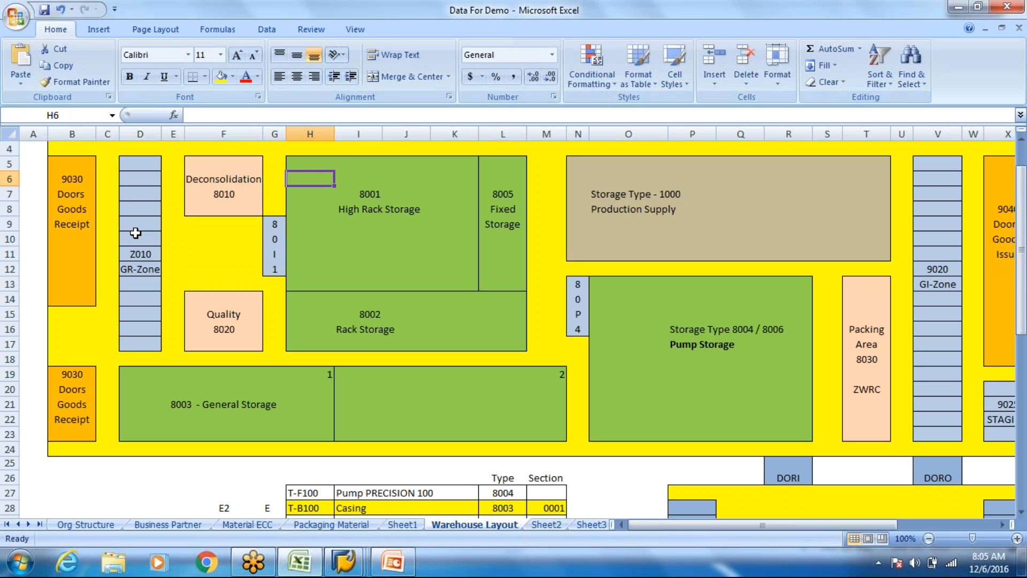
{"action": "key", "text": "Down"}
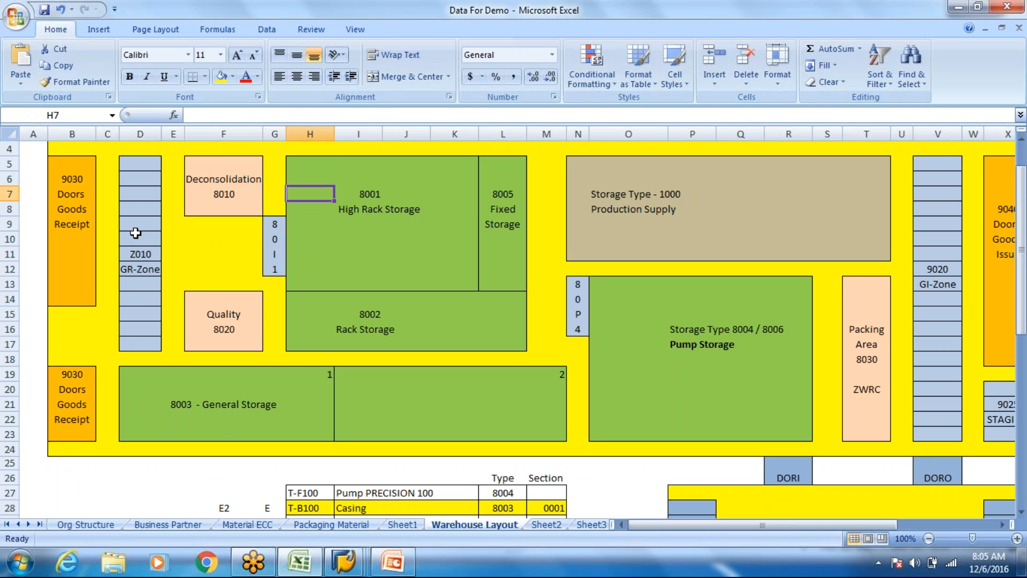
{"action": "key", "text": "Down"}
{"action": "key", "text": "Down"}
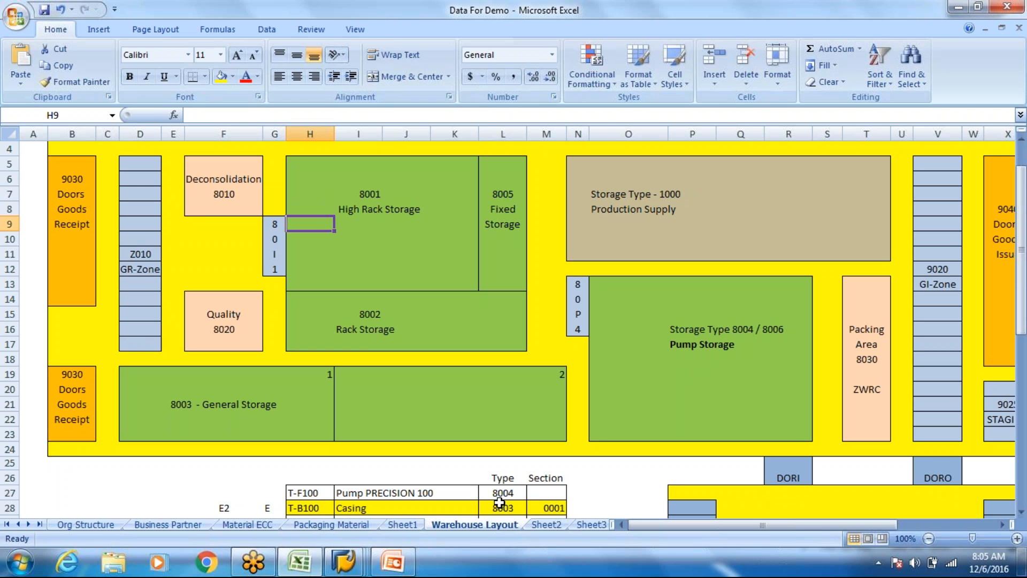
Switch to the Week 6 presentation in PowerPoint and show slide 3, Warehouse Order Processing.
{"action": "left_click", "coordinate": [400, 573]}
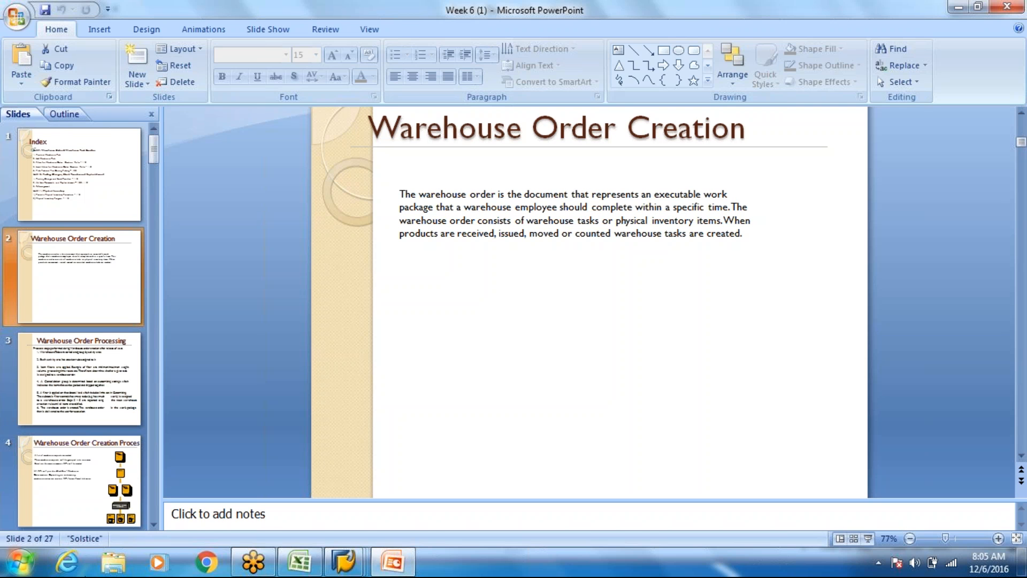
{"action": "left_click", "coordinate": [63, 378]}
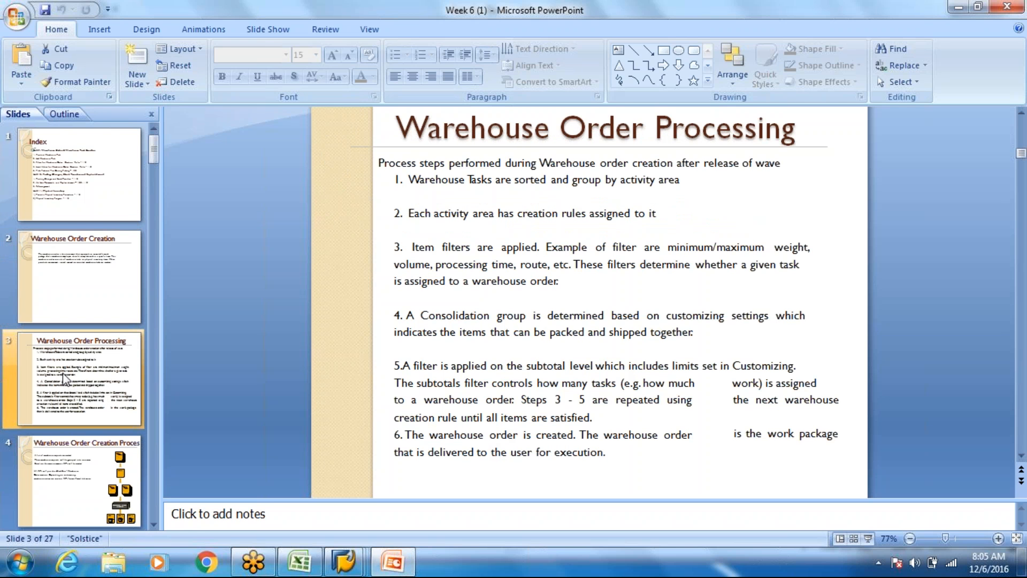